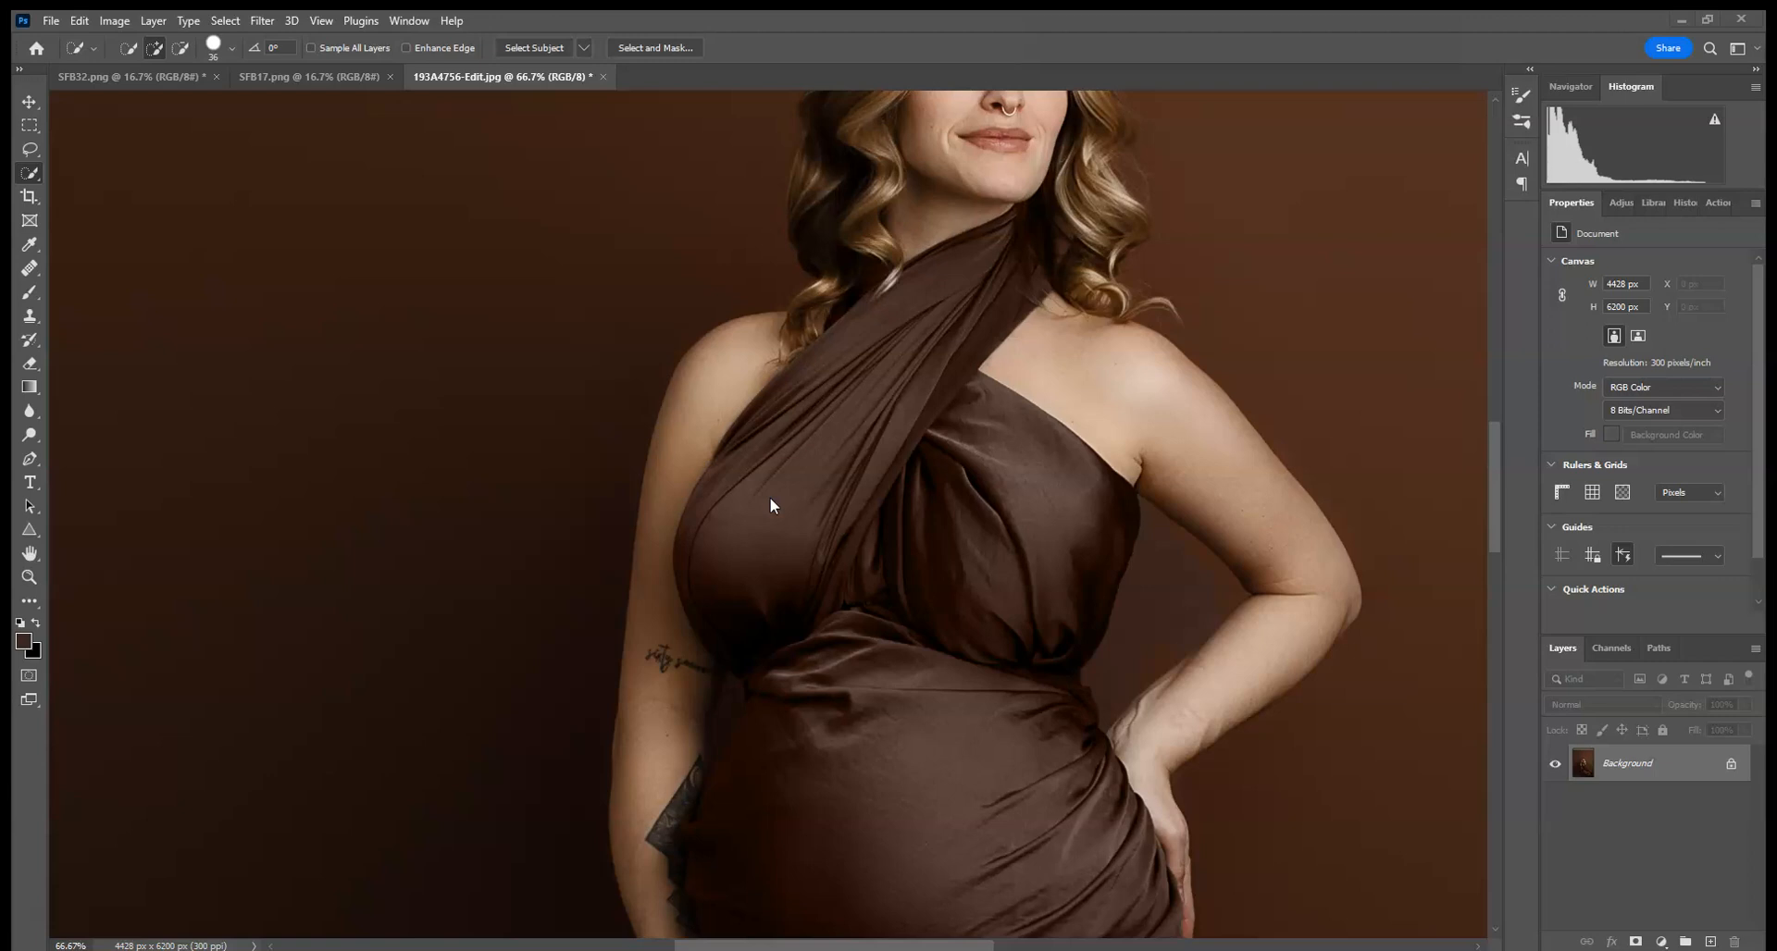
- Compare the open silk backdrop images against the portrait with the woman selected
key("ctrl+minus")
key("ctrl+minus")
key("ctrl+minus")
key("ctrl+minus")
key("ctrl+minus")
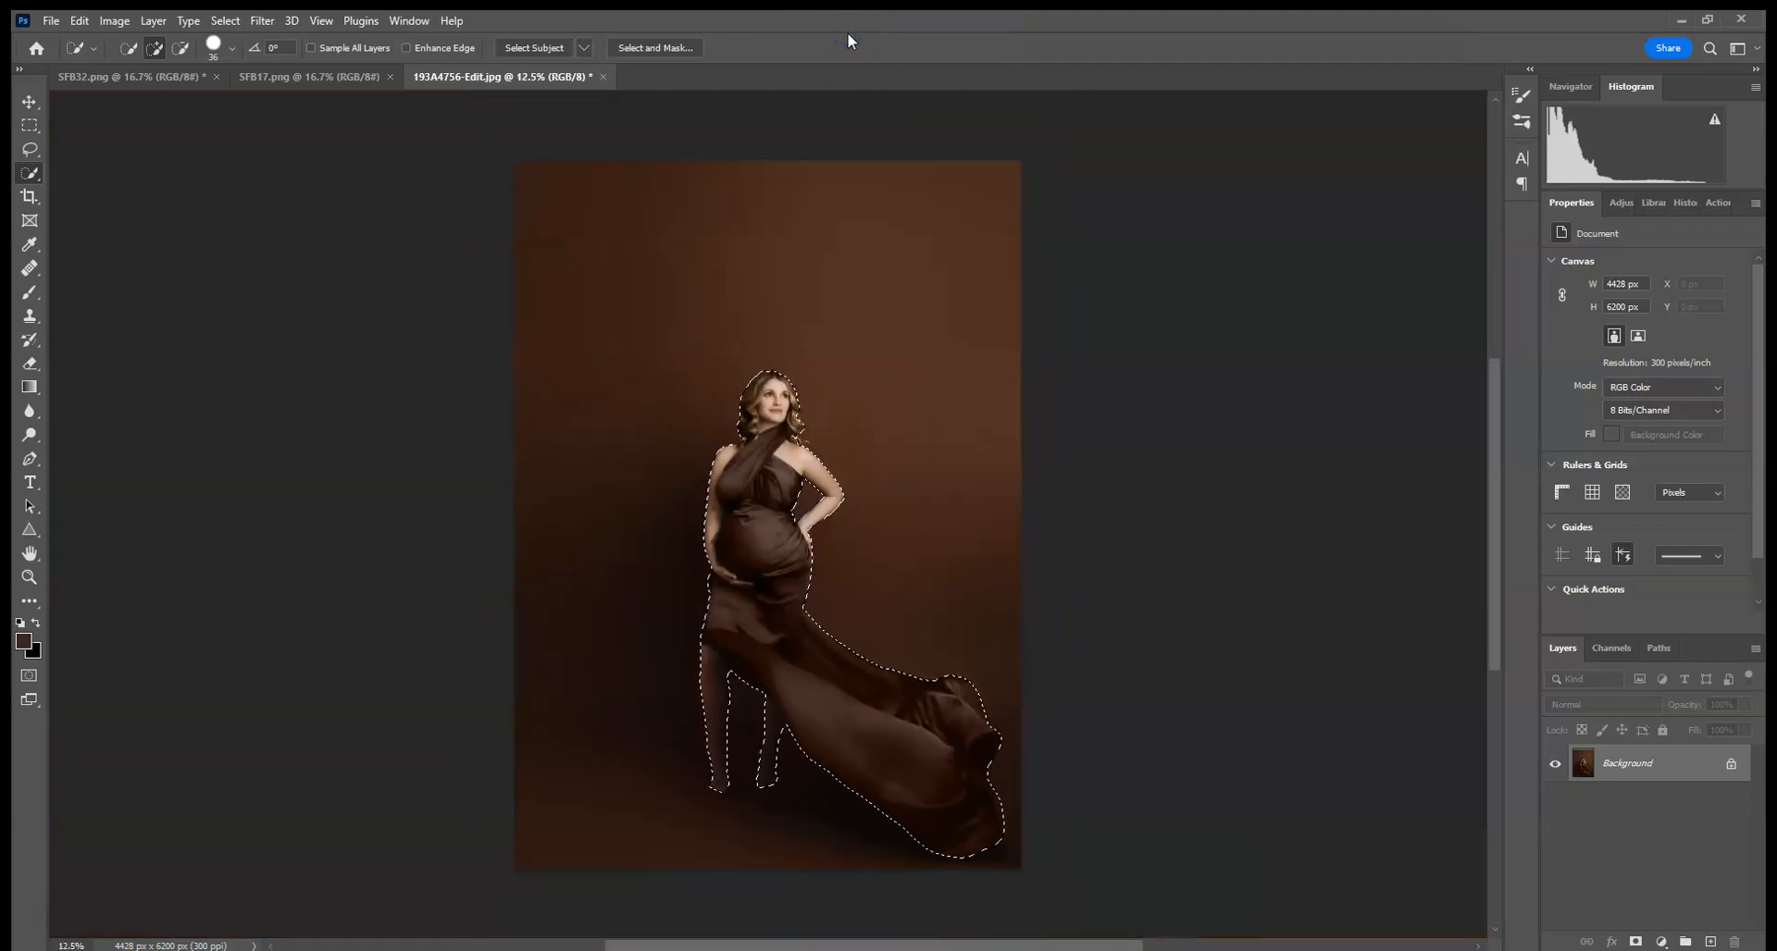
left_click(351, 74)
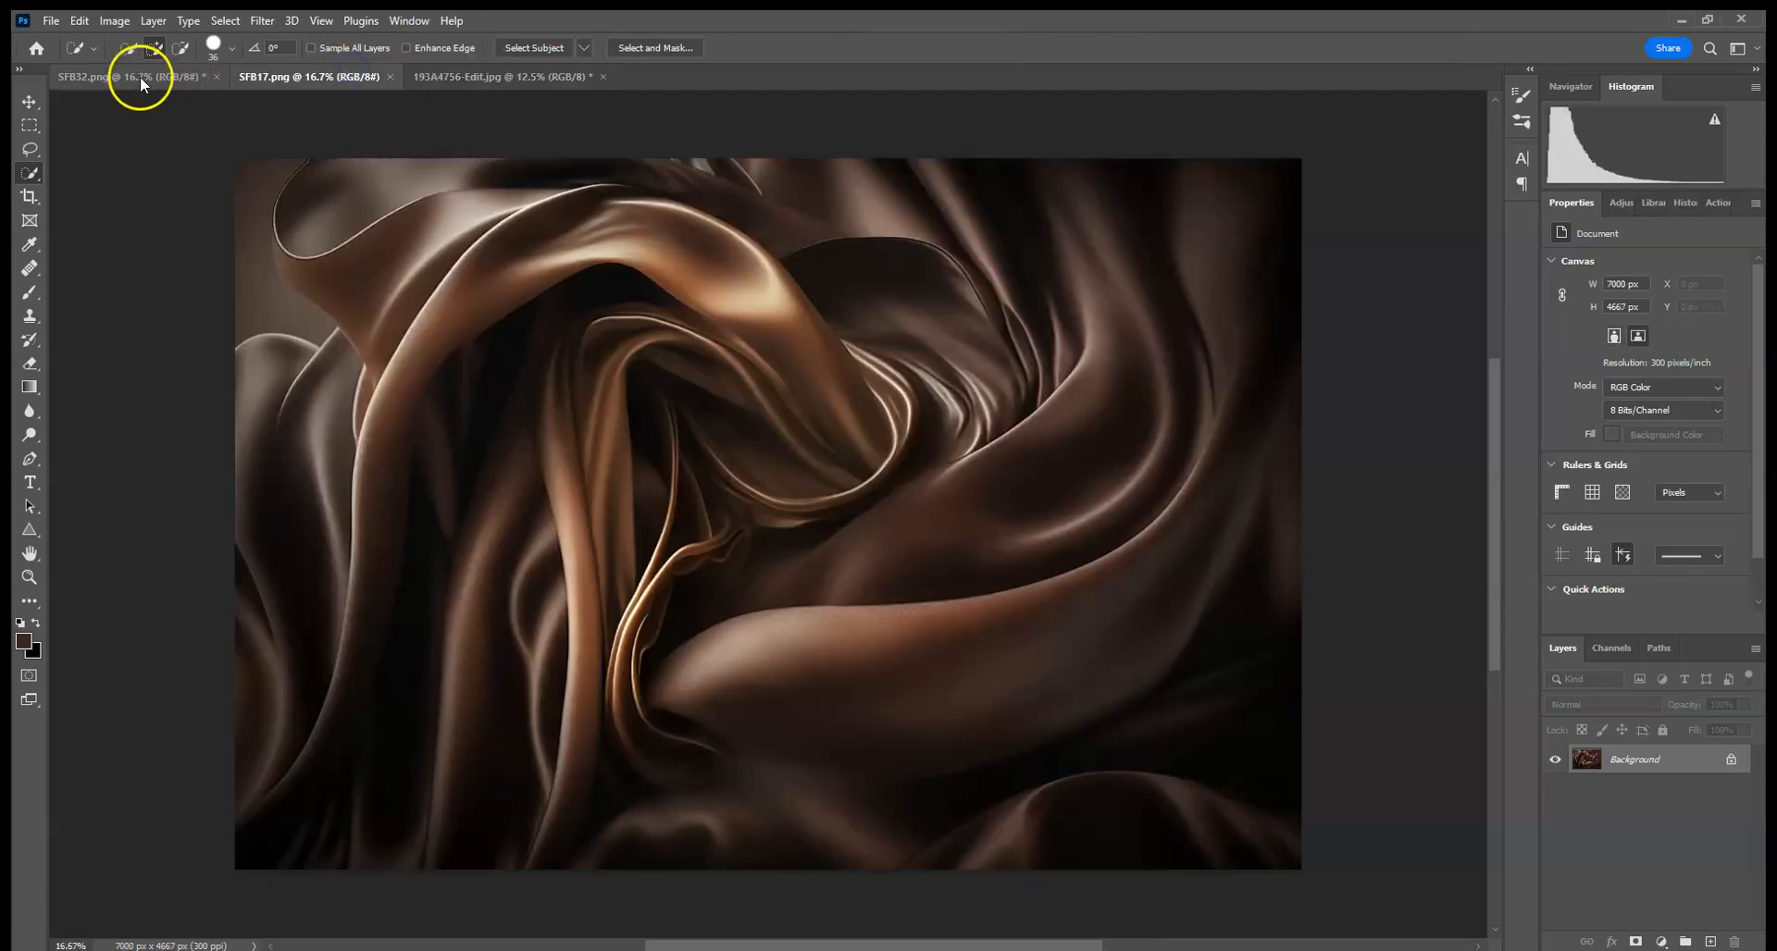
left_click(139, 75)
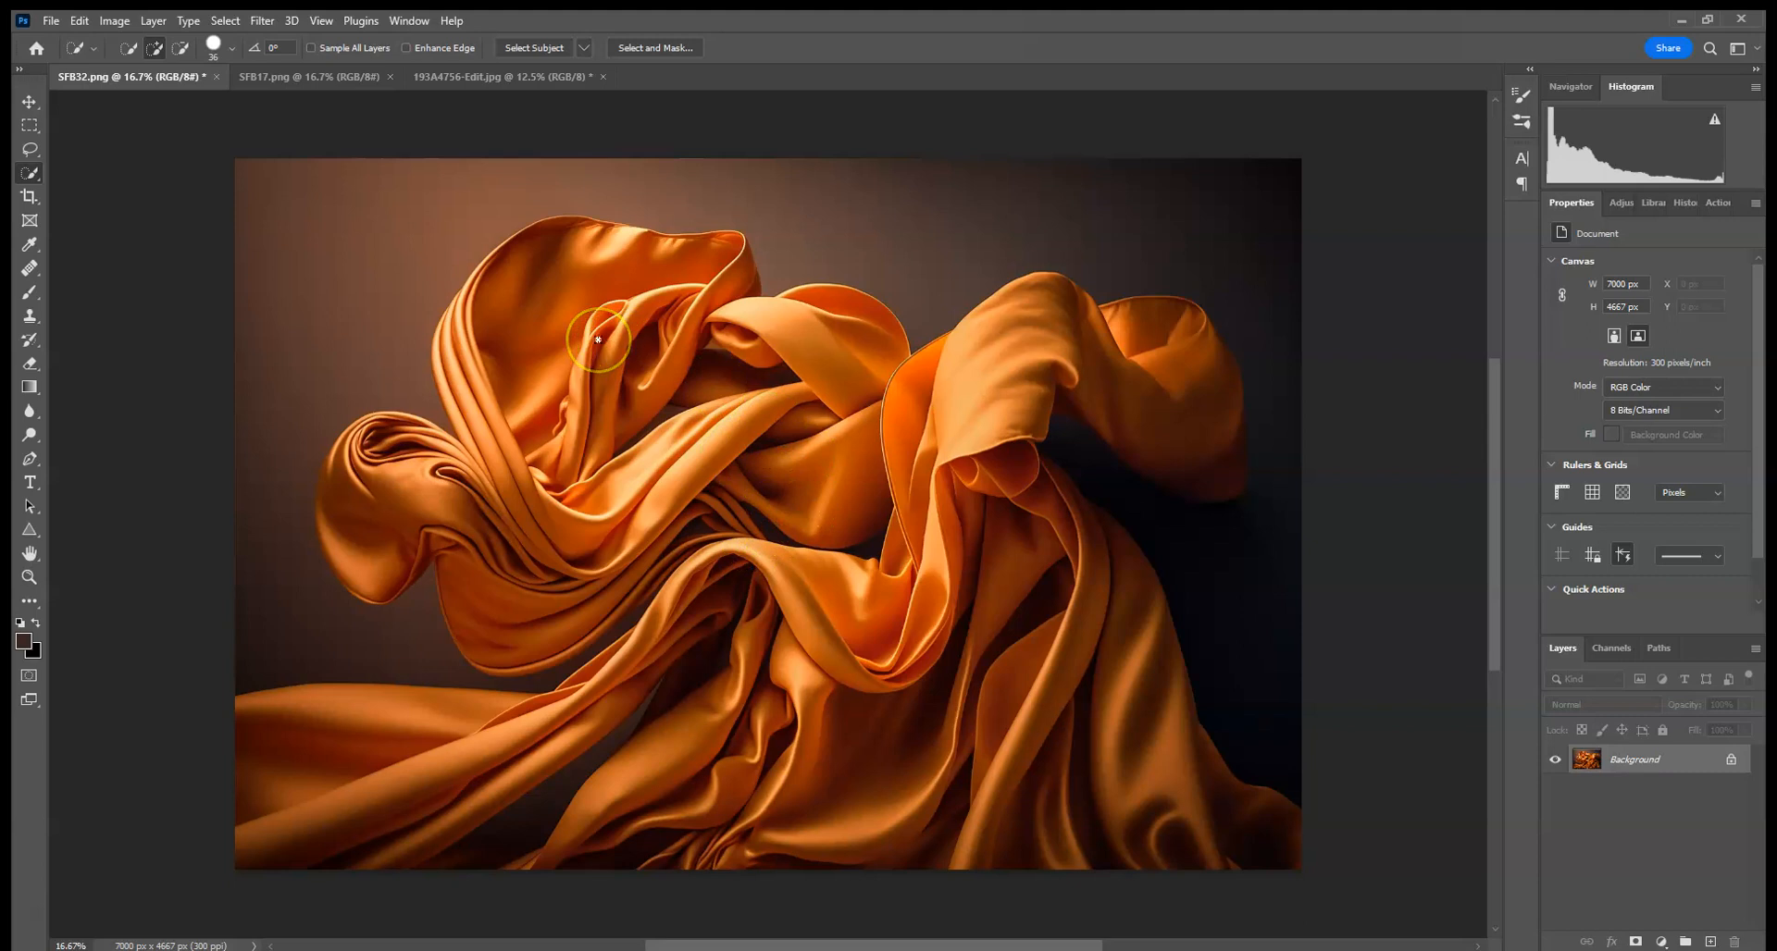
left_click(297, 77)
left_click(488, 75)
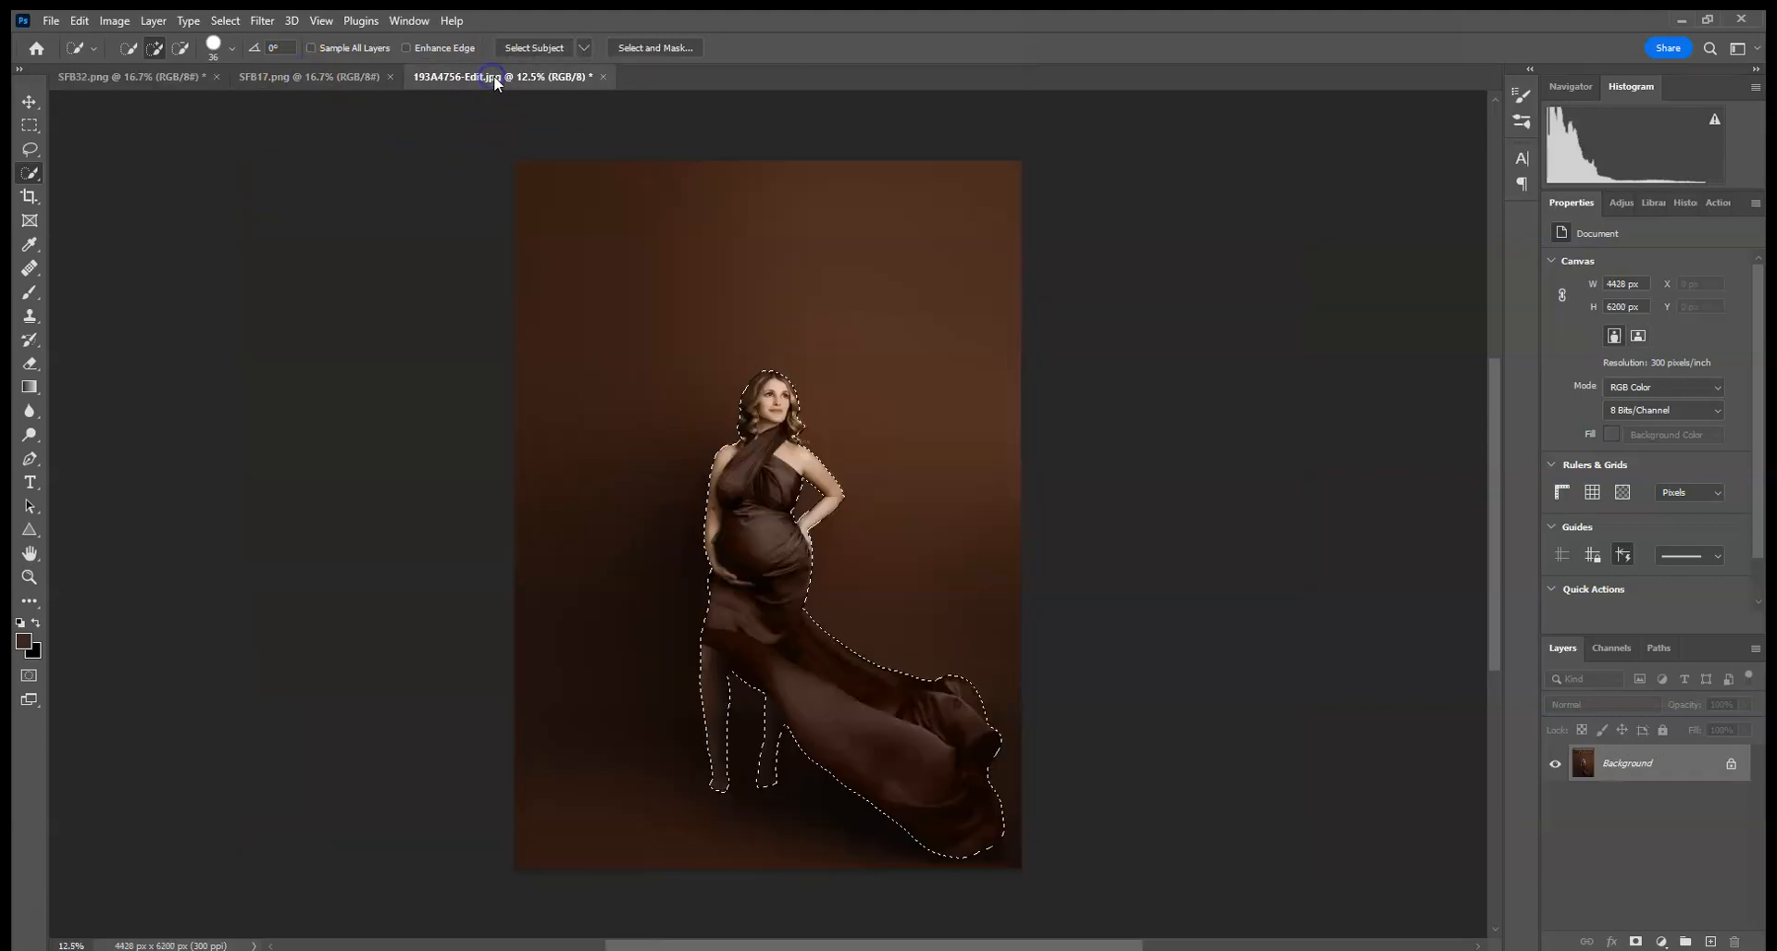
left_click(352, 80)
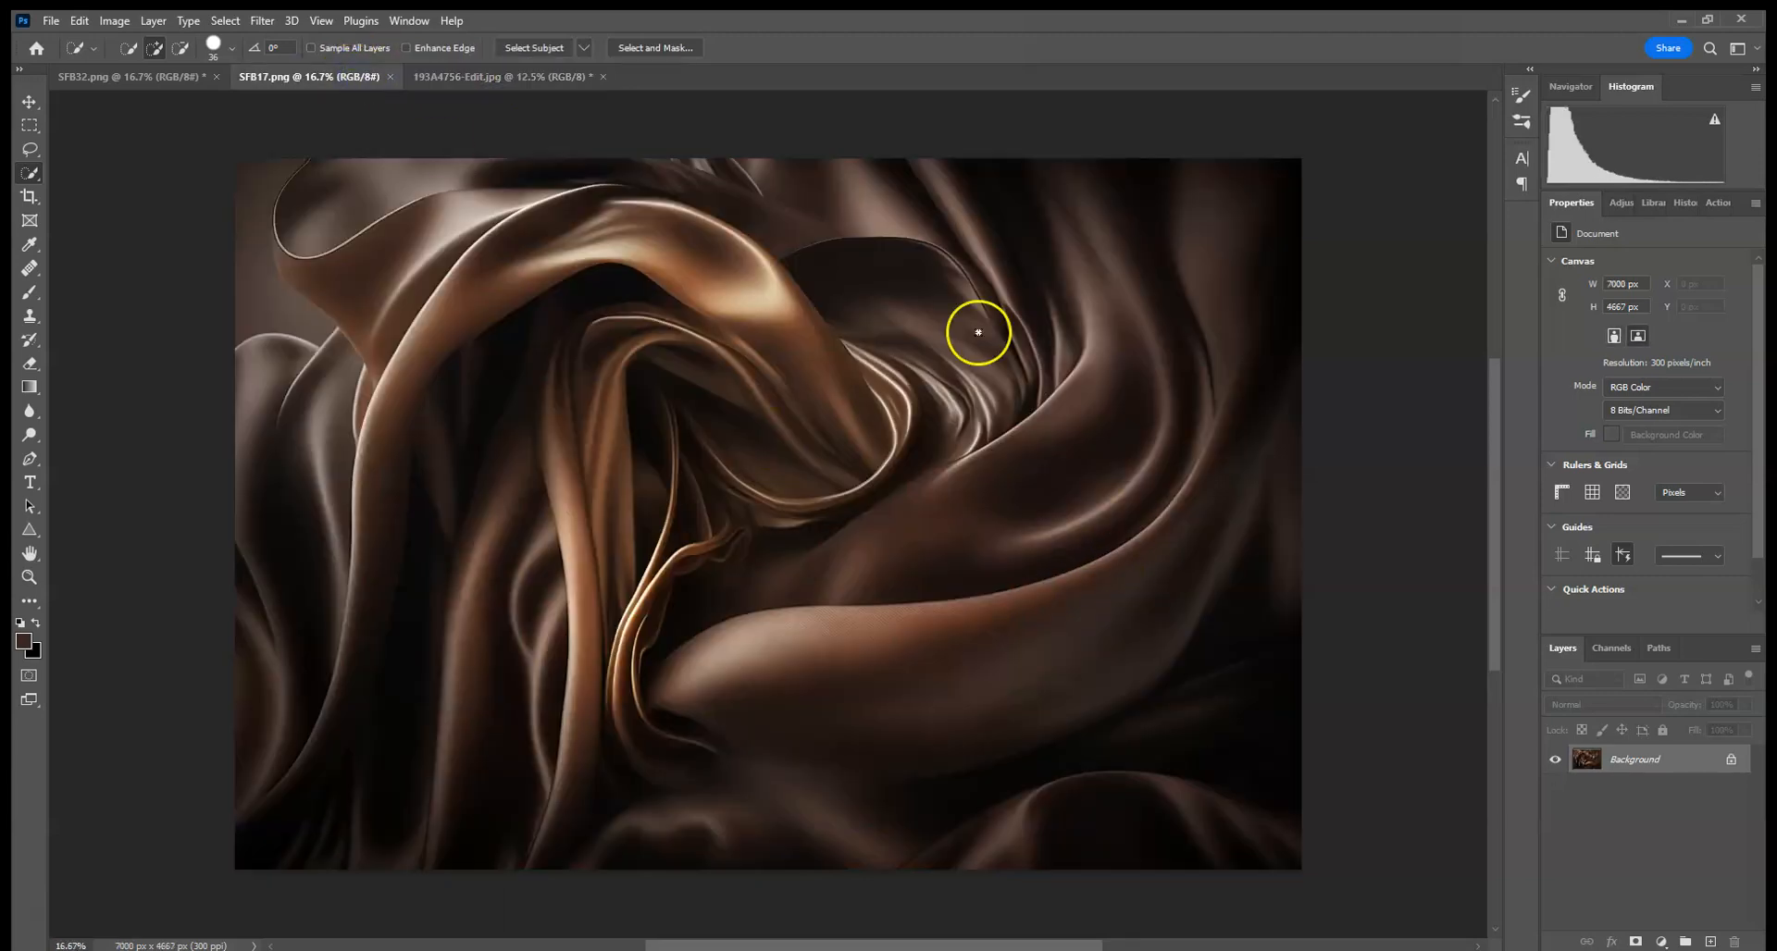
left_click(172, 84)
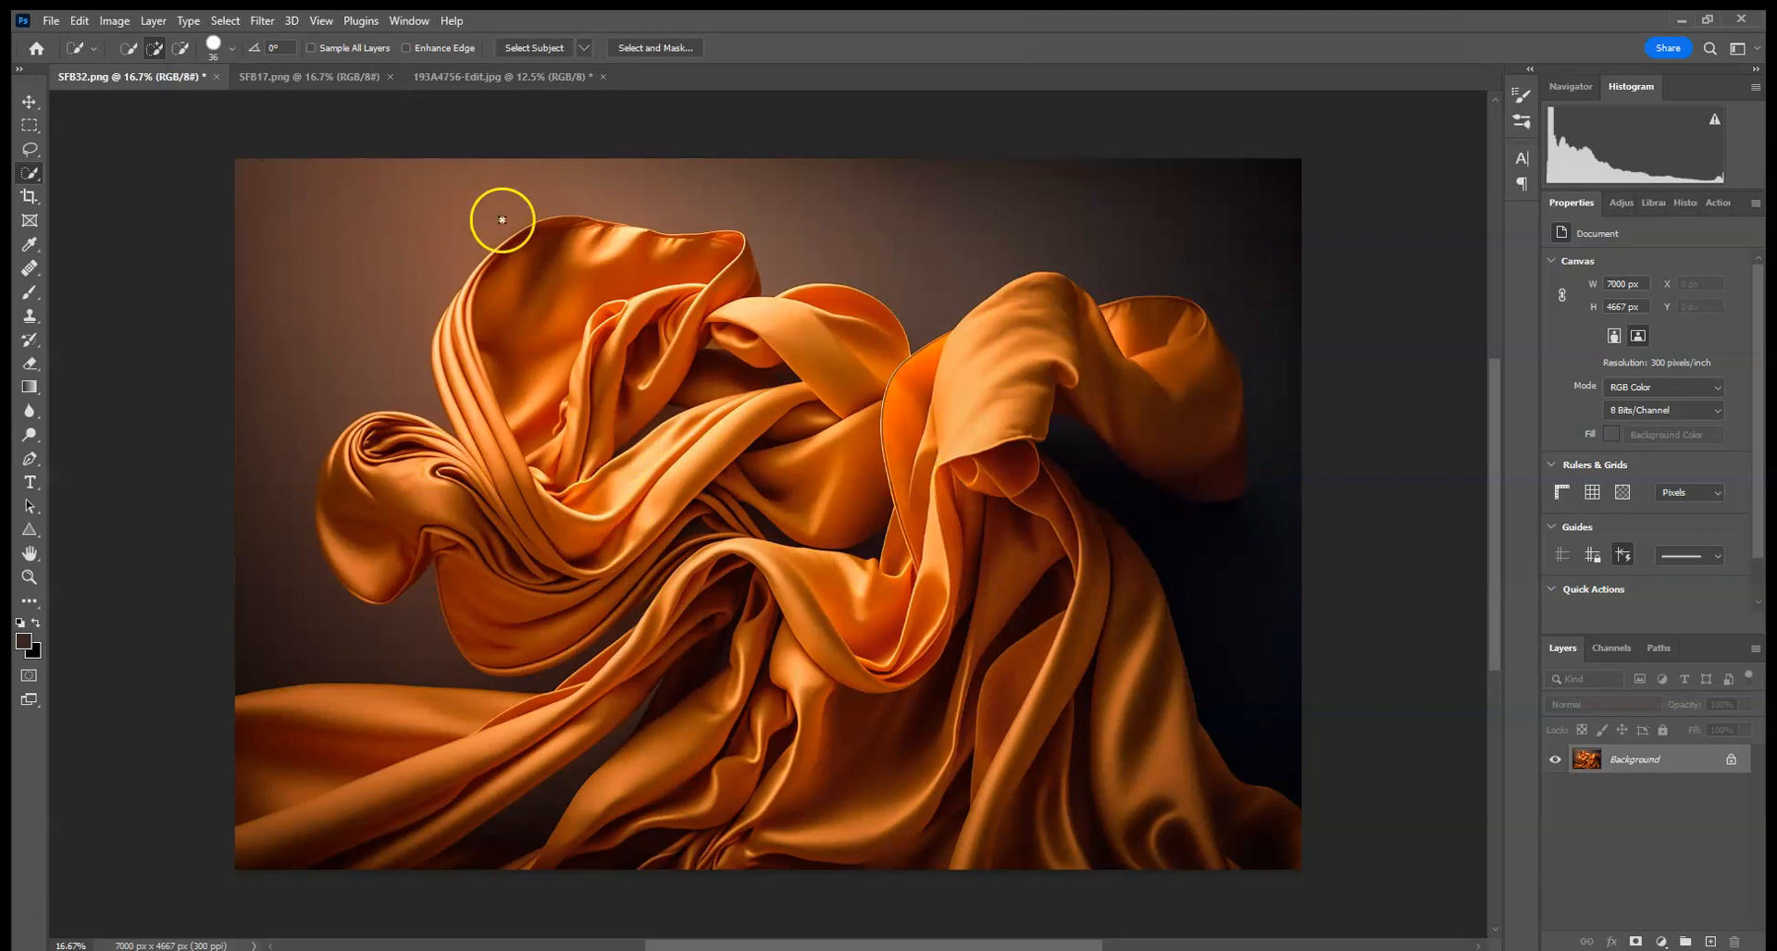
left_click(530, 77)
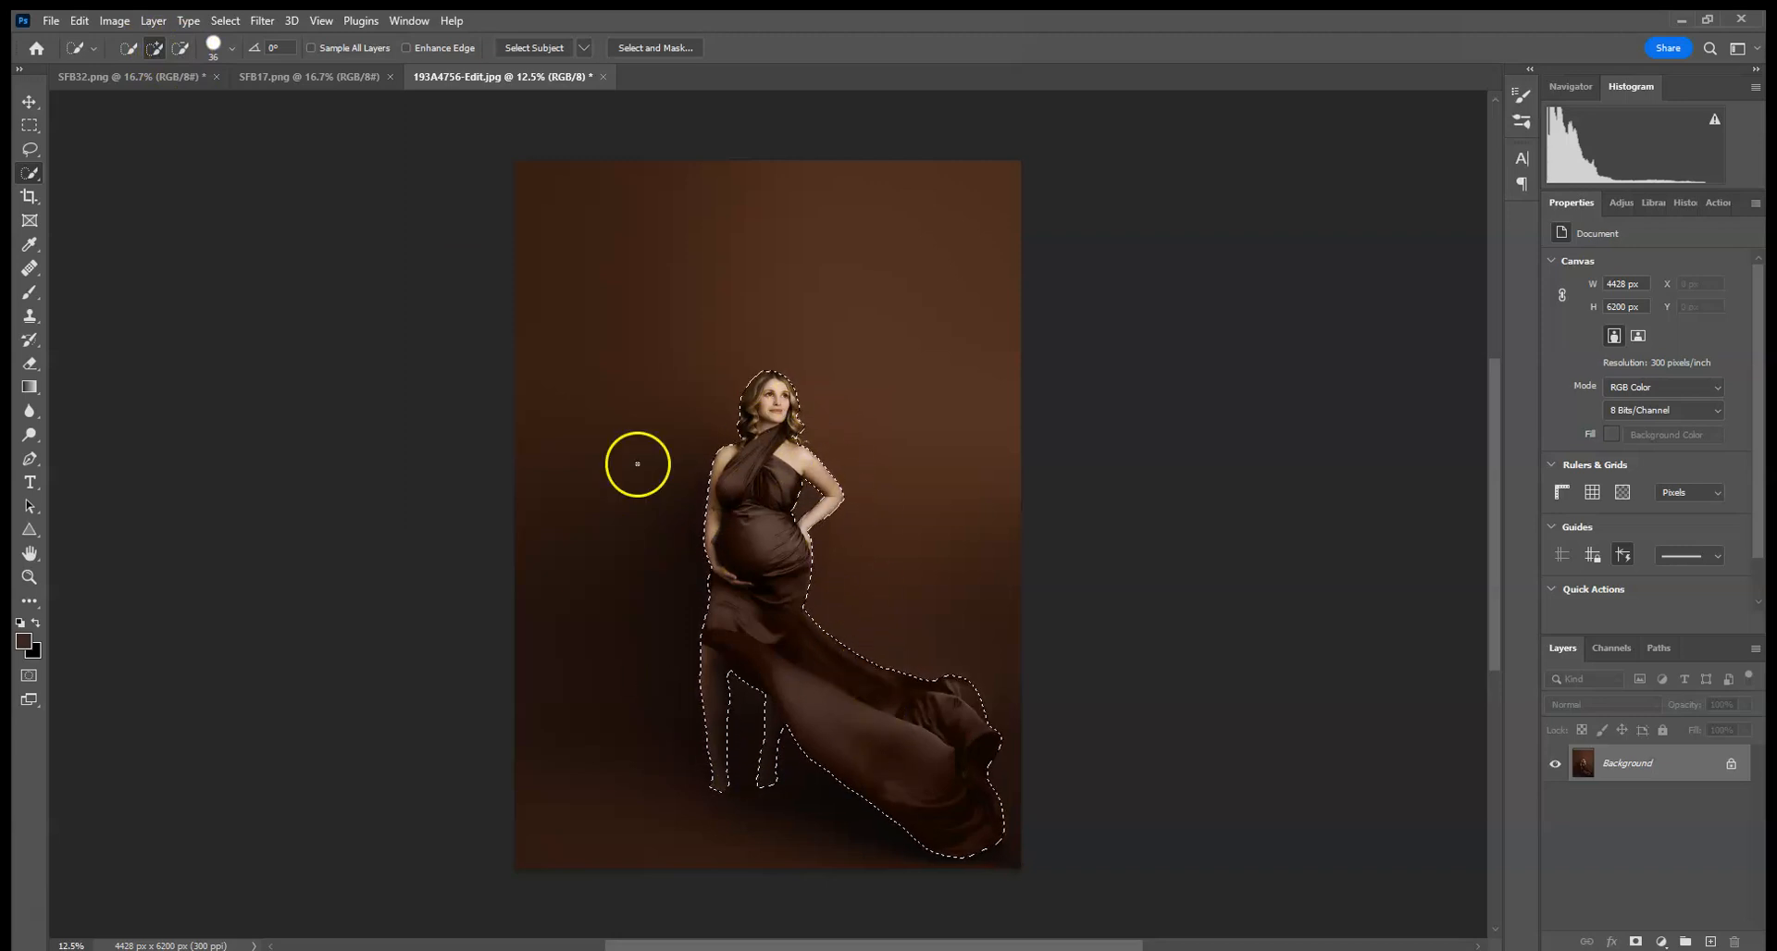
- Copy the selected woman from the portrait image
left_click(74, 21)
left_click(96, 148)
- Rotate the brown silk backdrop image 90° clockwise
left_click(277, 79)
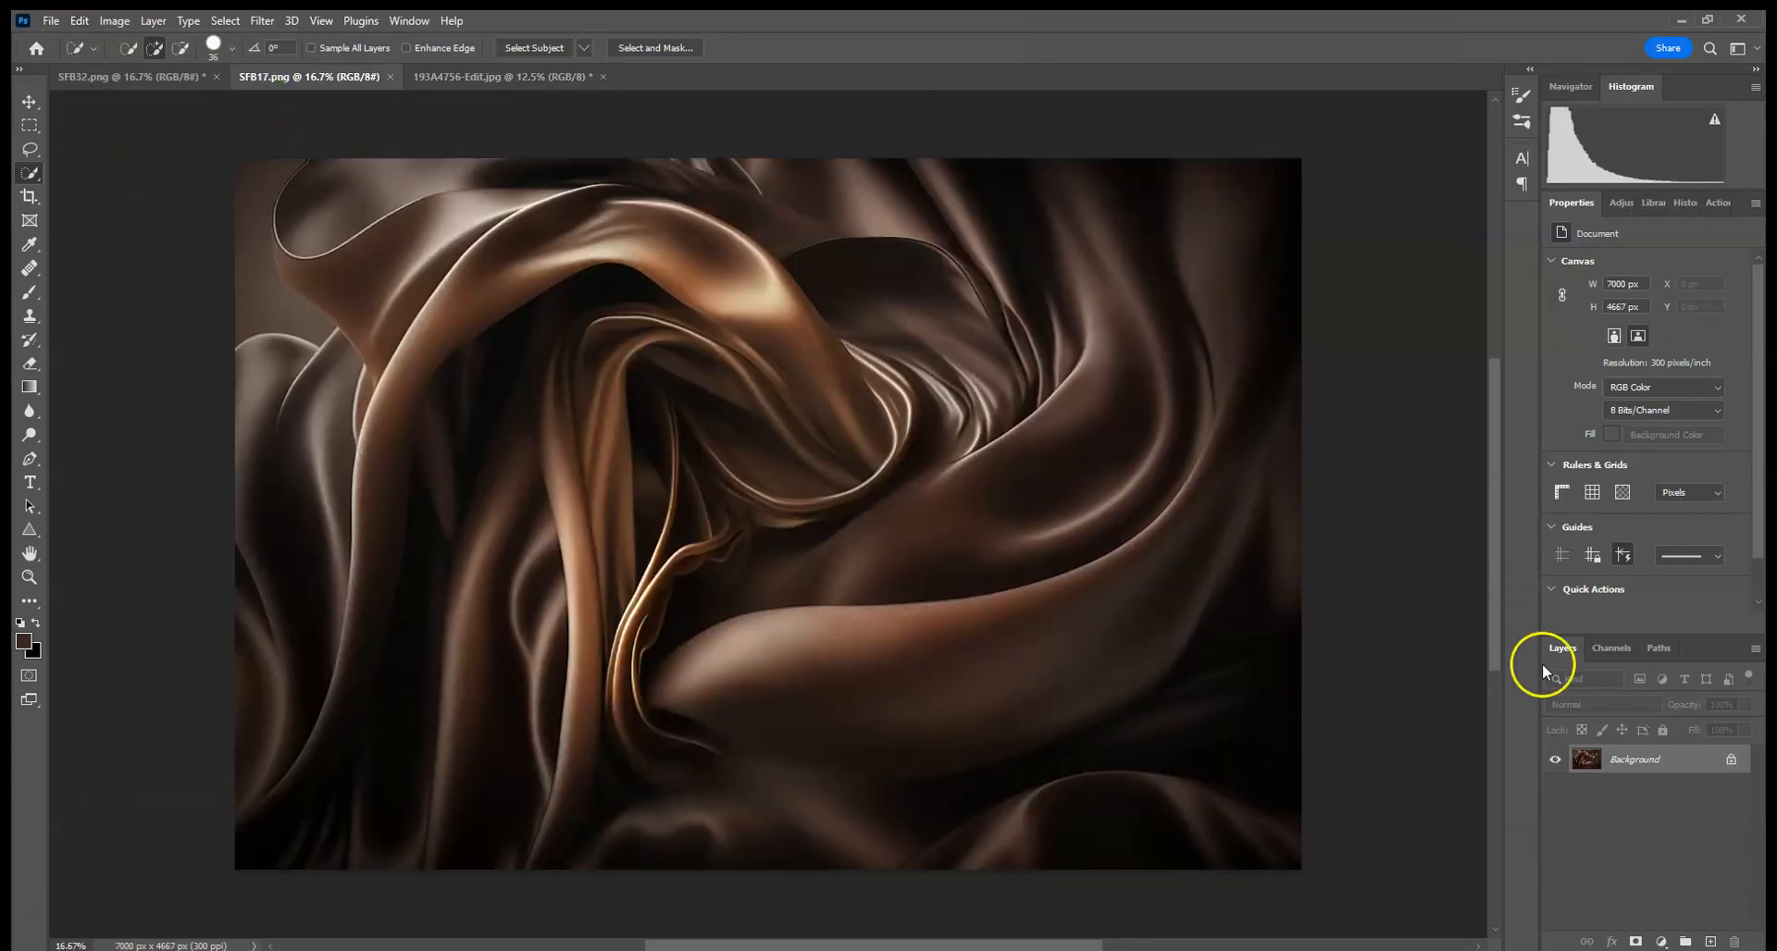
left_click(114, 21)
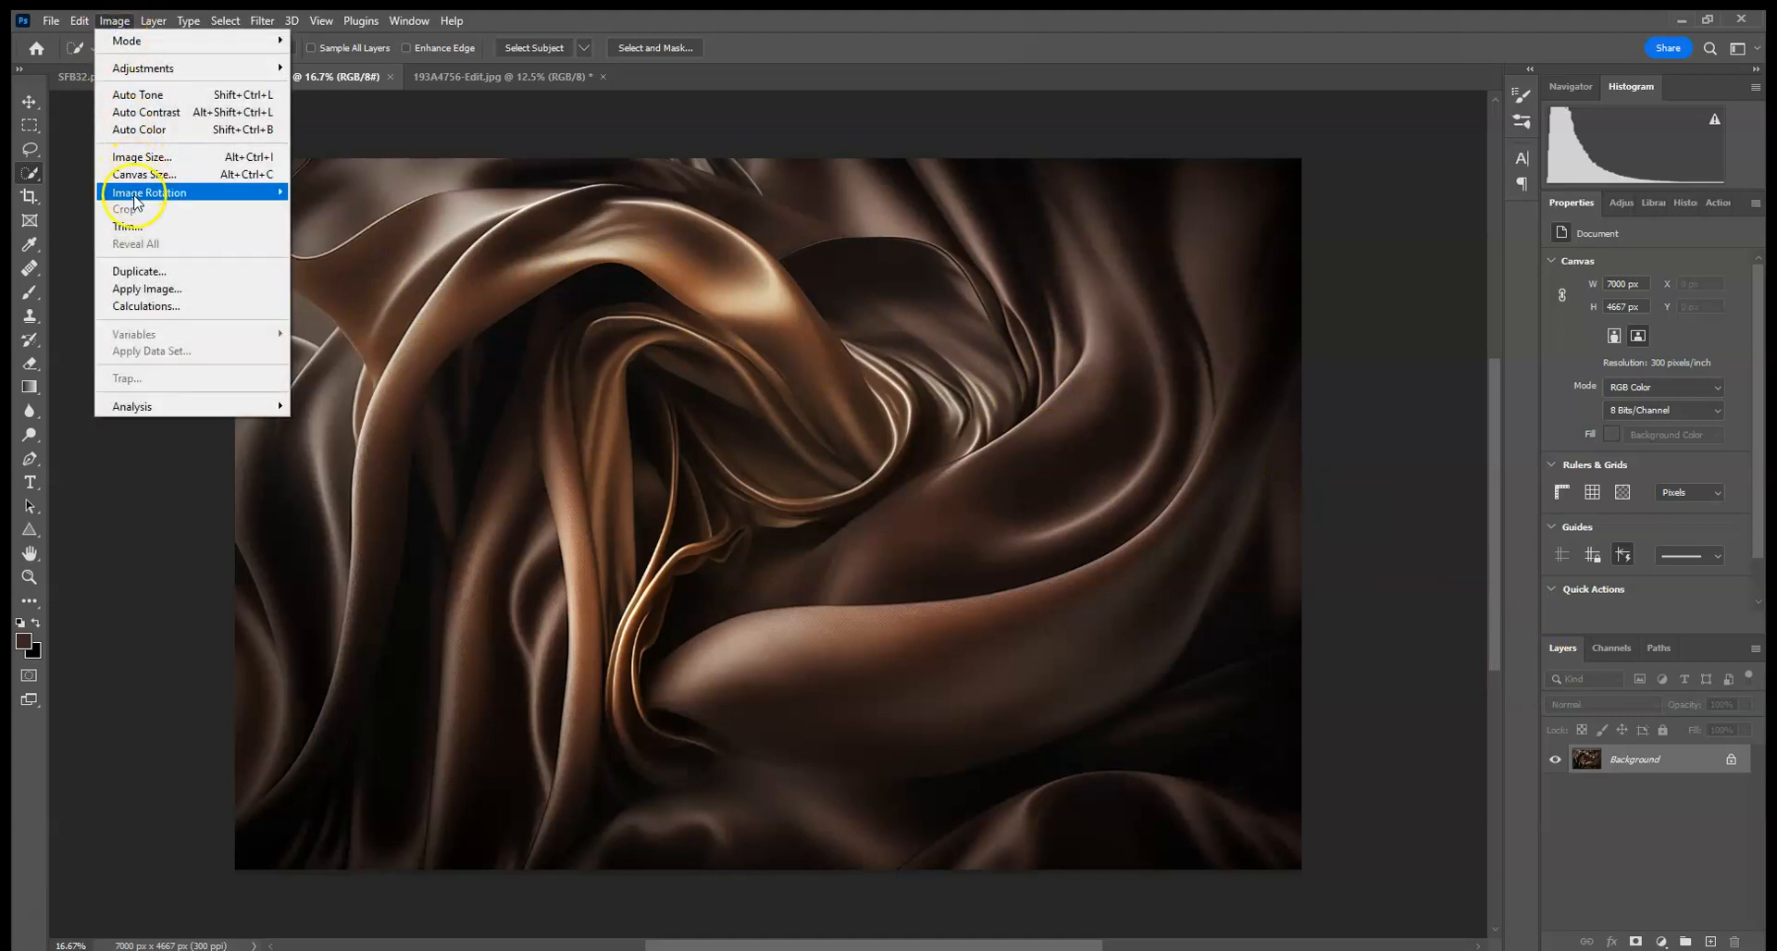
mouse_move(185, 192)
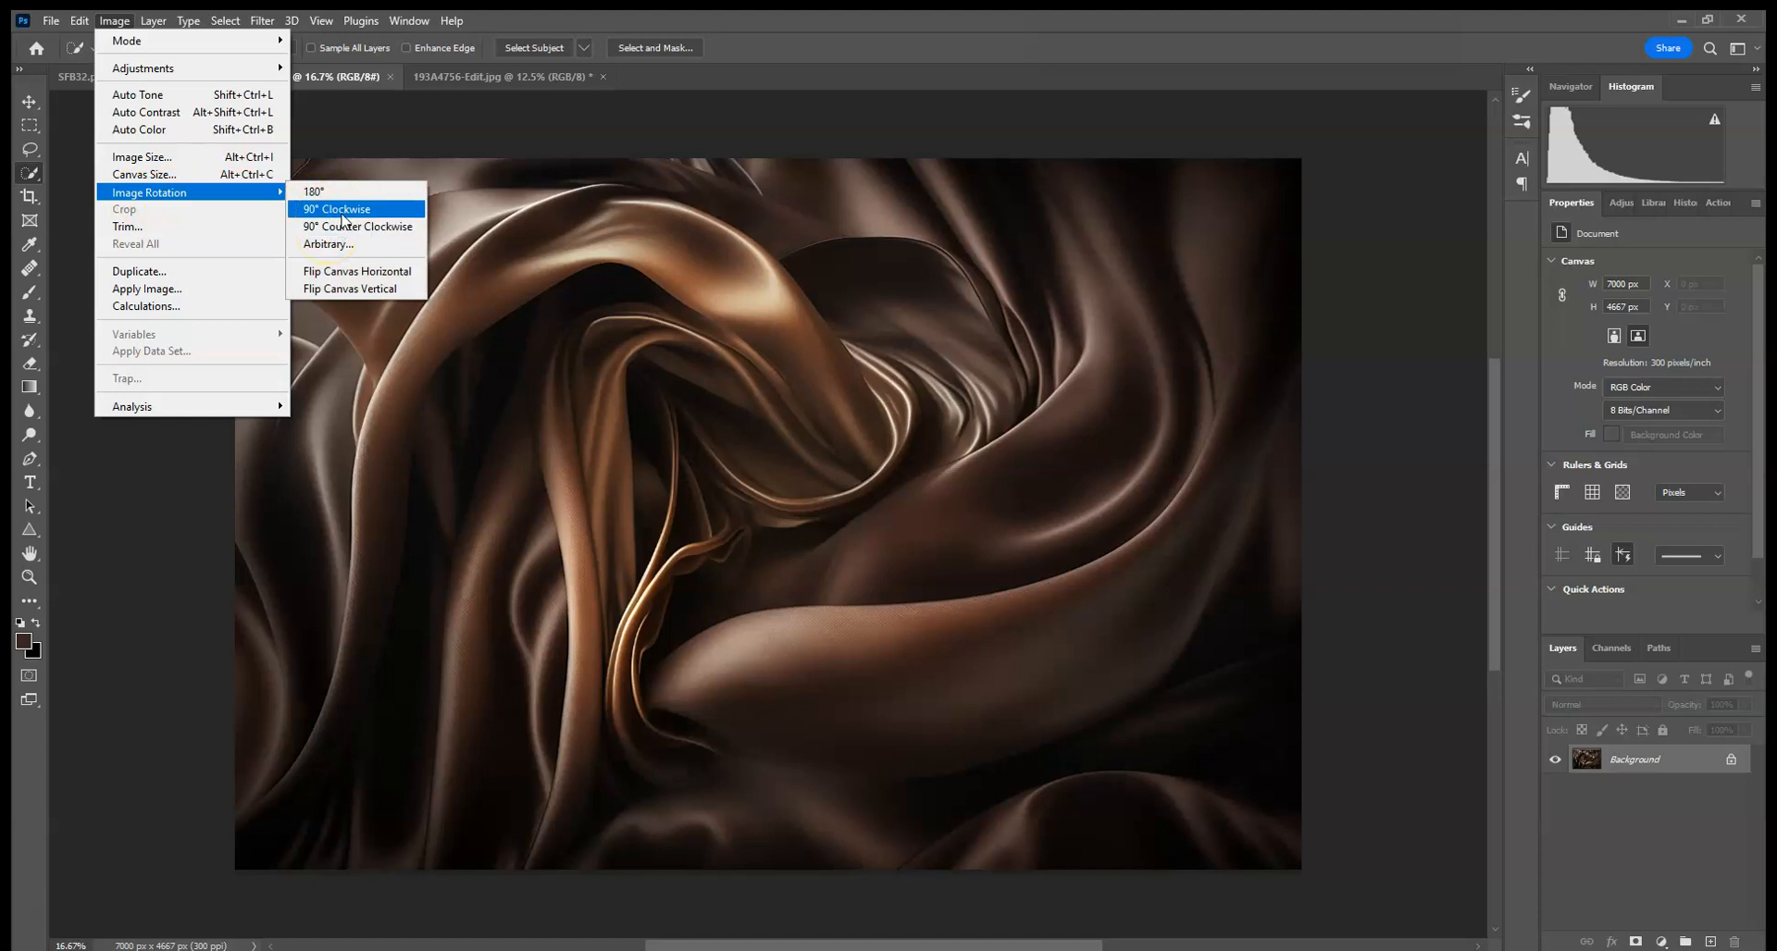
left_click(342, 211)
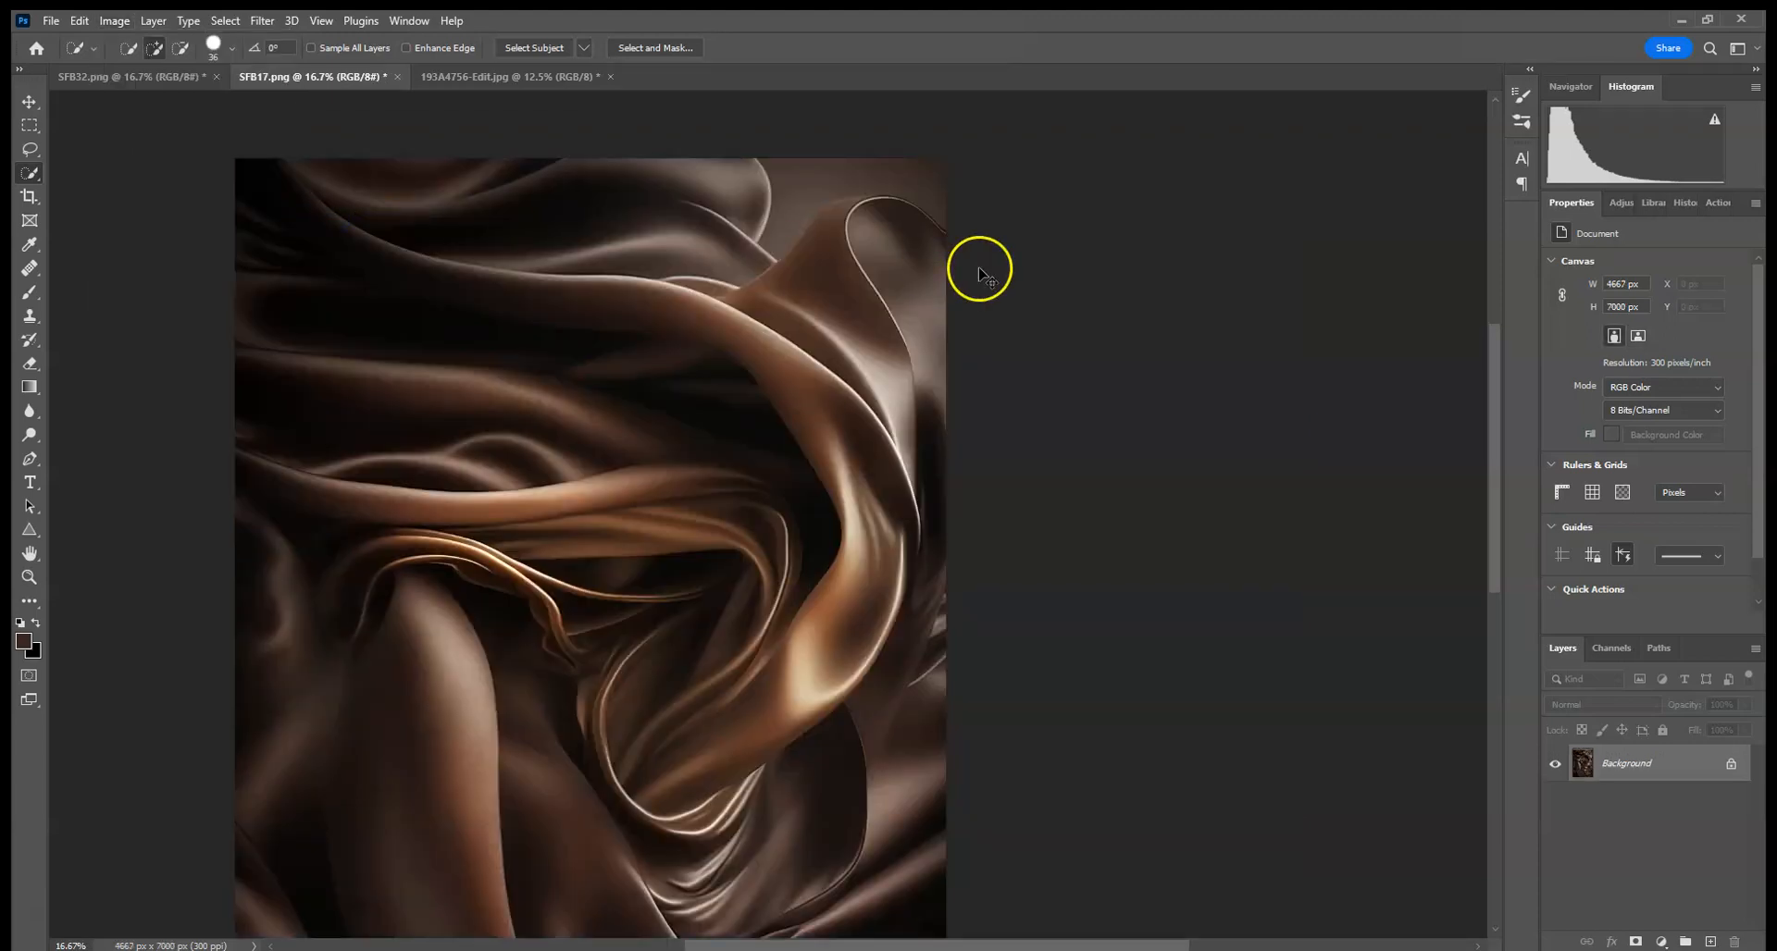
key("ctrl+minus")
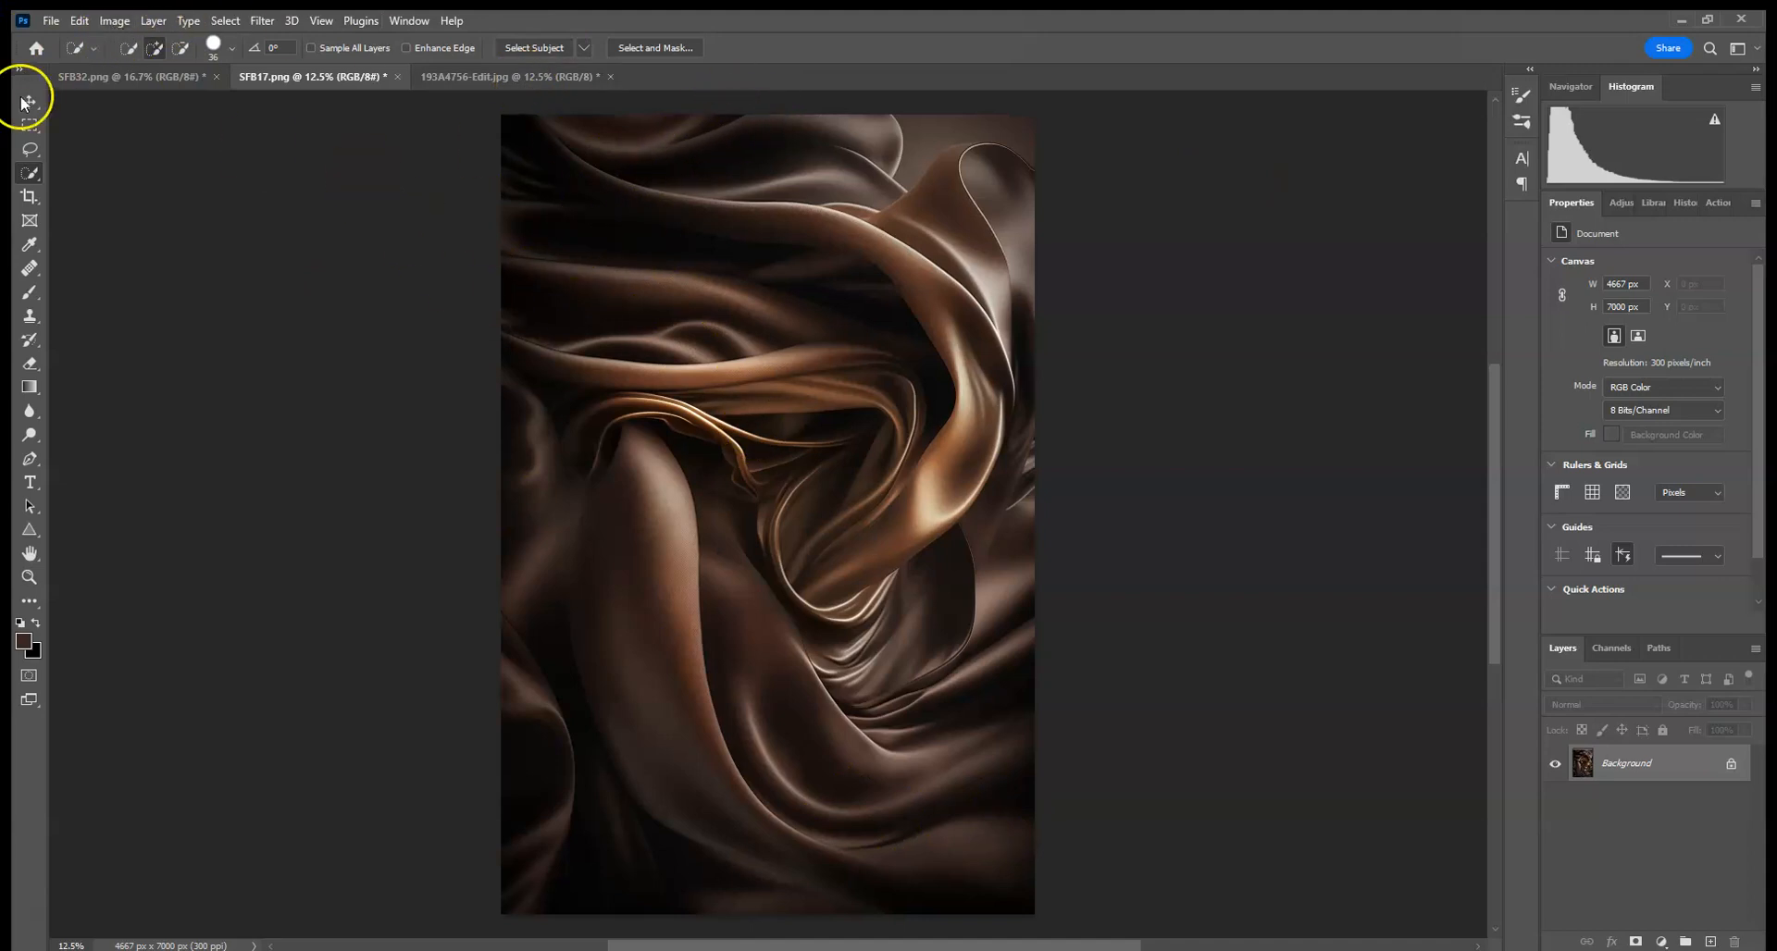
left_click(114, 21)
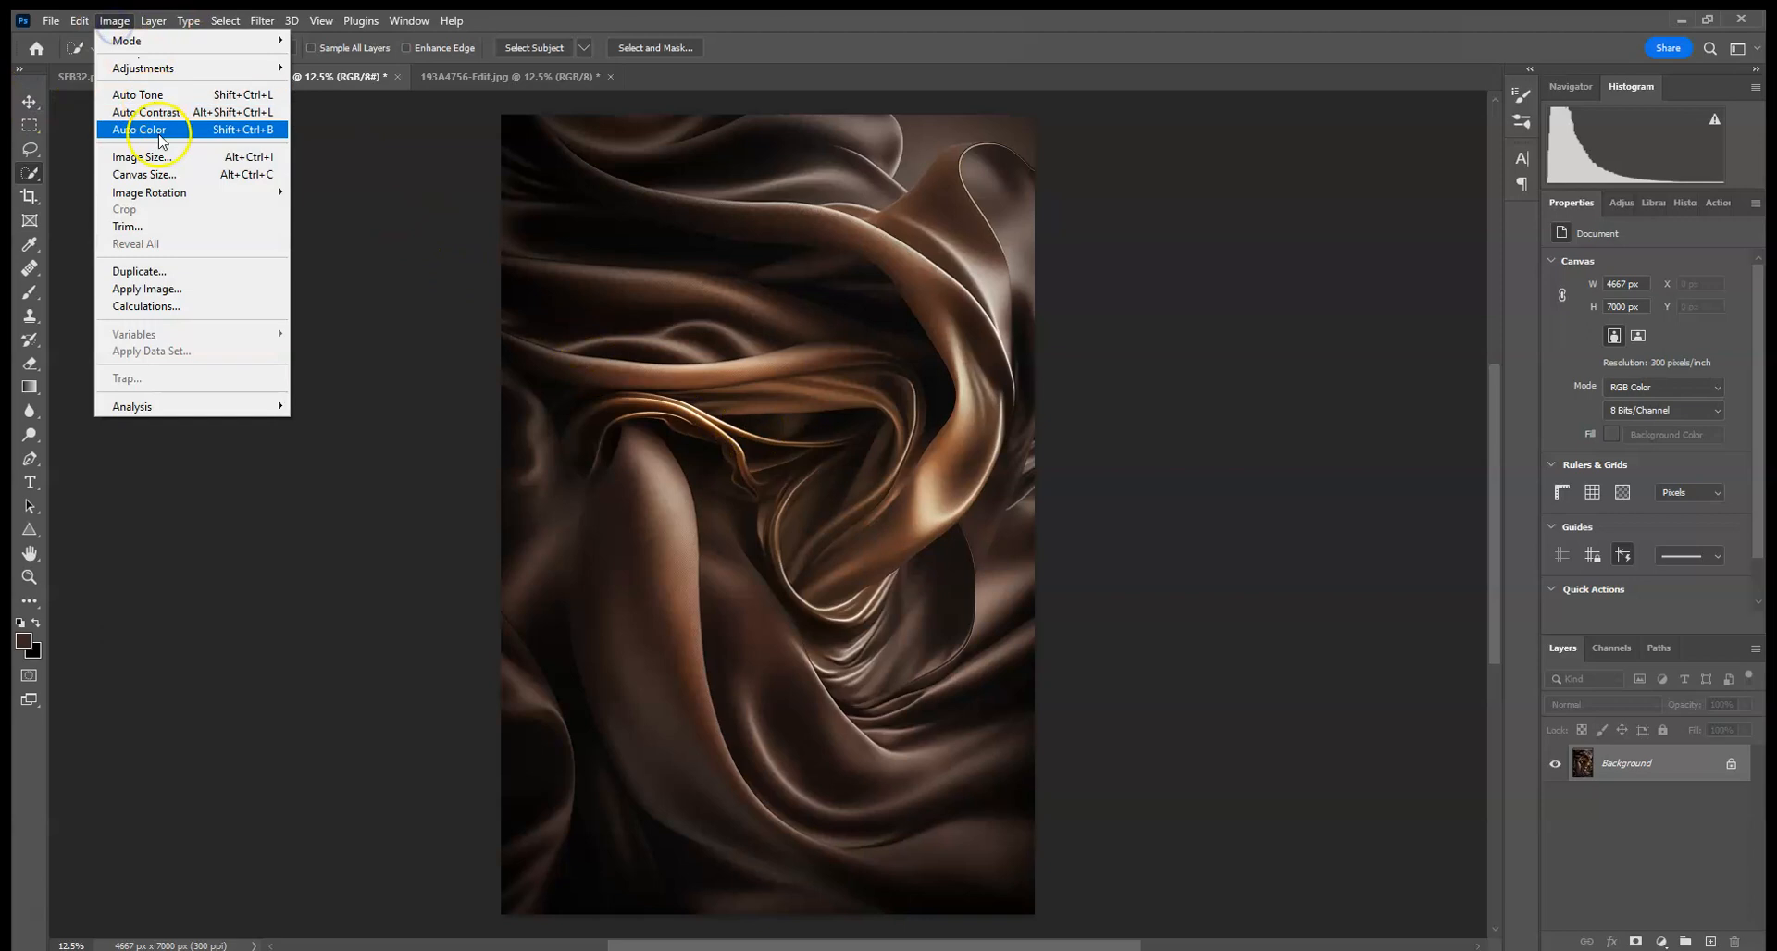
mouse_move(162, 191)
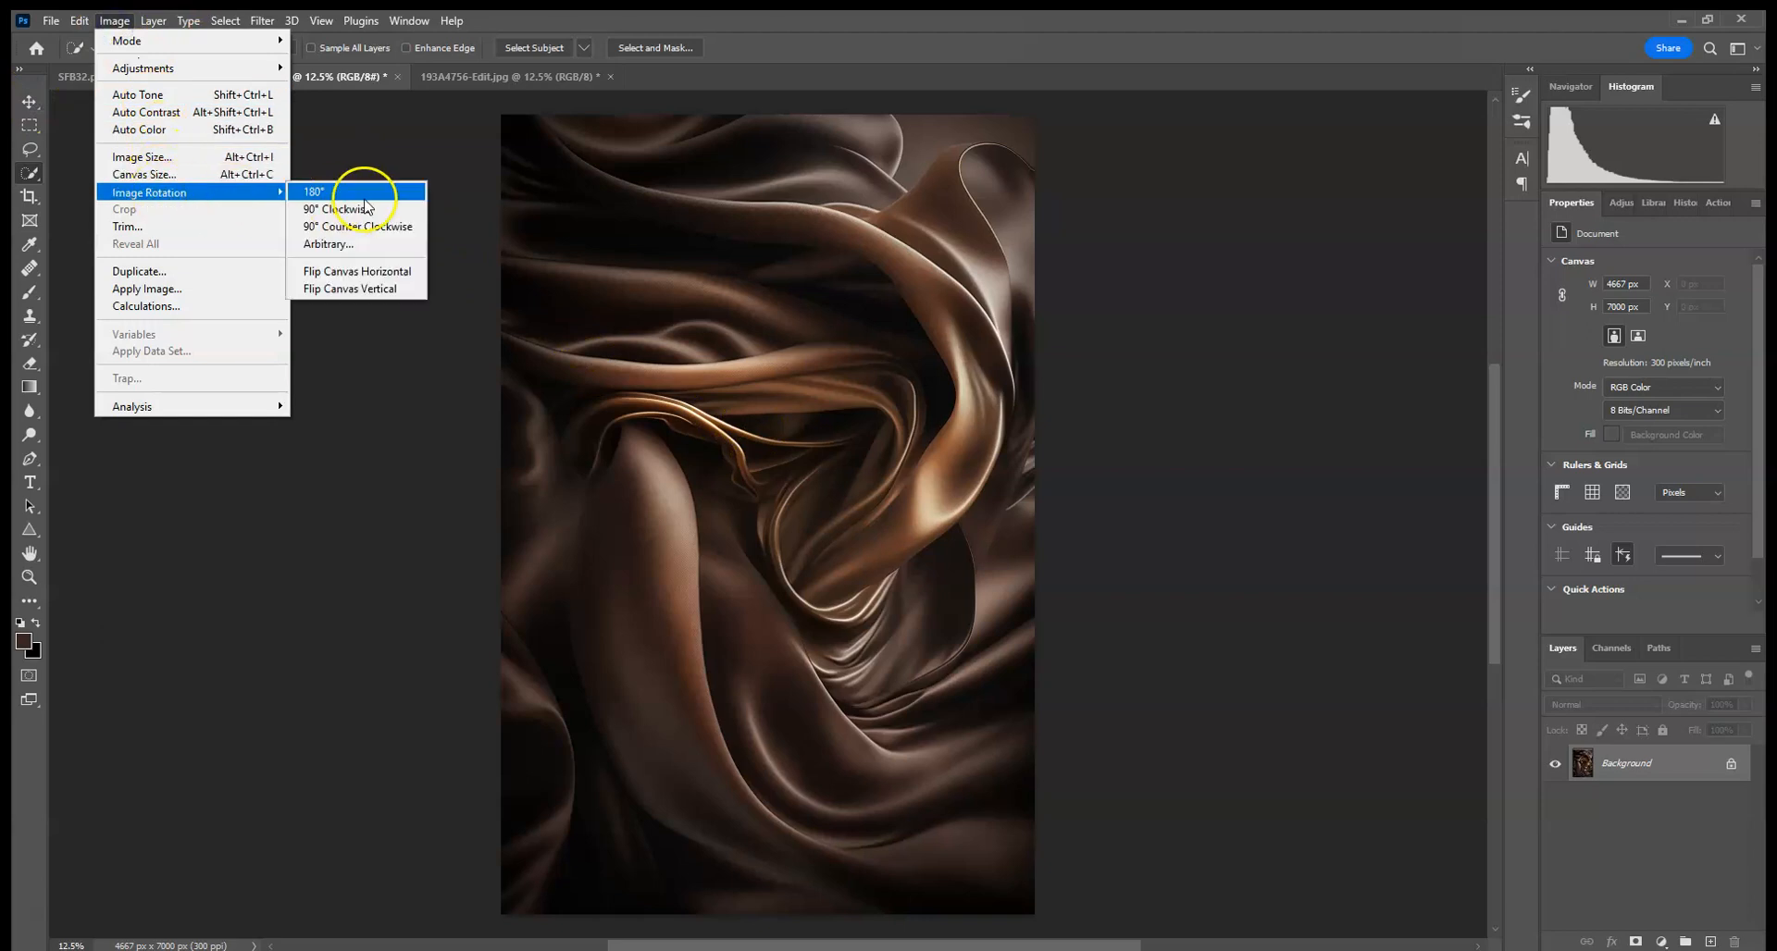
left_click(370, 289)
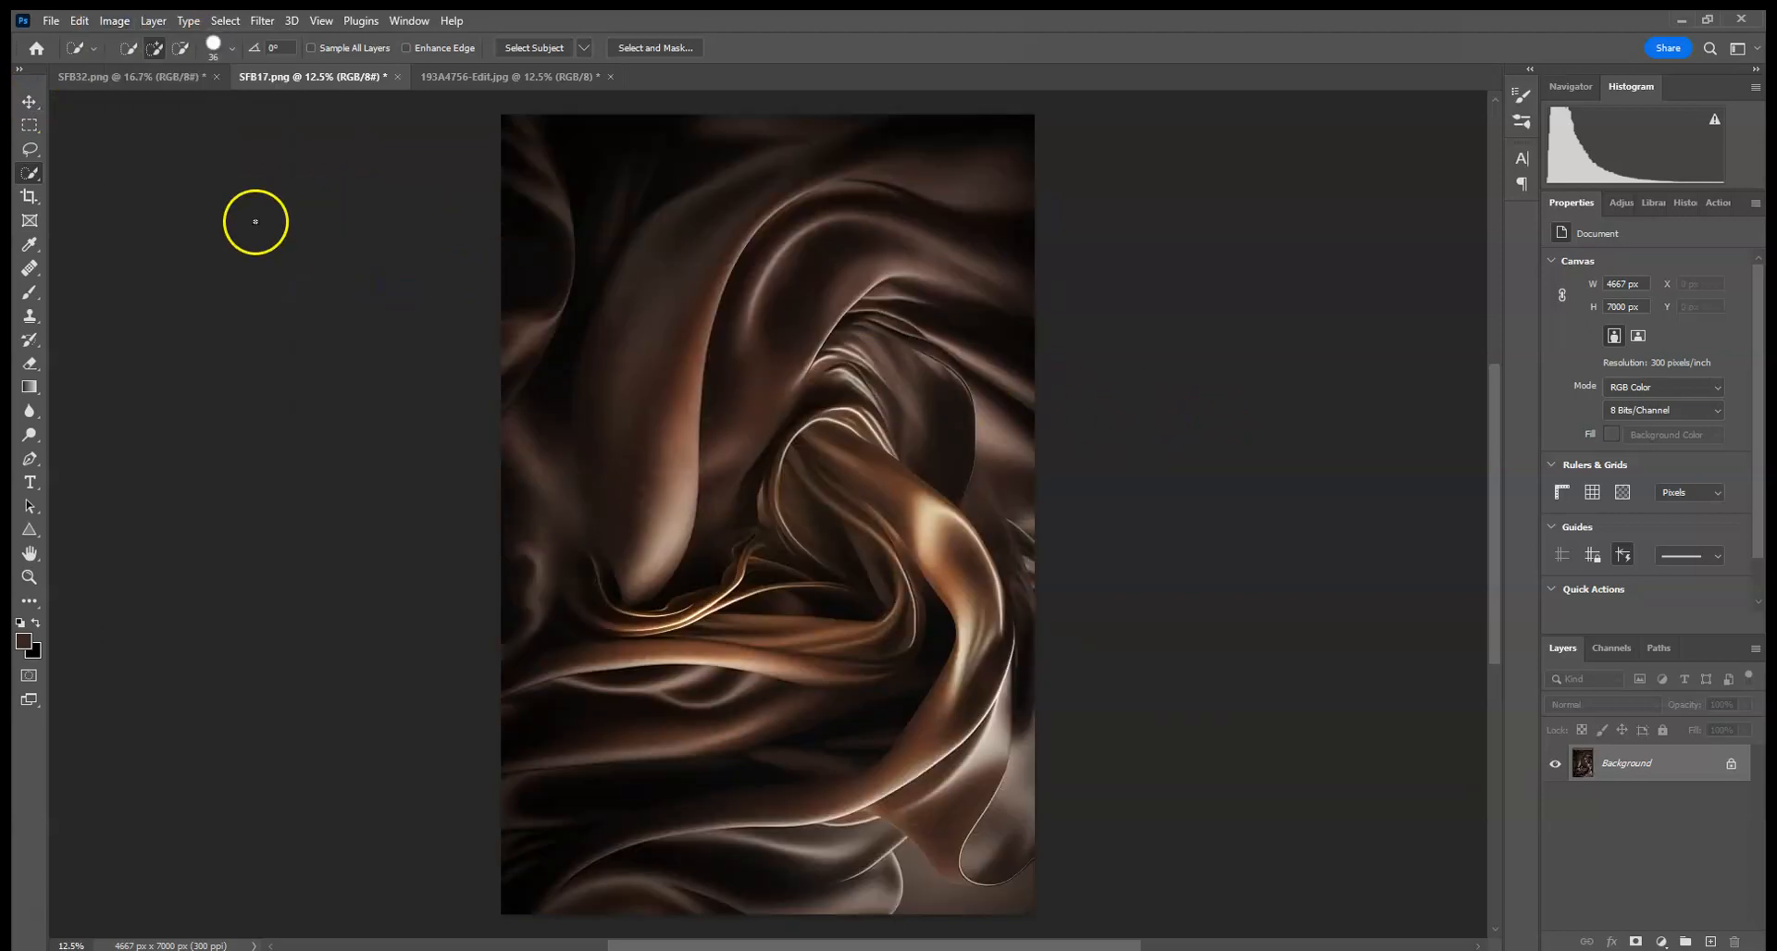
left_click(78, 19)
left_click(87, 44)
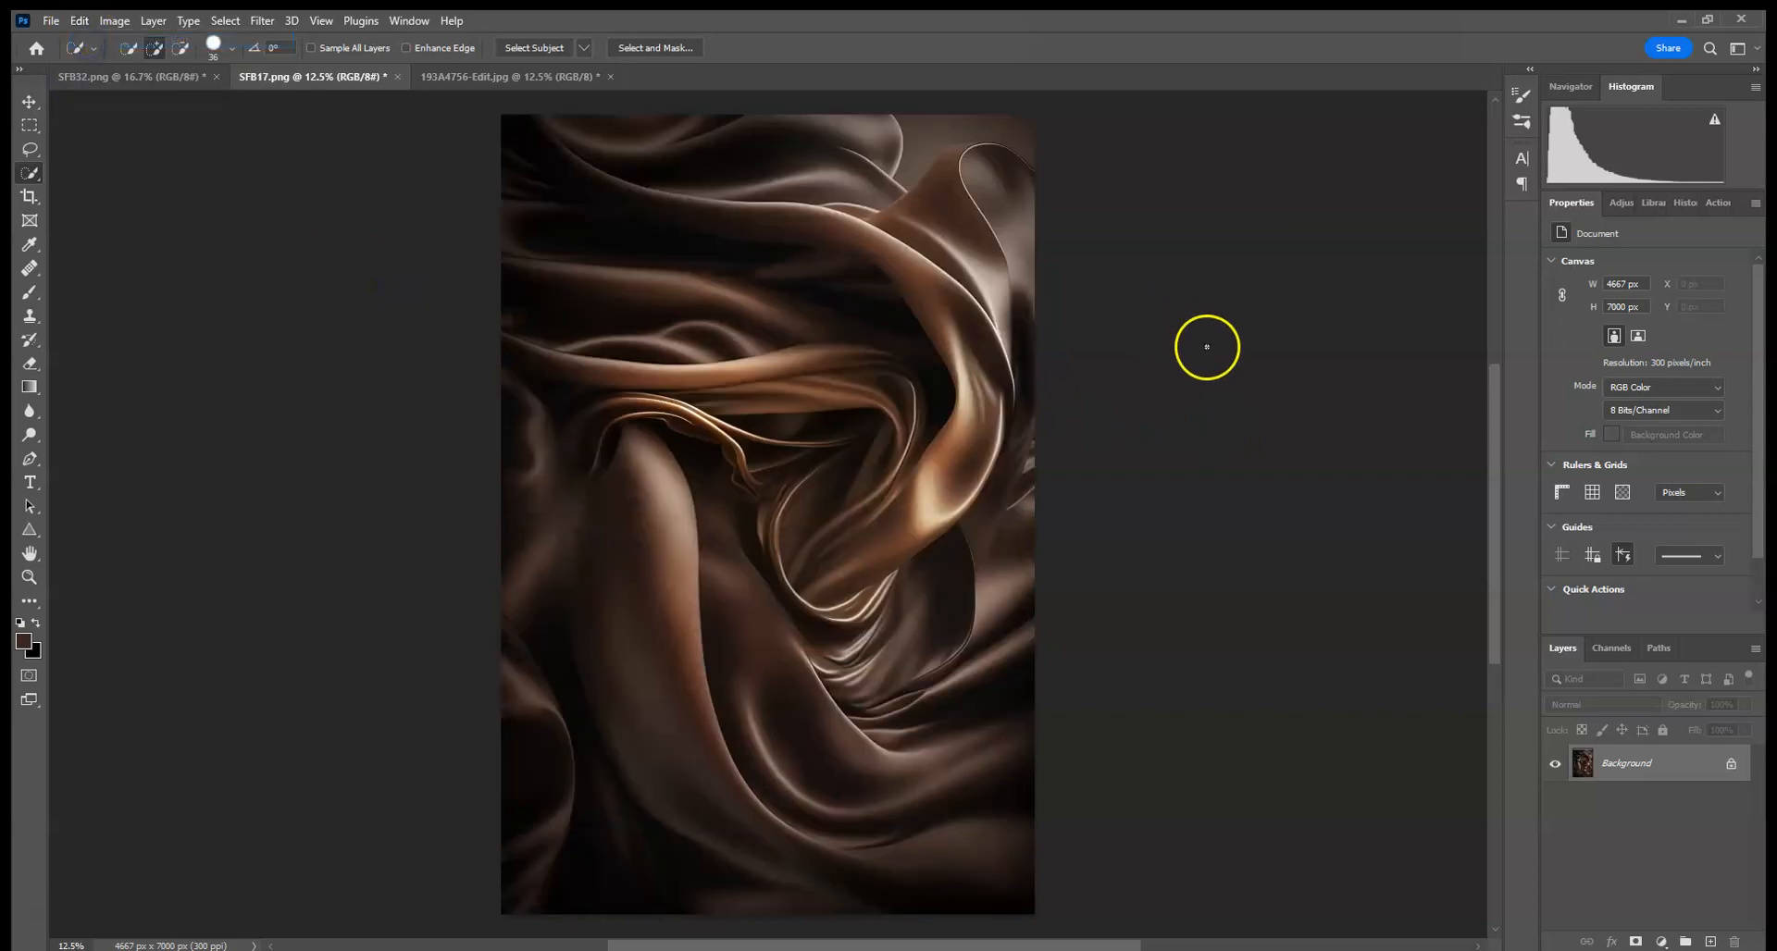
- Paste the copied woman into the silk backdrop as a new layer
left_click(80, 20)
left_click(129, 180)
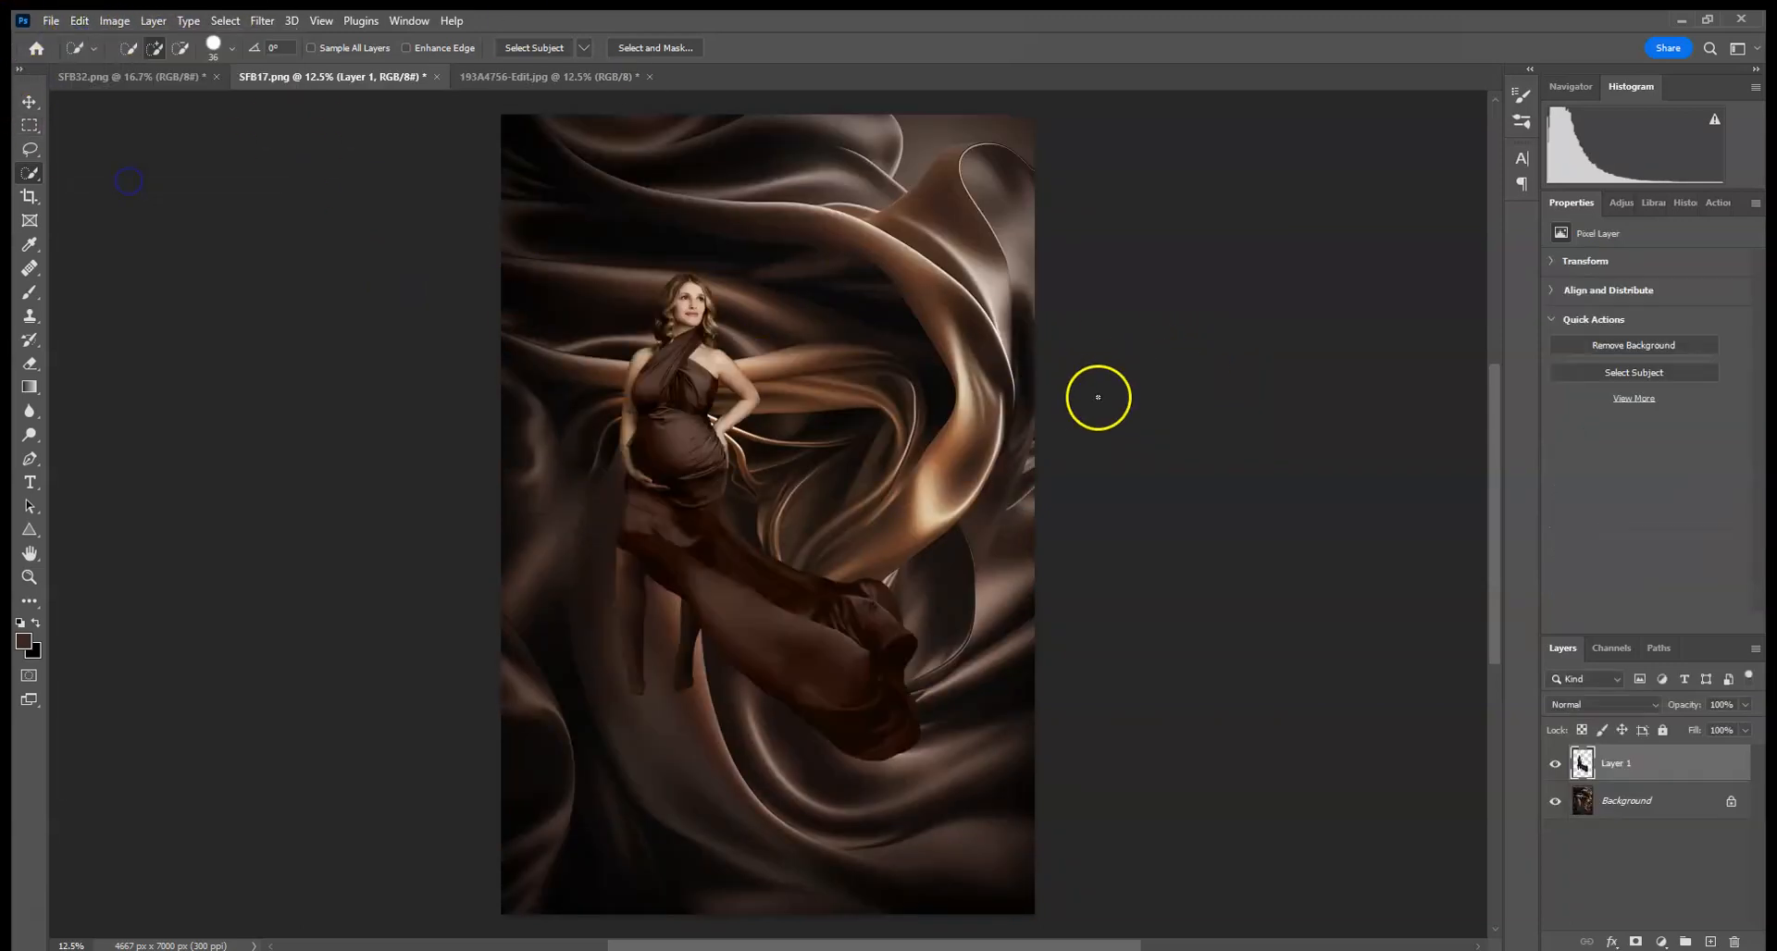
- Scale the pasted woman up to about 179% and position her in the lower centre of the backdrop
left_click(28, 101)
left_click_drag(919, 268, 919, 268)
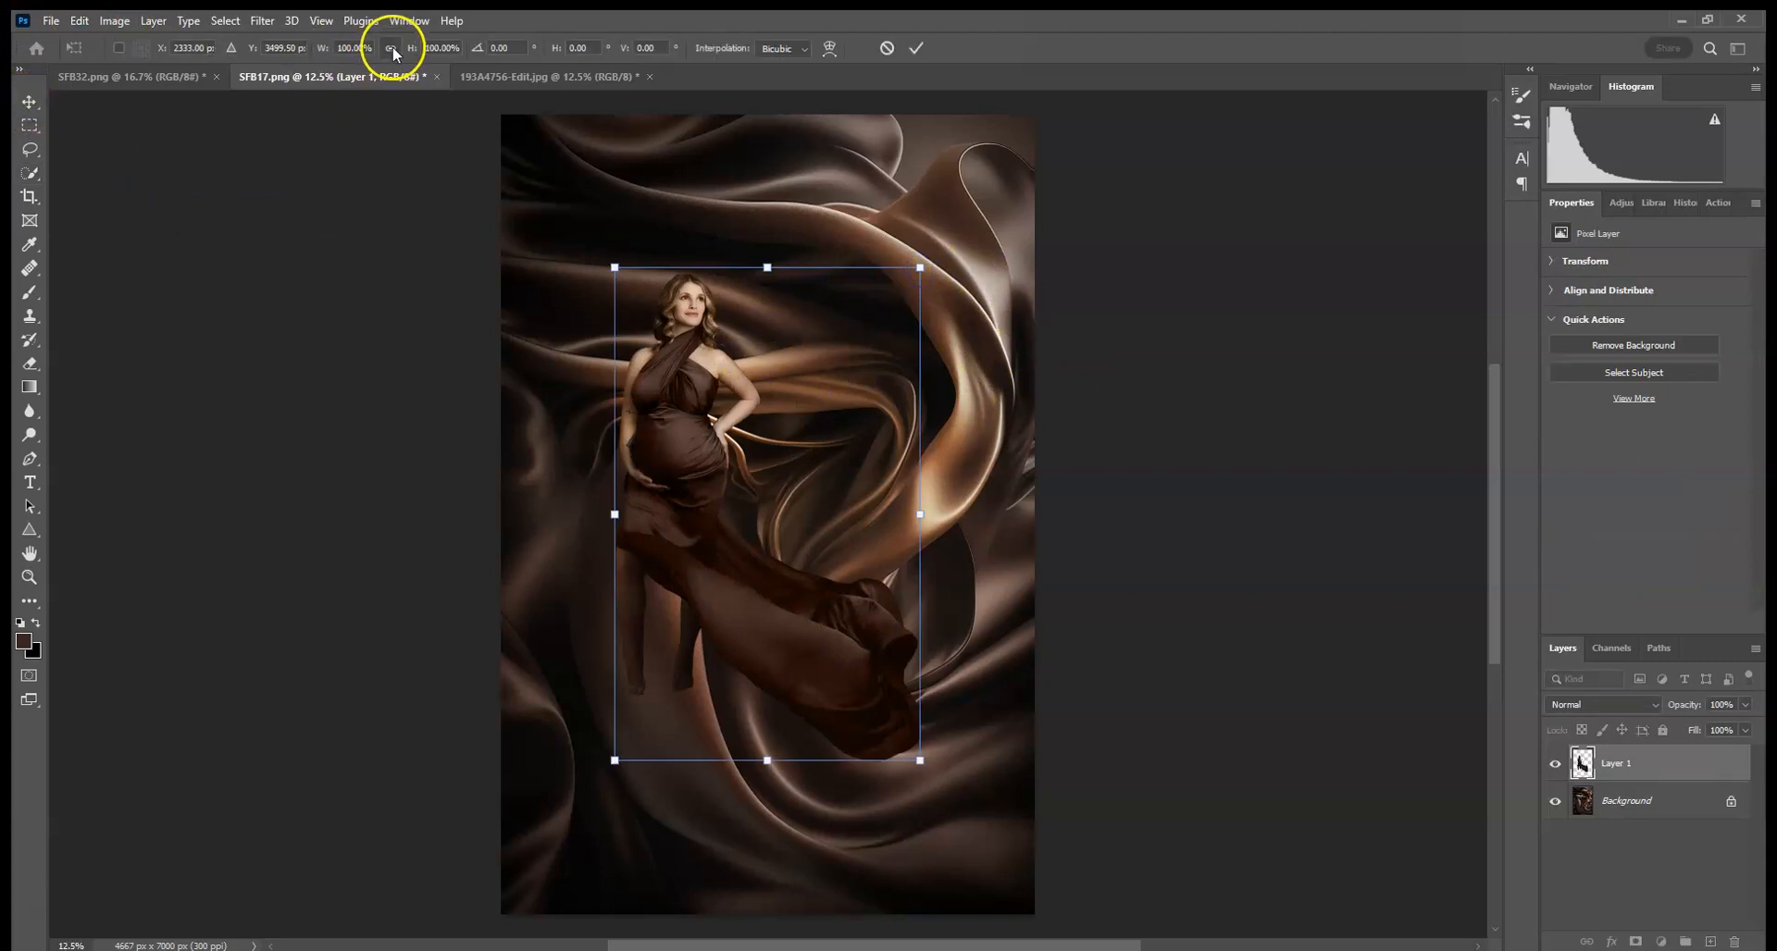
left_click_drag(920, 269, 1089, 120)
left_click_drag(842, 241, 903, 552)
left_click_drag(1102, 359, 1214, 175)
left_click_drag(1030, 287, 1018, 403)
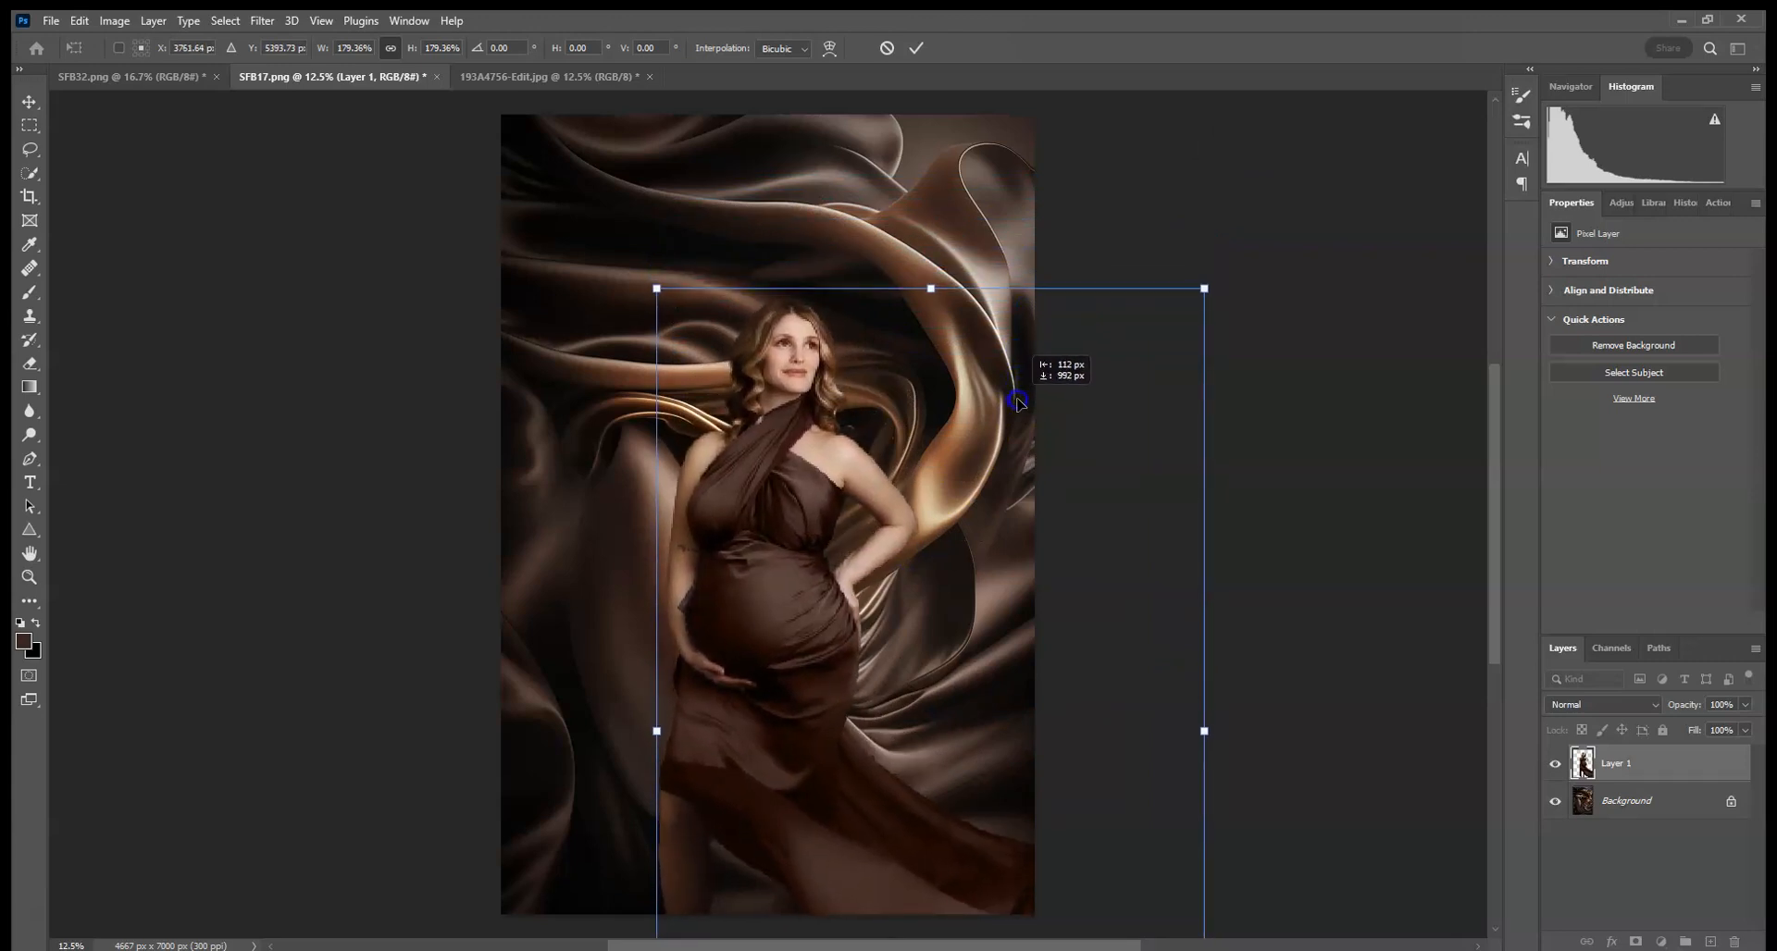
left_click(916, 48)
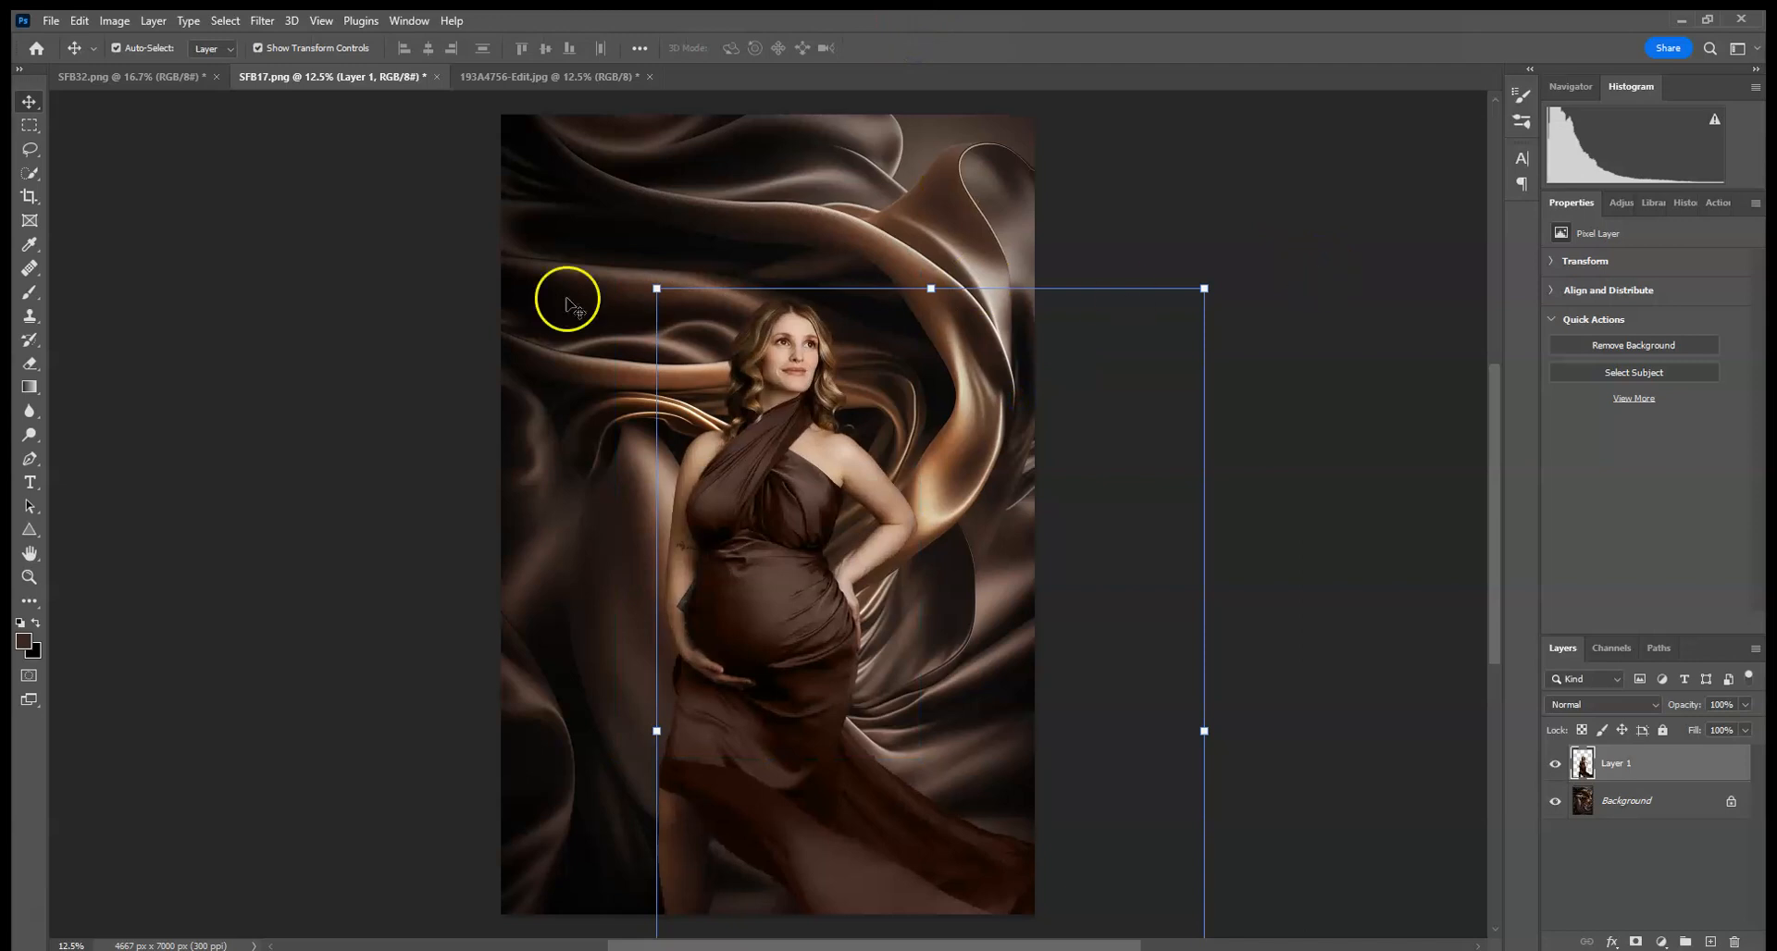
left_click(376, 285)
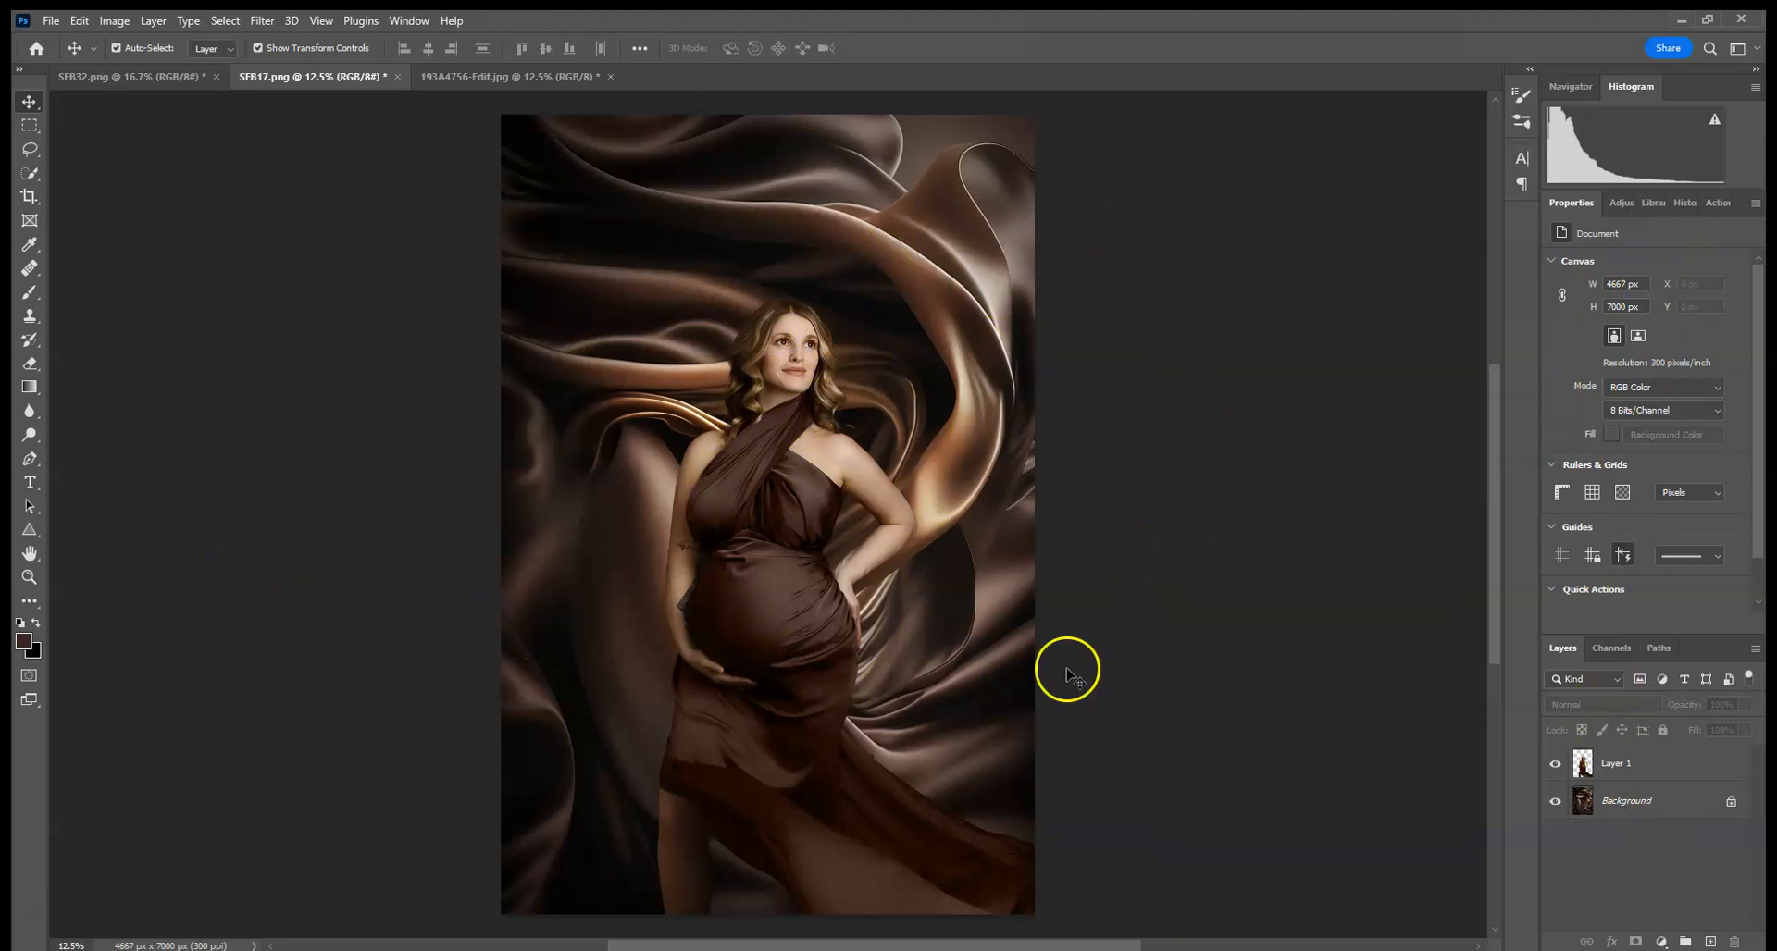
- Add a Curves adjustment clipped to the woman layer, raising the midpoint to input 124, output 136
left_click(1619, 202)
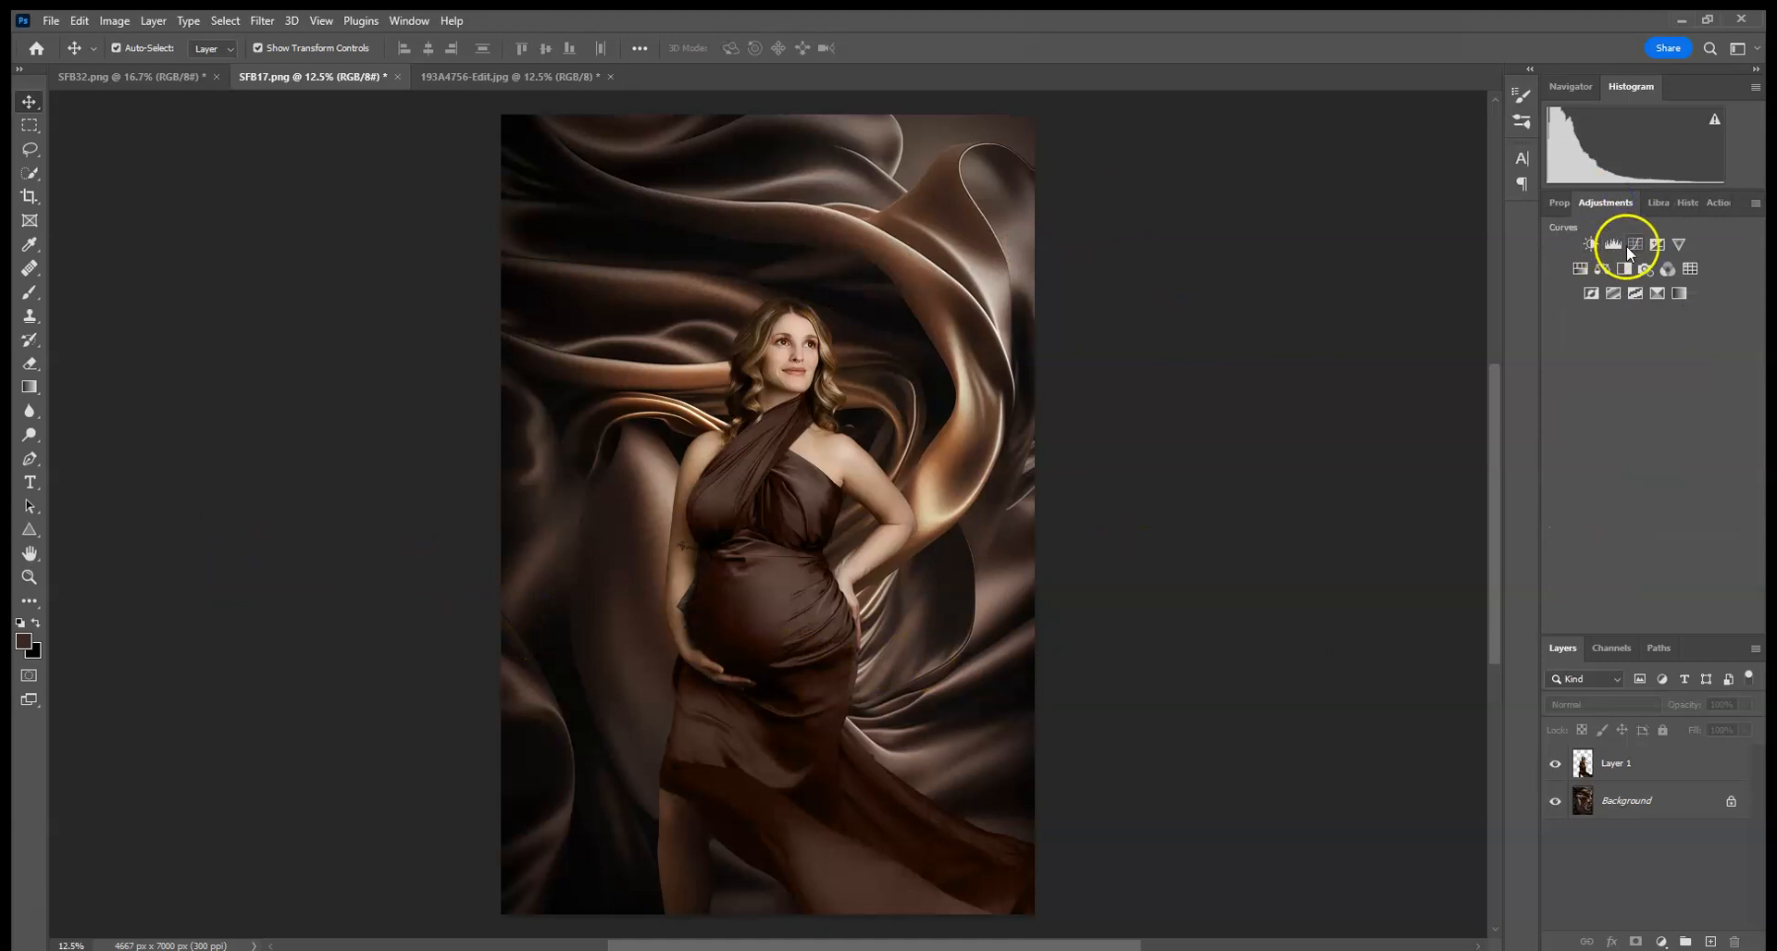
left_click(1631, 246)
left_click(1626, 623)
left_click_drag(1667, 390, 1662, 375)
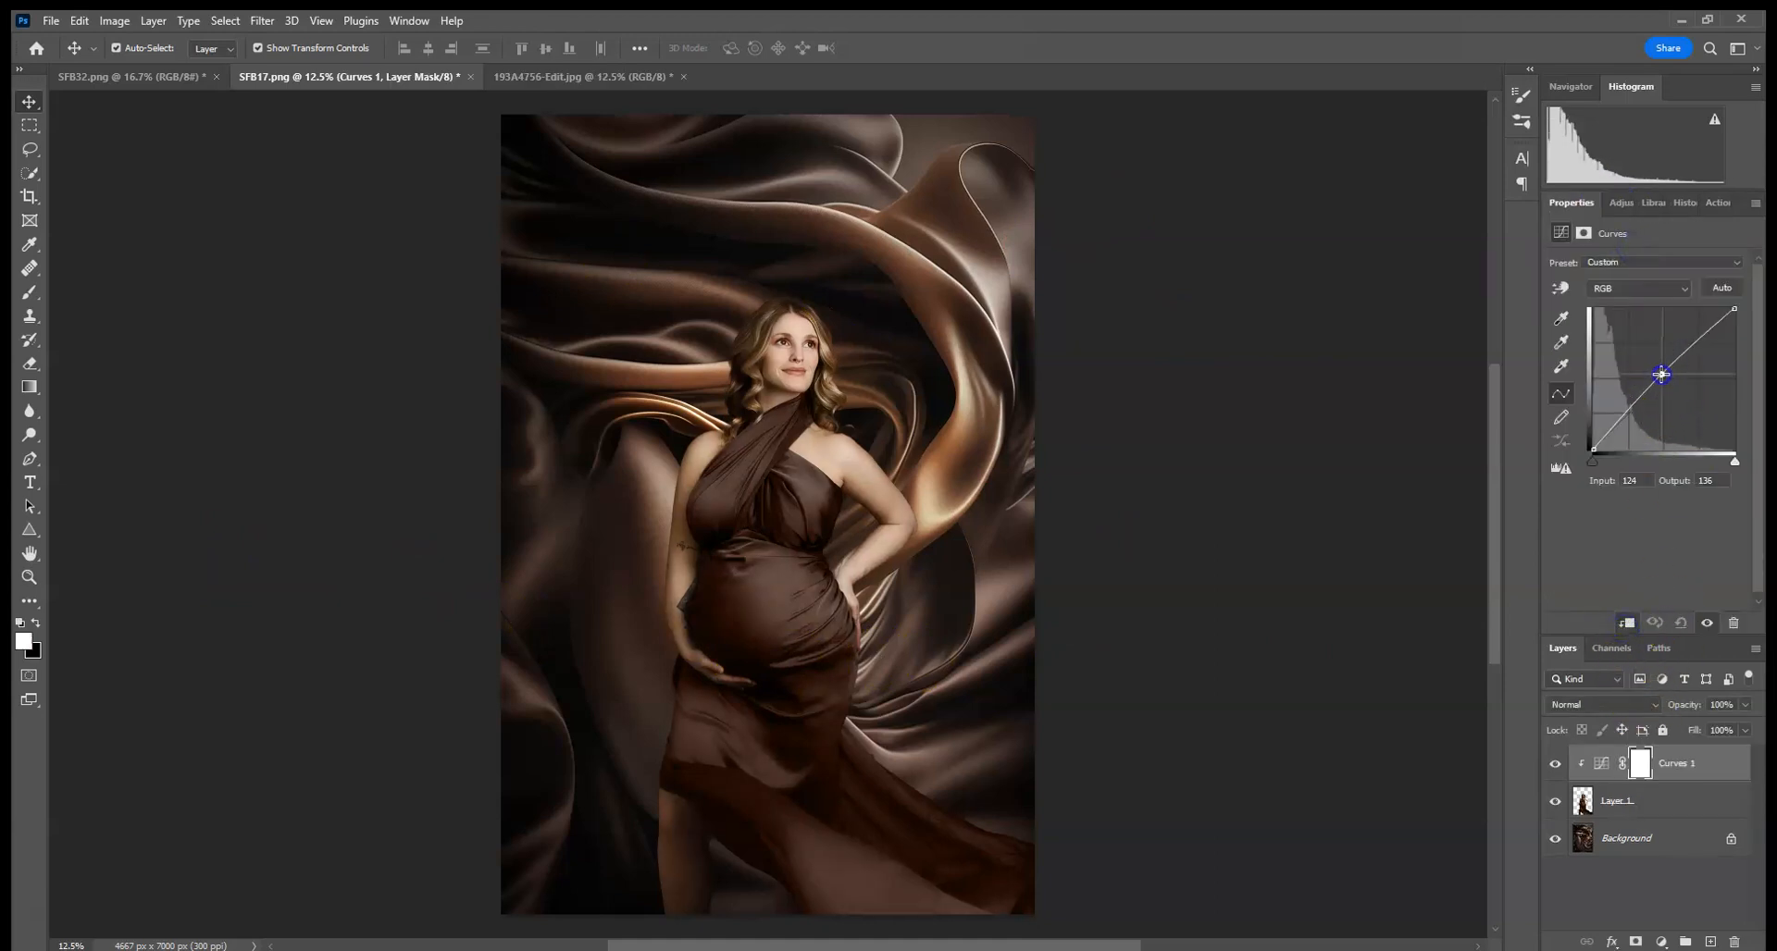
- Duplicate the Background layer
left_click(1650, 852)
left_click_drag(1698, 845, 1710, 942)
- Apply a Gaussian Blur with a radius of 3 pixels to the background copy
left_click(262, 21)
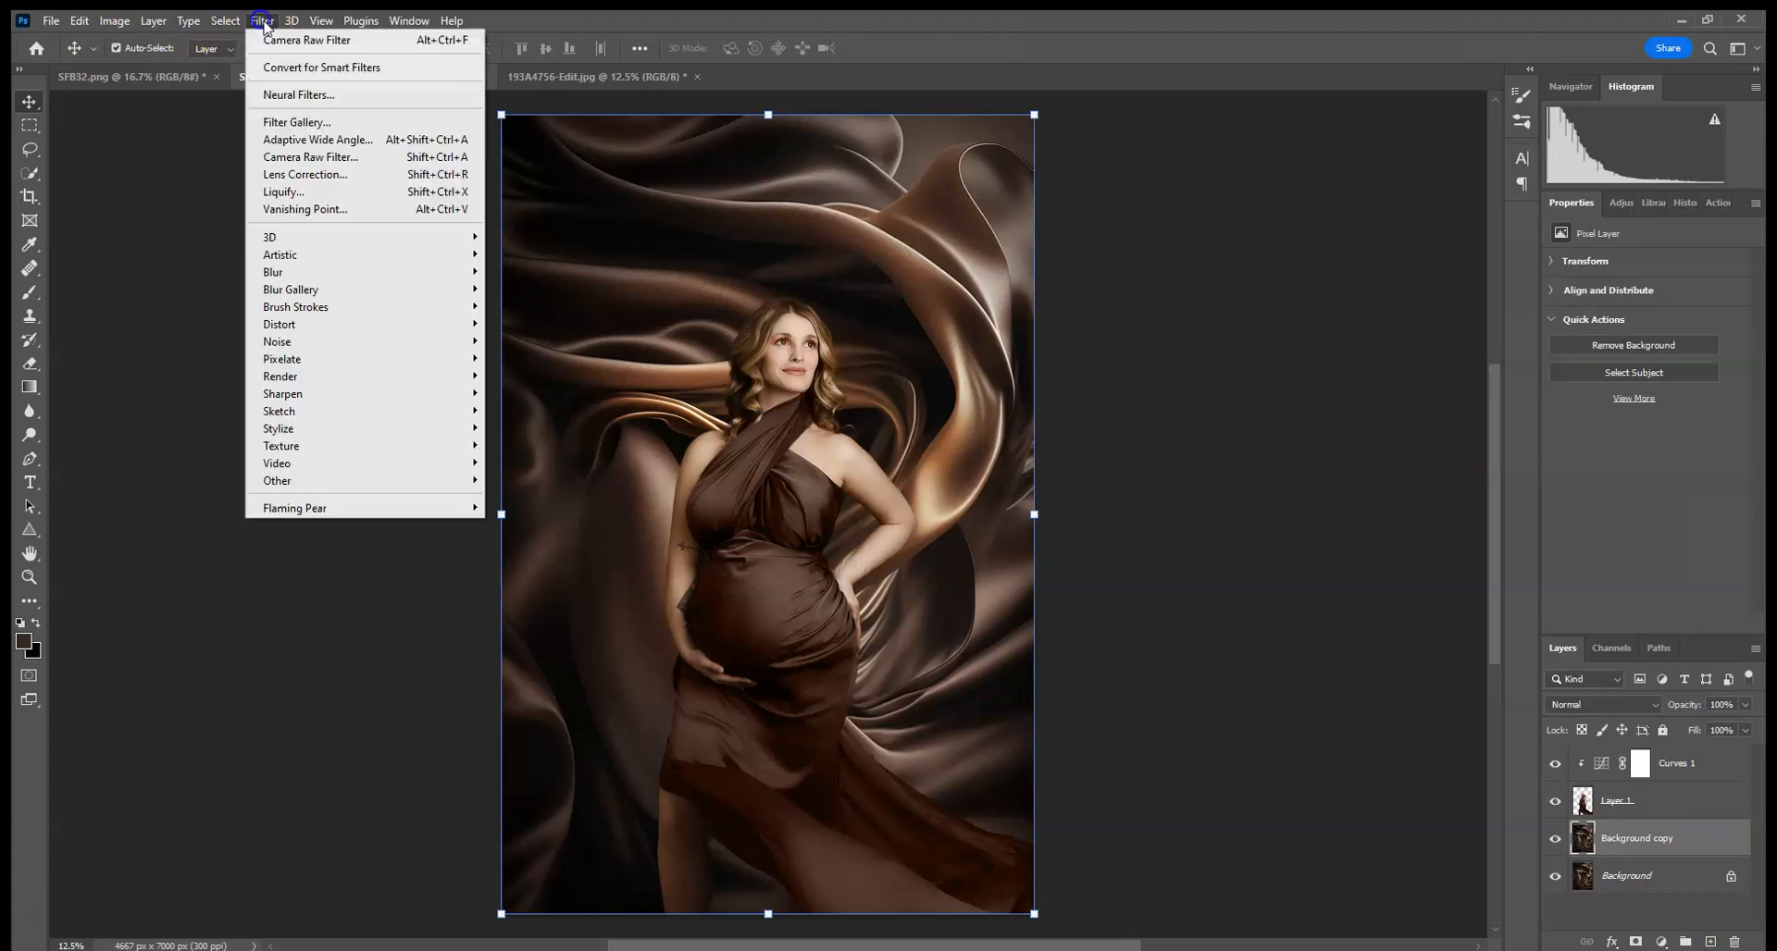
mouse_move(349, 272)
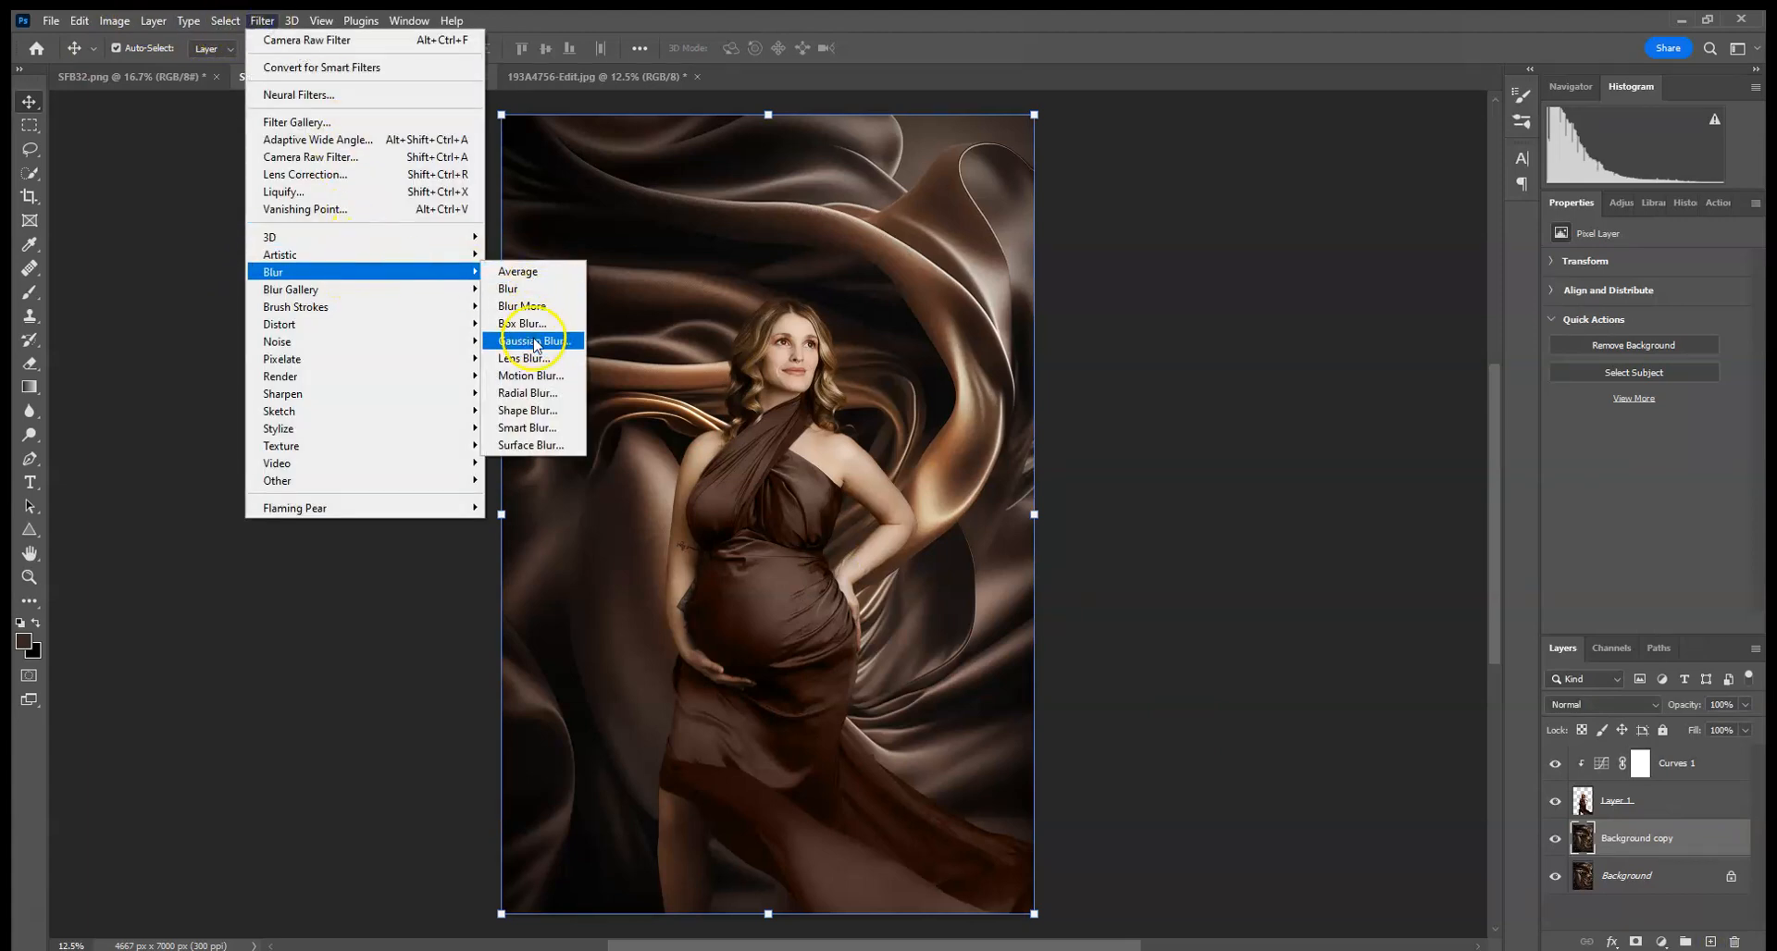
left_click(534, 342)
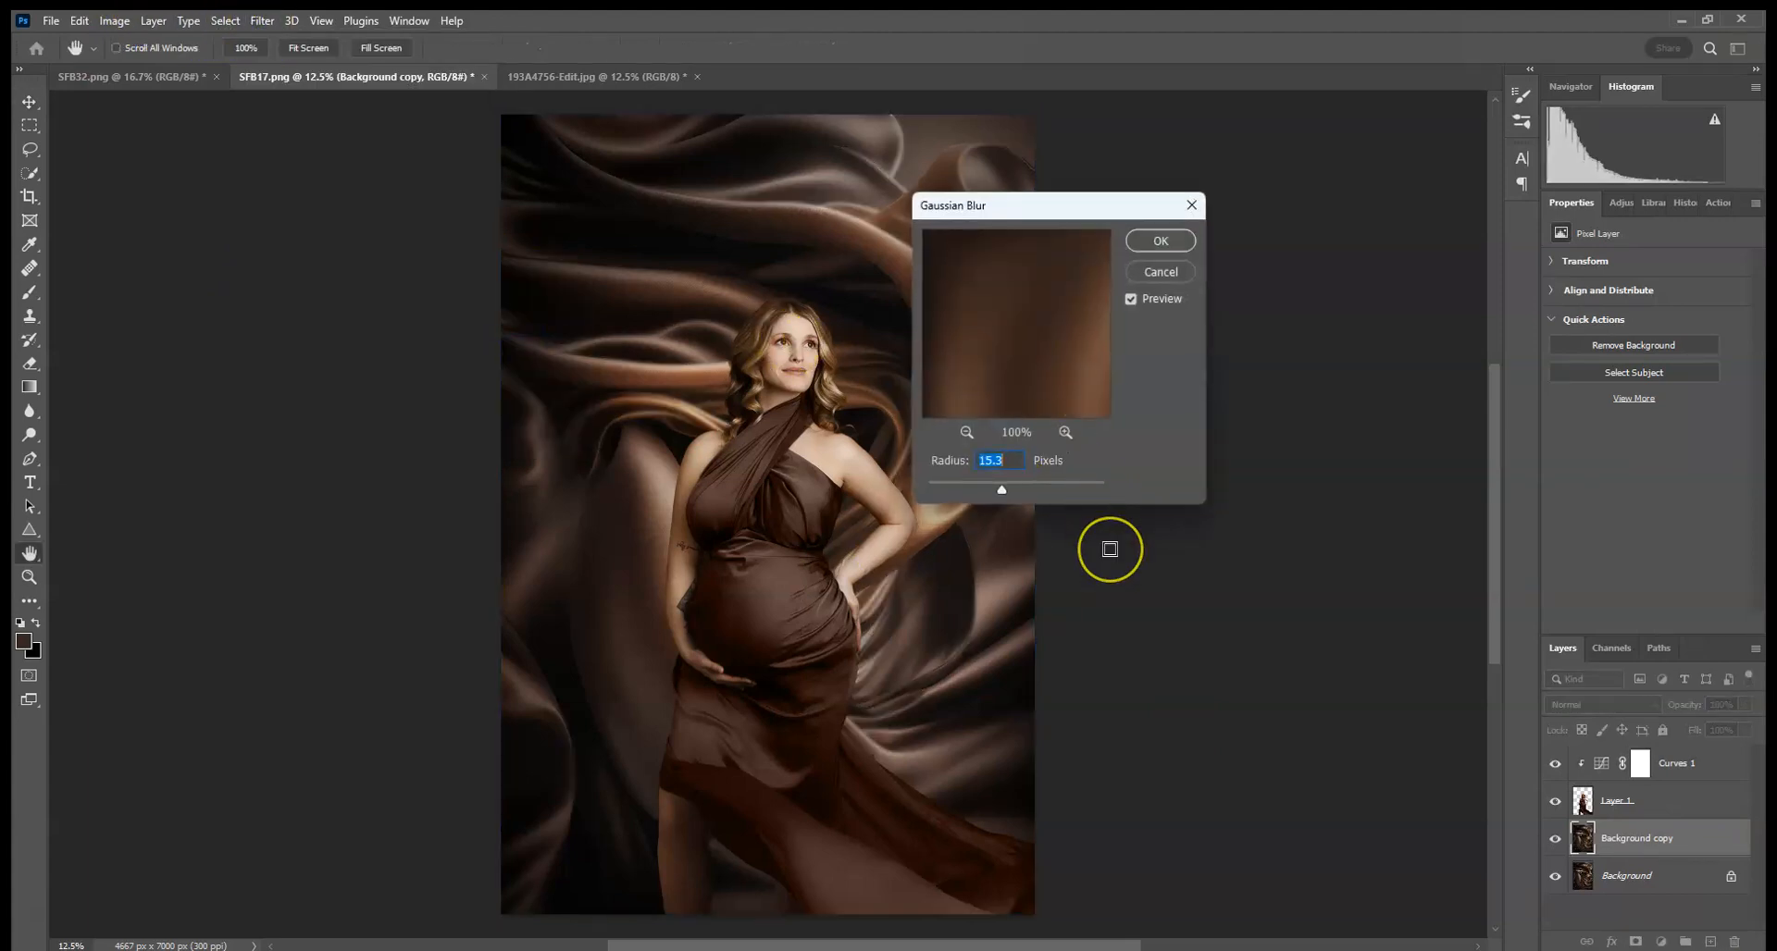
left_click_drag(1001, 490, 986, 482)
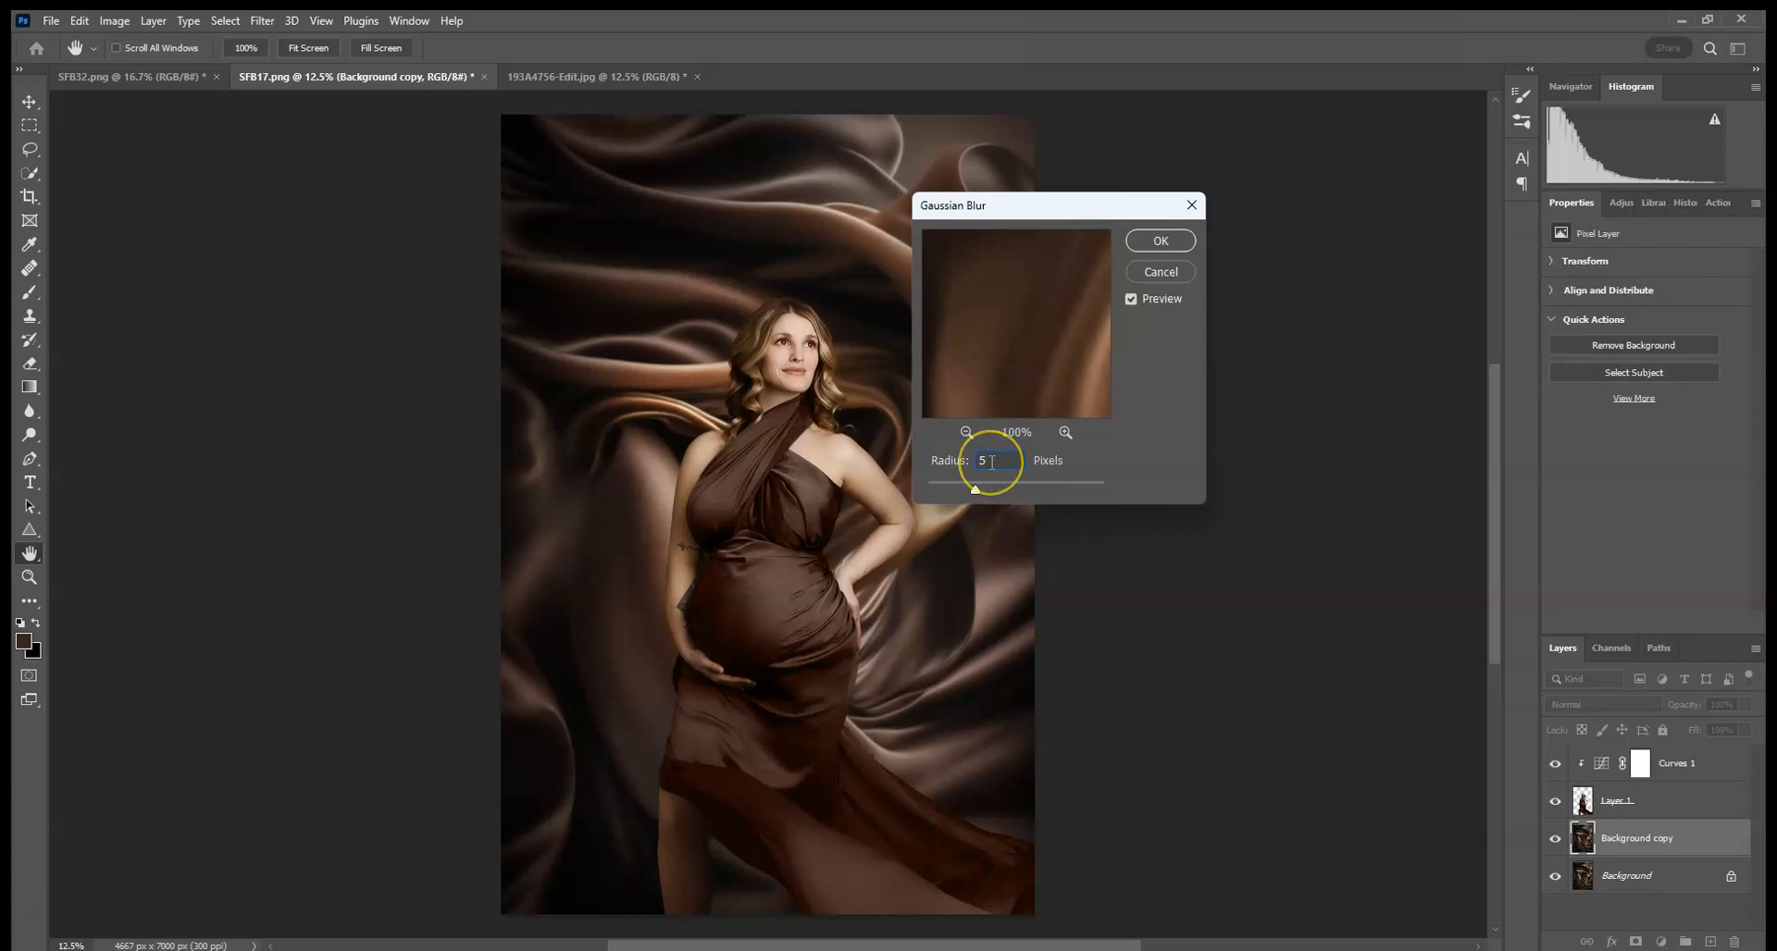
left_click(1013, 481)
left_click_drag(984, 482, 970, 481)
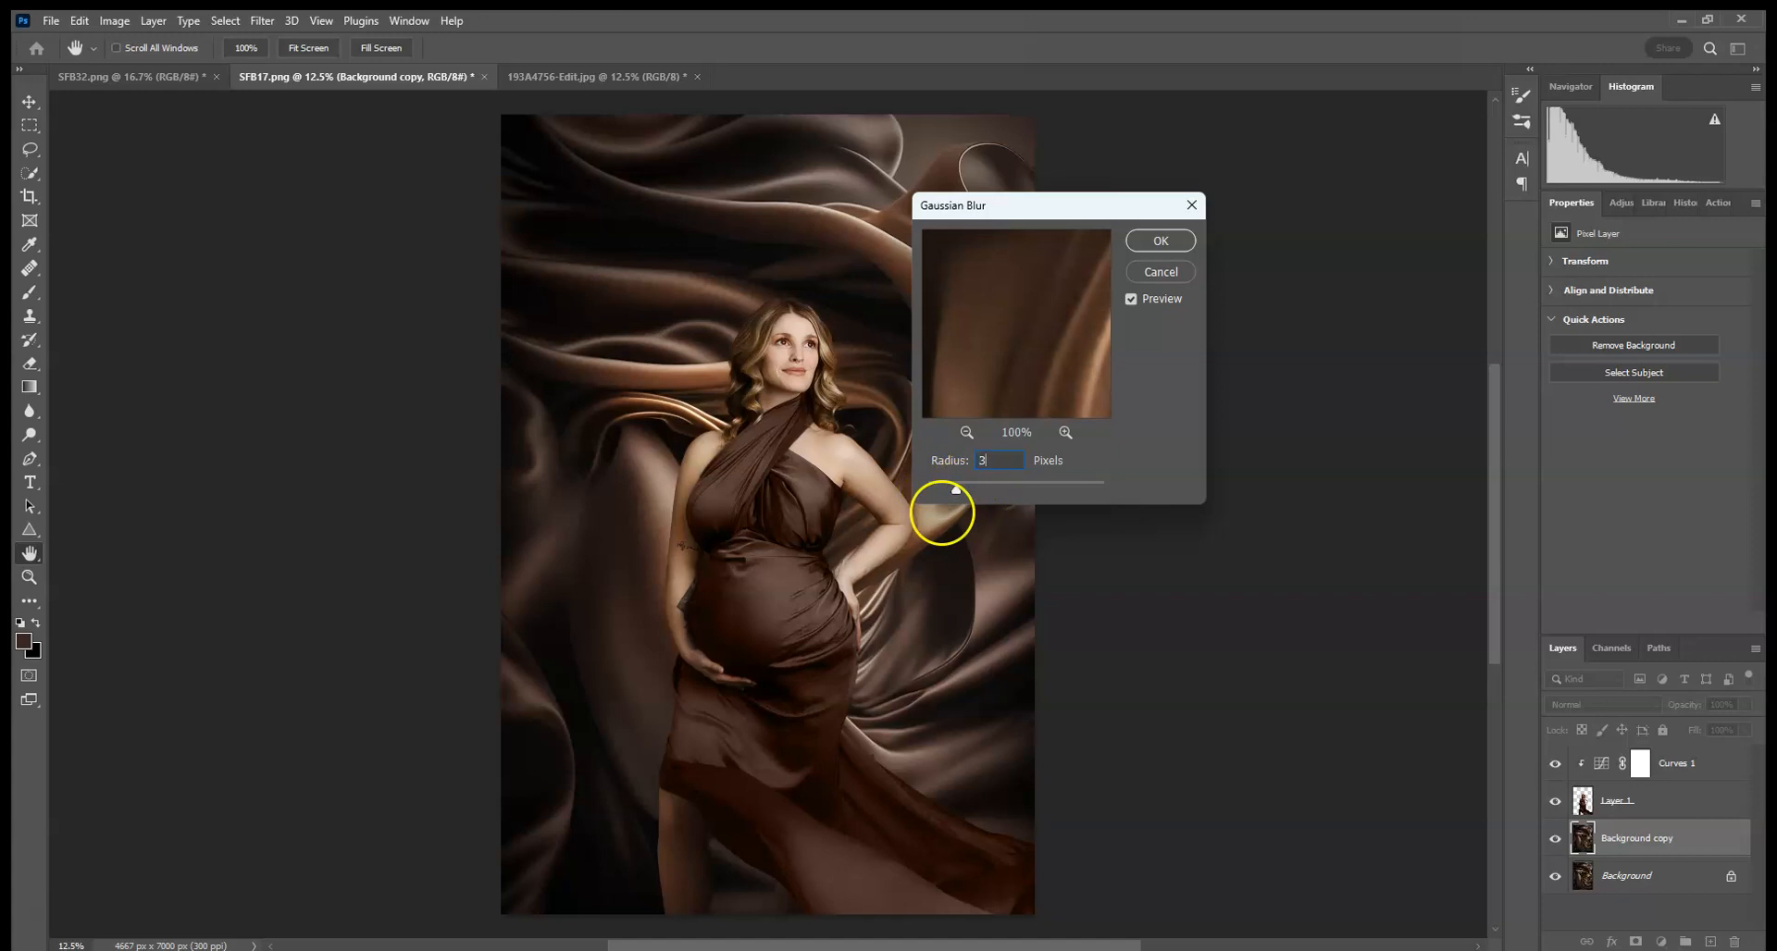
left_click(1147, 240)
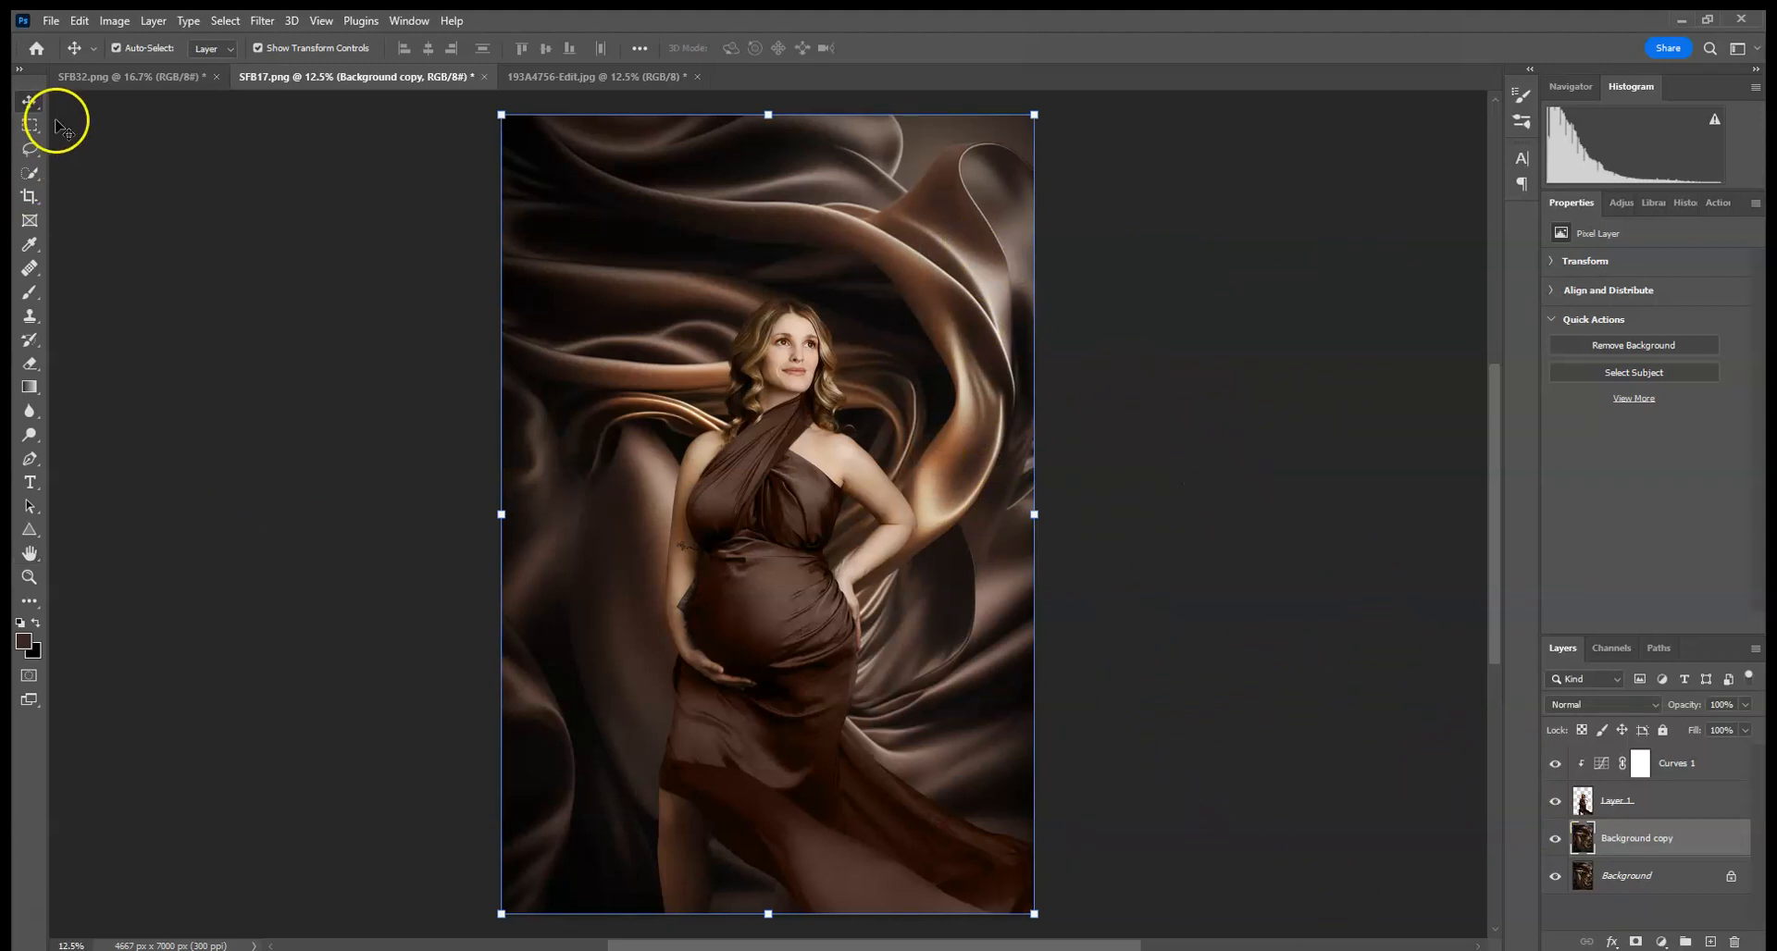
- Enlarge the woman layer to about 108% and move her slightly up and left on the backdrop
left_click(759, 540)
left_click(1201, 287)
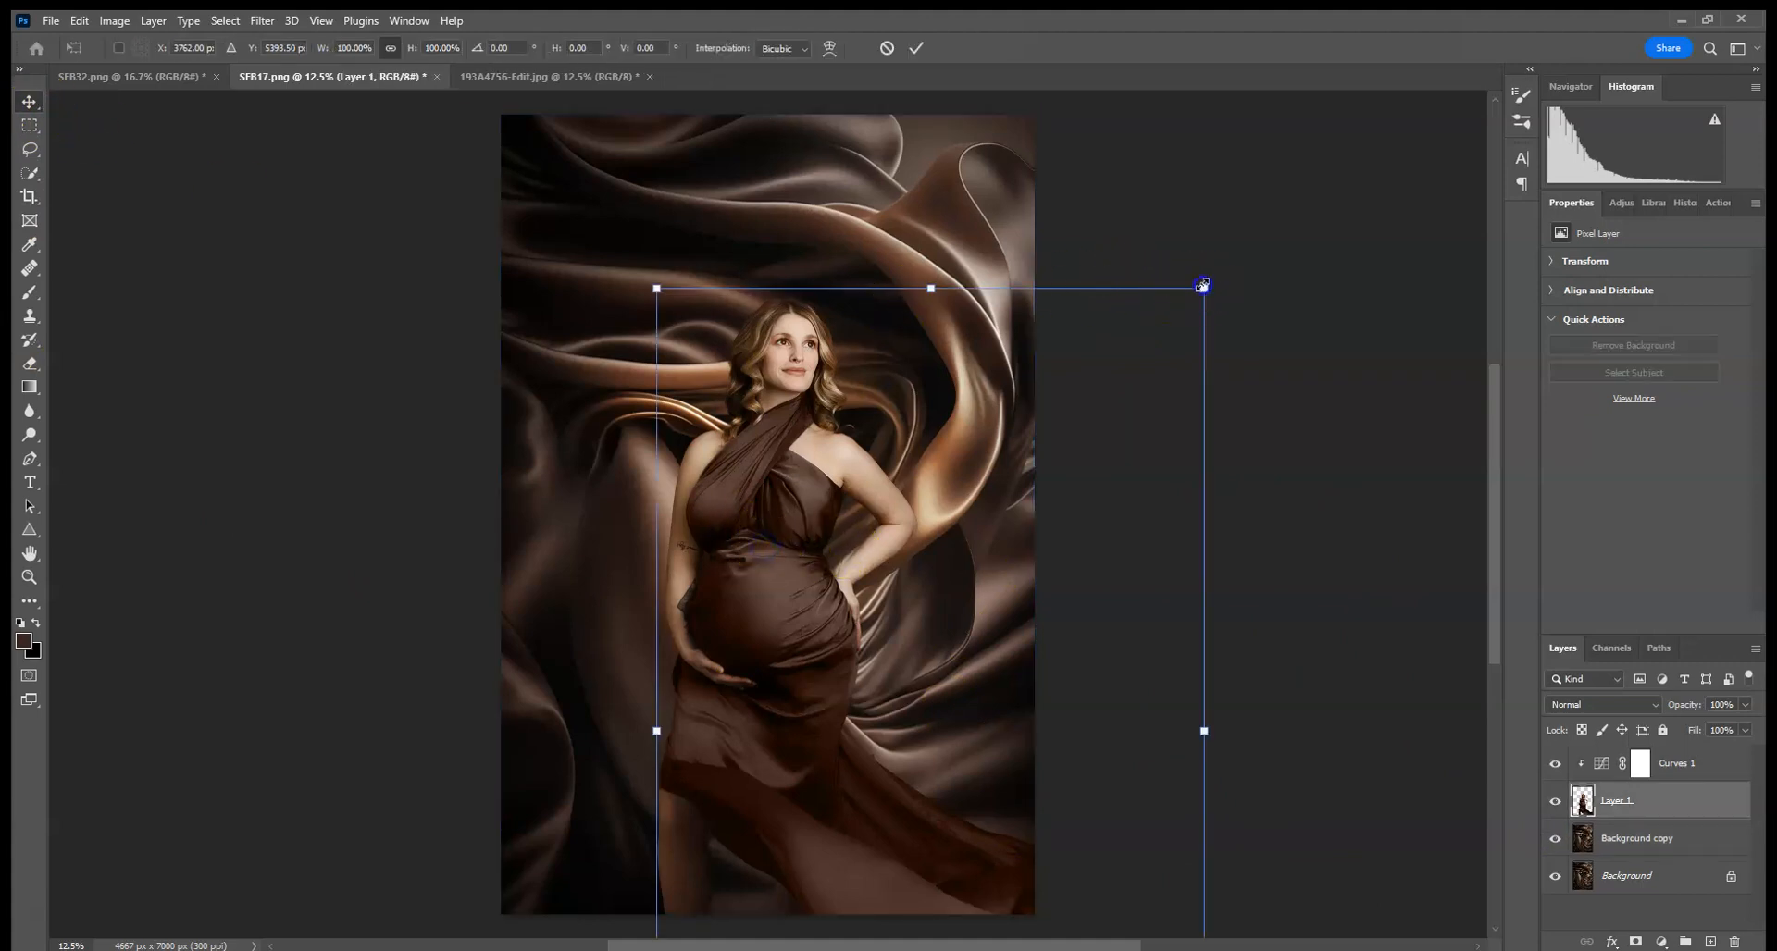
left_click_drag(1201, 287, 1230, 234)
left_click_drag(1109, 313, 1093, 415)
left_click_drag(1228, 341, 1224, 331)
left_click_drag(1058, 368, 1060, 400)
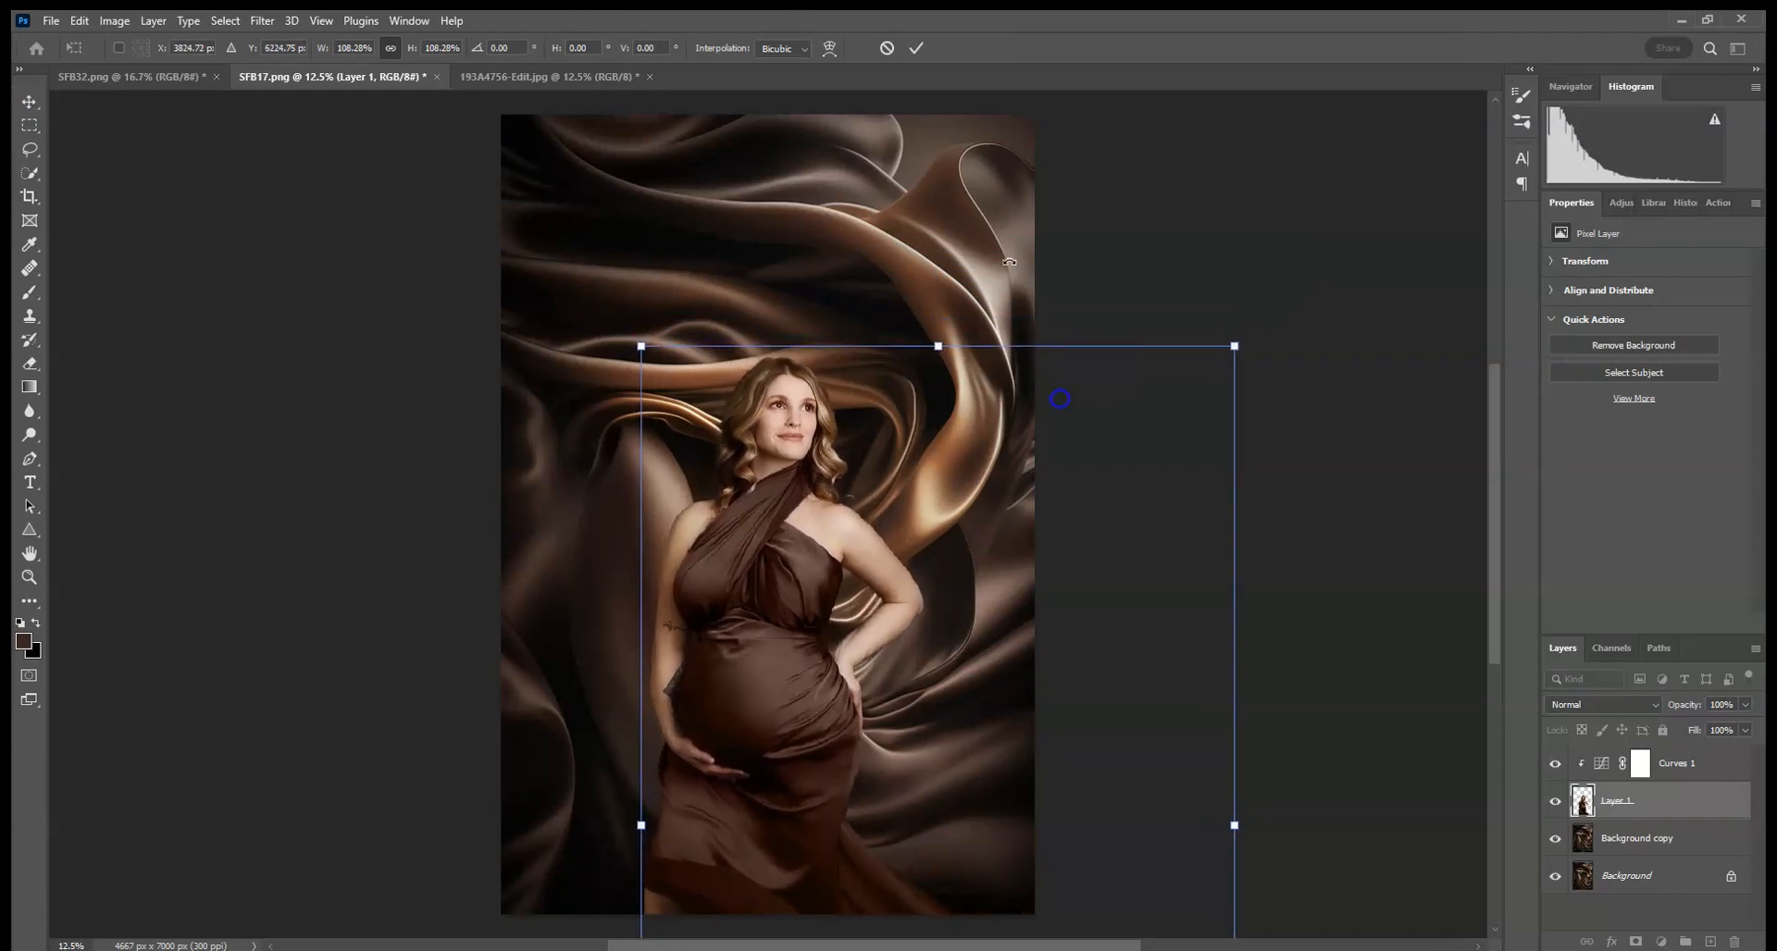
left_click_drag(1237, 345, 1238, 341)
left_click_drag(1135, 380, 1130, 384)
left_click(917, 47)
left_click(1299, 220)
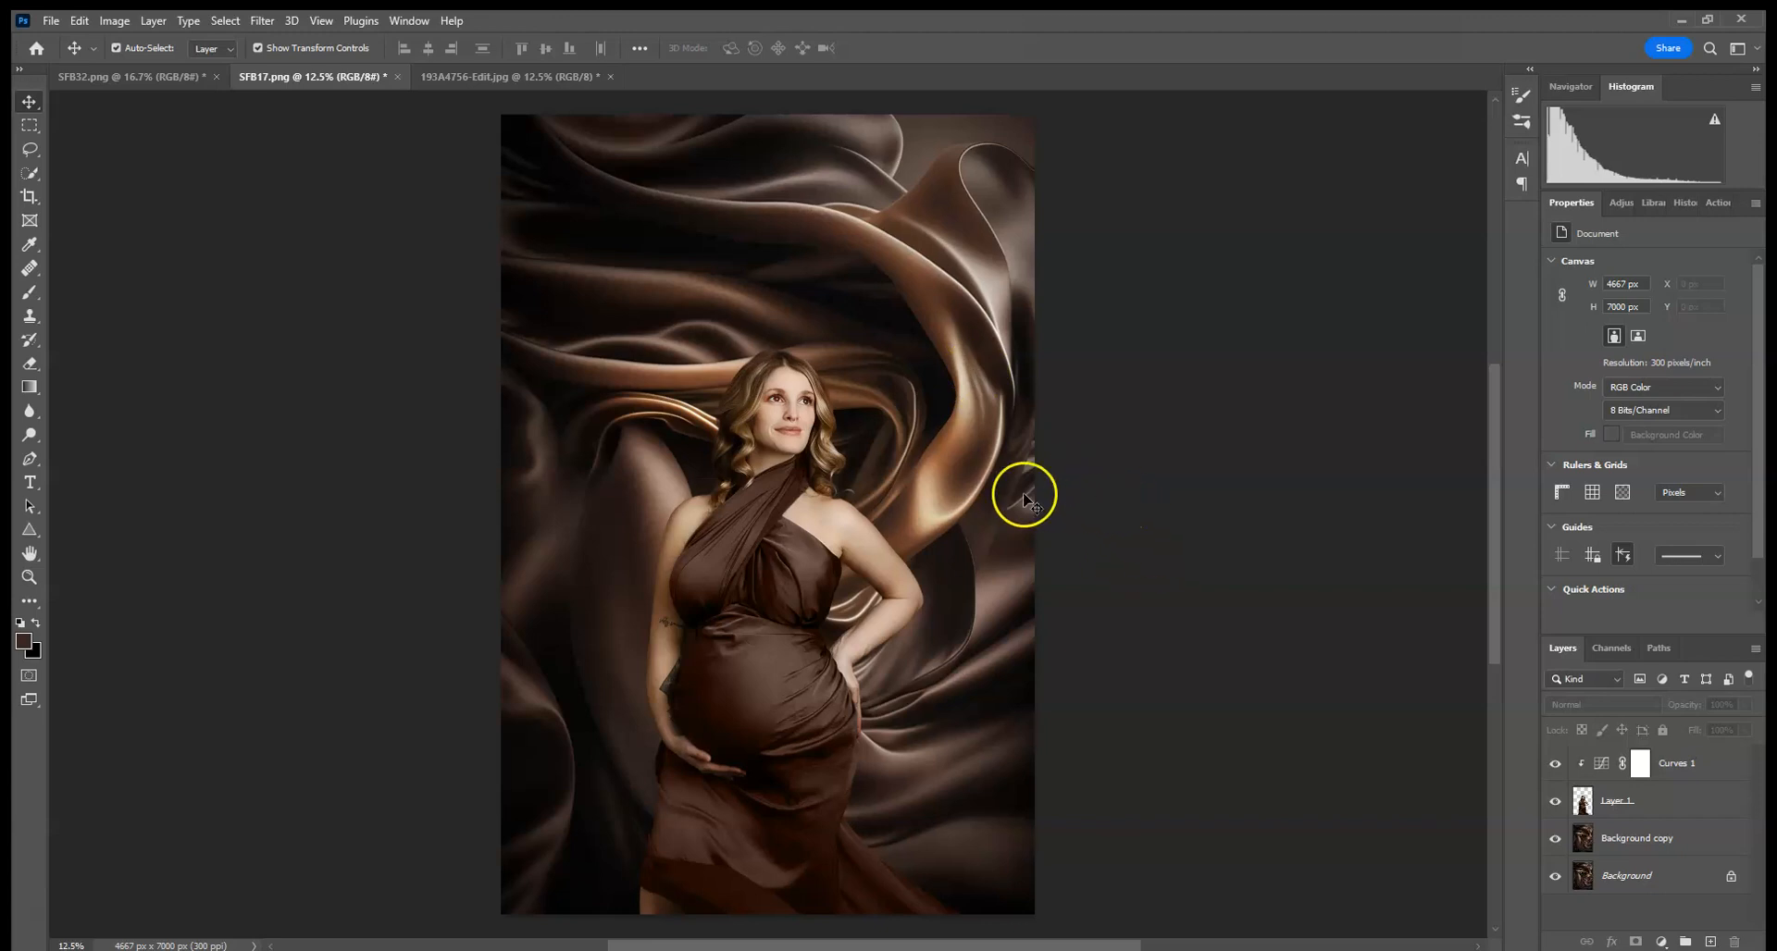
- Add a layer mask to the woman layer
left_click(1624, 812)
left_click(1635, 941)
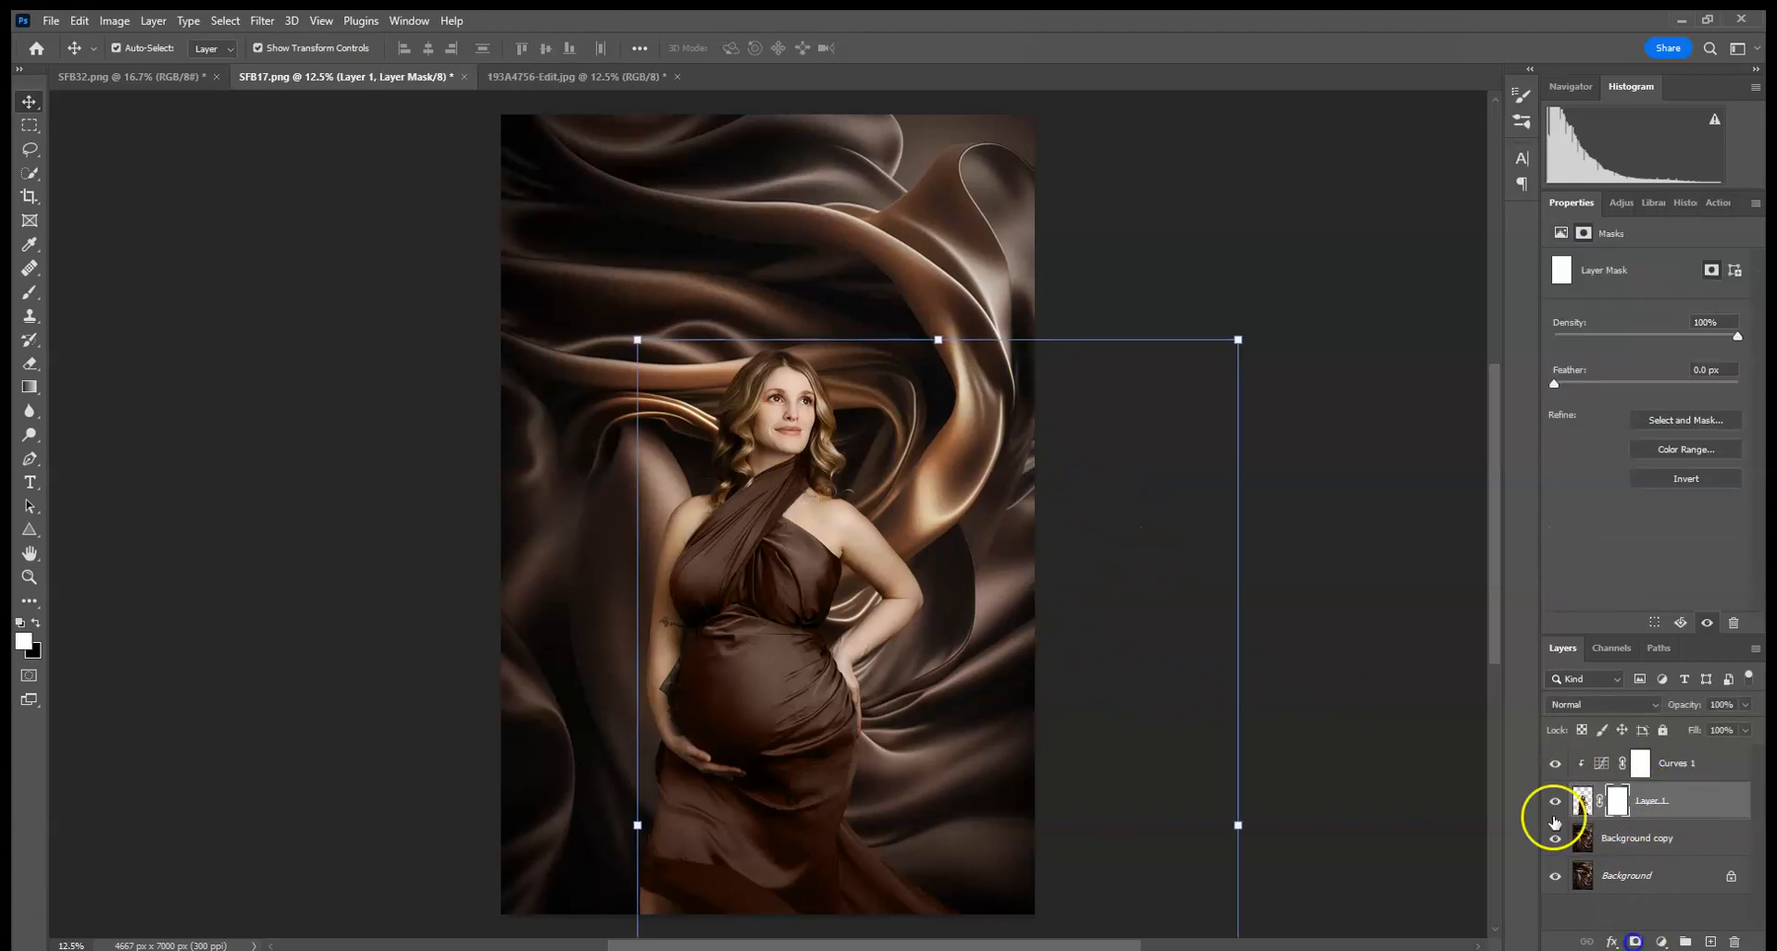
- Set up a soft round Brush at 21 px with black as the foreground colour for the woman's mask
key("ctrl+plus")
key("ctrl+plus")
key("ctrl+plus")
key("ctrl+plus")
key("ctrl+plus")
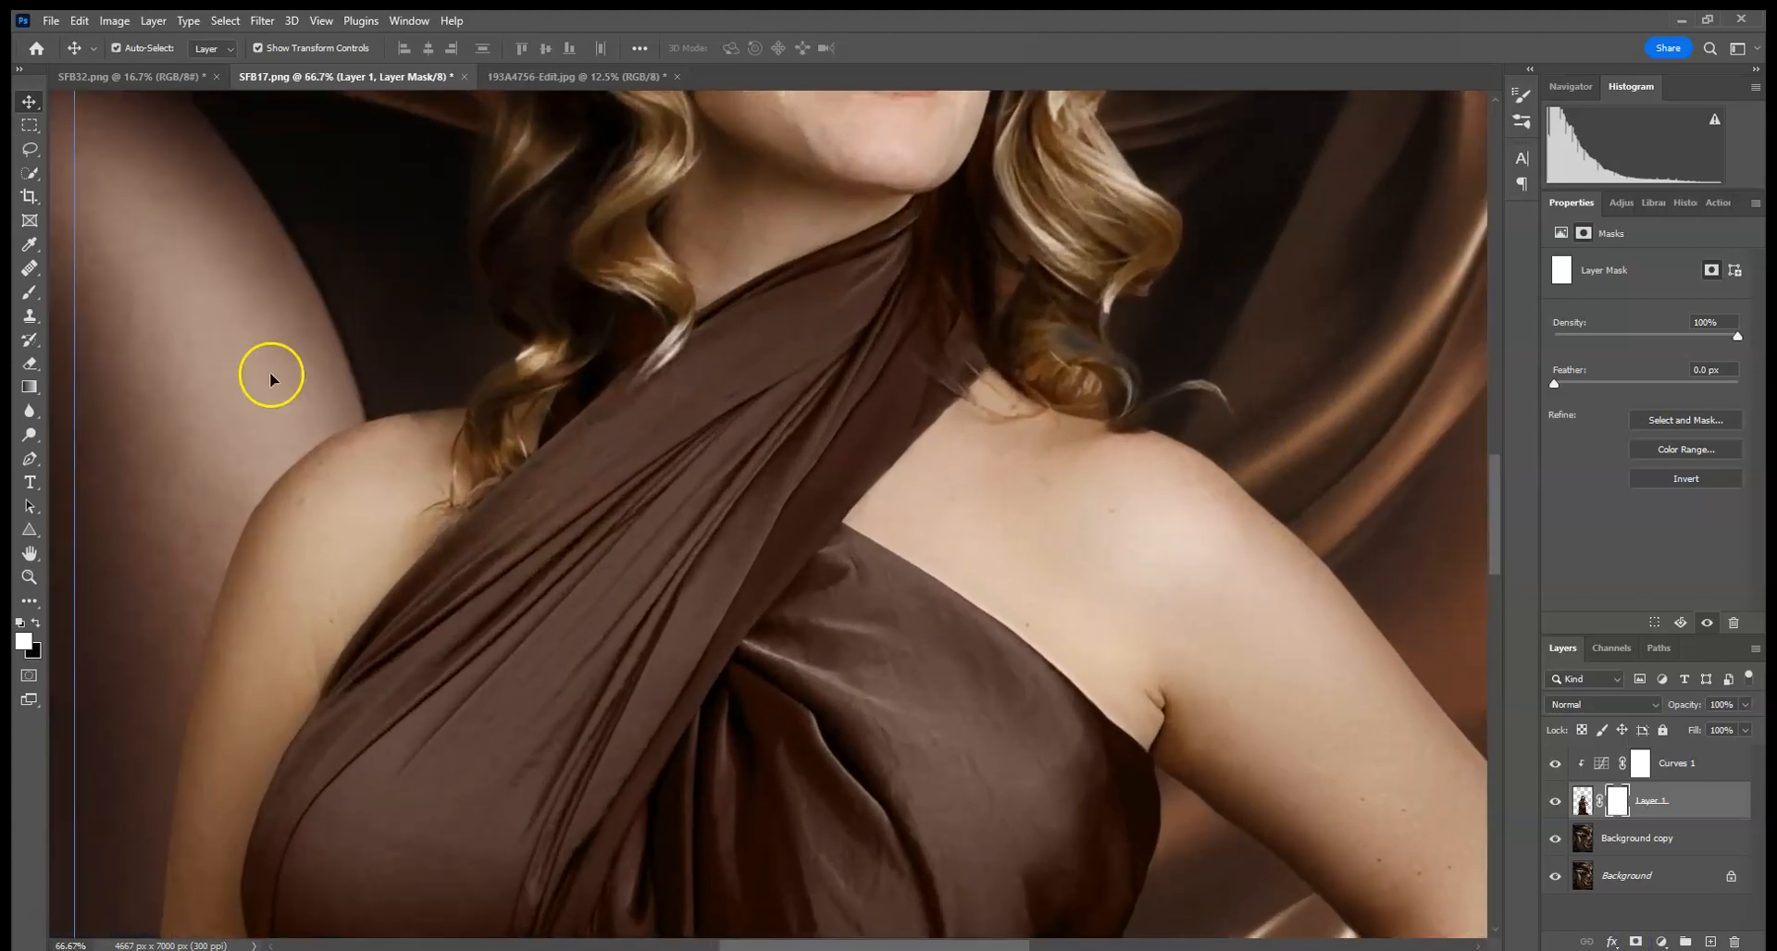
left_click(29, 294)
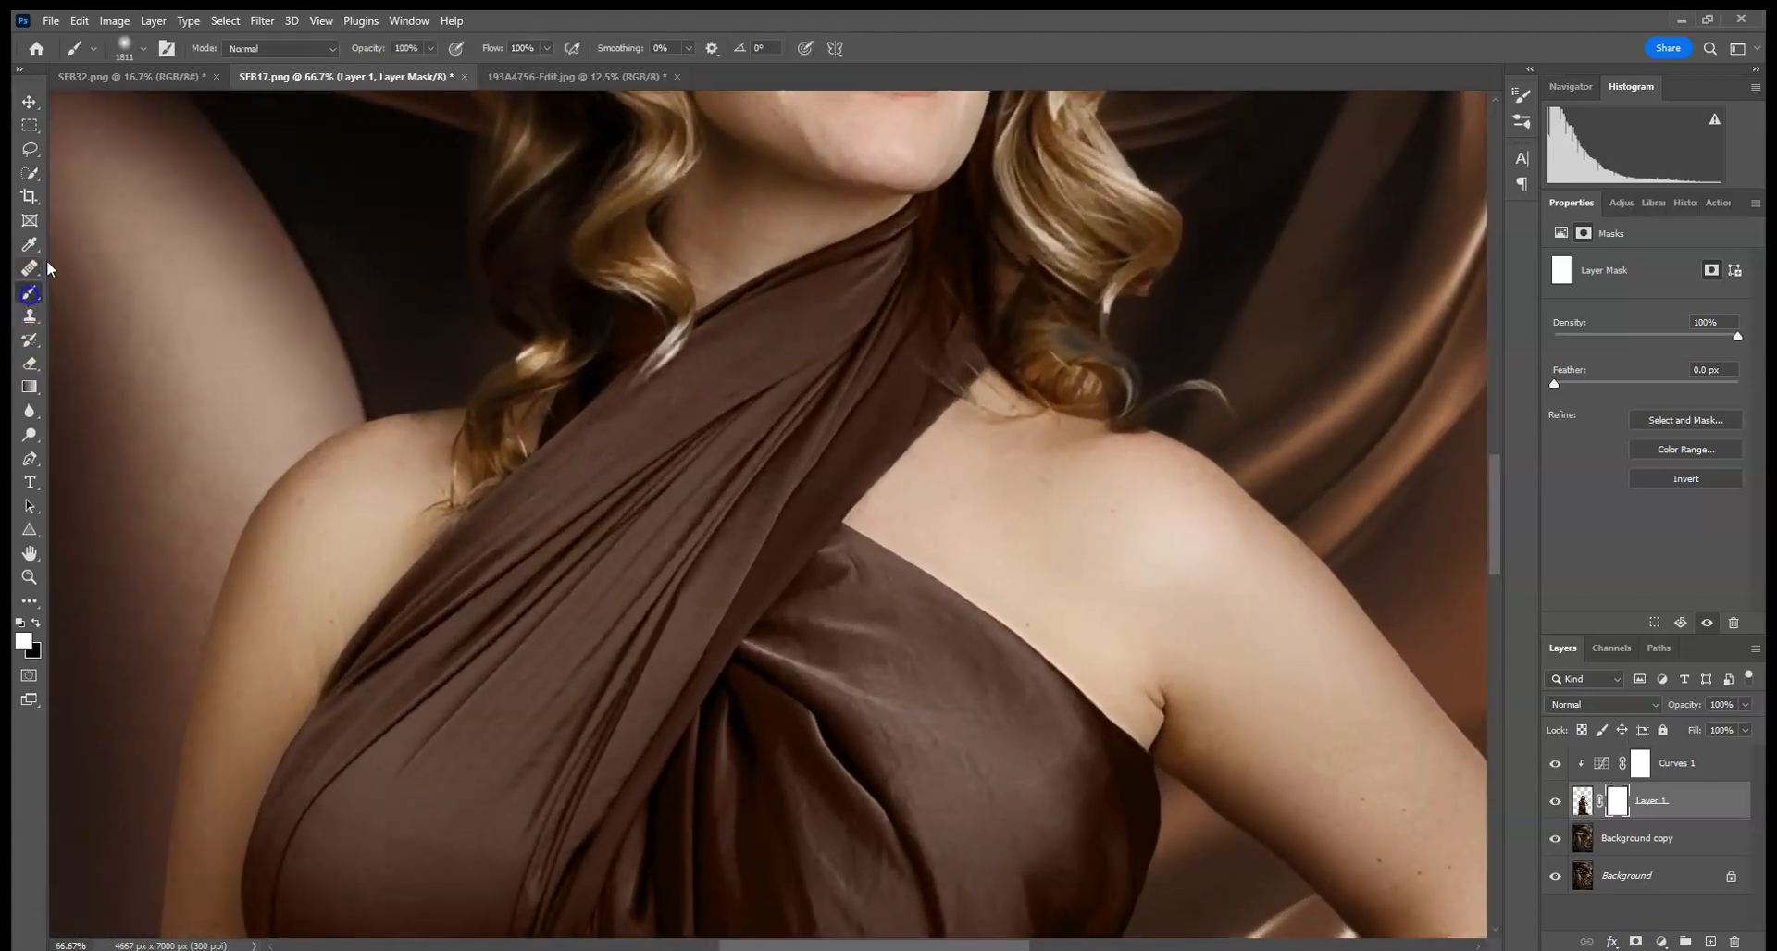
left_click(141, 48)
left_click_drag(123, 106, 126, 106)
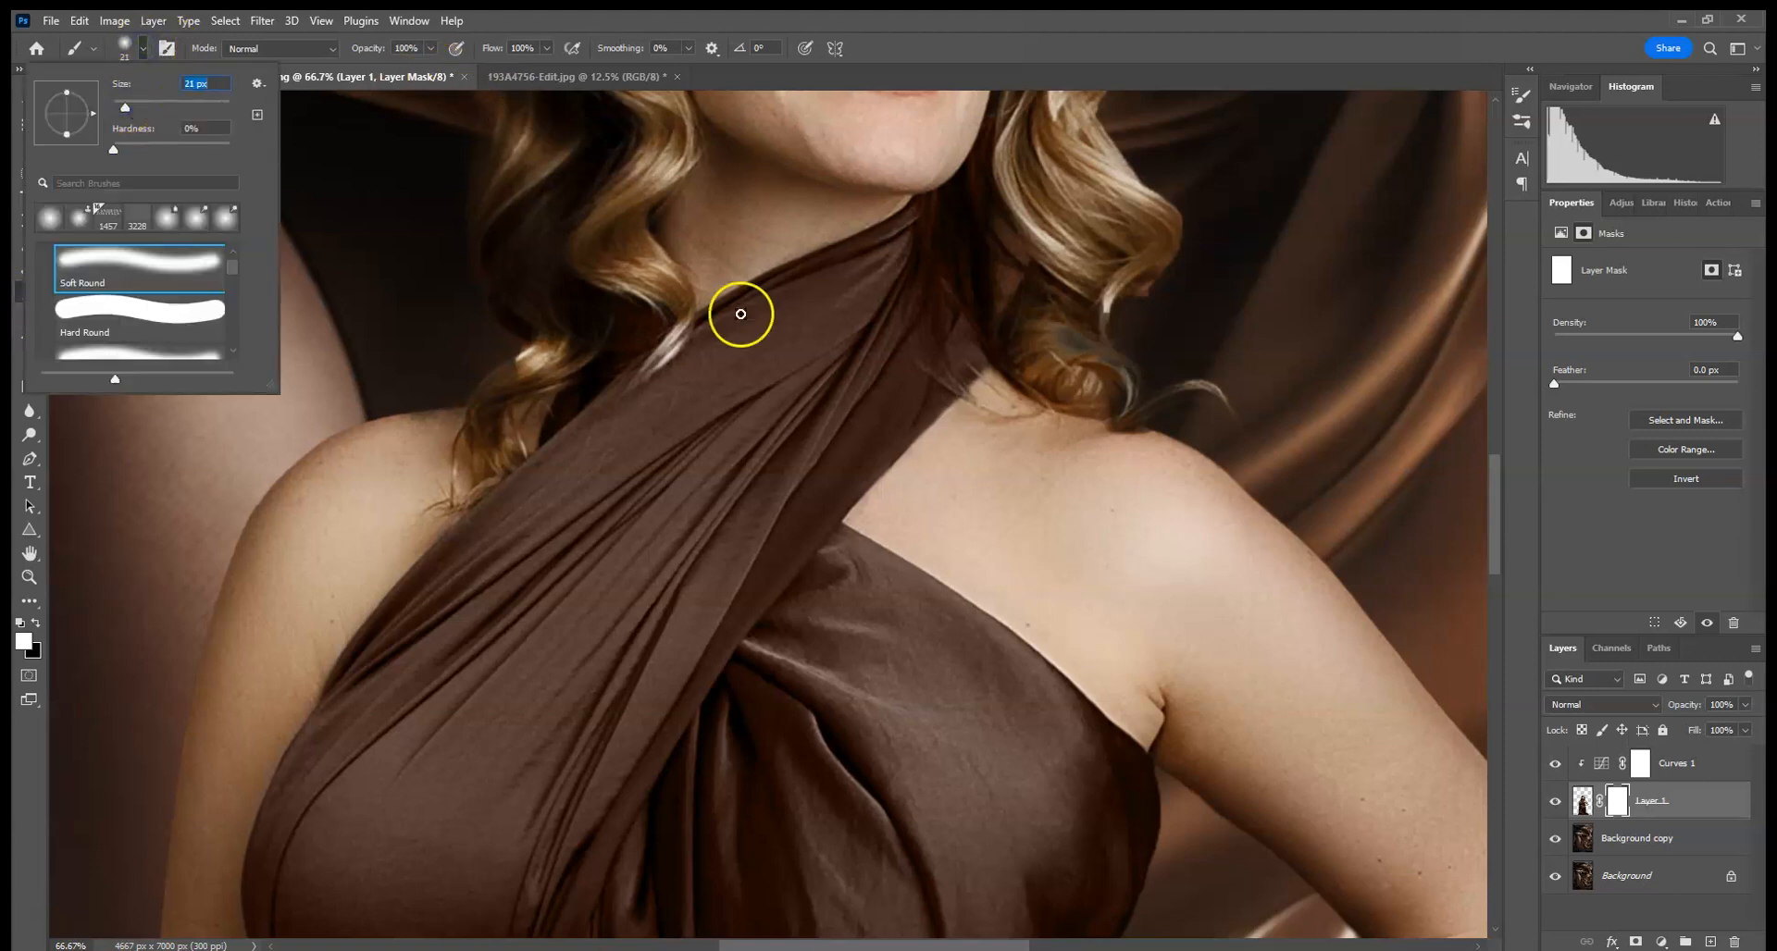
left_click(34, 624)
mouse_move(1013, 279)
left_mouse_down()
mouse_move(872, 587)
mouse_move(919, 507)
mouse_move(888, 702)
mouse_move(912, 587)
left_mouse_up()
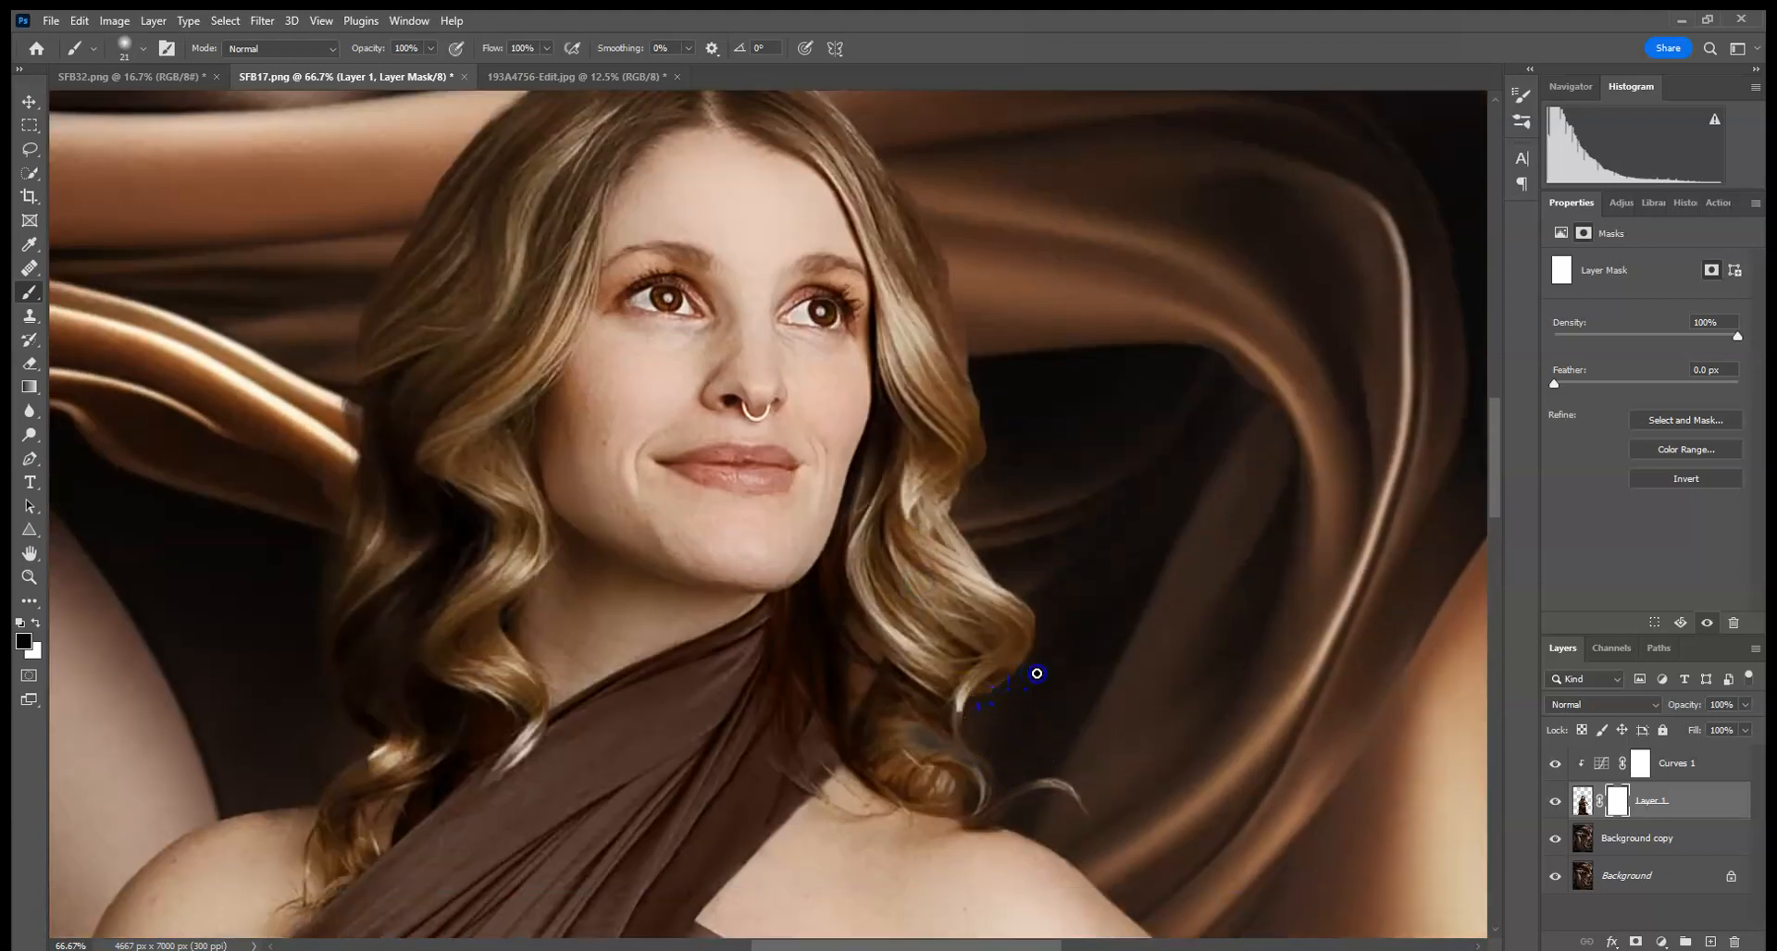
- Clone-stamp away the stray hair strands beside the woman's neck and shoulder on her pixel layer
left_click(1583, 801)
left_click(30, 315)
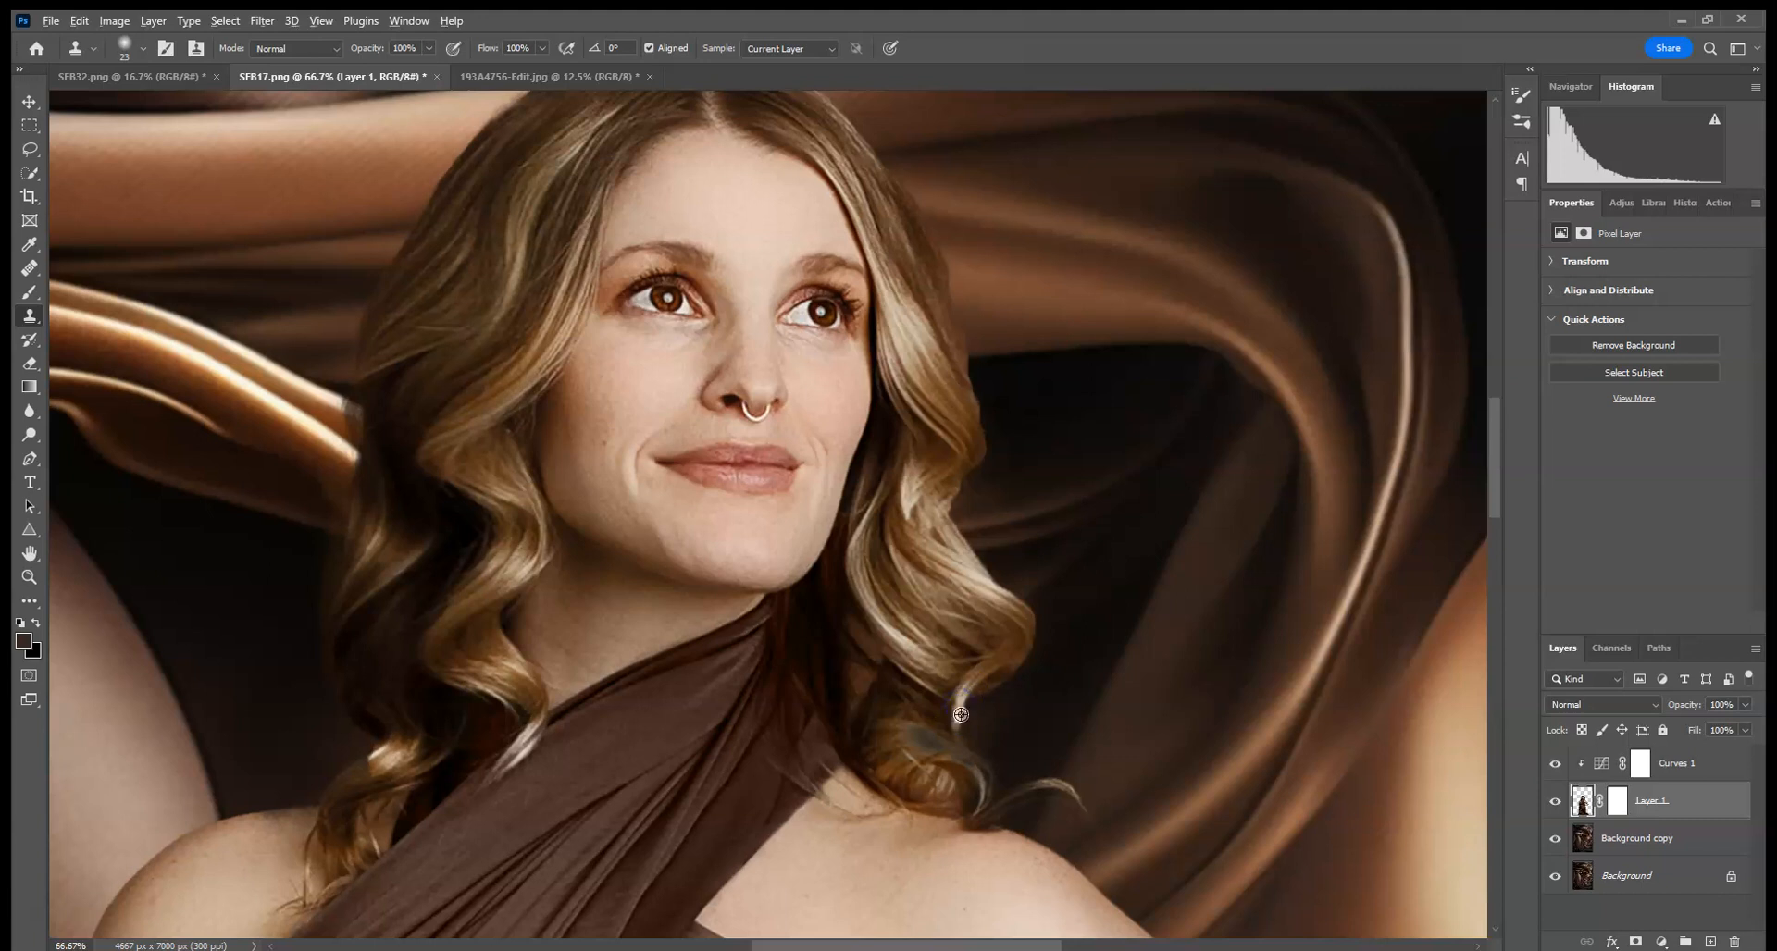
left_click(908, 701, "alt")
left_click_drag(936, 760, 974, 771)
left_click_drag(958, 731, 1213, 532)
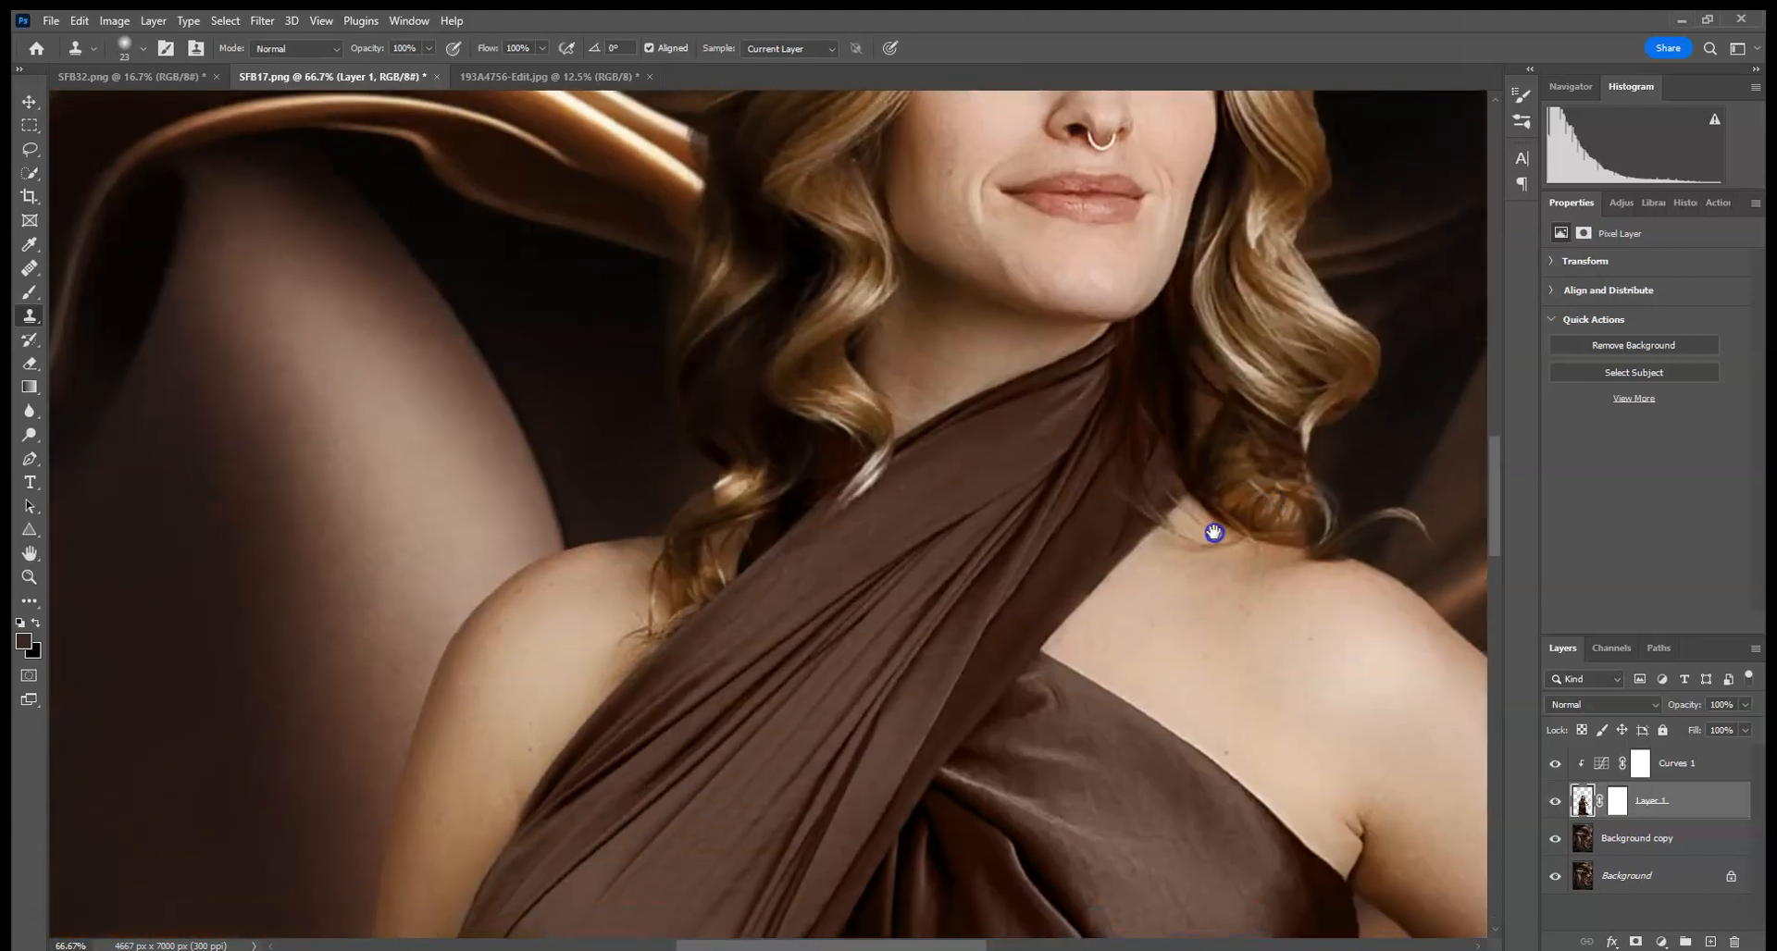
left_click(728, 492, "alt")
left_click_drag(739, 609, 904, 371)
left_click_drag(881, 629, 937, 537)
- Retouch the woman's layer mask with the Clone Stamp along her arm and belly edges
left_click(1616, 802)
scroll(797, 479, "down", 10)
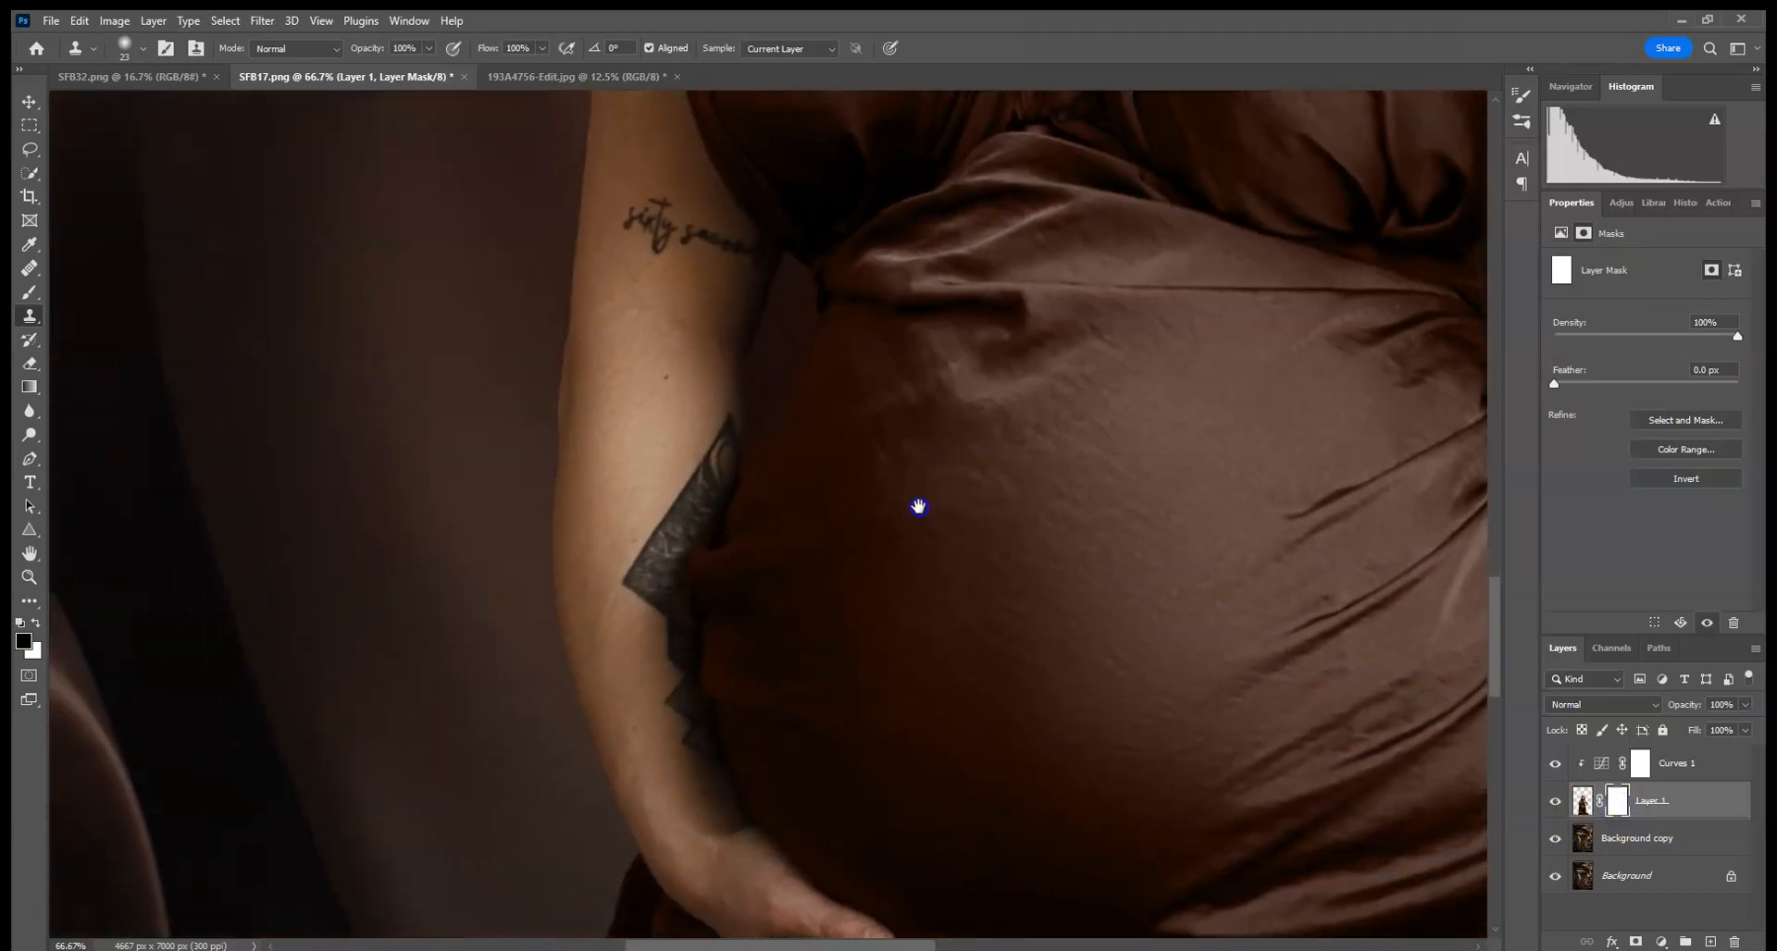
left_click_drag(885, 610, 777, 627)
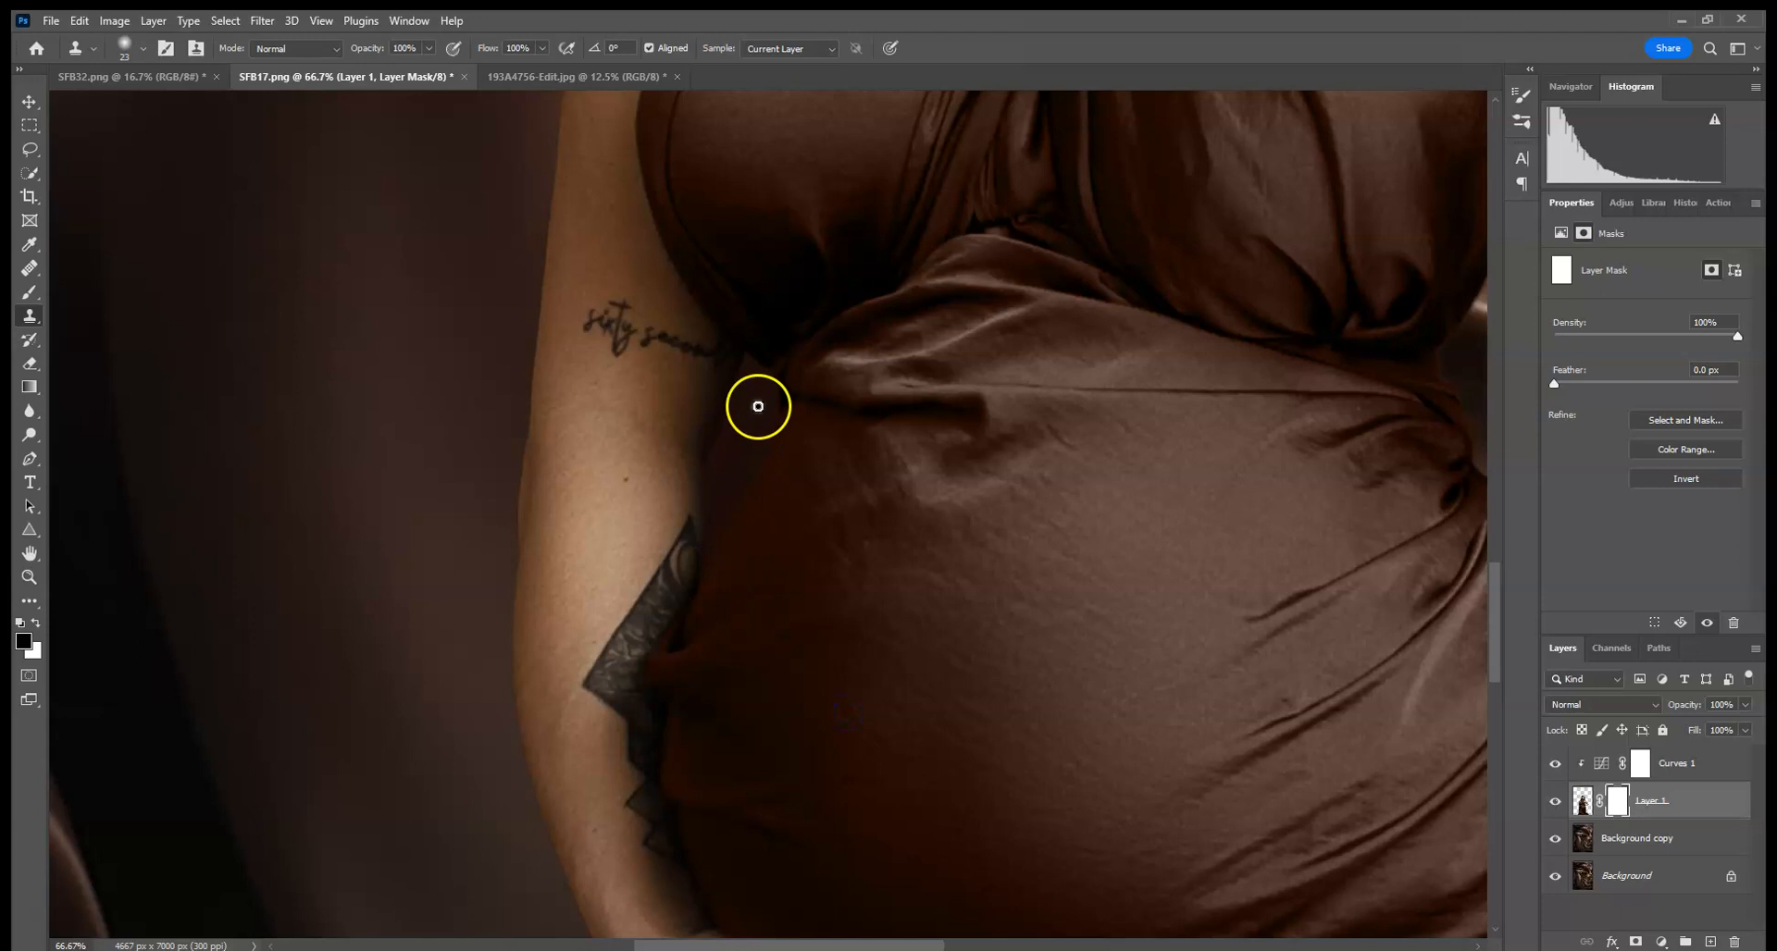
left_click_drag(873, 749, 893, 303)
left_click_drag(896, 639, 936, 289)
left_click_drag(950, 635, 1038, 357)
left_click_drag(1031, 520, 494, 546)
left_click_drag(1138, 555, 550, 408)
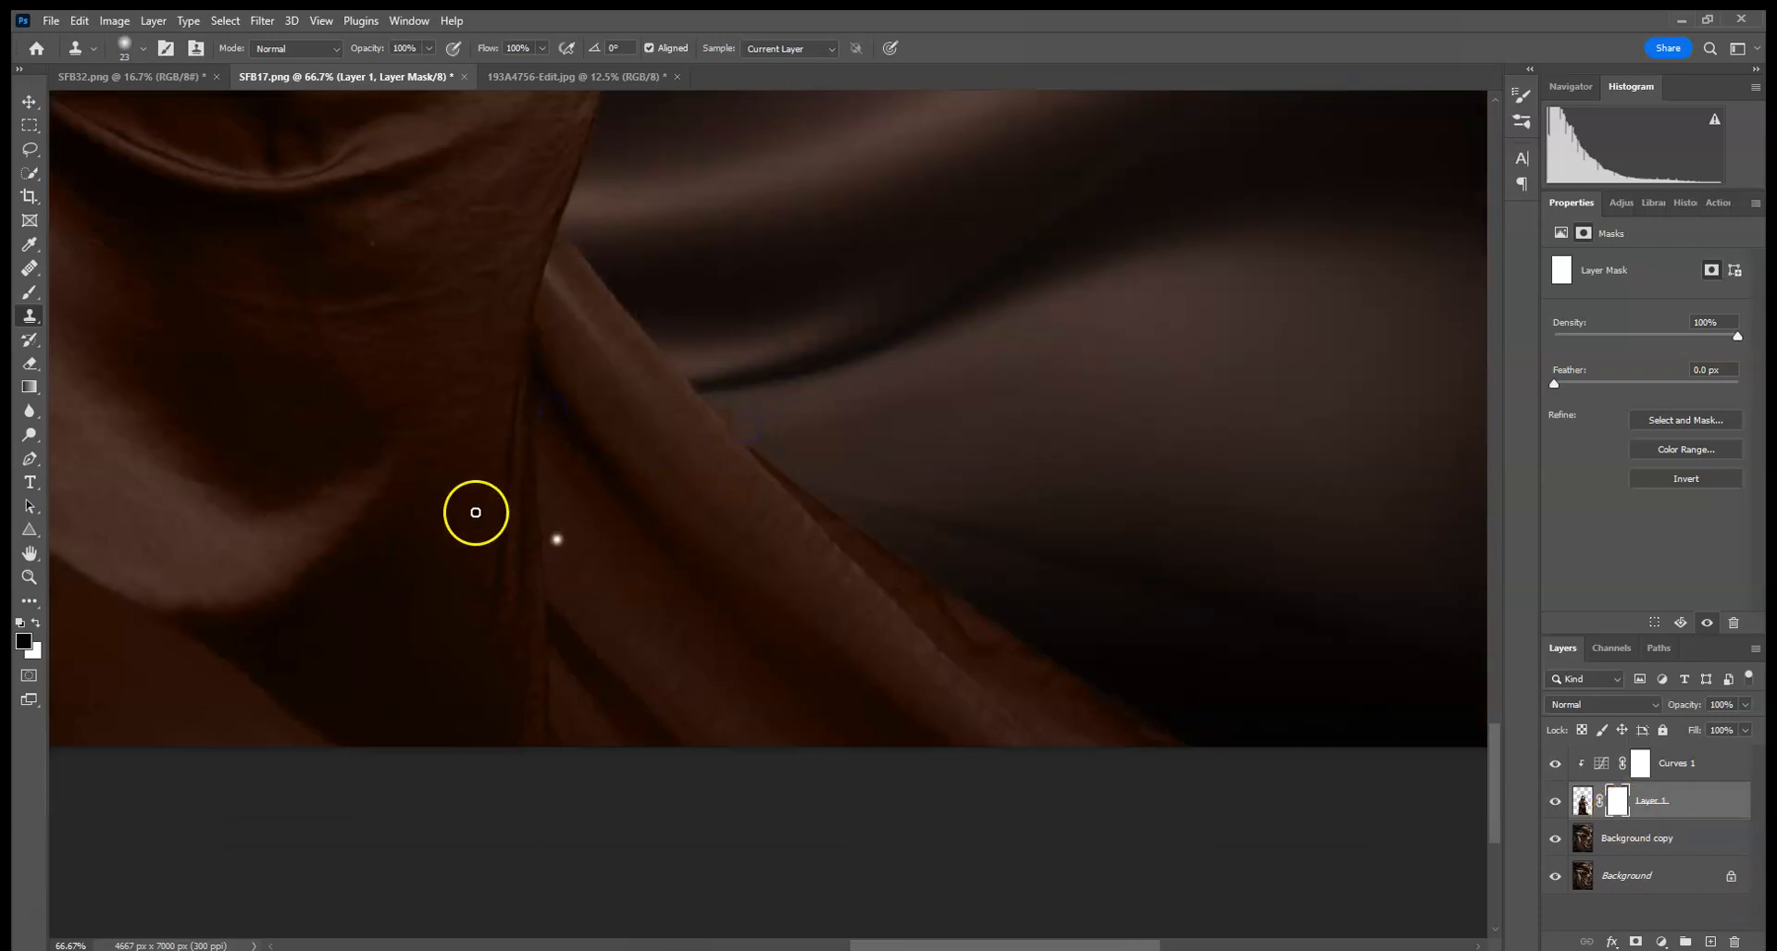
- Paint black on the woman's layer mask to hide leftover edges along her dress and elbow
left_click(31, 295)
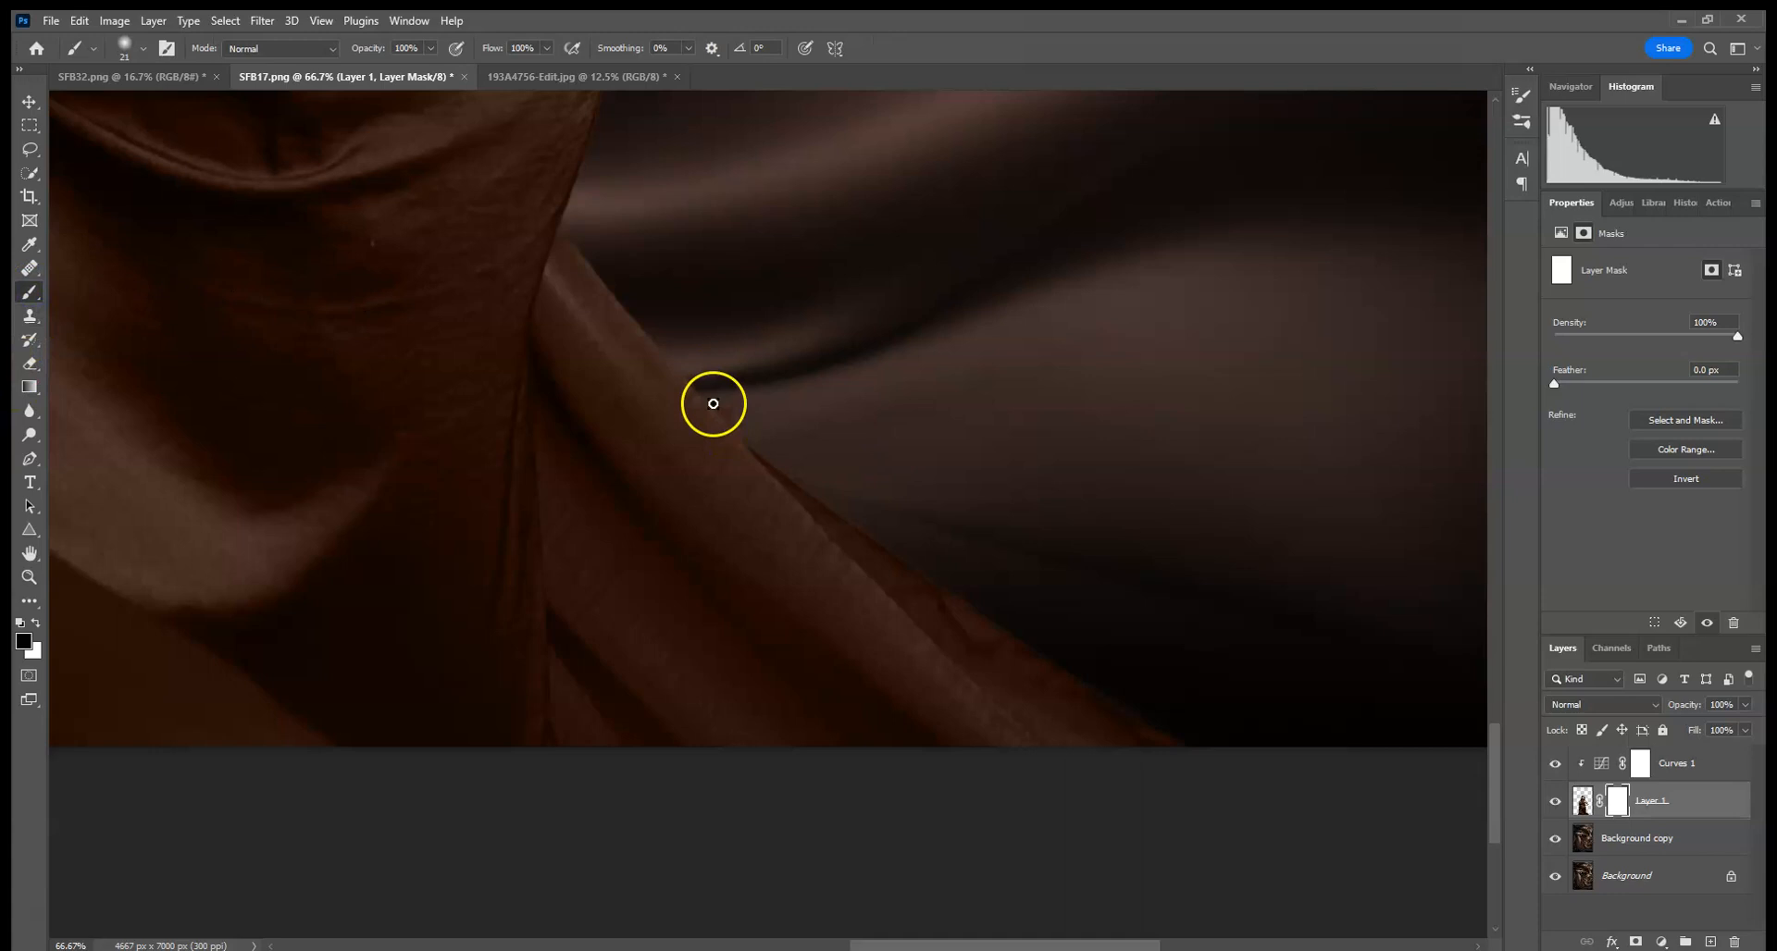
left_click_drag(839, 415, 840, 574)
left_click_drag(853, 426, 852, 555)
left_click_drag(854, 490, 860, 635)
left_click_drag(876, 388, 845, 623)
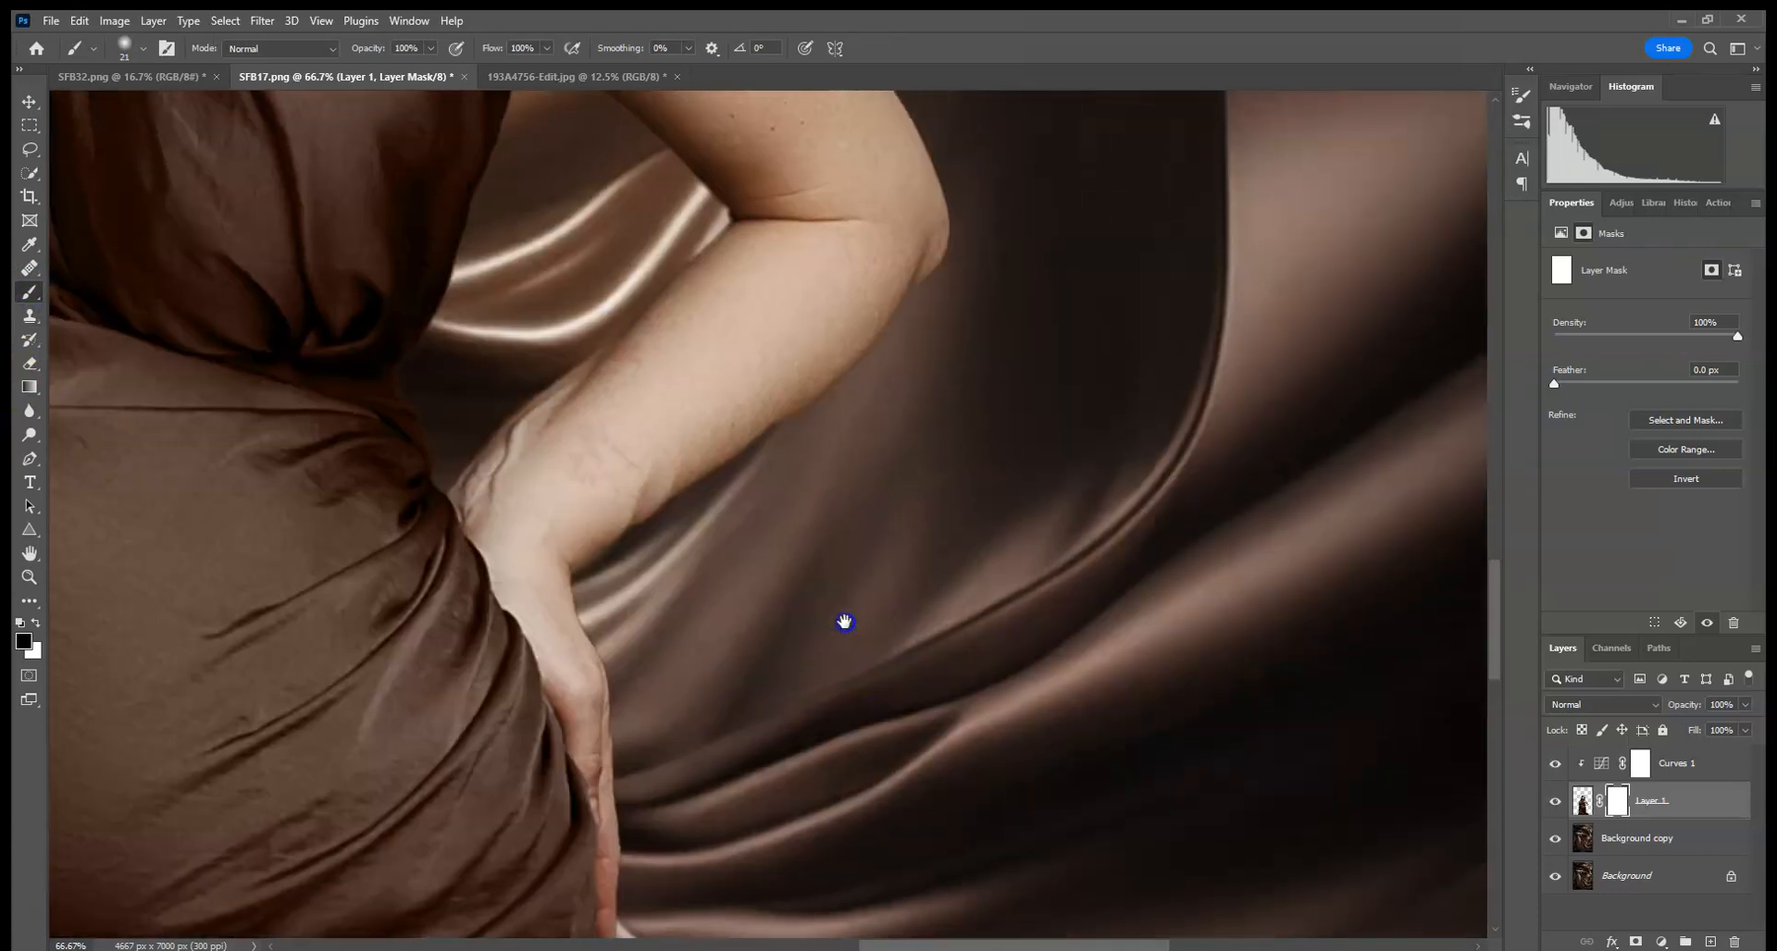
left_click_drag(836, 457, 823, 586)
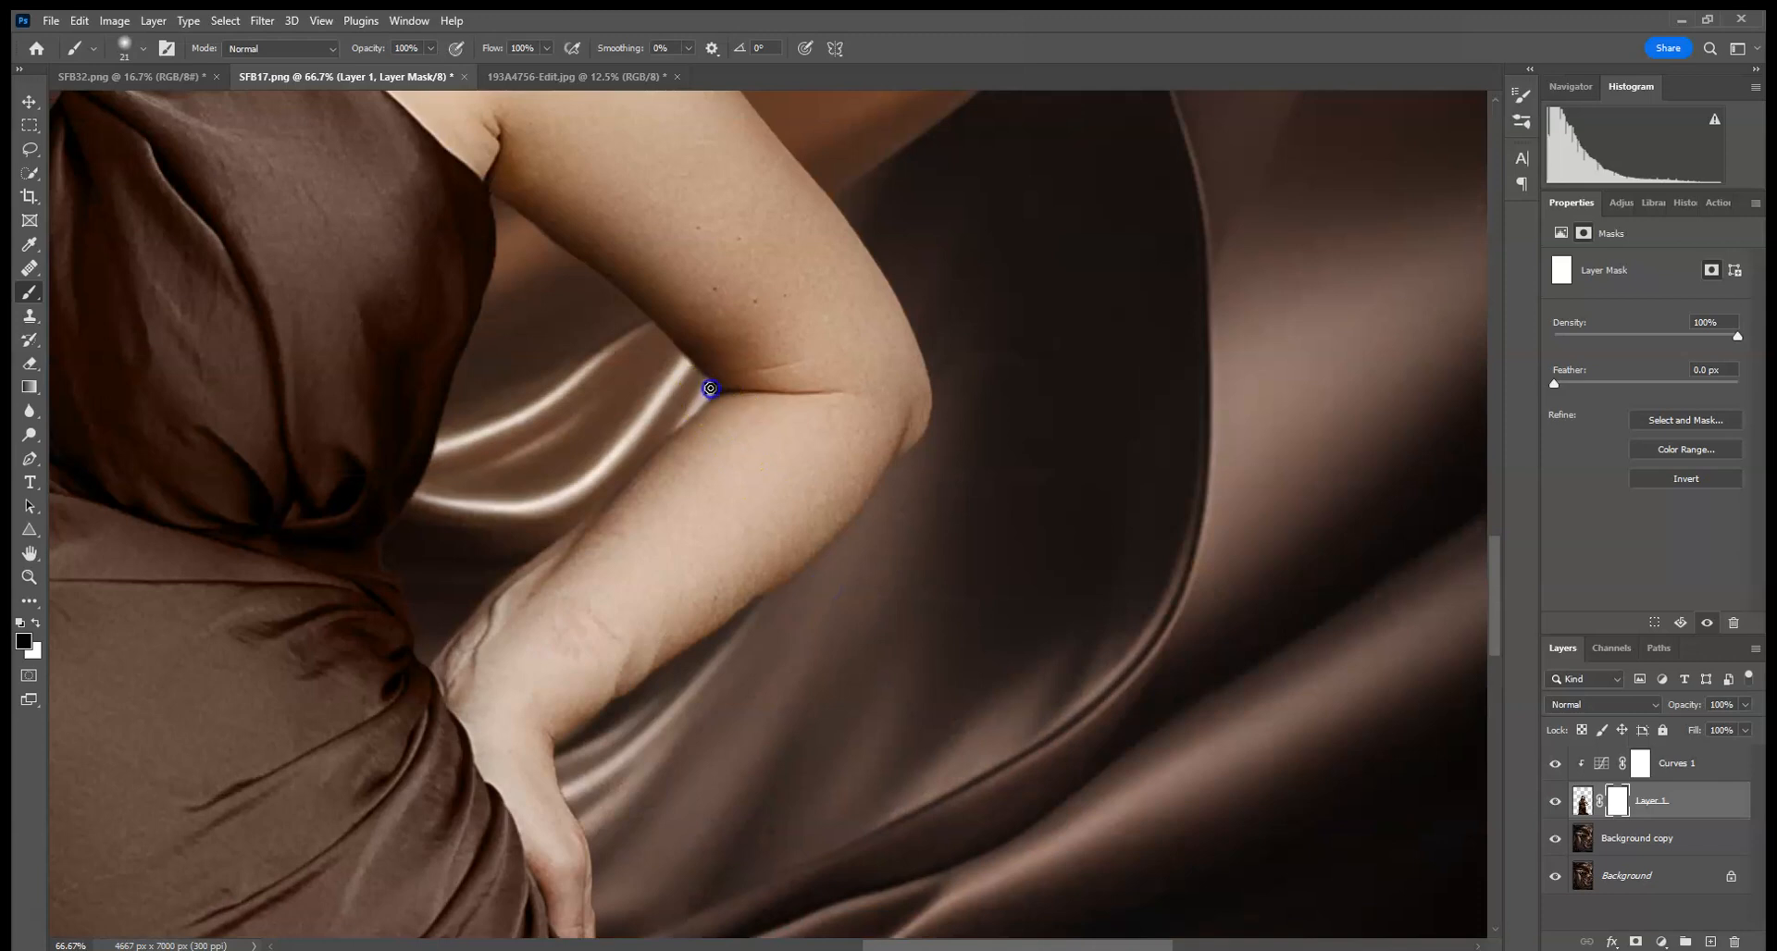
left_click_drag(690, 323, 746, 722)
left_click_drag(694, 481, 1046, 579)
- Add a new layer above Background copy and set its blend mode to Multiply
key("ctrl+0")
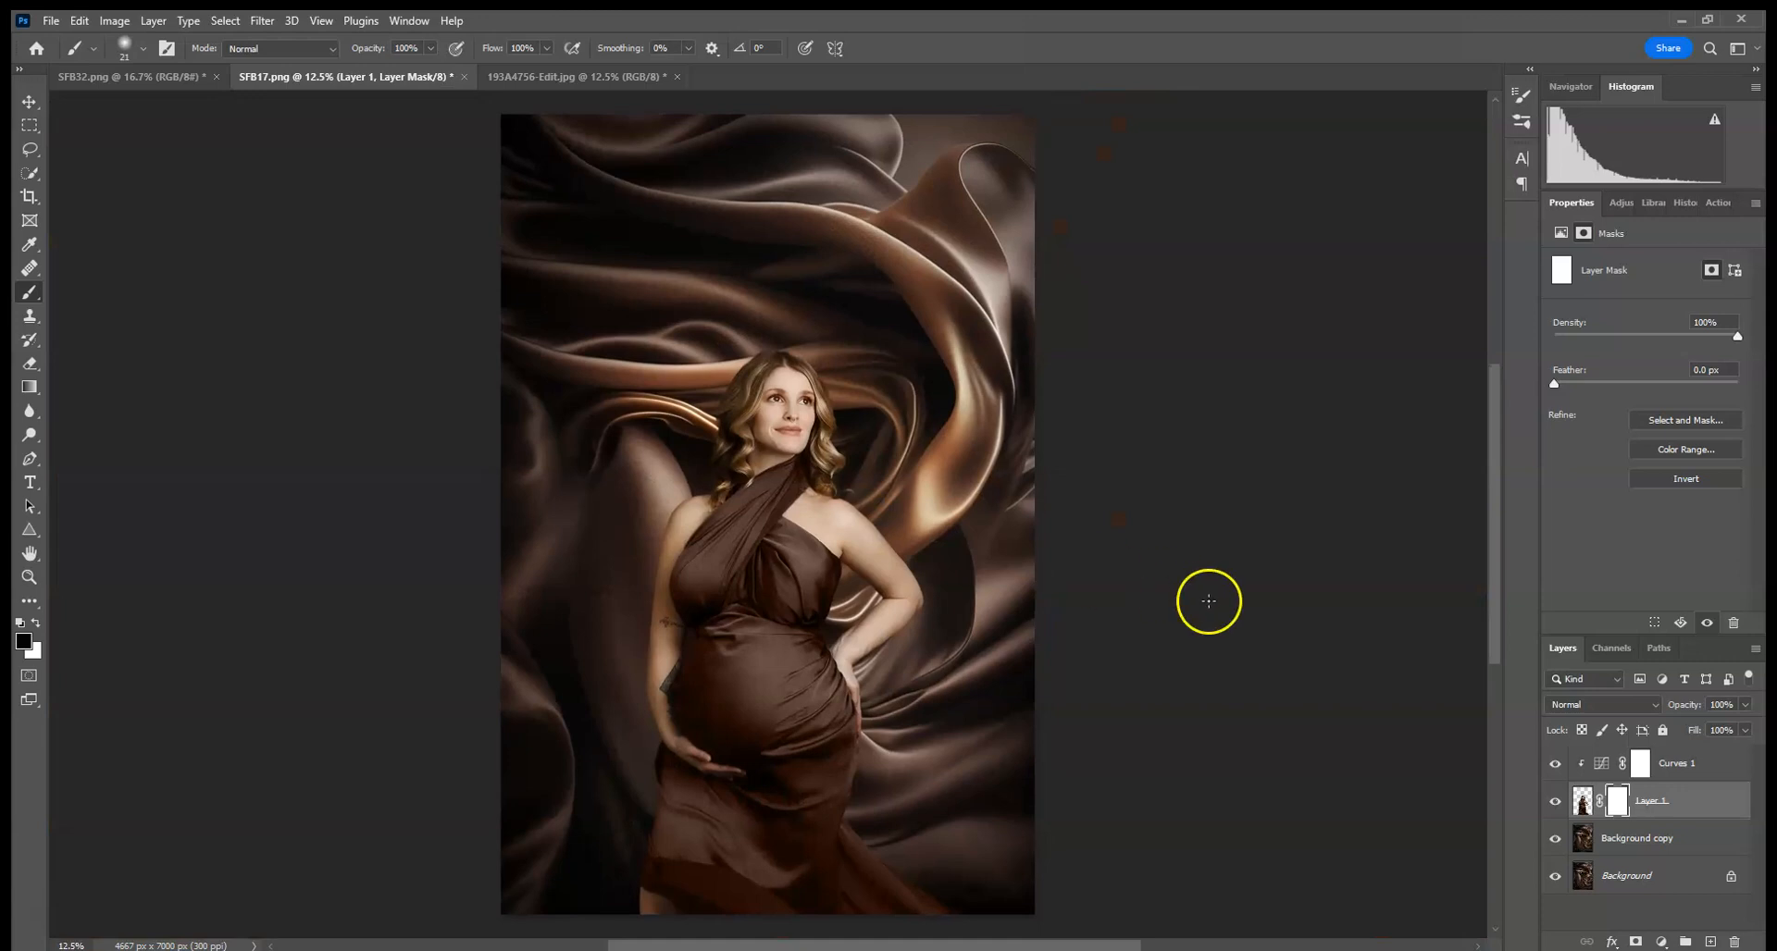
left_click(1694, 837)
left_click(1710, 941)
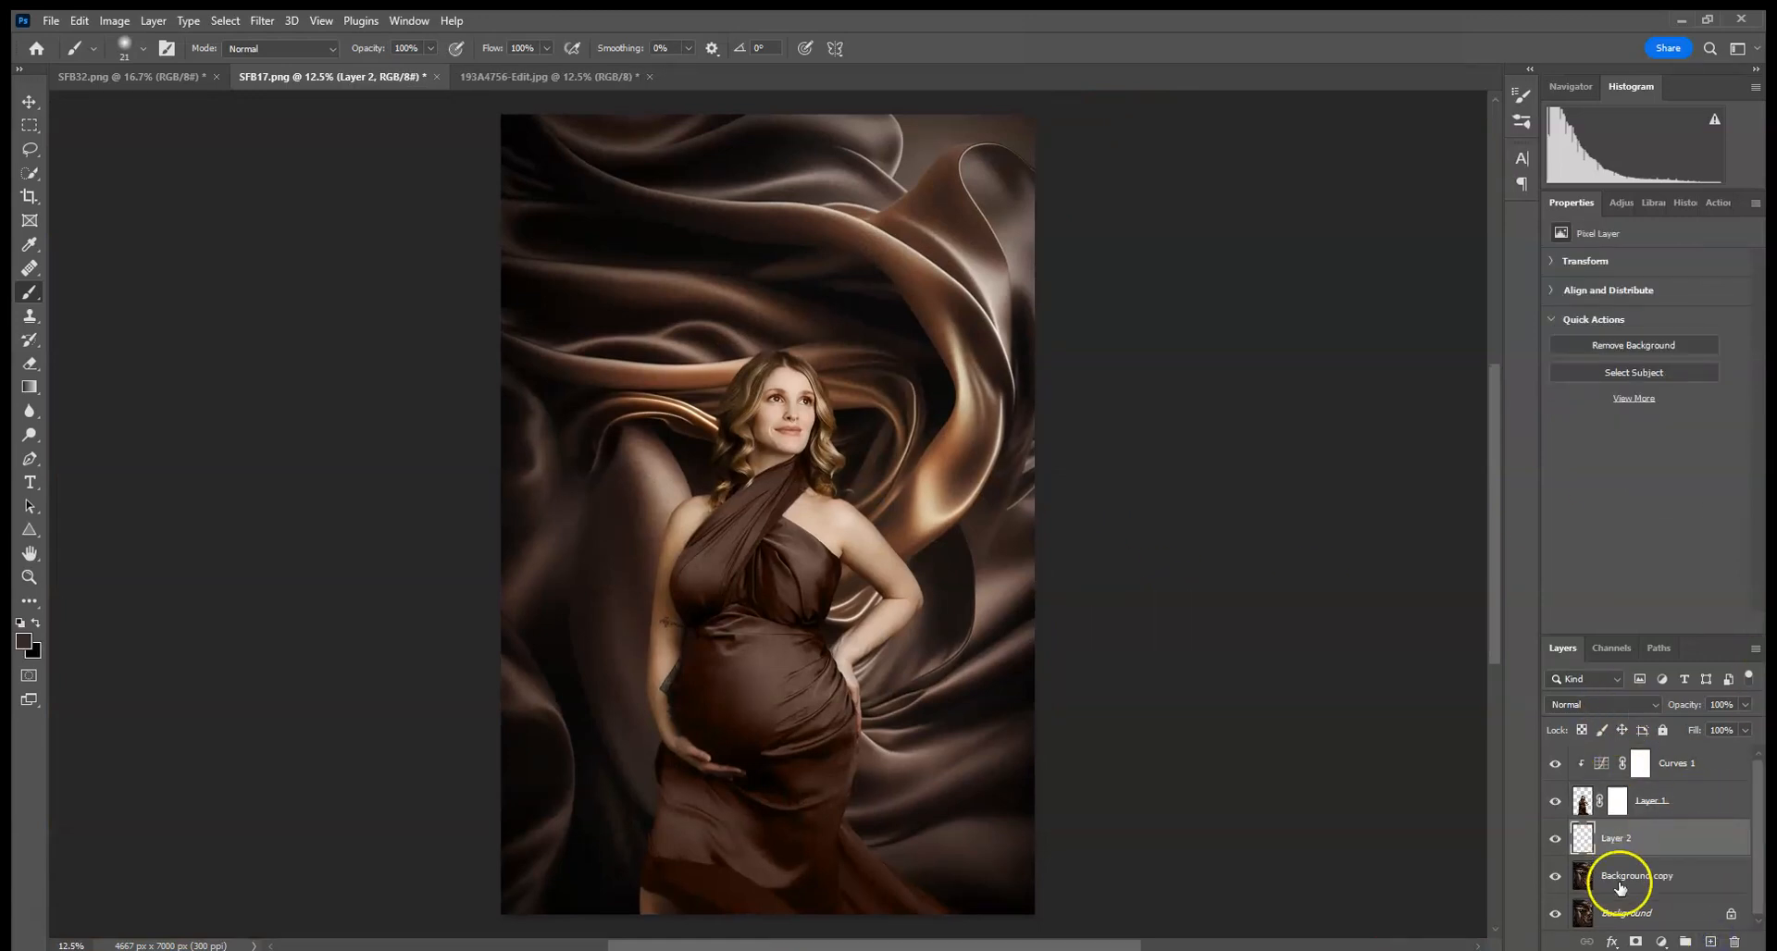
left_click(1609, 704)
left_click(1579, 569)
- Set the brush opacity to 20% and its size to 1457 px
left_click(137, 54)
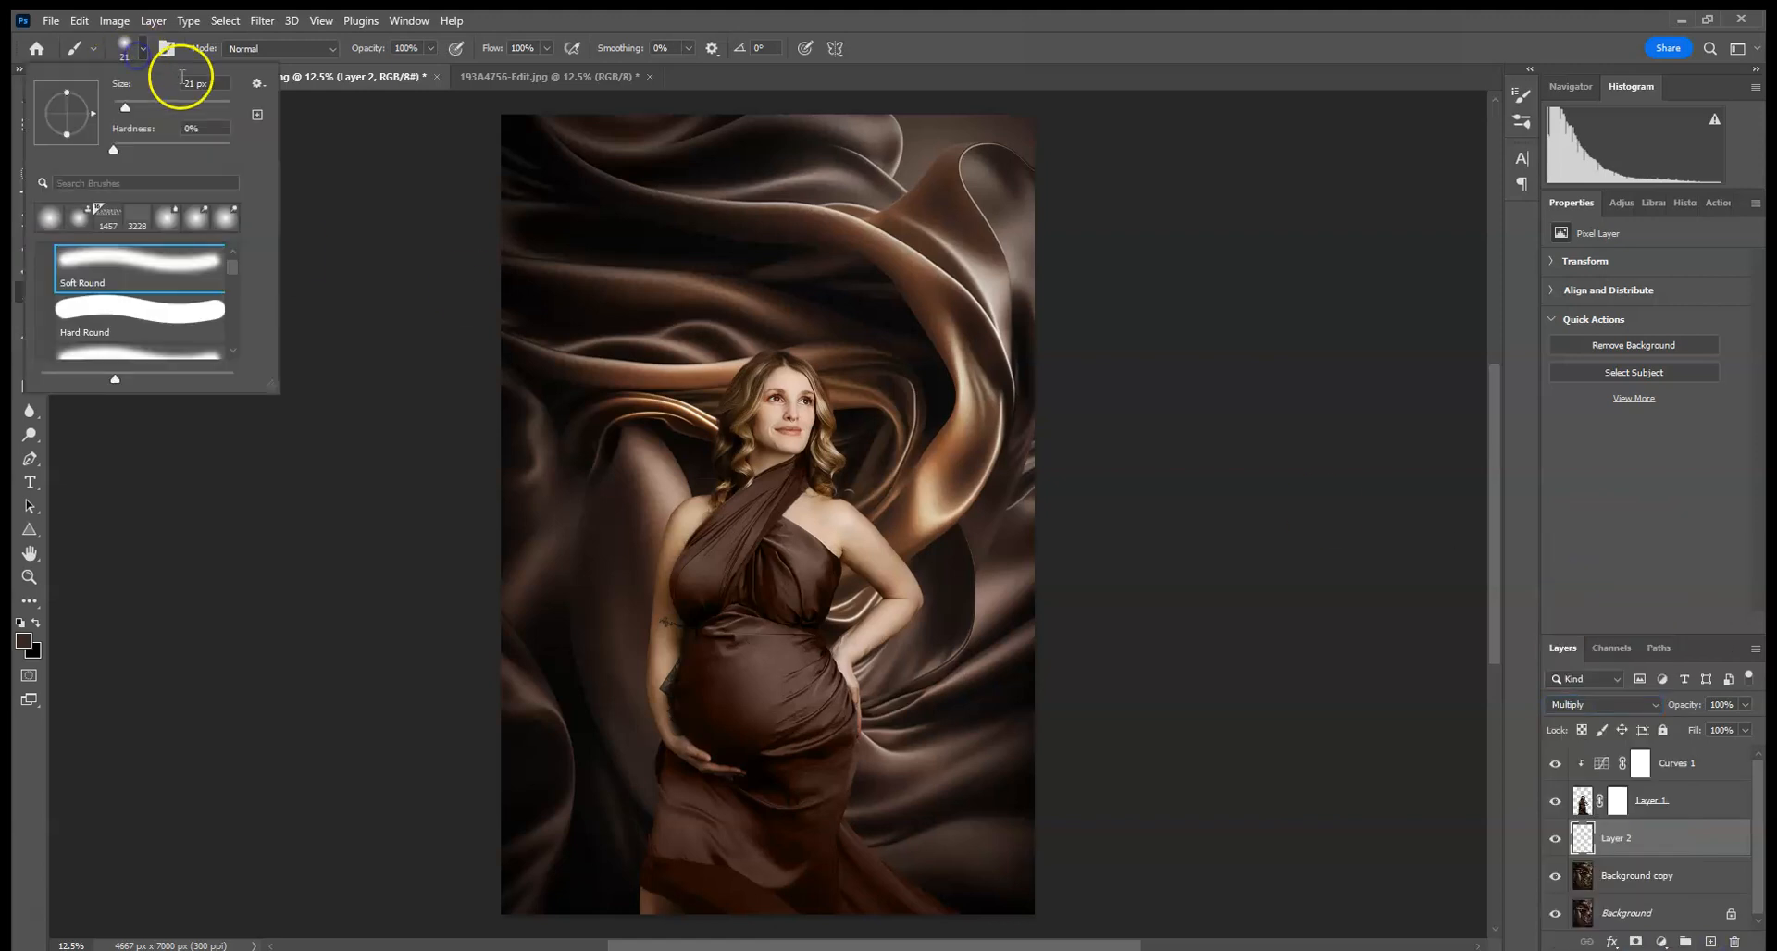
left_click(217, 104)
left_click_drag(414, 48, 331, 45)
type("20")
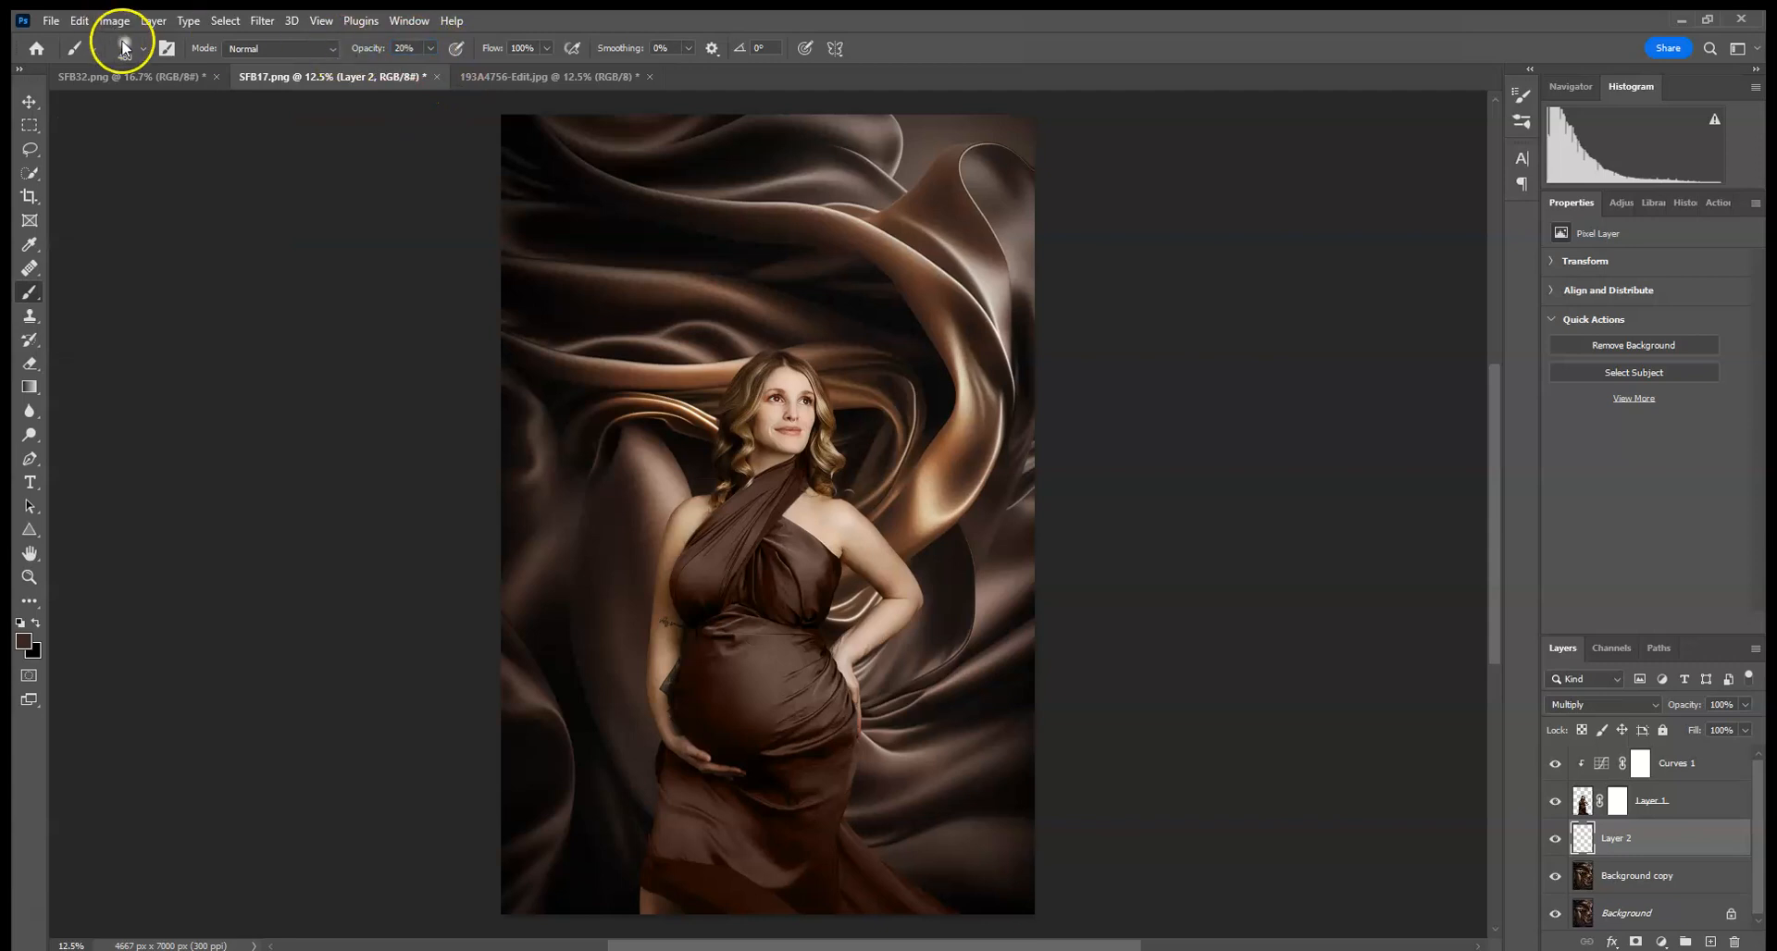
left_click(143, 47)
left_click(220, 102)
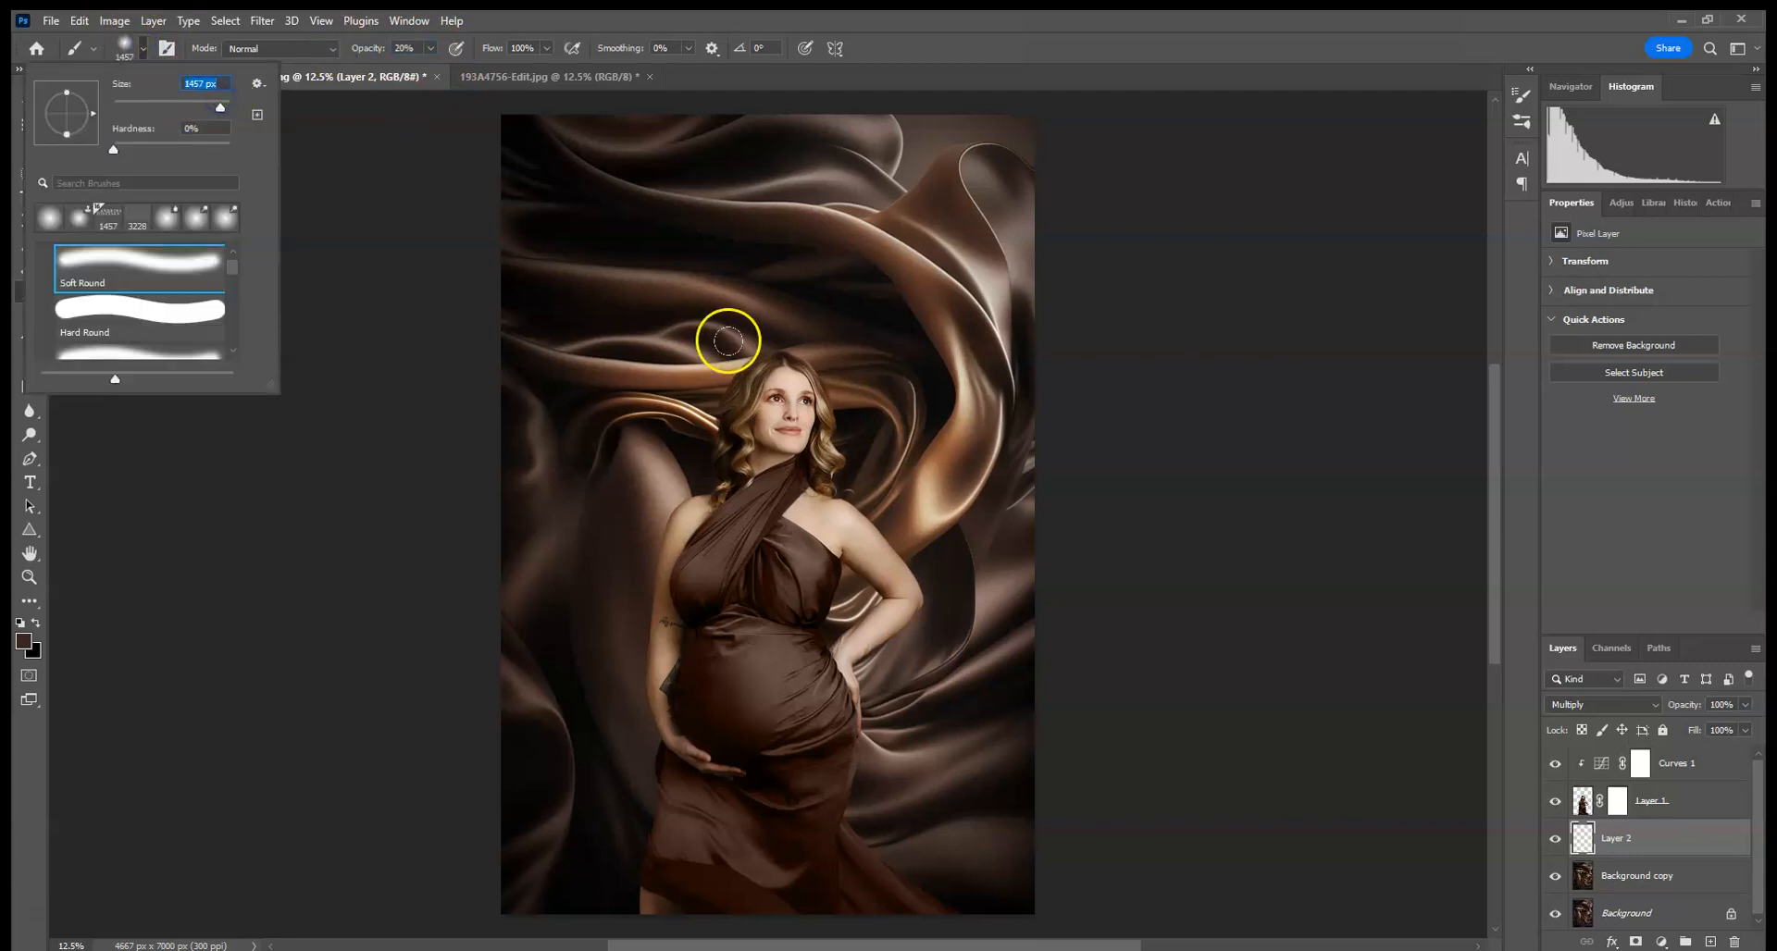
- Paint dark shading on the new Multiply layer, then delete that layer
left_click(605, 301)
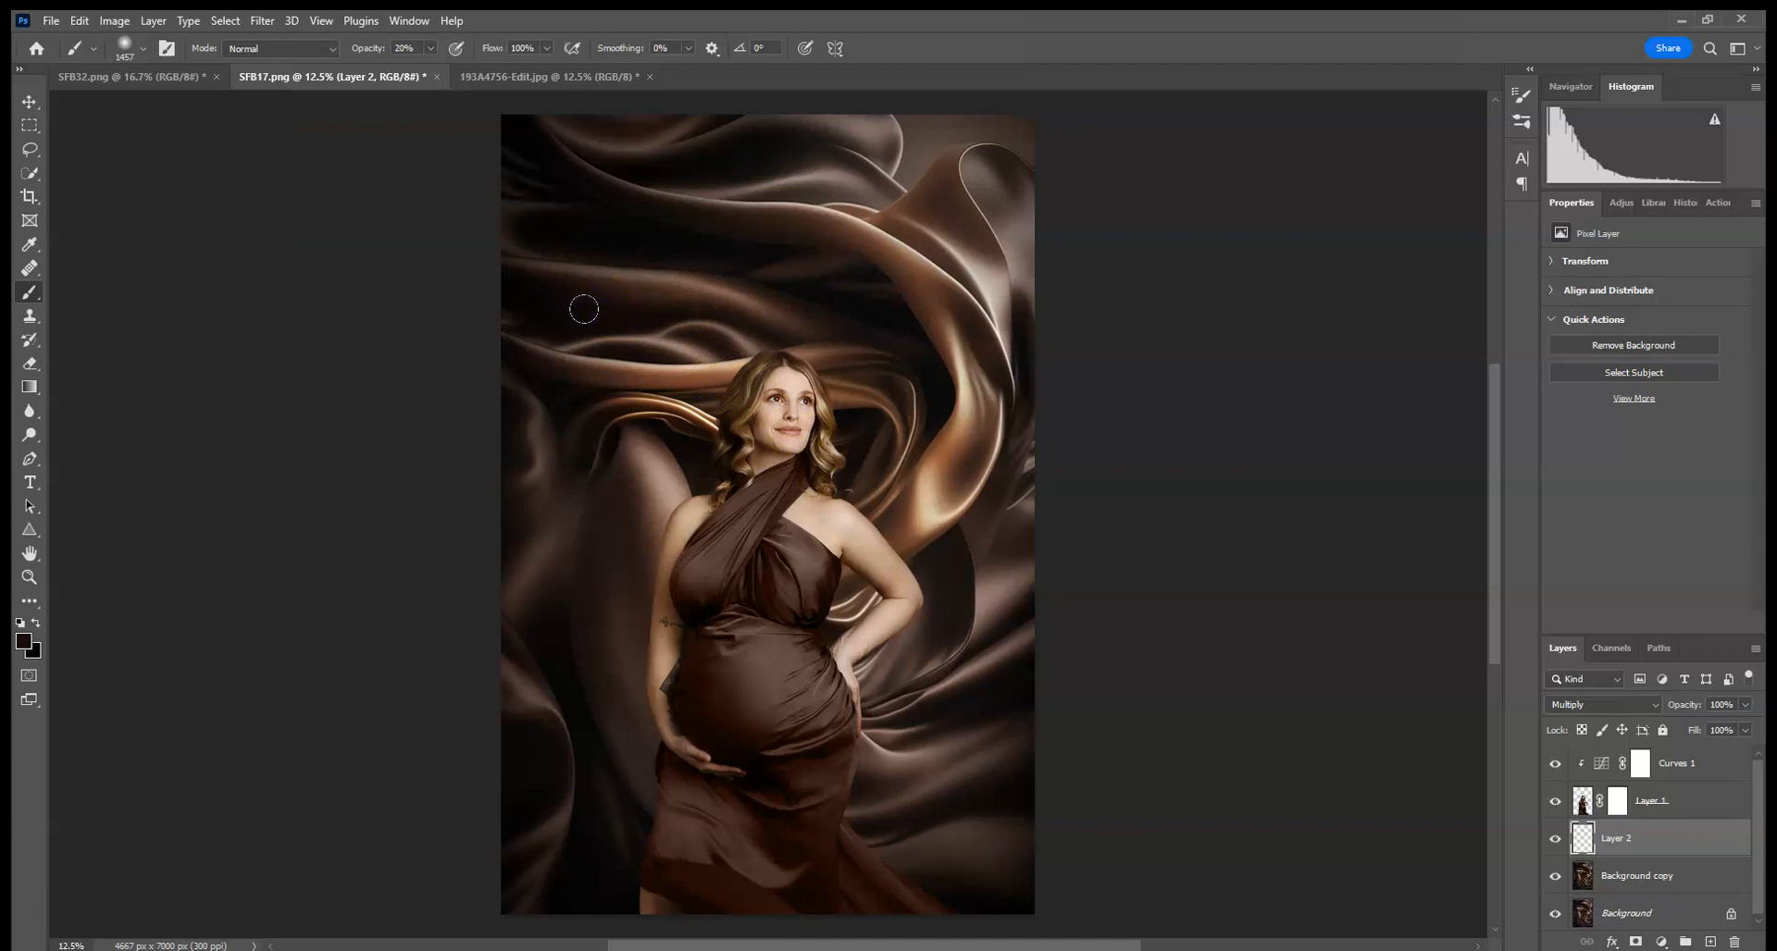
left_click(599, 308, "alt")
left_click_drag(682, 520, 661, 708)
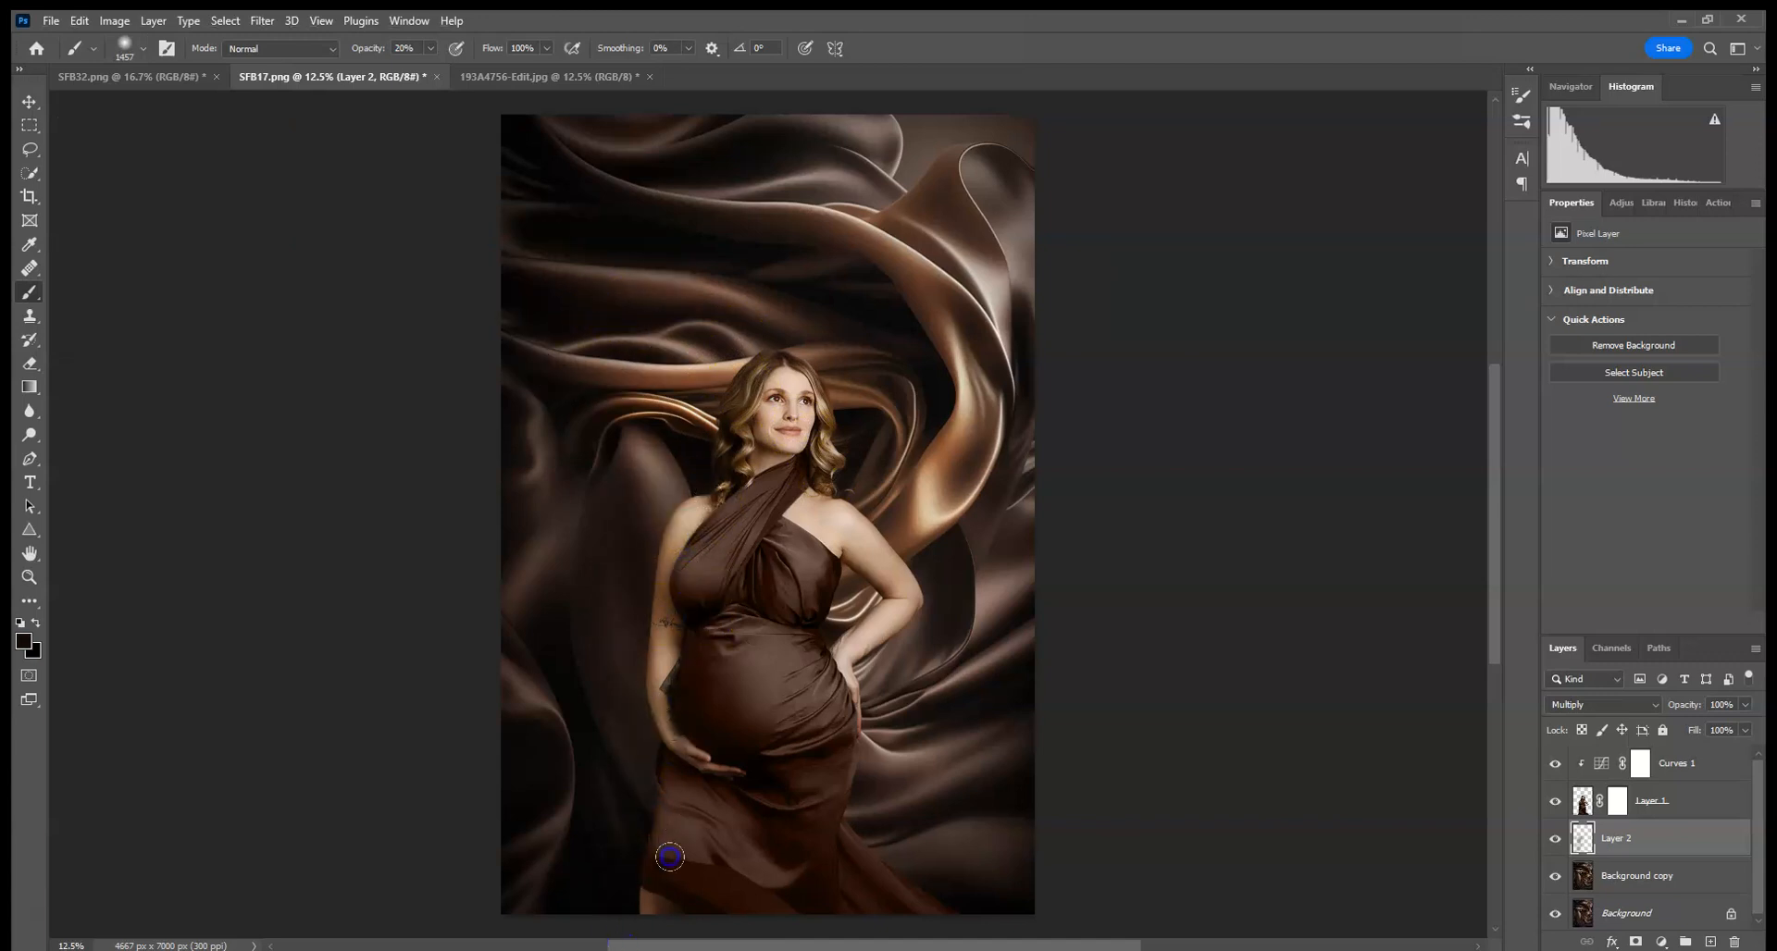
left_click_drag(751, 460, 682, 469)
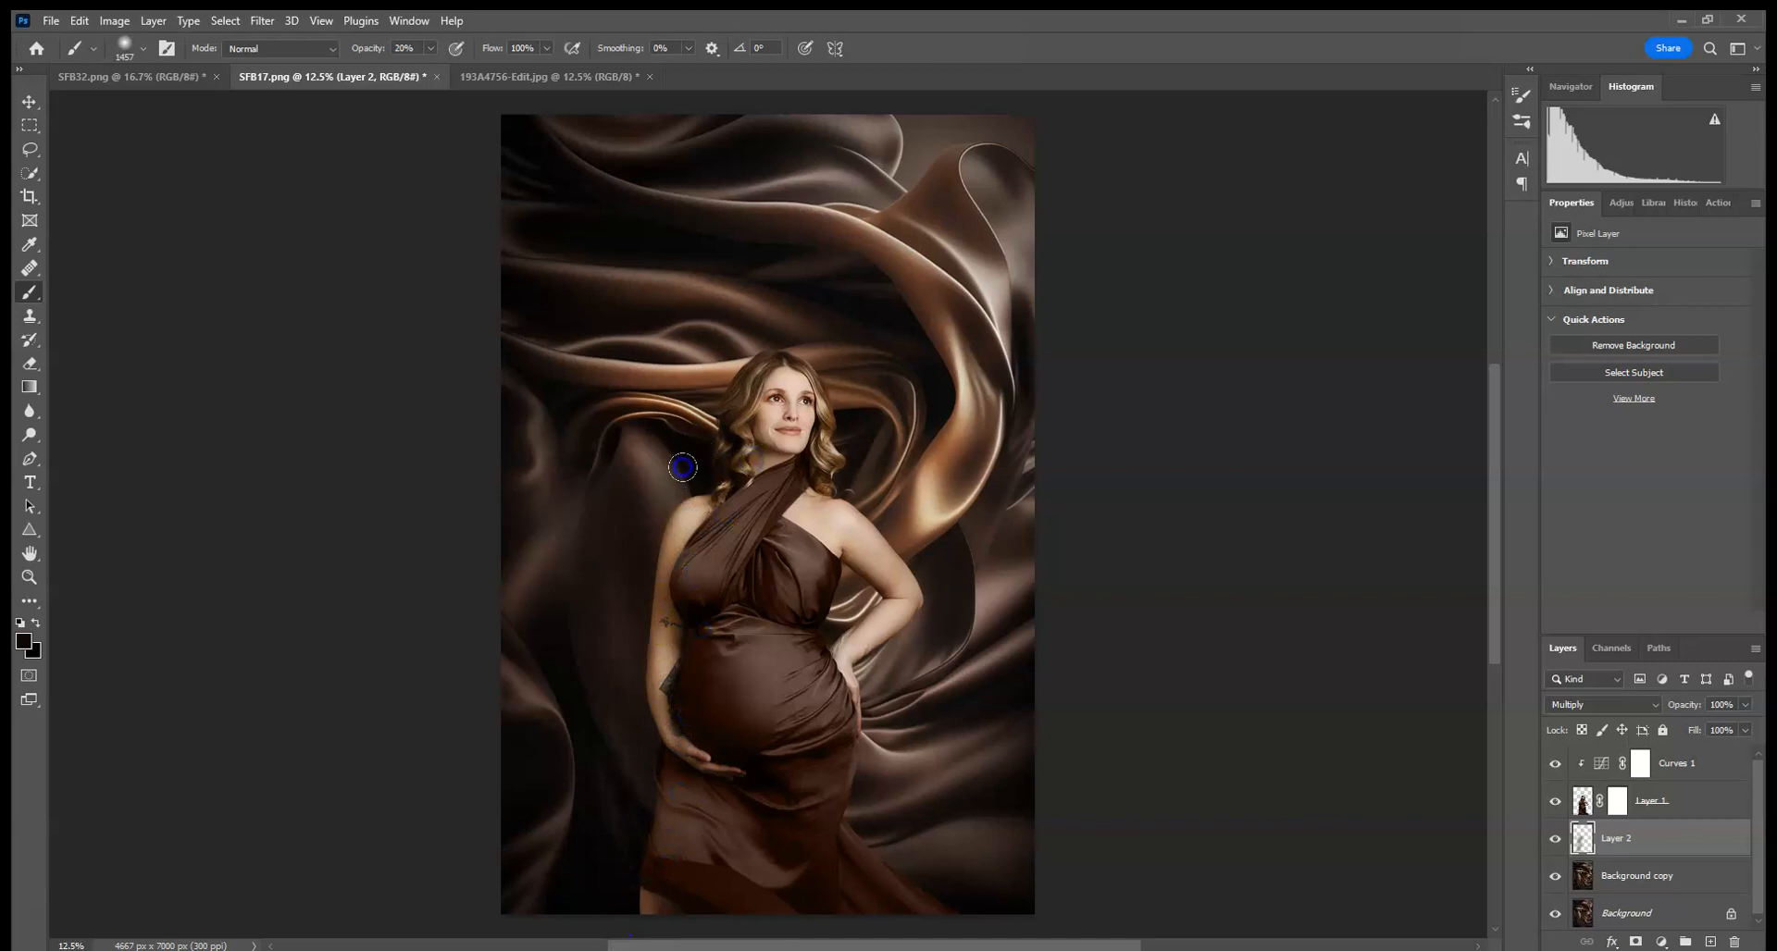
left_click_drag(1678, 844, 1735, 941)
- Create a new Multiply layer above Background copy and paint sampled brown shading beside the woman's shoulder
left_click(1710, 942)
left_click(1563, 705)
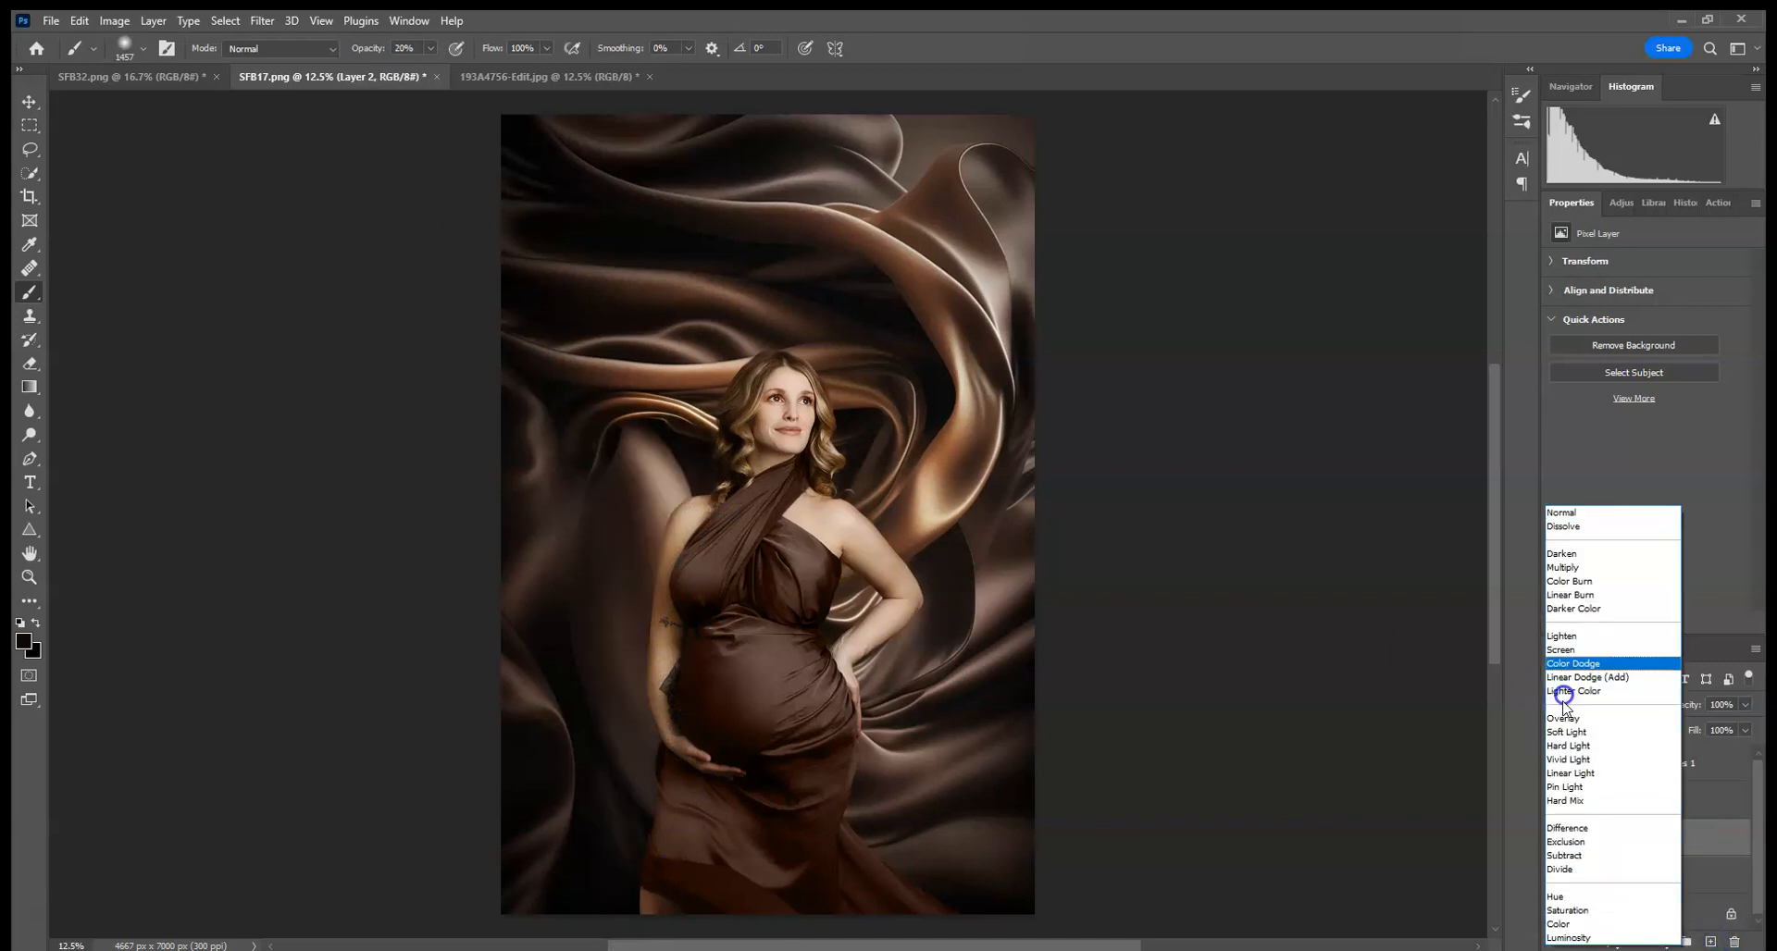
left_click(1562, 568)
left_click(652, 404, "alt")
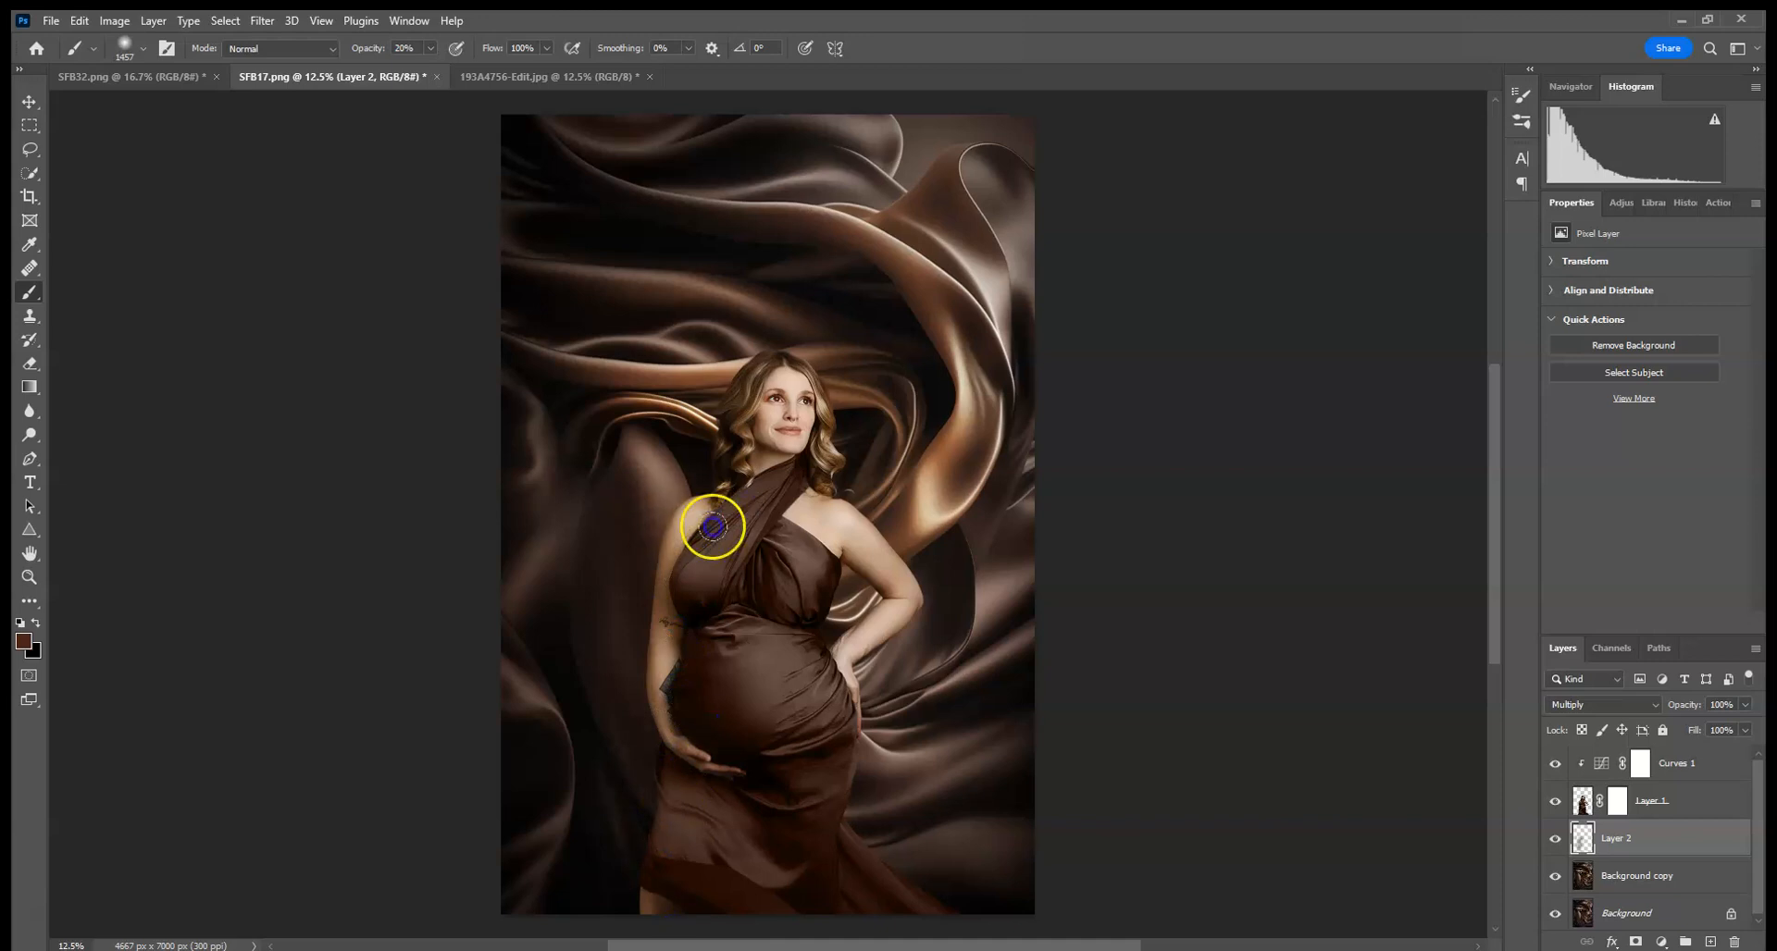
left_click_drag(712, 527, 705, 493)
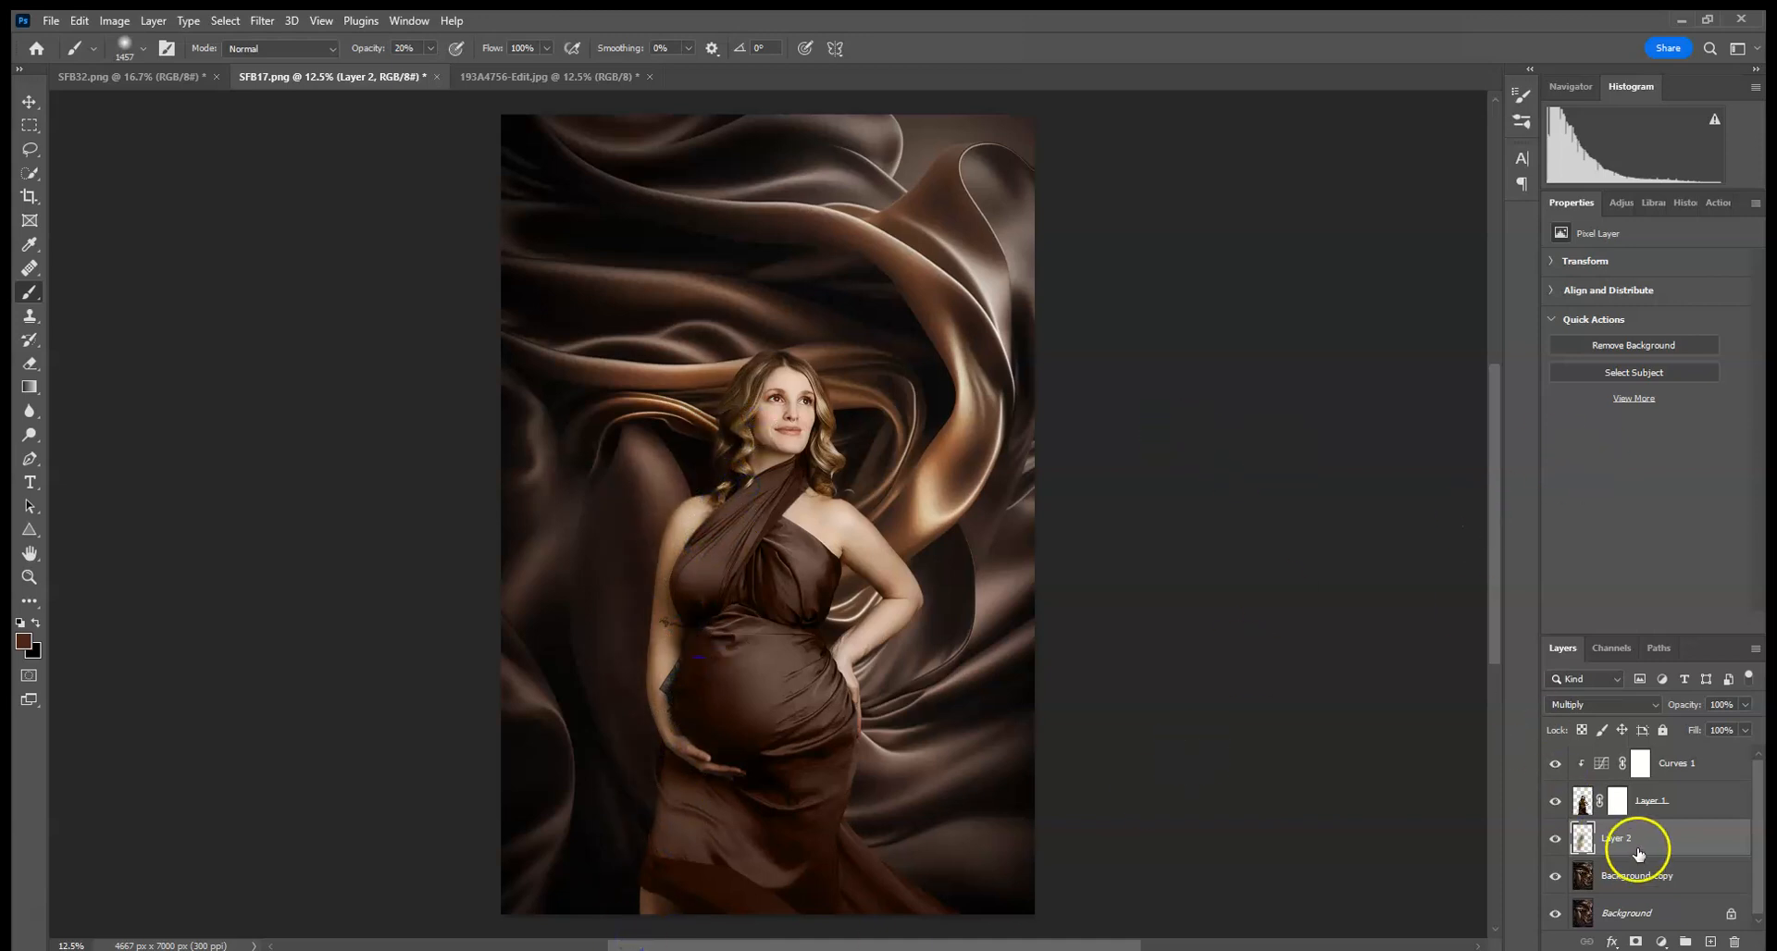
- Add a Levels adjustment above Background copy with the black input level at 7
left_click(1666, 875)
left_click(1629, 209)
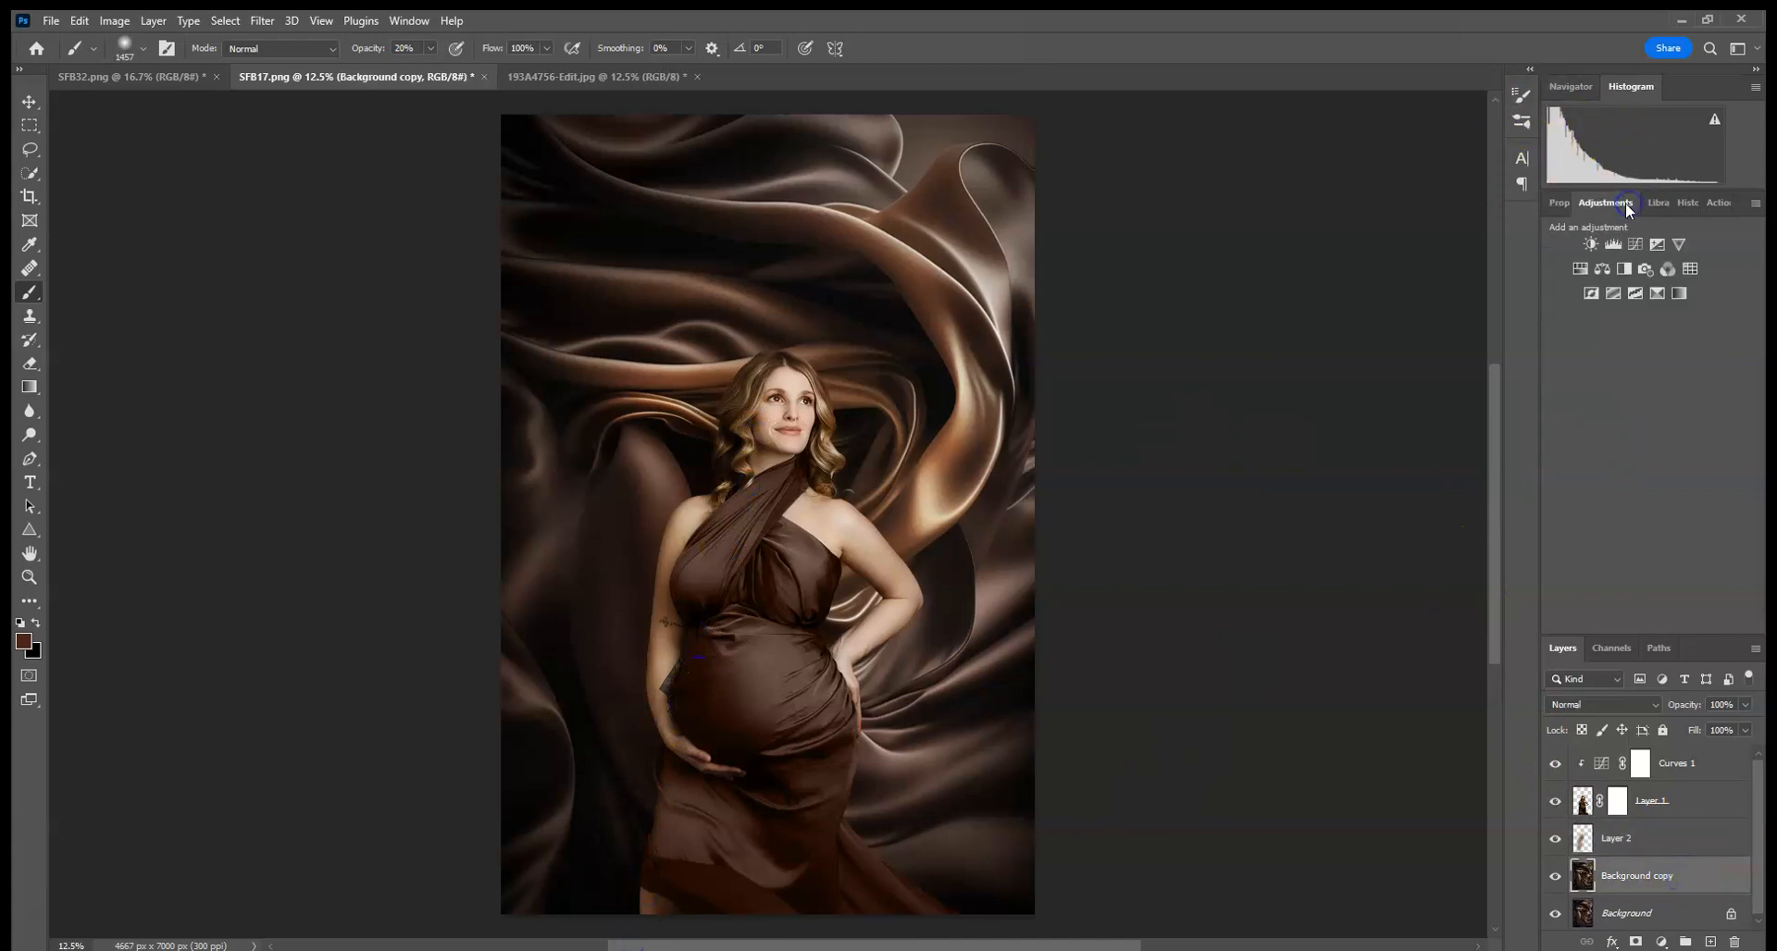
left_click(1608, 245)
left_click_drag(1586, 400, 1584, 399)
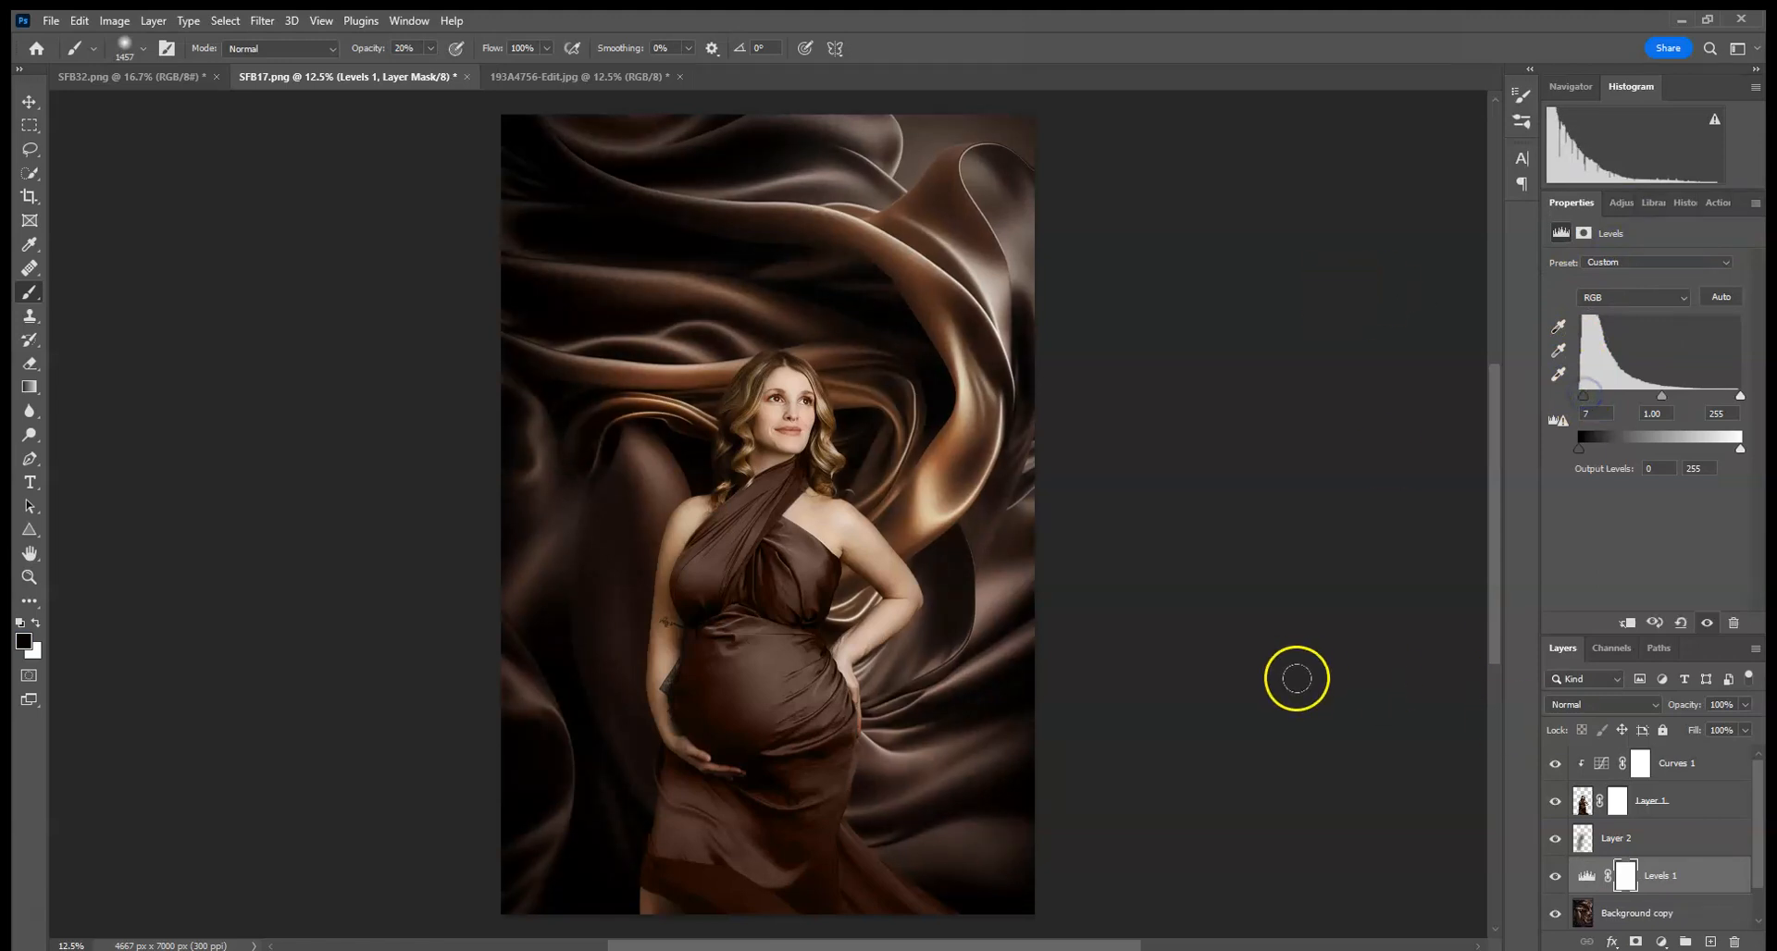
- Add a Brightness/Contrast adjustment clipped to the woman layer with contrast set to 14
left_click(1584, 803)
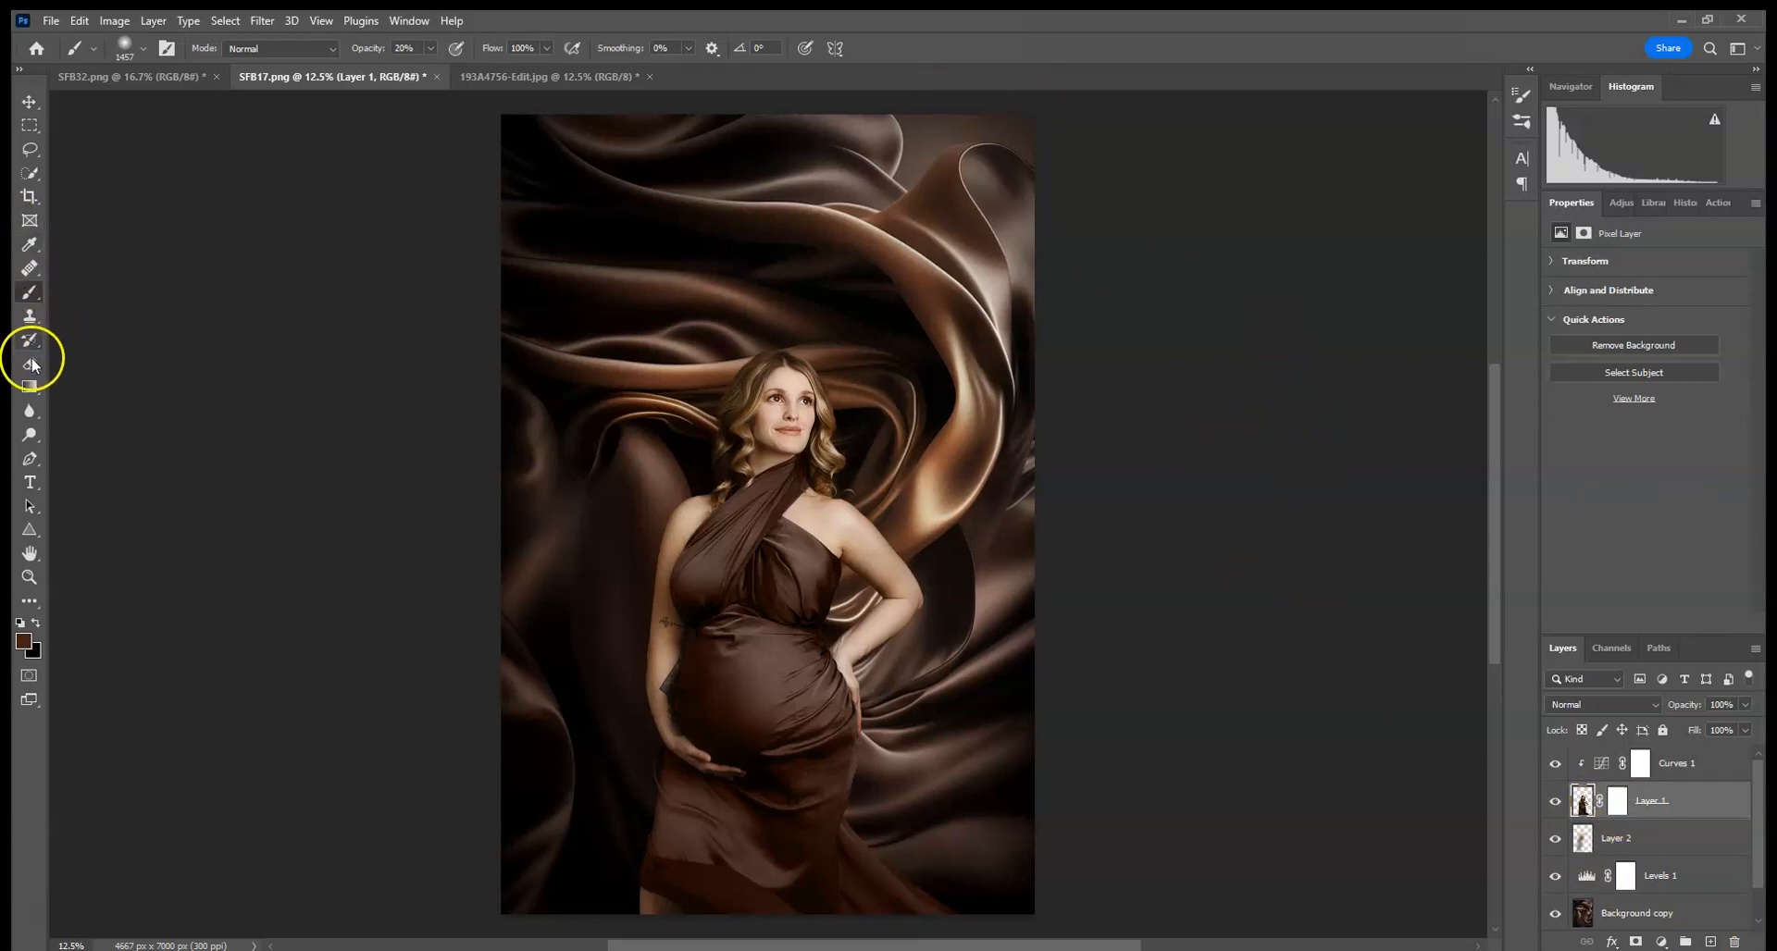
left_click(1617, 203)
left_click(1594, 247)
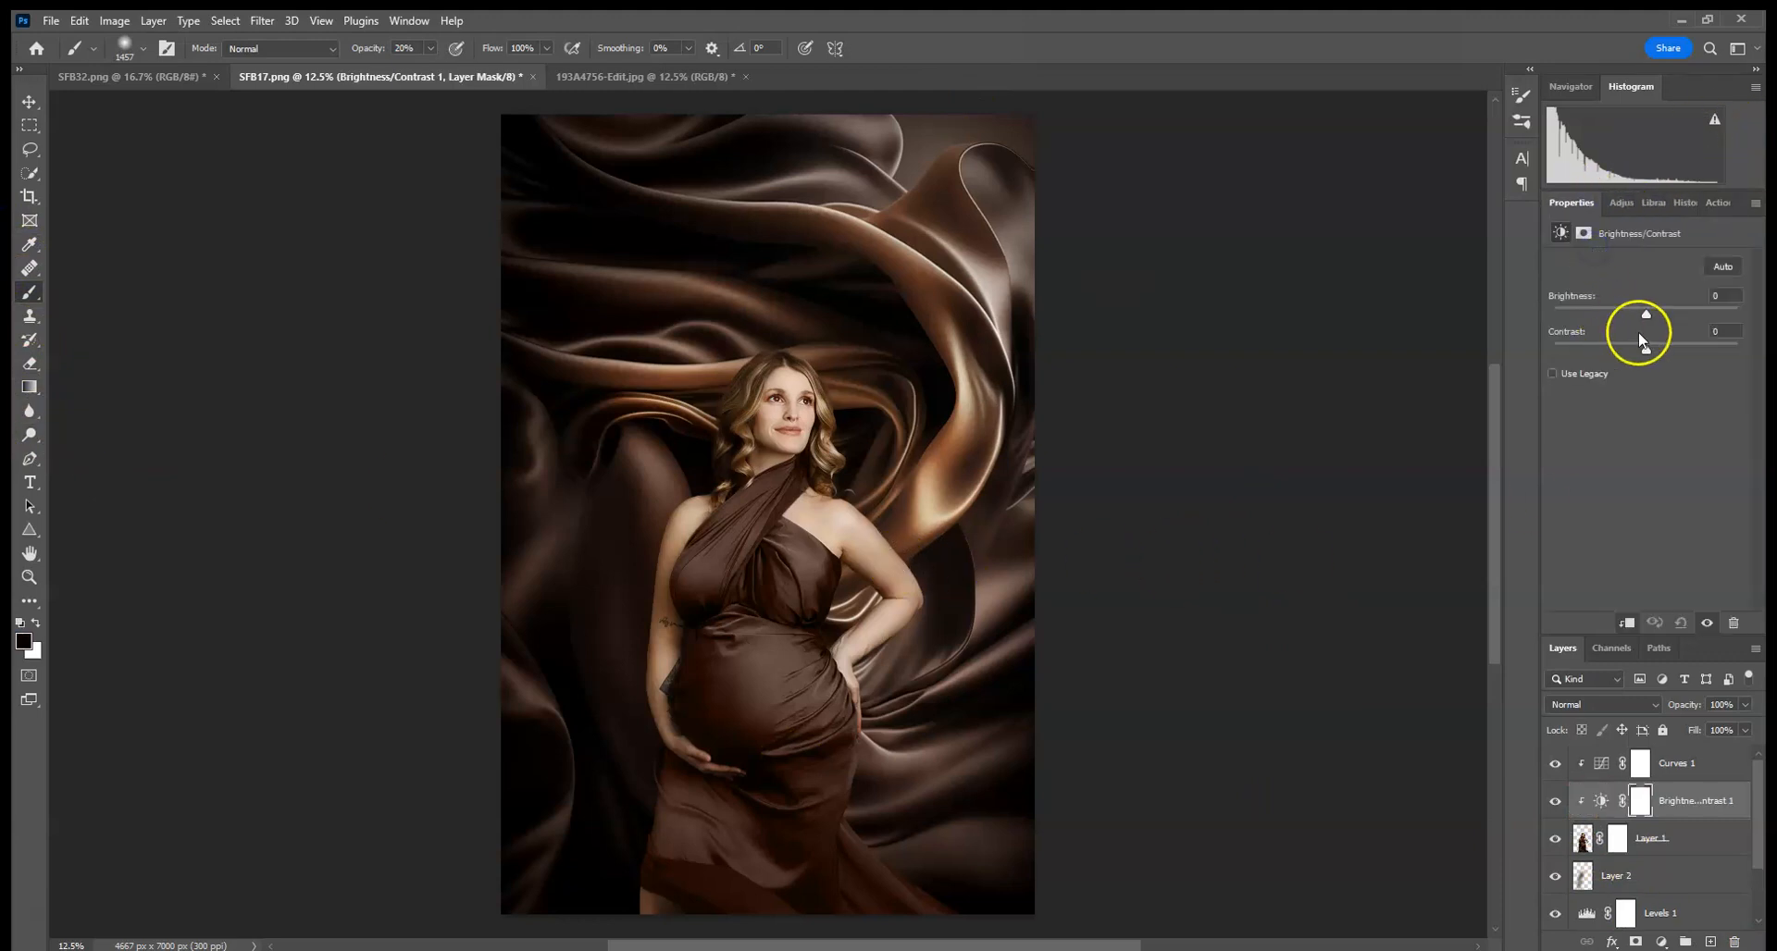
left_click_drag(1646, 349, 1658, 354)
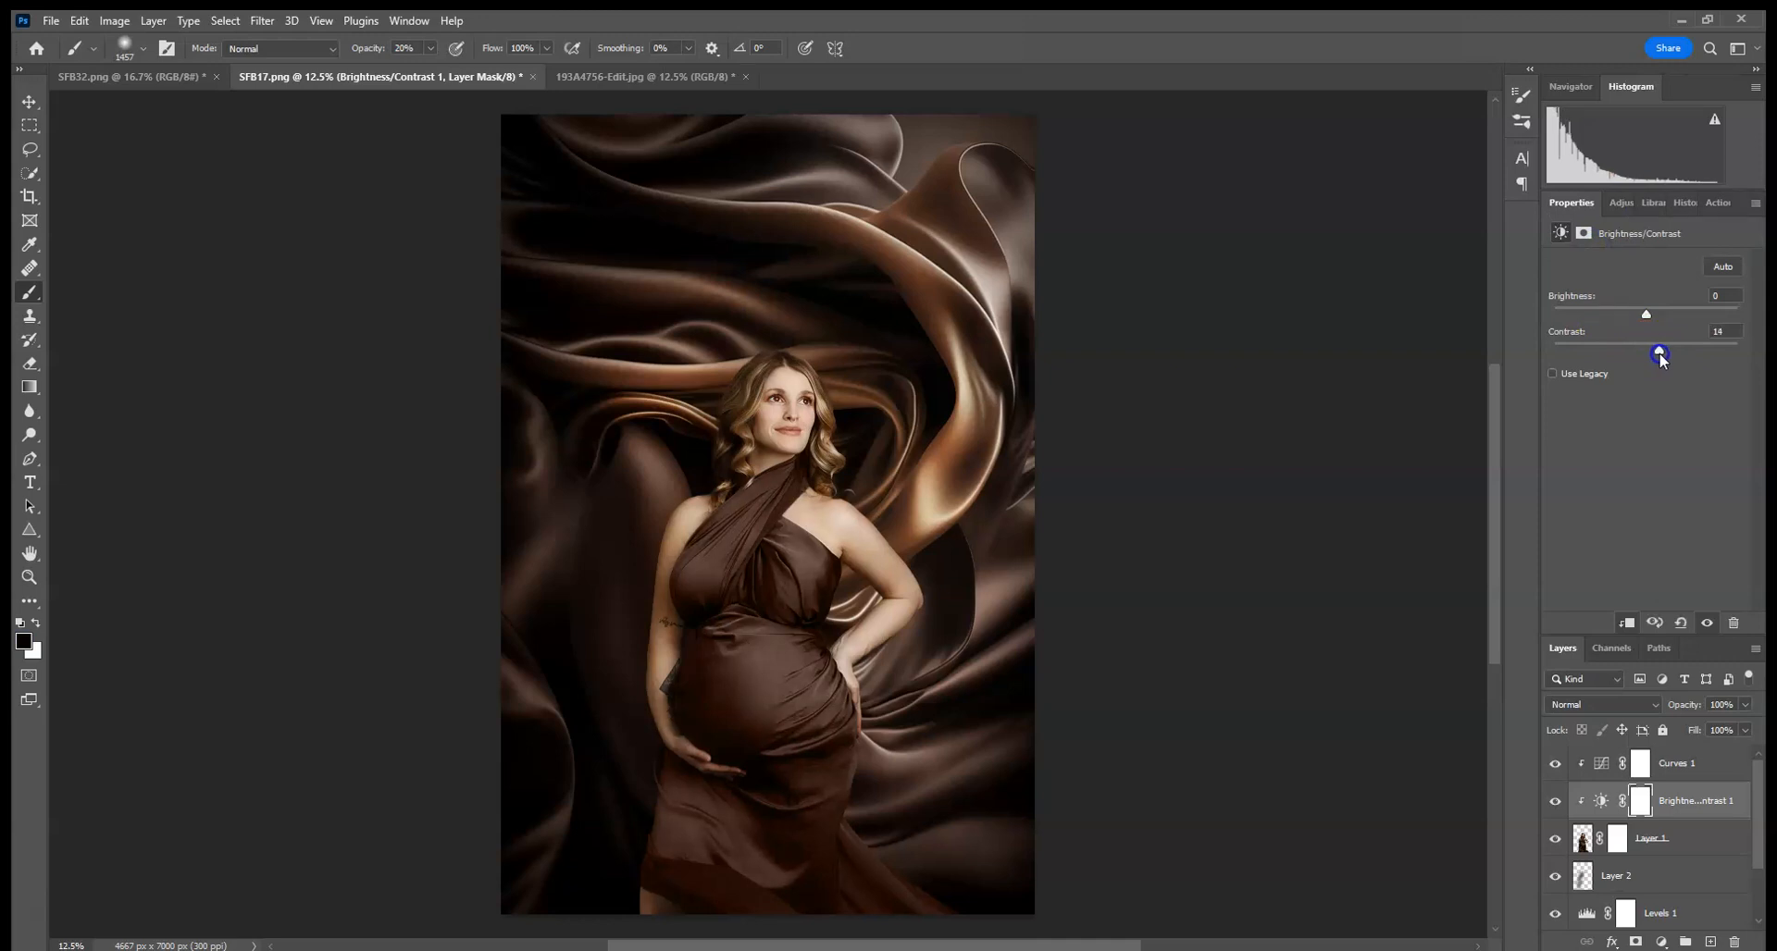
- Merge the woman layer with its Brightness/Contrast and Curves adjustment layers
left_click(1583, 839)
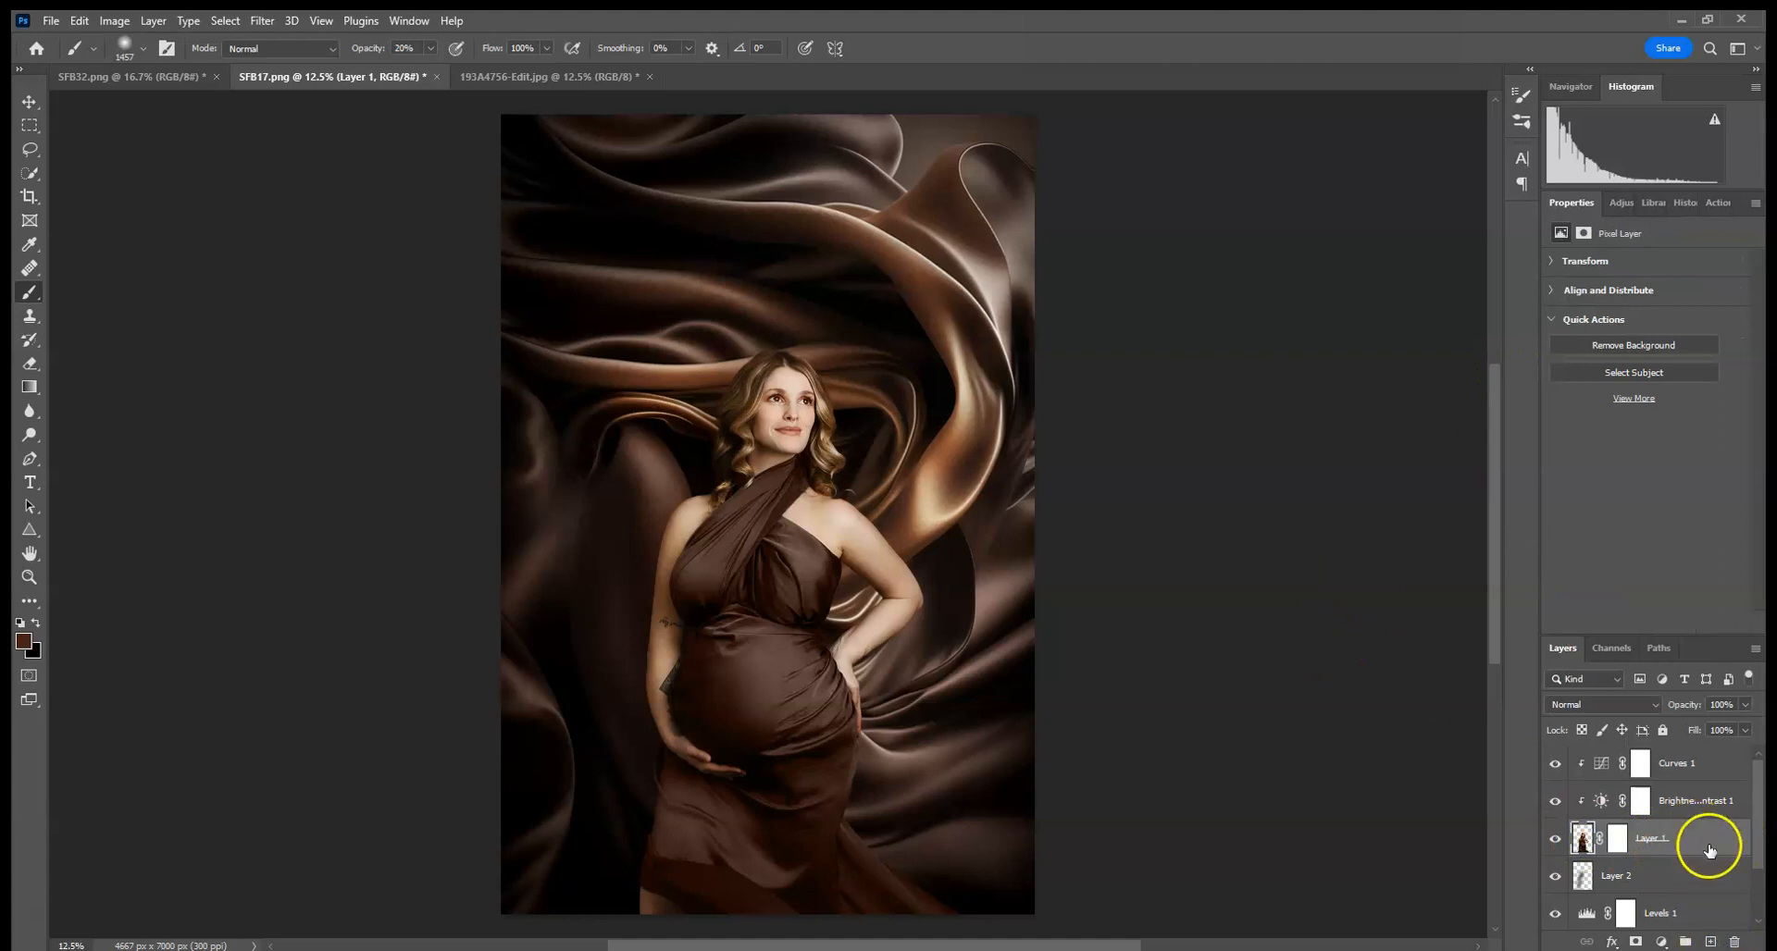
left_click(1709, 764, "shift")
right_click(1708, 763)
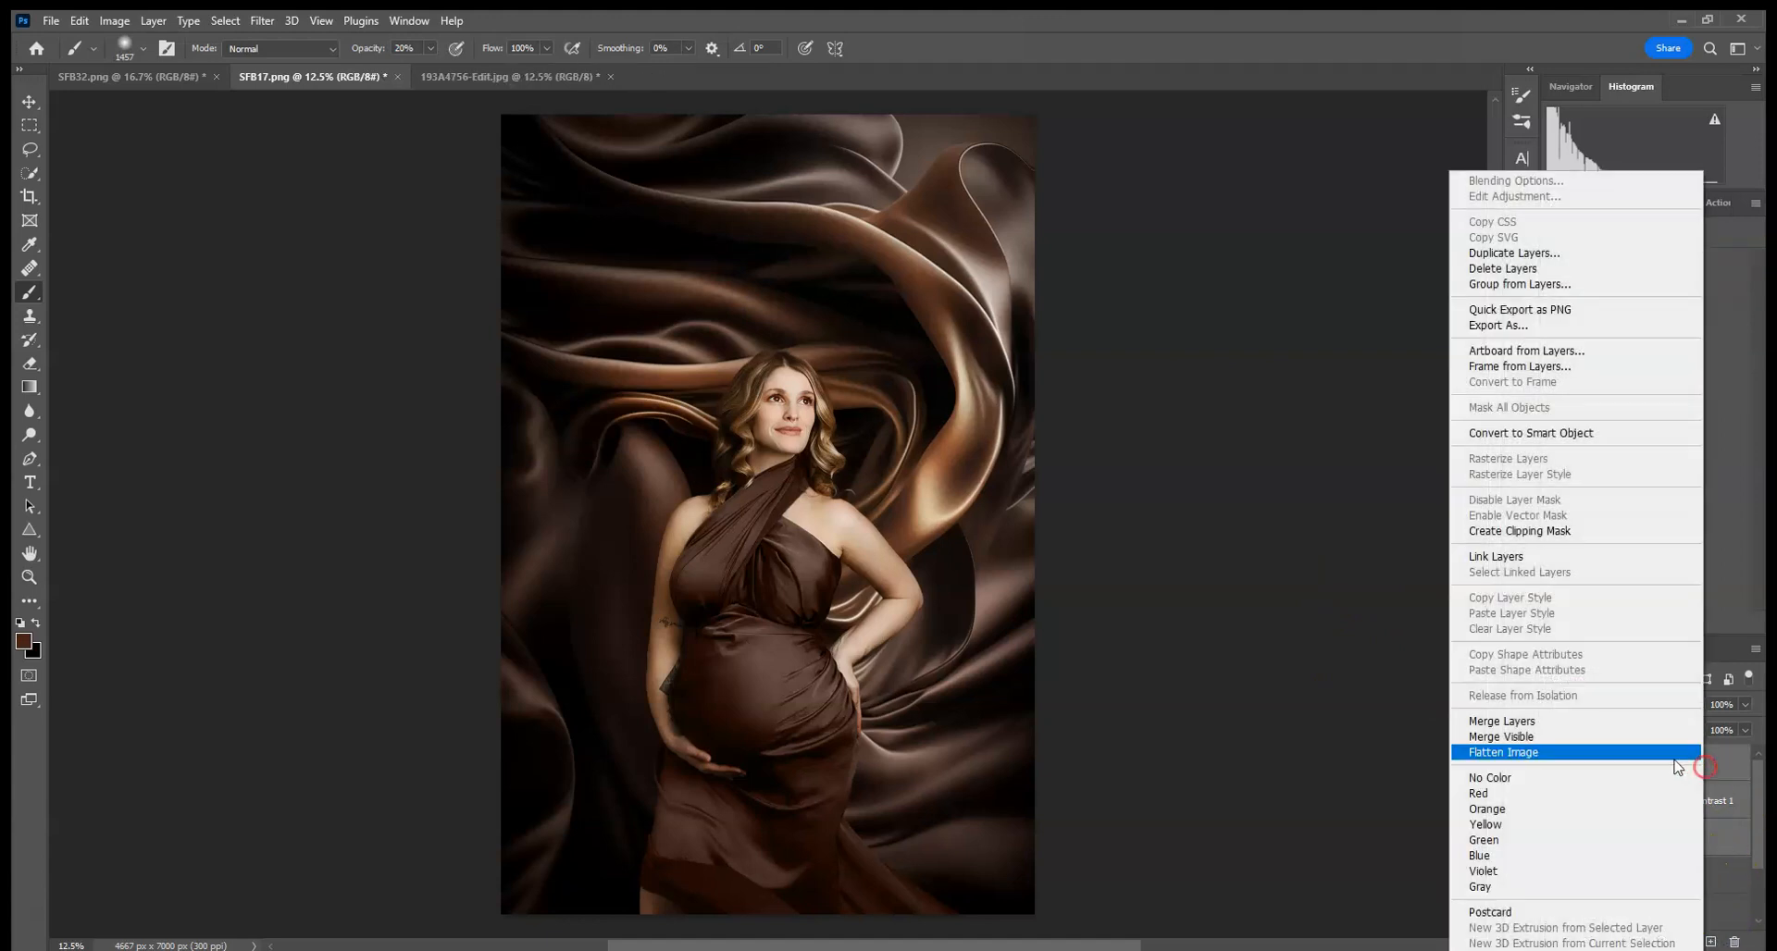
left_click(1607, 726)
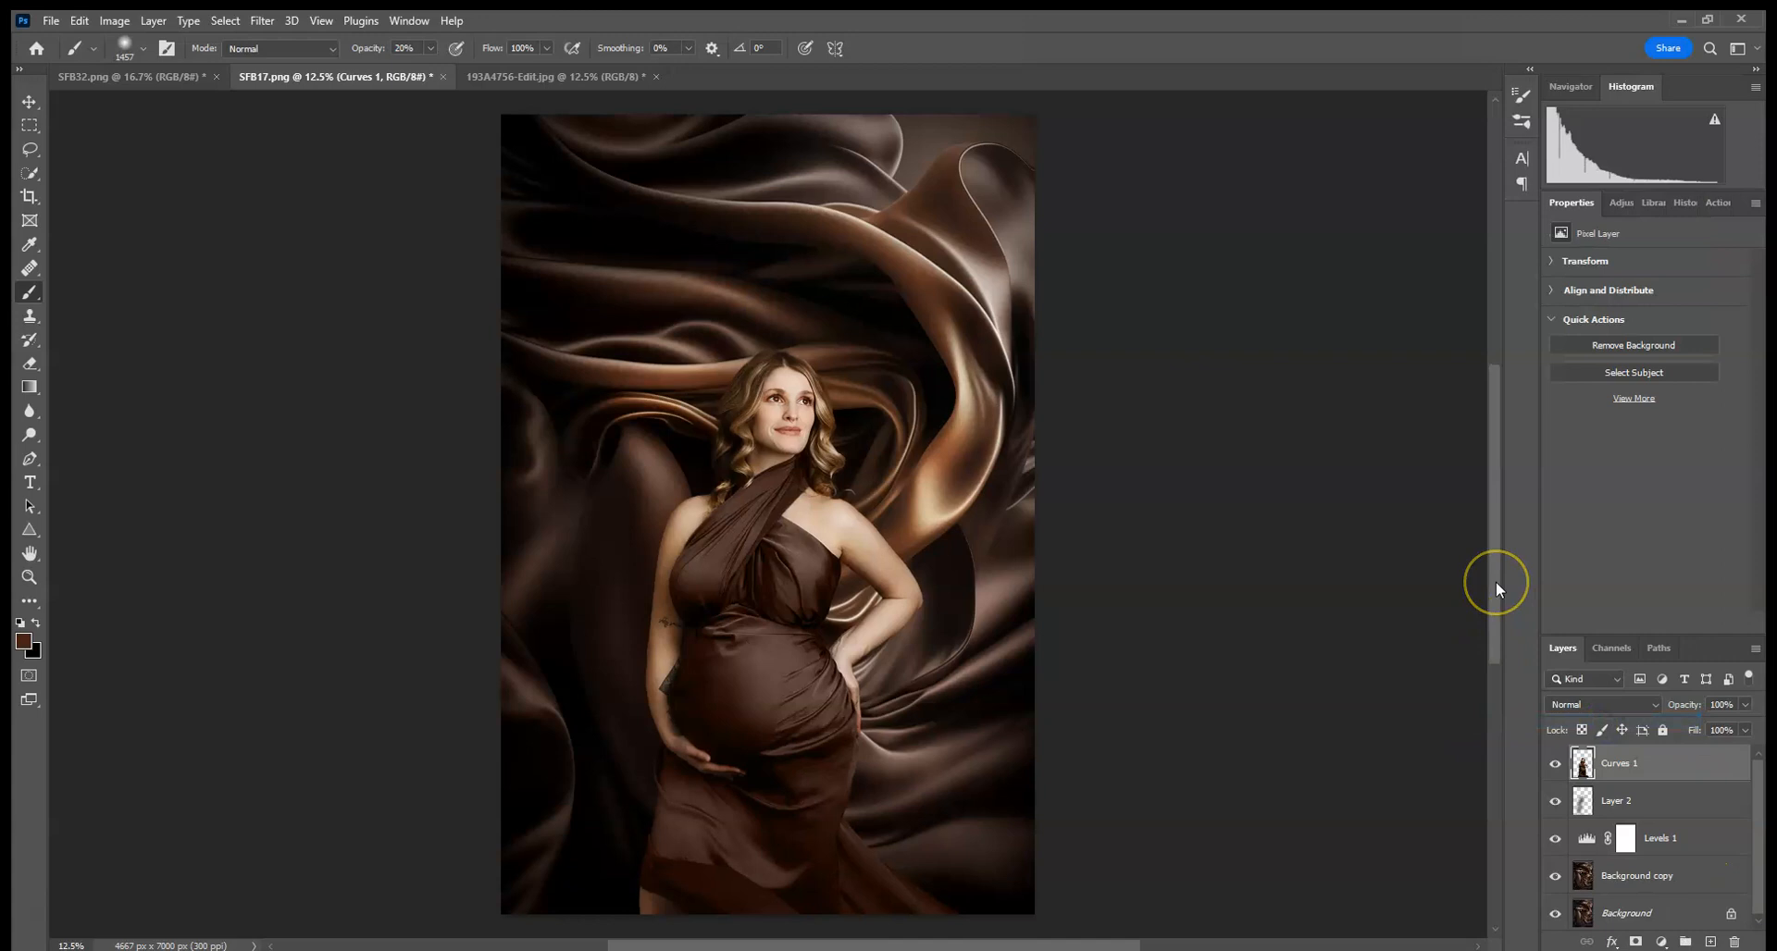
- Soften the woman's outline along her shoulder, arm and belly with the Blur tool at 100% strength
key("ctrl+plus")
key("ctrl+plus")
key("ctrl+plus")
key("ctrl+plus")
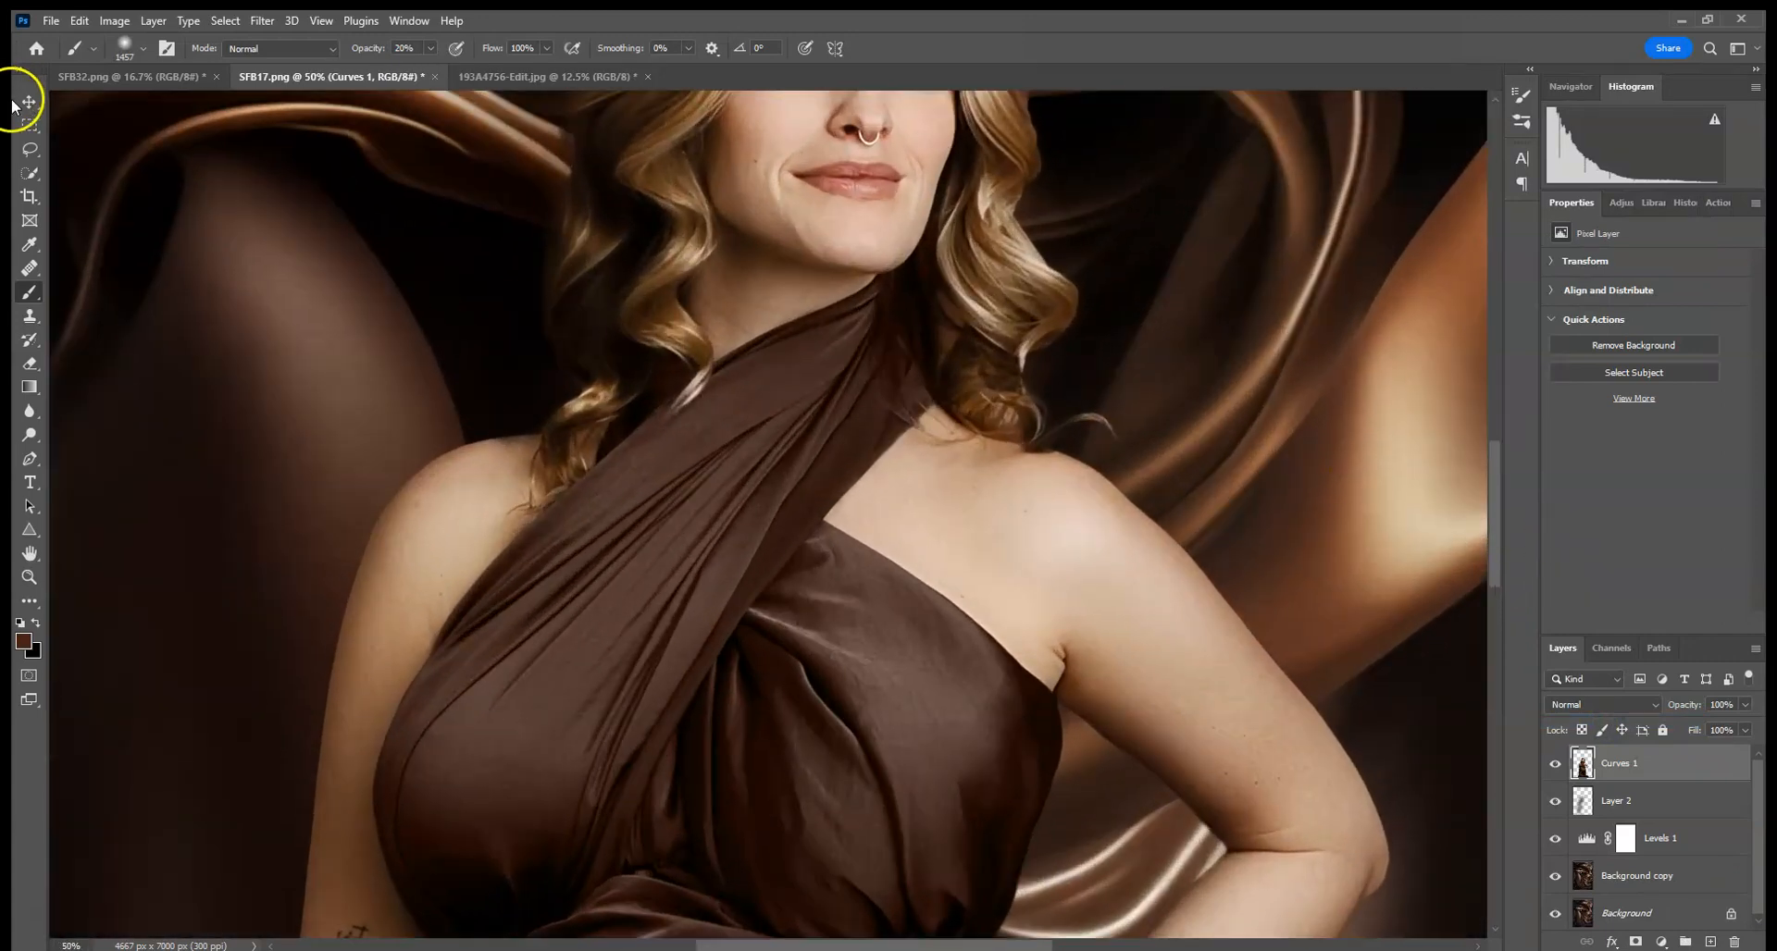
left_click(30, 412)
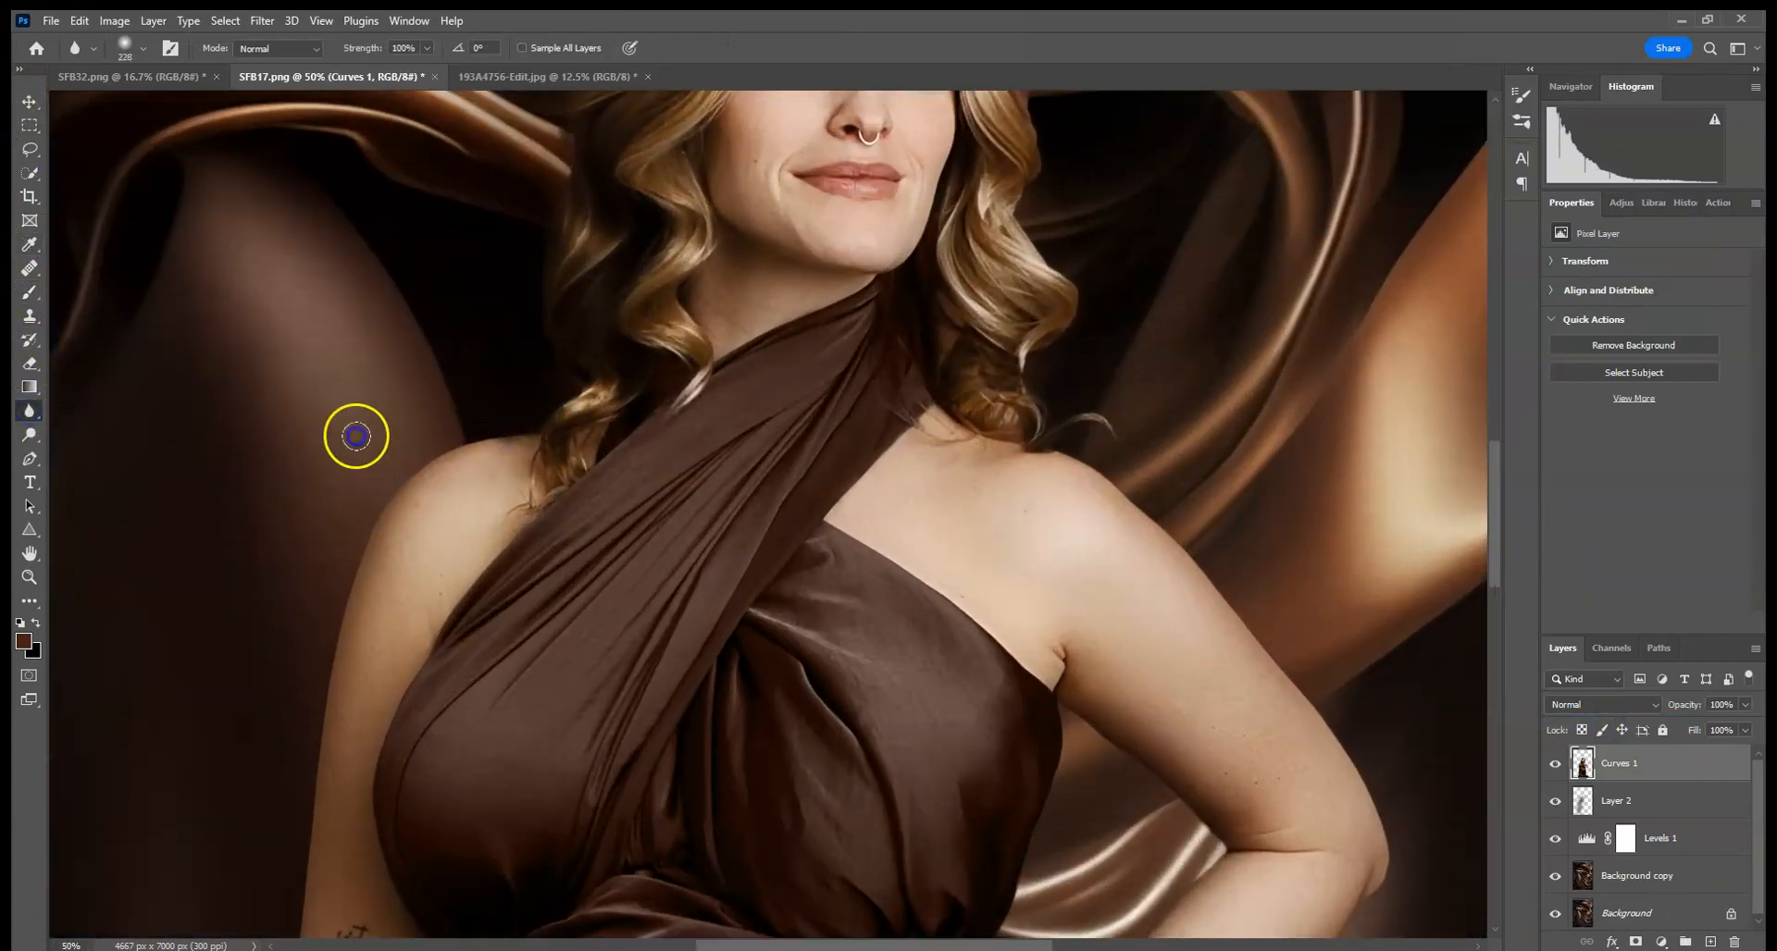
left_click_drag(440, 587, 628, 331)
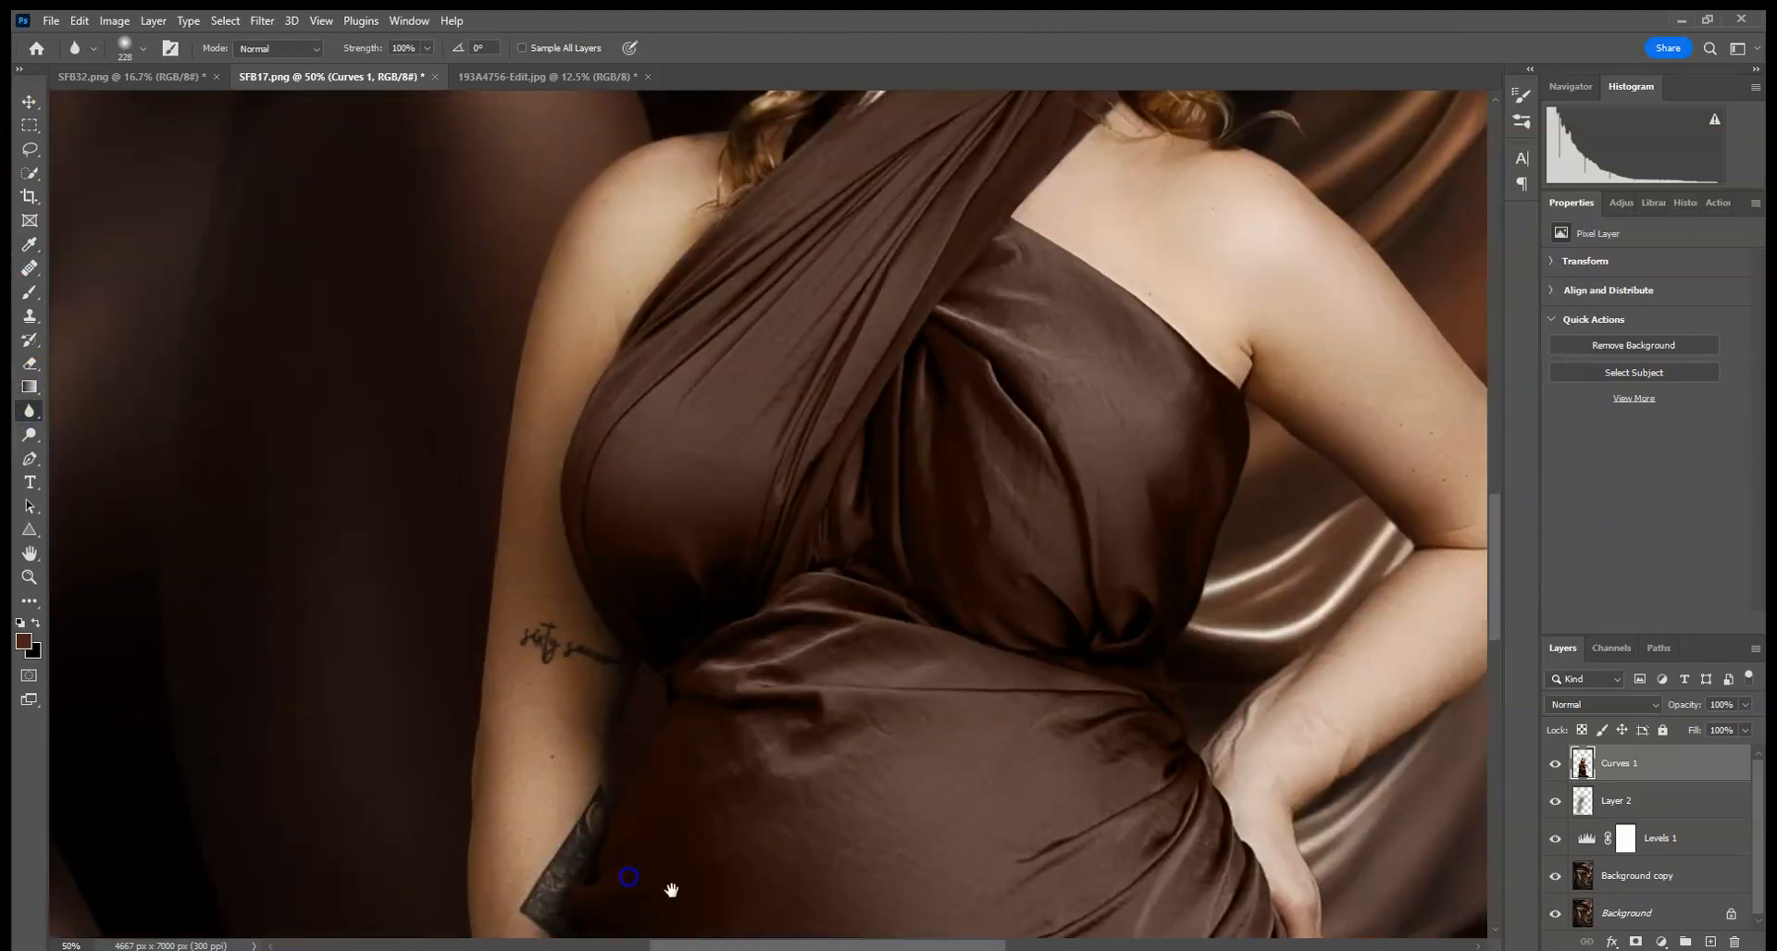
left_click_drag(671, 890, 577, 559)
left_click_drag(651, 838, 686, 520)
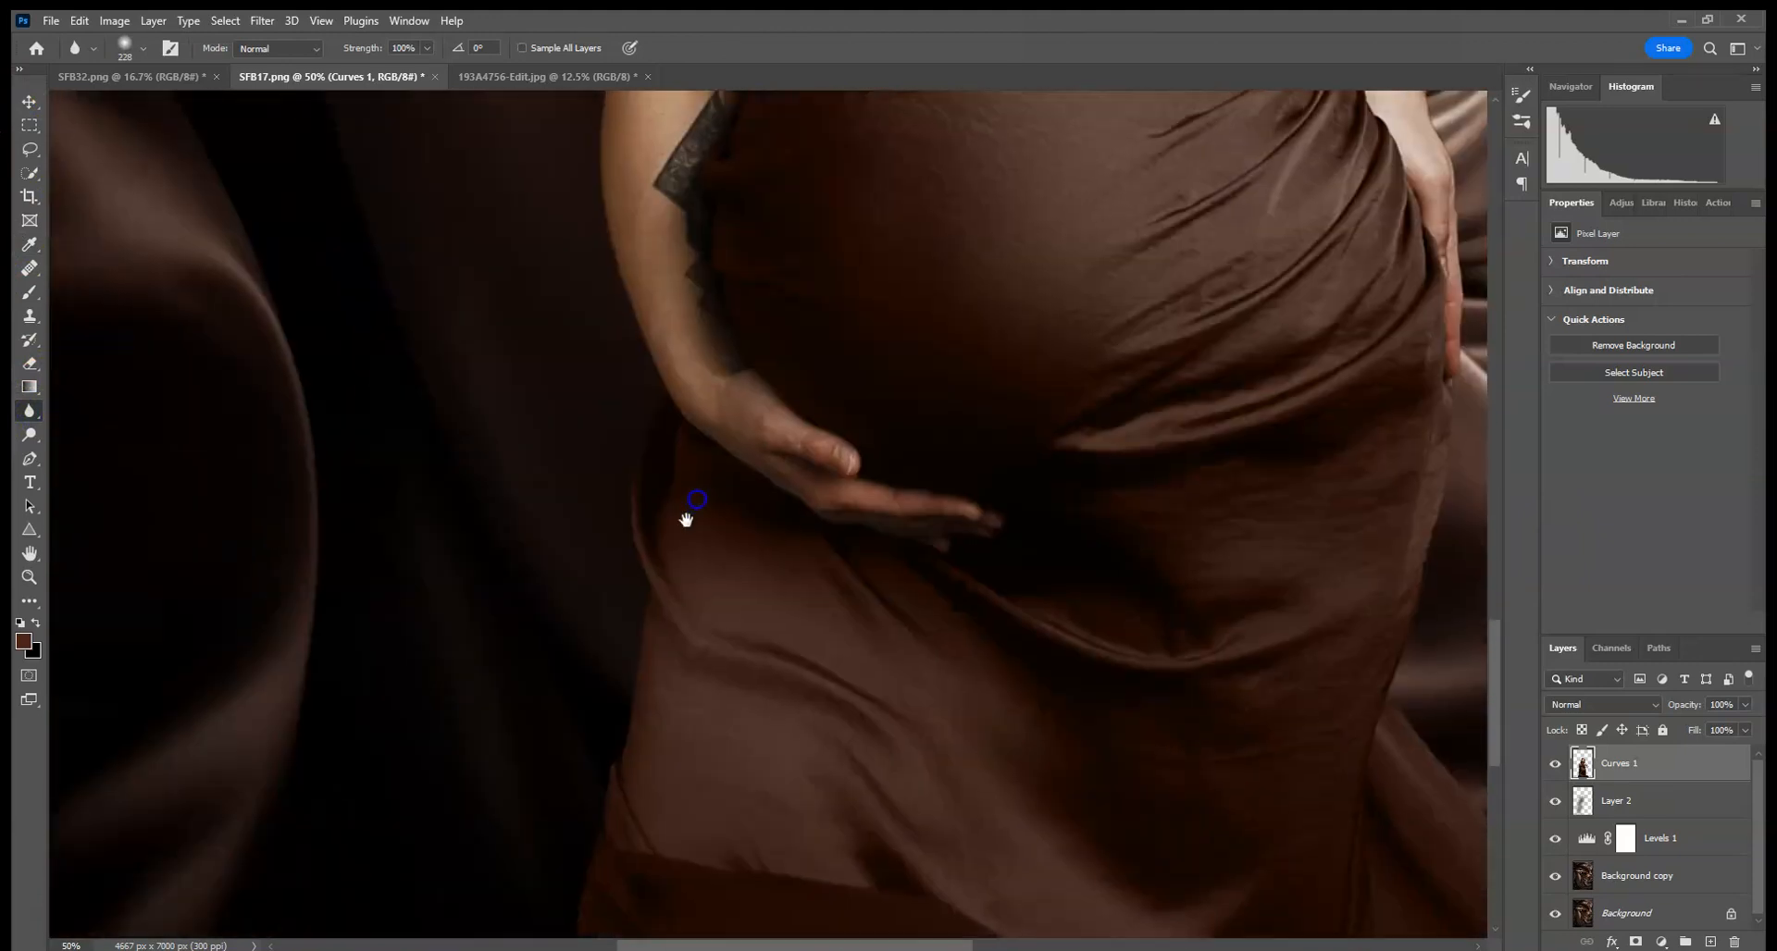
- Blur the woman's outline along her skirt, hip, waist and upper arm with the Blur tool
left_click_drag(595, 801, 652, 476)
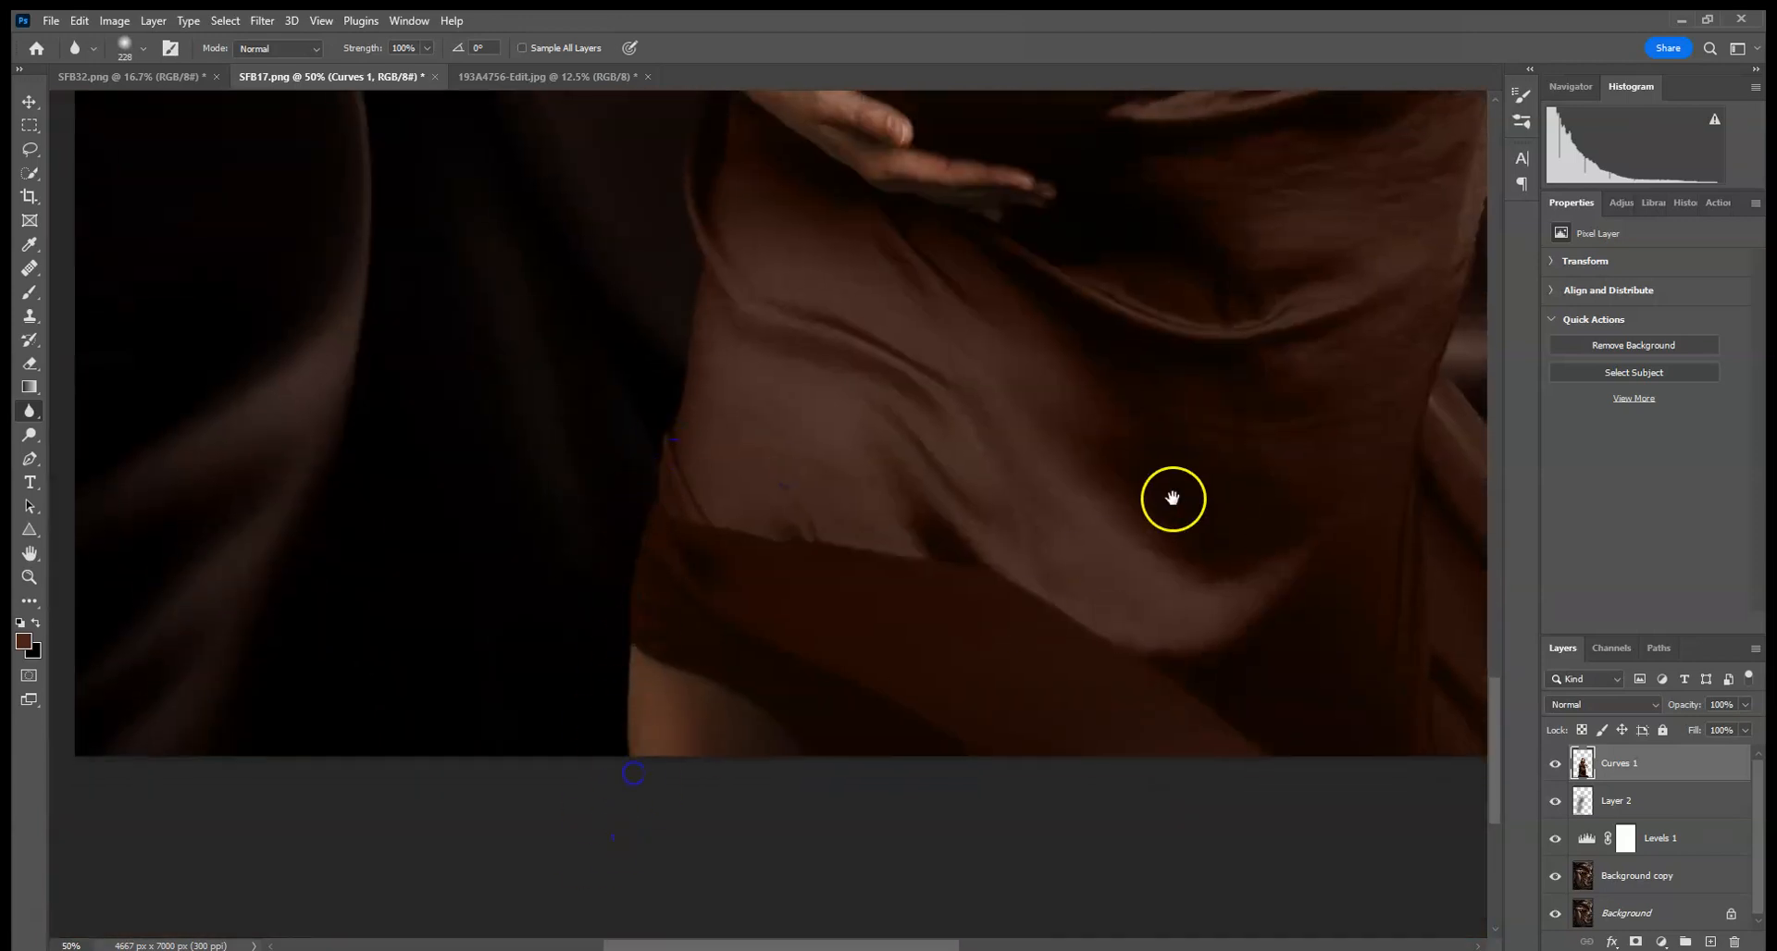
left_click_drag(1173, 499, 765, 516)
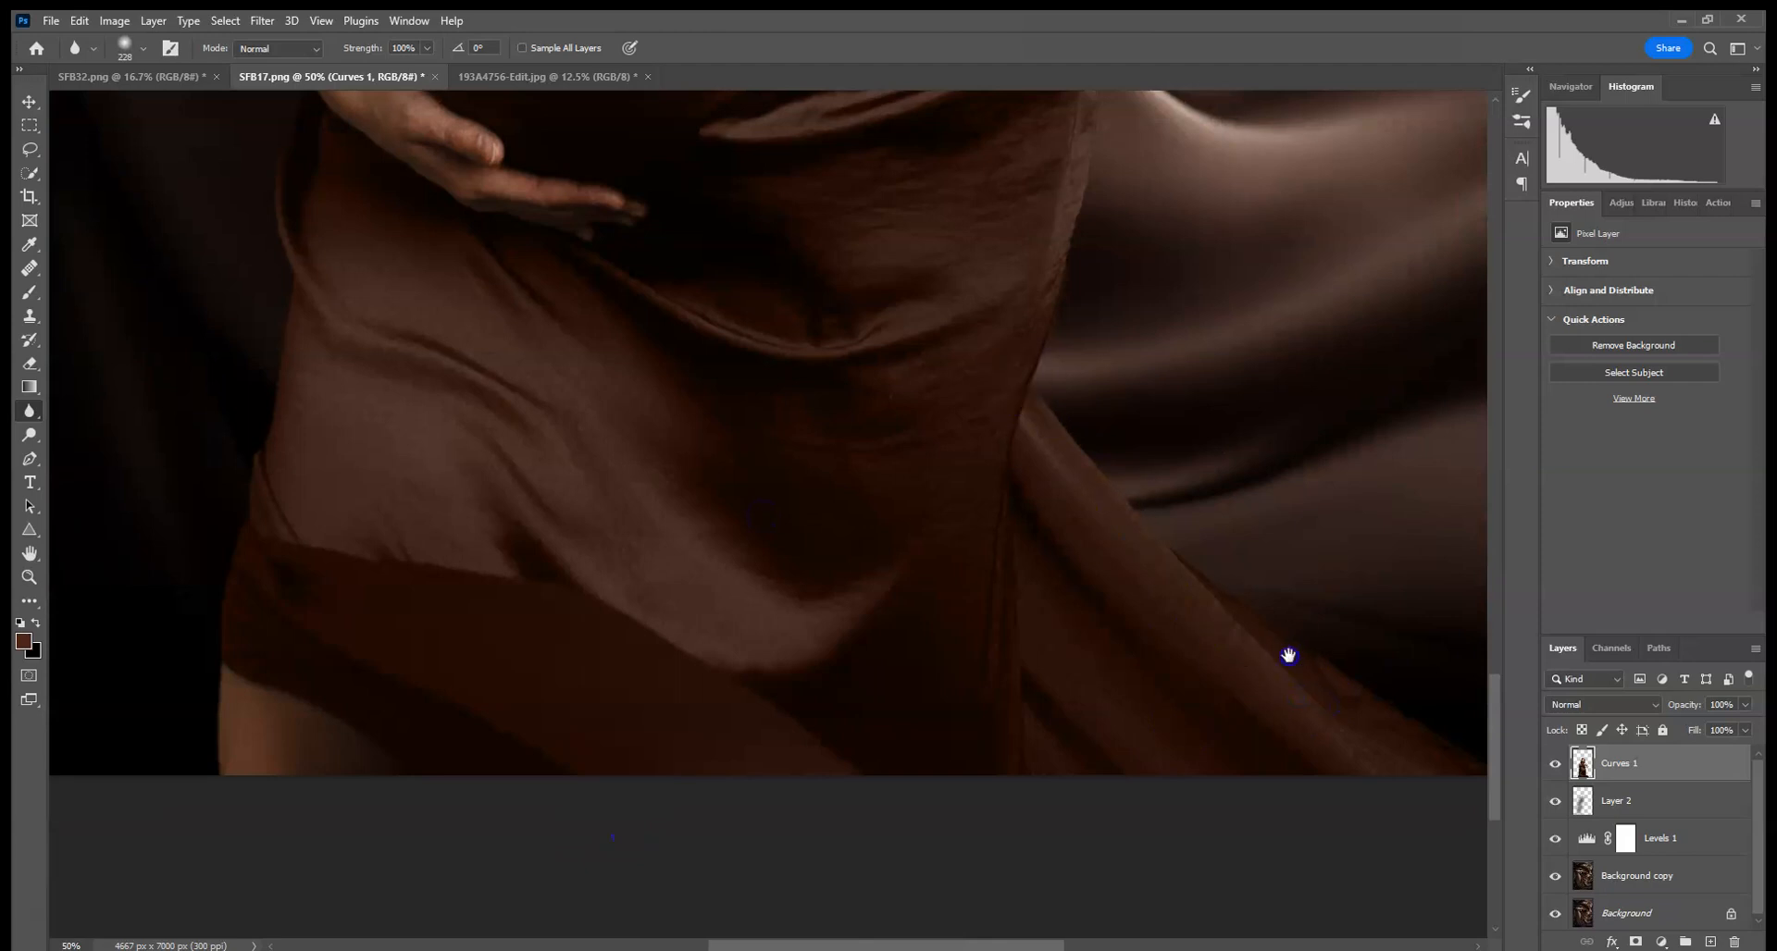
left_click_drag(1288, 655, 802, 440)
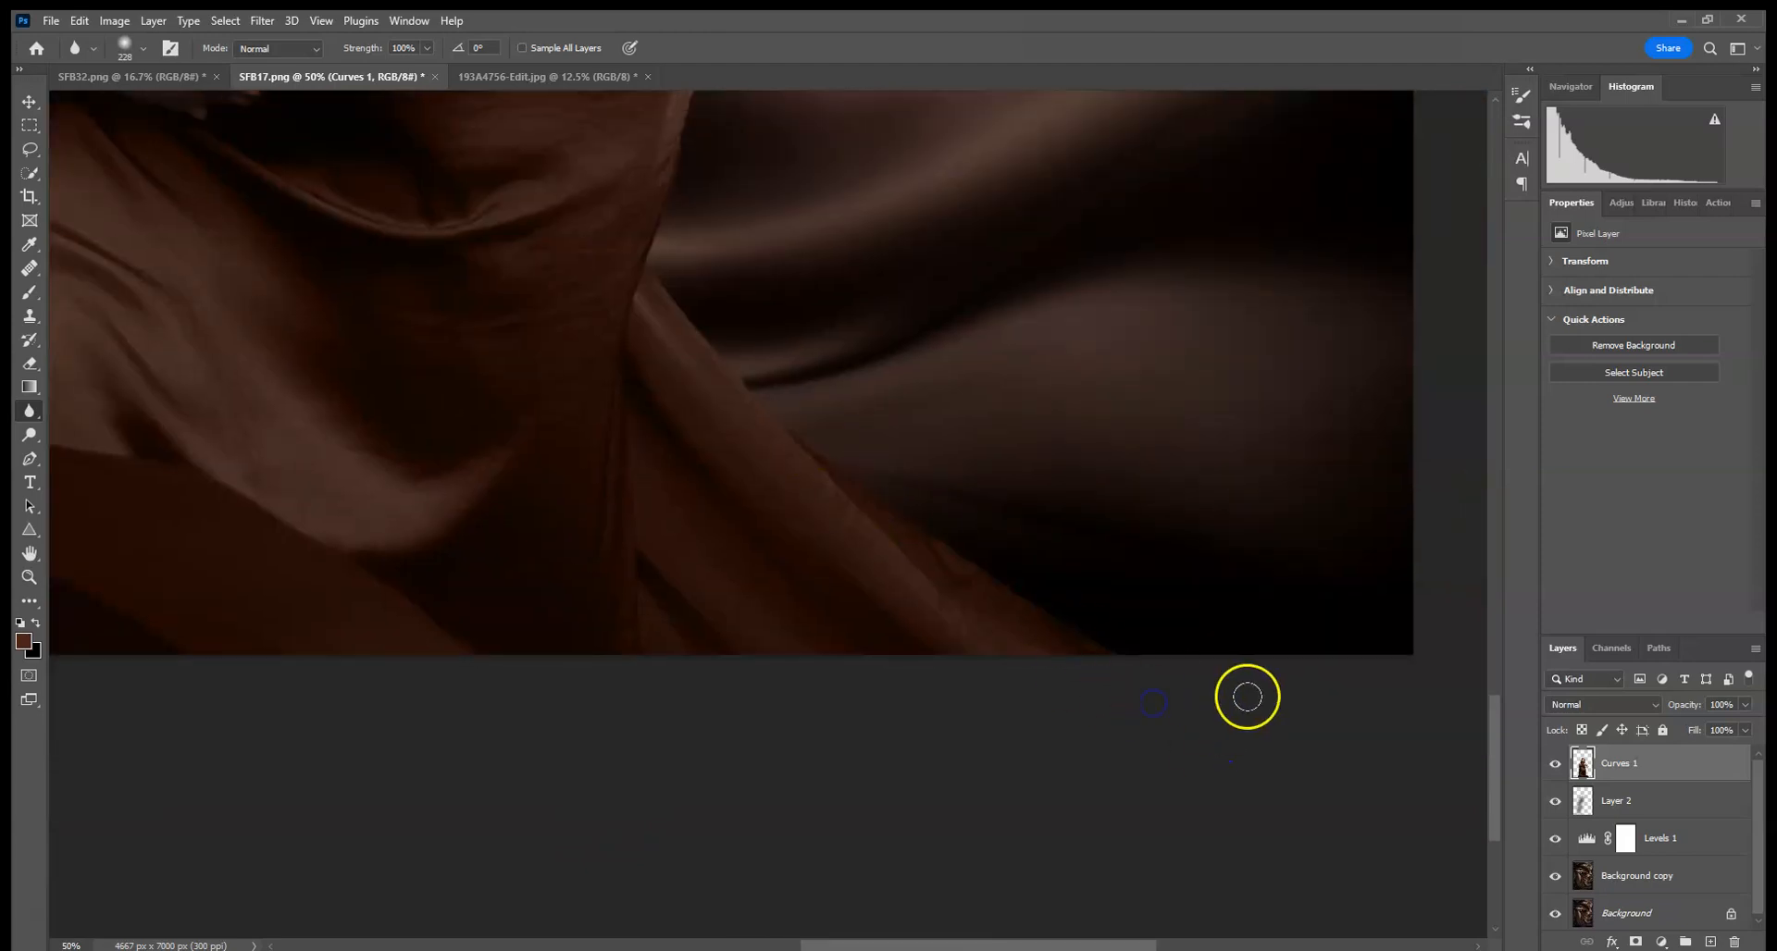
scroll(1159, 632, "up", 3)
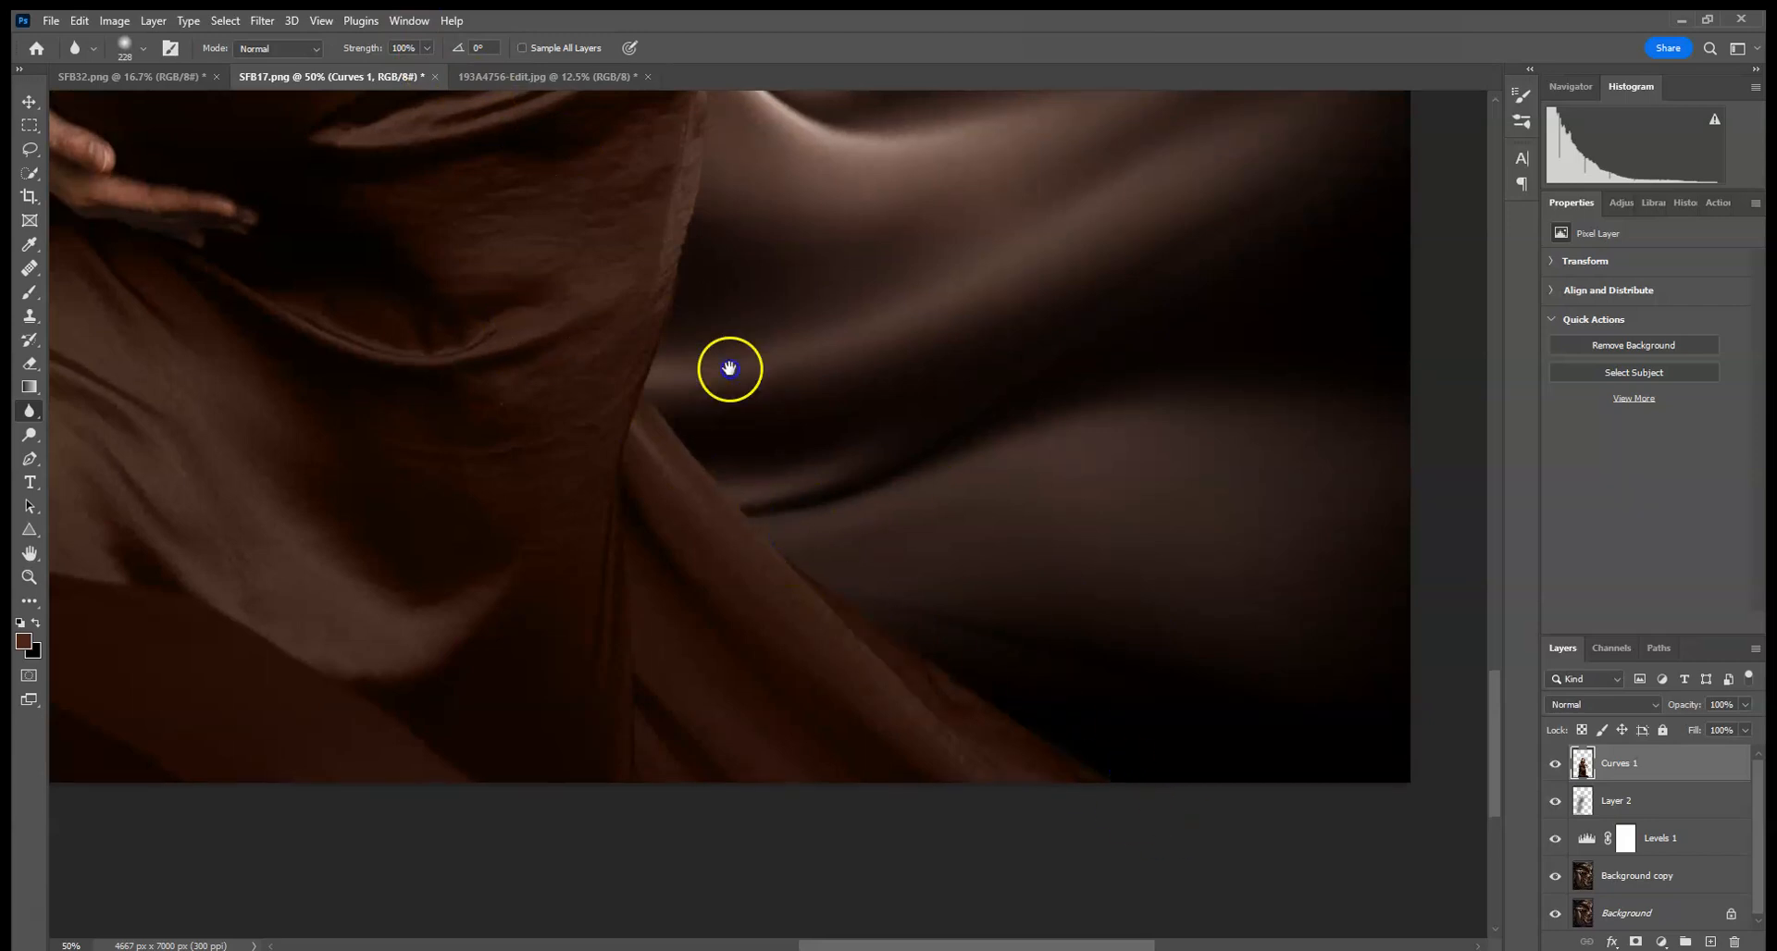
left_click_drag(726, 369, 774, 797)
left_click(832, 573)
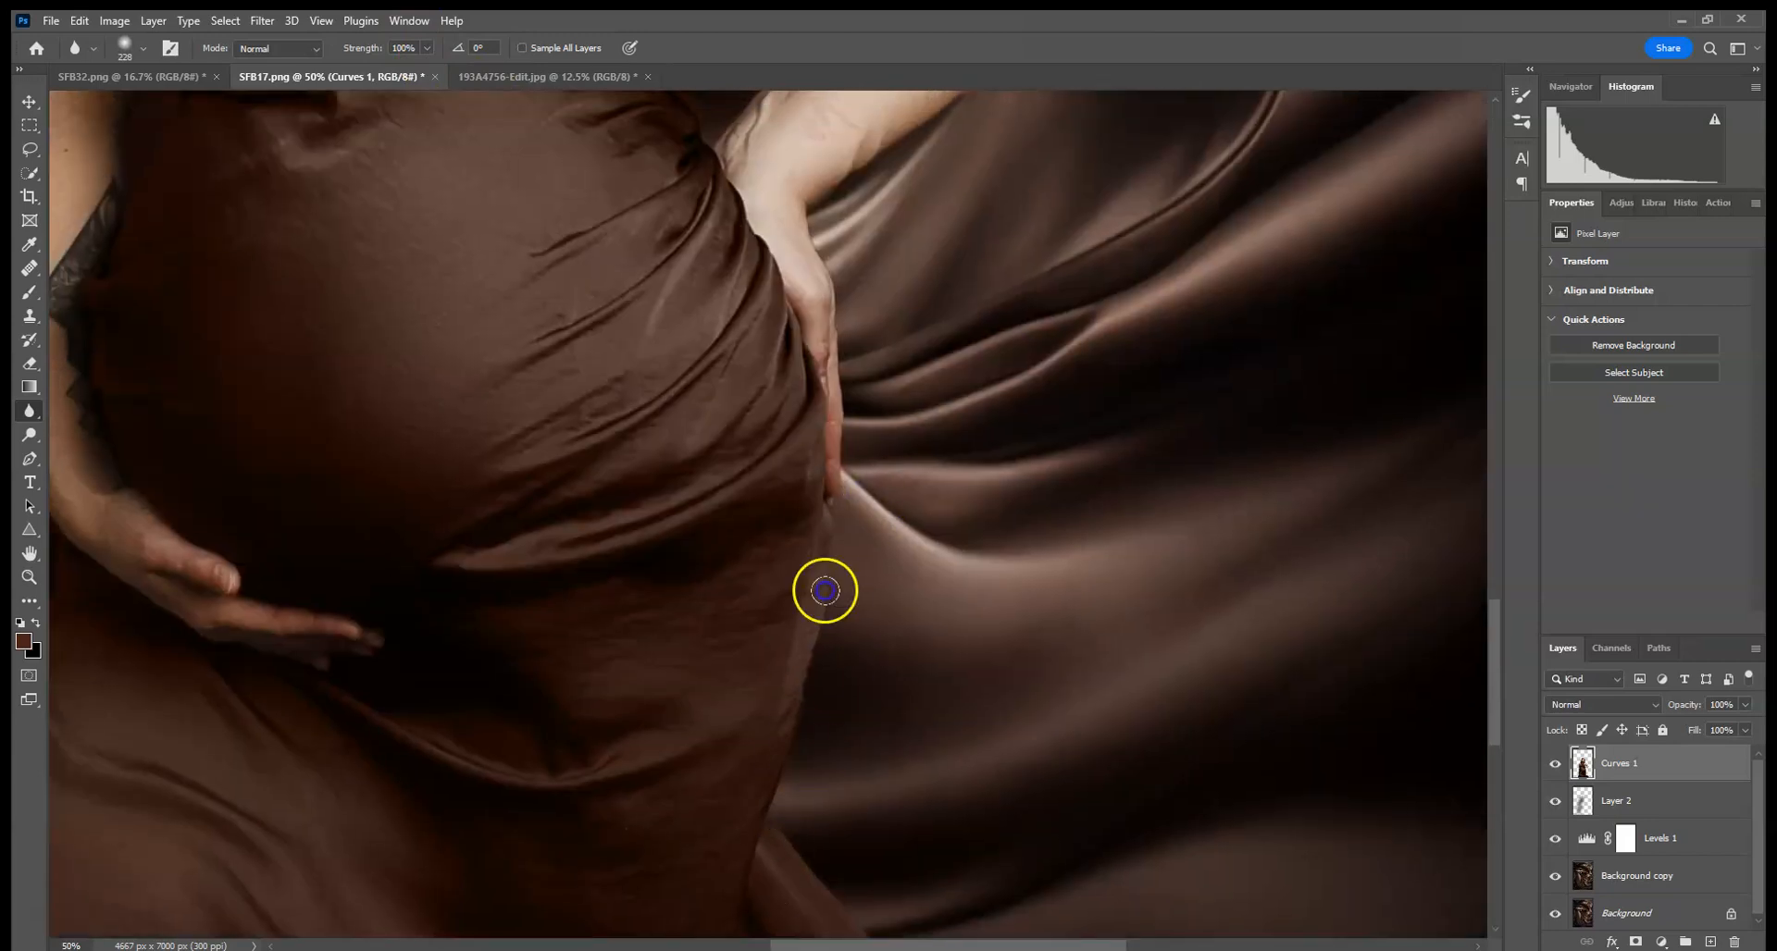
left_click_drag(880, 274, 864, 578)
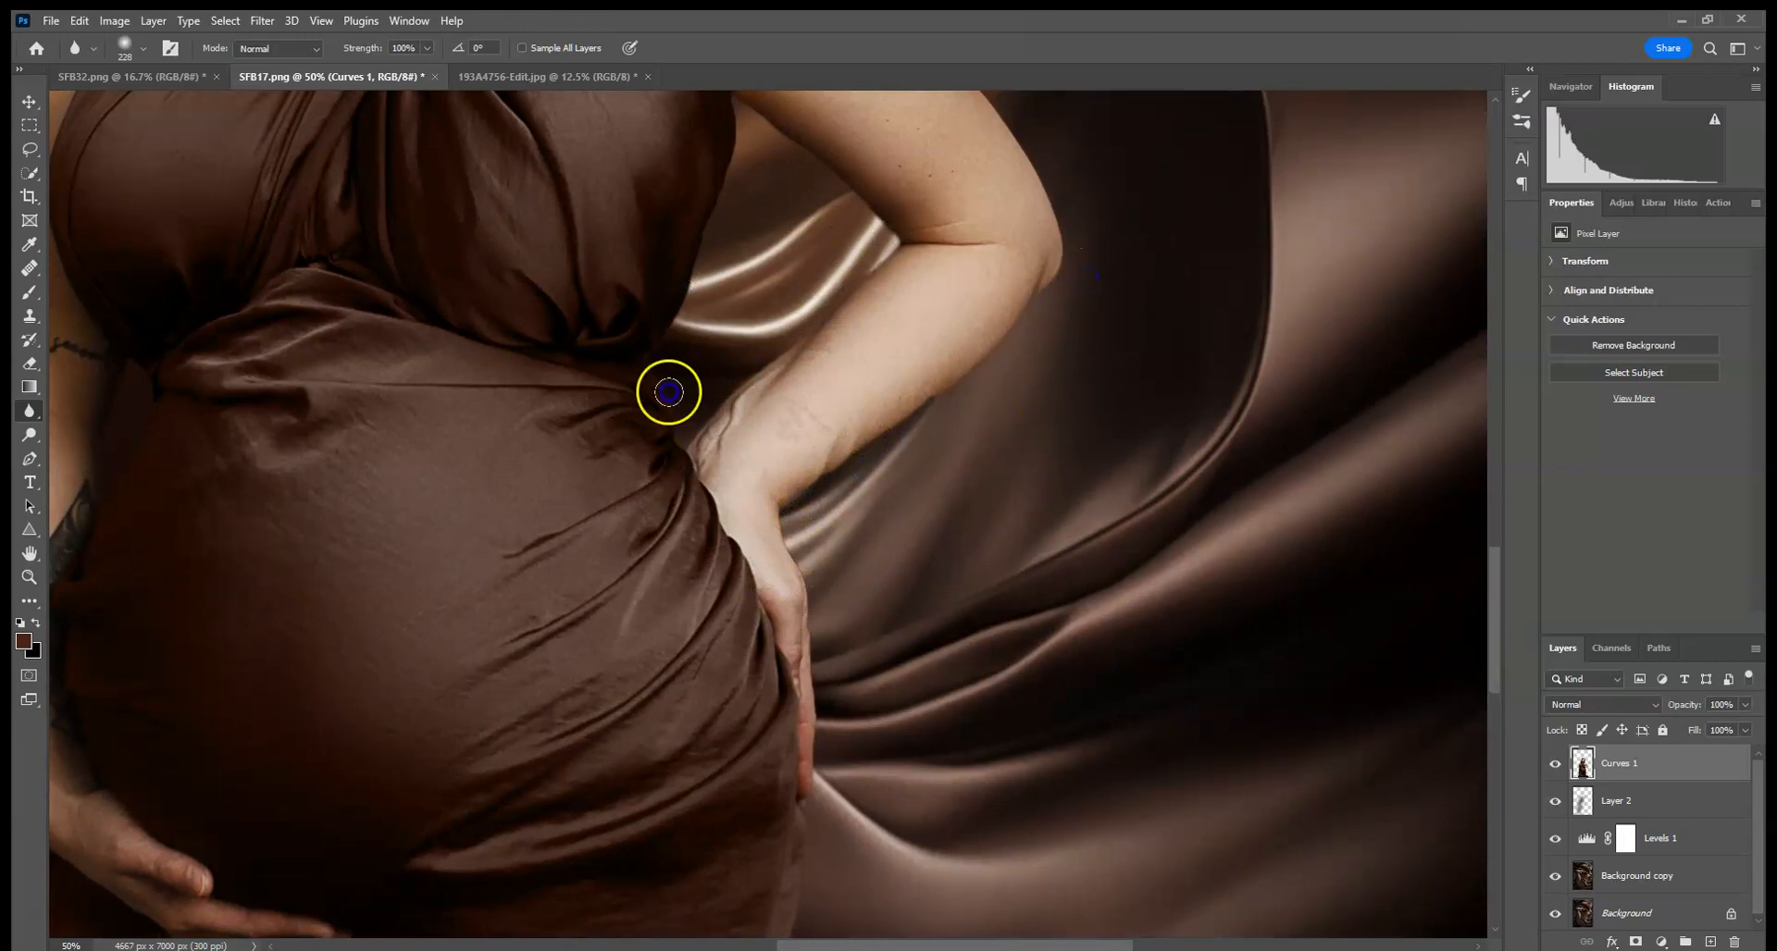
left_click_drag(903, 270, 782, 508)
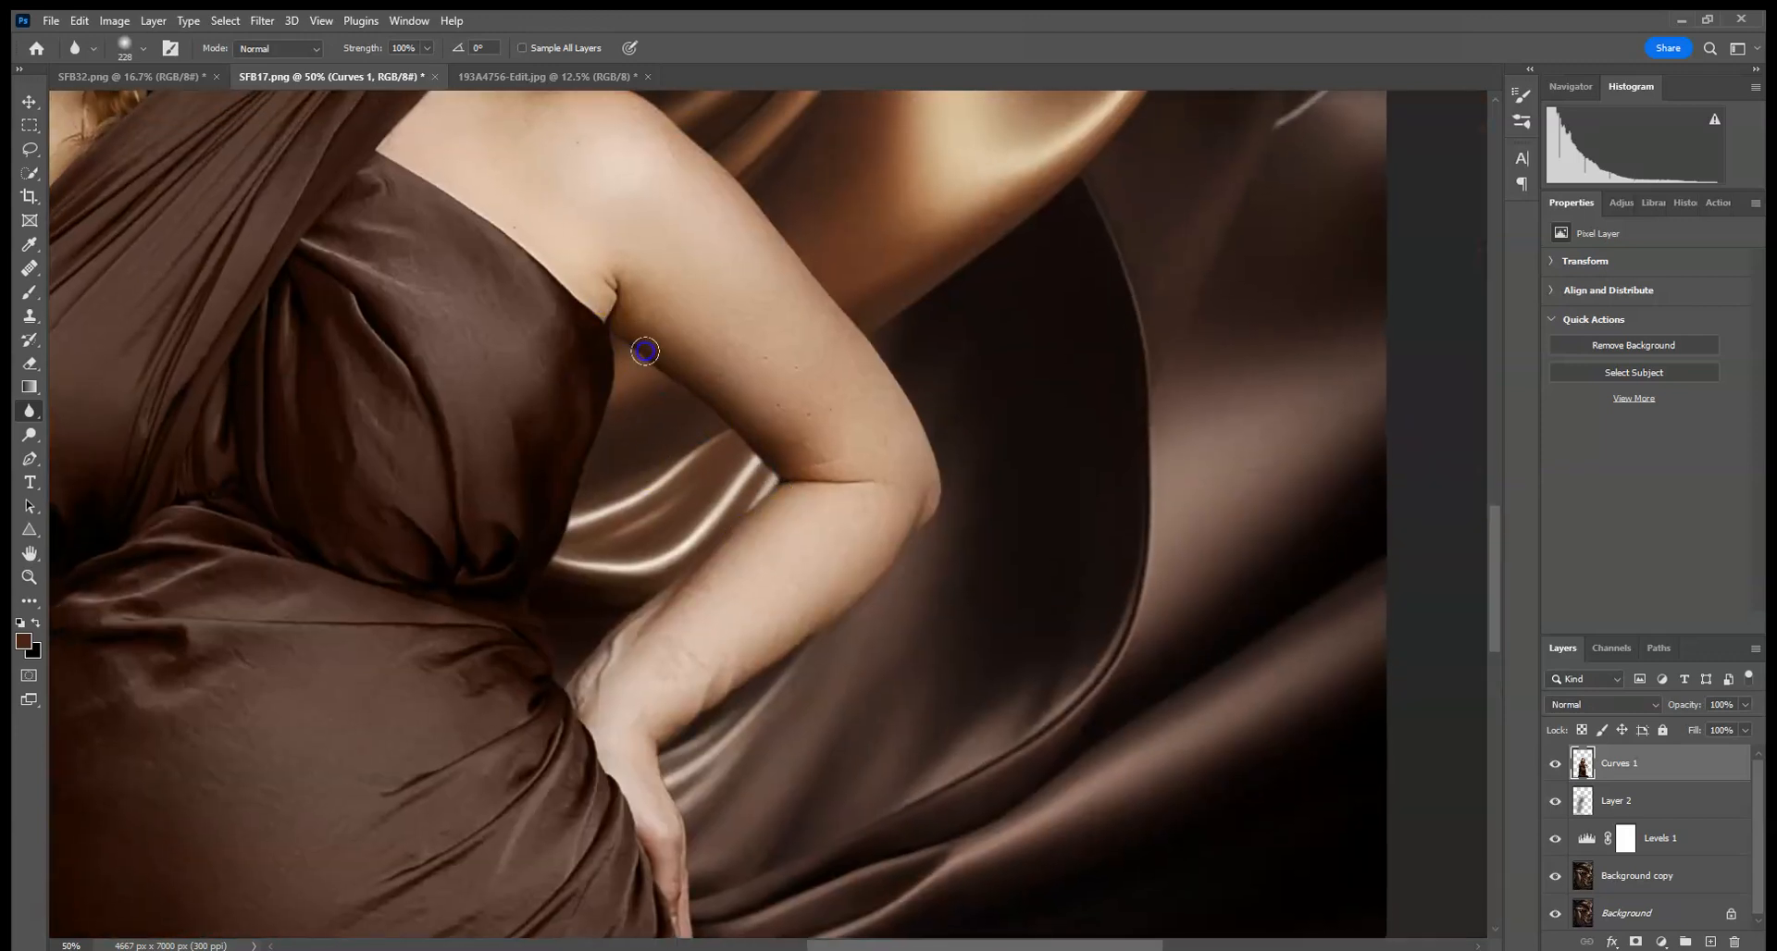
left_click_drag(755, 313, 821, 571)
mouse_move(1000, 752)
left_mouse_down()
mouse_move(892, 507)
mouse_move(968, 664)
mouse_move(835, 446)
mouse_move(646, 307)
left_mouse_up()
mouse_move(751, 281)
left_mouse_down()
mouse_move(817, 539)
mouse_move(835, 541)
left_mouse_up()
left_click_drag(738, 508, 775, 431)
mouse_move(746, 305)
left_mouse_down()
mouse_move(727, 311)
mouse_move(718, 269)
left_mouse_up()
left_click_drag(772, 320, 803, 487)
left_click_drag(730, 276, 759, 357)
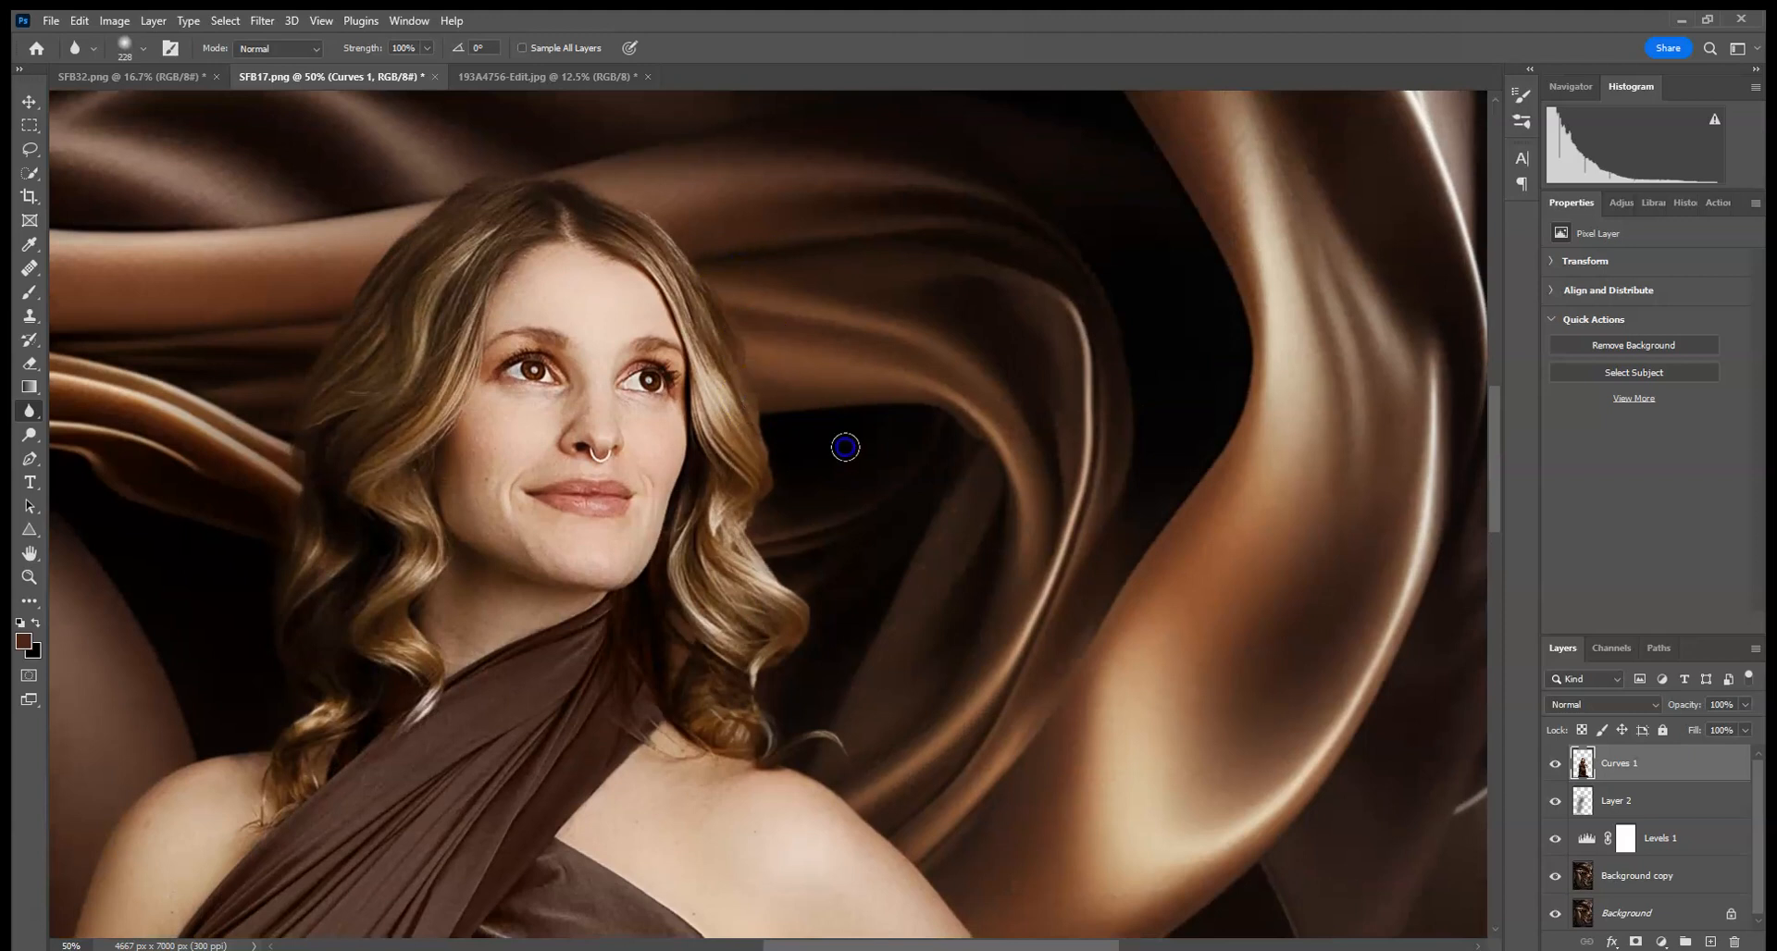
- Add a new layer set to Multiply and clip it to the woman layer
key("ctrl+0")
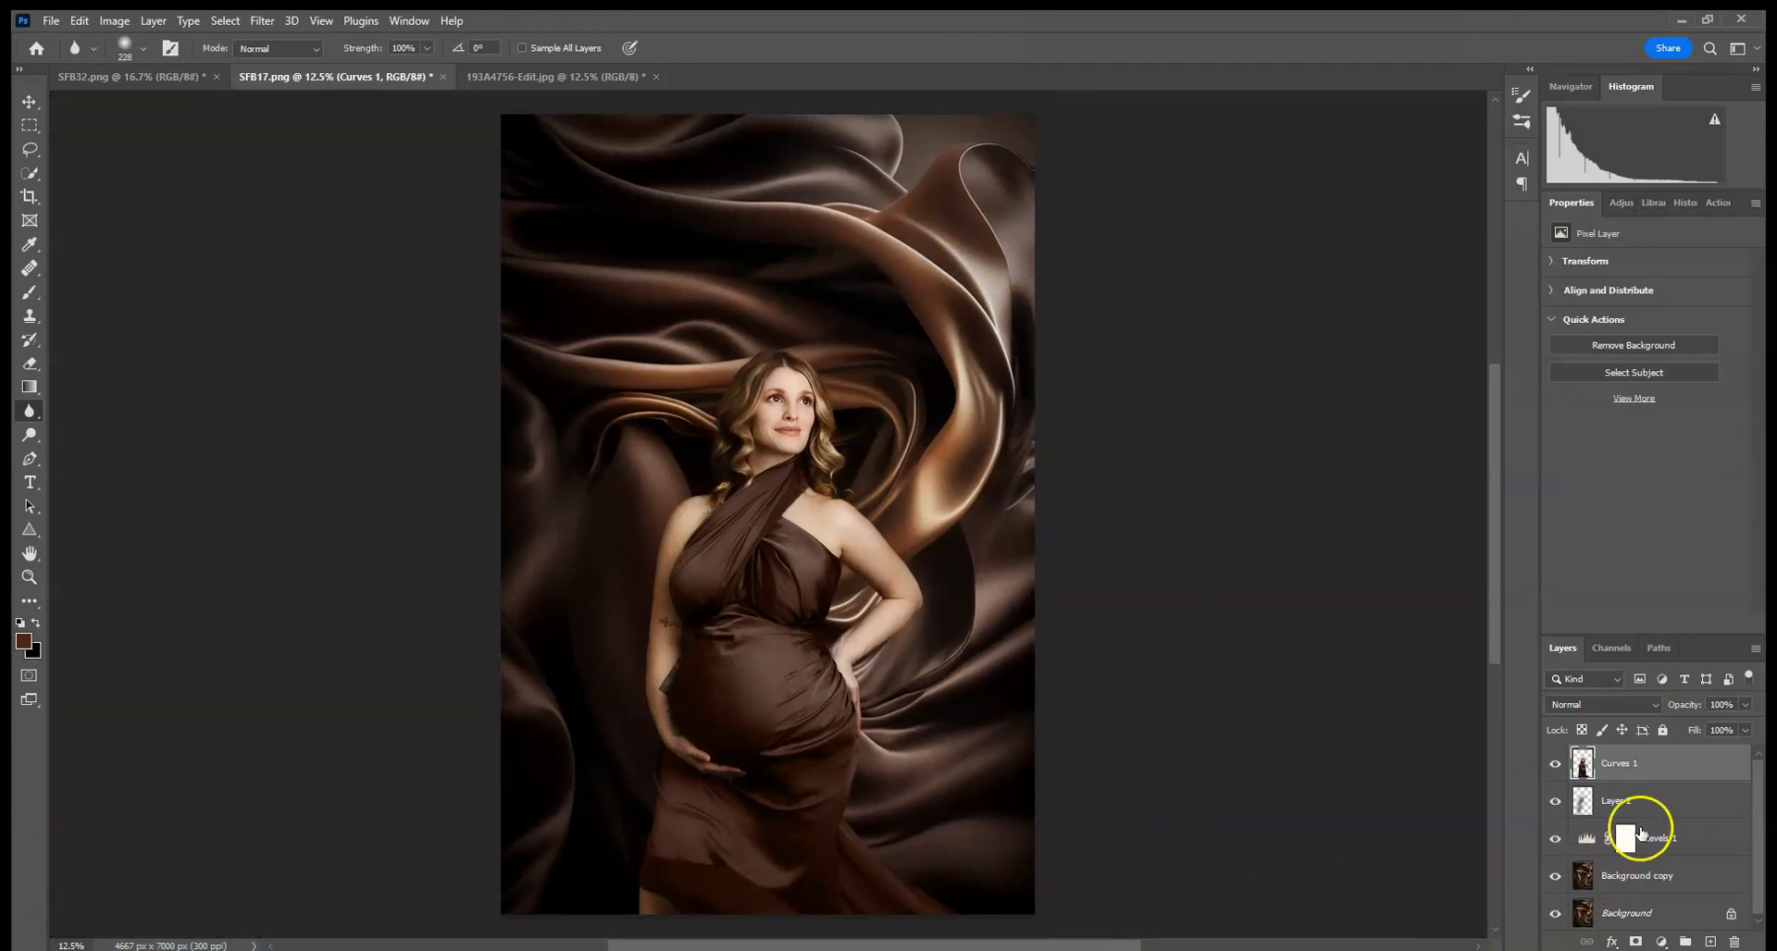
left_click(1710, 941)
left_click(1607, 715)
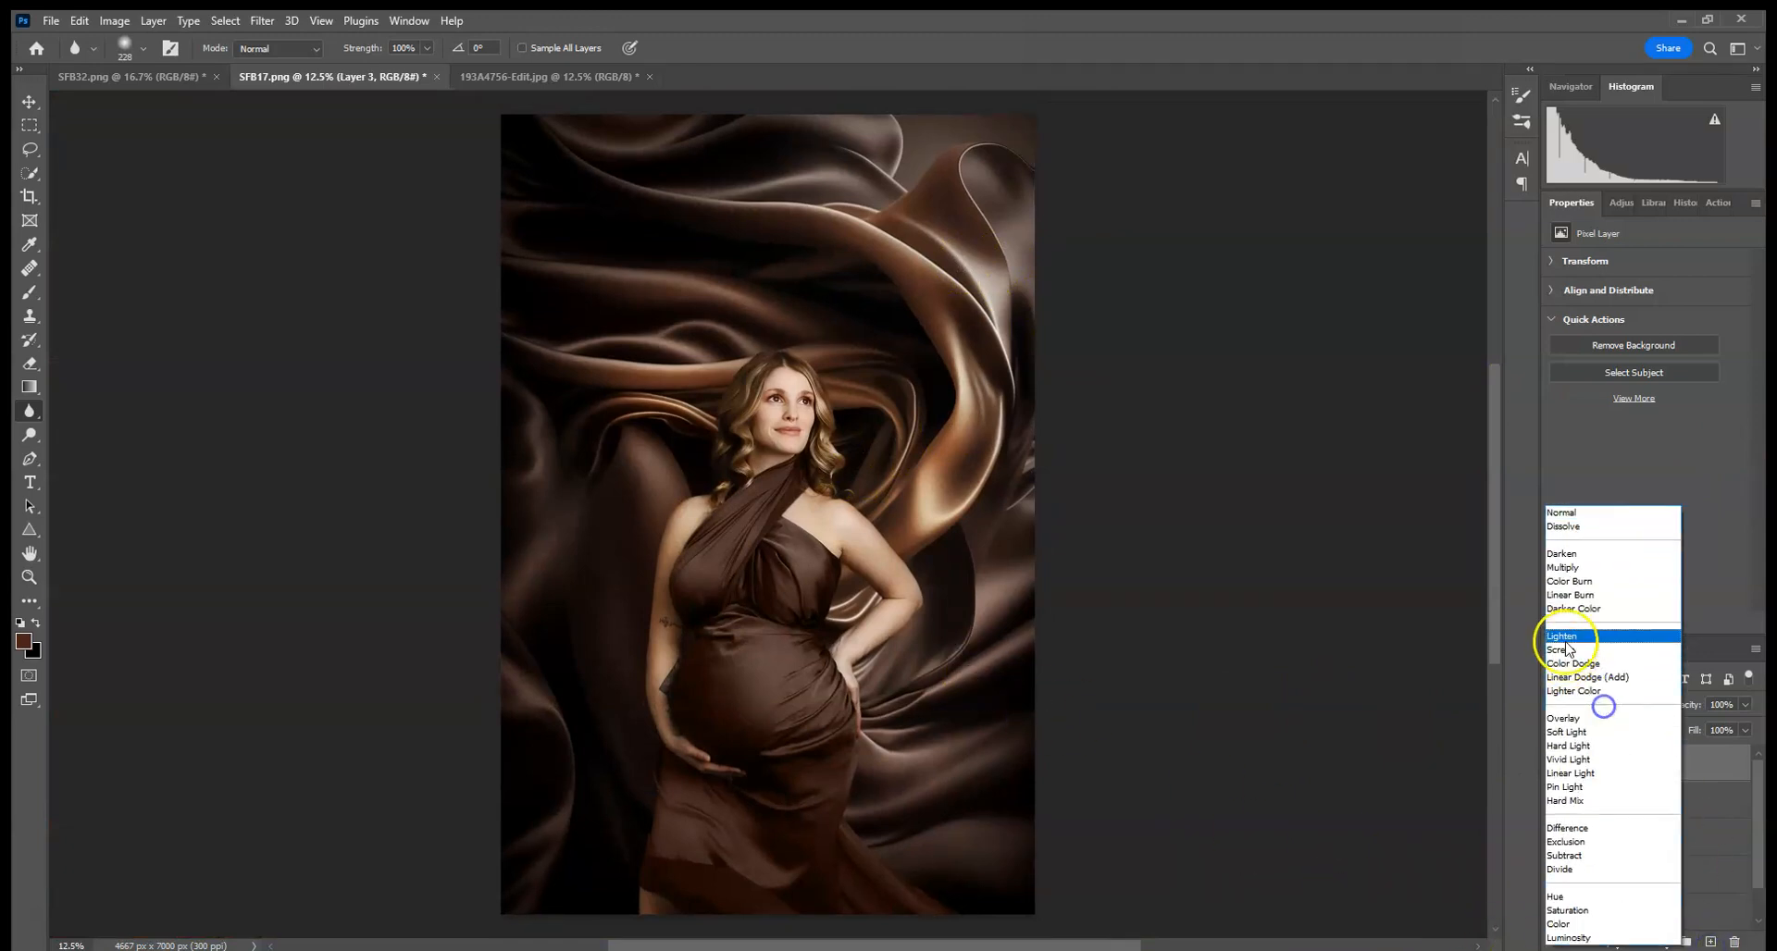
left_click(1580, 573)
right_click(1641, 773)
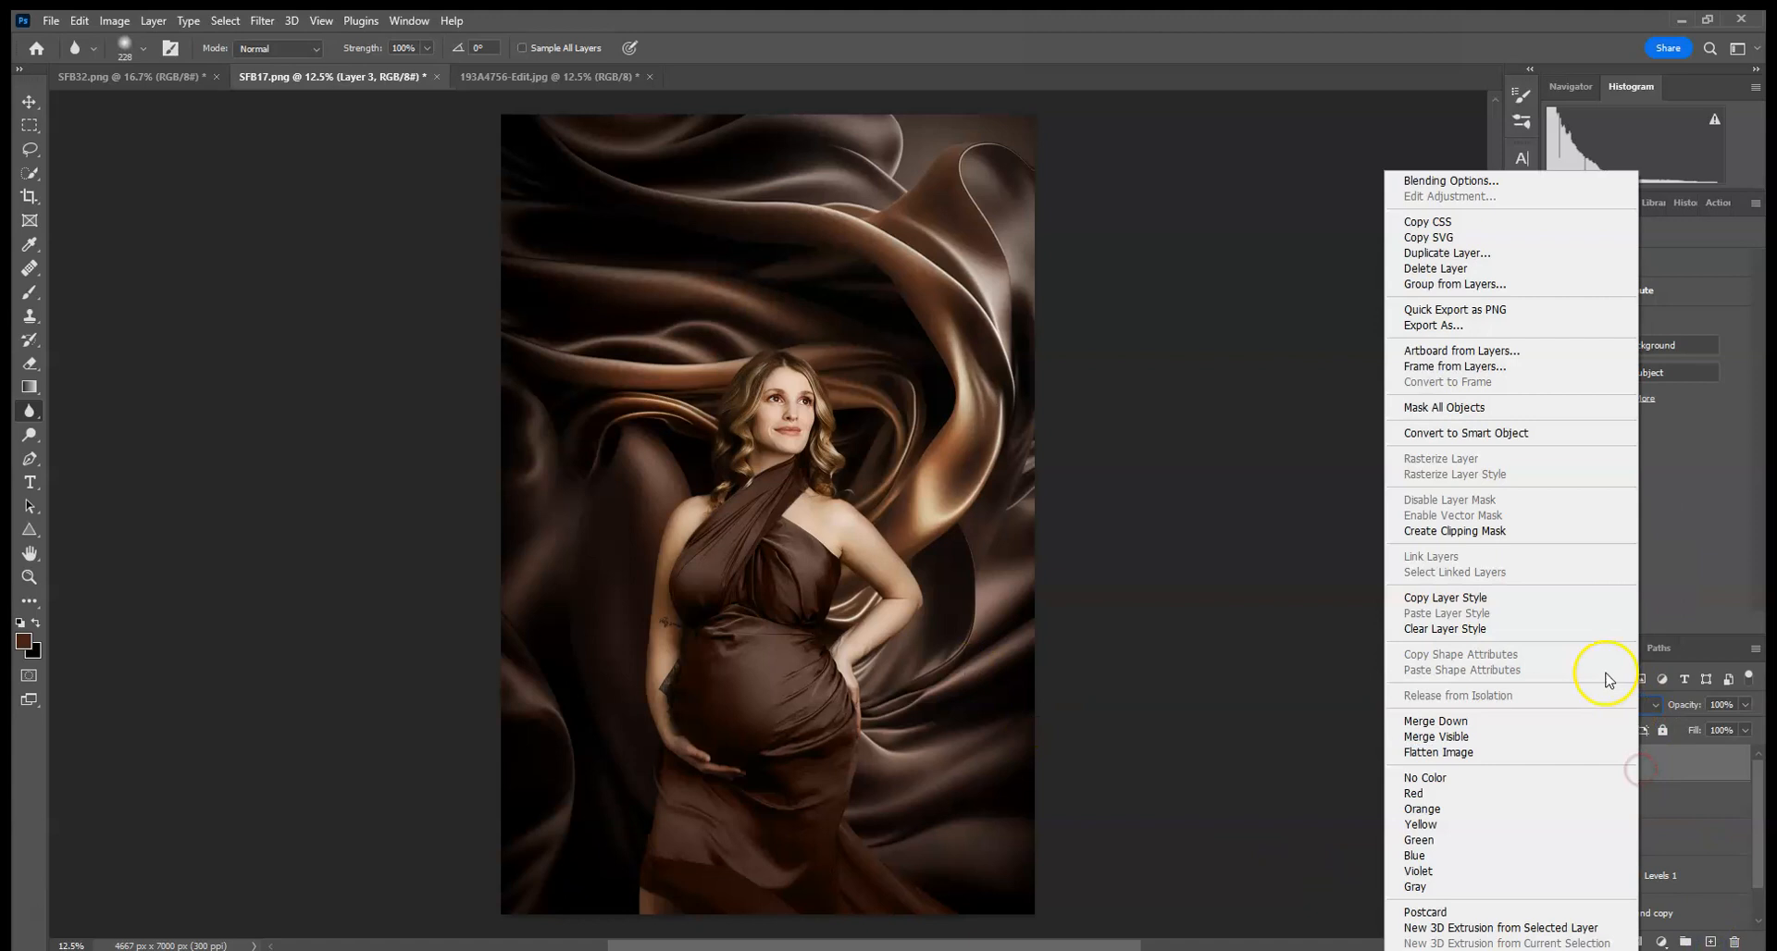
left_click(1544, 526)
- Sample dark brown colours from the backdrop with the Brush tool at 20% opacity
left_click(30, 291)
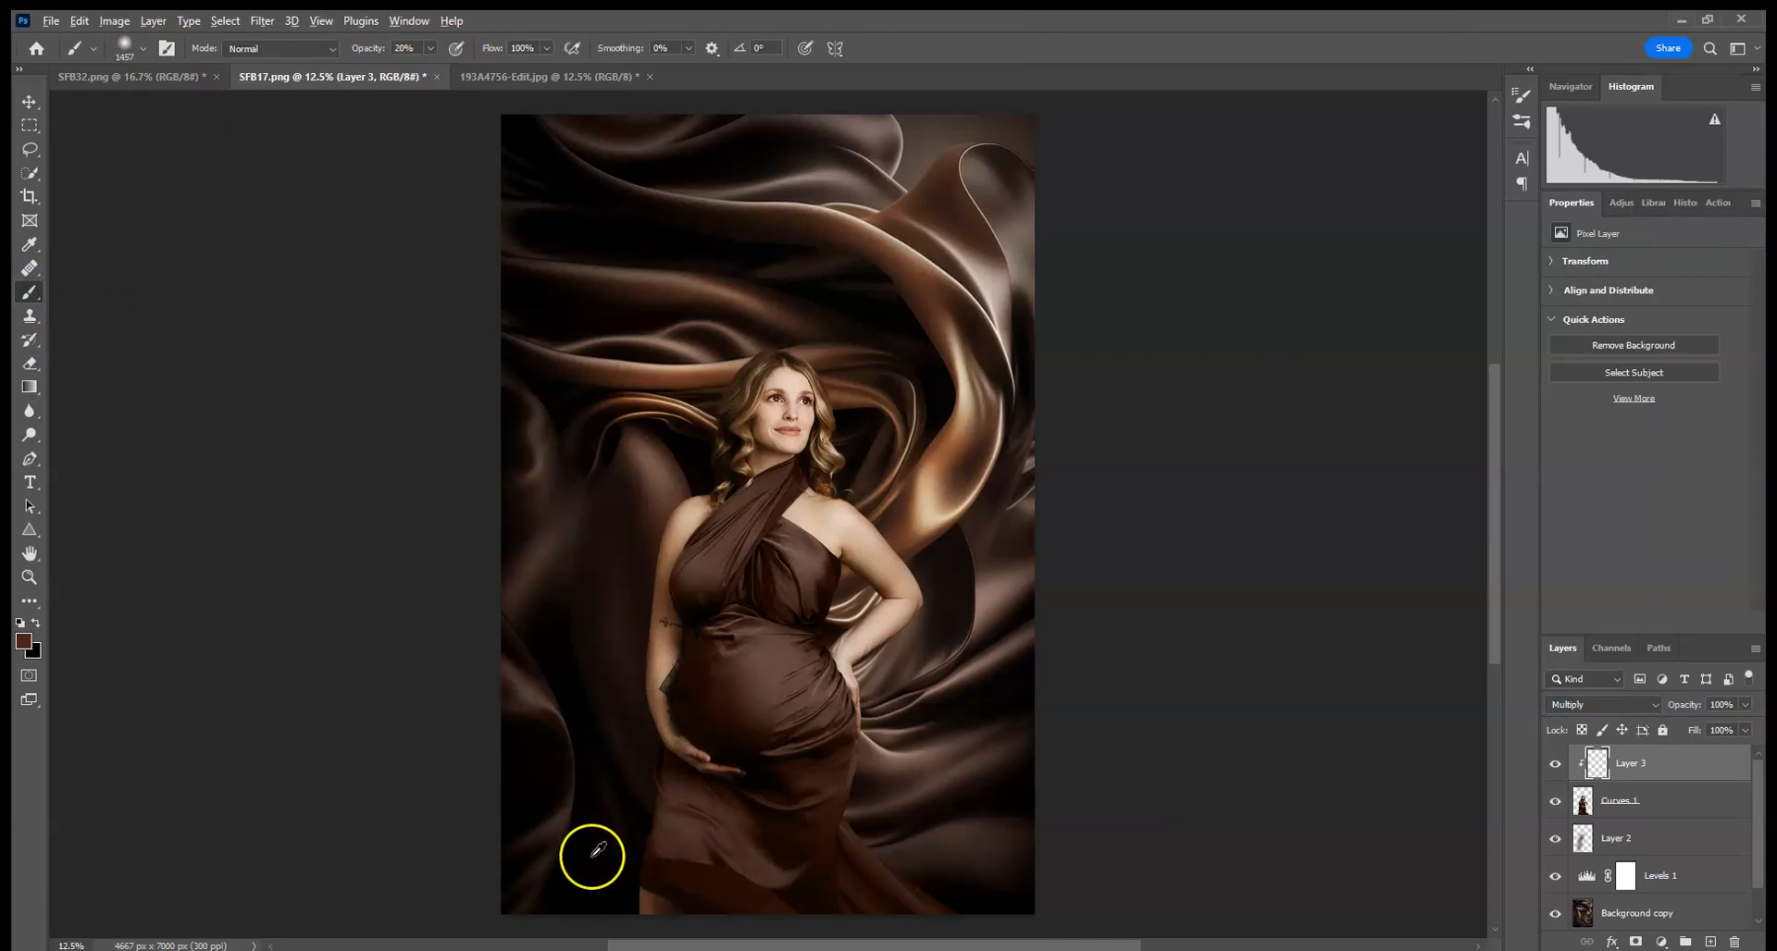
left_click(634, 820)
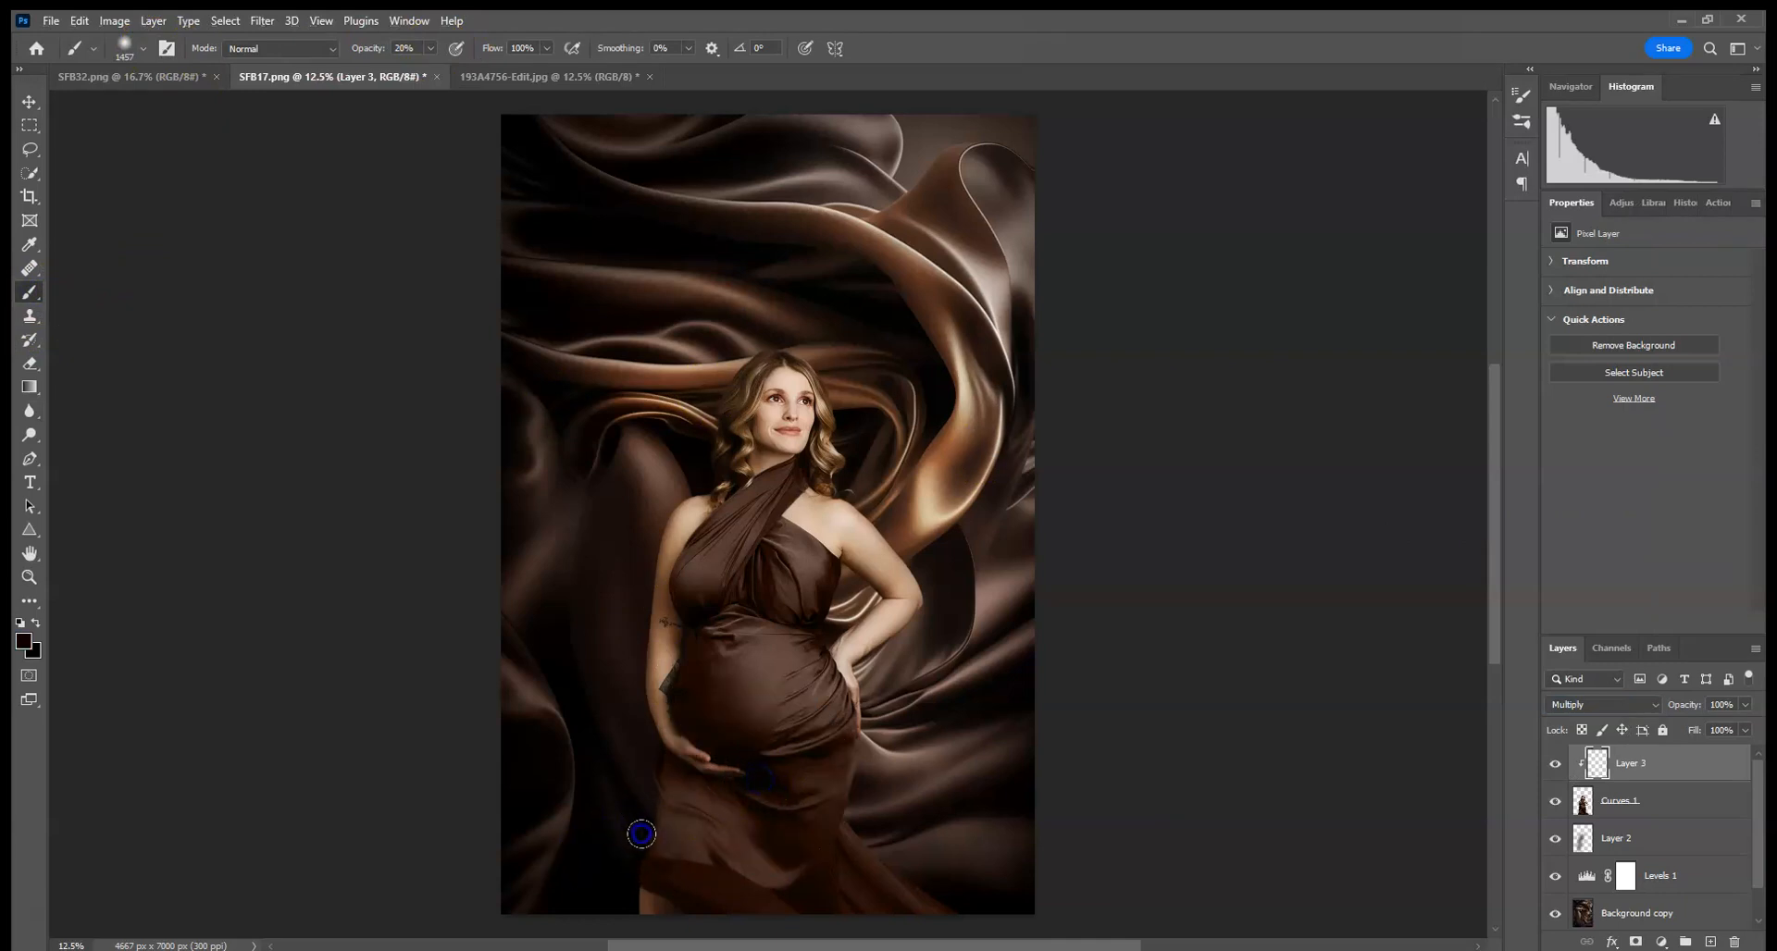
left_click(611, 775, "alt")
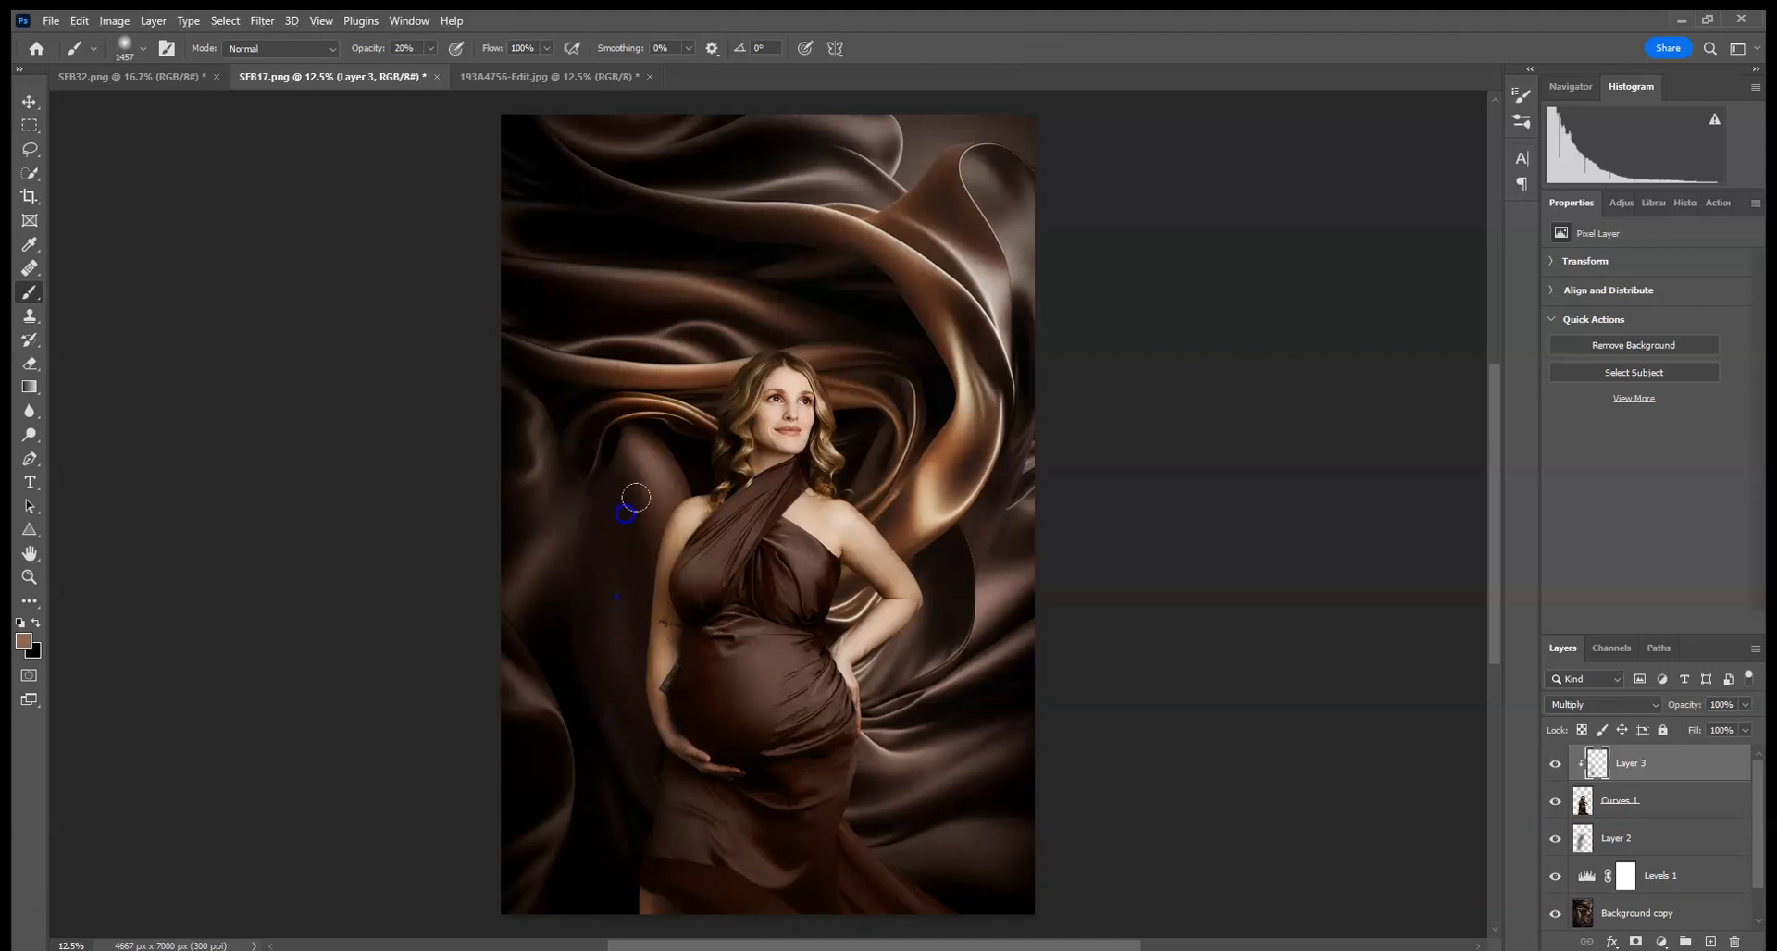
left_click(664, 458)
left_click(730, 451, "alt")
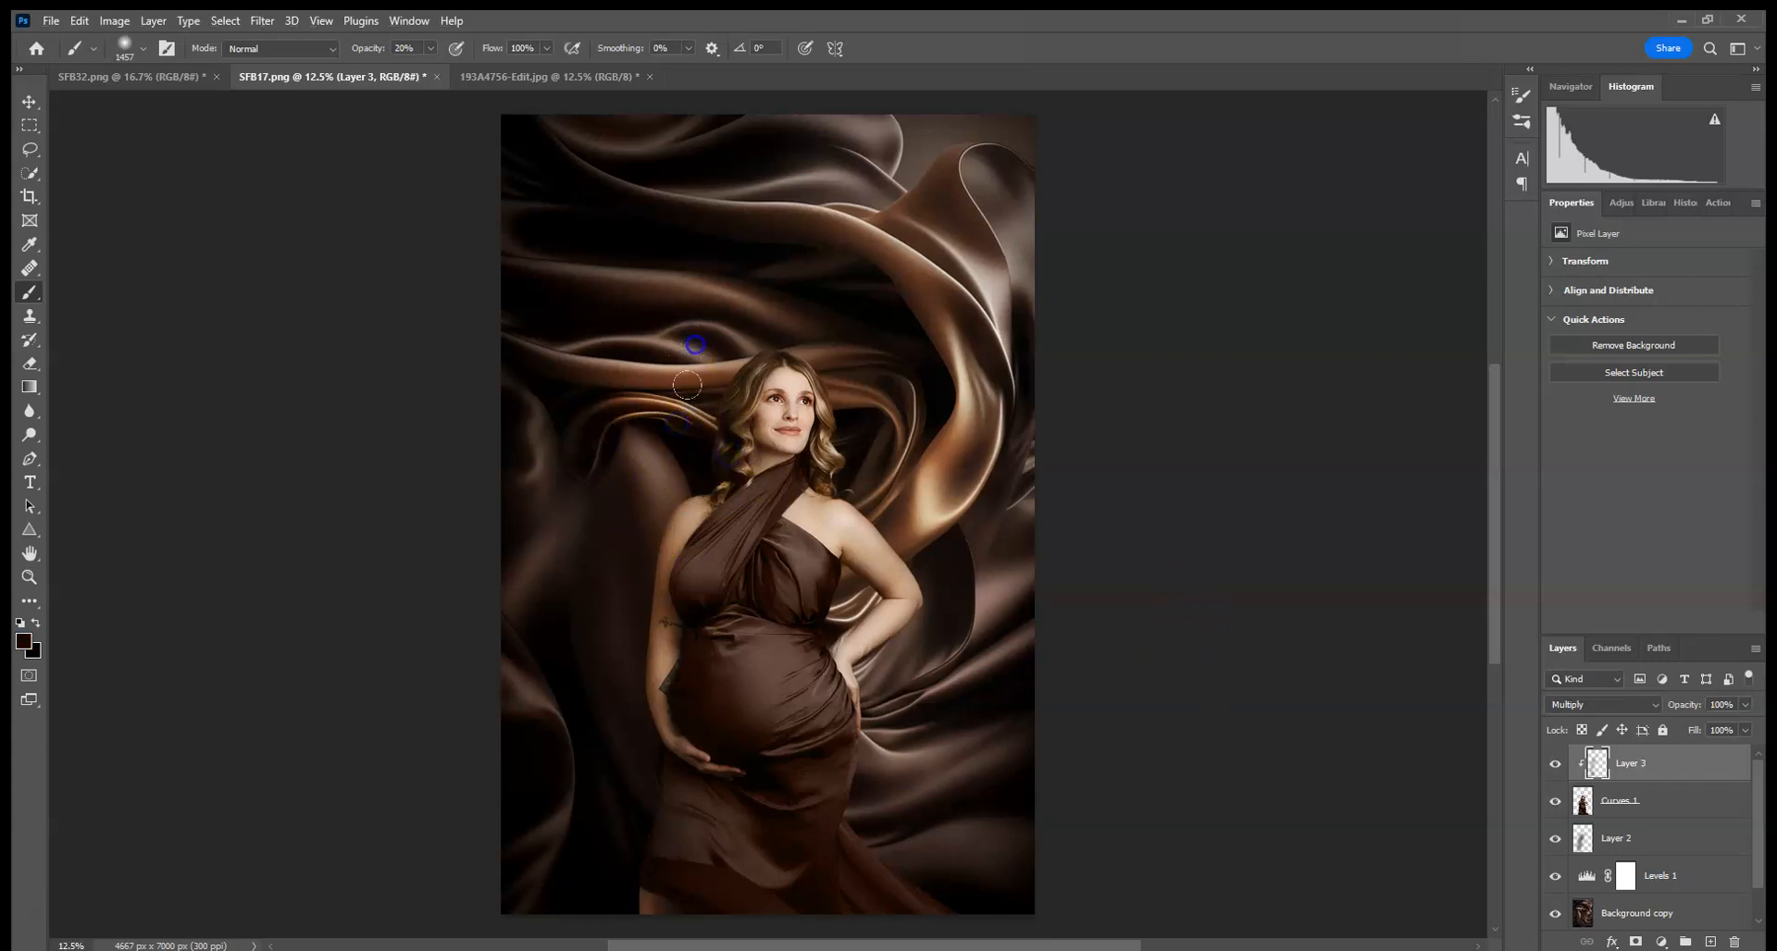
- Add a layer mask to Layer 3
left_click(82, 24)
left_click(139, 40)
left_click(1636, 941)
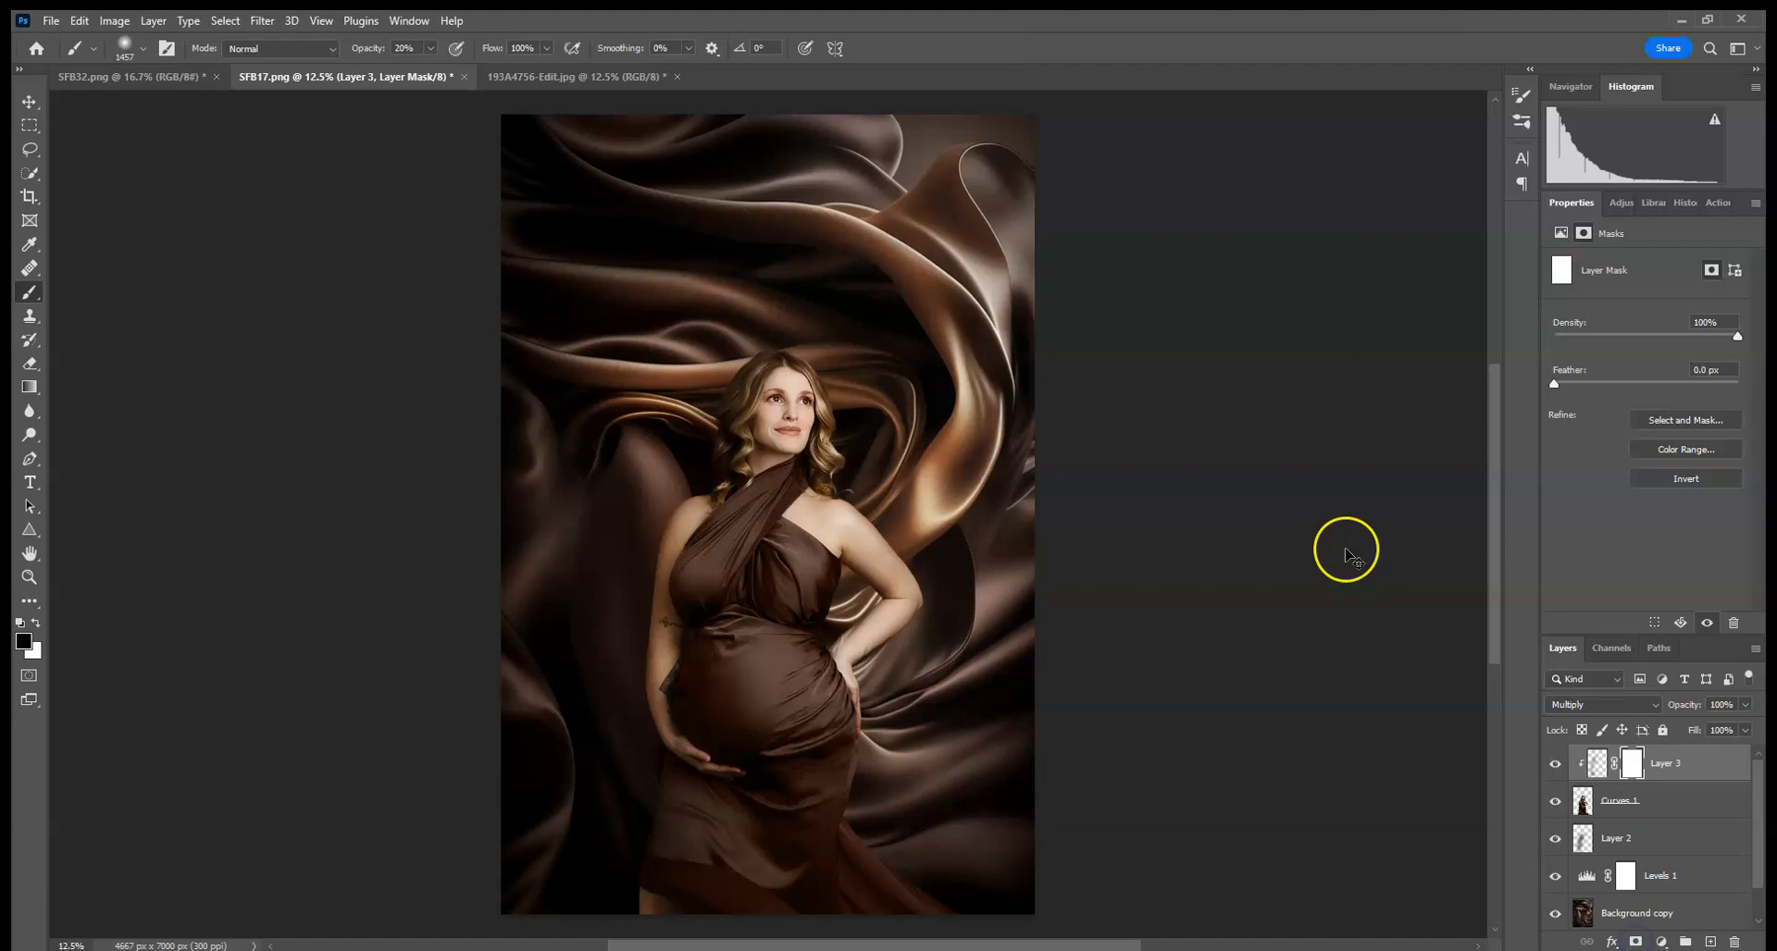
- Set the brush to 100% opacity and 432 px, and paint black on Layer 3's mask beside the woman's shoulder
key("ctrl+plus")
key("ctrl+plus")
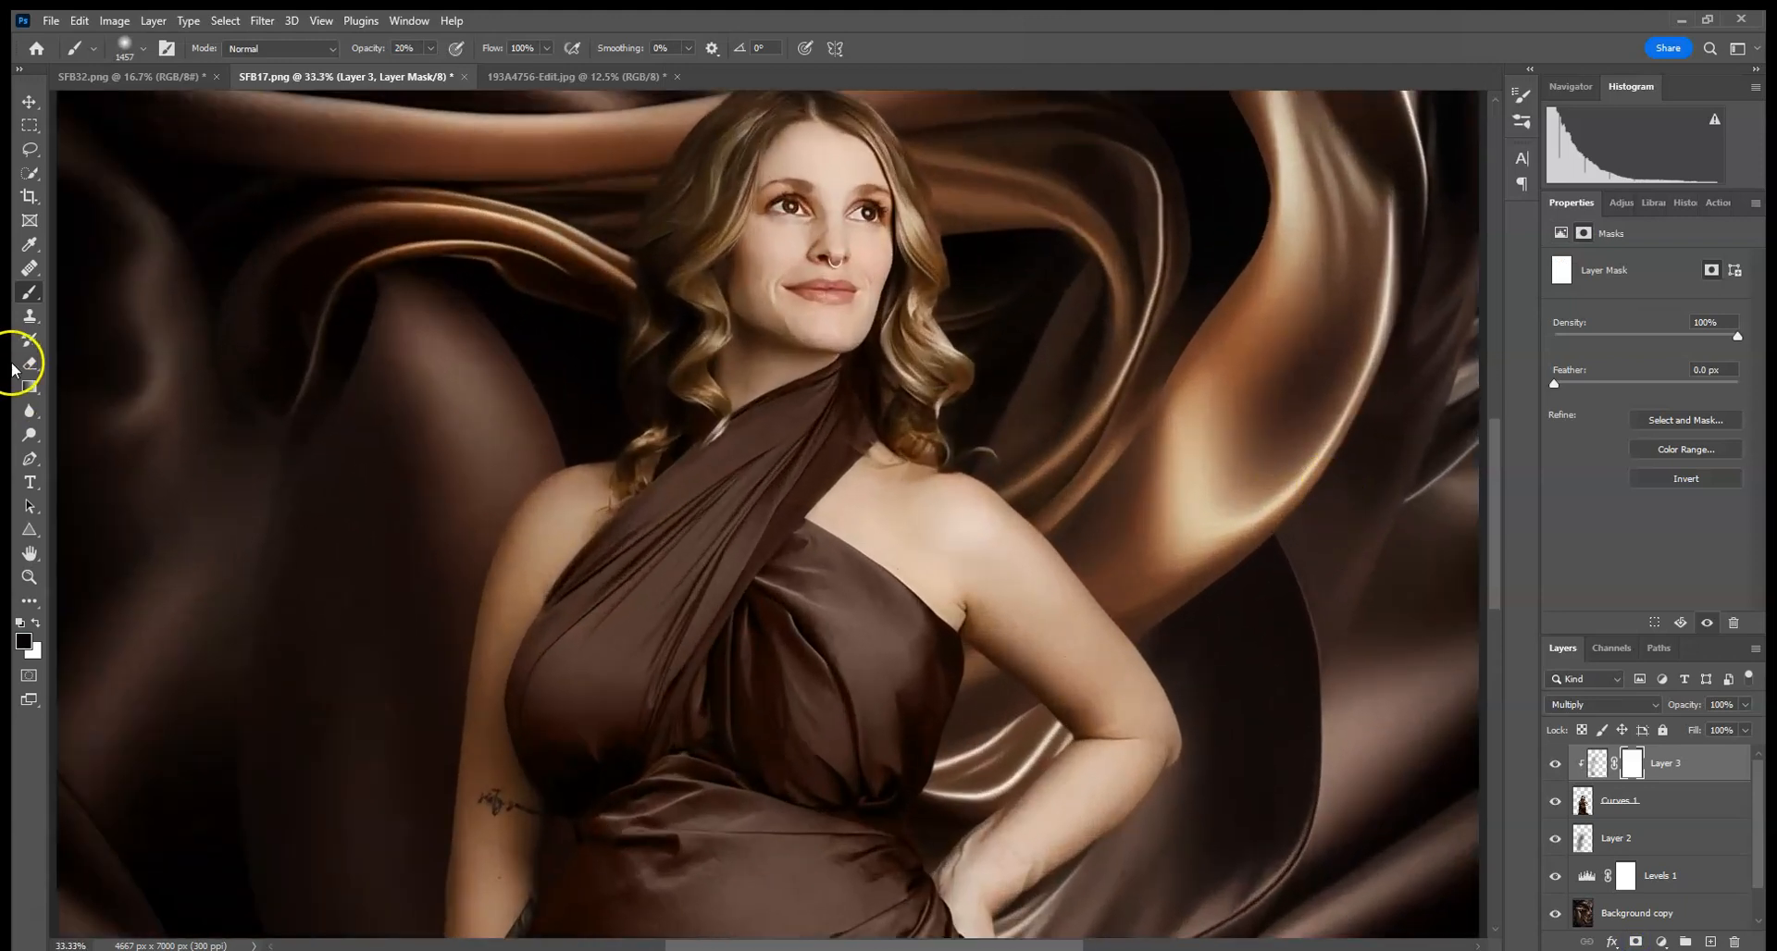
left_click(143, 48)
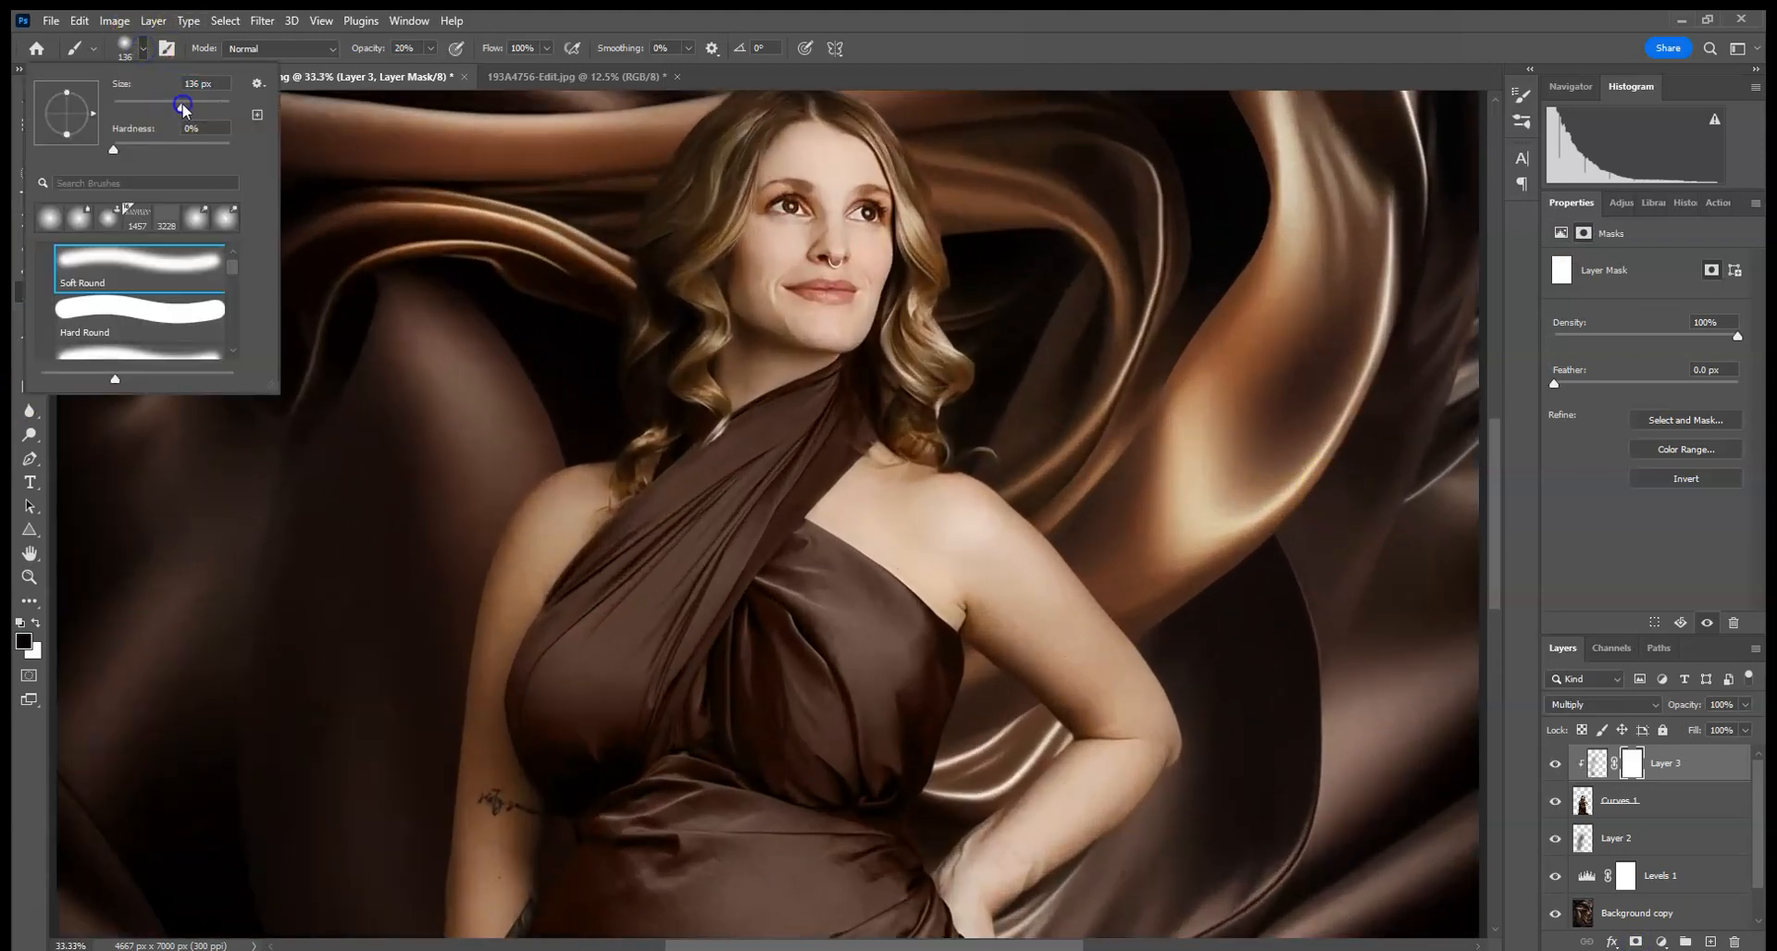
left_click(431, 47)
left_click_drag(431, 69, 504, 68)
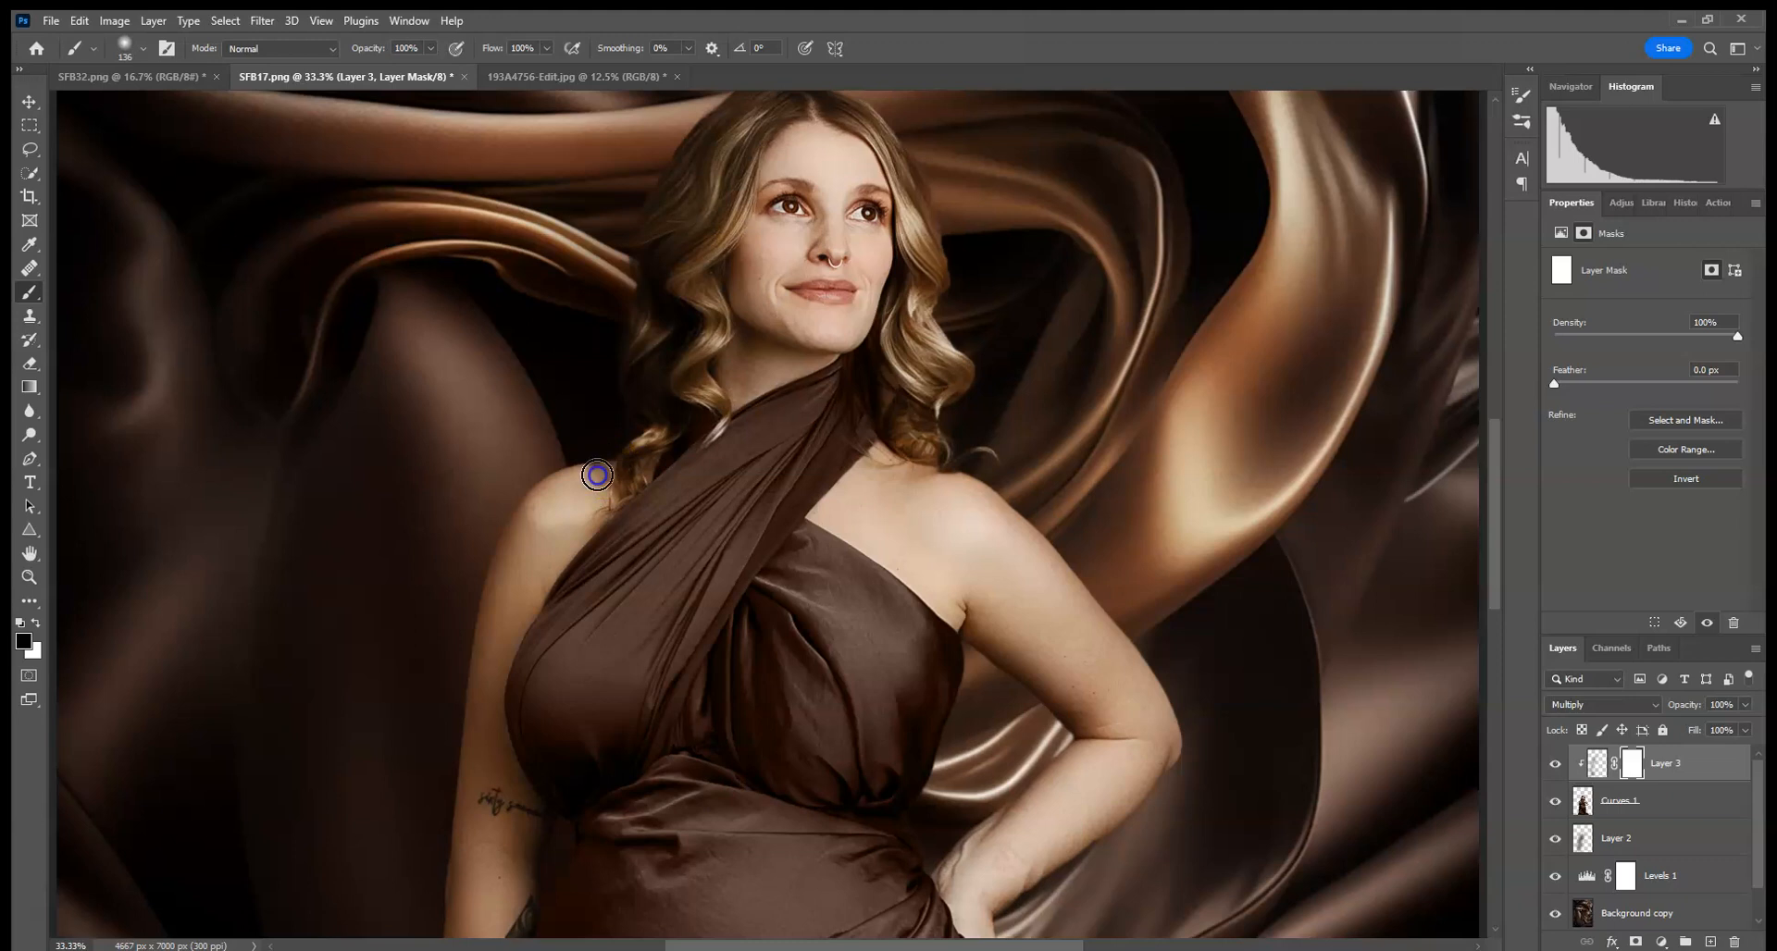
left_click(143, 48)
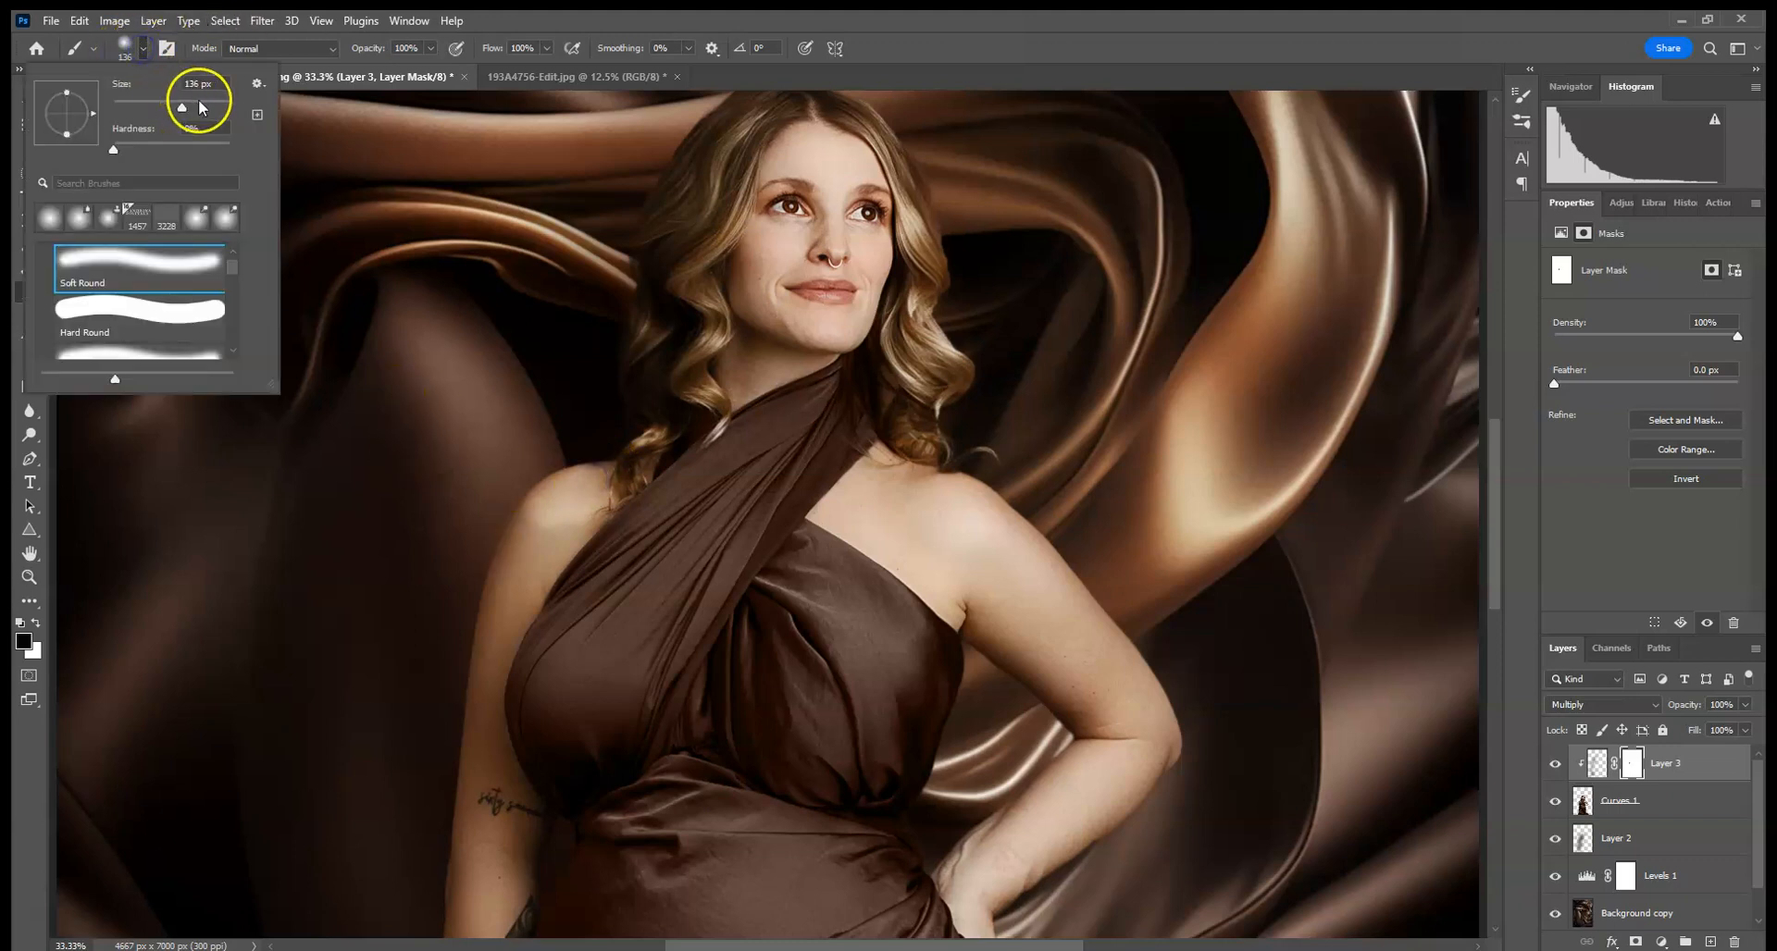
left_click(222, 103)
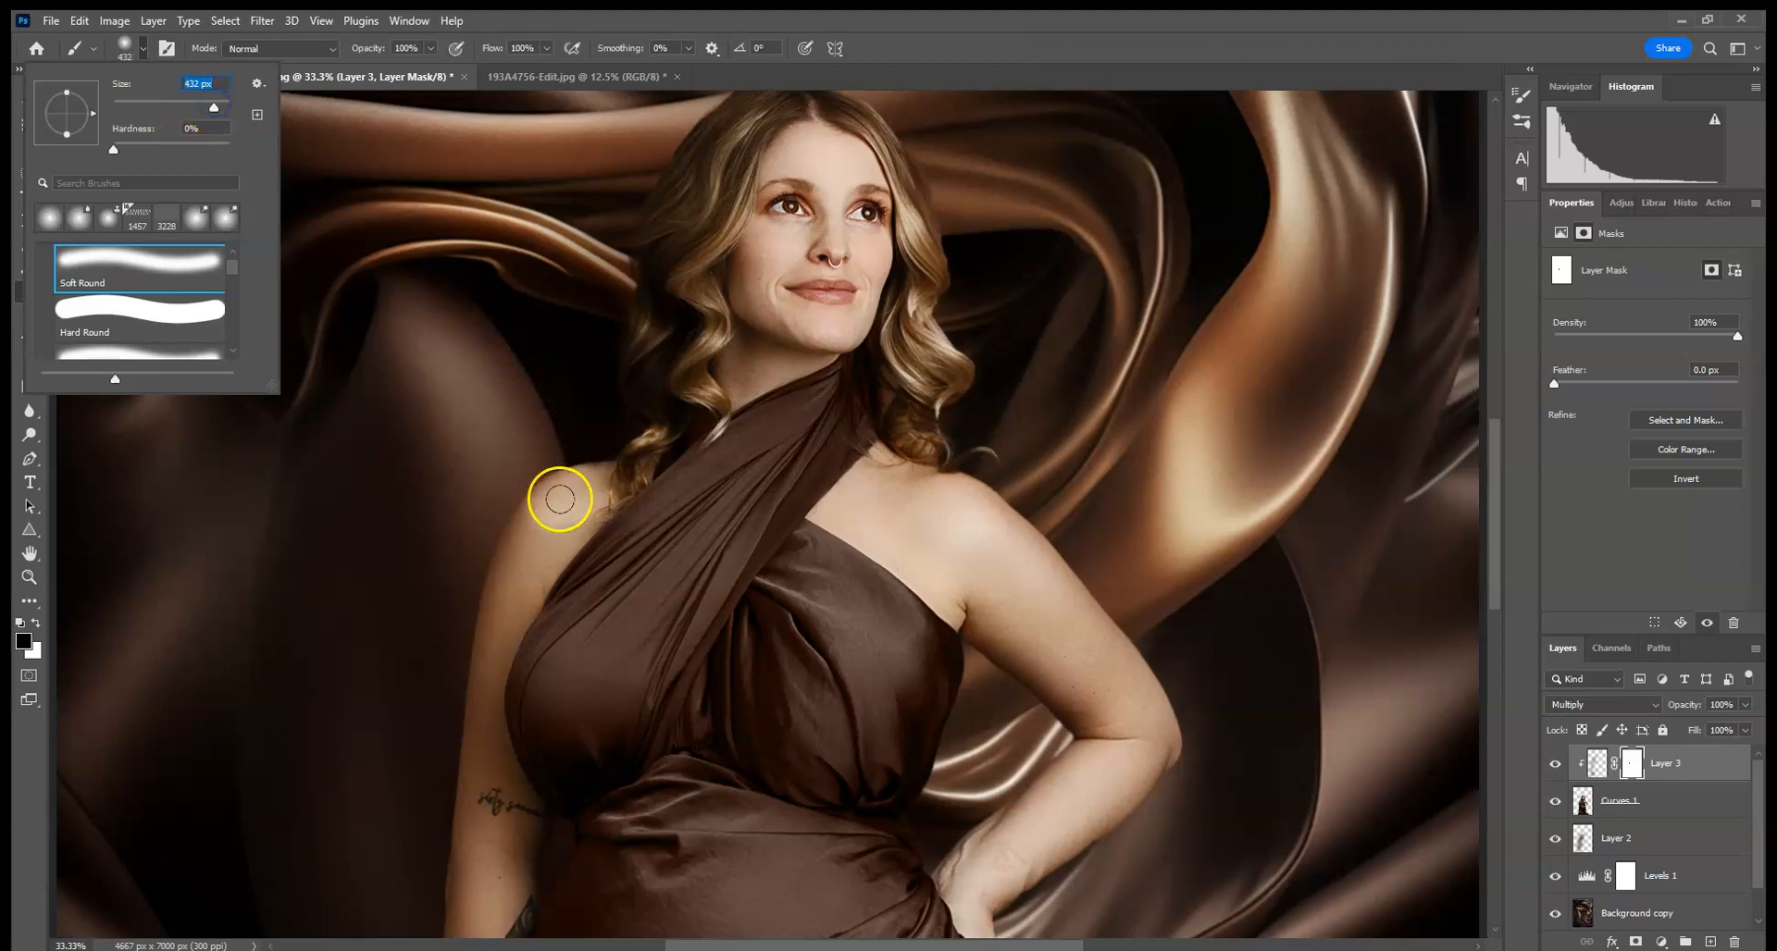
left_click(532, 515)
left_click(540, 498)
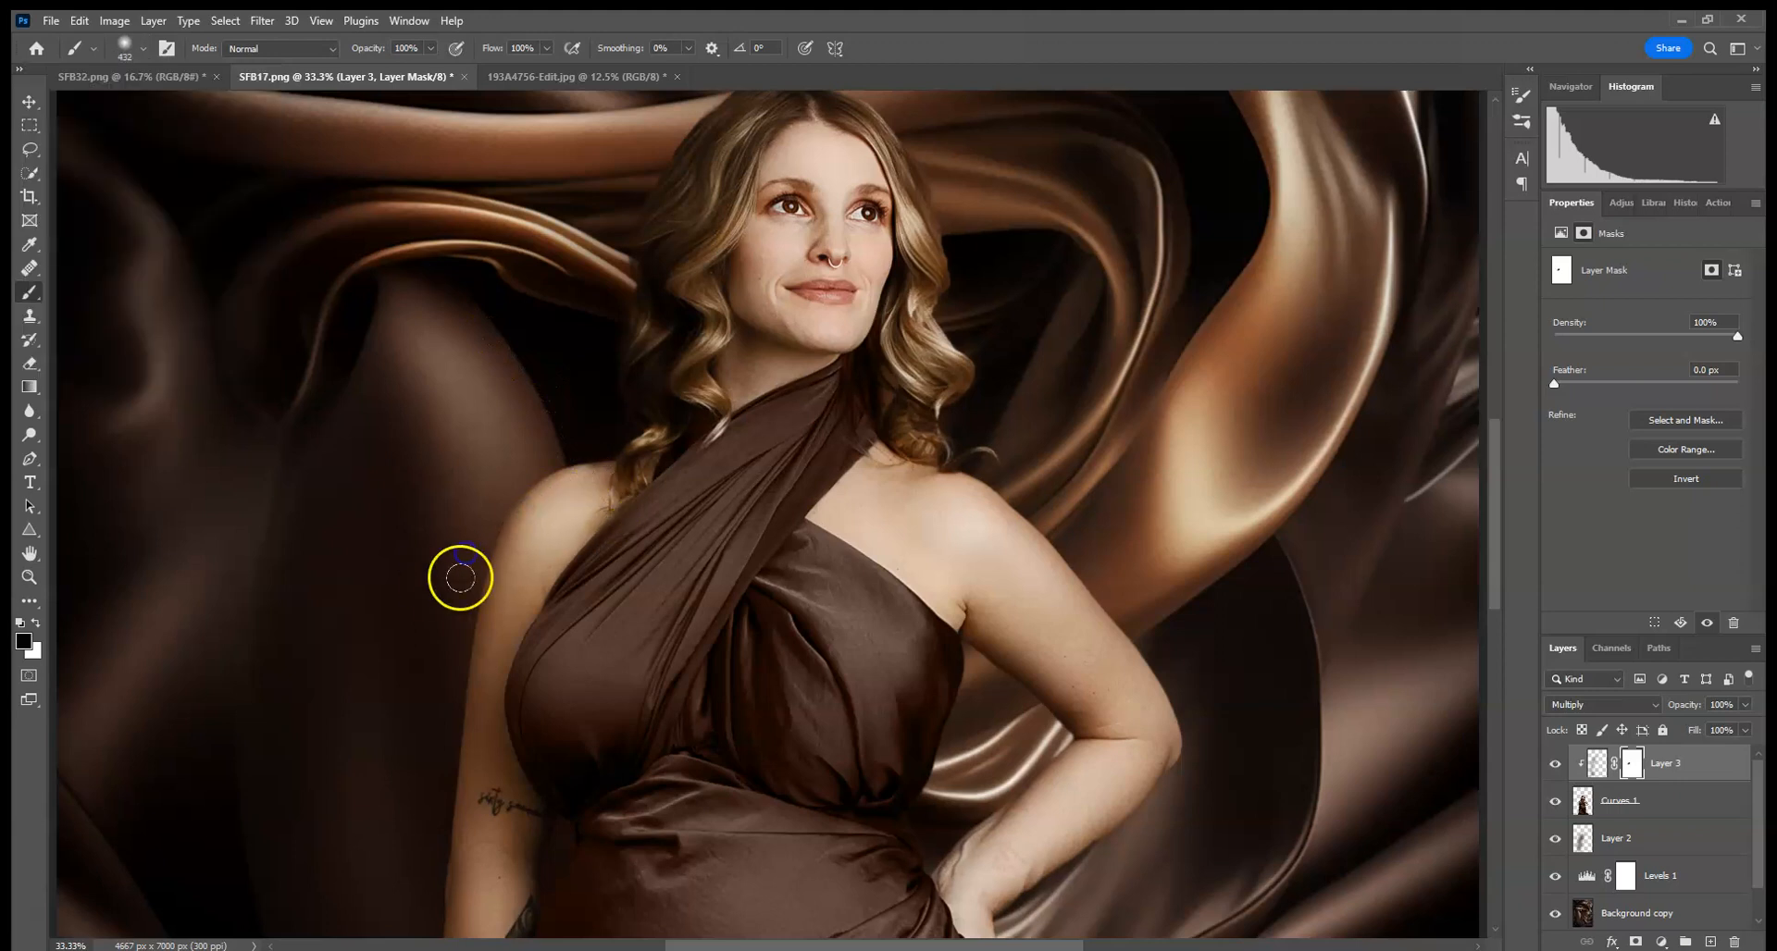
- Dodge the woman's face and dress on the woman layer with midtone range at 20% exposure
key("ctrl+minus")
key("ctrl+minus")
key("ctrl+minus")
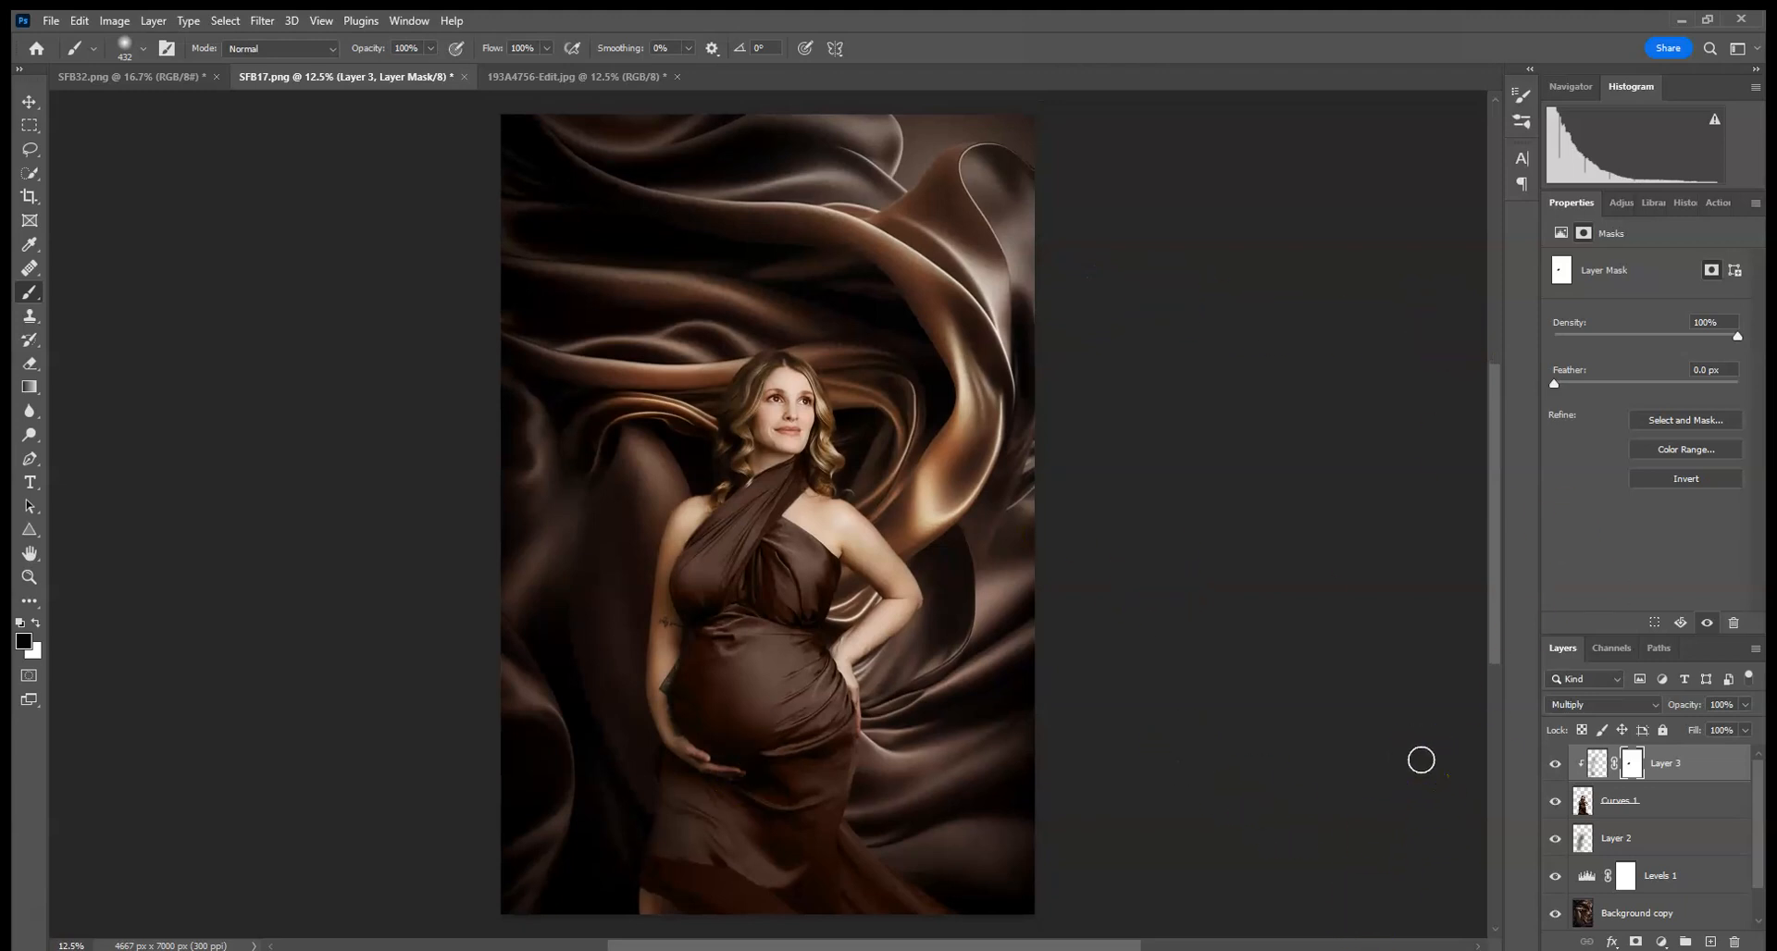
left_click(1604, 807)
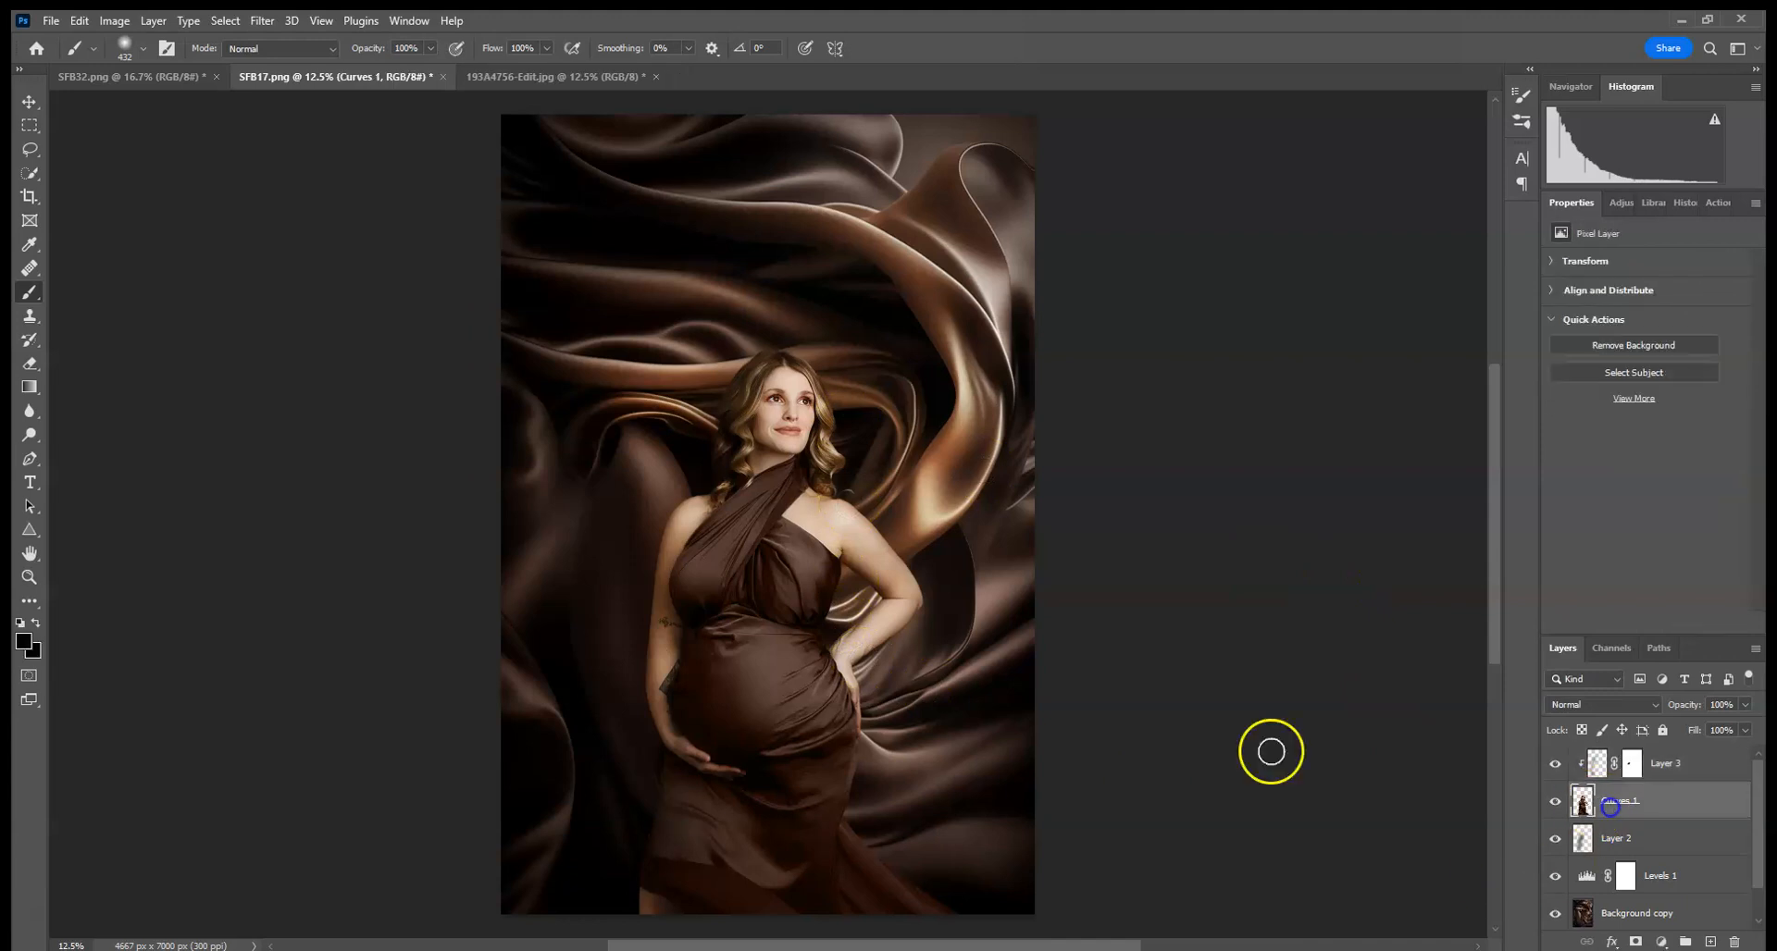
left_click(31, 434)
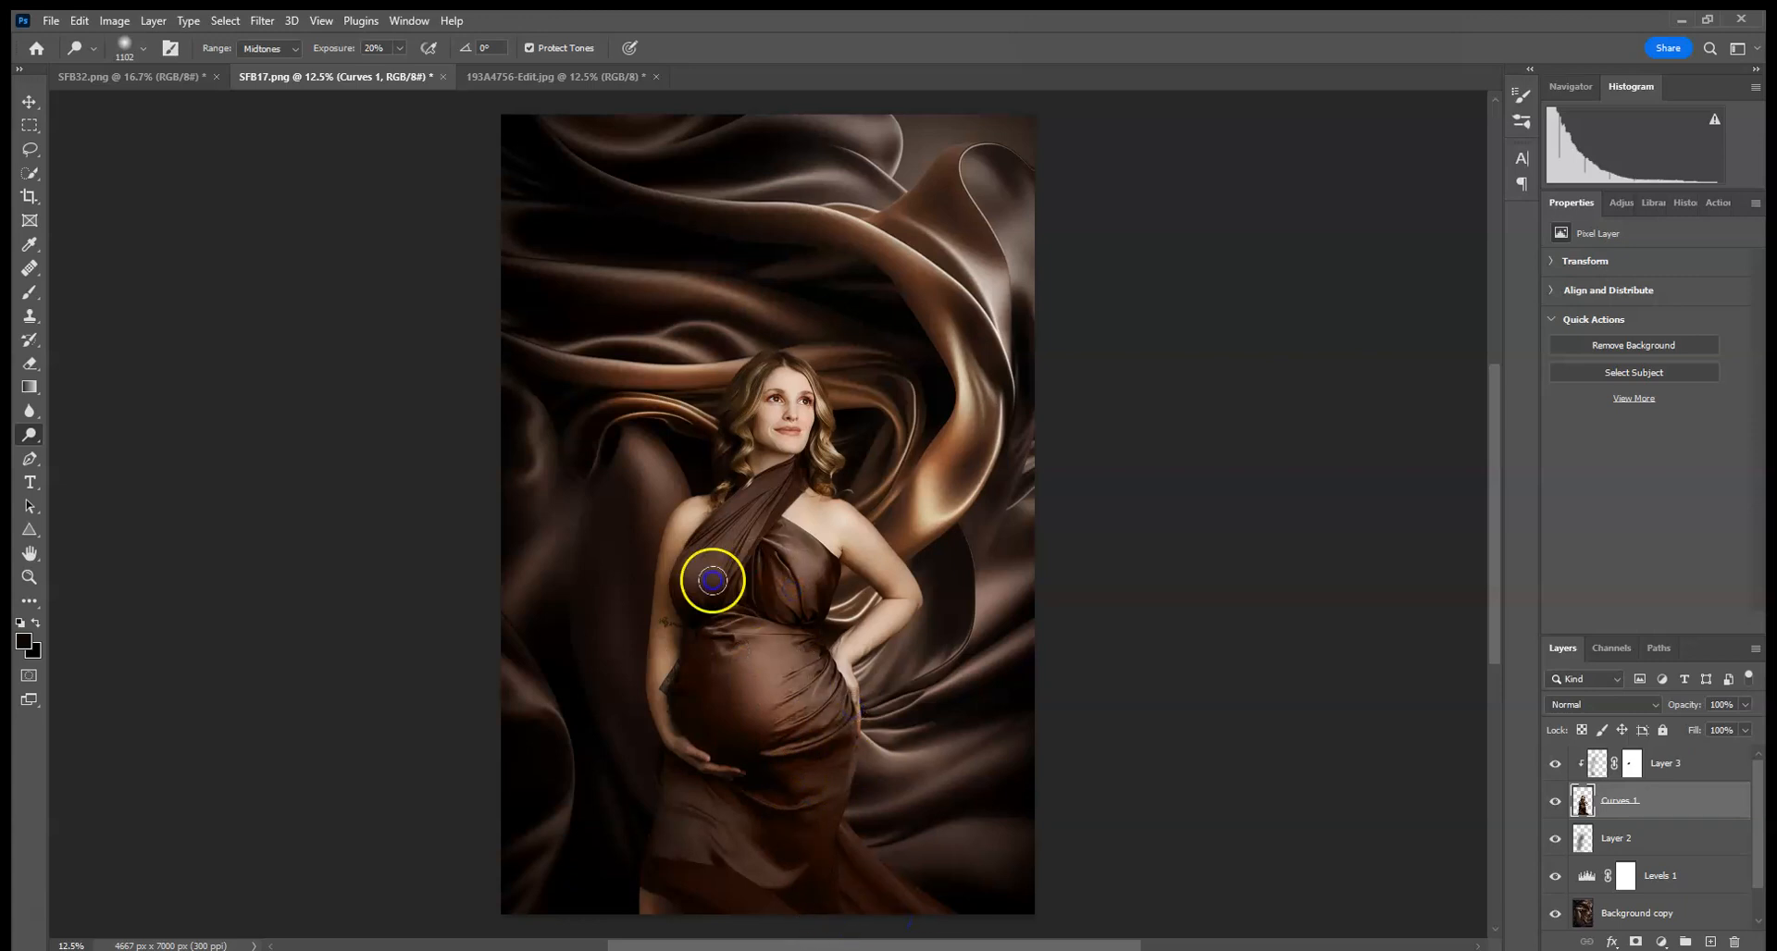
left_click(837, 413)
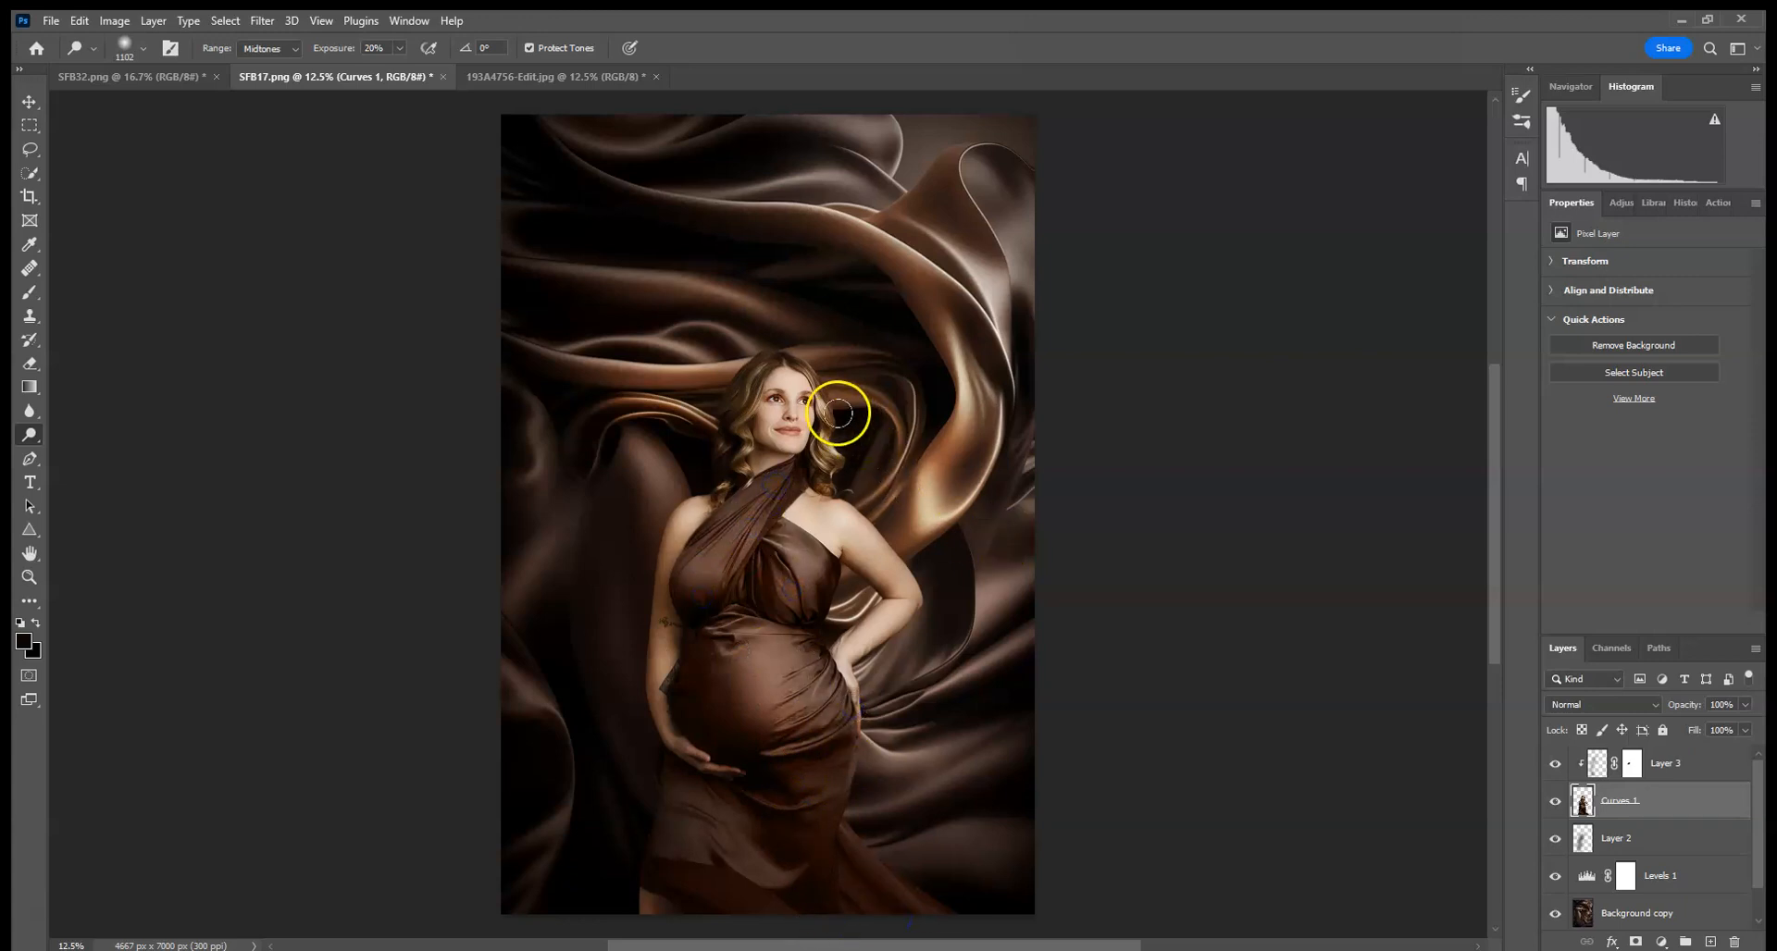
left_click_drag(826, 514, 792, 890)
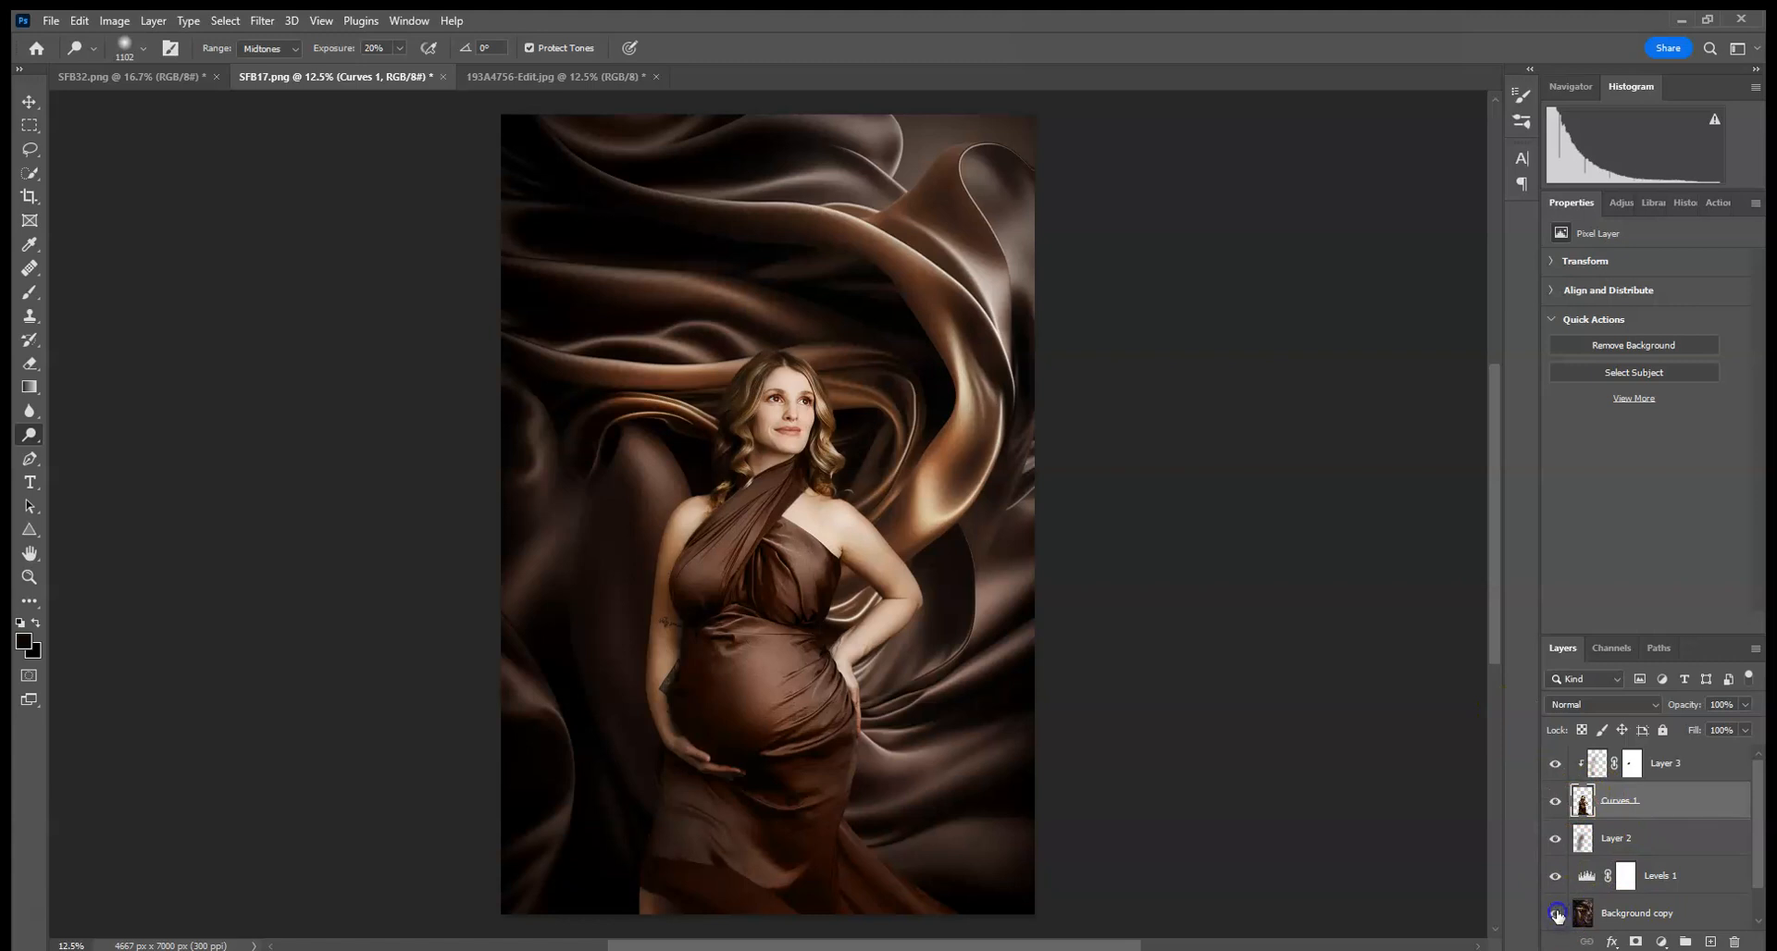
- Compare the result by toggling the woman layer's visibility and switching between the orange silk and composite documents
scroll(1486, 830, "down", 2)
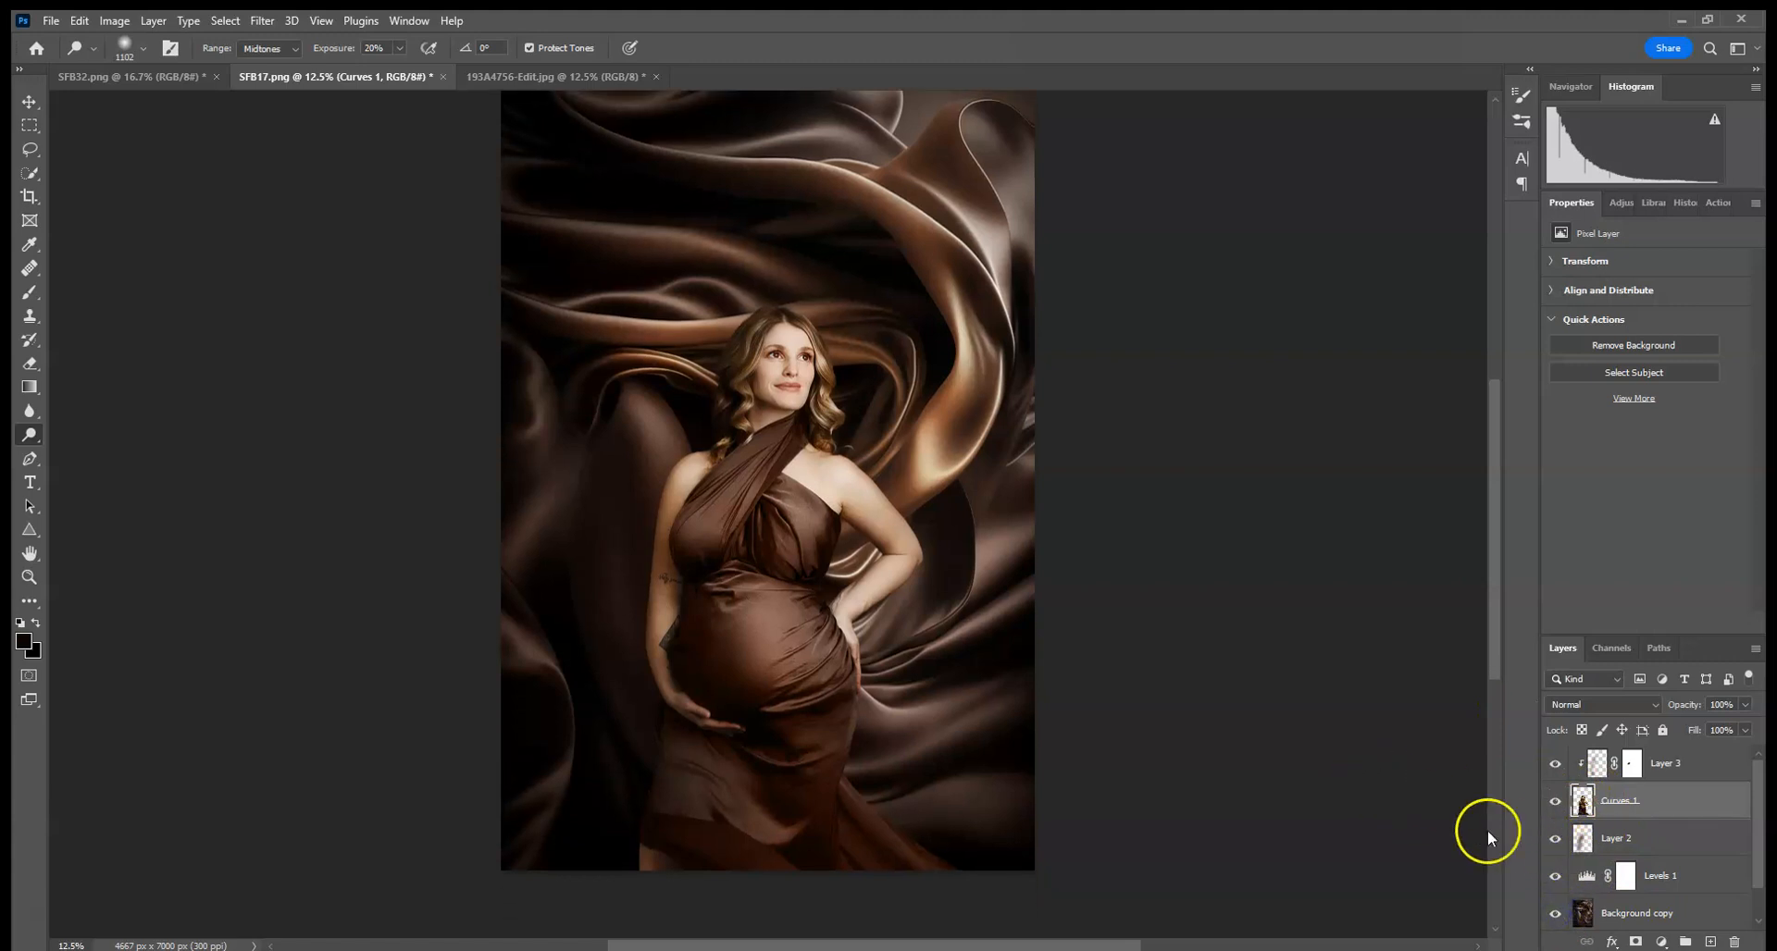
left_click(1555, 806)
left_click(1555, 805)
left_click(1555, 805)
left_click(1555, 805)
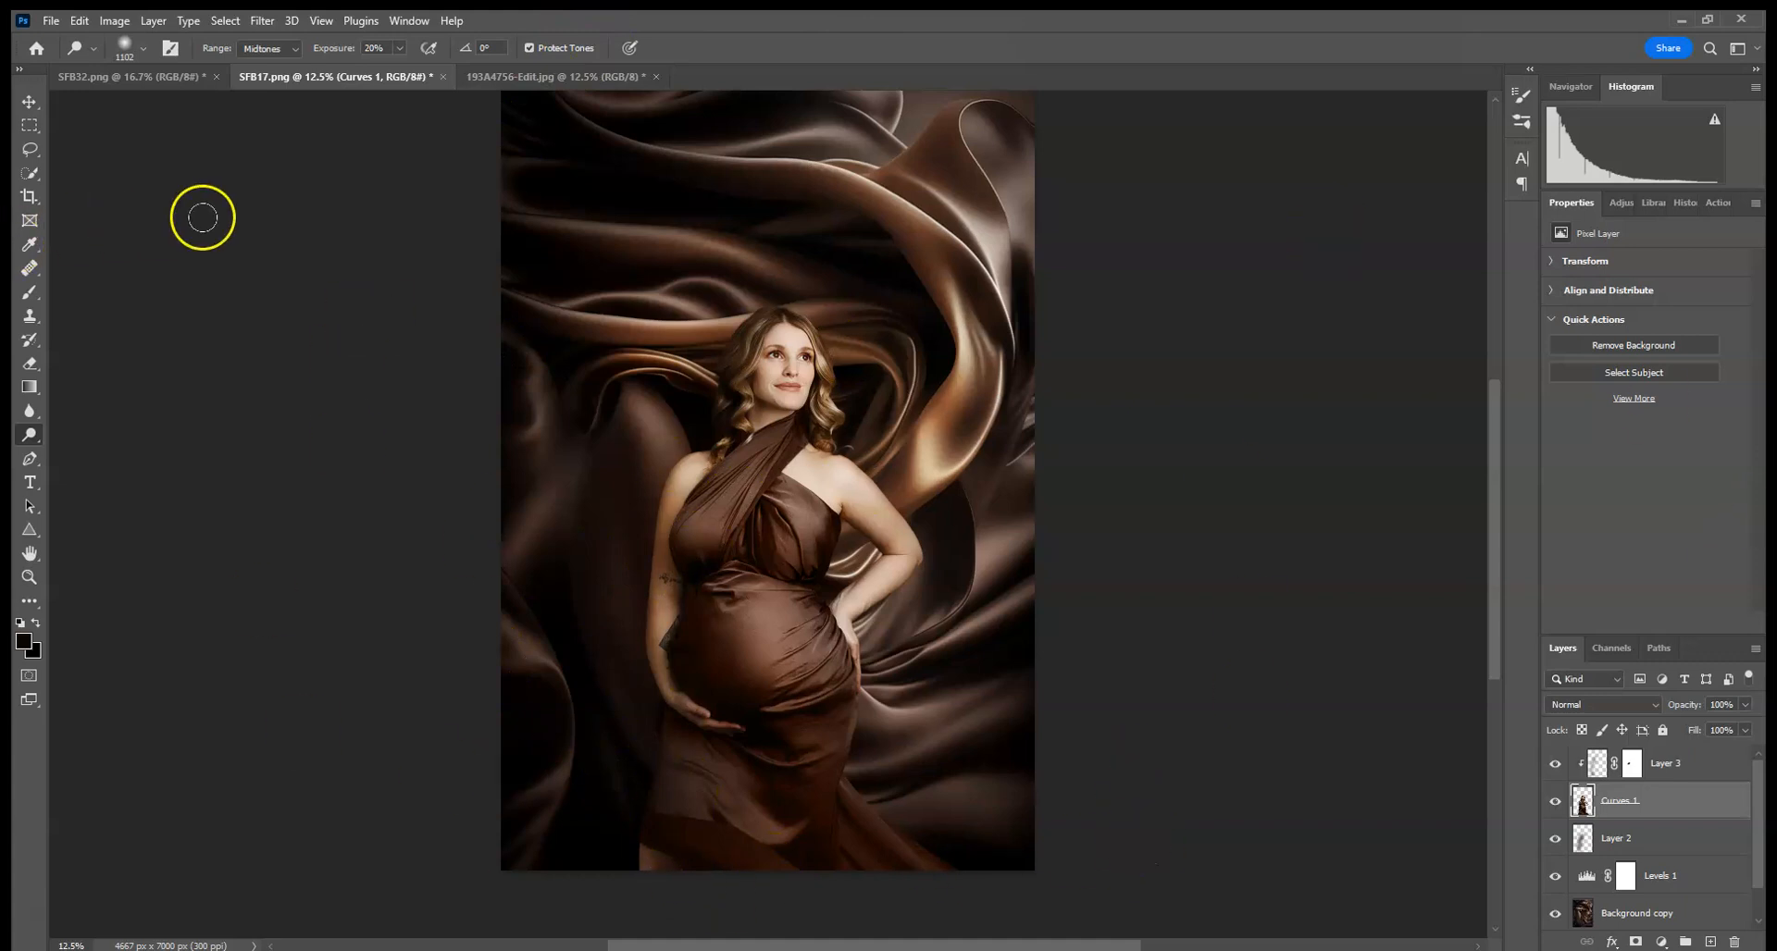
left_click(134, 77)
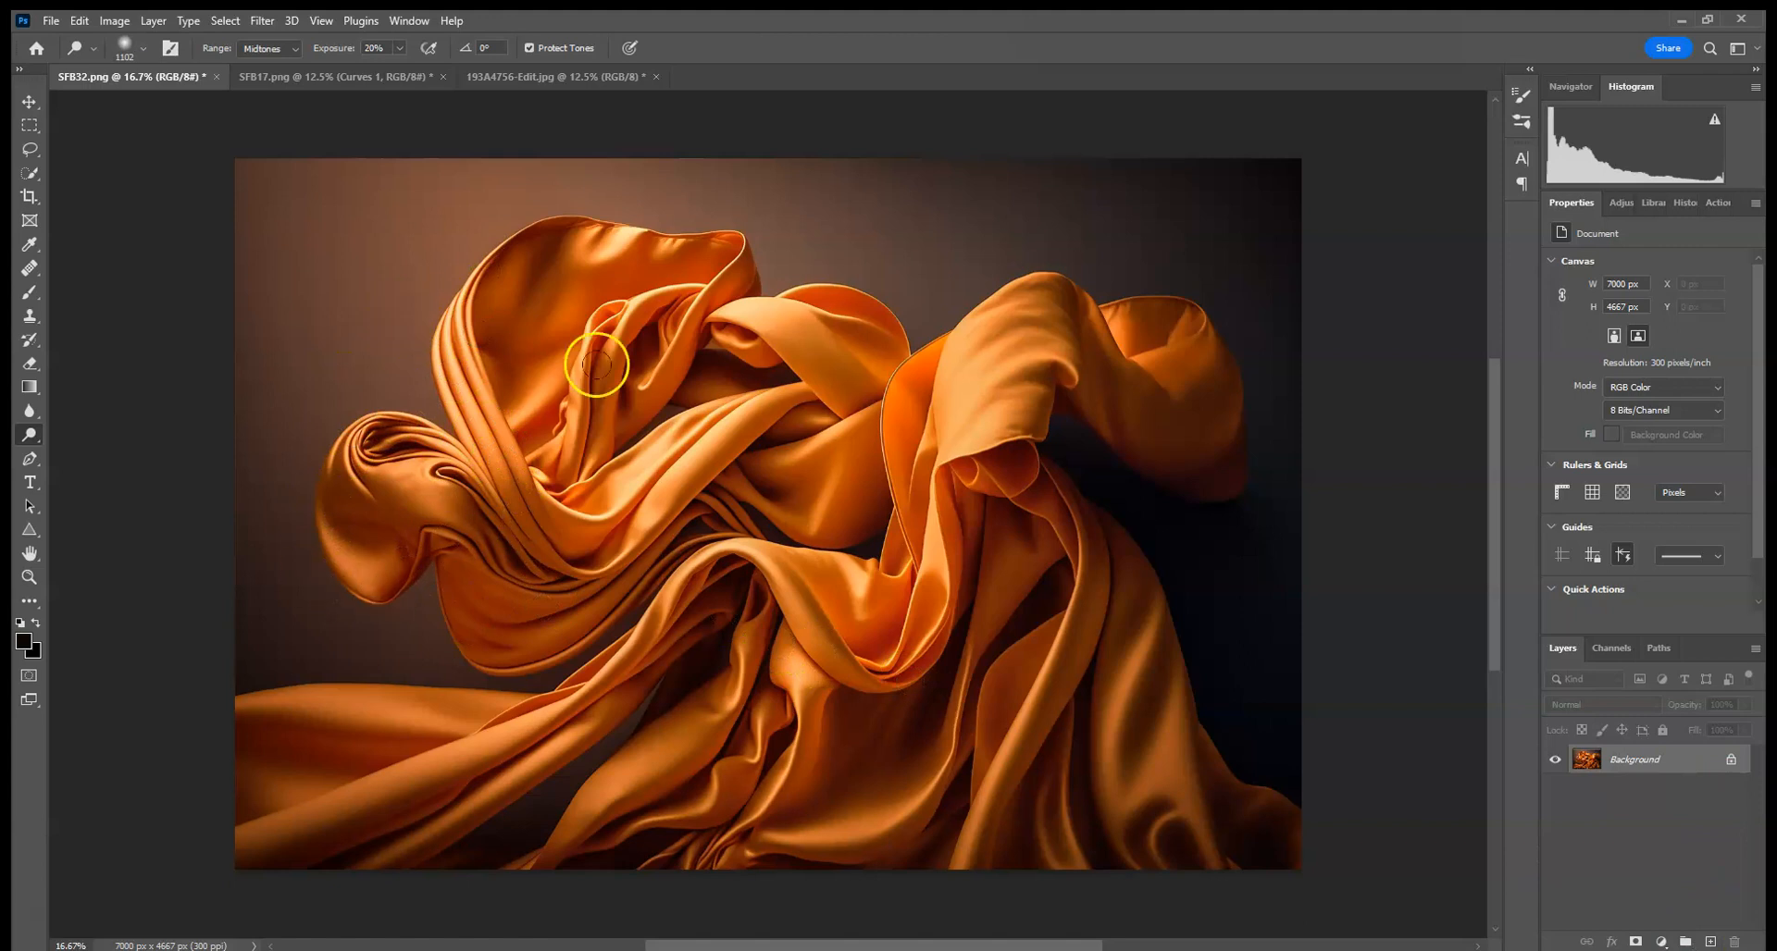
left_click(419, 74)
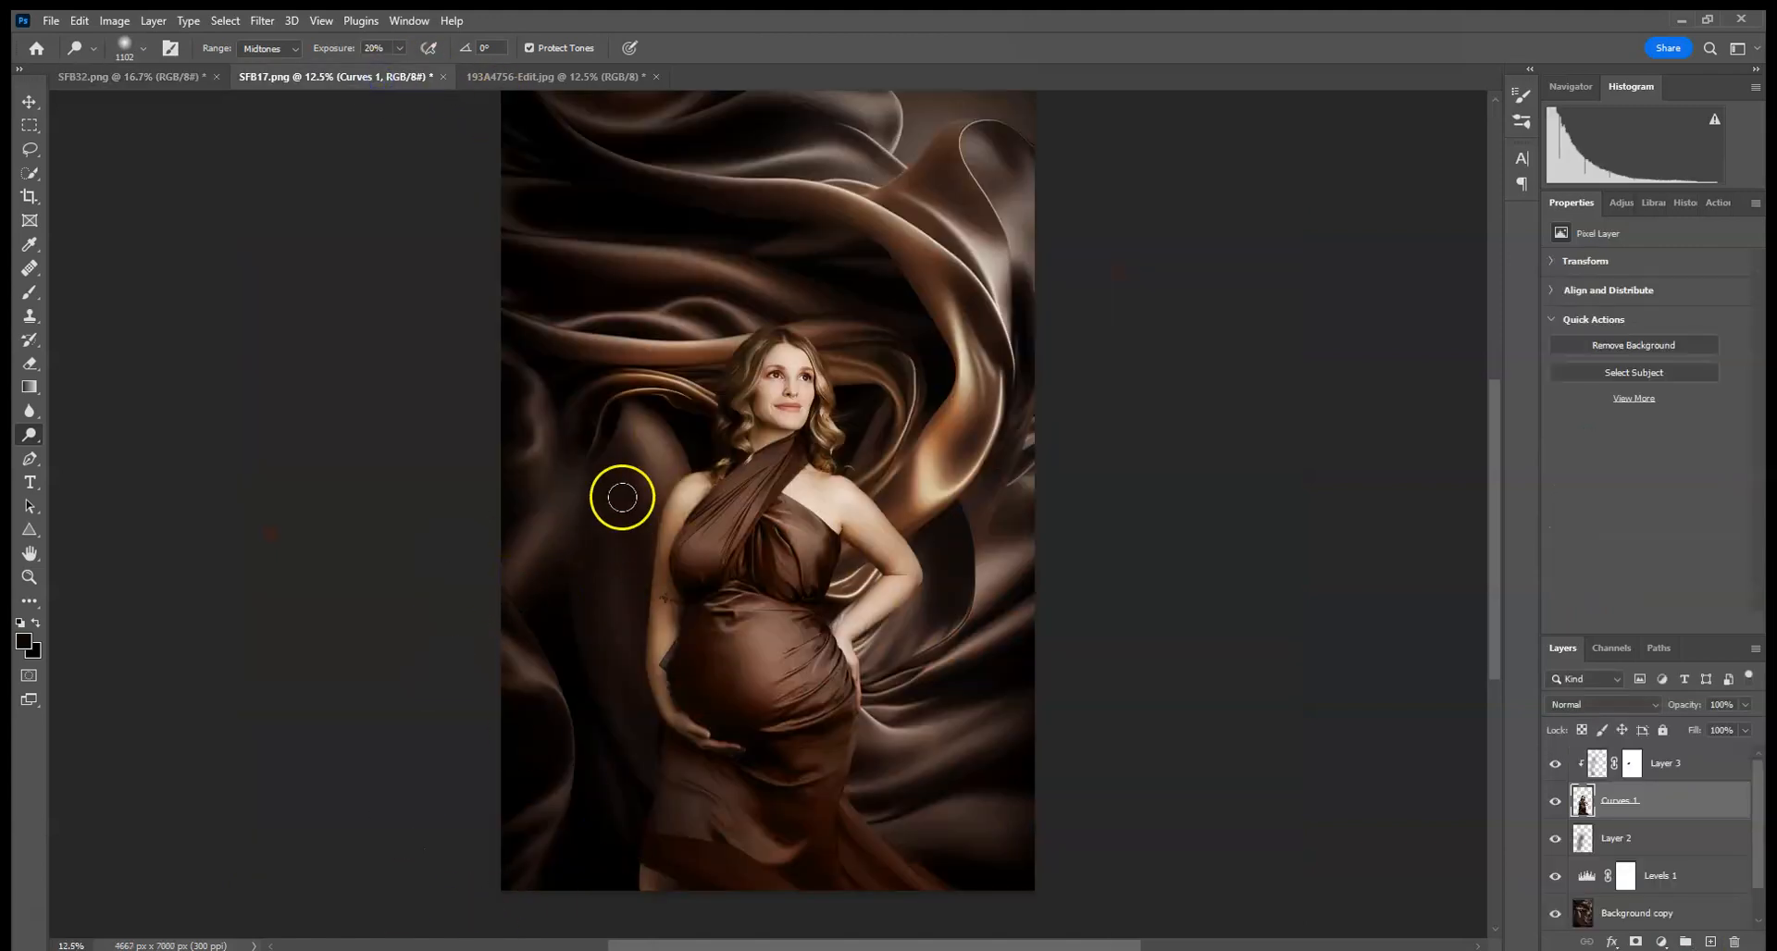
left_click(153, 76)
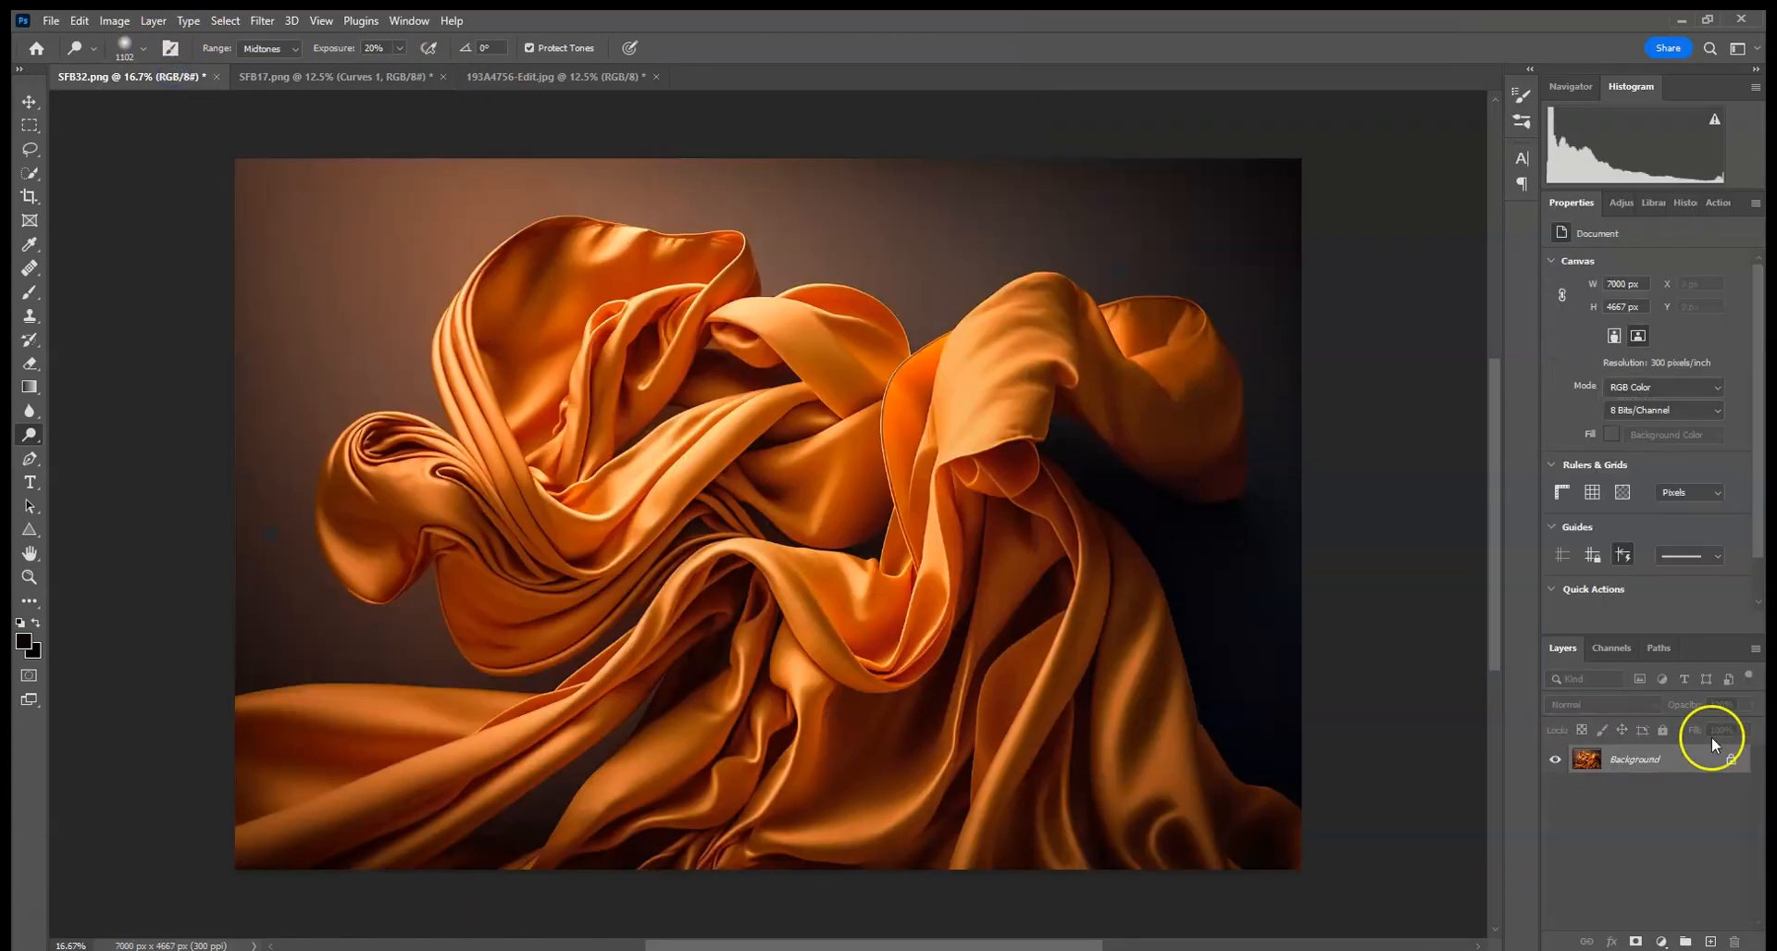
left_click(379, 75)
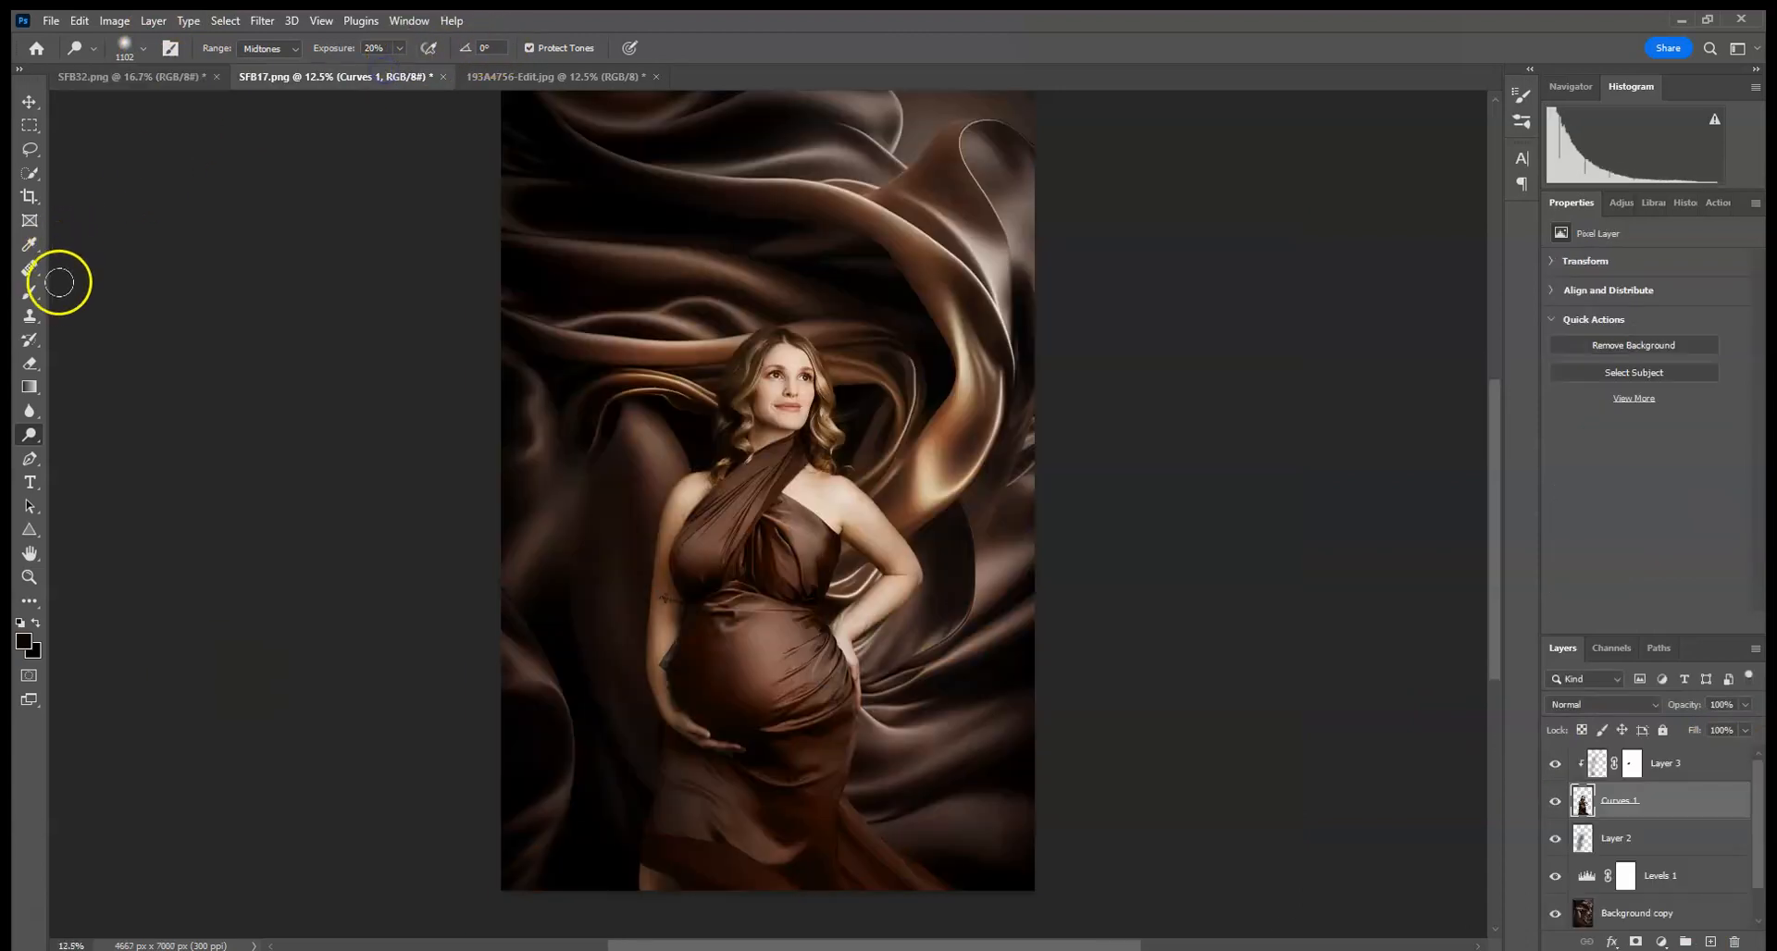
- Switch to the Brush and sample a brown color from the woman's dress as the foreground color
left_click(29, 292)
left_click(736, 653, "alt")
left_click(742, 623, "alt")
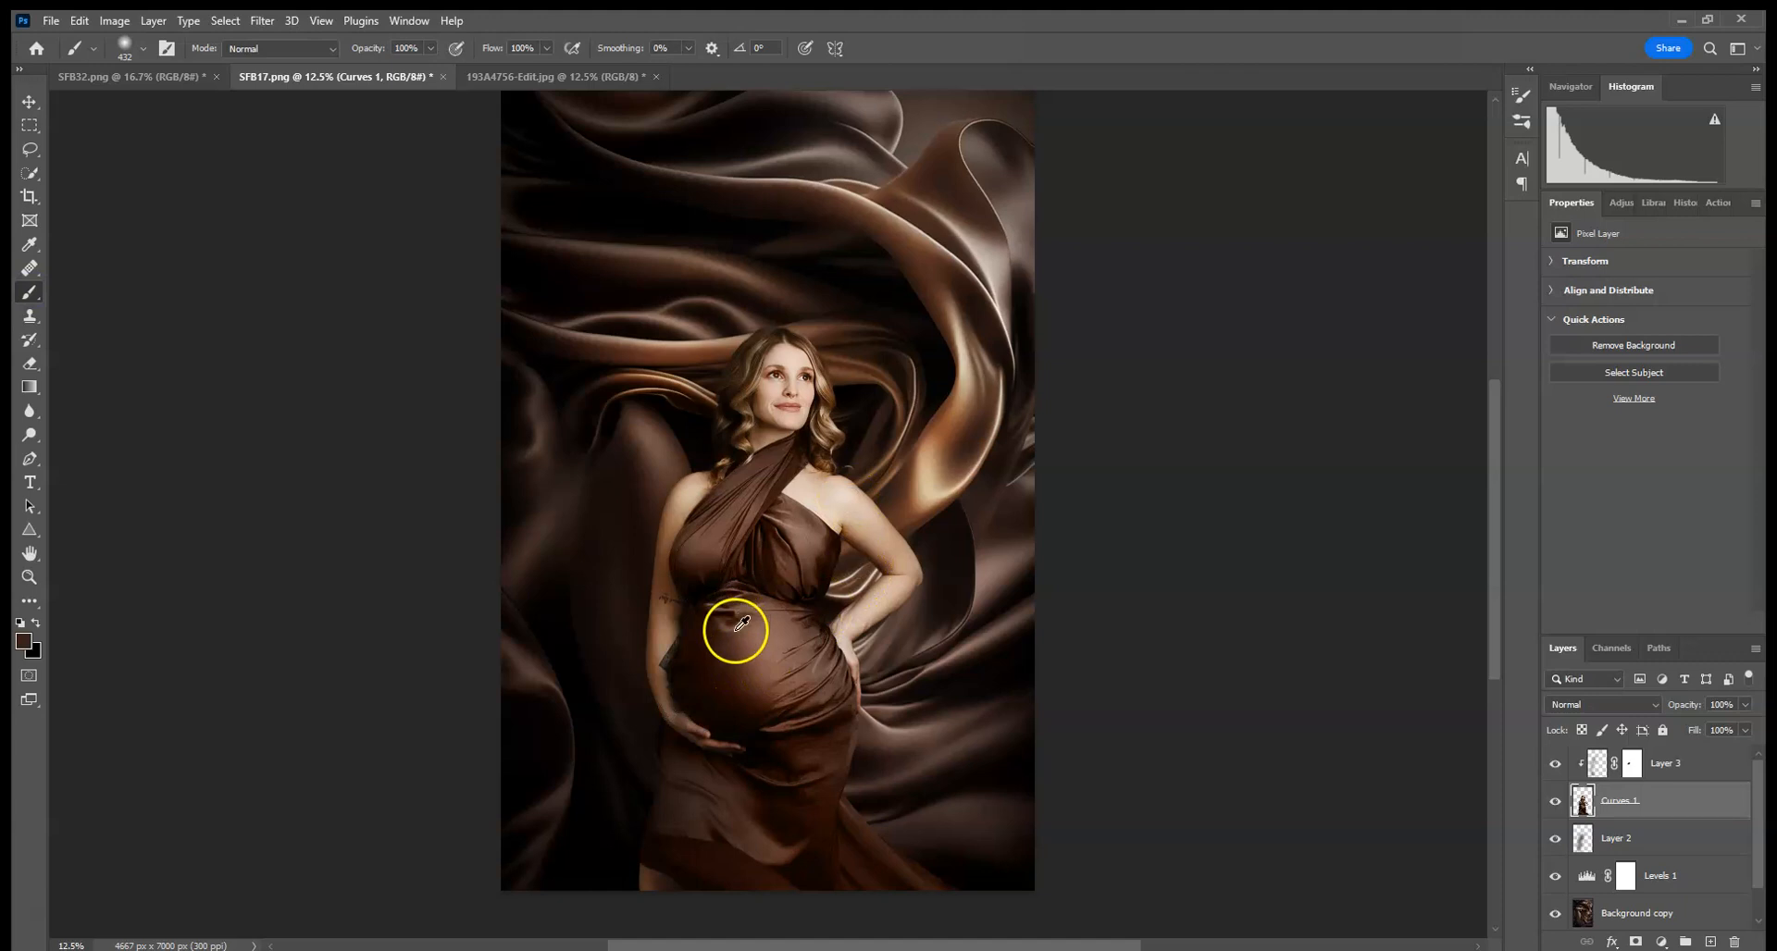
left_click(739, 643, "alt")
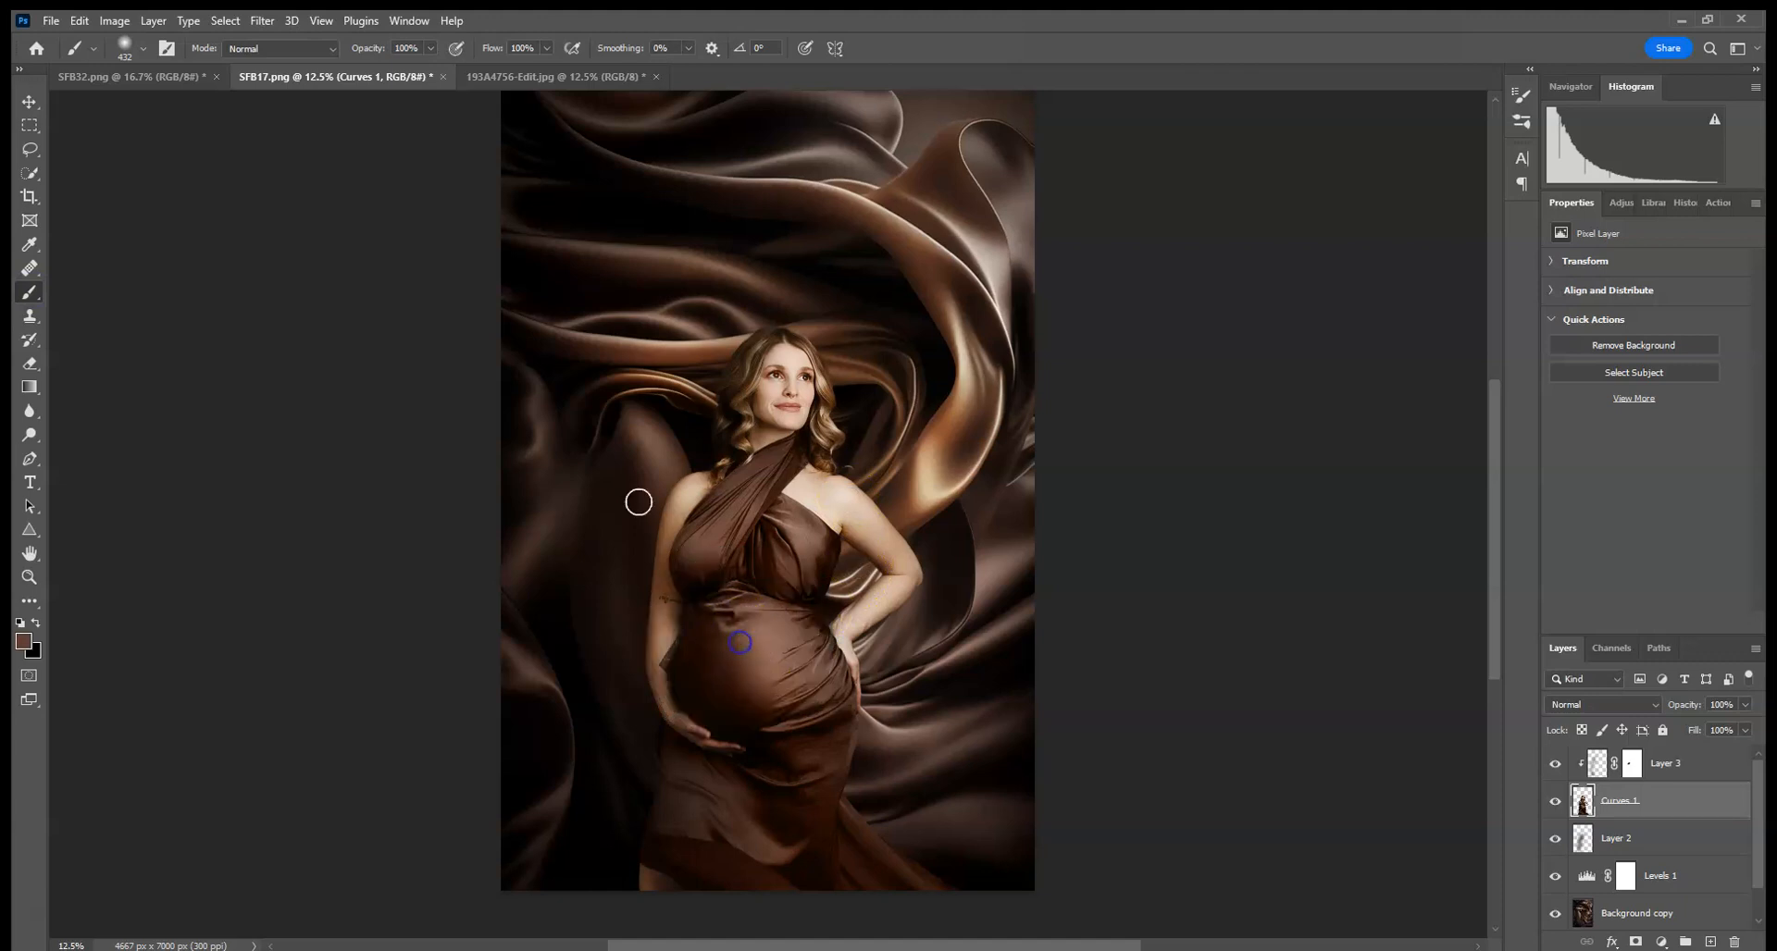
- In the orange silk document, add a new Color blend-mode layer and paint the brown across the silk with a 2165 px brush
left_click(139, 79)
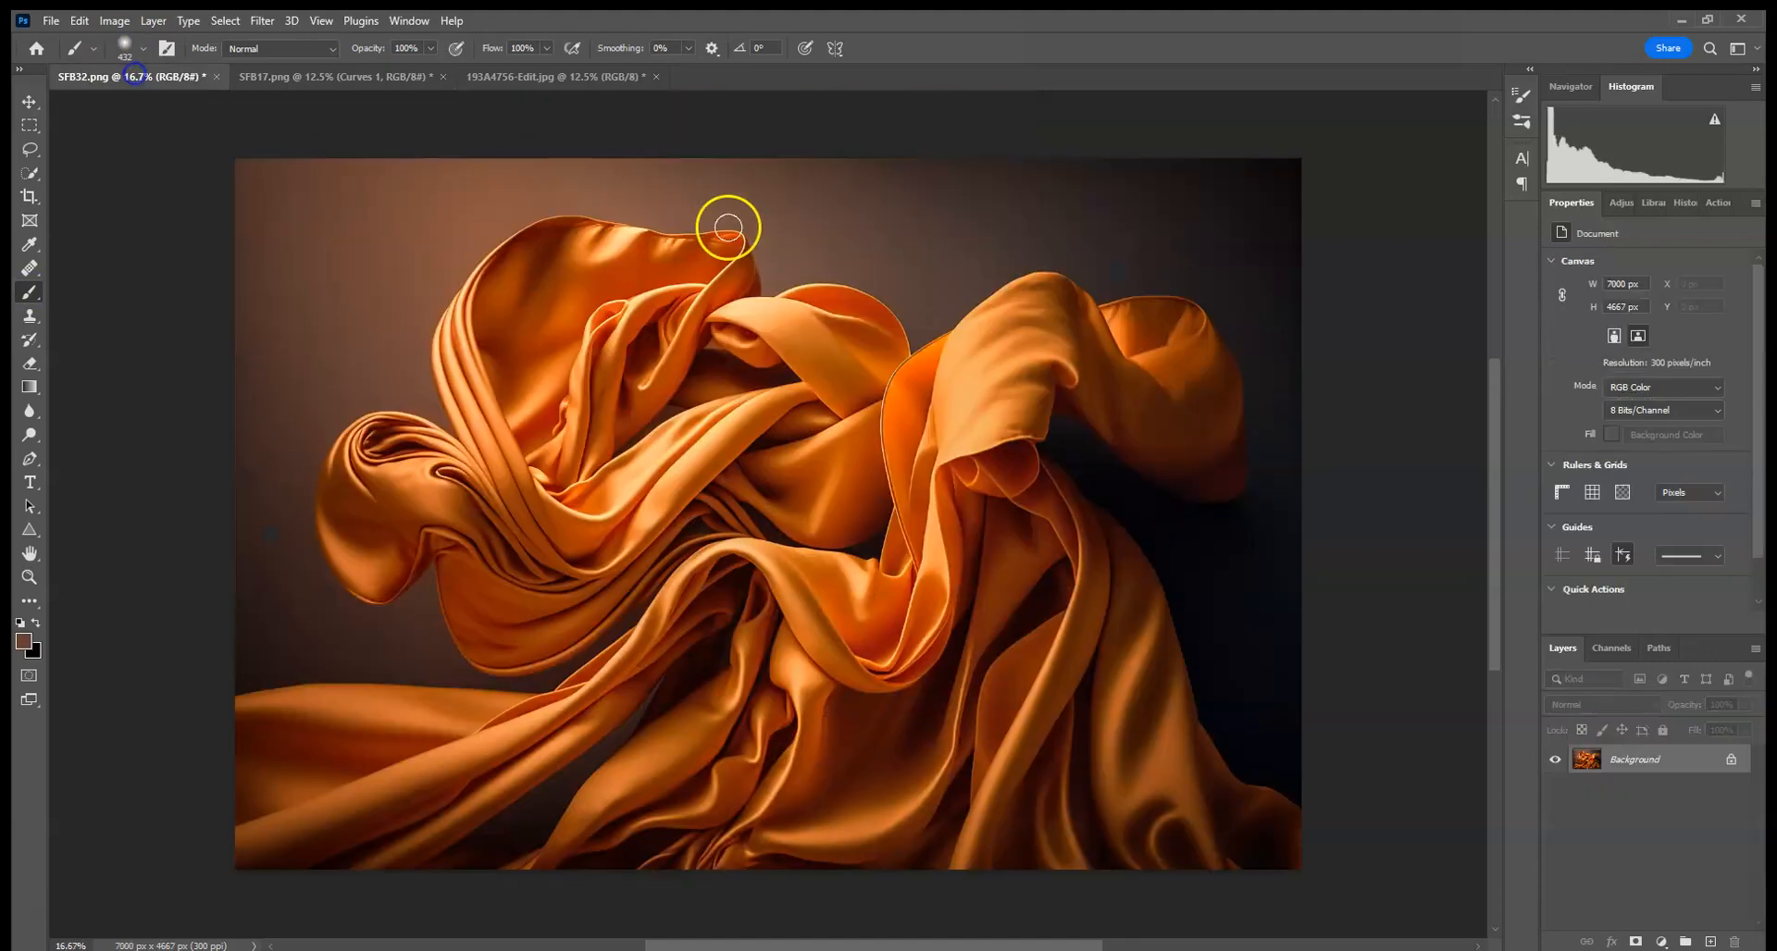
left_click(1711, 942)
left_click(1584, 706)
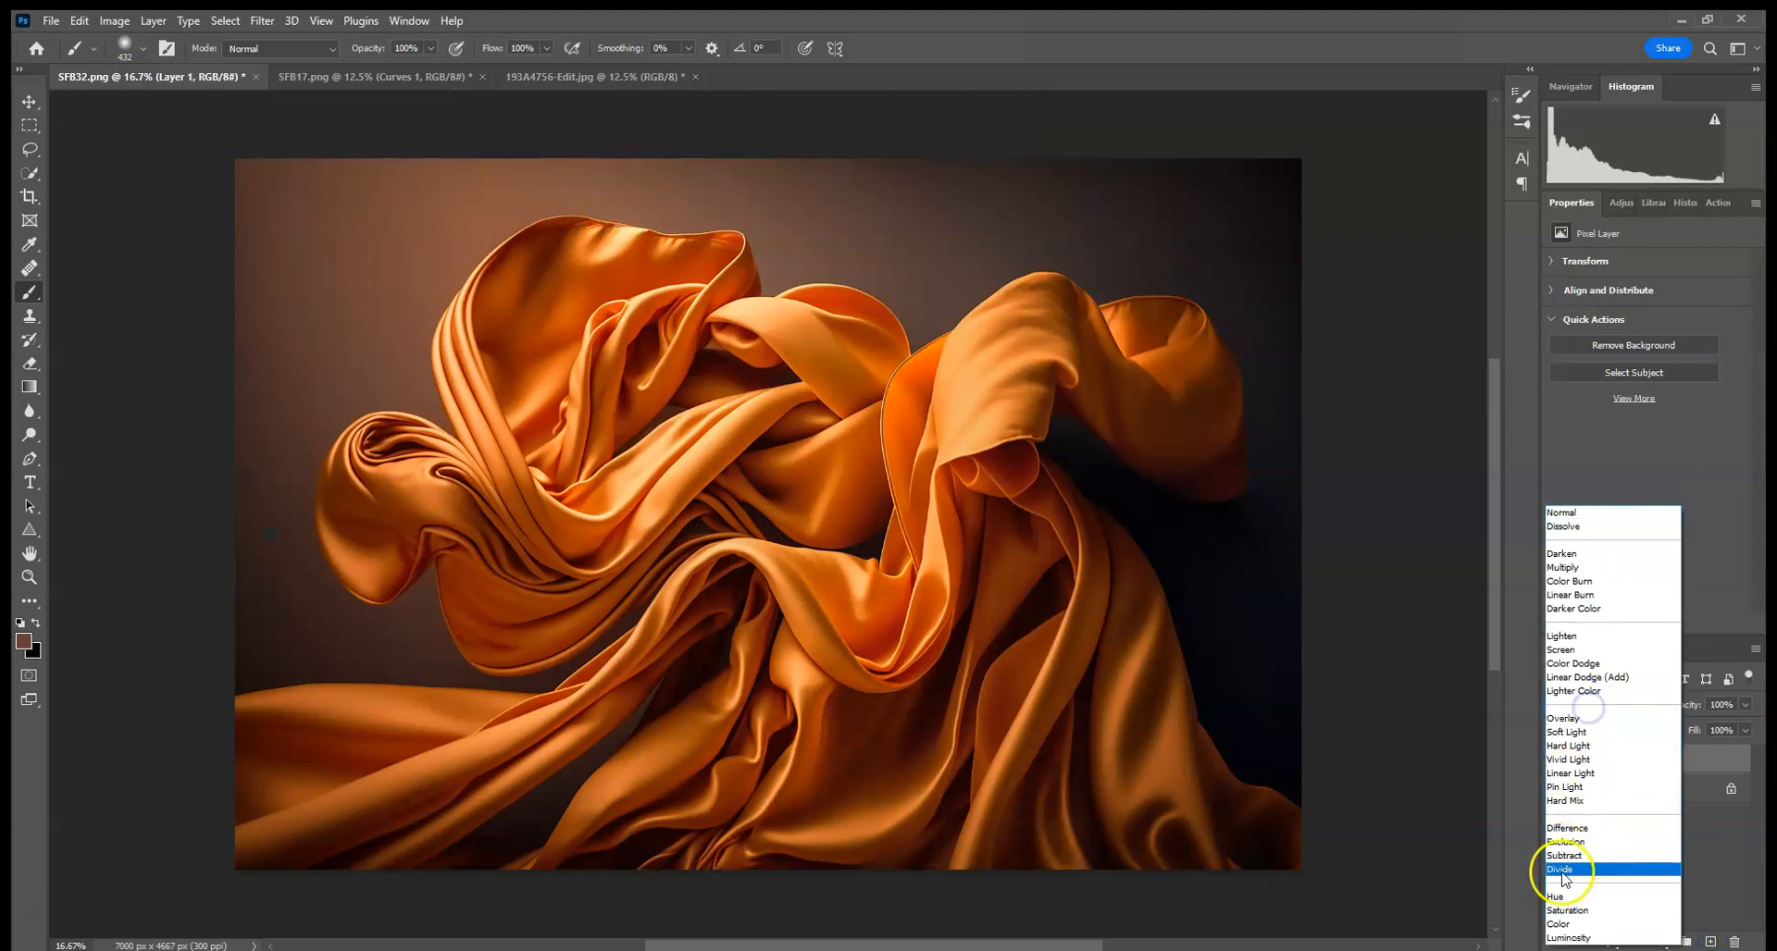
left_click(1567, 924)
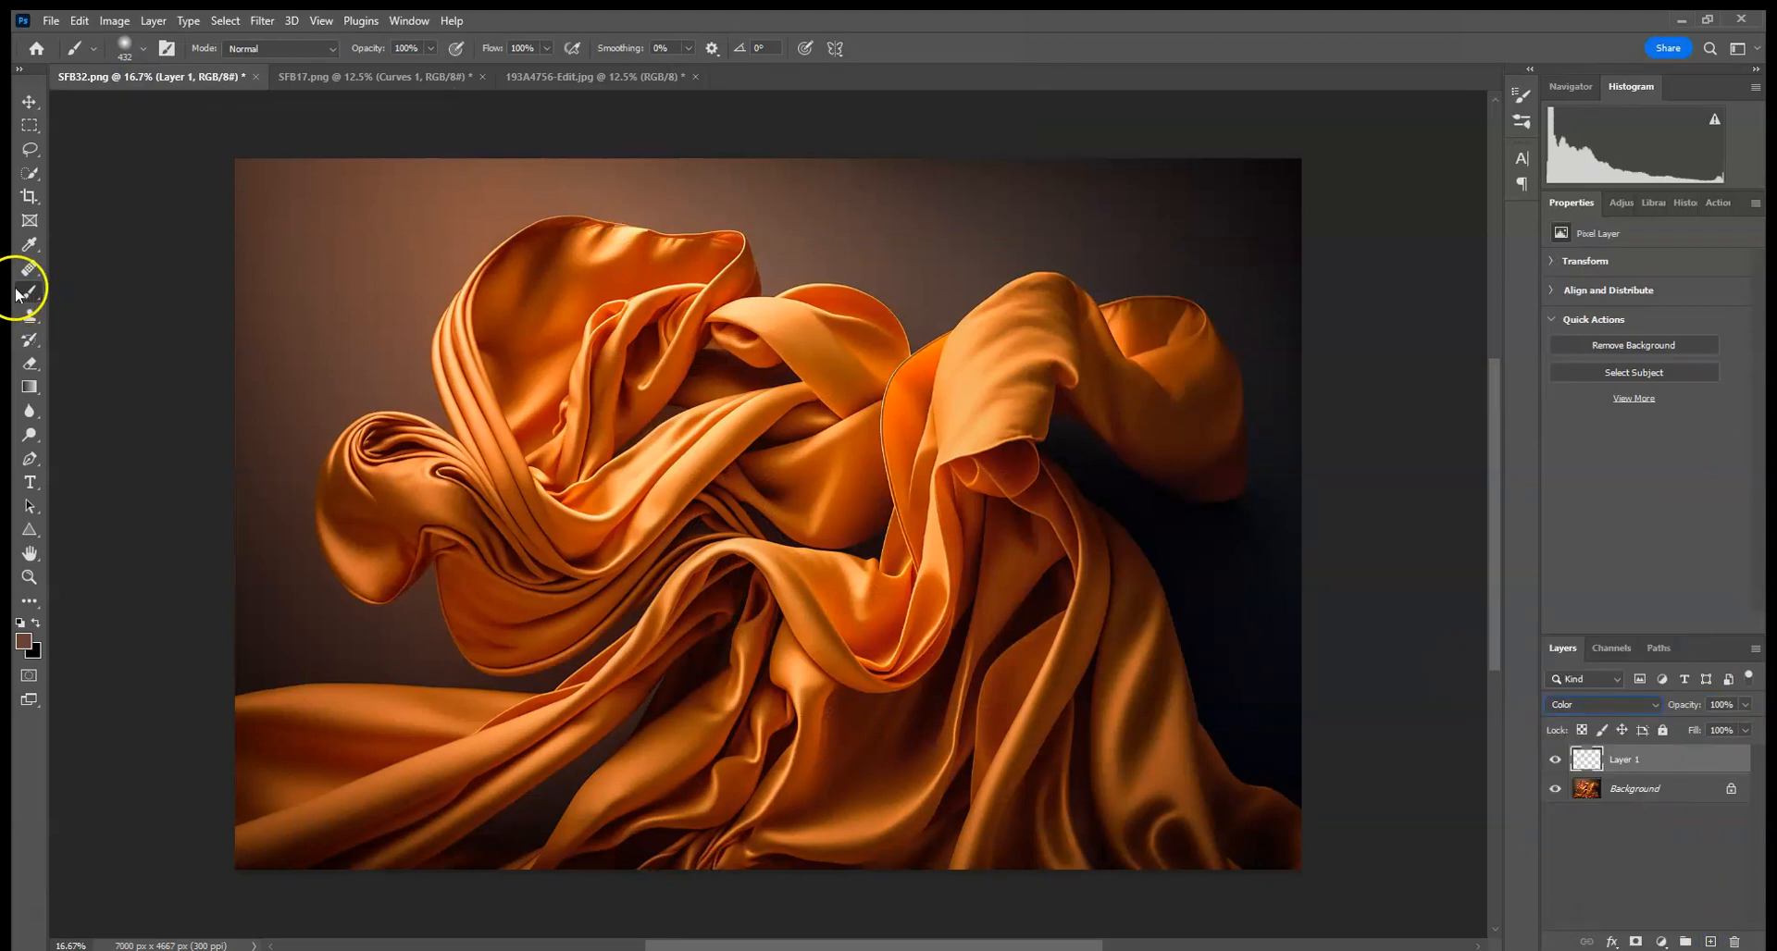
left_click(125, 46)
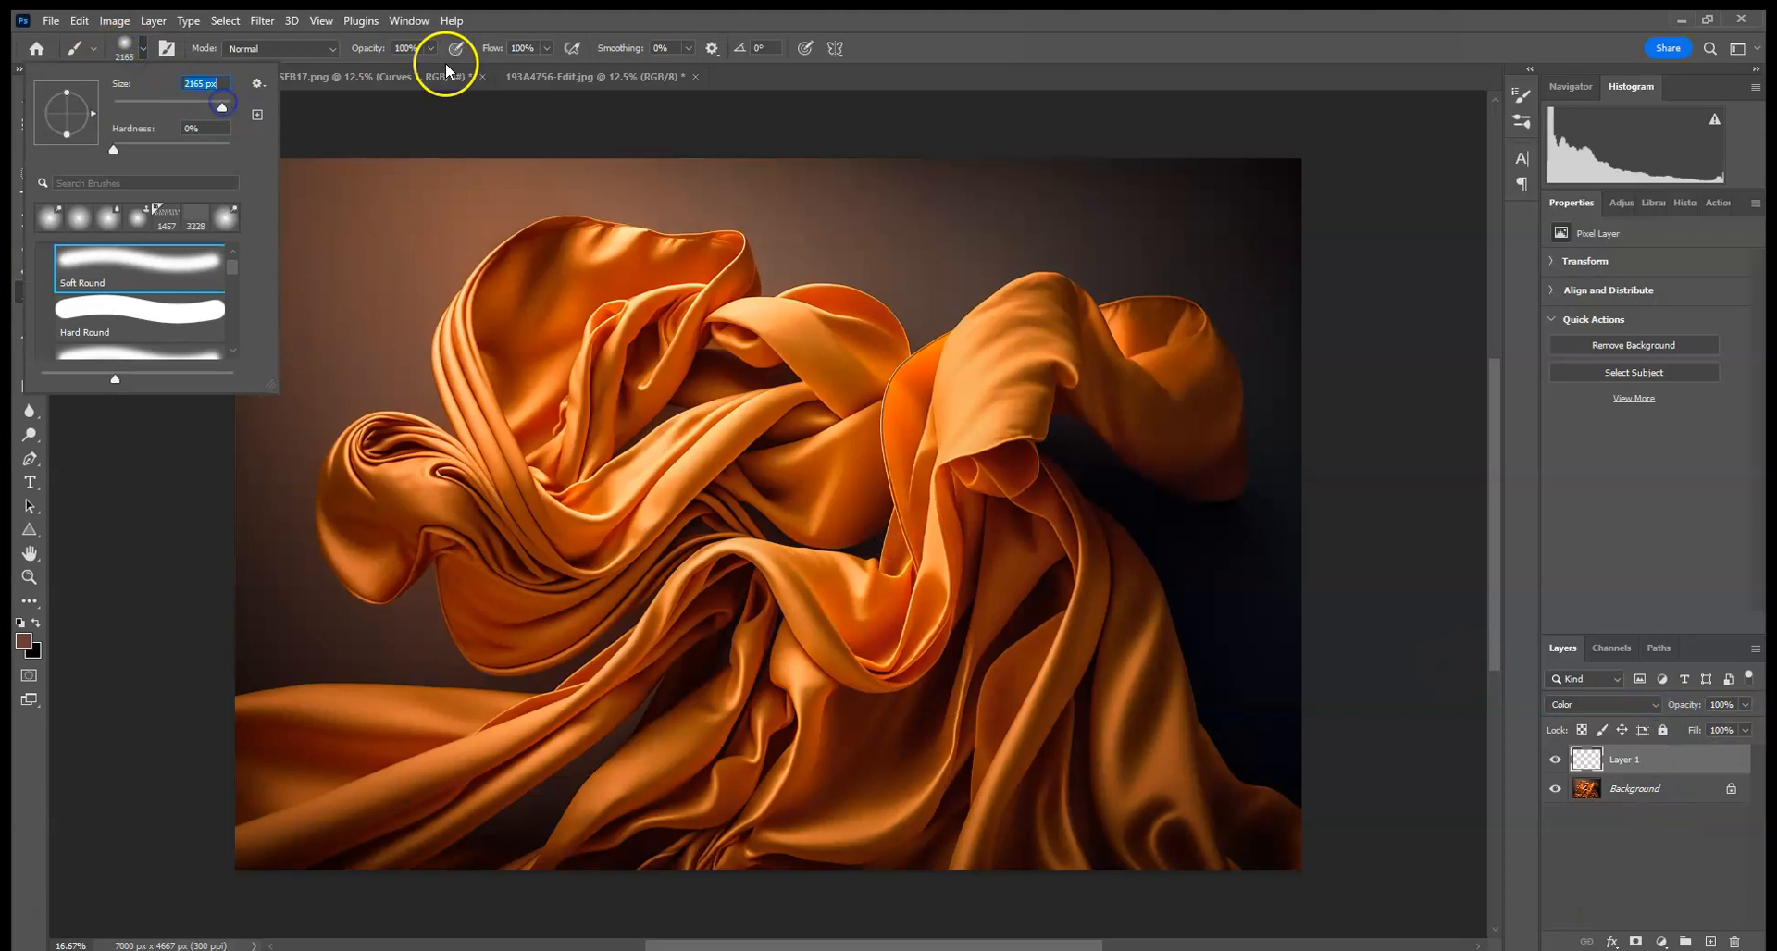
mouse_move(357, 515)
left_mouse_down()
mouse_move(737, 252)
mouse_move(256, 636)
mouse_move(243, 620)
mouse_move(789, 320)
mouse_move(1262, 175)
mouse_move(1428, 315)
mouse_move(1251, 554)
mouse_move(1268, 674)
left_mouse_up()
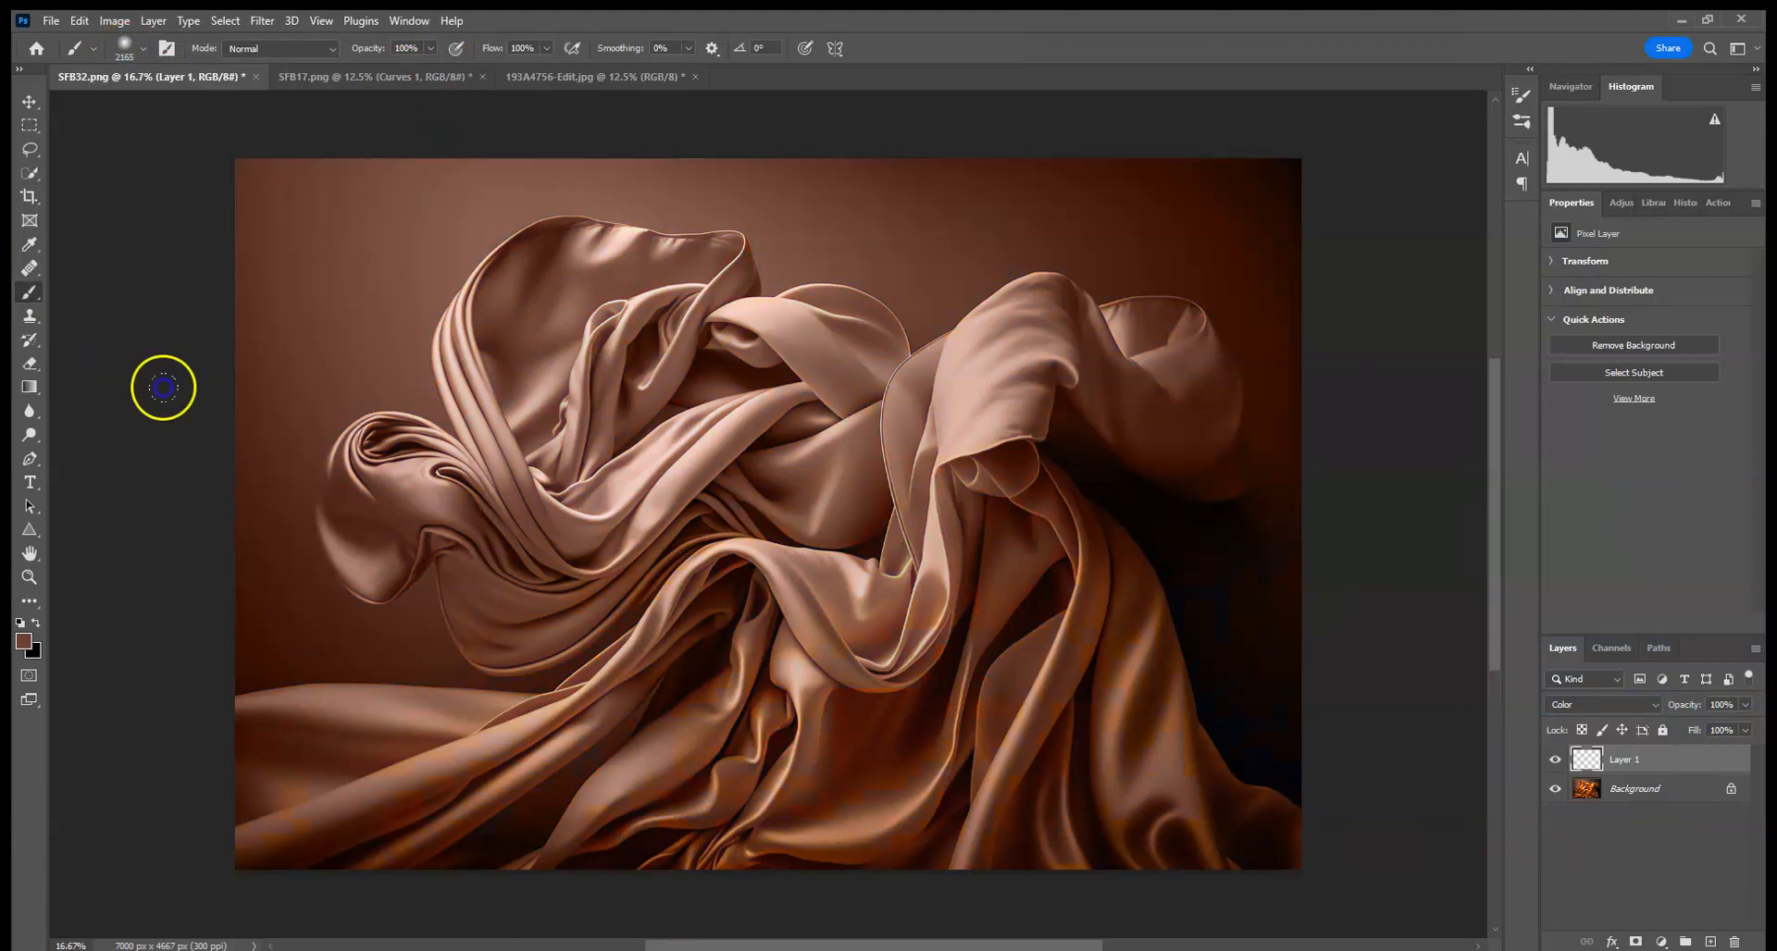
left_click(1610, 203)
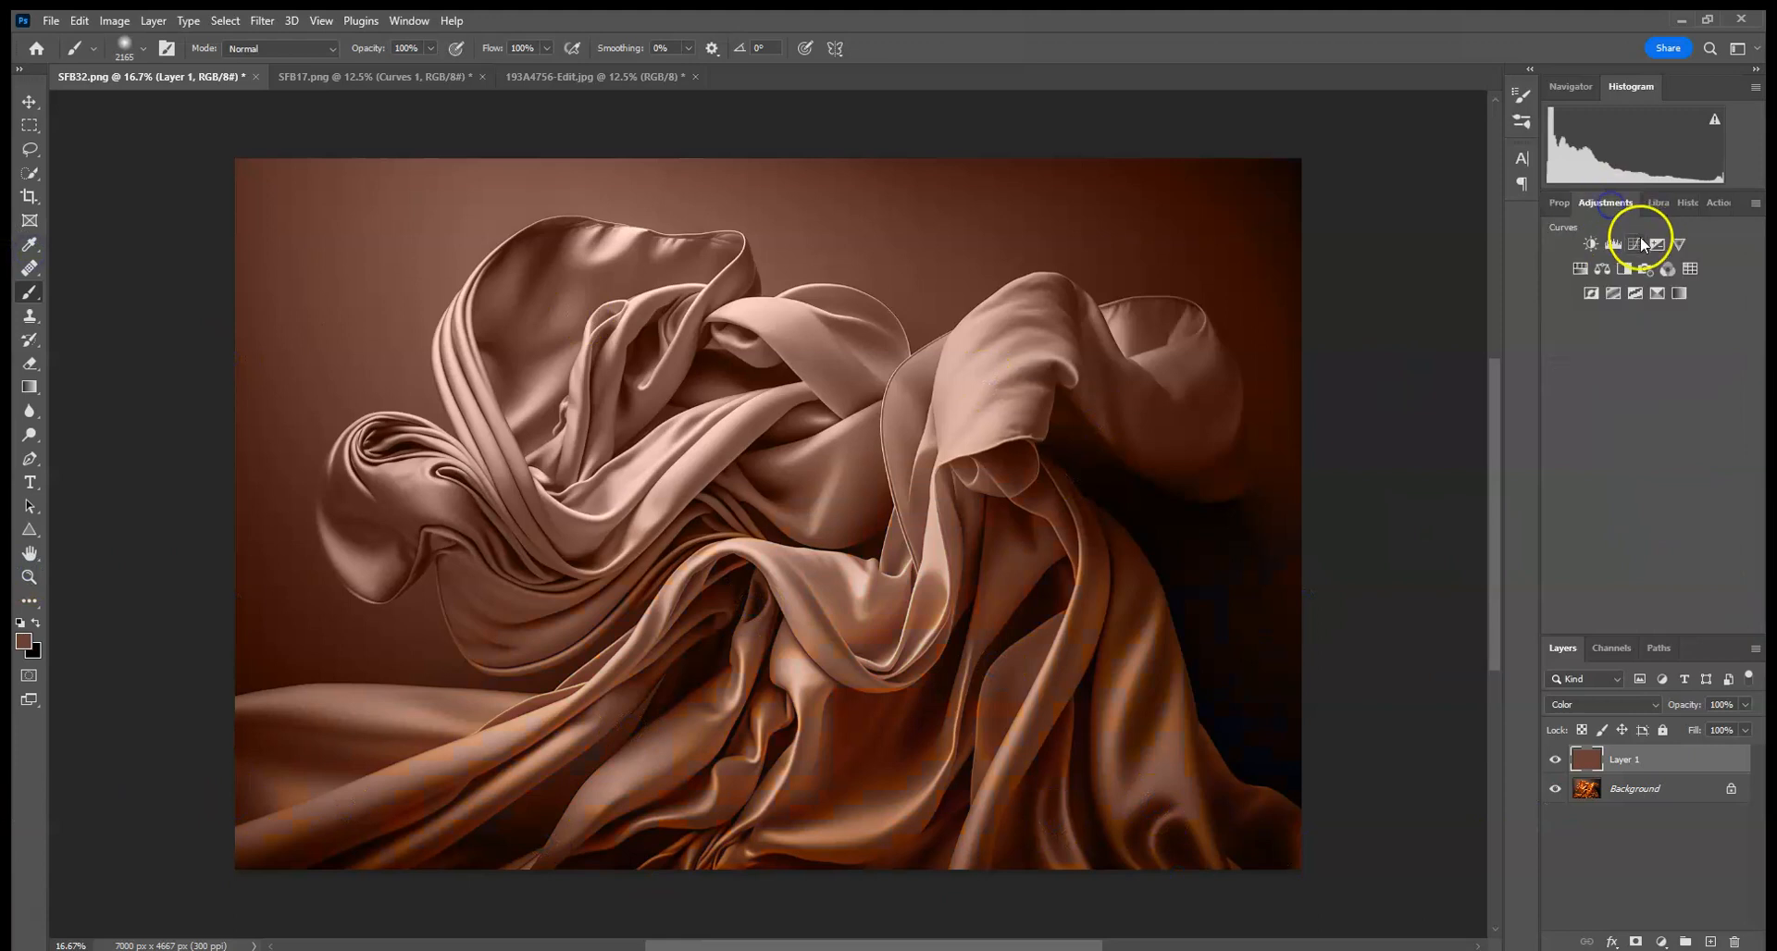
left_click(1640, 243)
left_click_drag(1670, 374, 1692, 393)
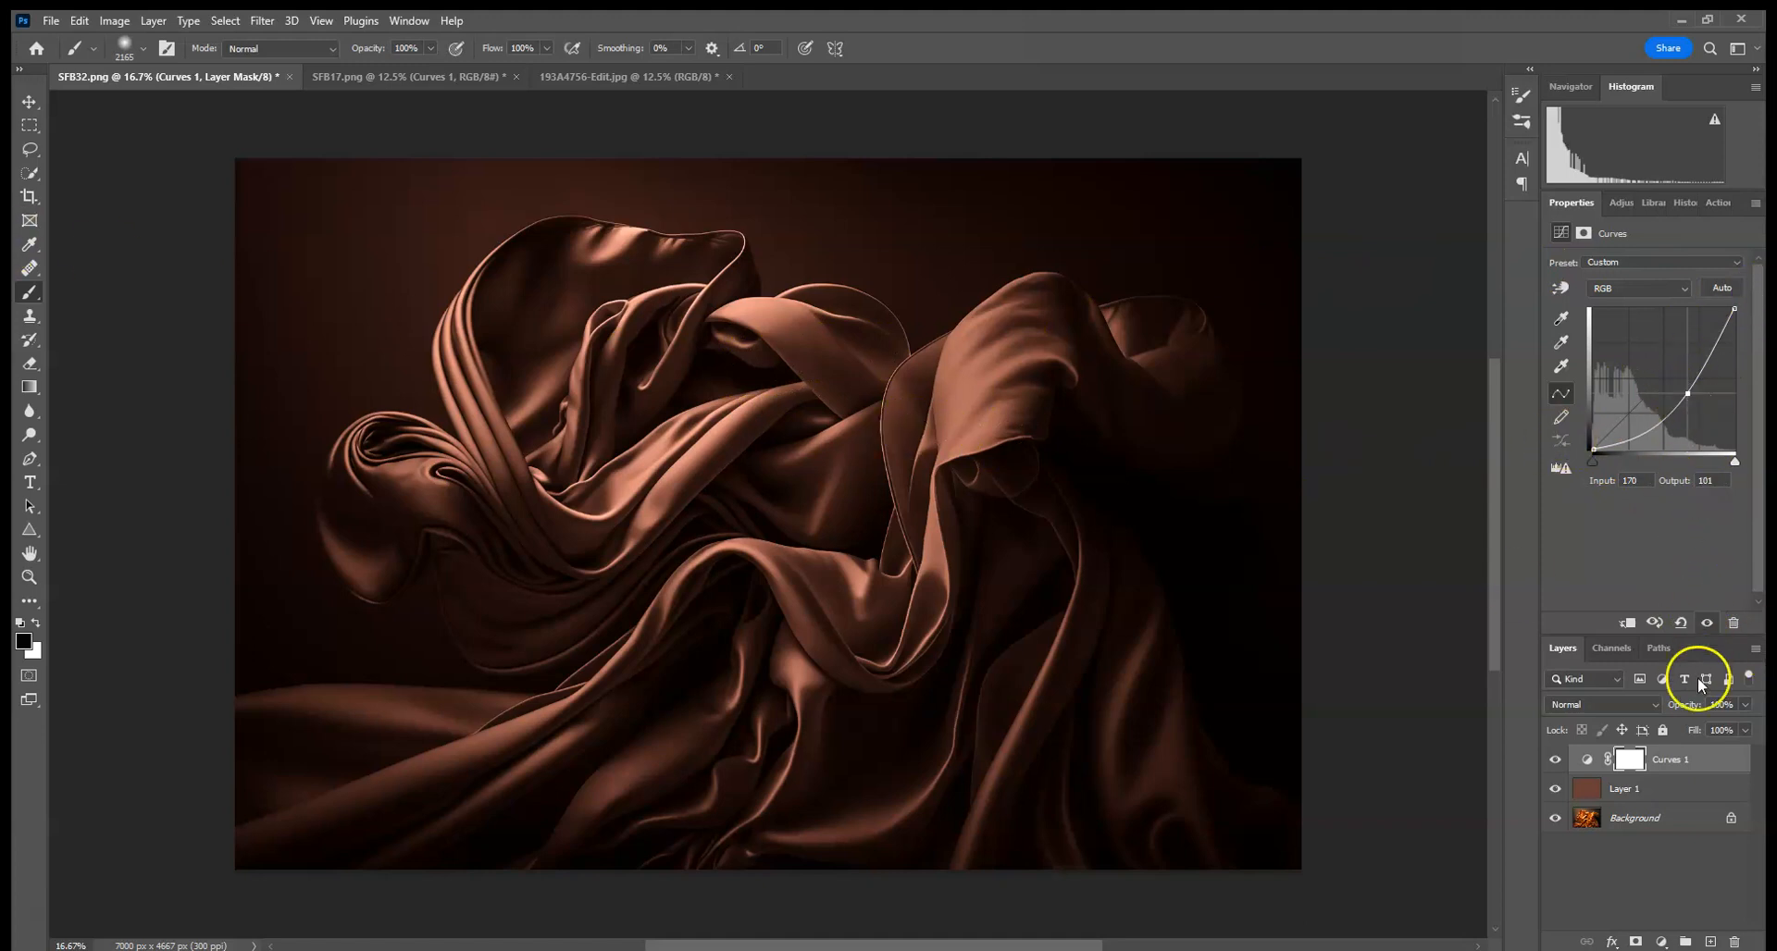
left_click_drag(1701, 765, 1734, 939)
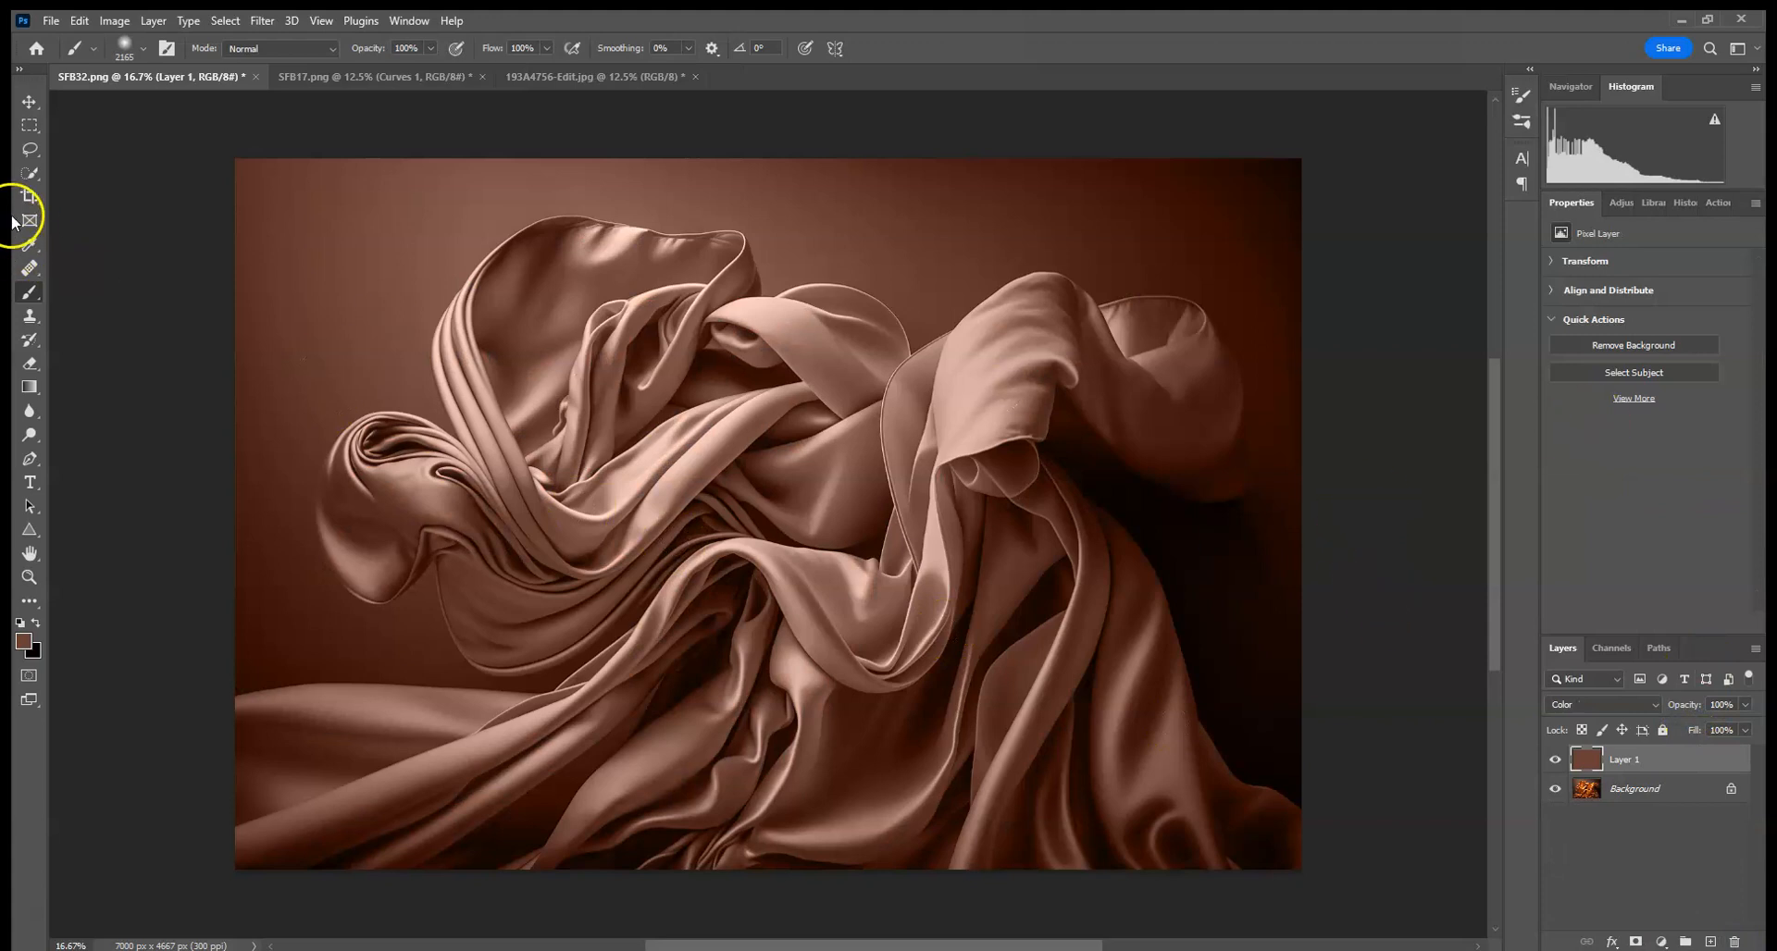
- Flatten the silk document into a single background layer
left_click(30, 173)
right_click(1629, 759)
left_click(1675, 754)
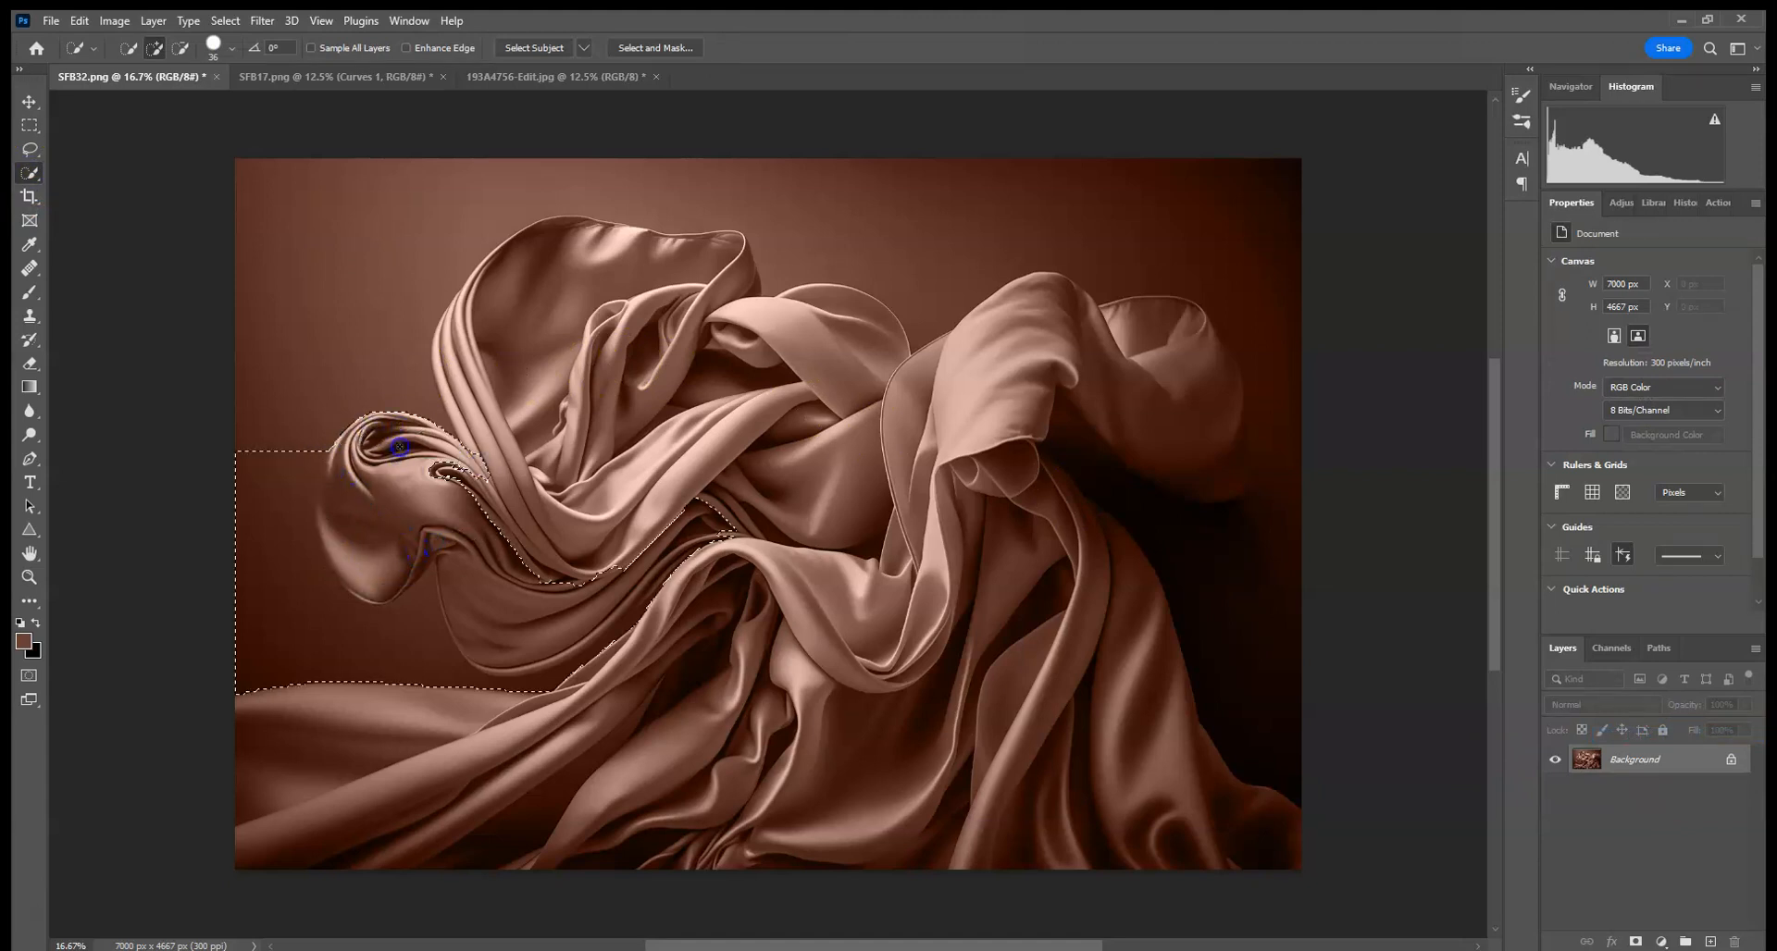
- Select the draped silk with Quick Selection, subtracting the background areas along its left side
mouse_move(509, 508)
left_mouse_down()
mouse_move(468, 362)
mouse_move(528, 280)
mouse_move(639, 317)
left_mouse_up()
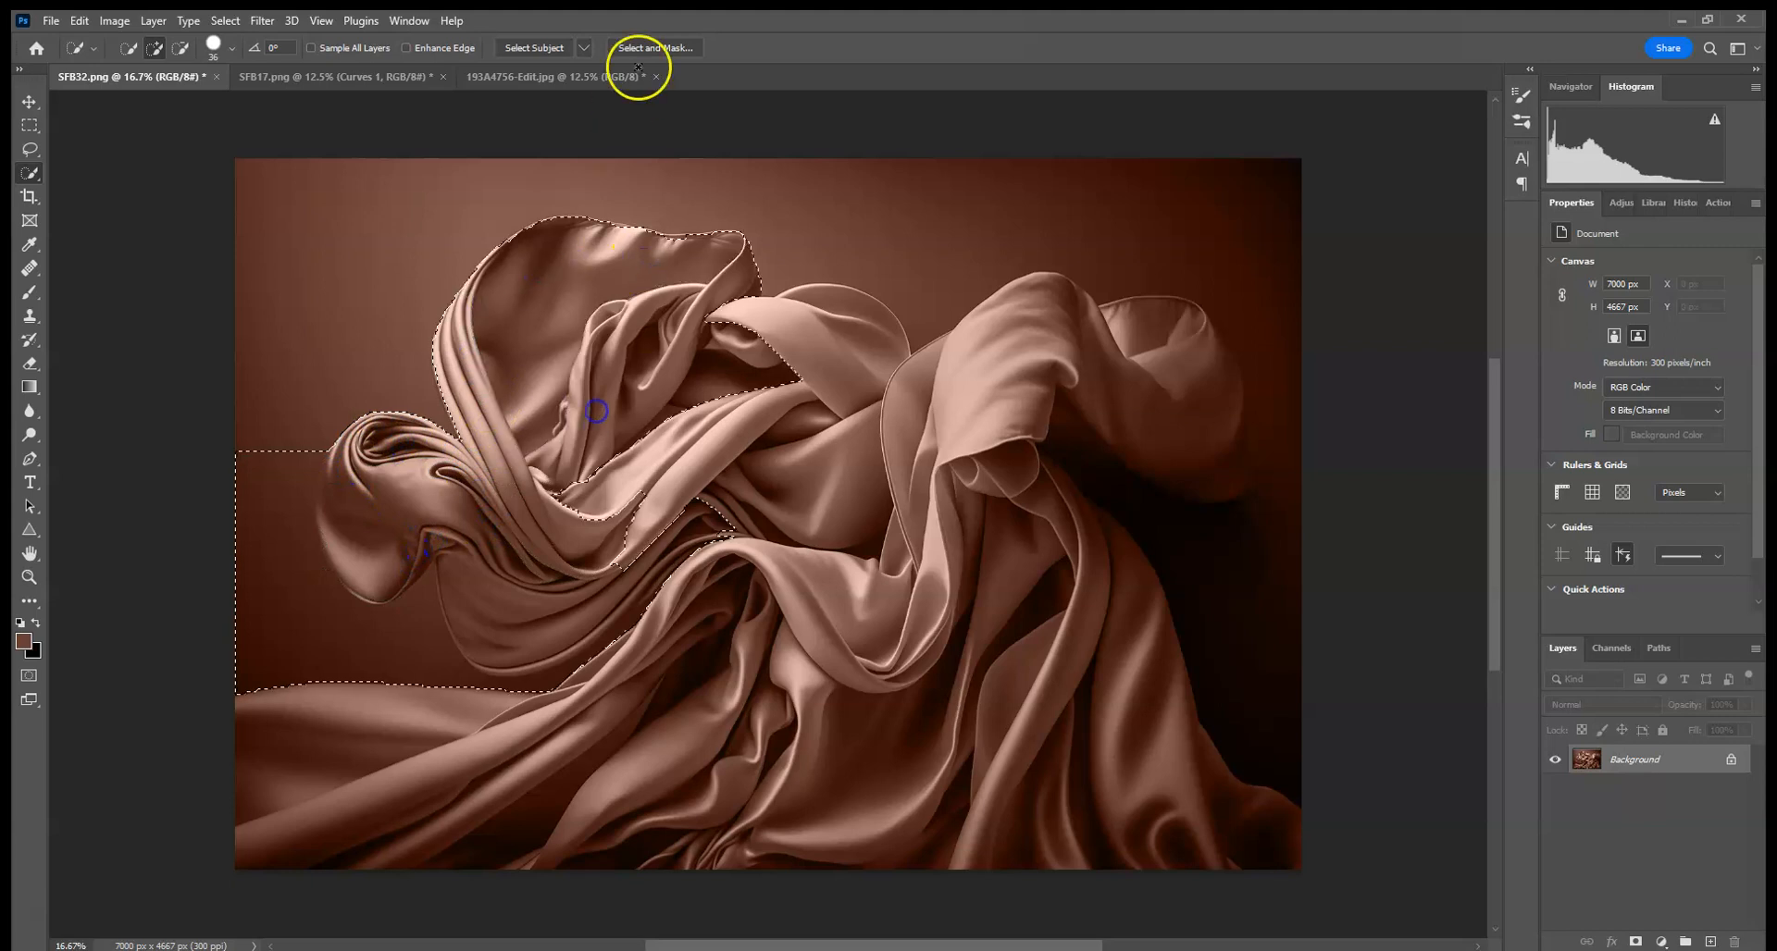
left_click(83, 22)
left_click(96, 41)
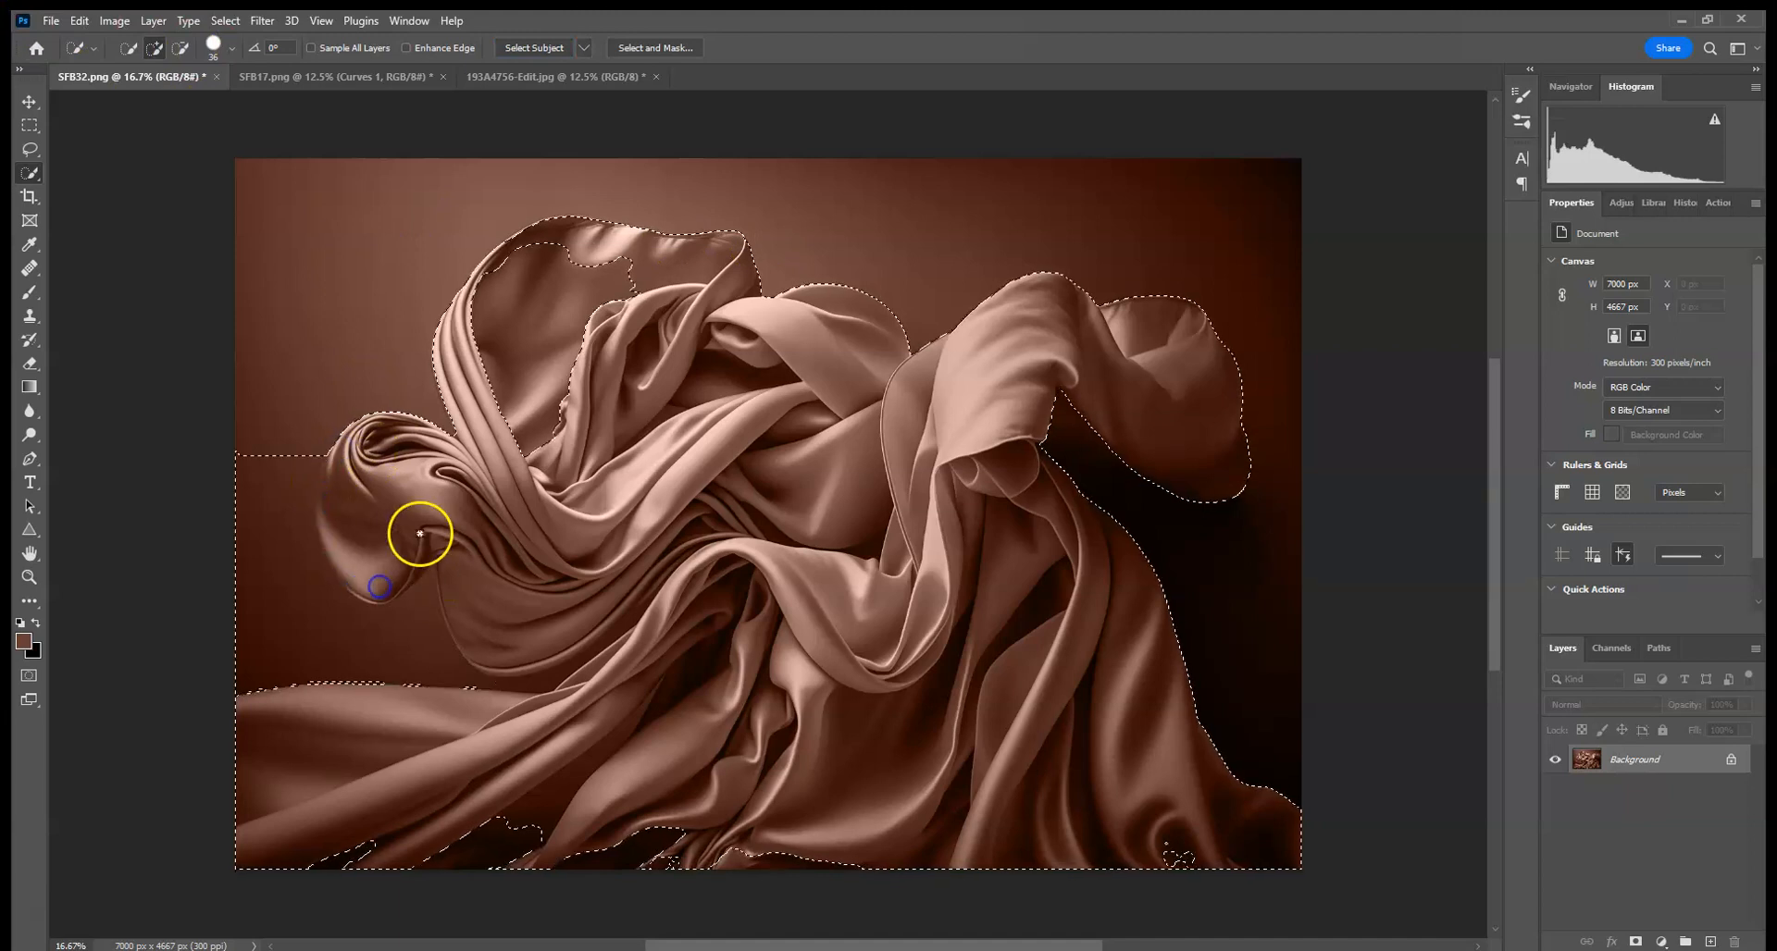
left_click(181, 47)
mouse_move(254, 447)
left_mouse_down()
mouse_move(245, 585)
mouse_move(289, 660)
mouse_move(389, 663)
left_mouse_up()
left_click_drag(285, 481, 280, 576)
left_click_drag(308, 450, 297, 492)
left_click(169, 46)
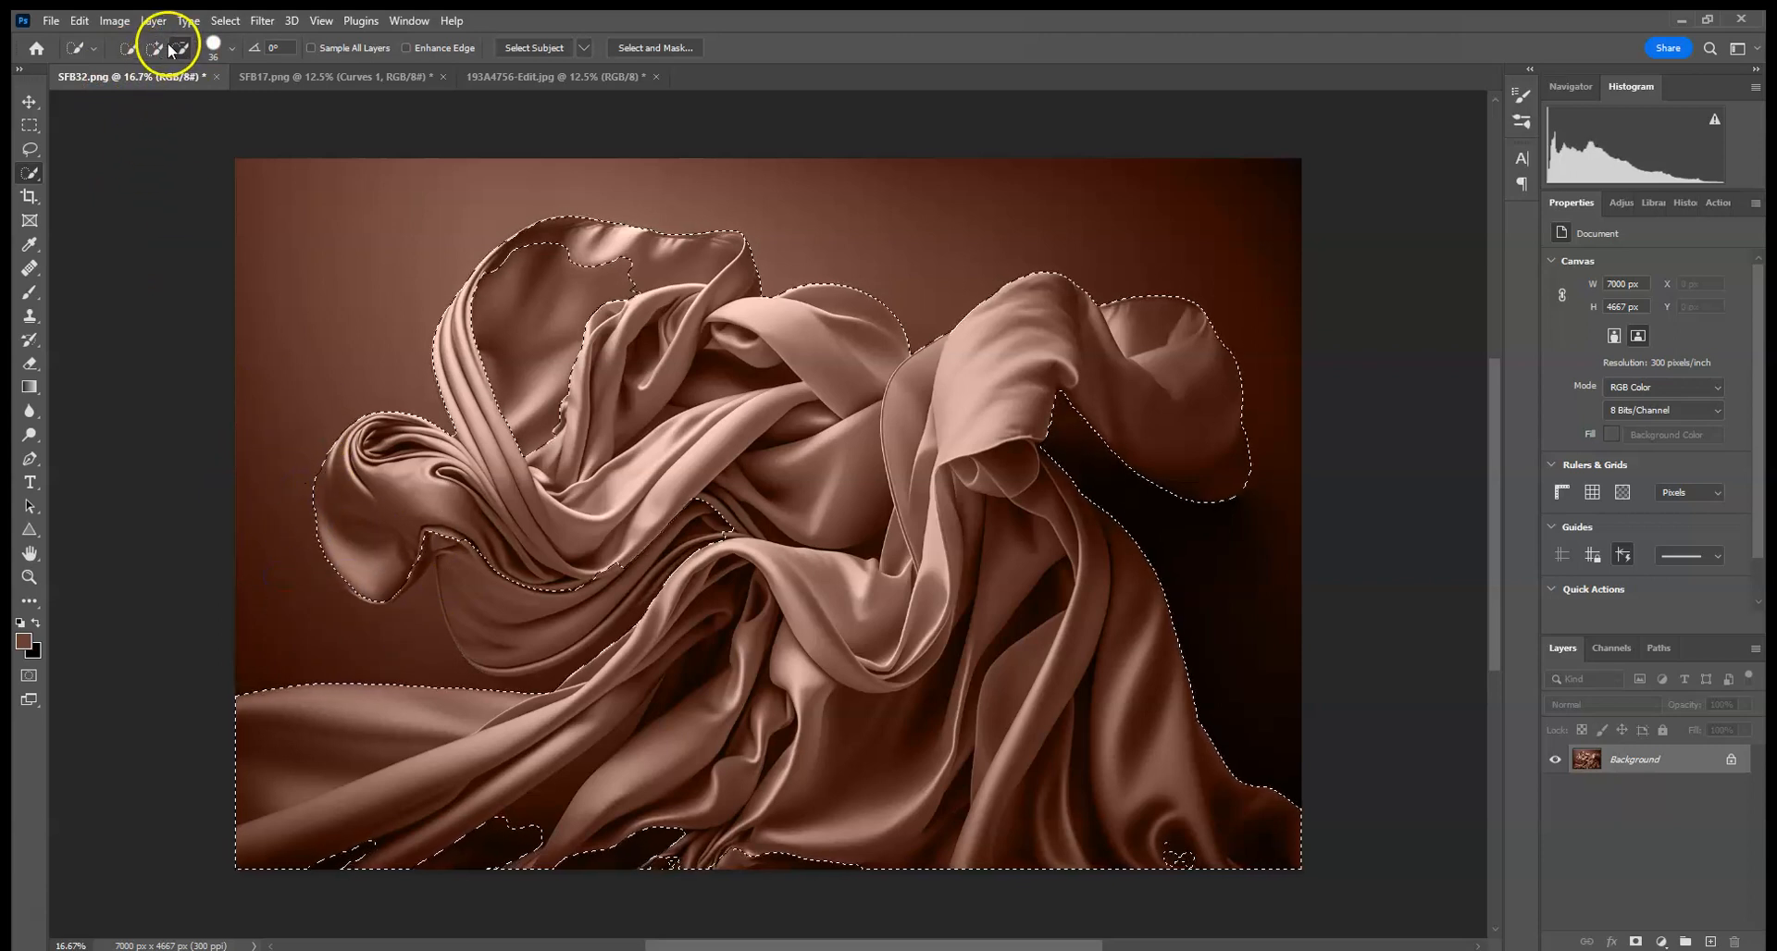
- Refine the silk selection close up, adding missed folds and subtracting background gaps around the edges
key("ctrl+plus")
key("ctrl+plus")
key("ctrl+plus")
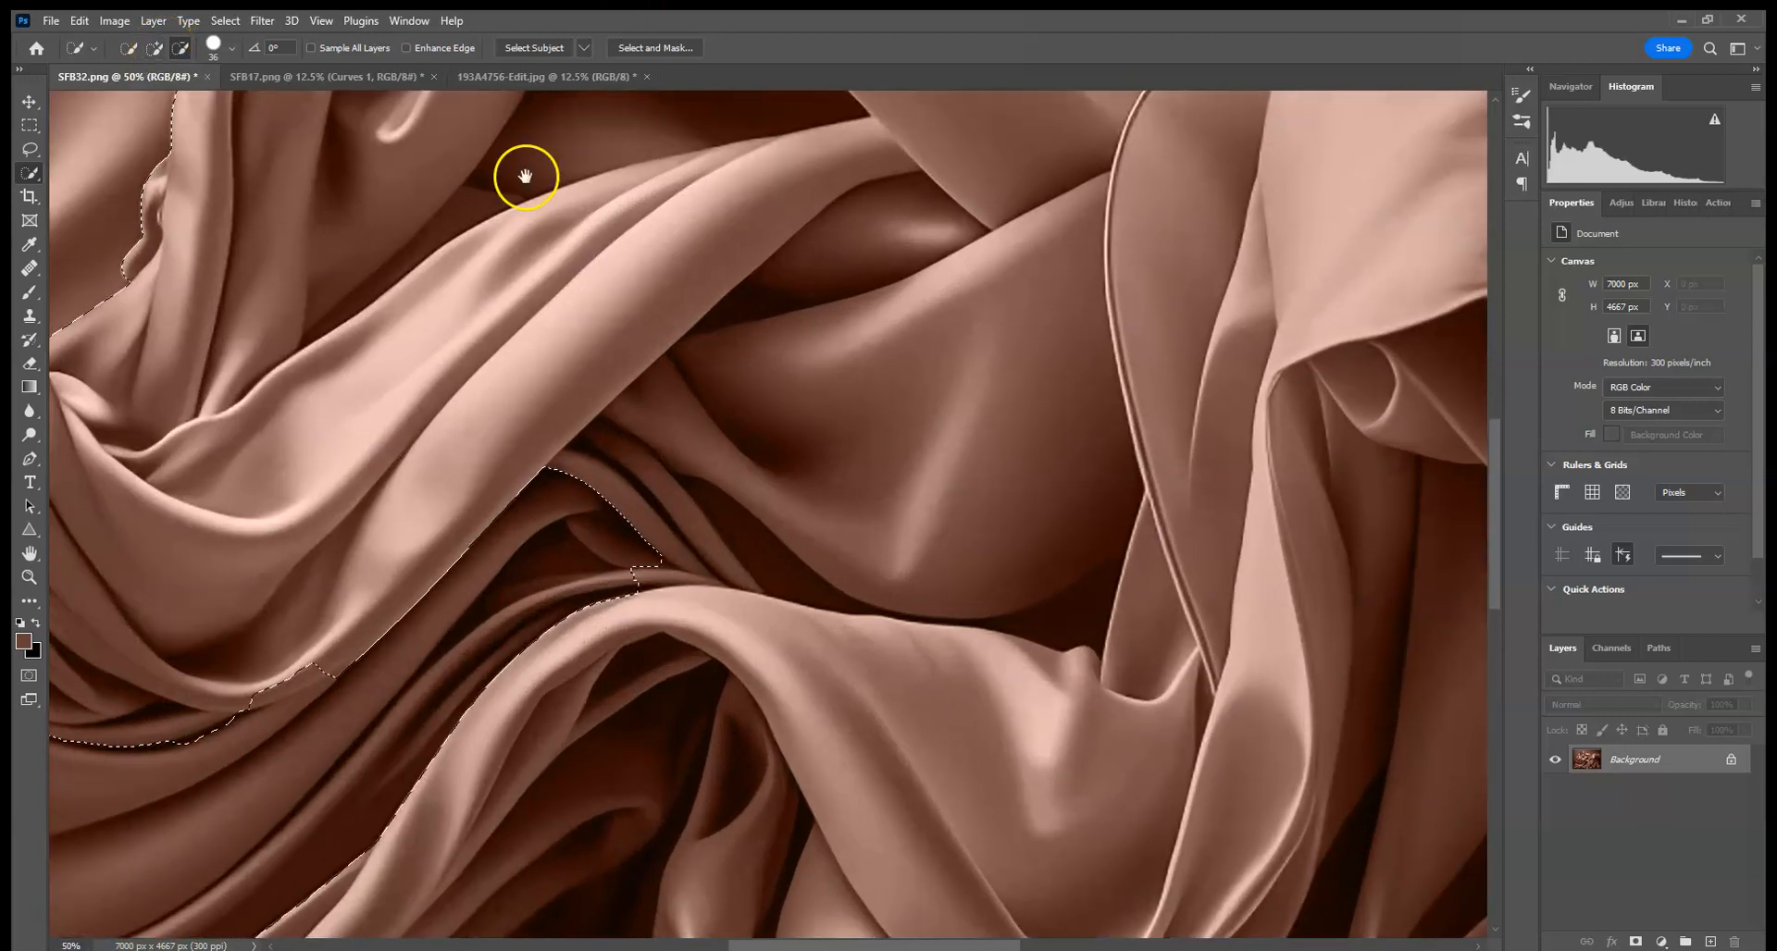
left_click_drag(272, 486, 877, 325)
left_click(156, 48)
mouse_move(388, 449)
left_mouse_down()
mouse_move(292, 516)
mouse_move(247, 593)
mouse_move(519, 496)
left_mouse_up()
left_click_drag(340, 484, 372, 534)
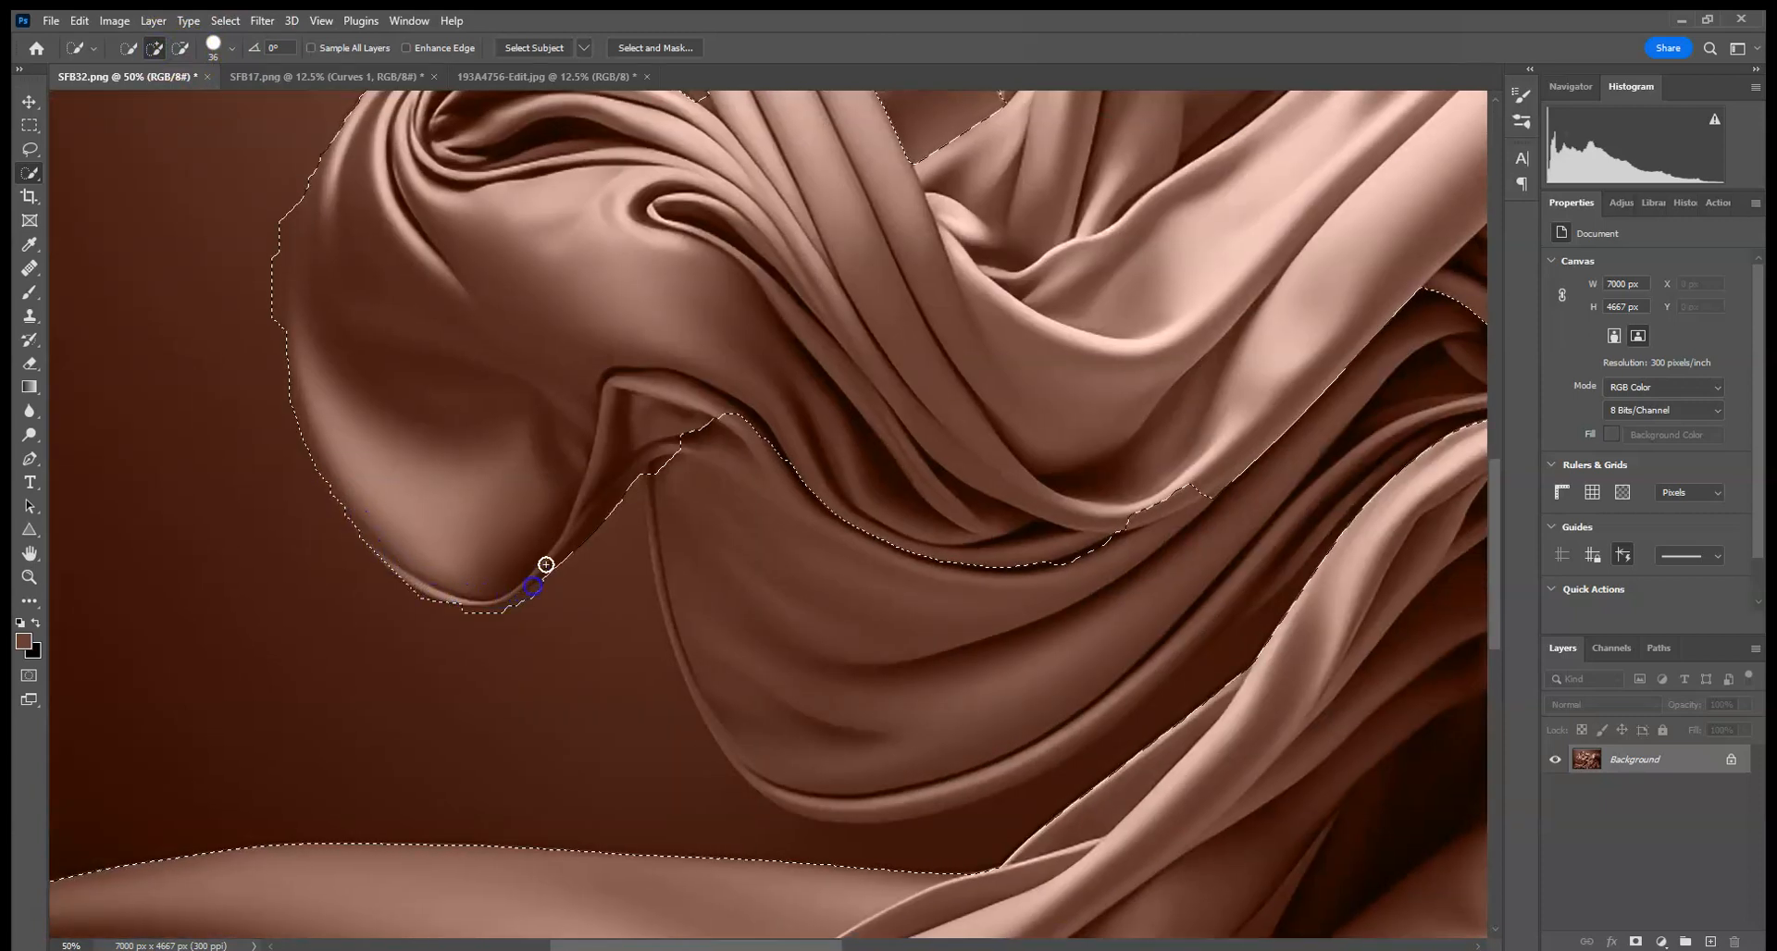
left_click_drag(555, 293, 488, 552)
left_click_drag(558, 444, 523, 648)
left_click_drag(681, 389, 581, 630)
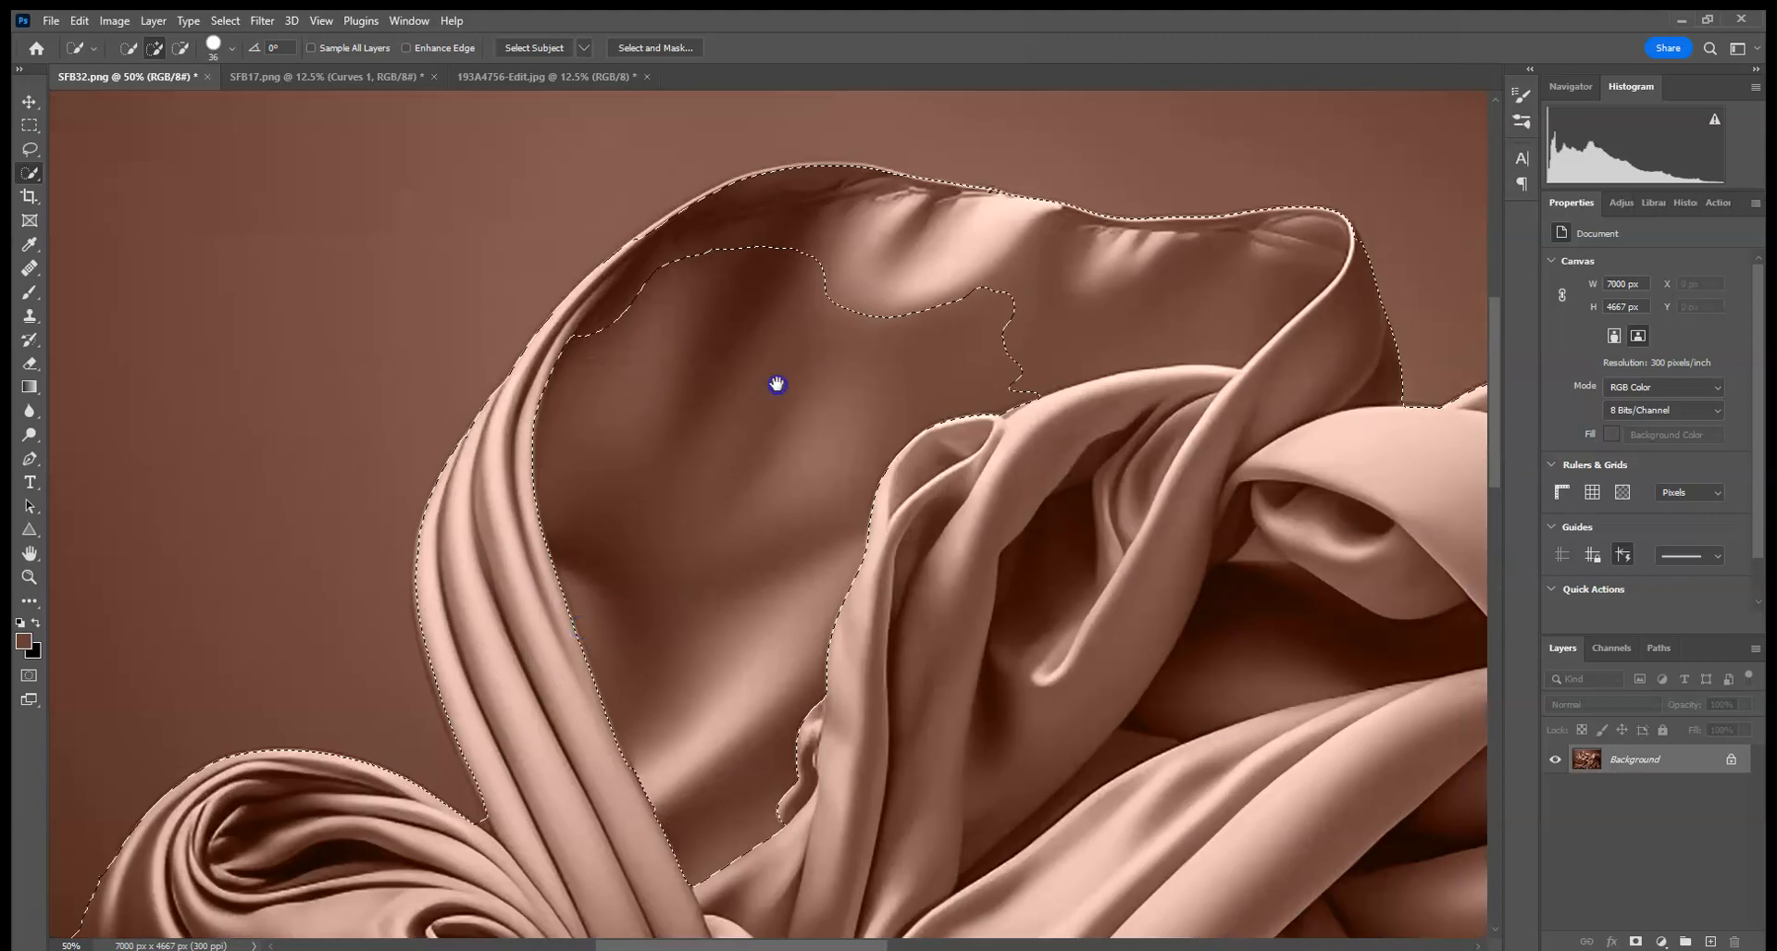
left_click_drag(777, 384, 694, 517)
left_click_drag(531, 448, 508, 462)
mouse_move(458, 765)
left_mouse_down()
mouse_move(780, 658)
mouse_move(926, 530)
left_mouse_up()
left_click_drag(746, 668, 771, 391)
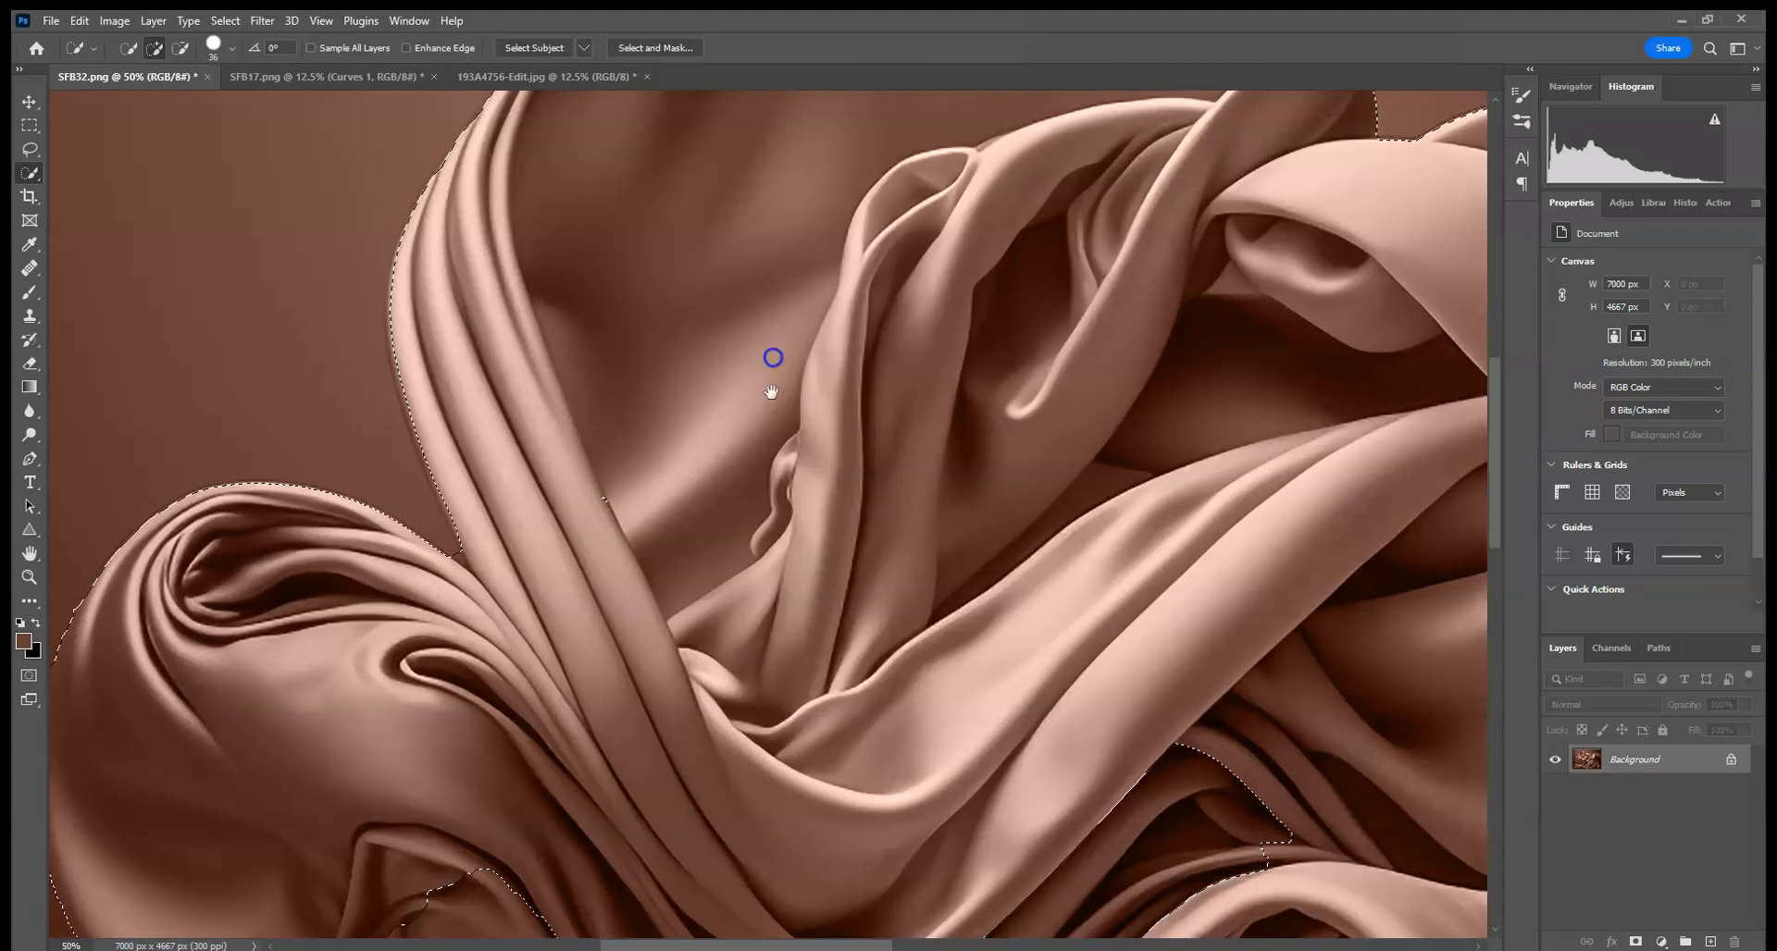
key("ctrl+minus")
mouse_move(657, 596)
left_mouse_down()
mouse_move(580, 591)
mouse_move(455, 526)
mouse_move(479, 629)
mouse_move(510, 667)
mouse_move(539, 651)
mouse_move(401, 627)
mouse_move(423, 593)
mouse_move(391, 637)
mouse_move(428, 578)
left_mouse_up()
left_click(180, 47)
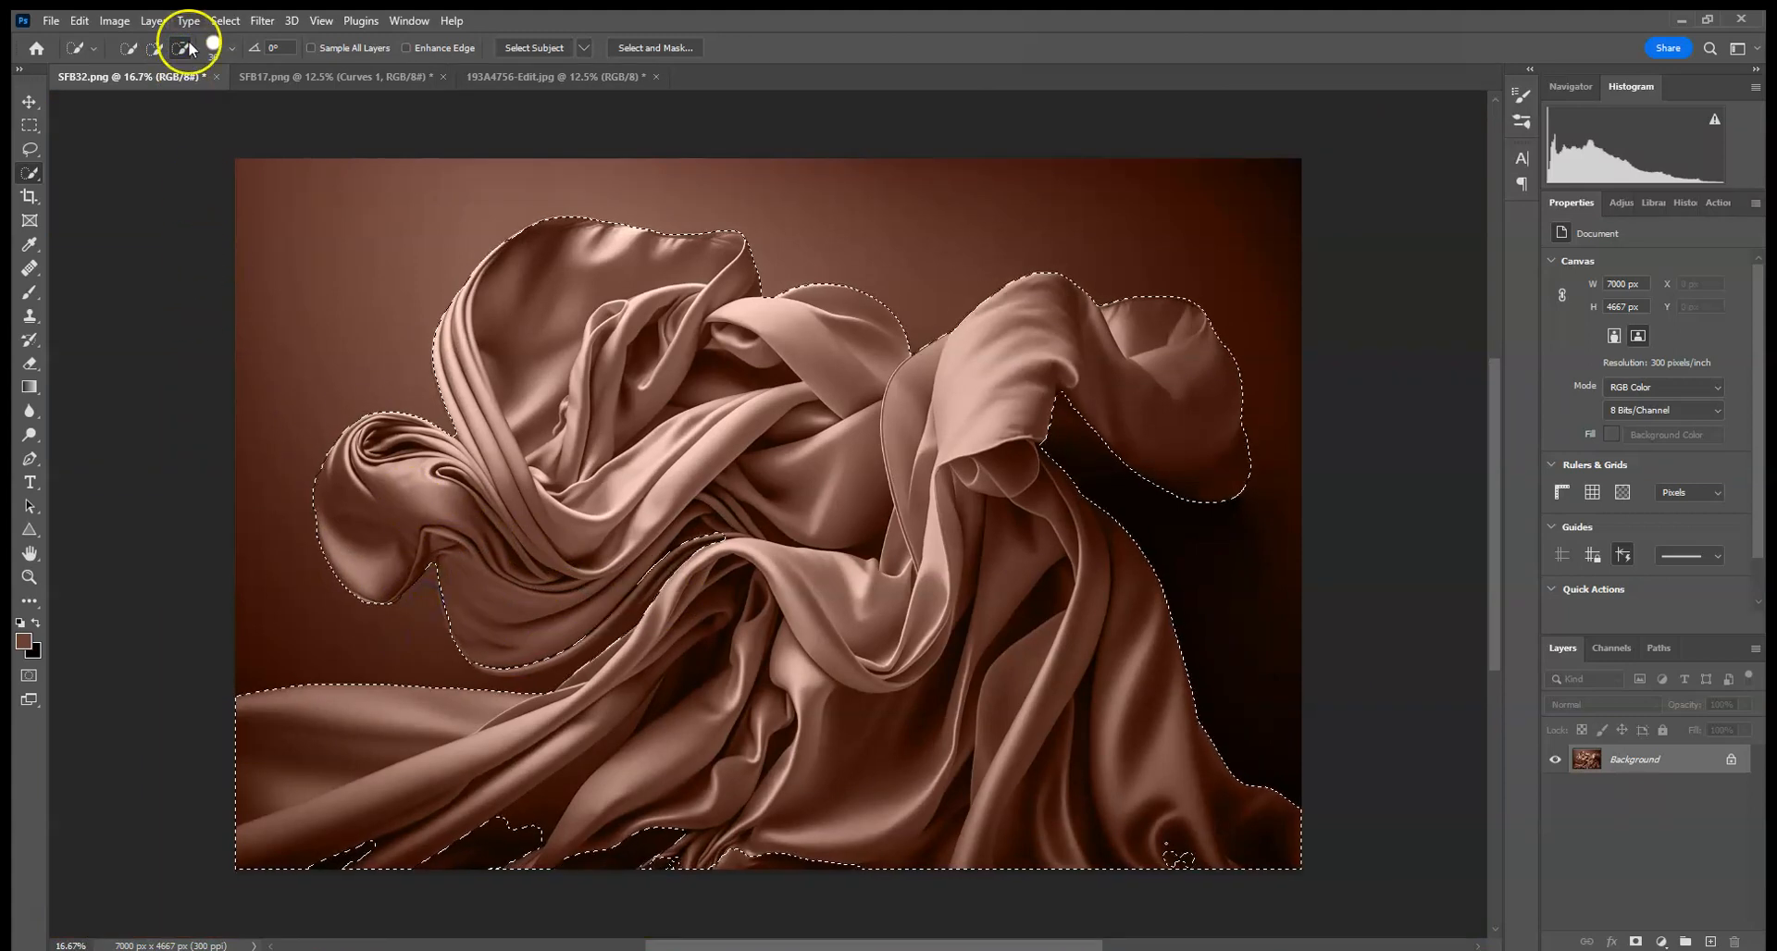
- Copy the selected silk and paste it into the composite document
left_click(79, 23)
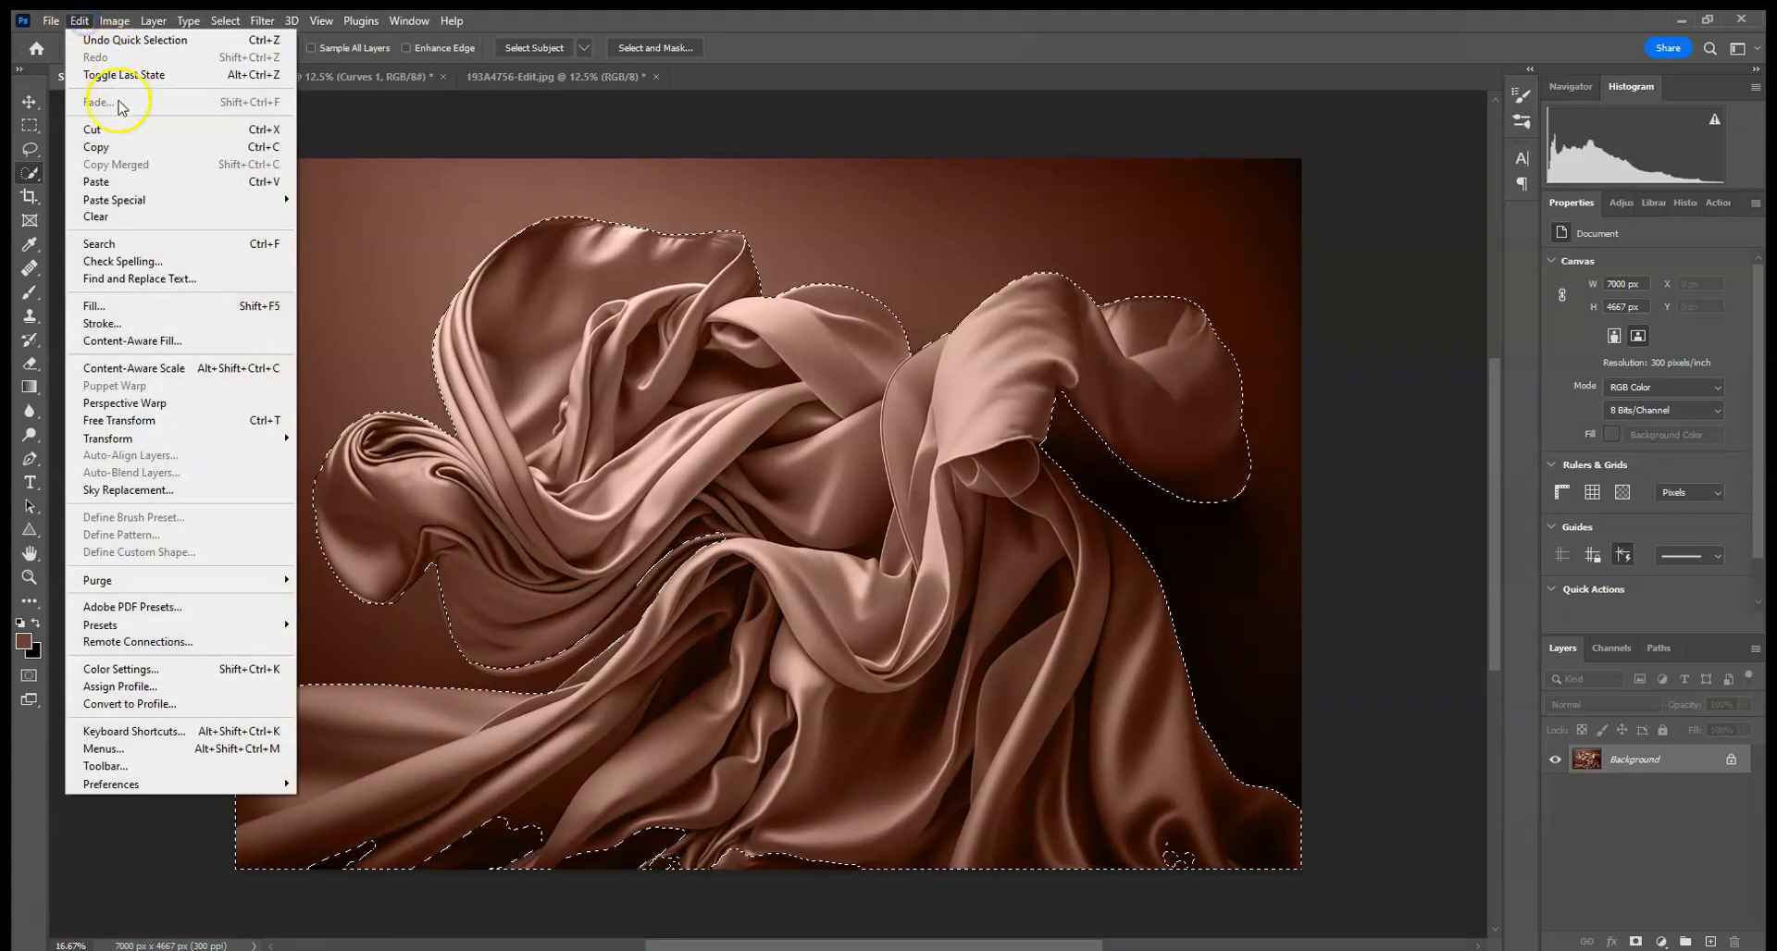
left_click(119, 145)
left_click(314, 80)
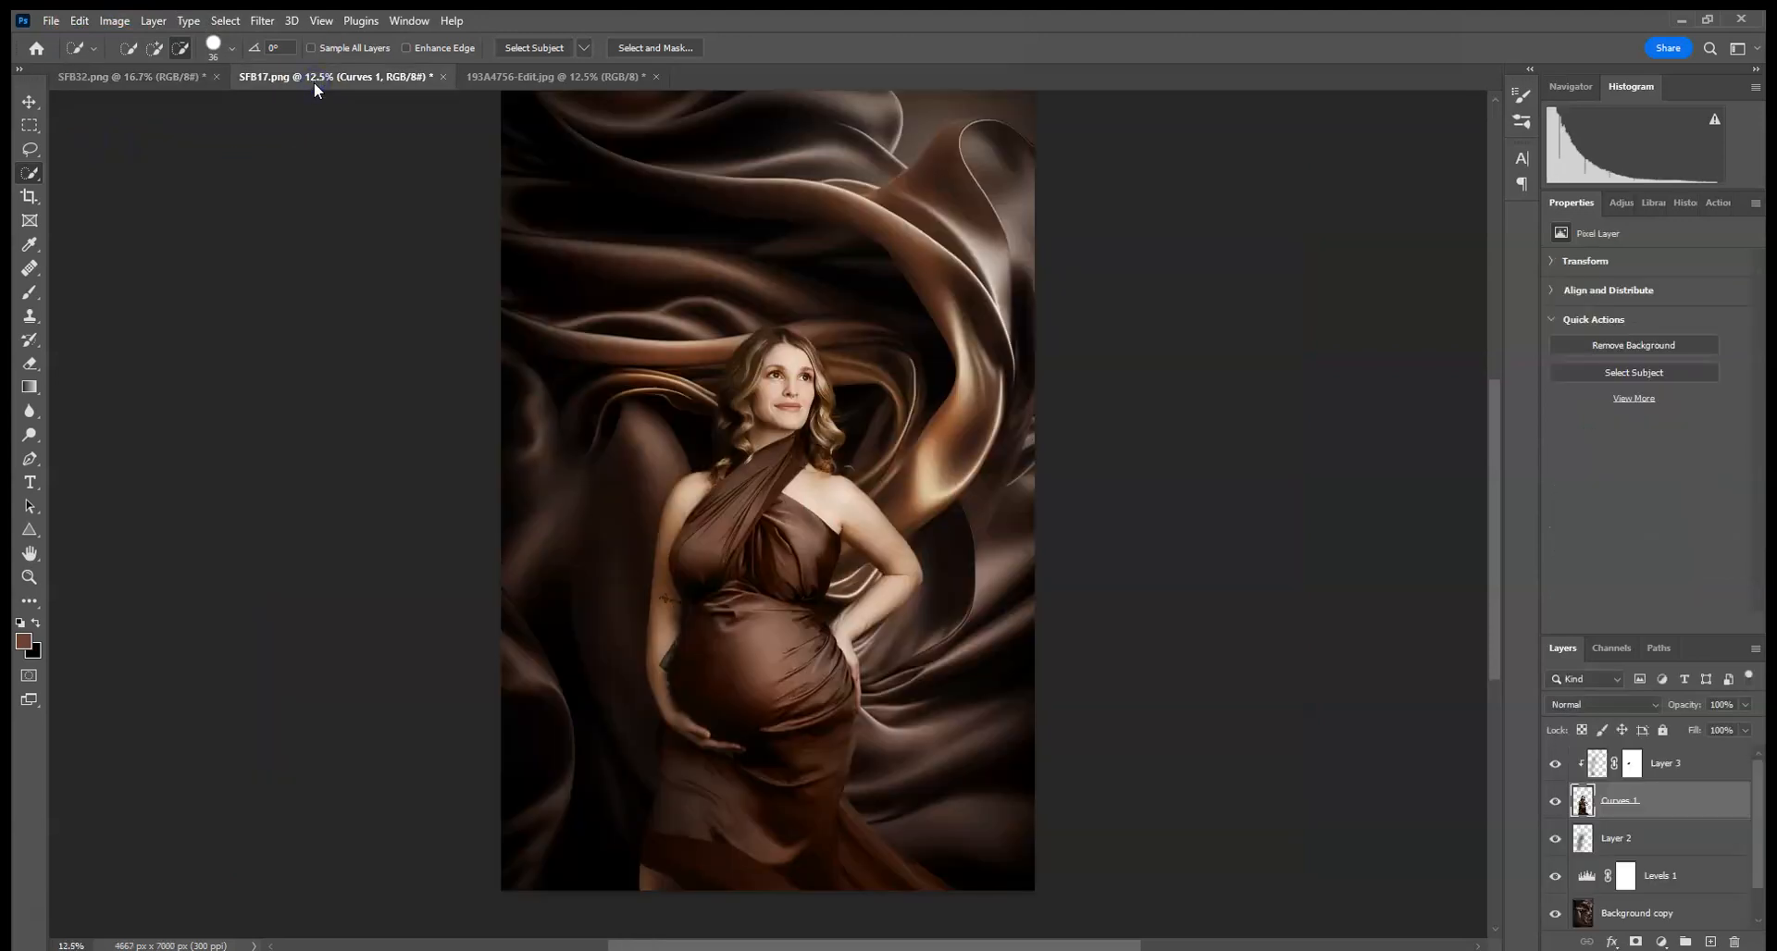
left_click(81, 26)
left_click(130, 182)
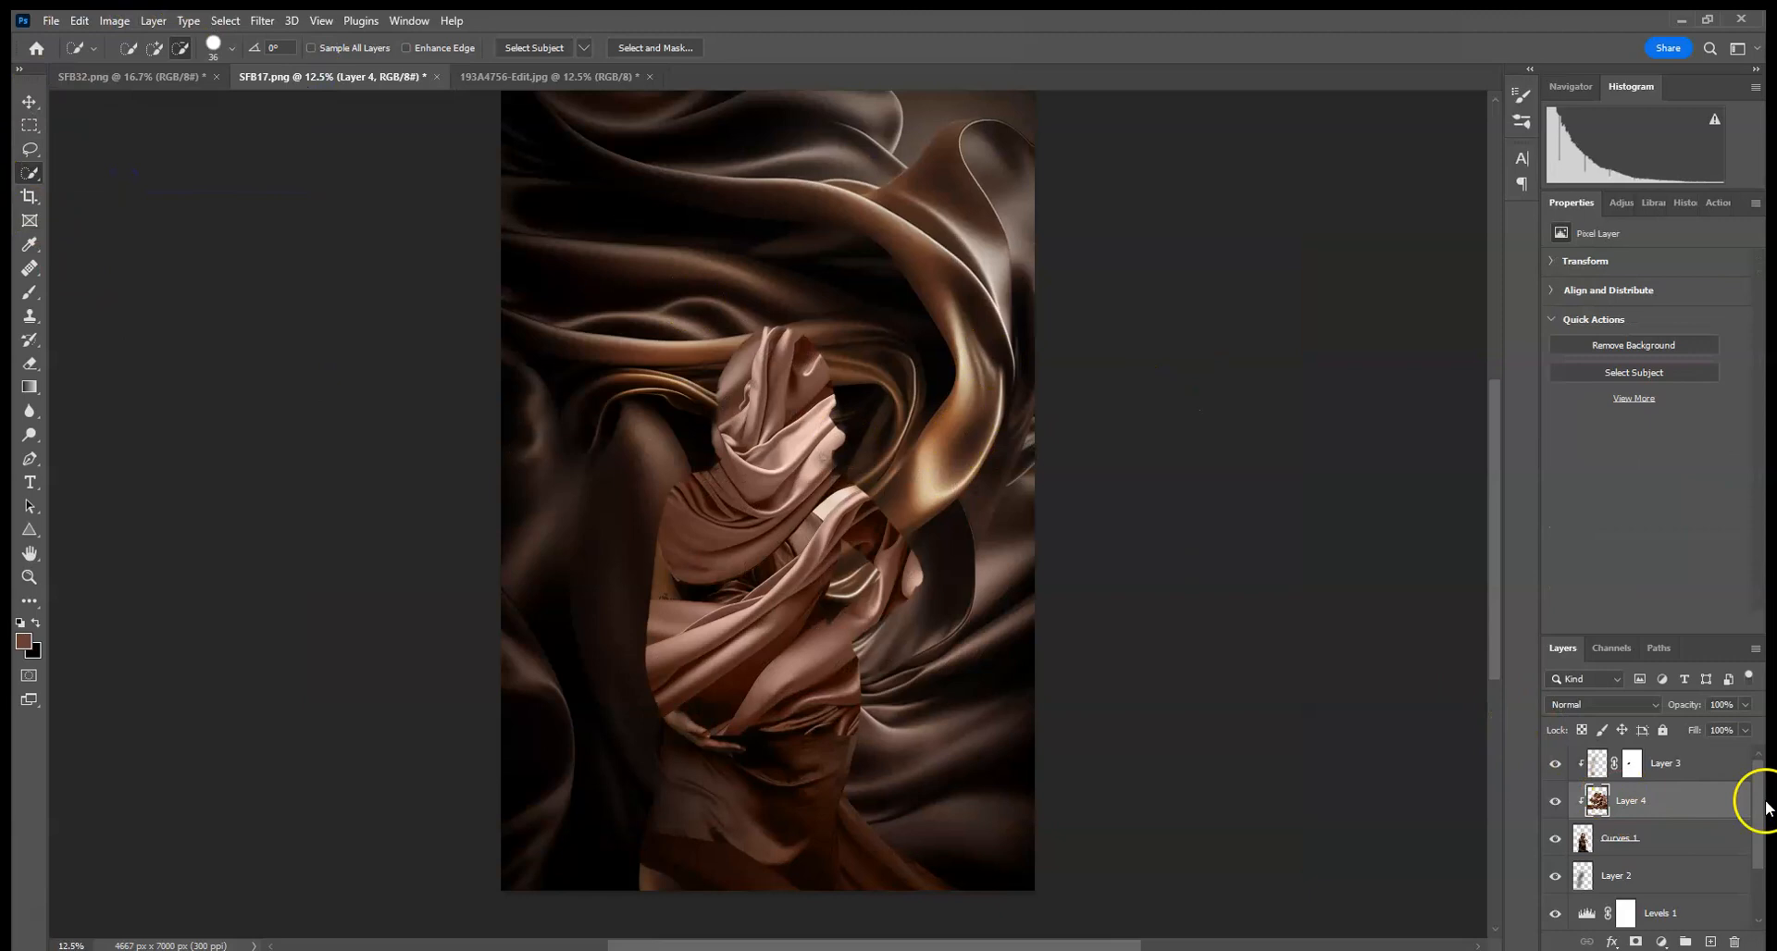
- Place the pasted silk layer below Levels 1 and move it down to the lower part of the composite
left_click_drag(1720, 819, 1756, 933)
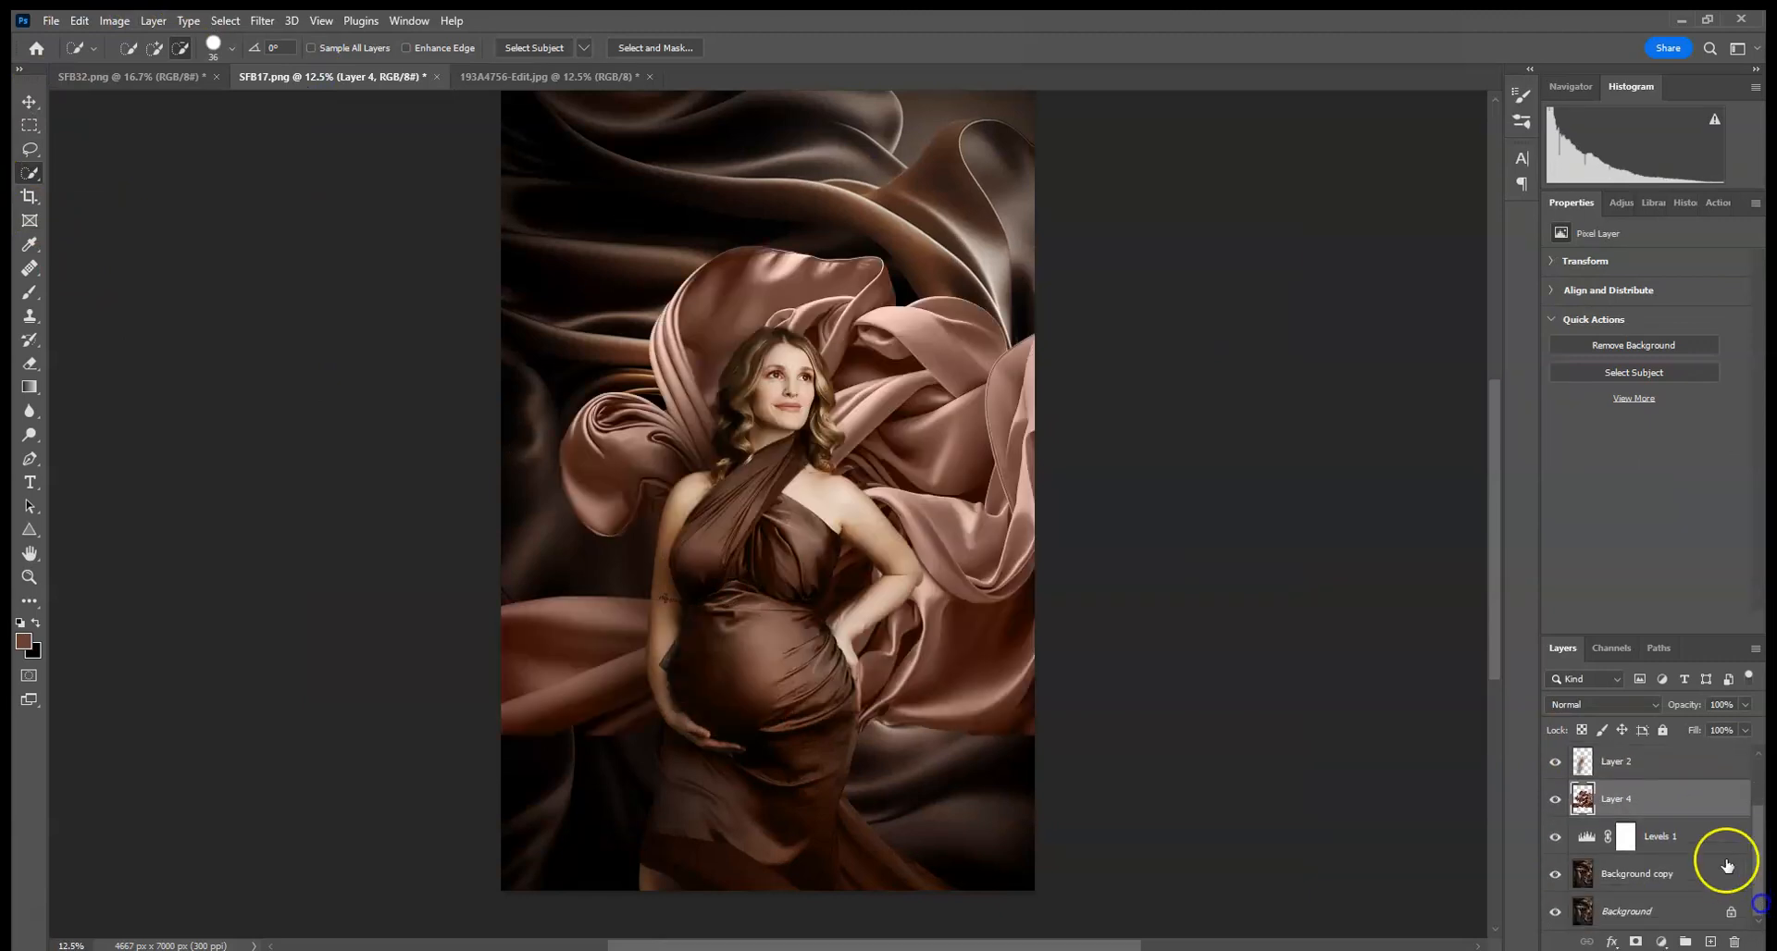
left_click_drag(1682, 809, 1689, 846)
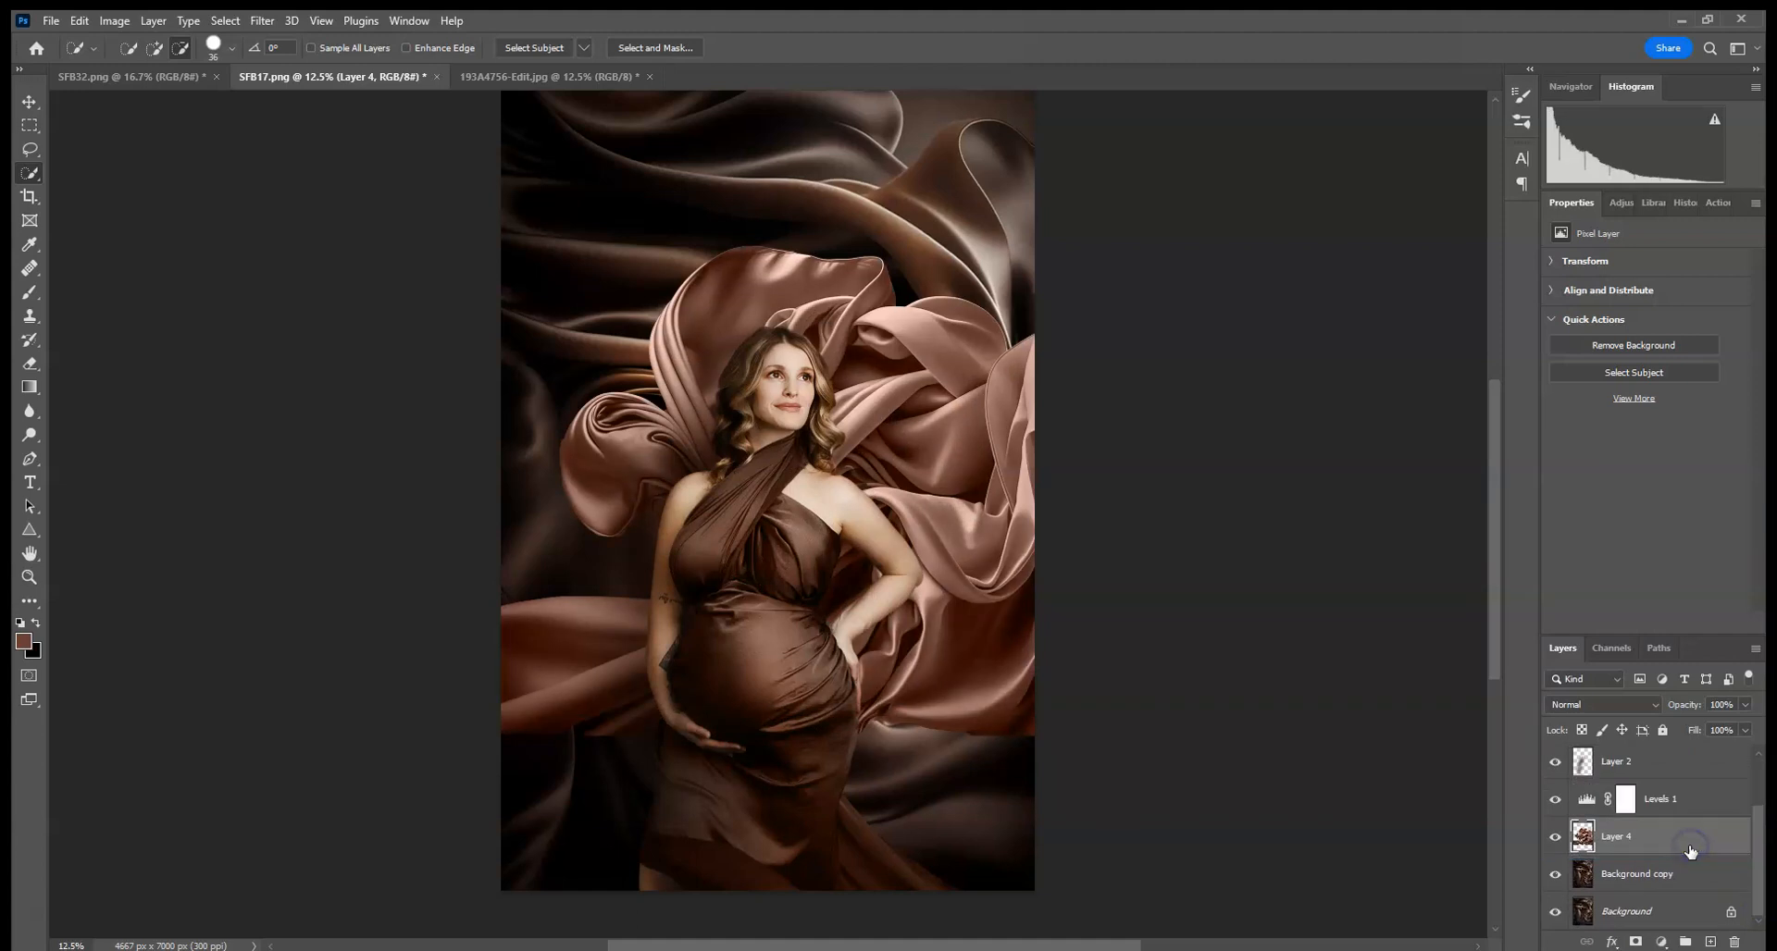
left_click(28, 102)
left_click(1300, 245)
mouse_move(1213, 317)
left_mouse_down()
mouse_move(1082, 527)
mouse_move(1056, 681)
left_mouse_up()
left_click(915, 48)
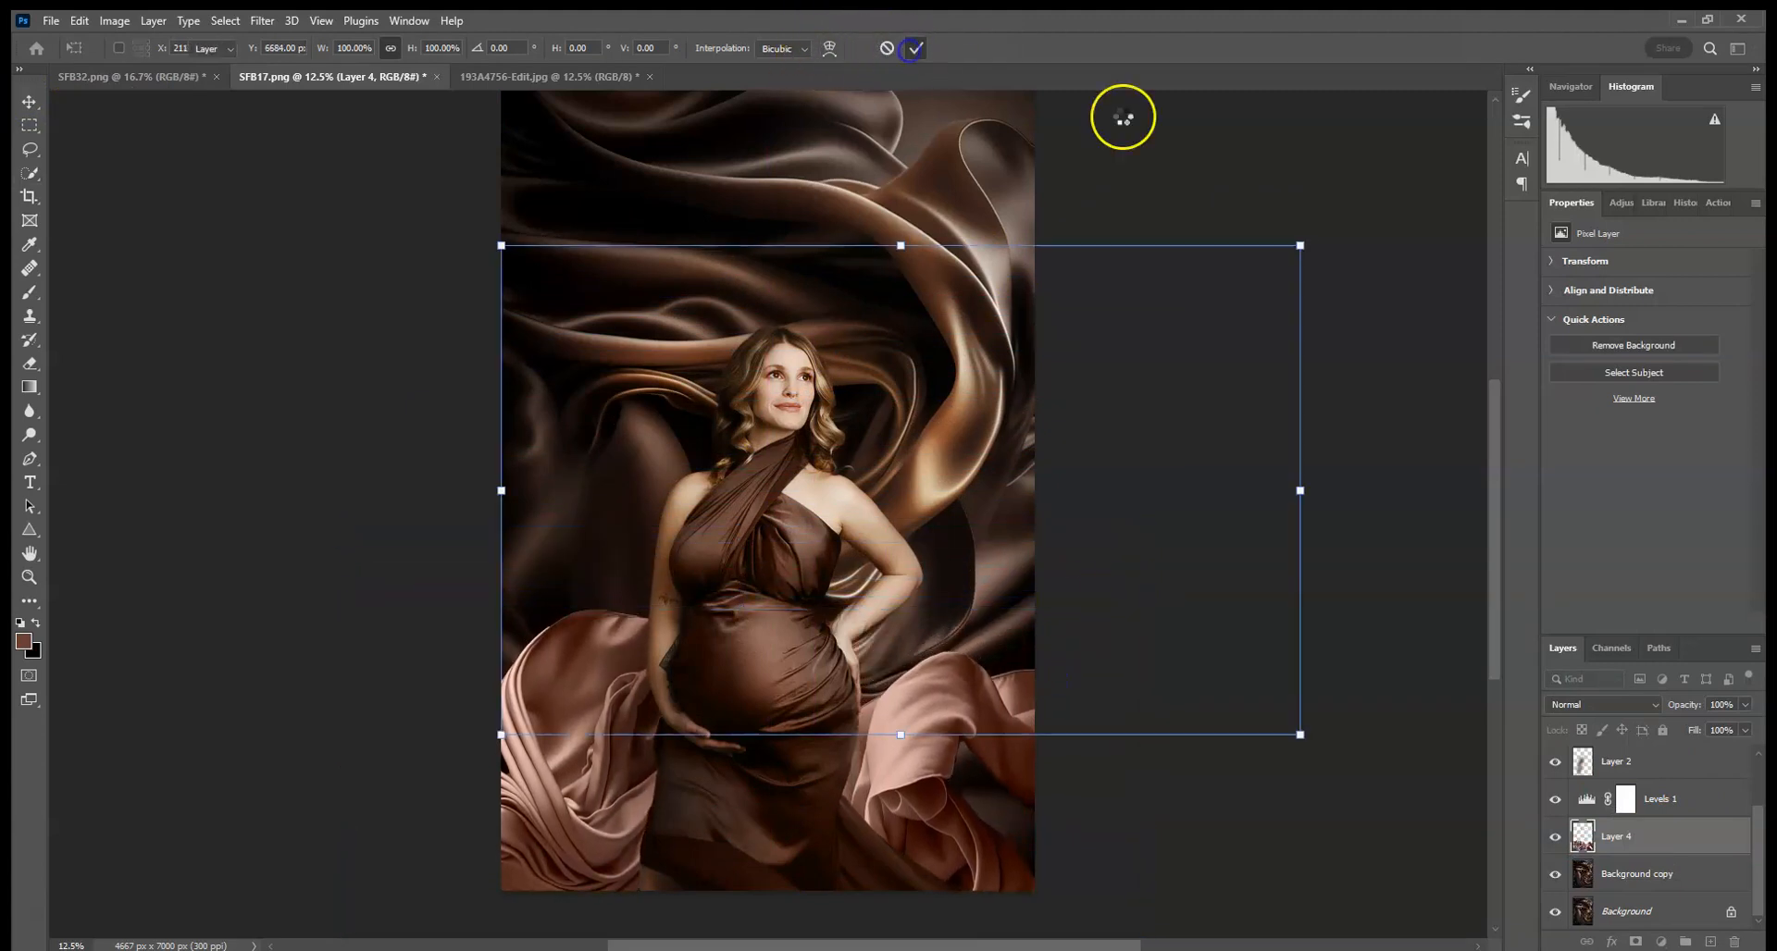
- Add a Curves adjustment clipped to the pasted silk layer and darken it
left_click(1619, 205)
left_click(1636, 244)
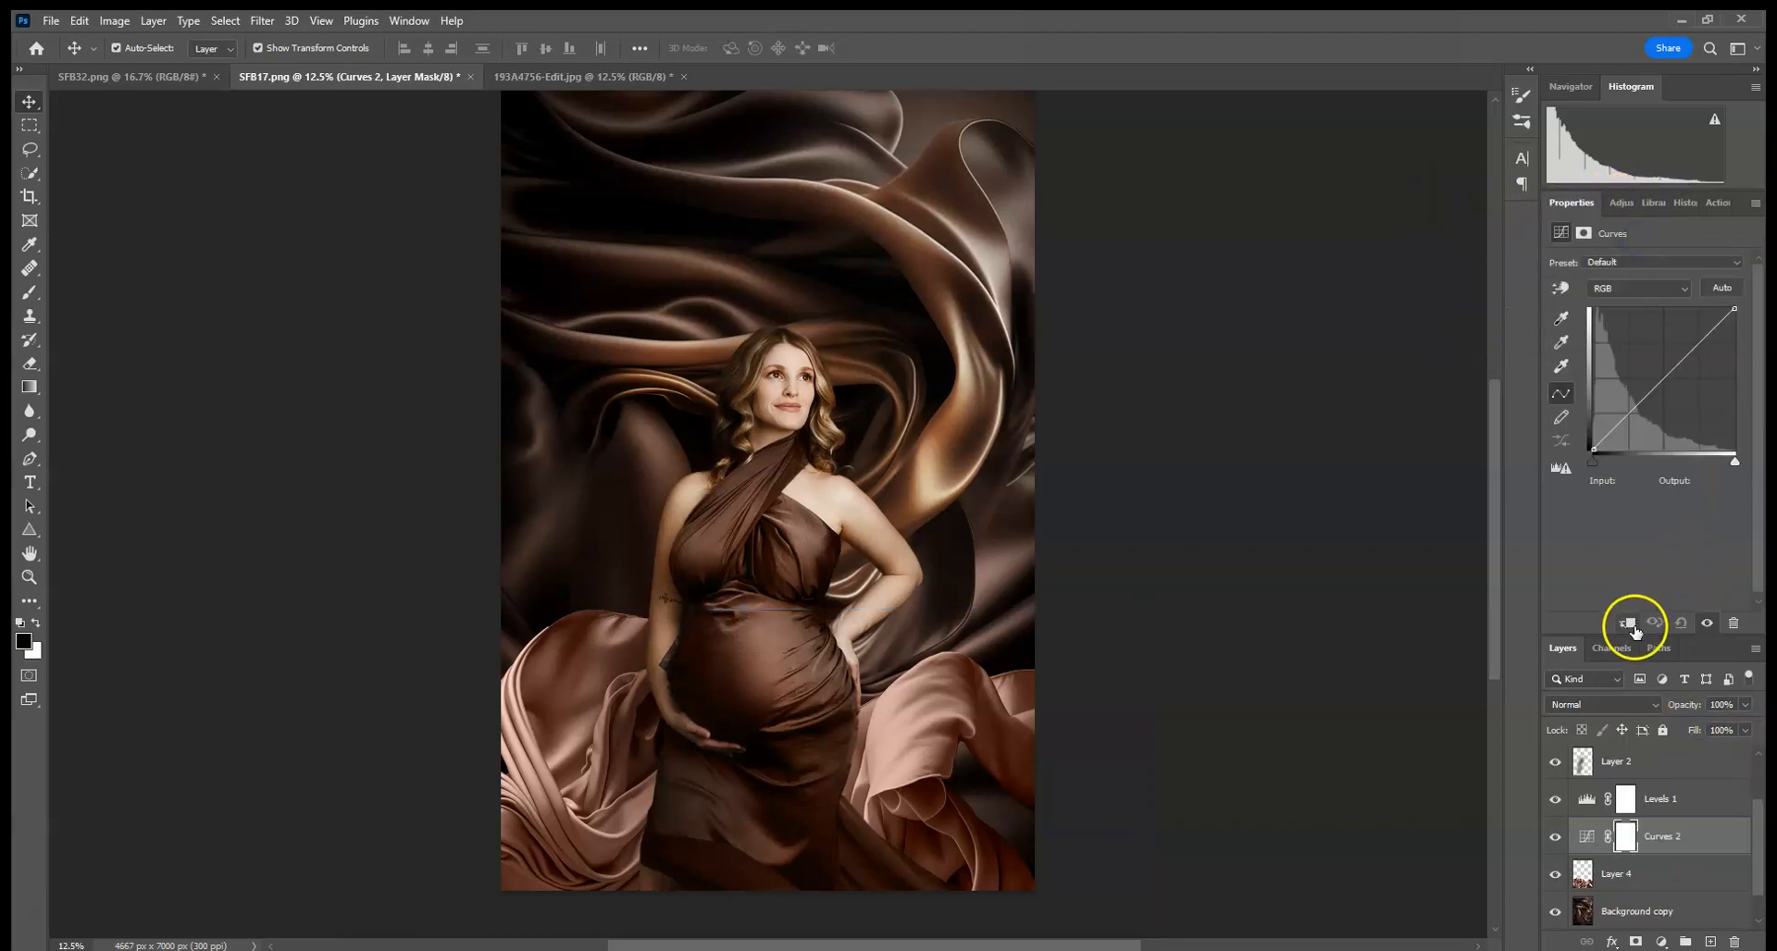
left_click(1627, 625)
left_click_drag(1638, 407, 1678, 405)
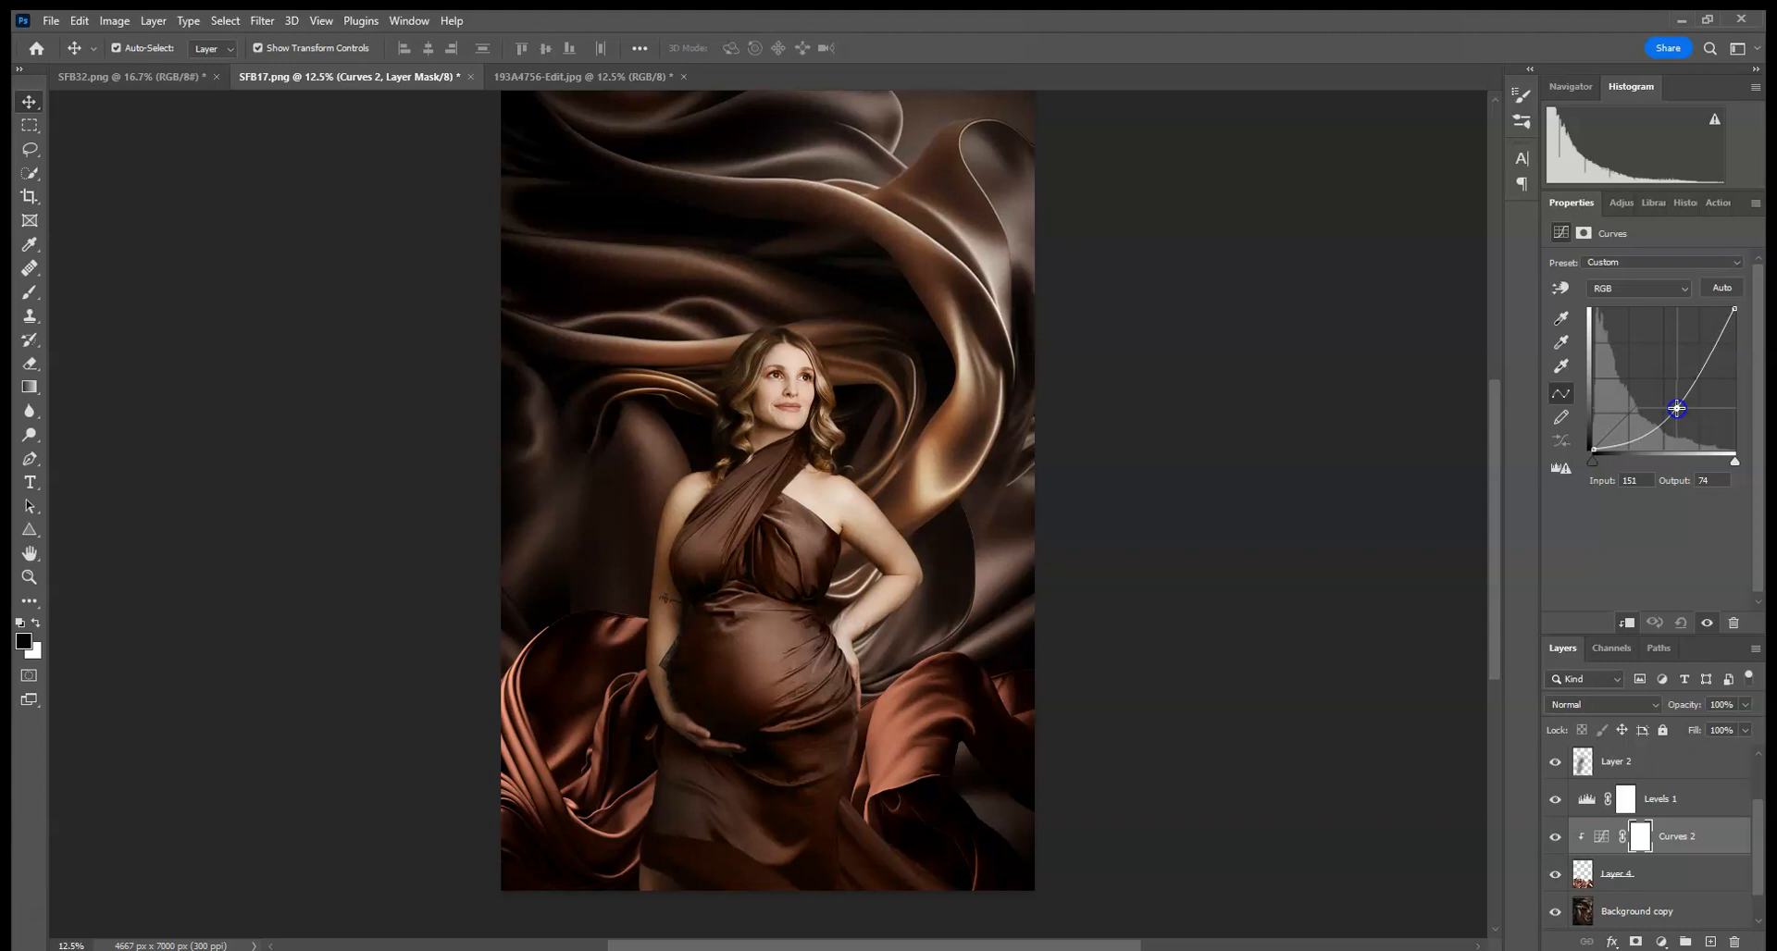
- Add a Color blend-mode layer above the pasted silk and paint the sampled brown over the silk
left_click(1691, 877)
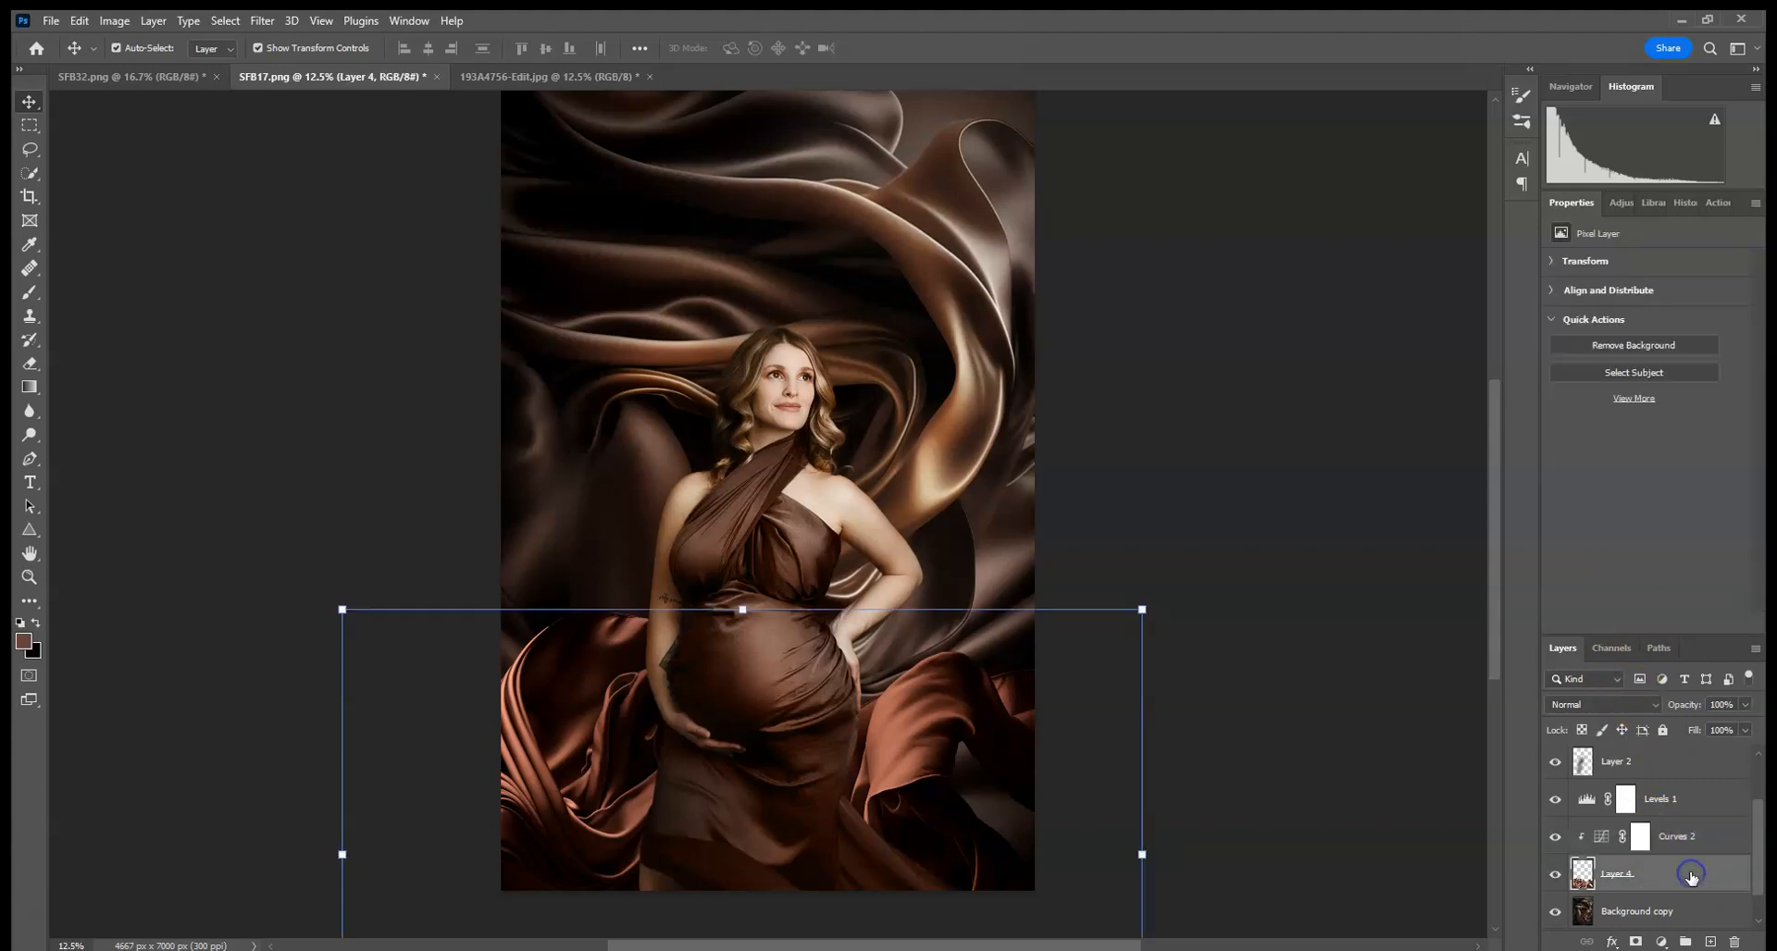
left_click(1712, 942)
left_click(1601, 705)
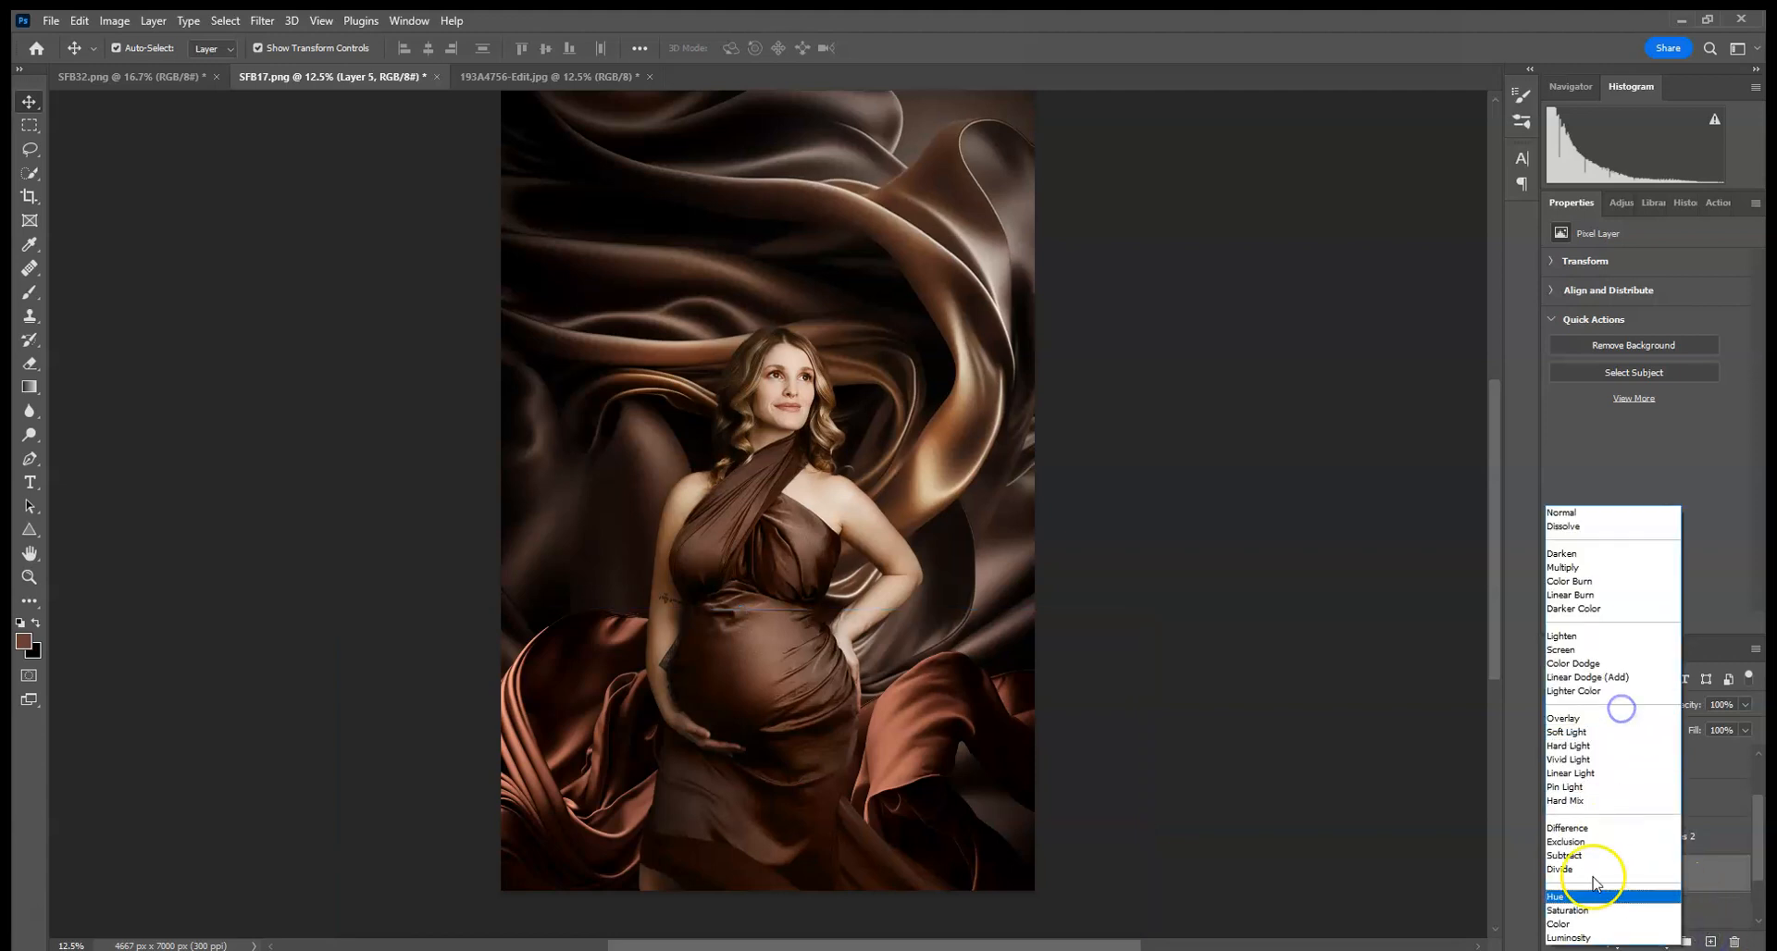
left_click(1578, 923)
left_click(30, 293)
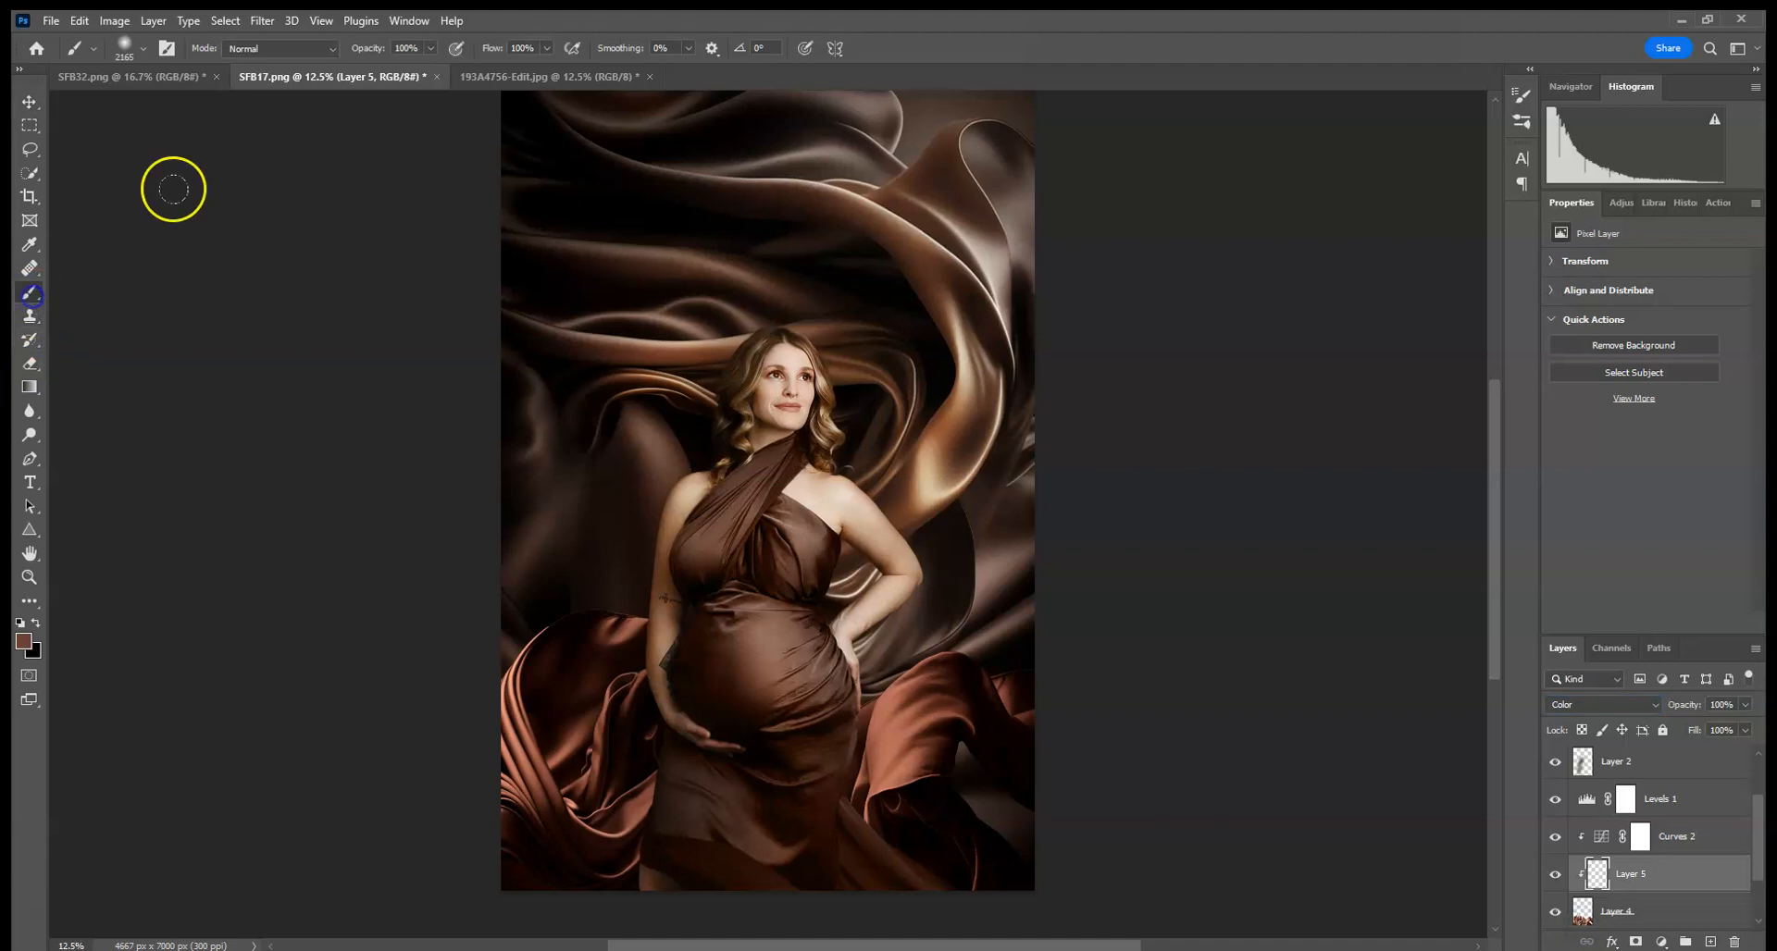
left_click(718, 643, "alt")
left_click(827, 765)
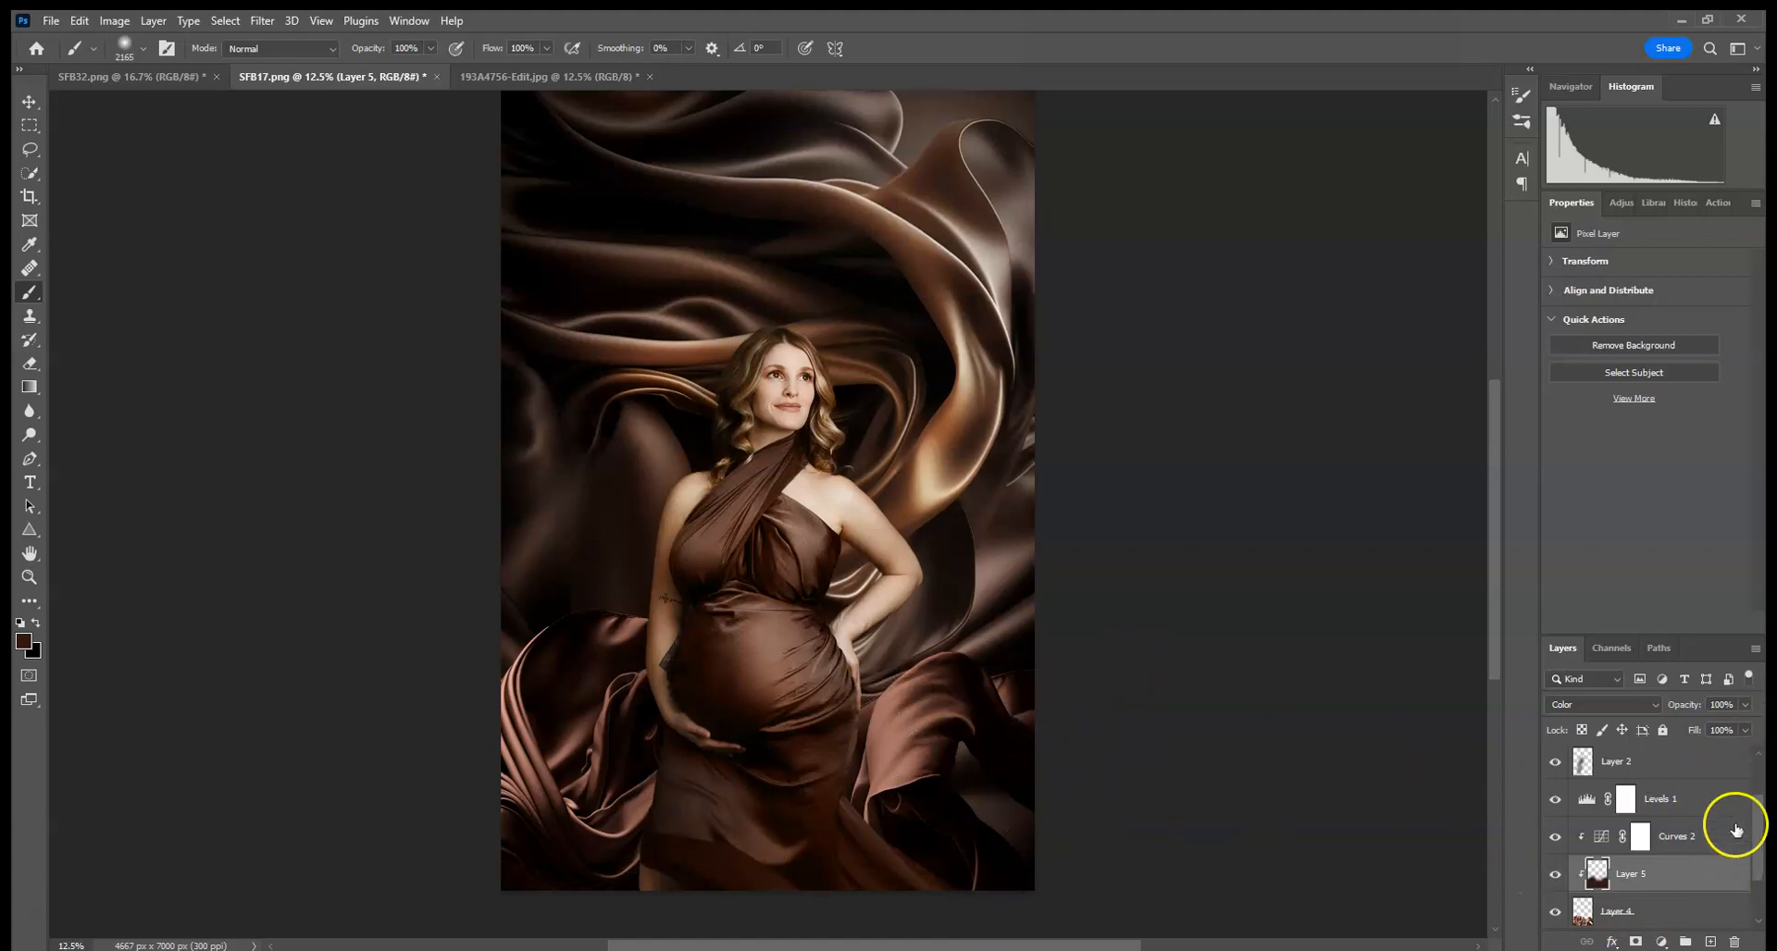
- Paint black on Layer 3's mask near the woman's lower dress
left_click(1656, 766)
scroll(1675, 792, "up", 2)
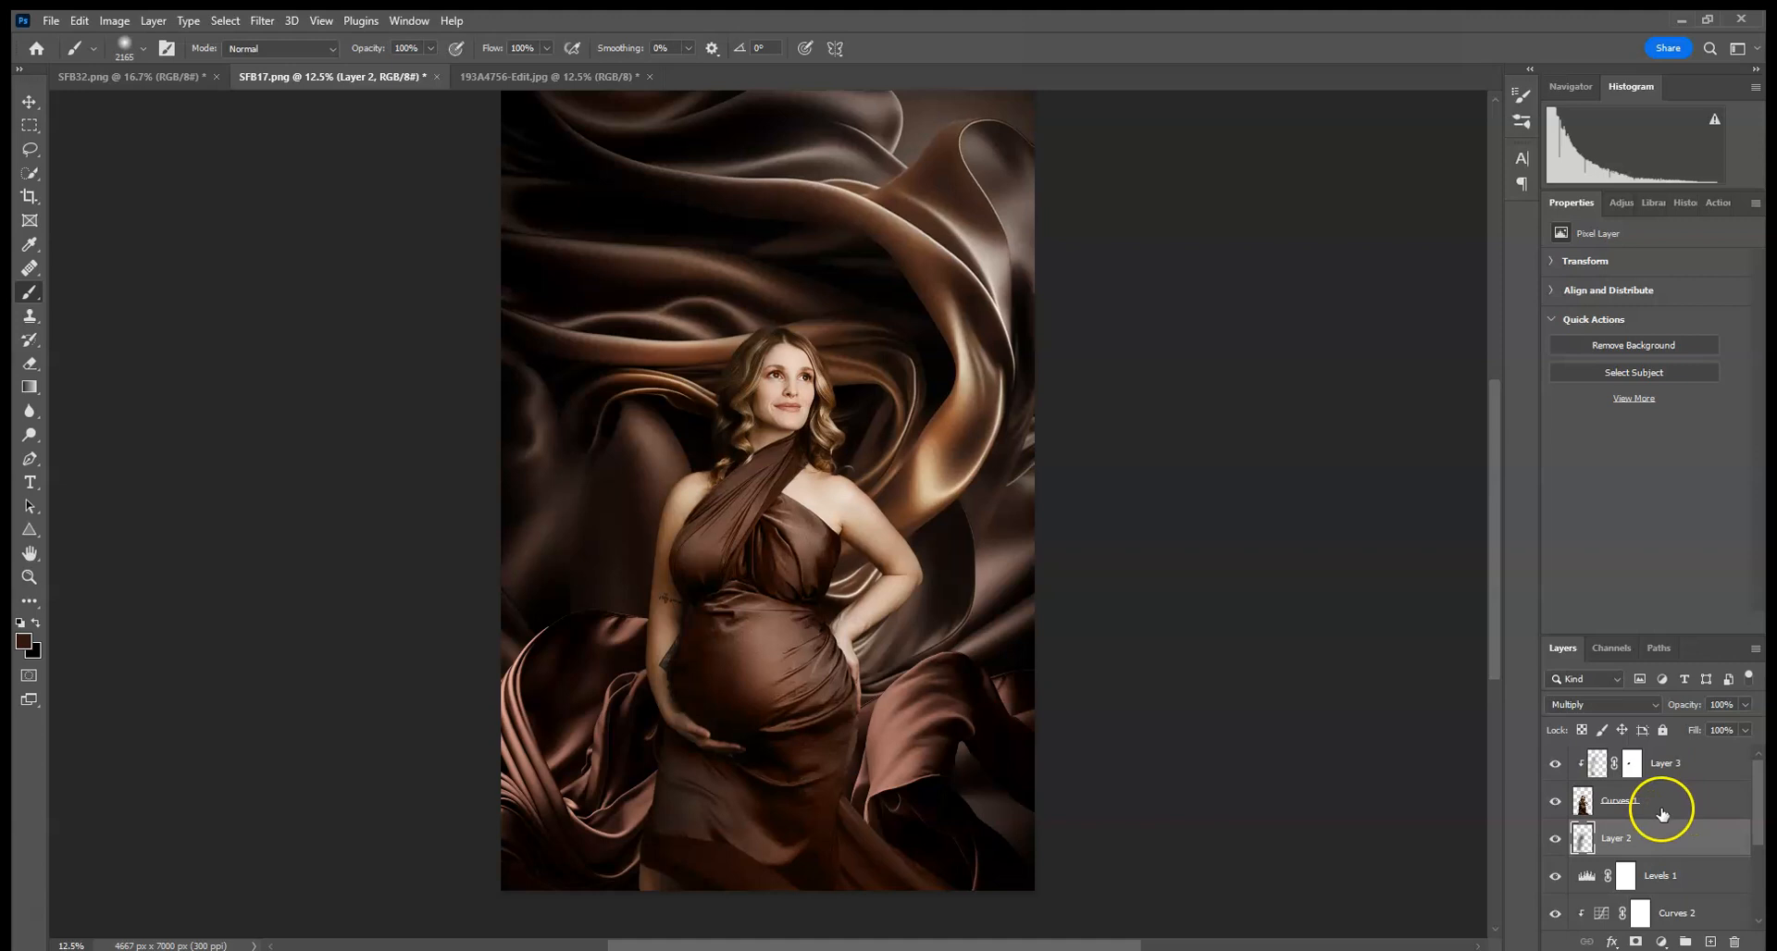
left_click(1556, 764)
left_click(1557, 764)
left_click(1632, 764)
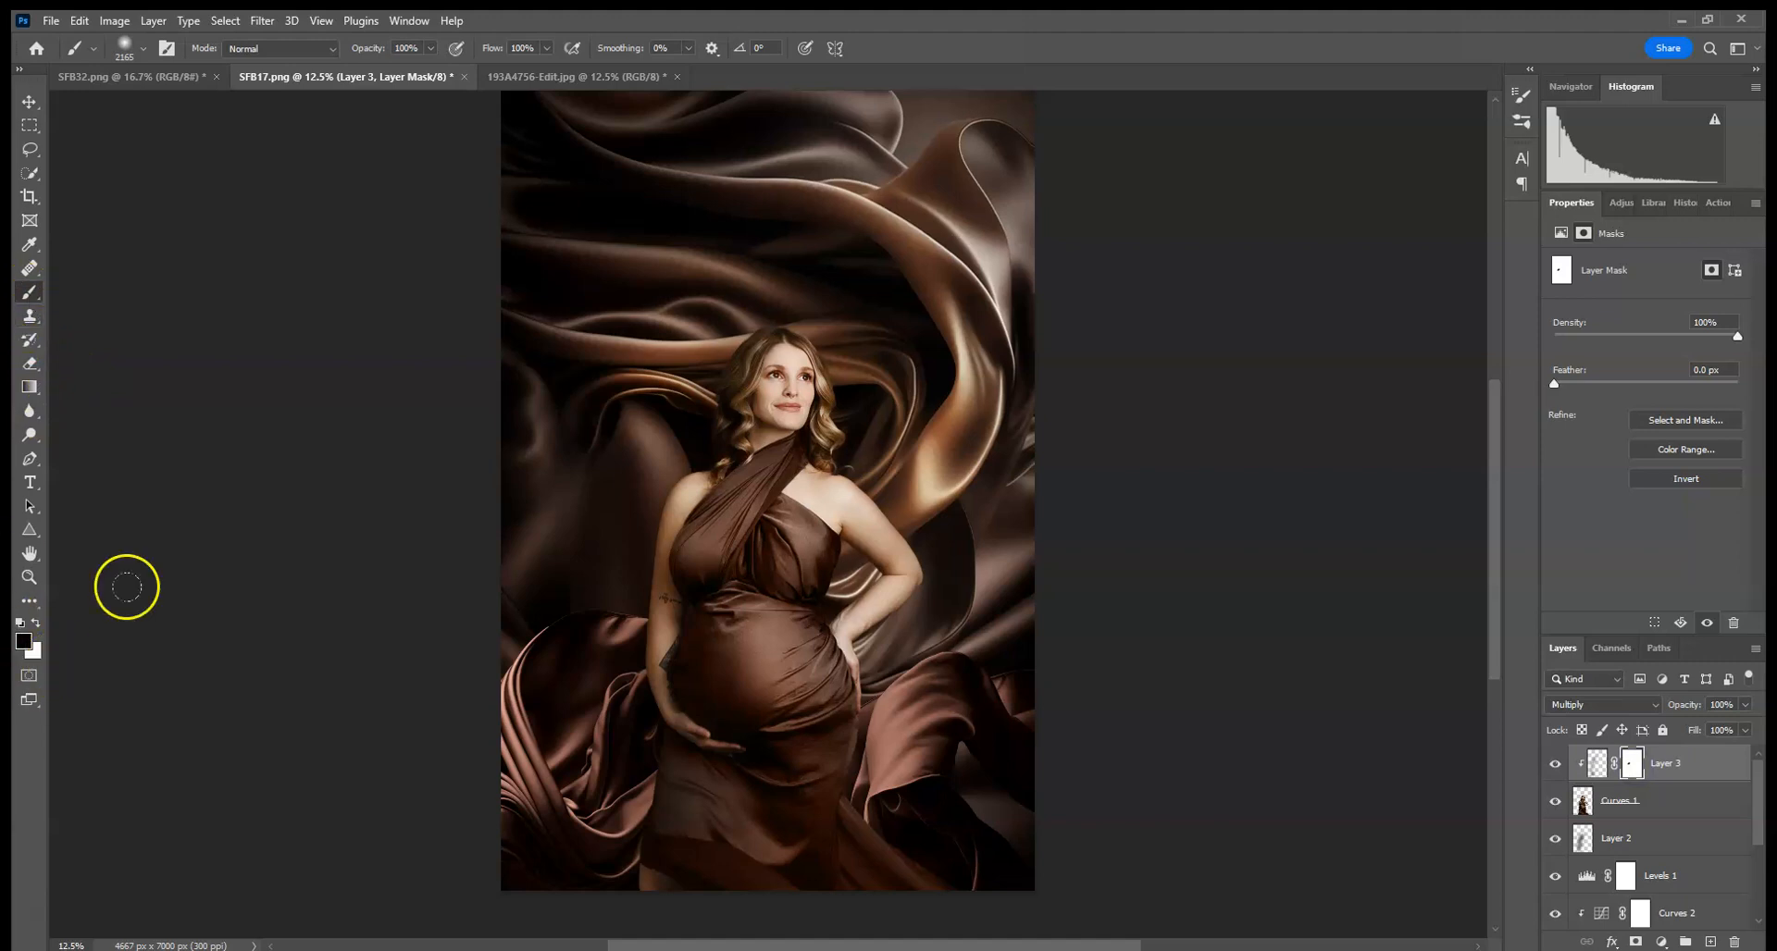
left_click(676, 805)
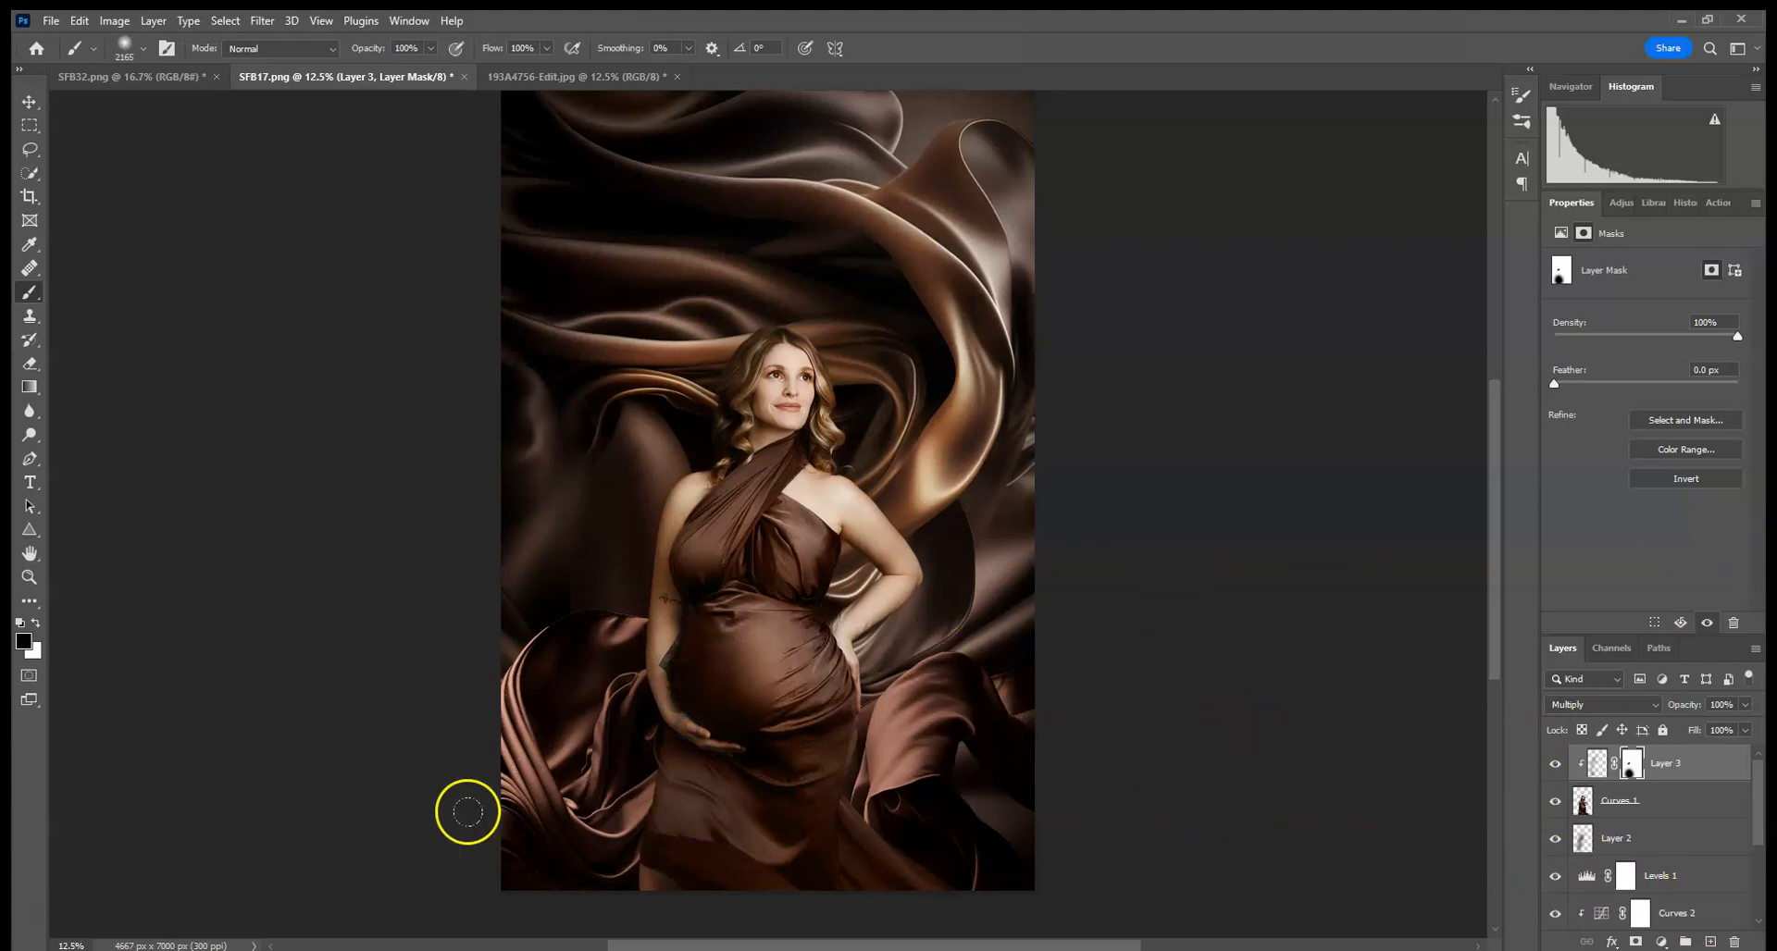
- Select the pasted silk layer (Layer 5) and flip it horizontally
left_click(29, 102)
left_click(990, 713)
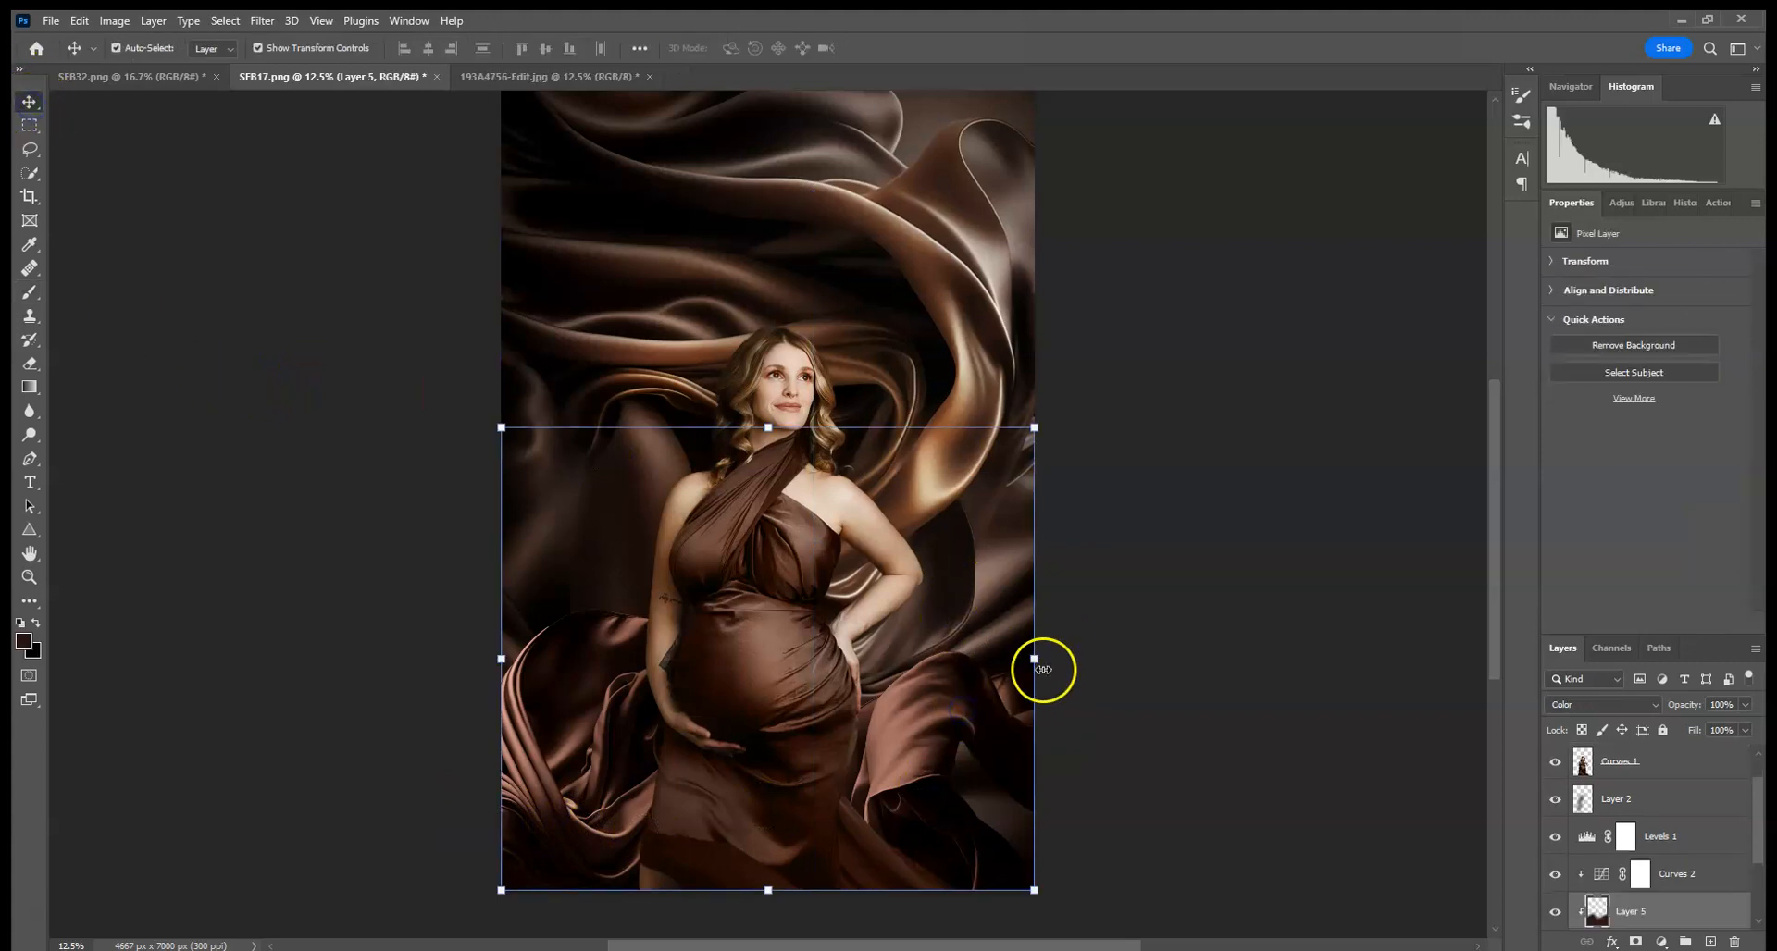
left_click(1035, 659)
right_click(943, 705)
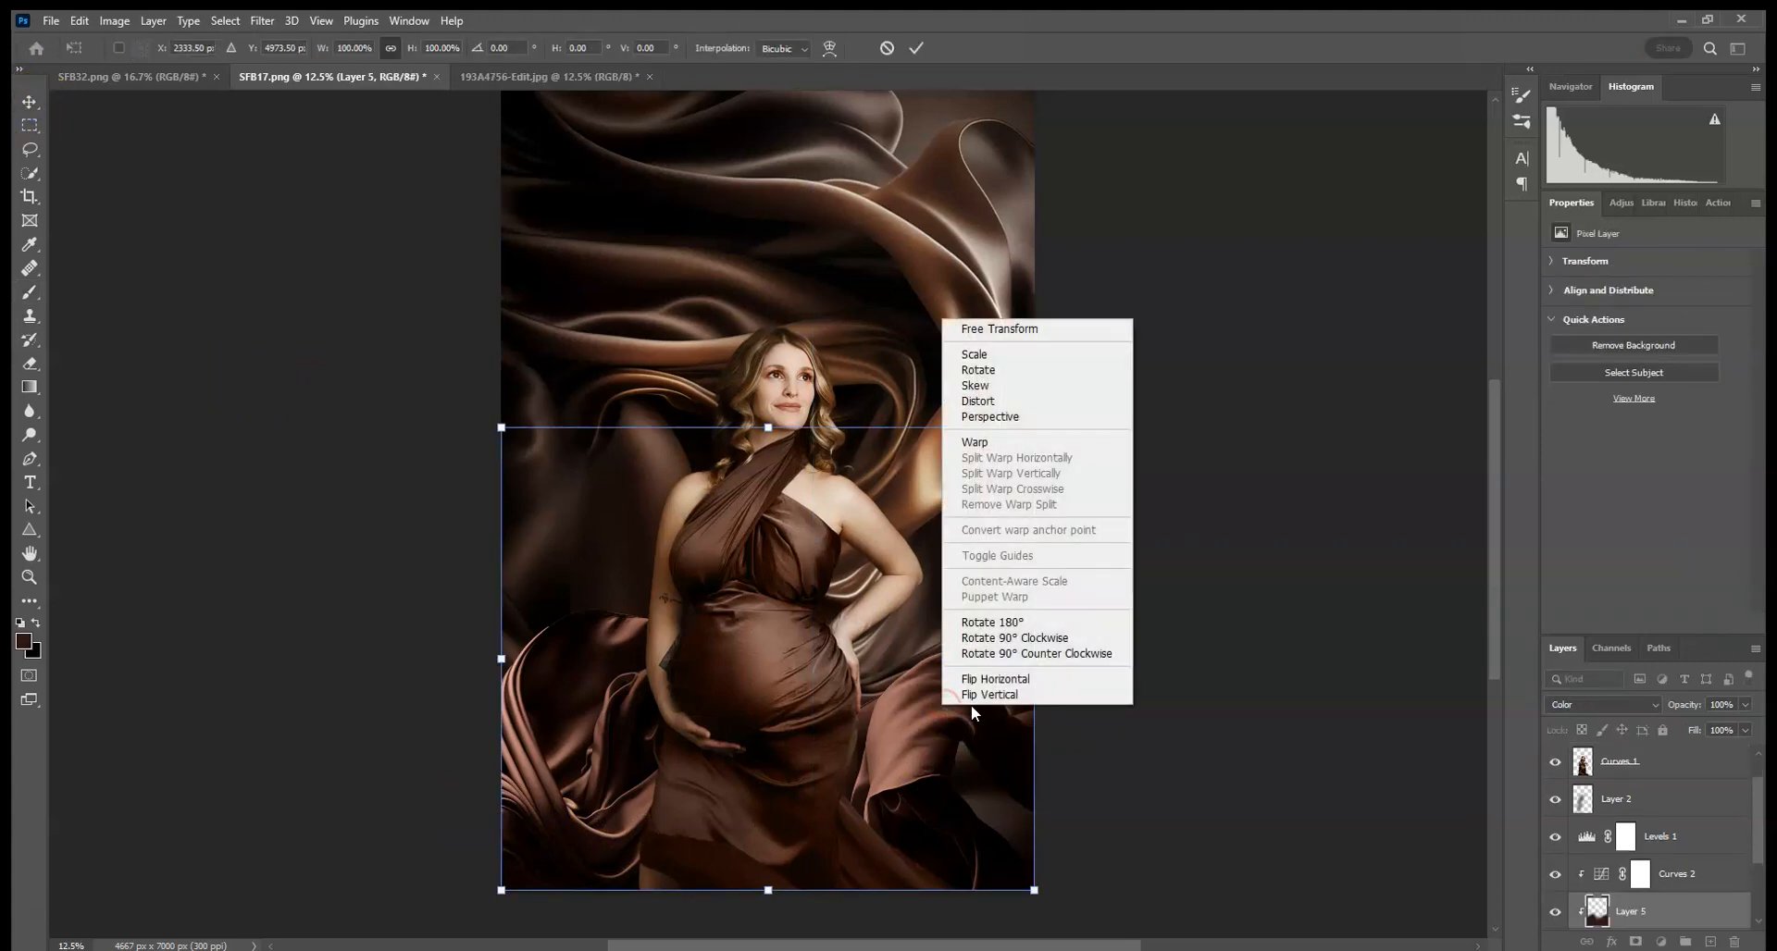
left_click(996, 680)
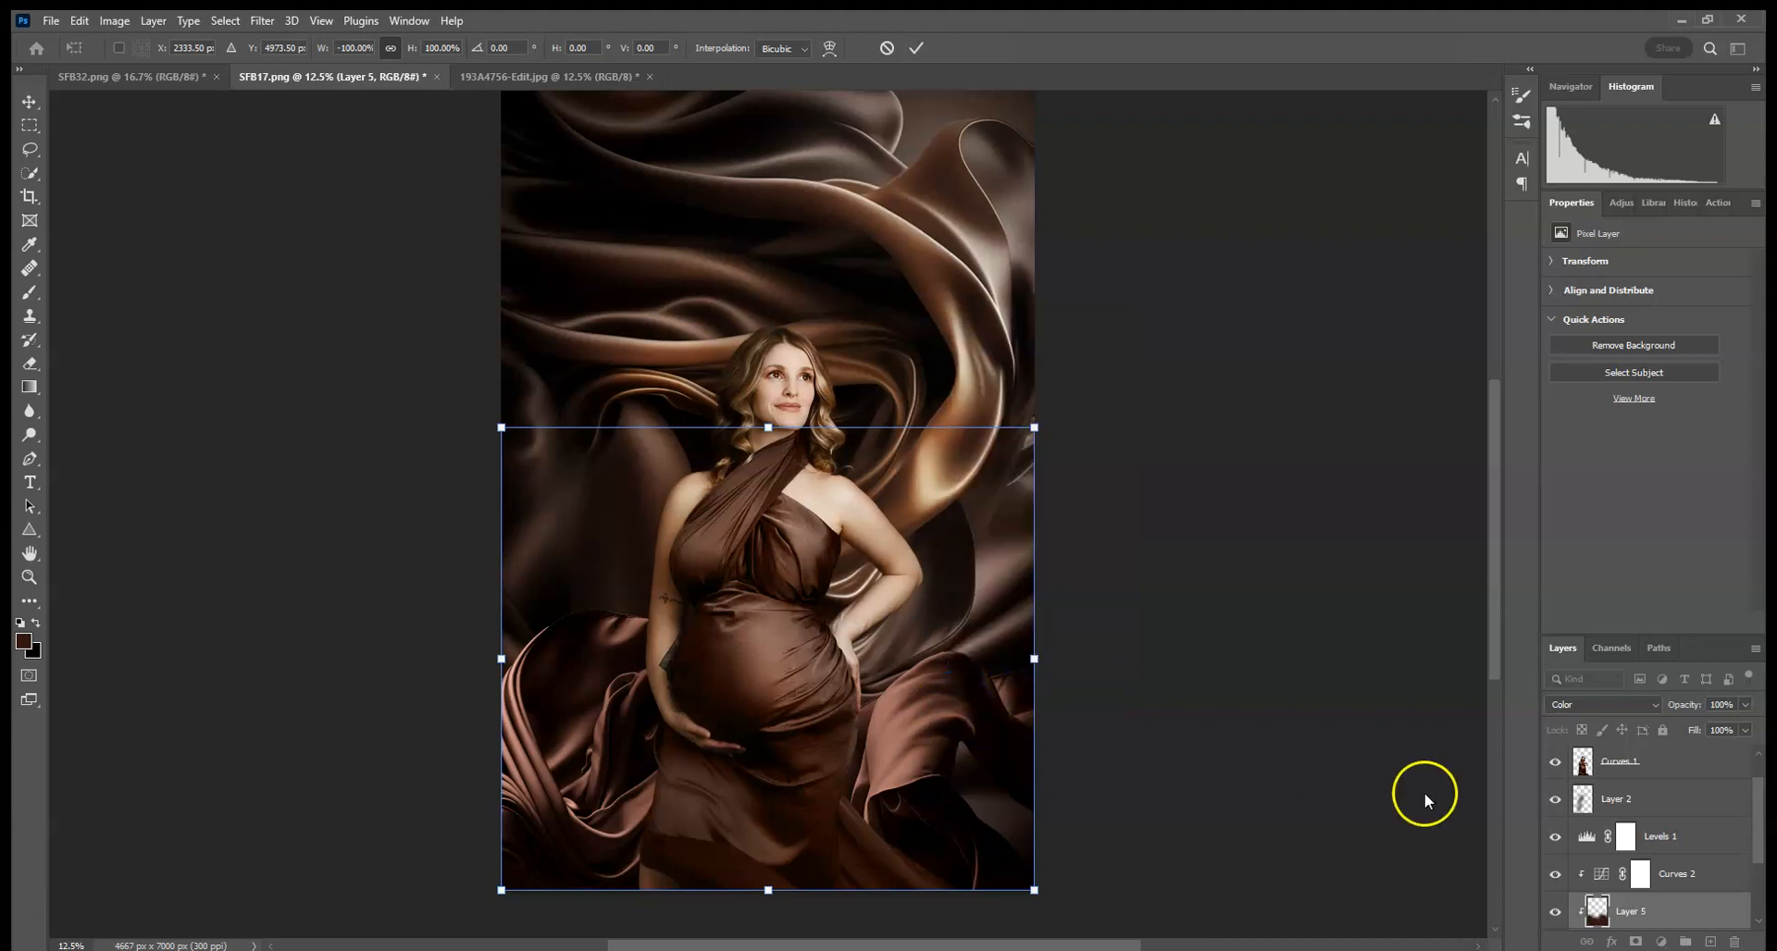
- Select the lower silk layer (Layer 4) and flip it horizontally, committing the transform
scroll(1697, 805, "down", 3)
left_click(1657, 837)
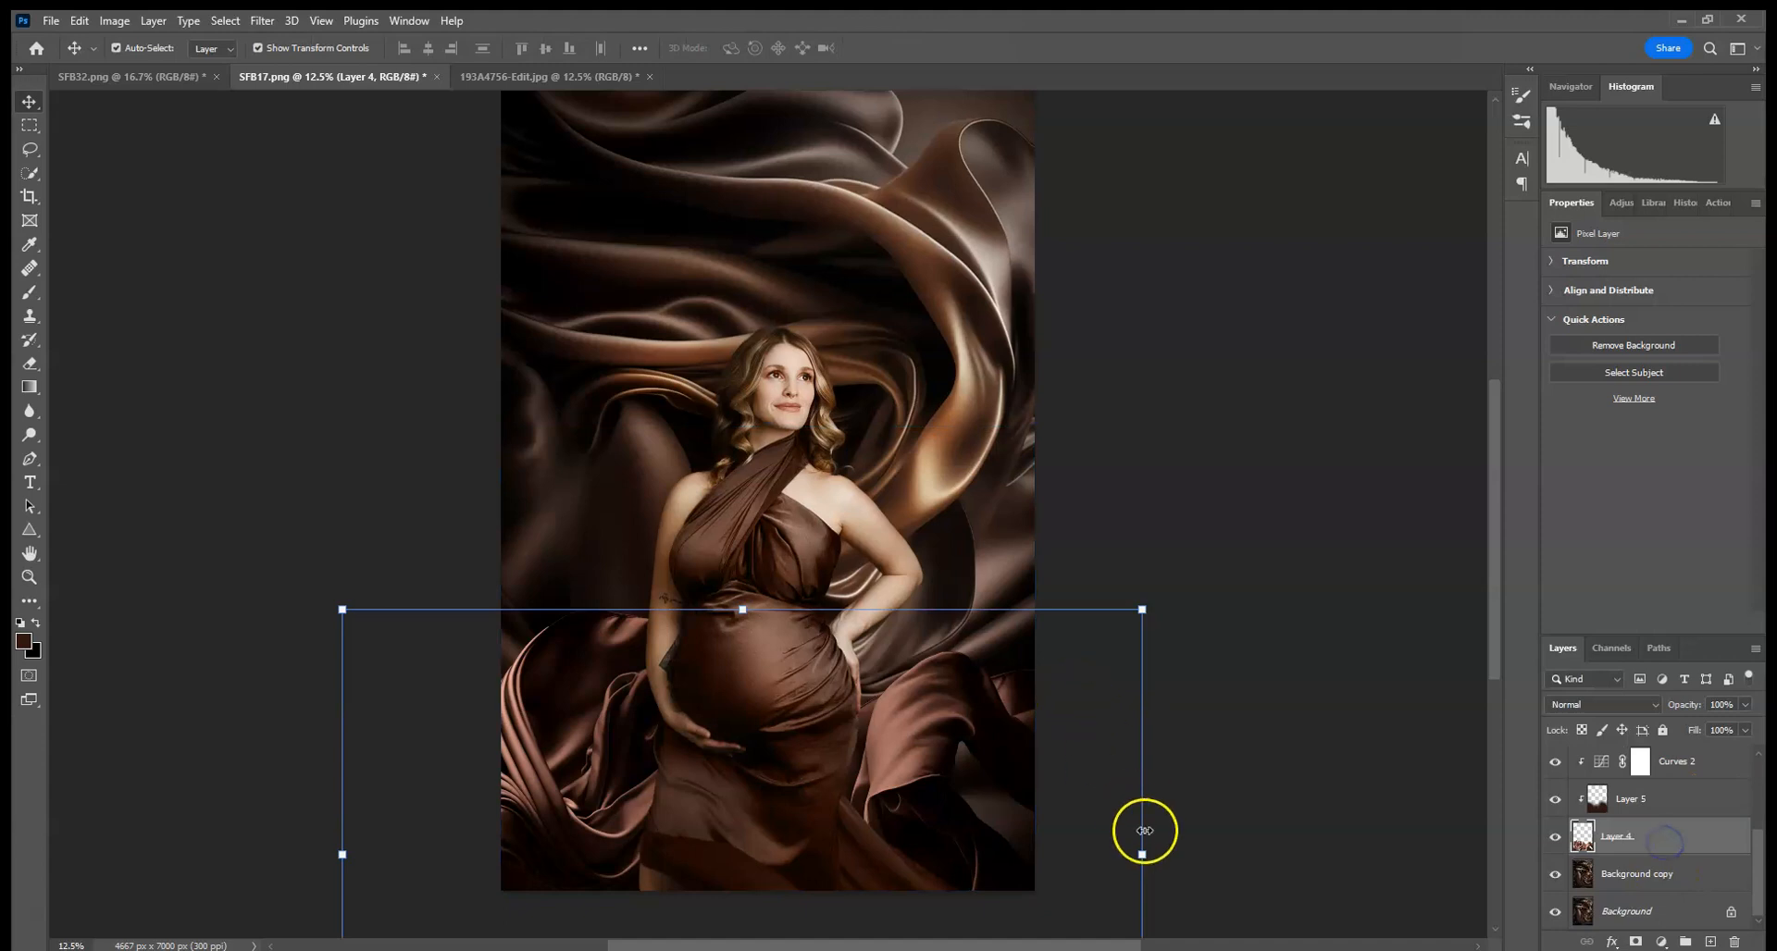
left_click(1144, 853)
right_click(935, 741)
left_click(982, 711)
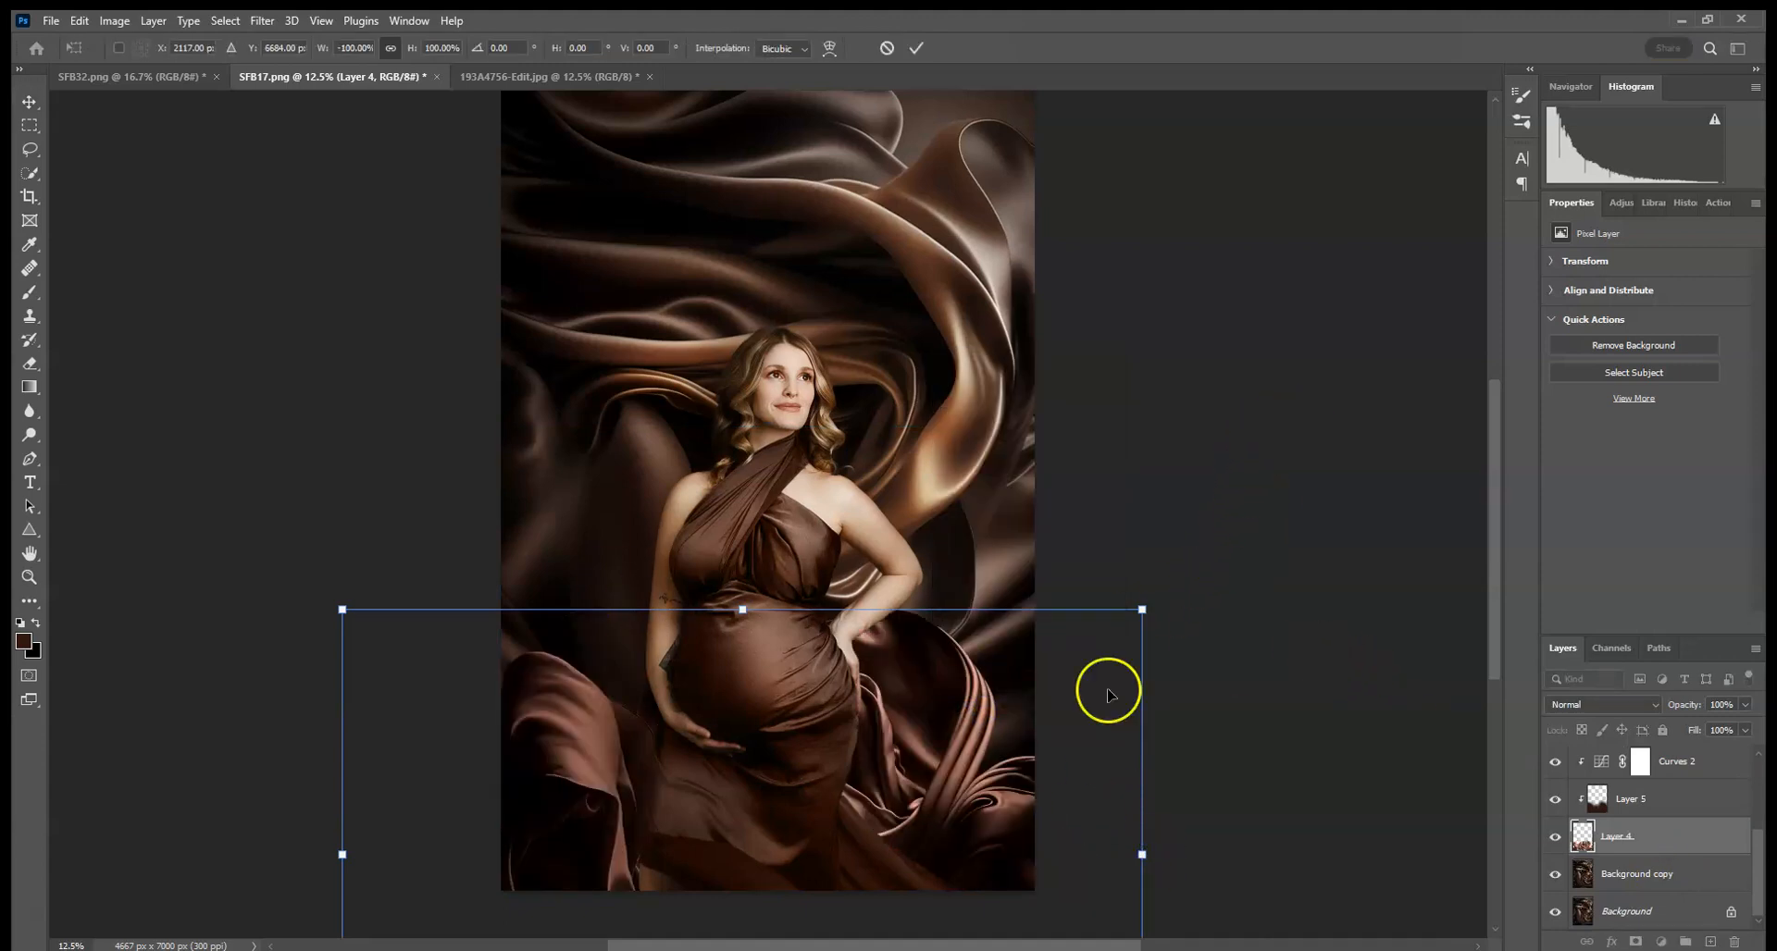
key("Return")
- Add a new Multiply blend-mode layer above Layer 4
left_click(1649, 844)
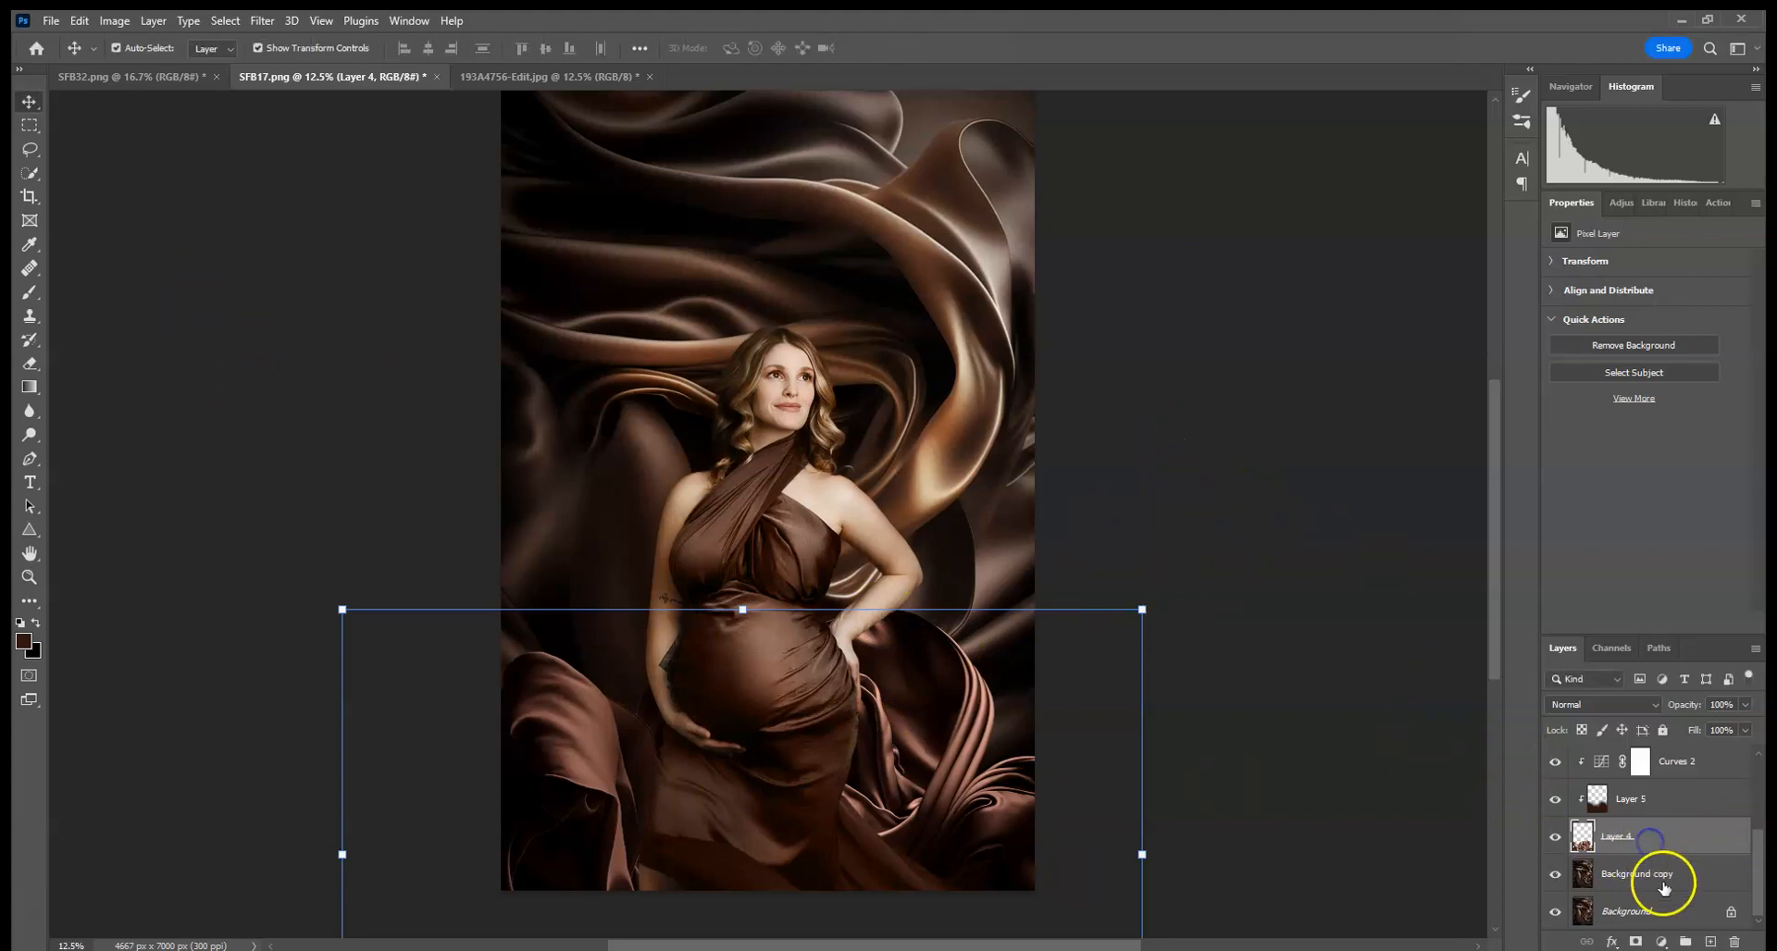
left_click(1708, 942)
left_click(1617, 705)
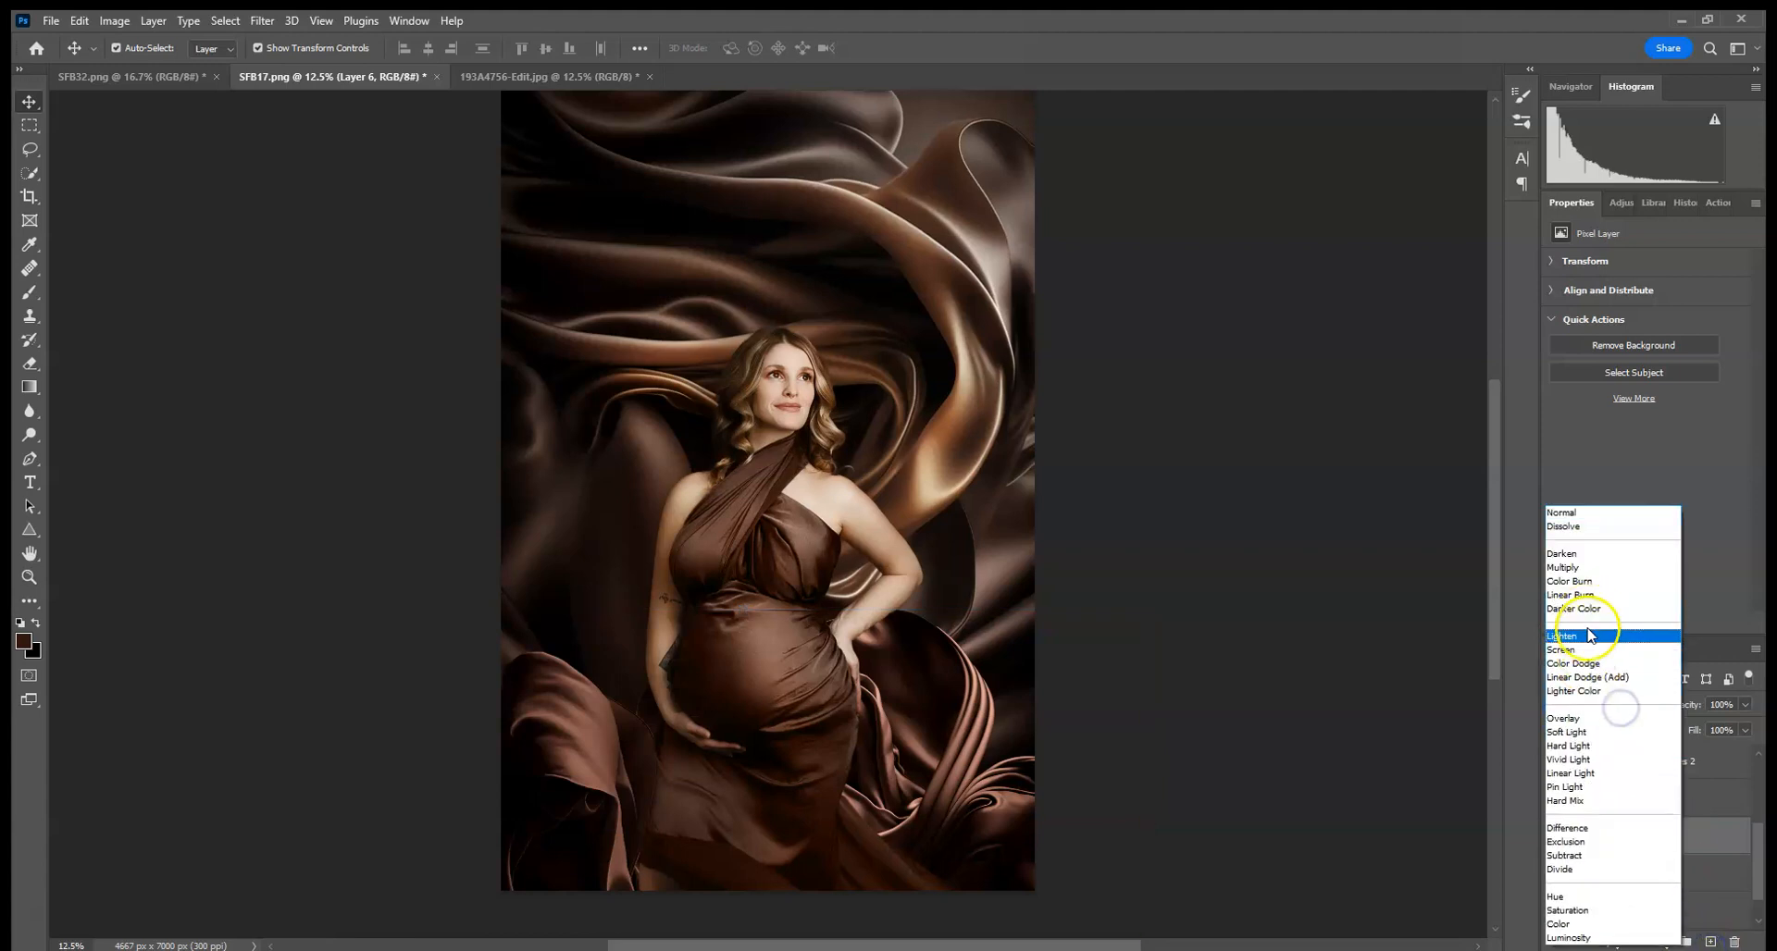
left_click(1564, 568)
- Brush dark shading near the woman's lower dress on the new layer and set its opacity to 75%
left_click(28, 296)
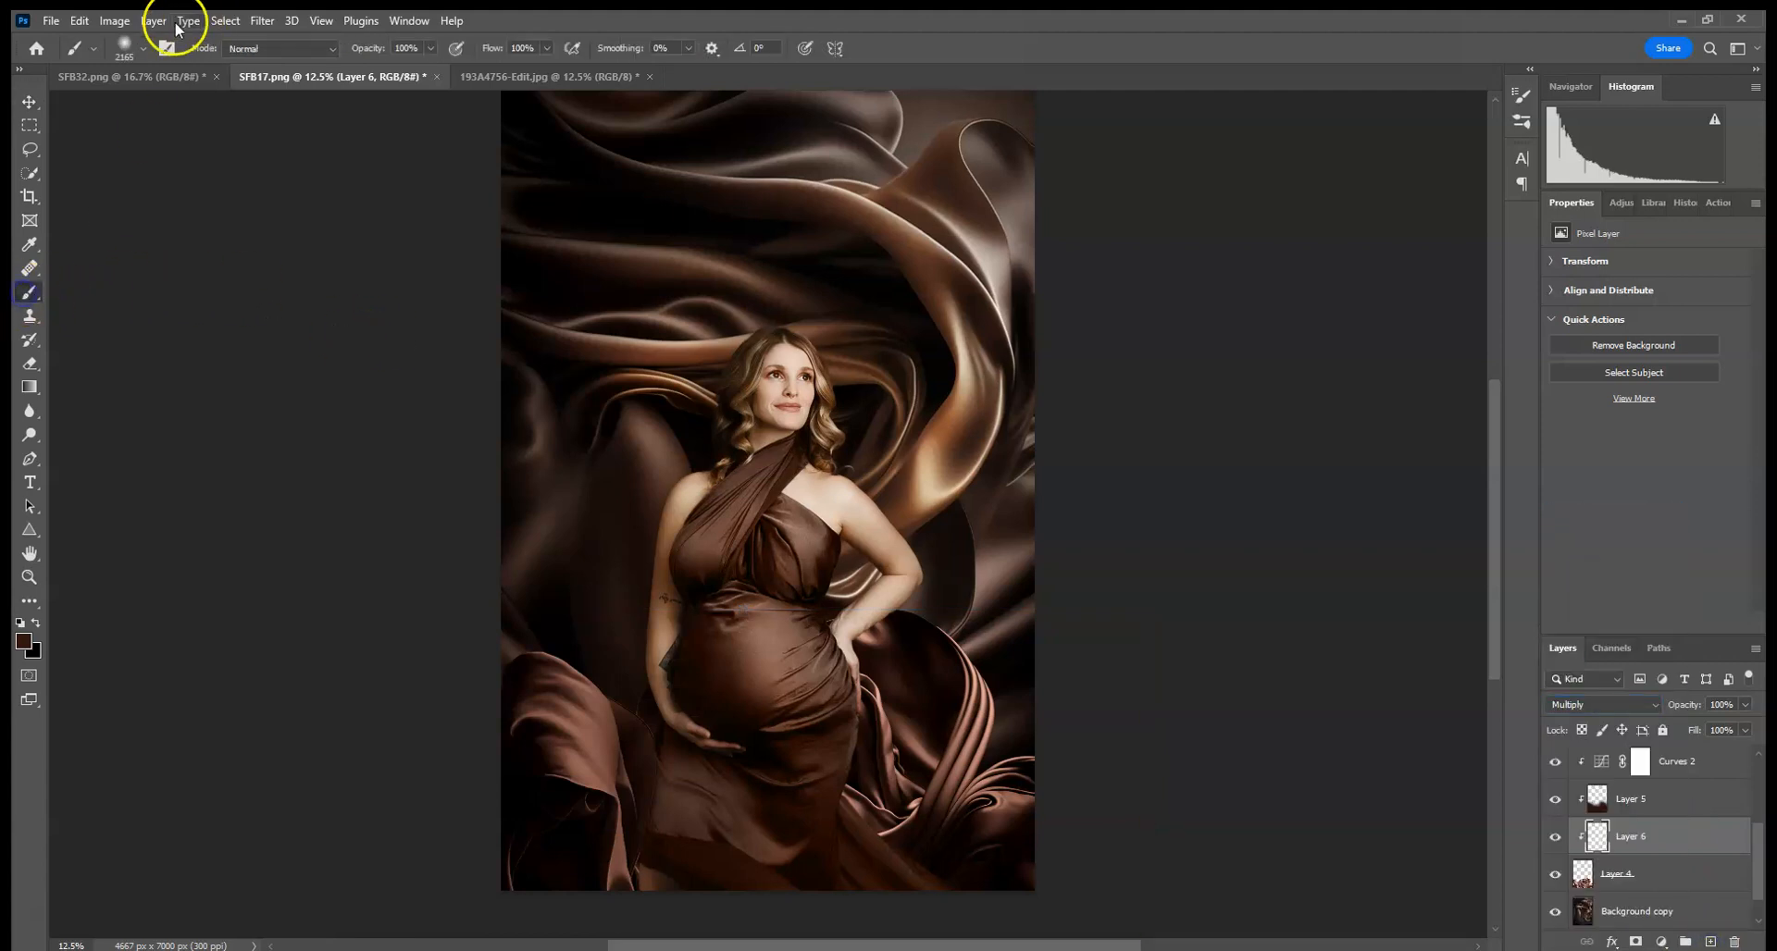
left_click(741, 763, "alt")
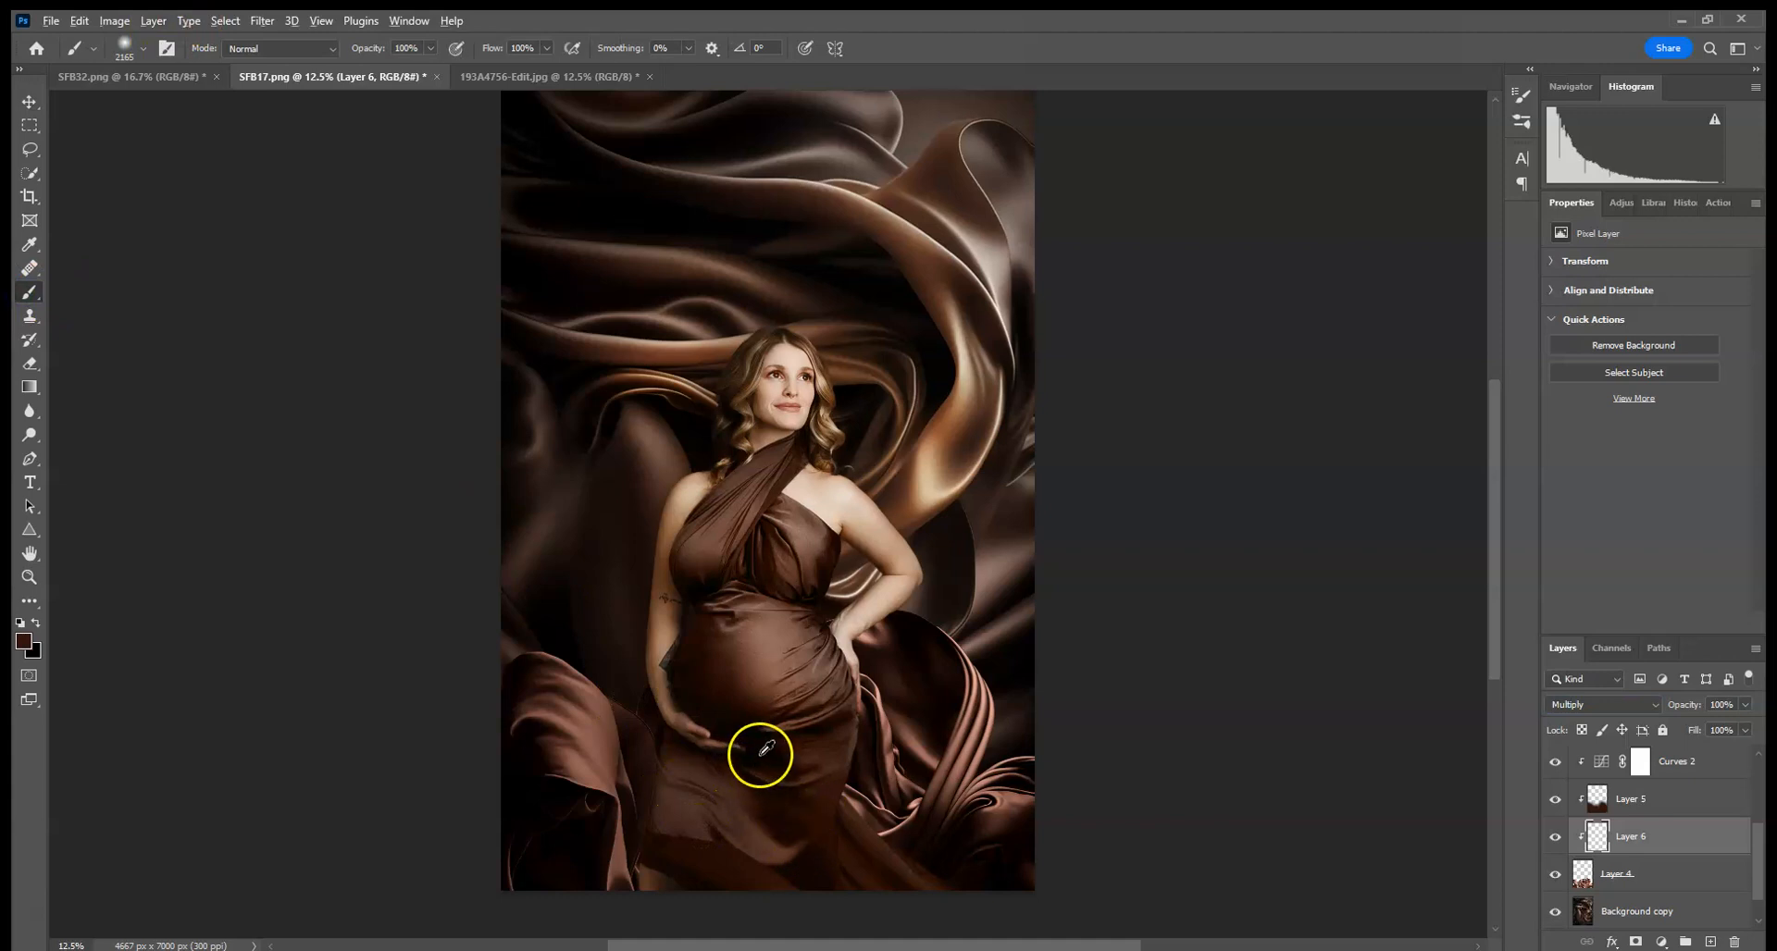
left_click_drag(675, 817, 682, 837)
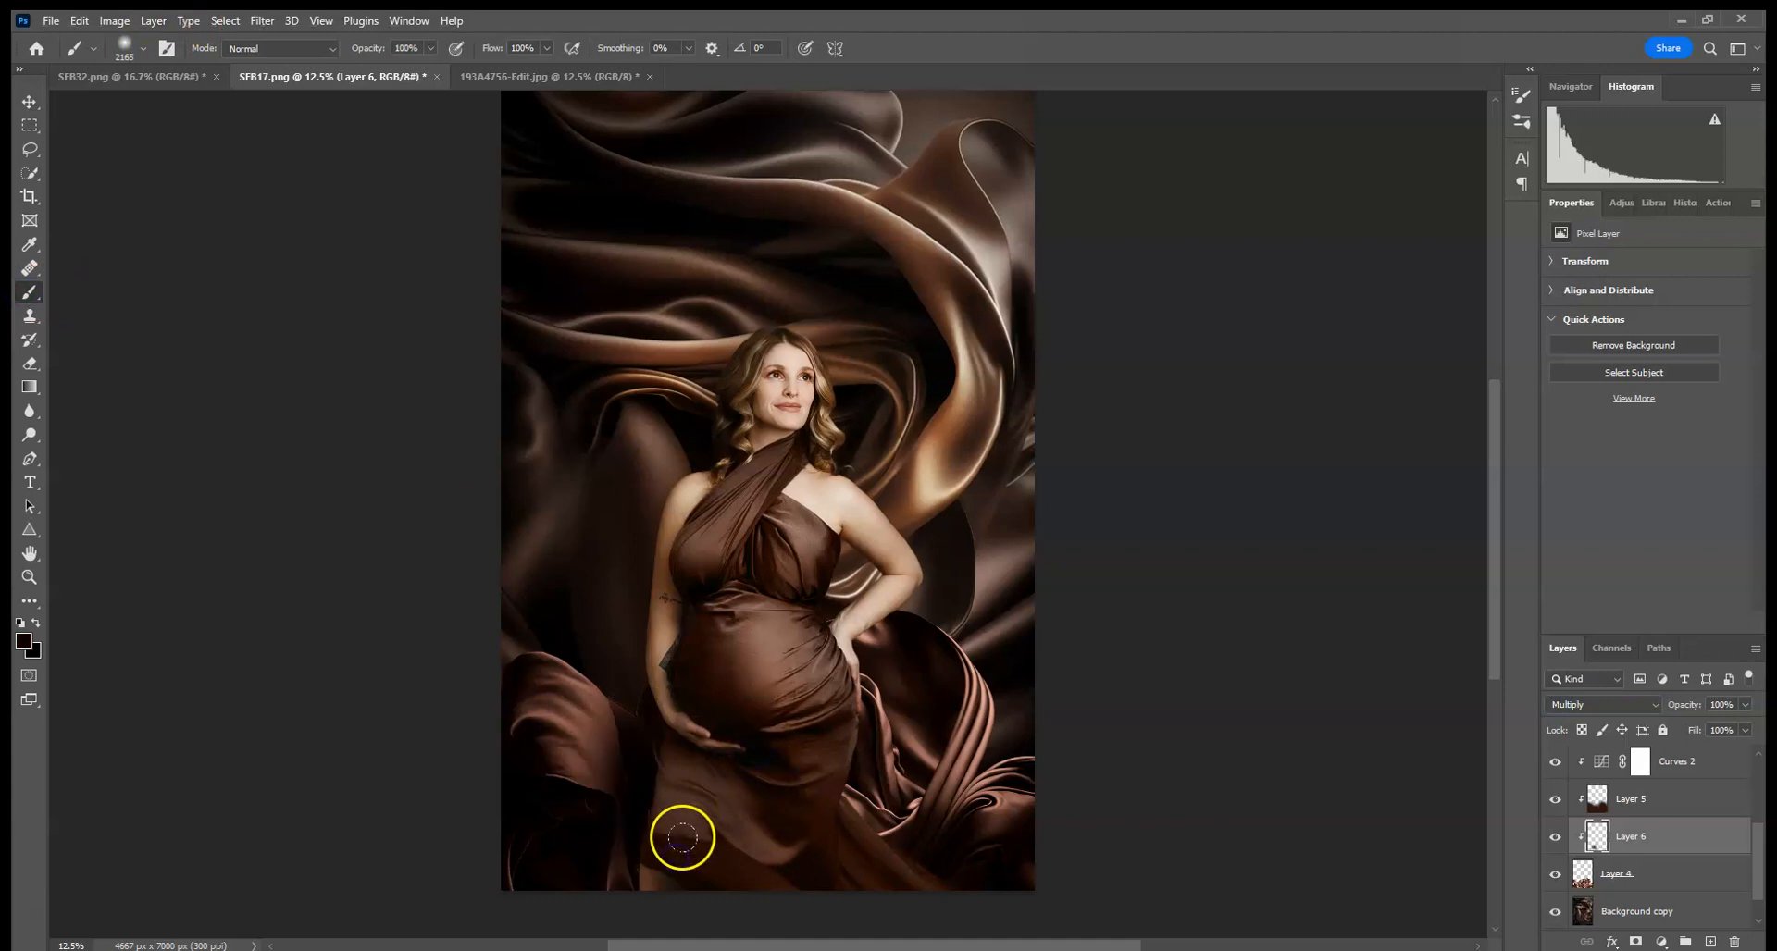
left_click(718, 757)
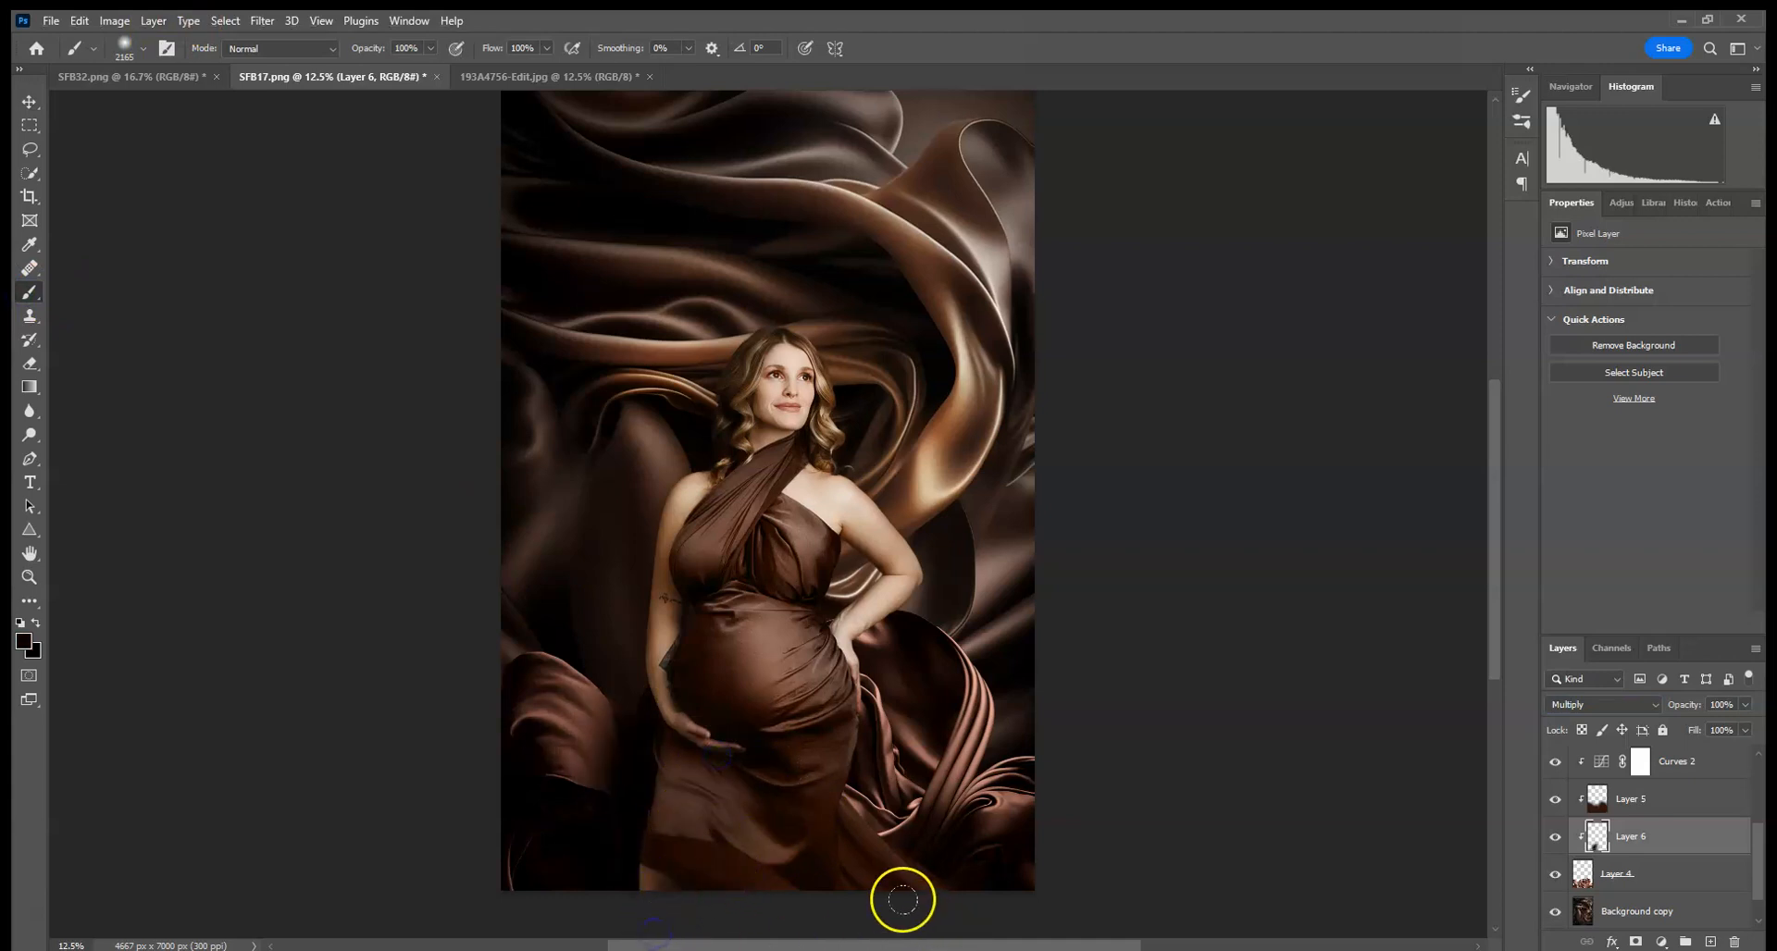
left_click(1744, 704)
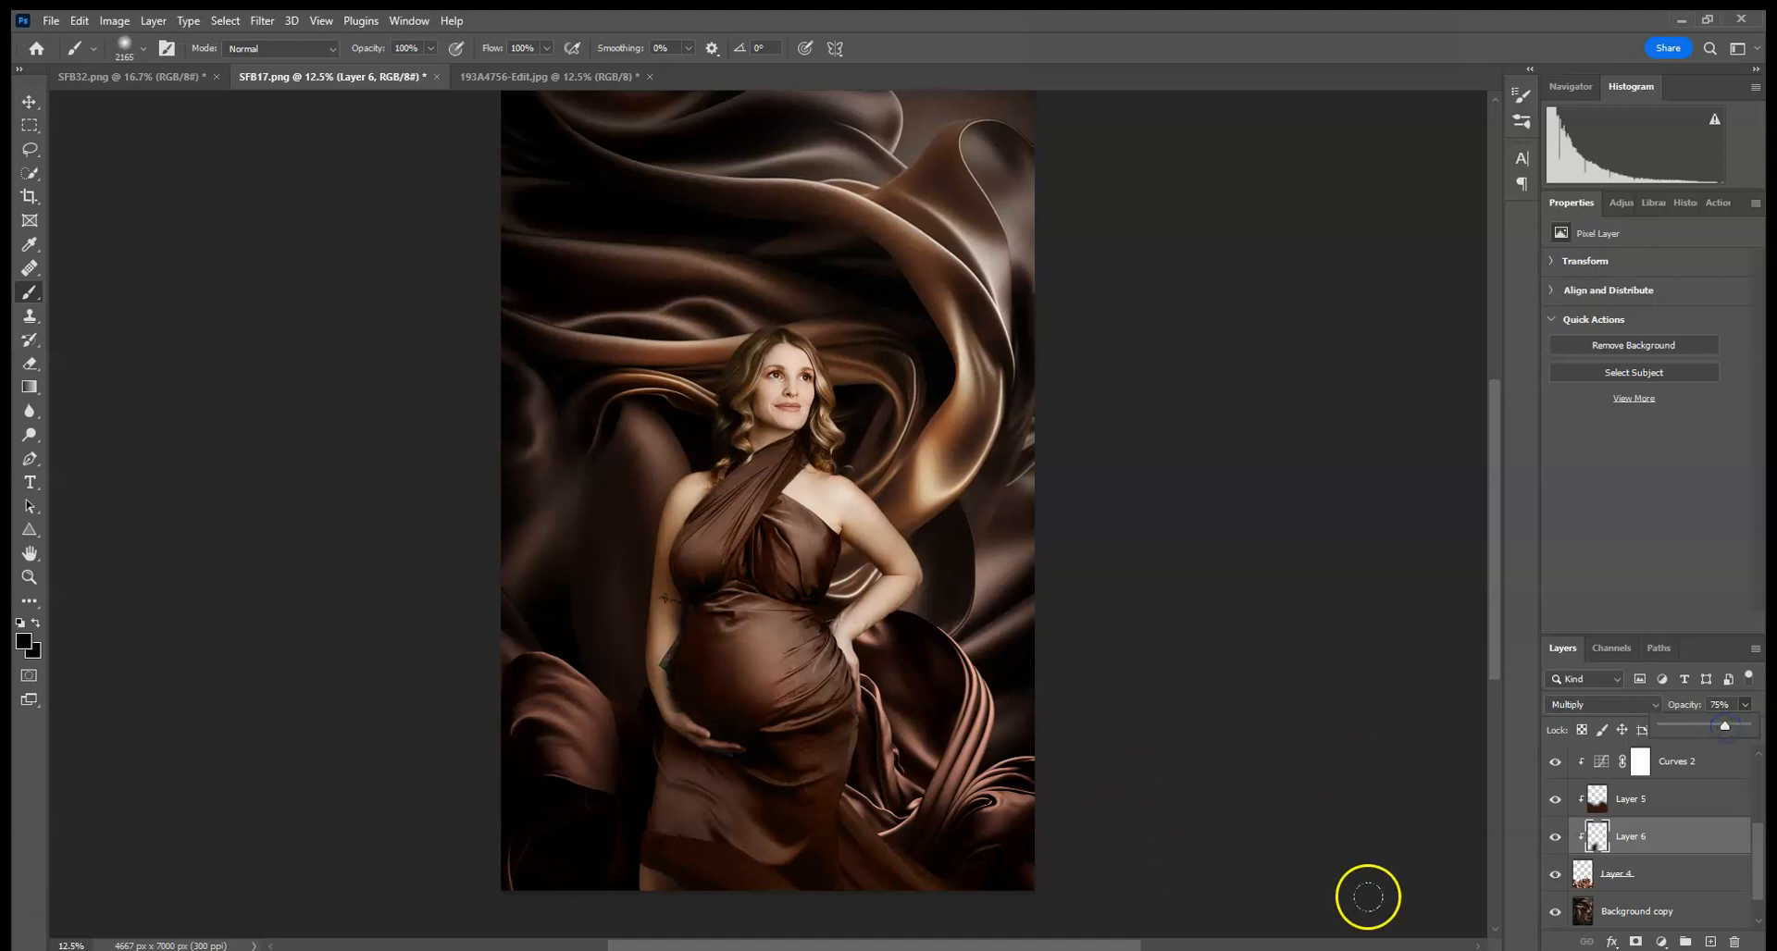
- Add another new Multiply blend-mode layer above Layer 6
left_click(1711, 942)
left_click(1607, 709)
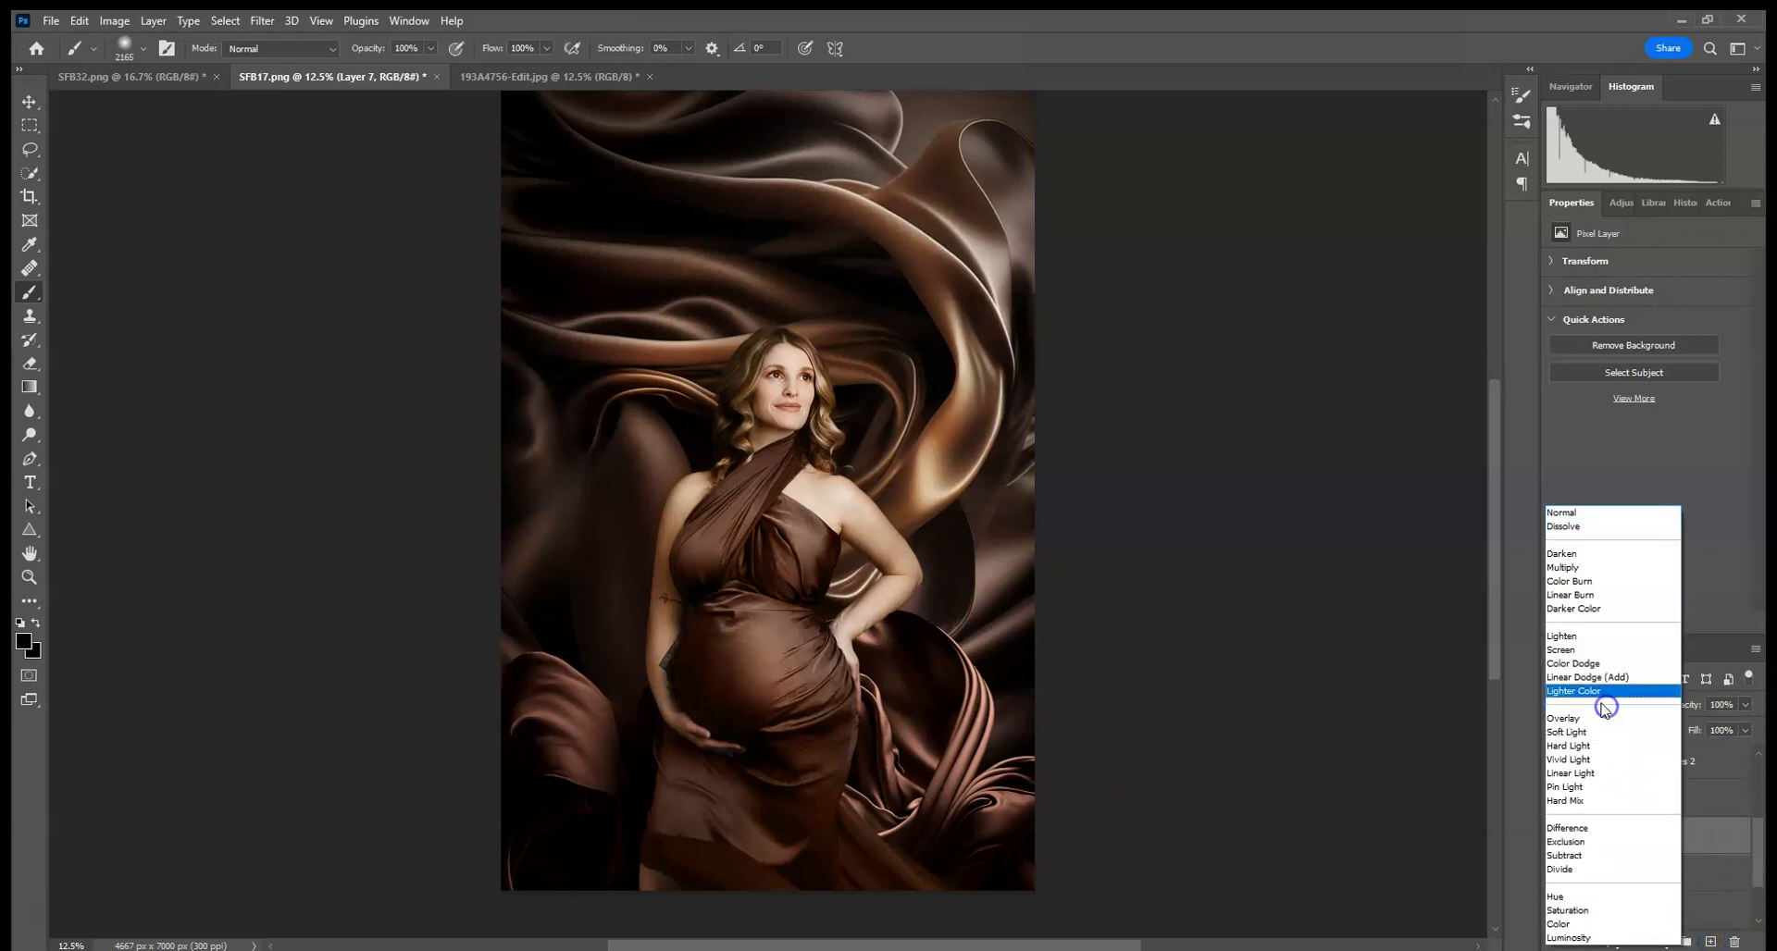
left_click(1582, 574)
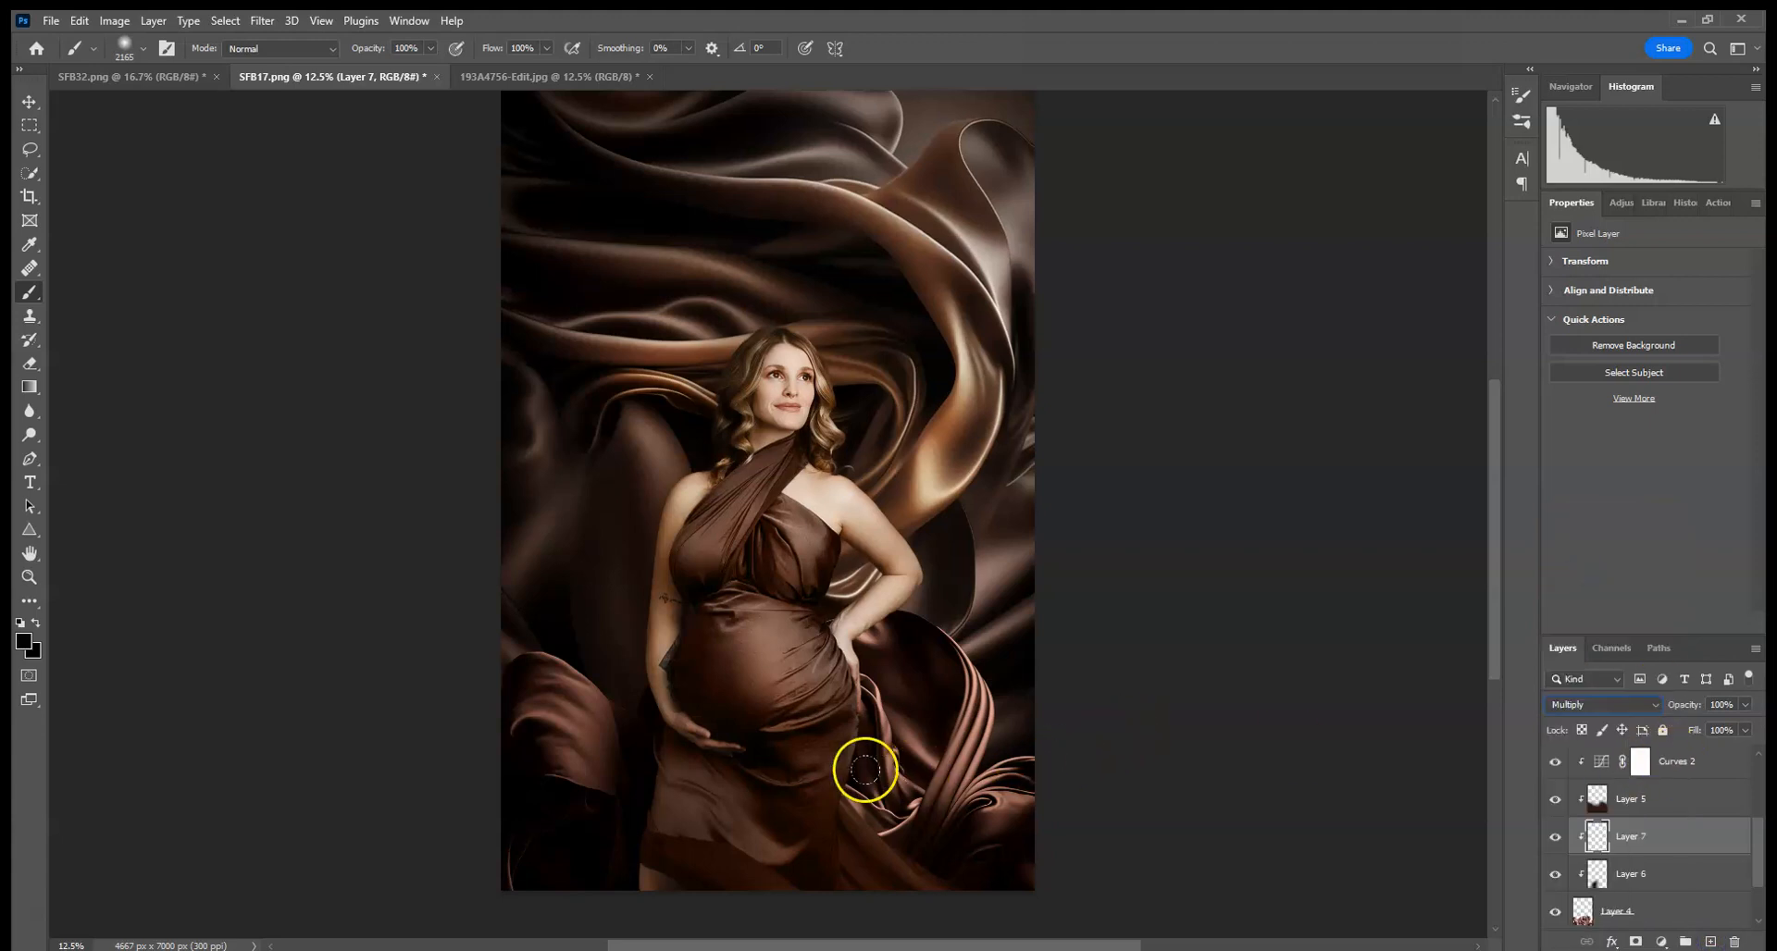
- Paint black shadow over the lower right silk on Layer 7 and set its opacity to 23%
mouse_move(886, 672)
left_mouse_down()
mouse_move(857, 683)
mouse_move(853, 725)
mouse_move(867, 860)
left_mouse_up()
left_click_drag(960, 706, 1027, 868)
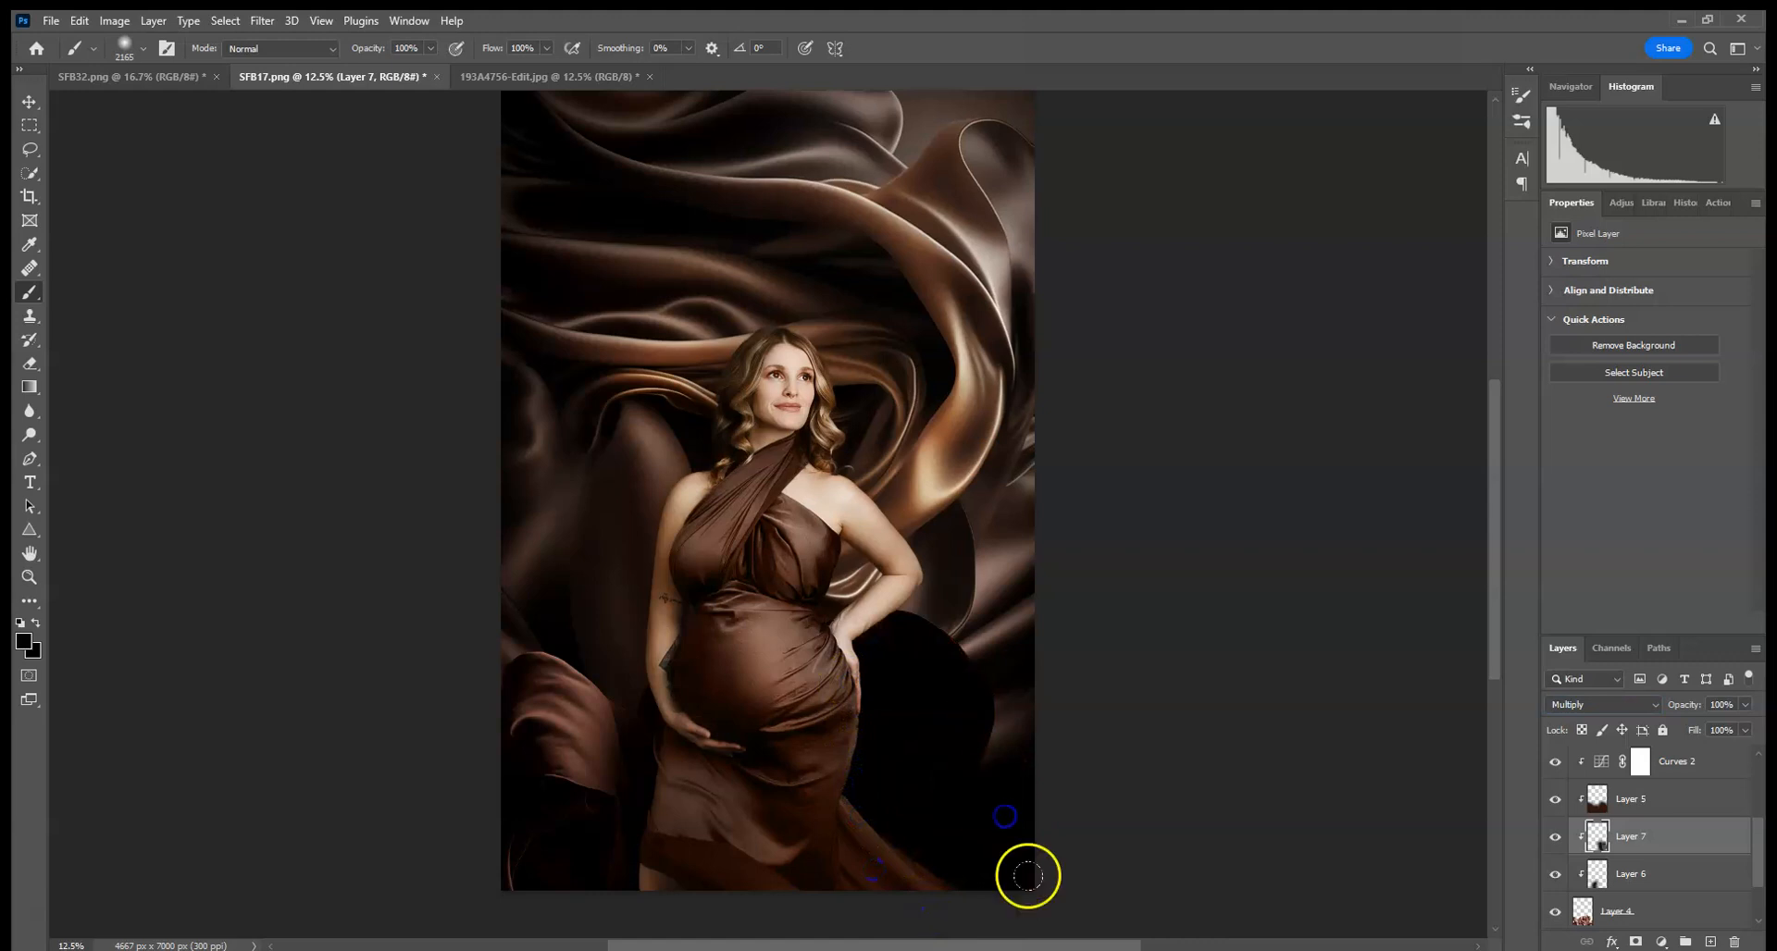
left_click(1747, 705)
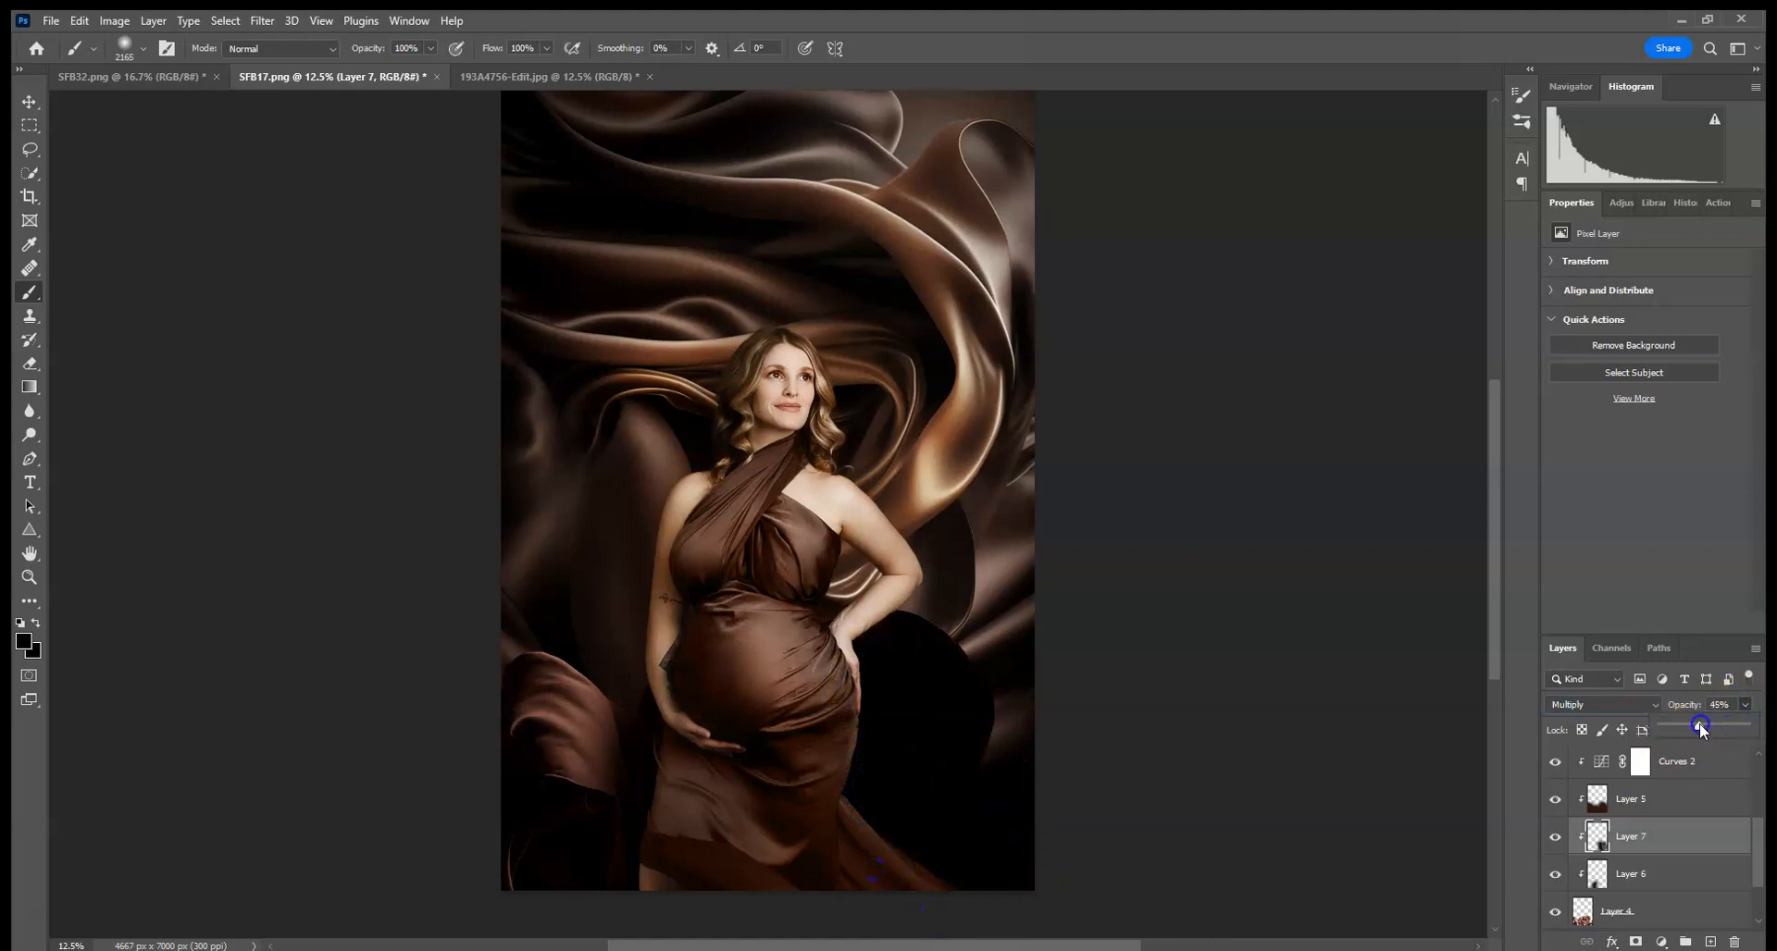
left_click_drag(1702, 729, 1698, 729)
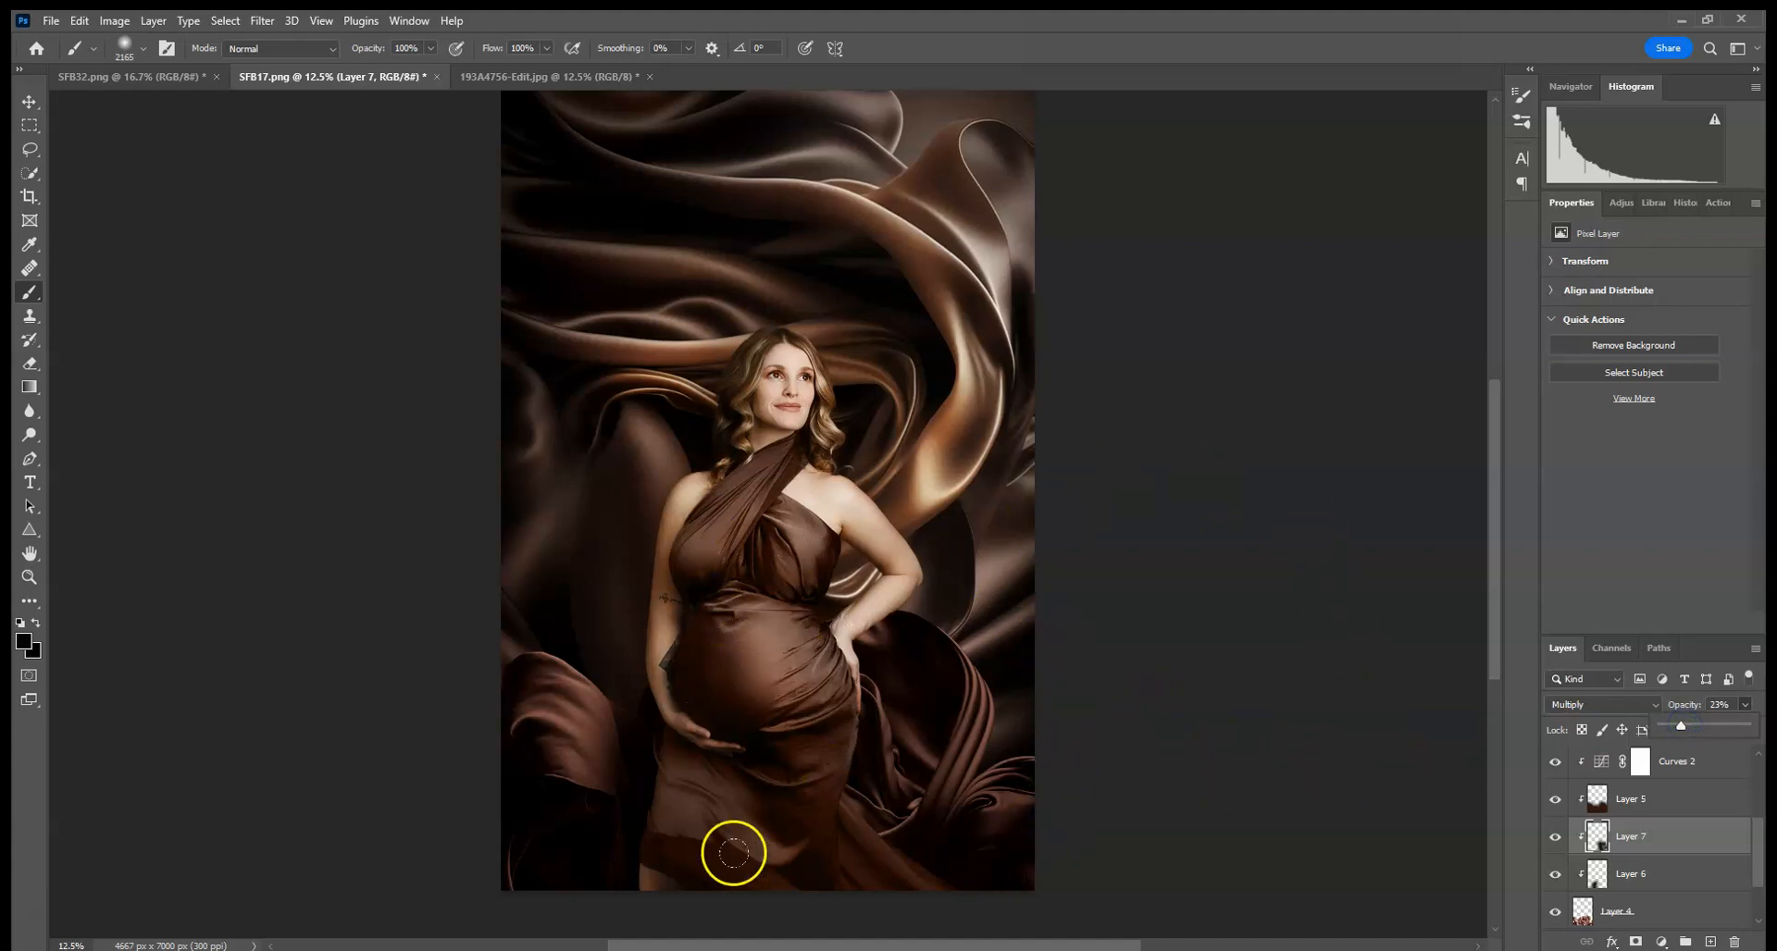
- Add a new Color blend-mode layer above Curves 1, below Layer 3
scroll(1670, 821, "up", 5)
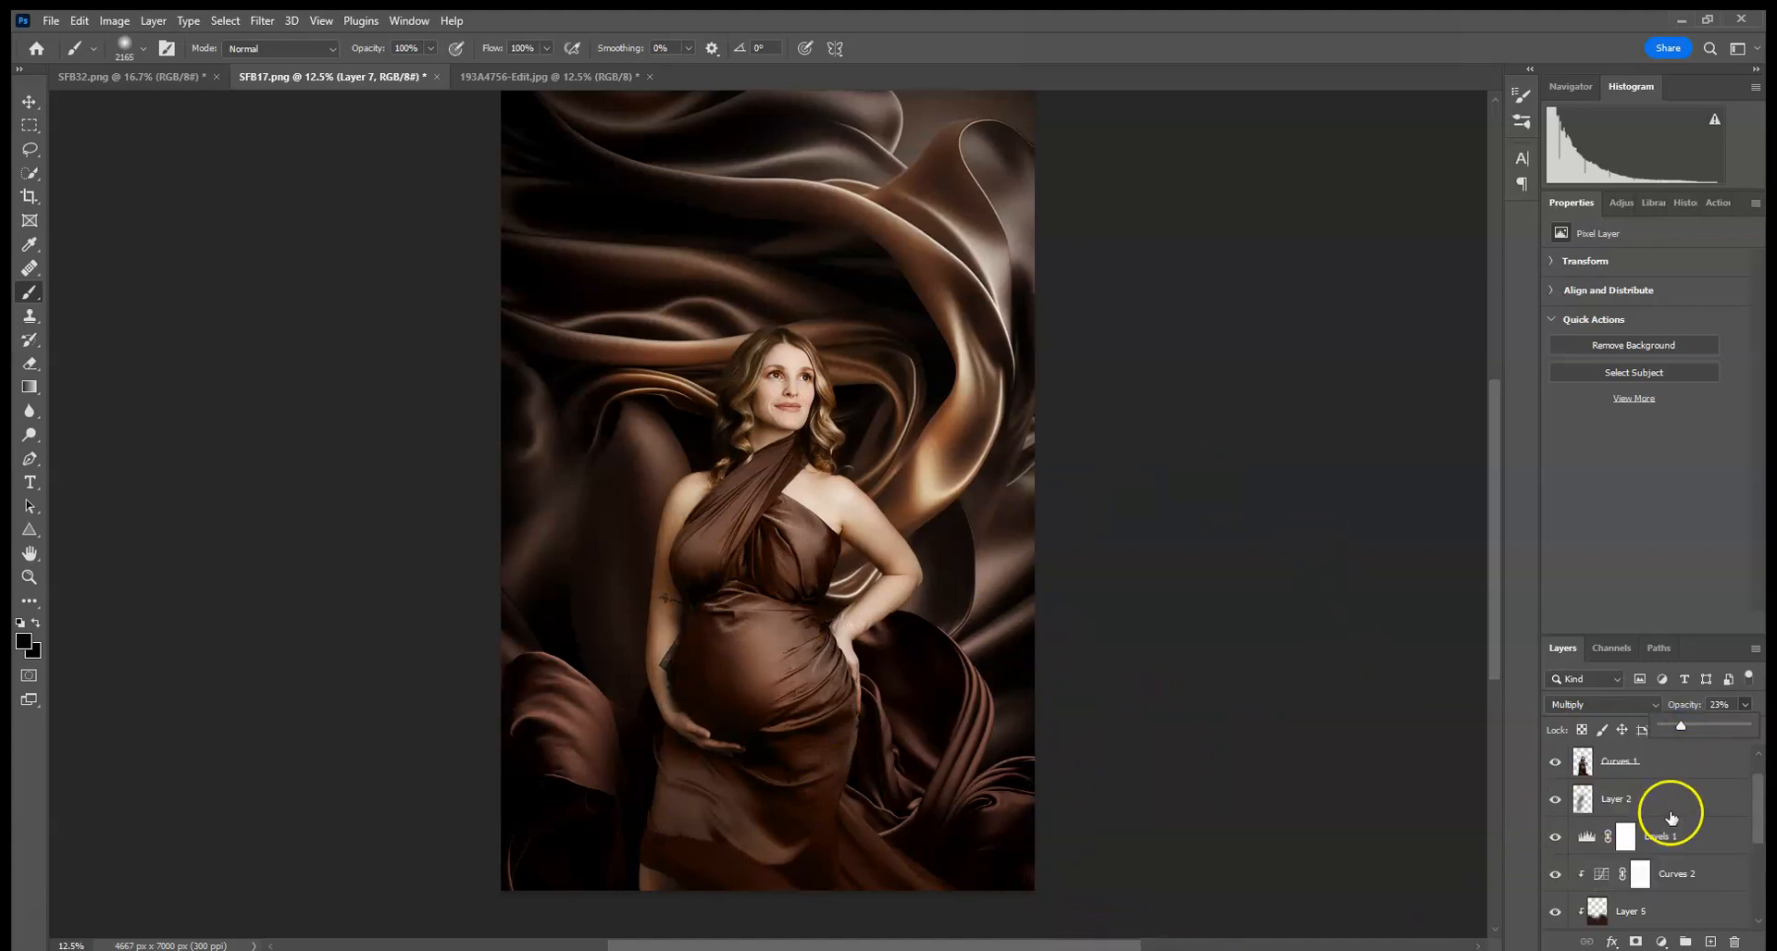
left_click(1665, 813)
left_click(1709, 943)
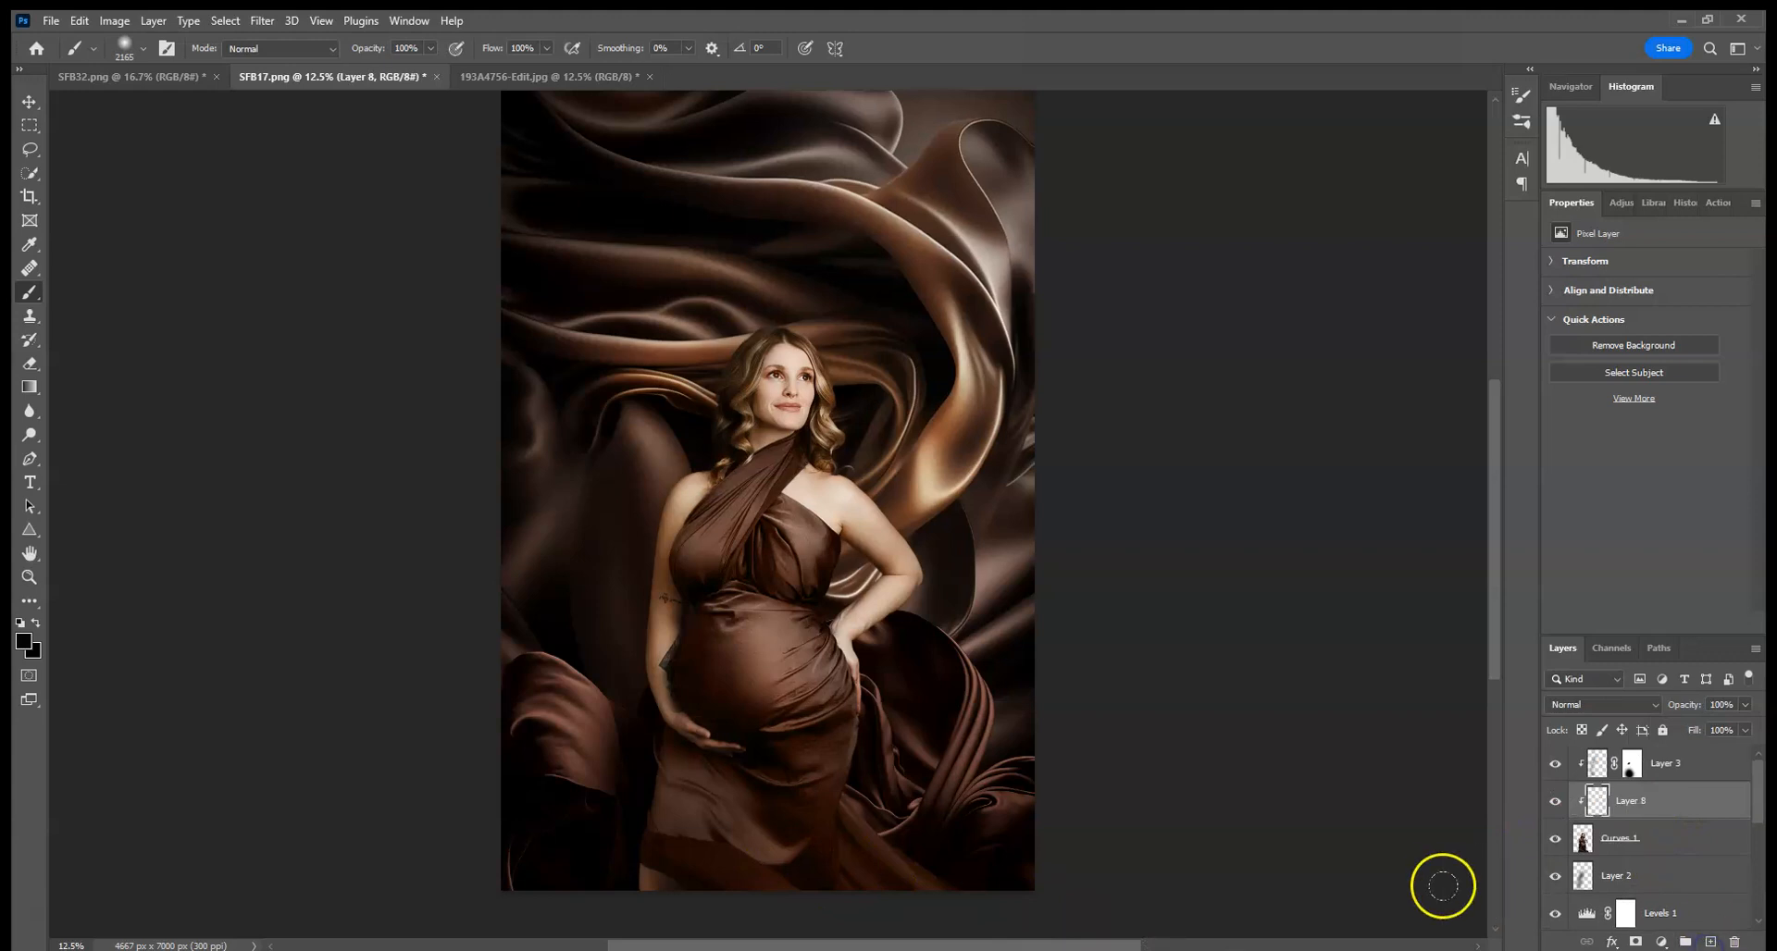
left_click(1610, 707)
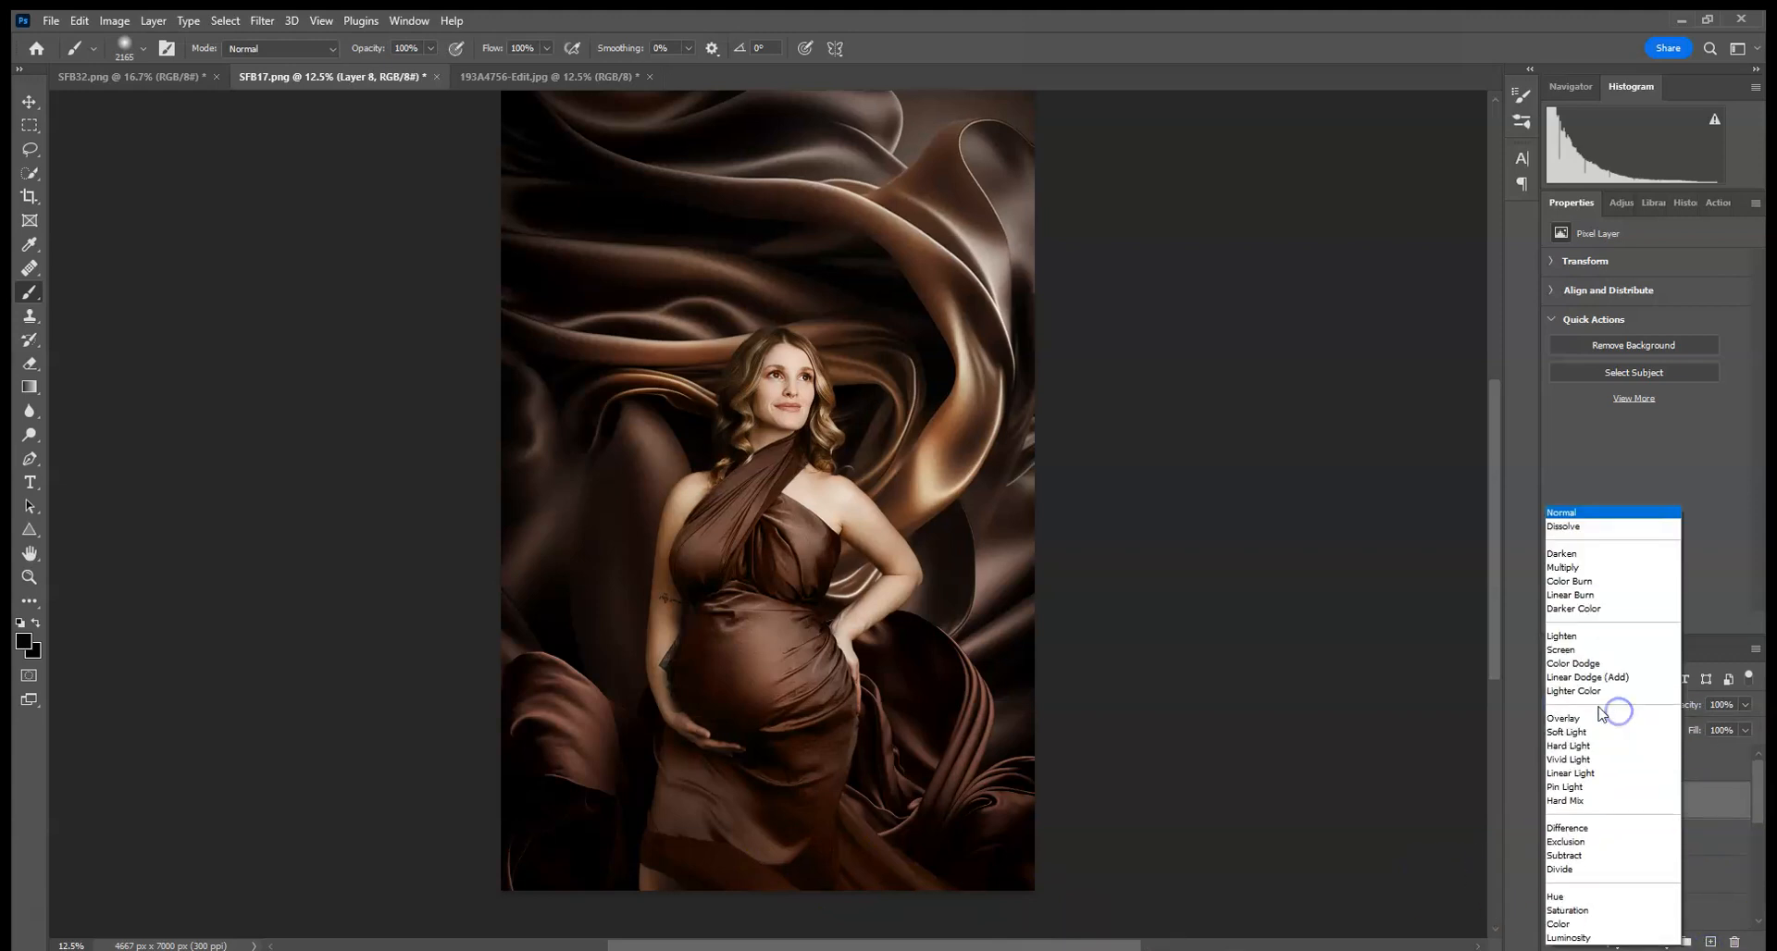
left_click(1559, 924)
- Try painting sampled brown over the dress hem on the Color layer, undoing each attempt
left_click_drag(685, 875, 690, 856)
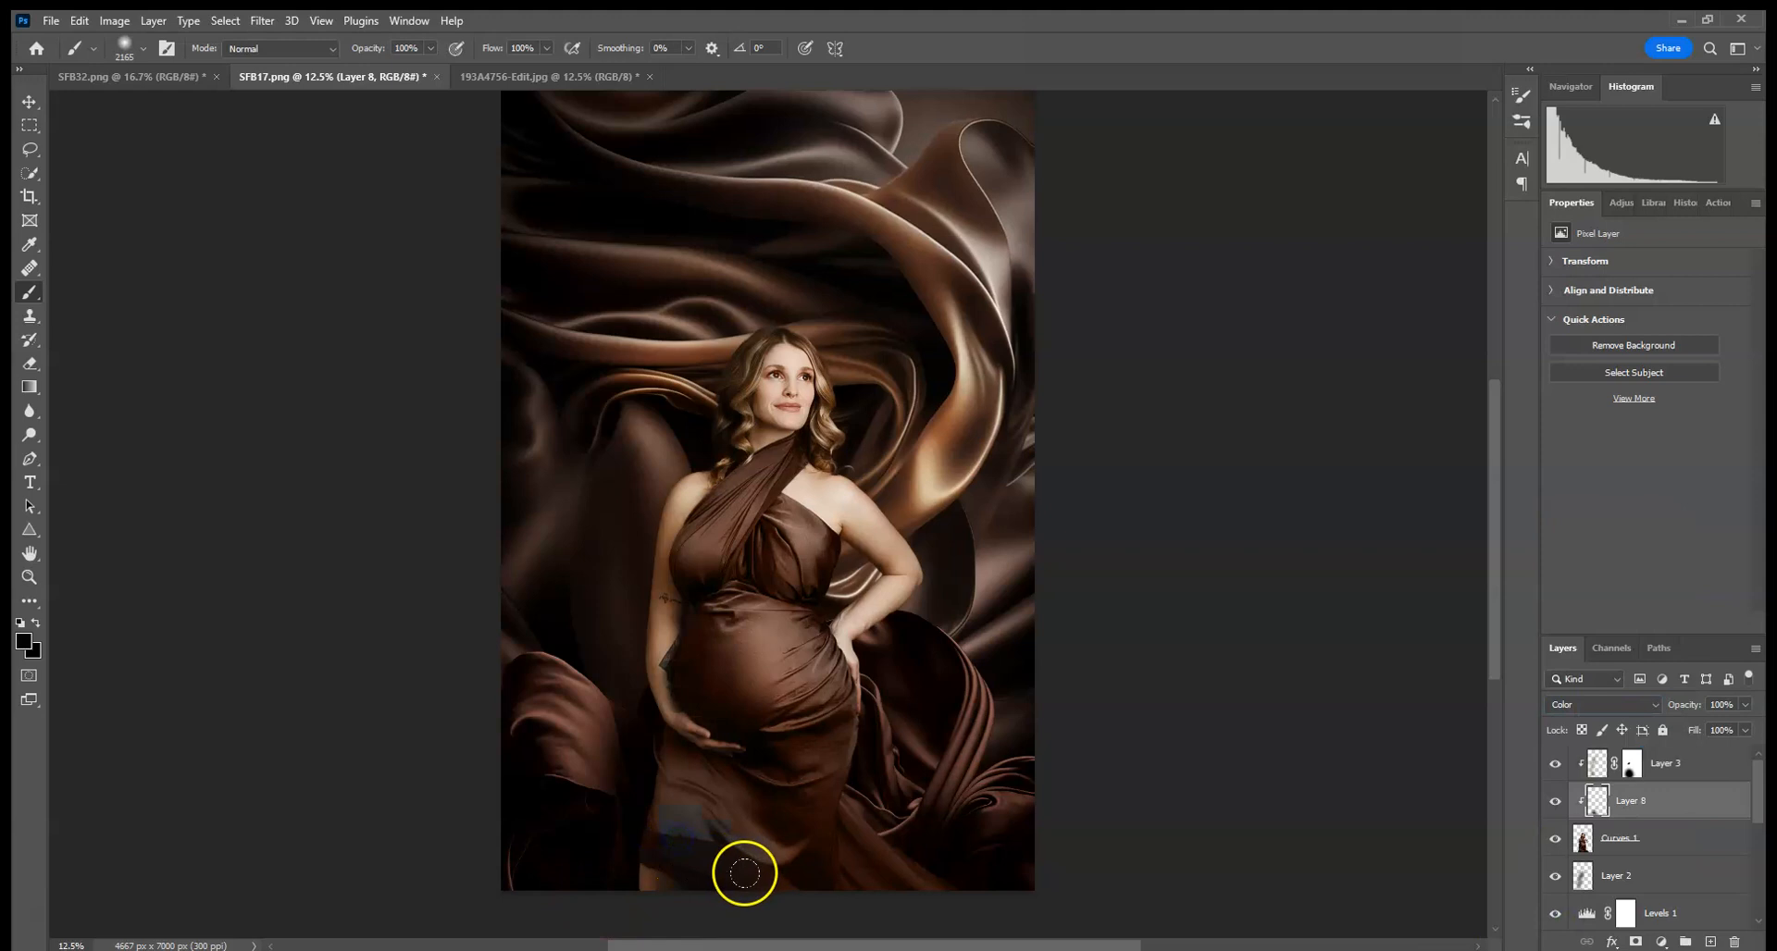
left_click(79, 20)
left_click(93, 40)
left_click(902, 673)
left_click(80, 20)
left_click(92, 40)
left_click(727, 677, "alt")
left_click(683, 830)
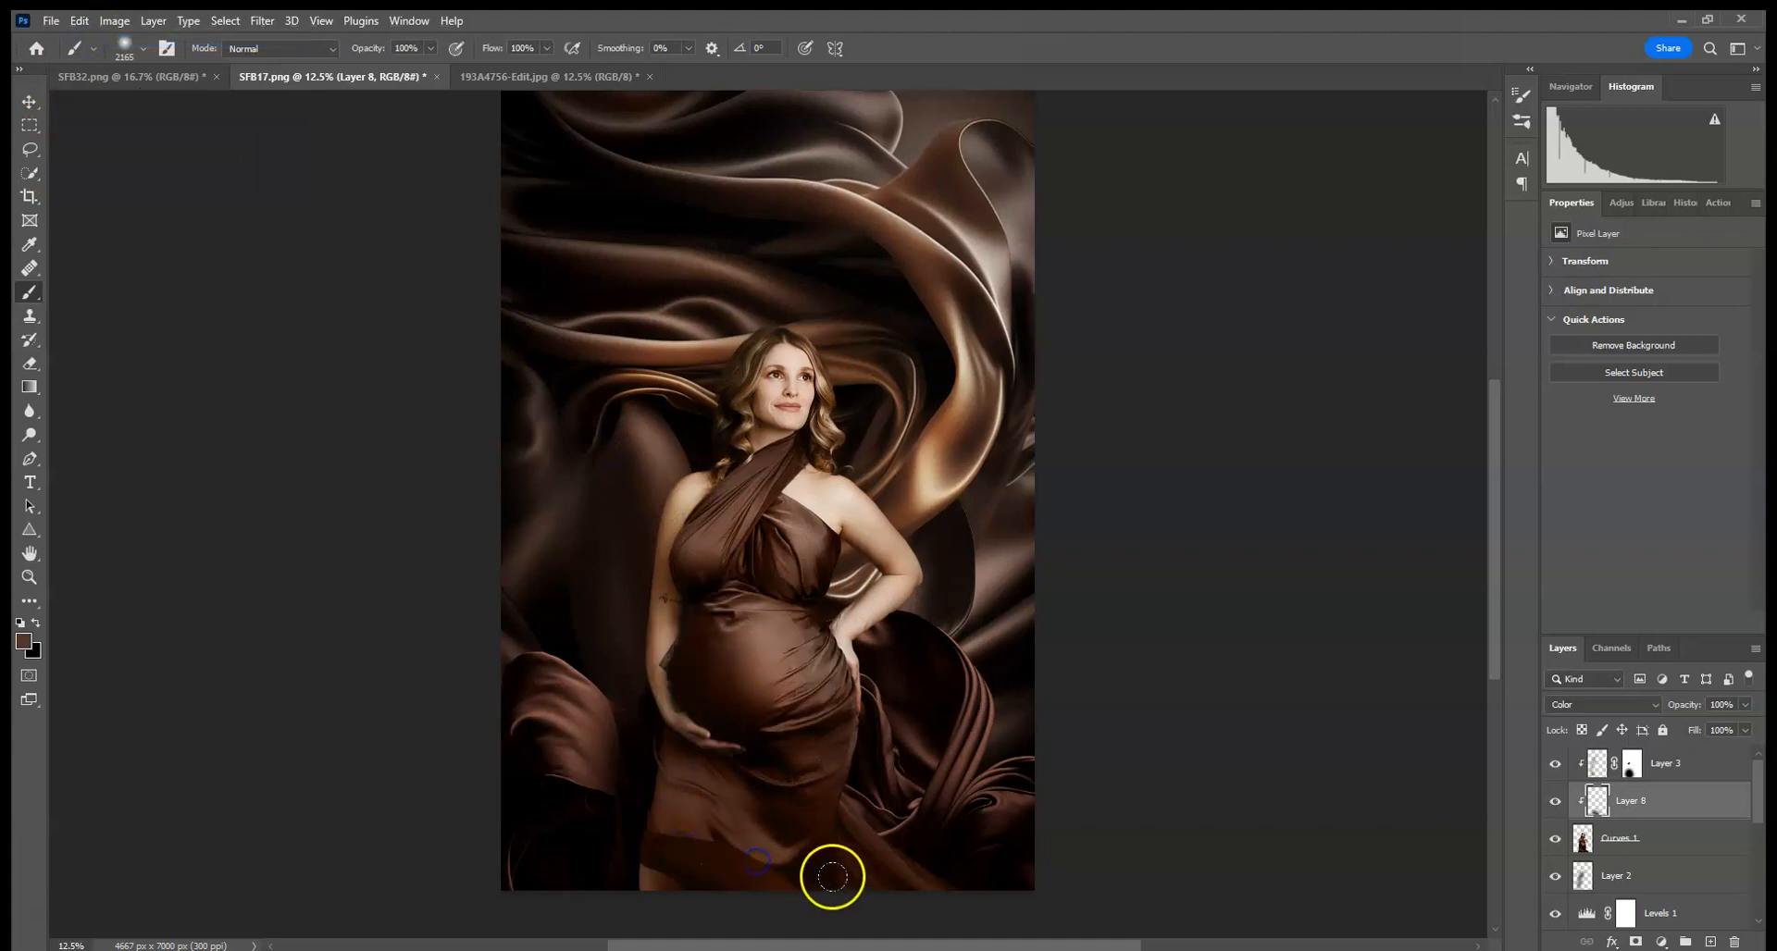
left_click(79, 20)
left_click(92, 40)
- Sample brown from the dress, paint it over the hem on Layer 8, and set its opacity to 67%
left_click(603, 719, "alt")
left_click(712, 805)
left_click(805, 704)
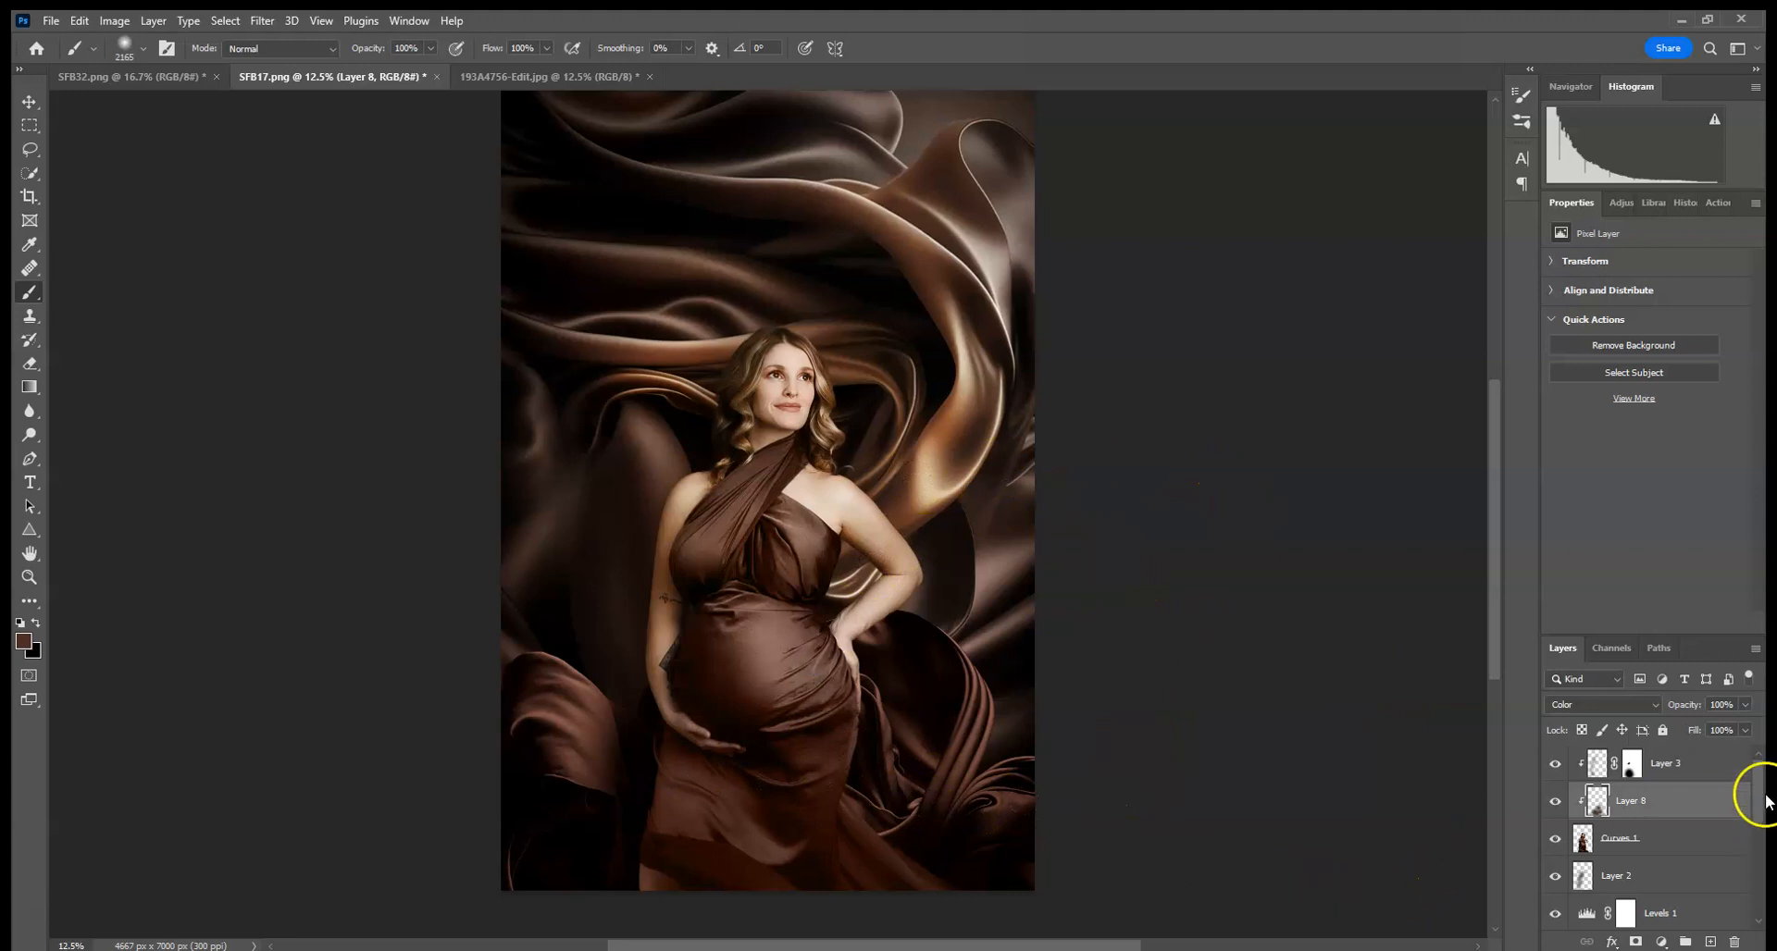
left_click(1746, 706)
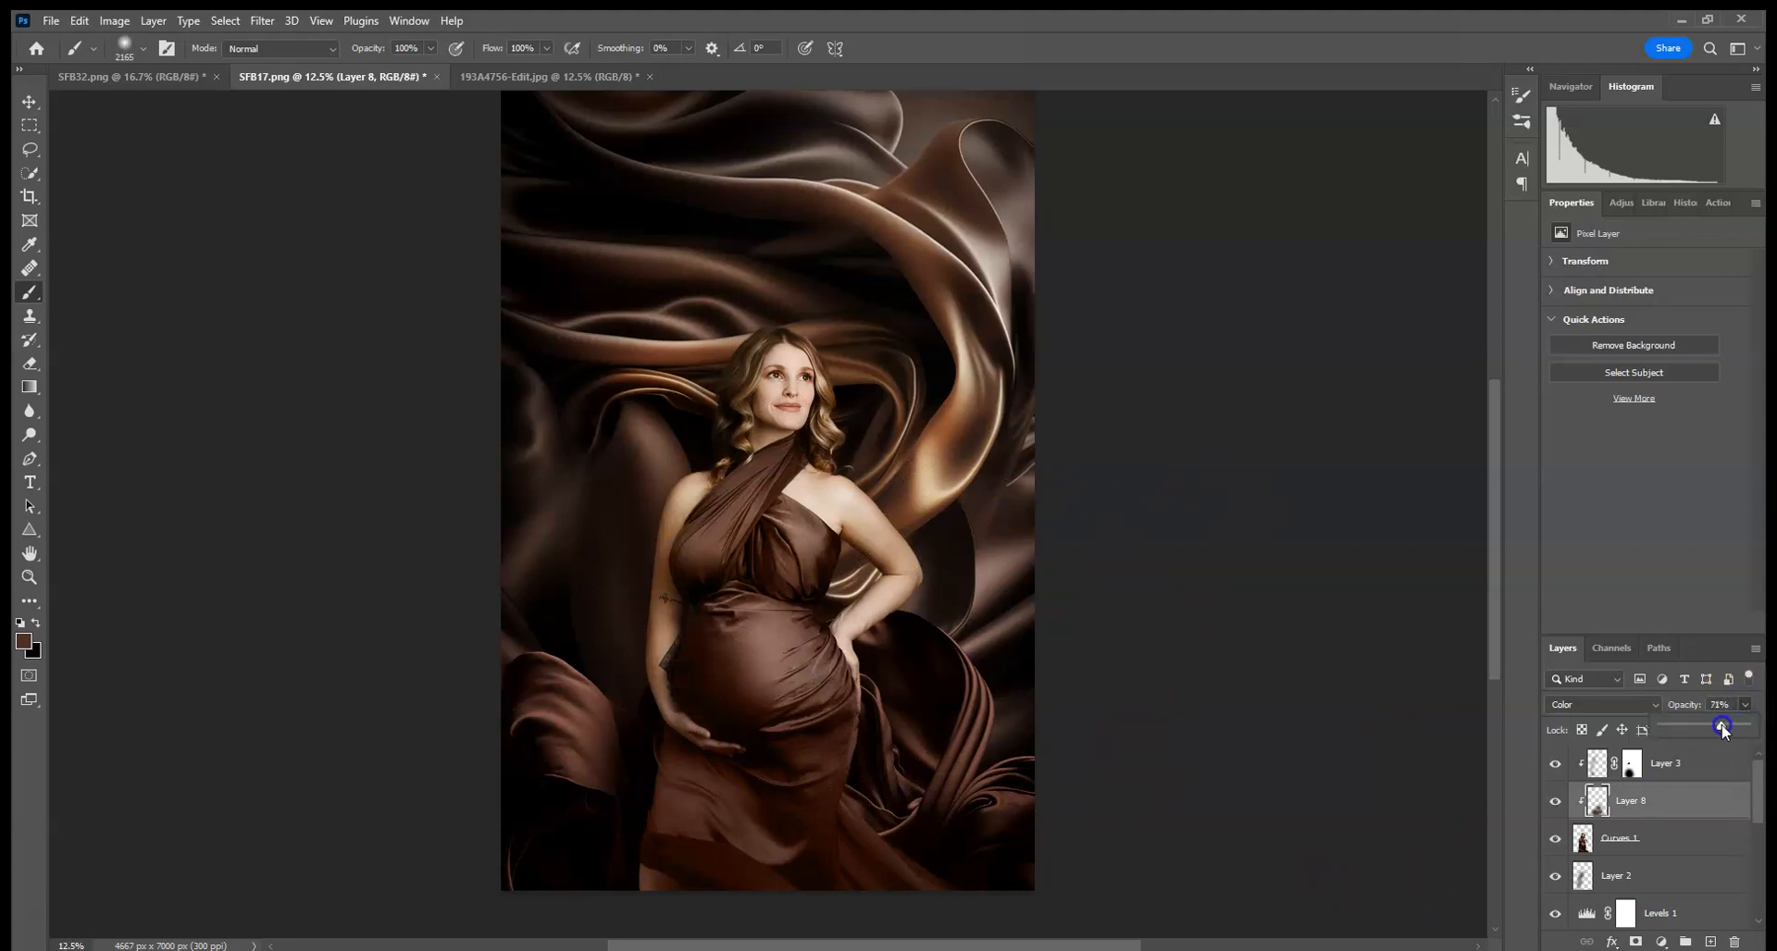
- Add a layer mask to the Color layer Layer 8
key("ctrl+plus")
key("ctrl+plus")
key("ctrl+plus")
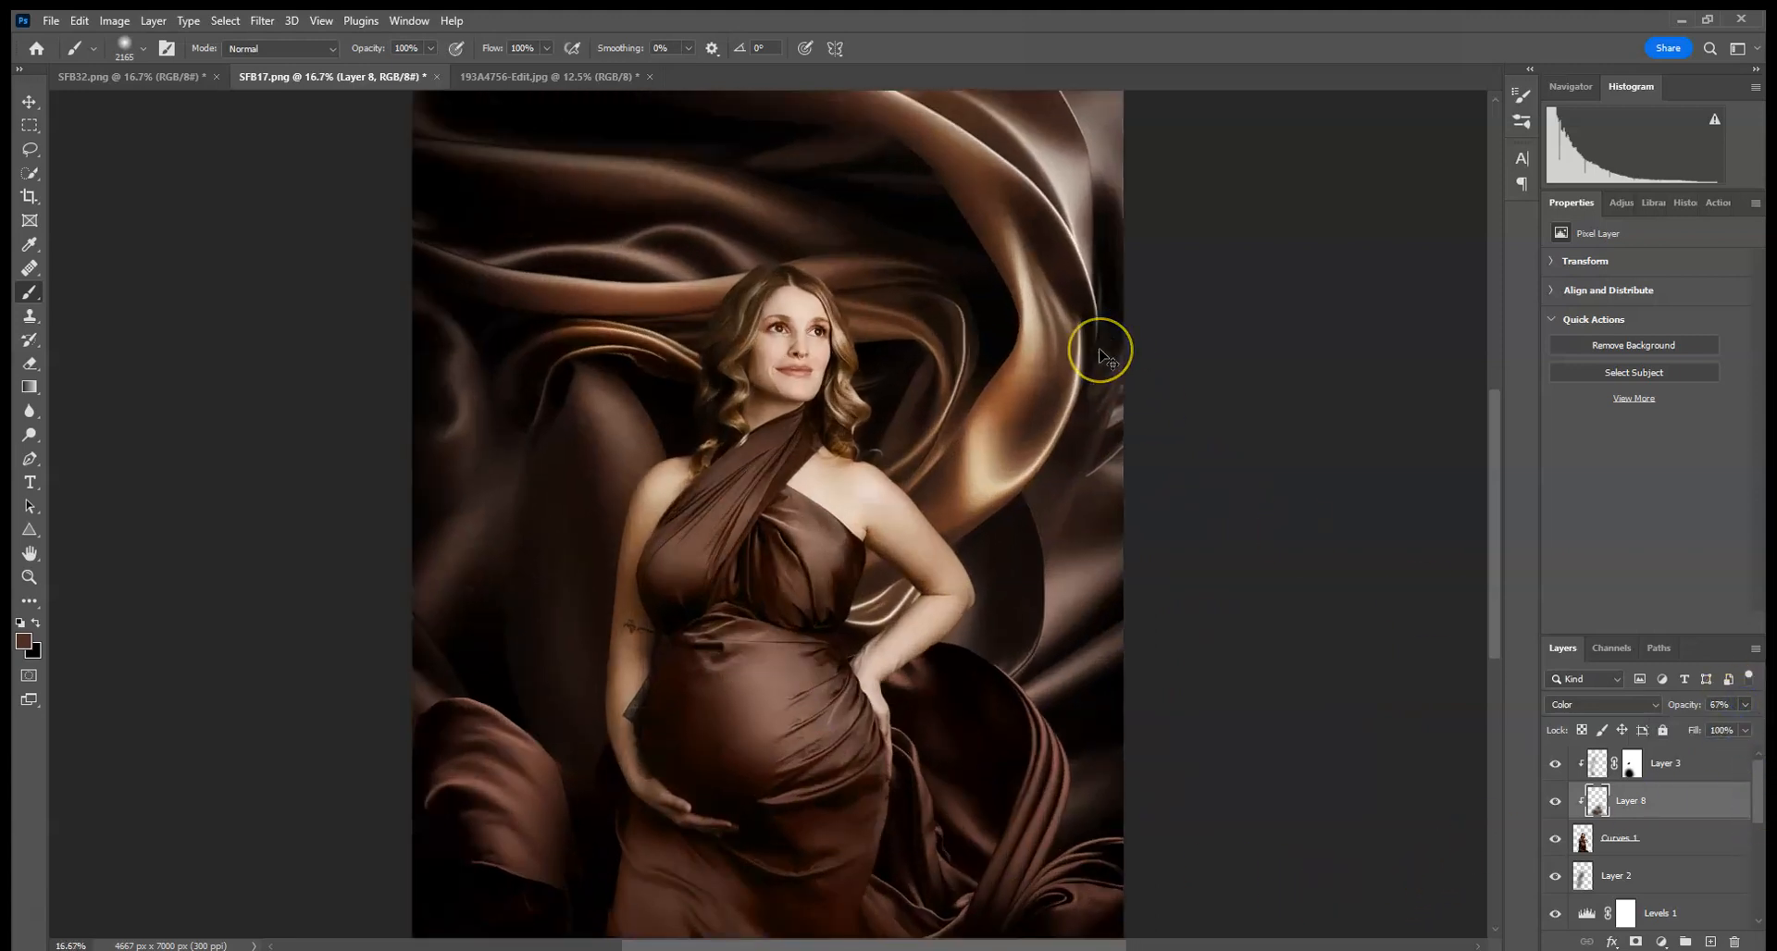
mouse_move(1096, 349)
left_mouse_down()
mouse_move(1012, 309)
mouse_move(1039, 365)
mouse_move(1049, 266)
left_mouse_up()
left_click(1636, 942)
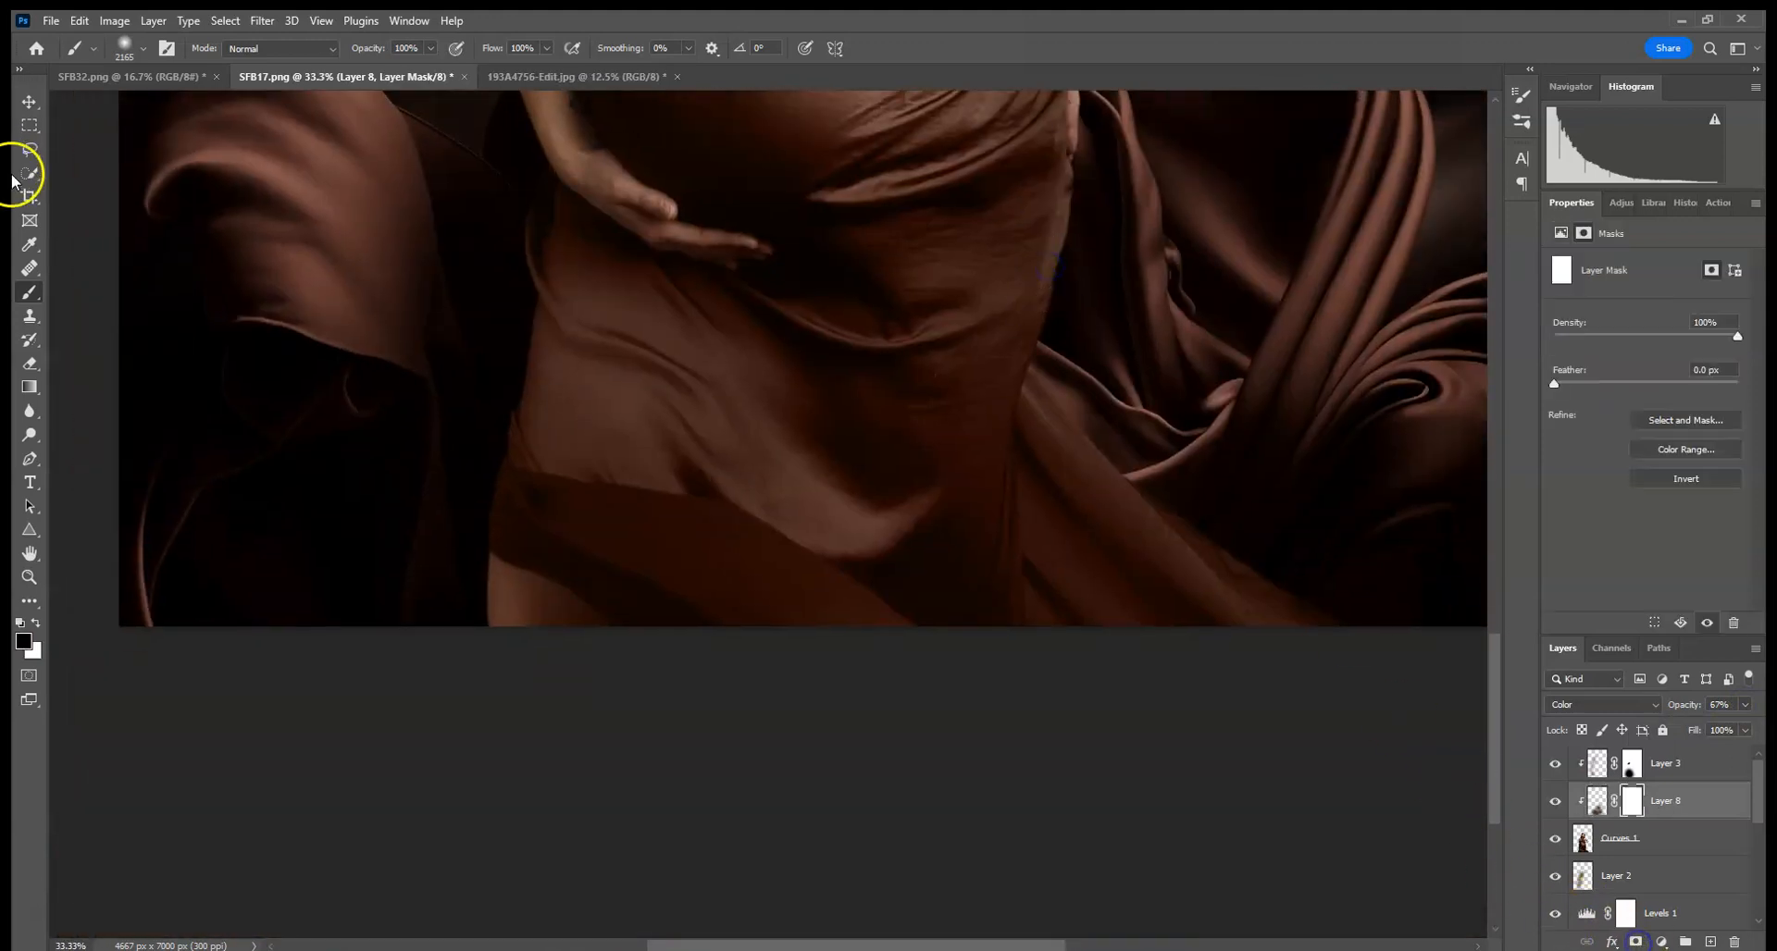
- Enlarge the brush and paint black on Layer 8's mask over the lower dress to hide the brown tint
left_click(142, 48)
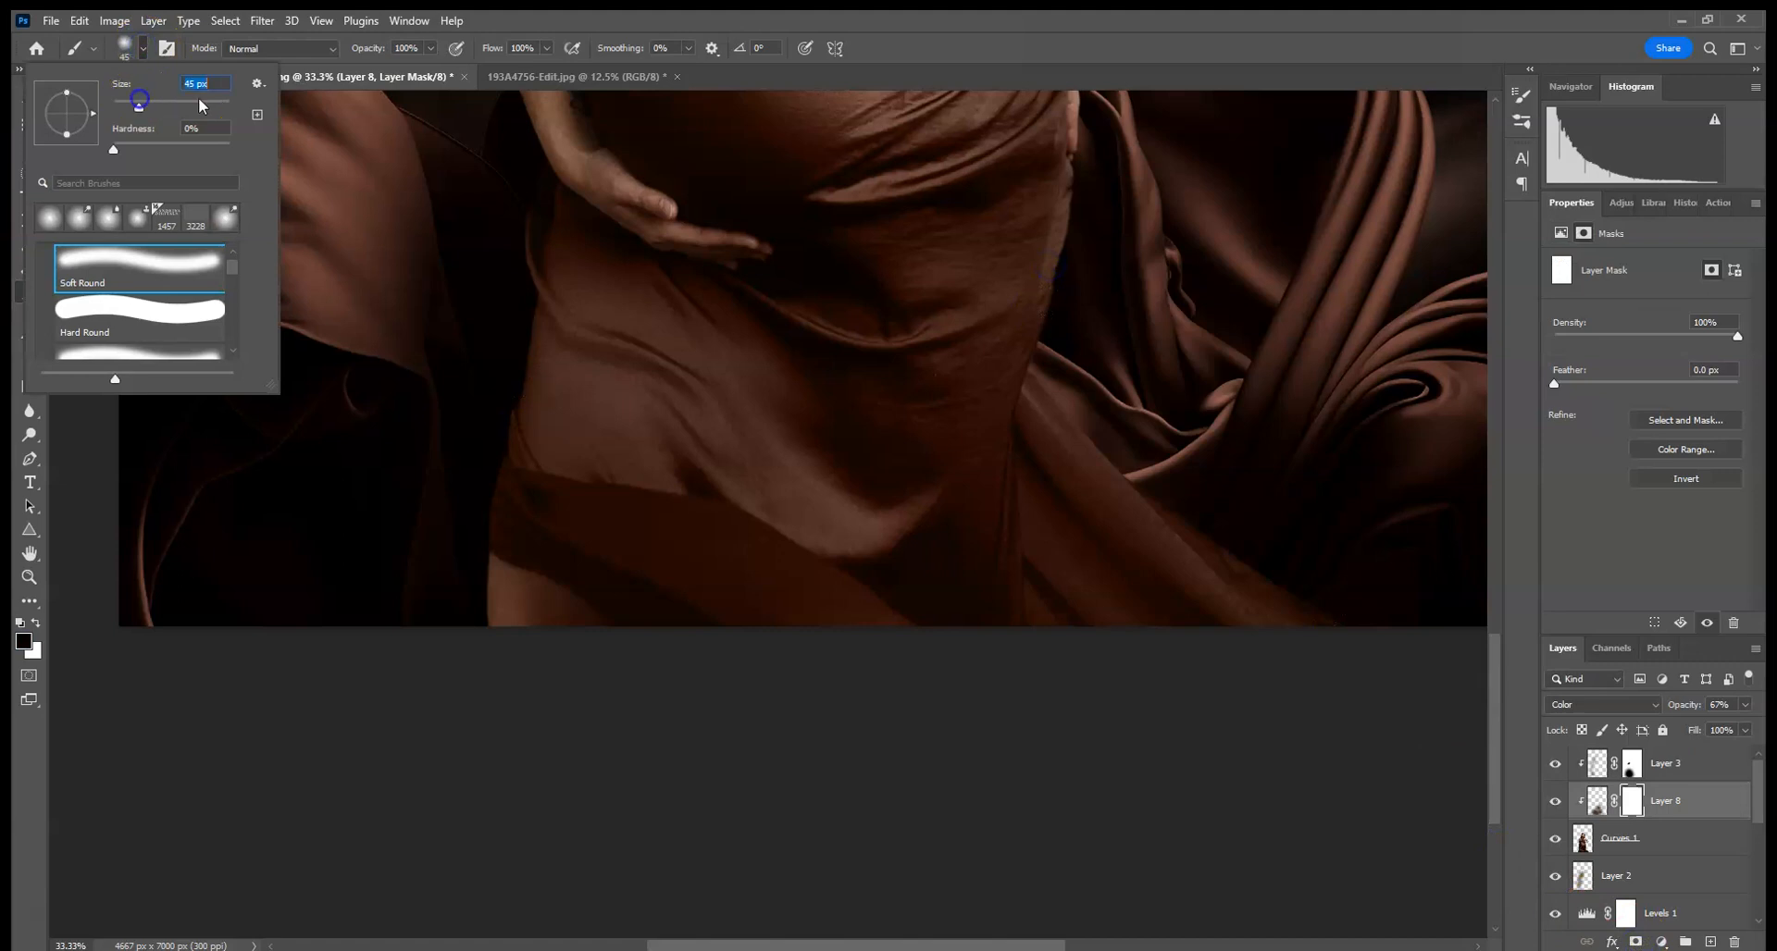
left_click(168, 101)
left_click(506, 636)
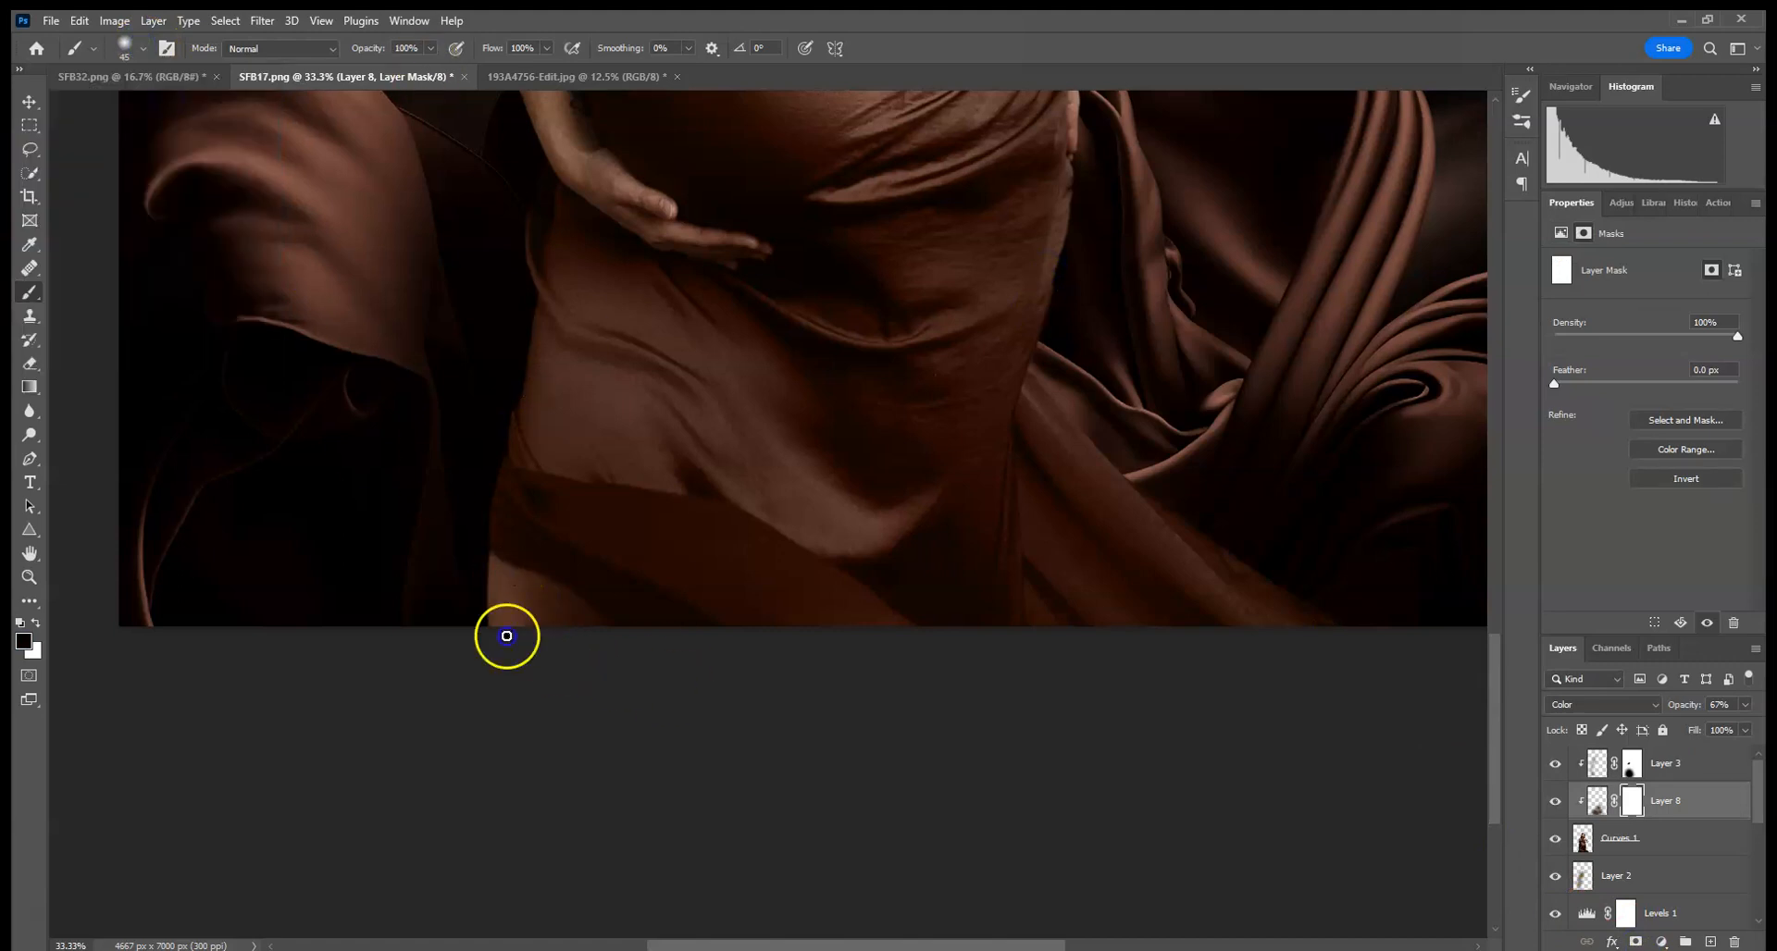
left_click(140, 48)
left_click_drag(181, 106, 192, 109)
mouse_move(496, 599)
left_mouse_down()
mouse_move(527, 634)
mouse_move(552, 623)
left_mouse_up()
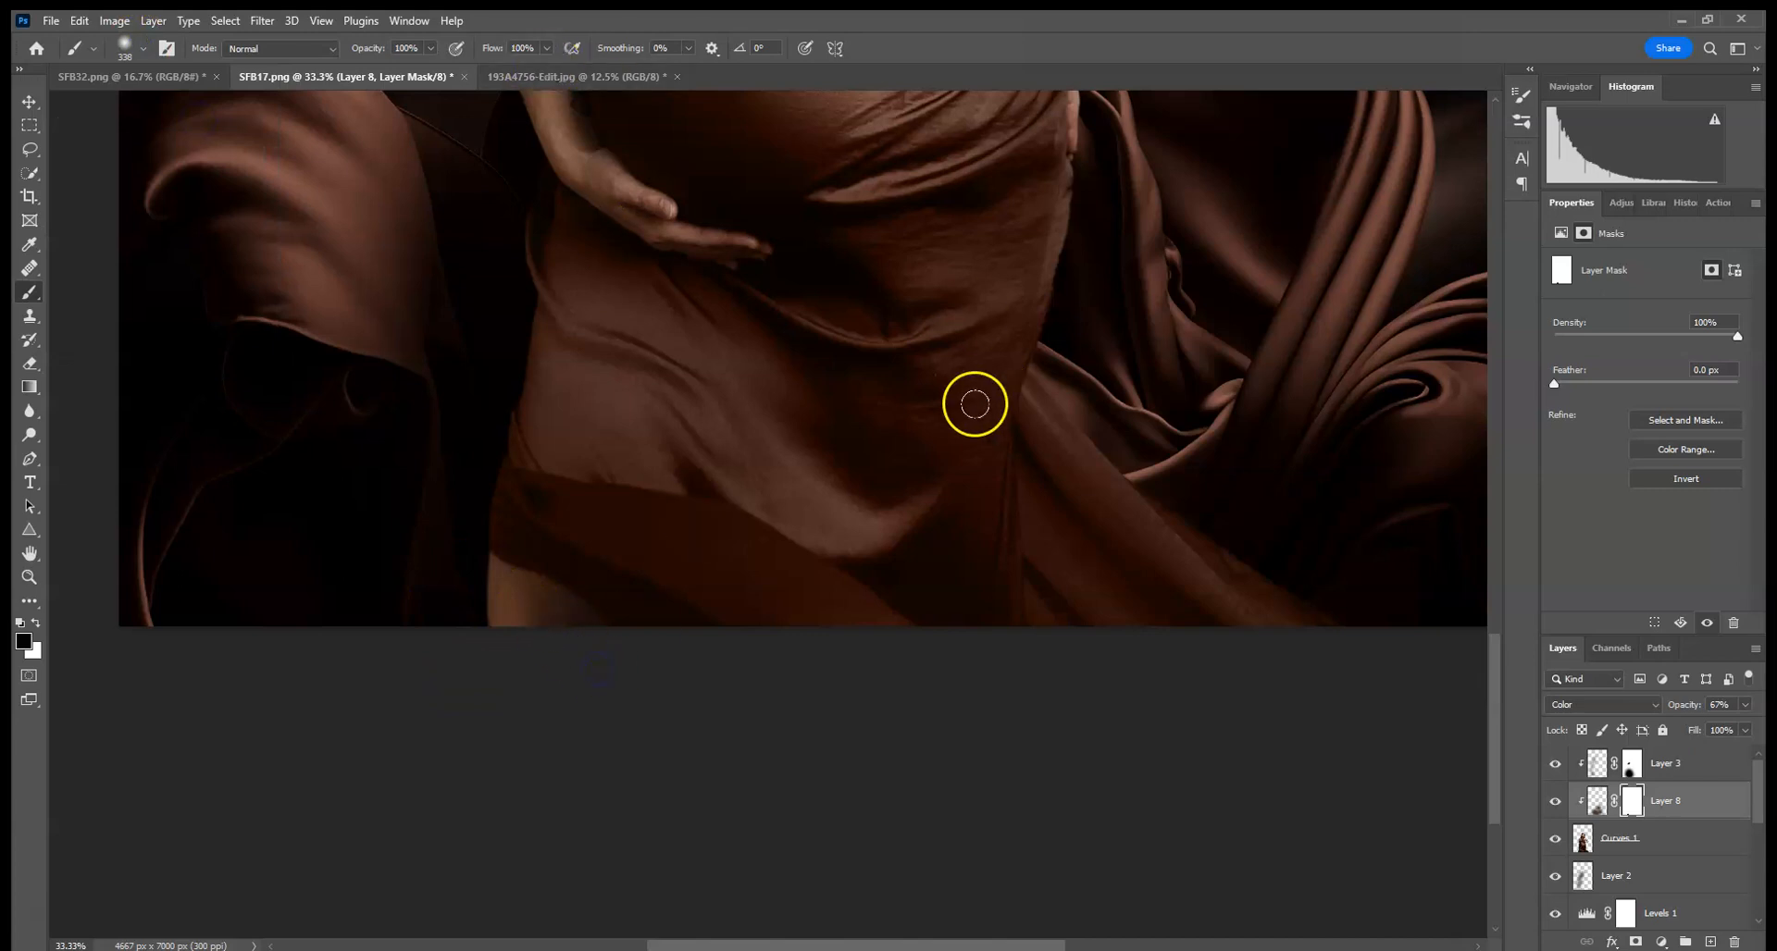
left_click_drag(972, 401, 854, 653)
- Toggle Layer 8's visibility to compare and set its opacity to 59%
left_click(1557, 801)
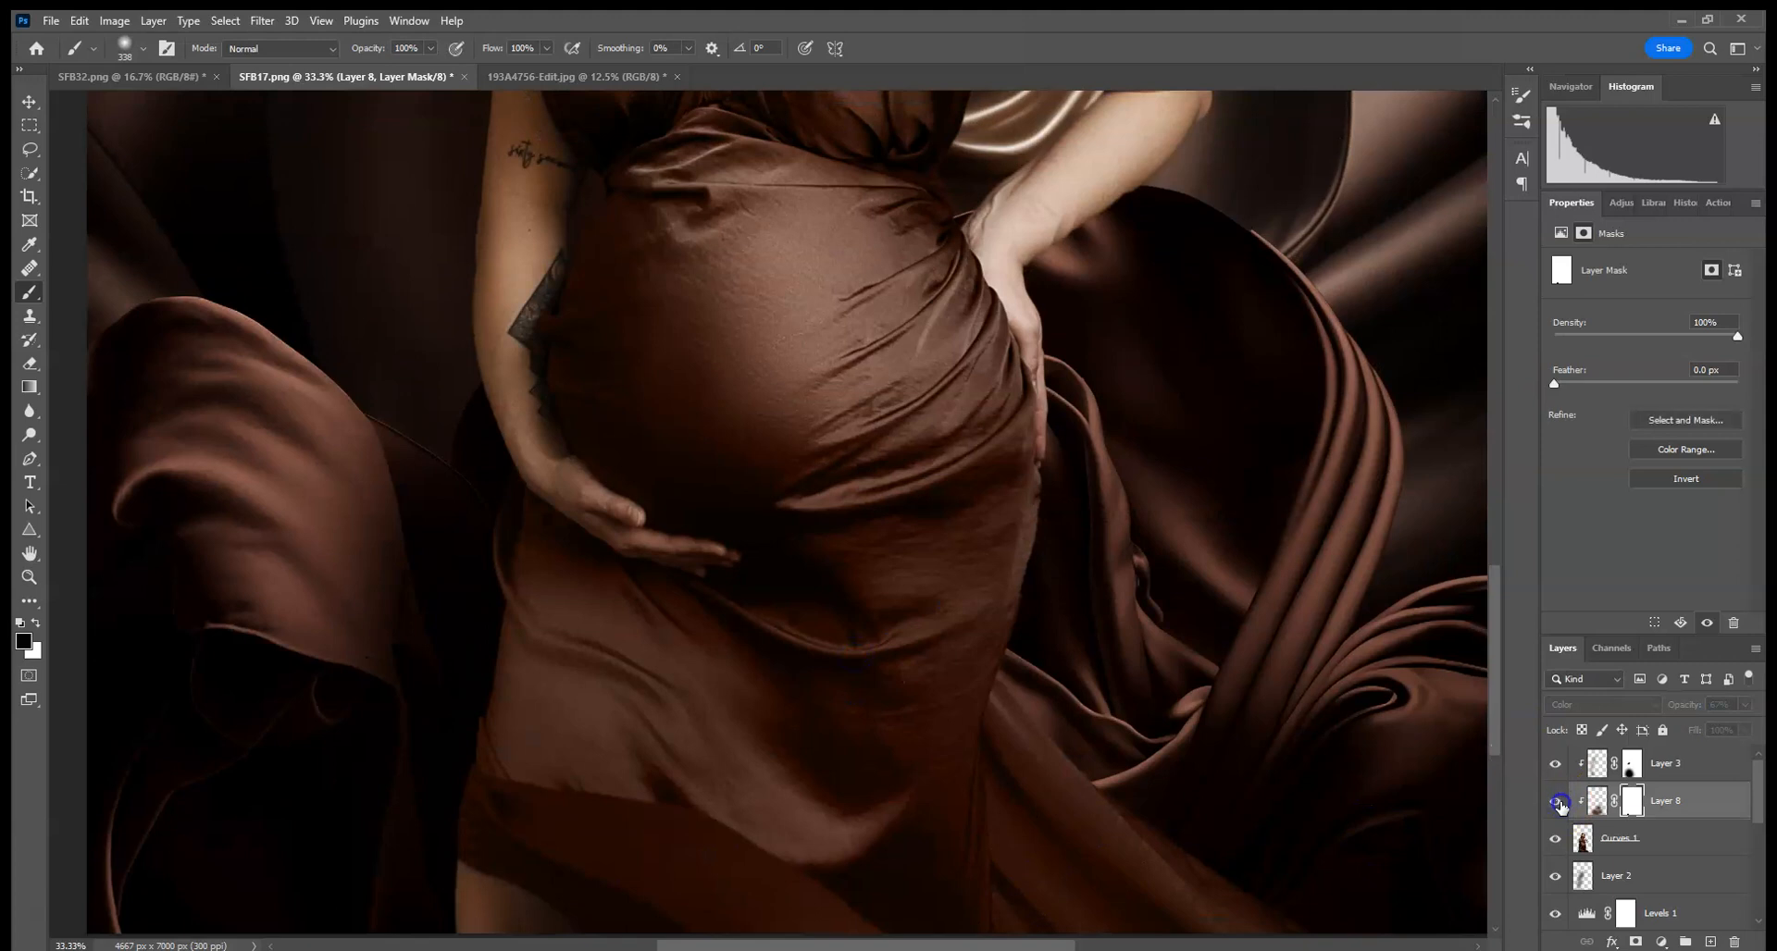
left_click_drag(1134, 710, 1011, 467)
left_click(1747, 704)
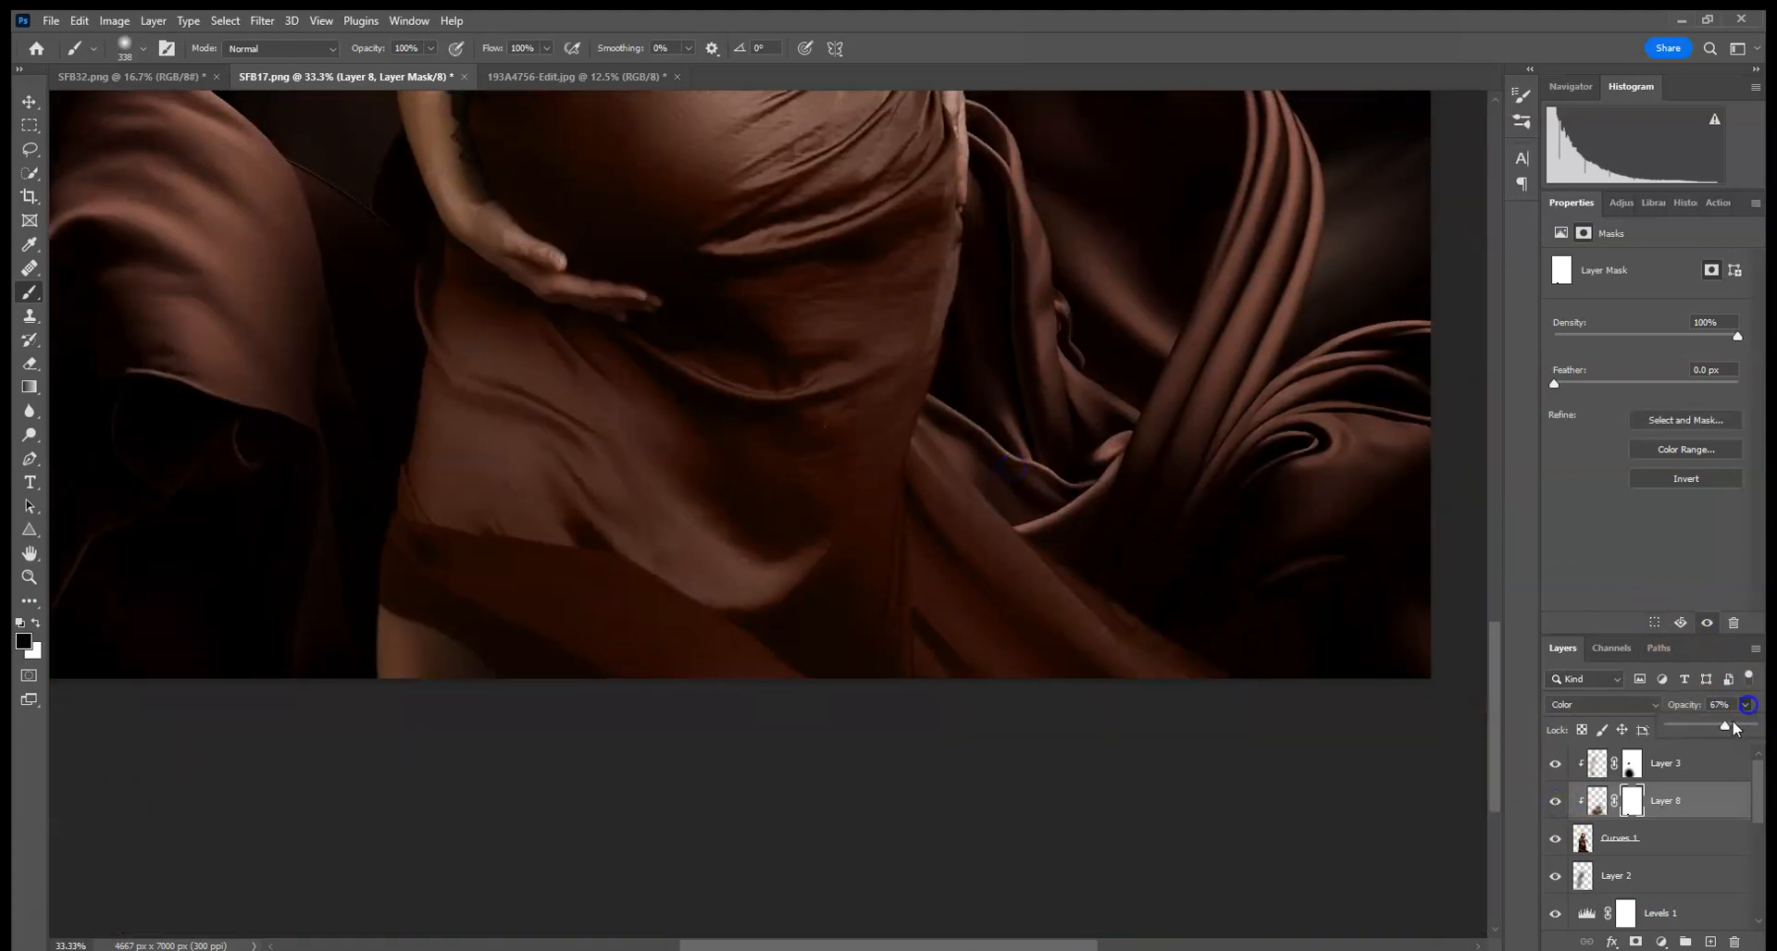
- Paint black on Layer 8's mask near the woman's hand on her belly
left_click(1629, 801)
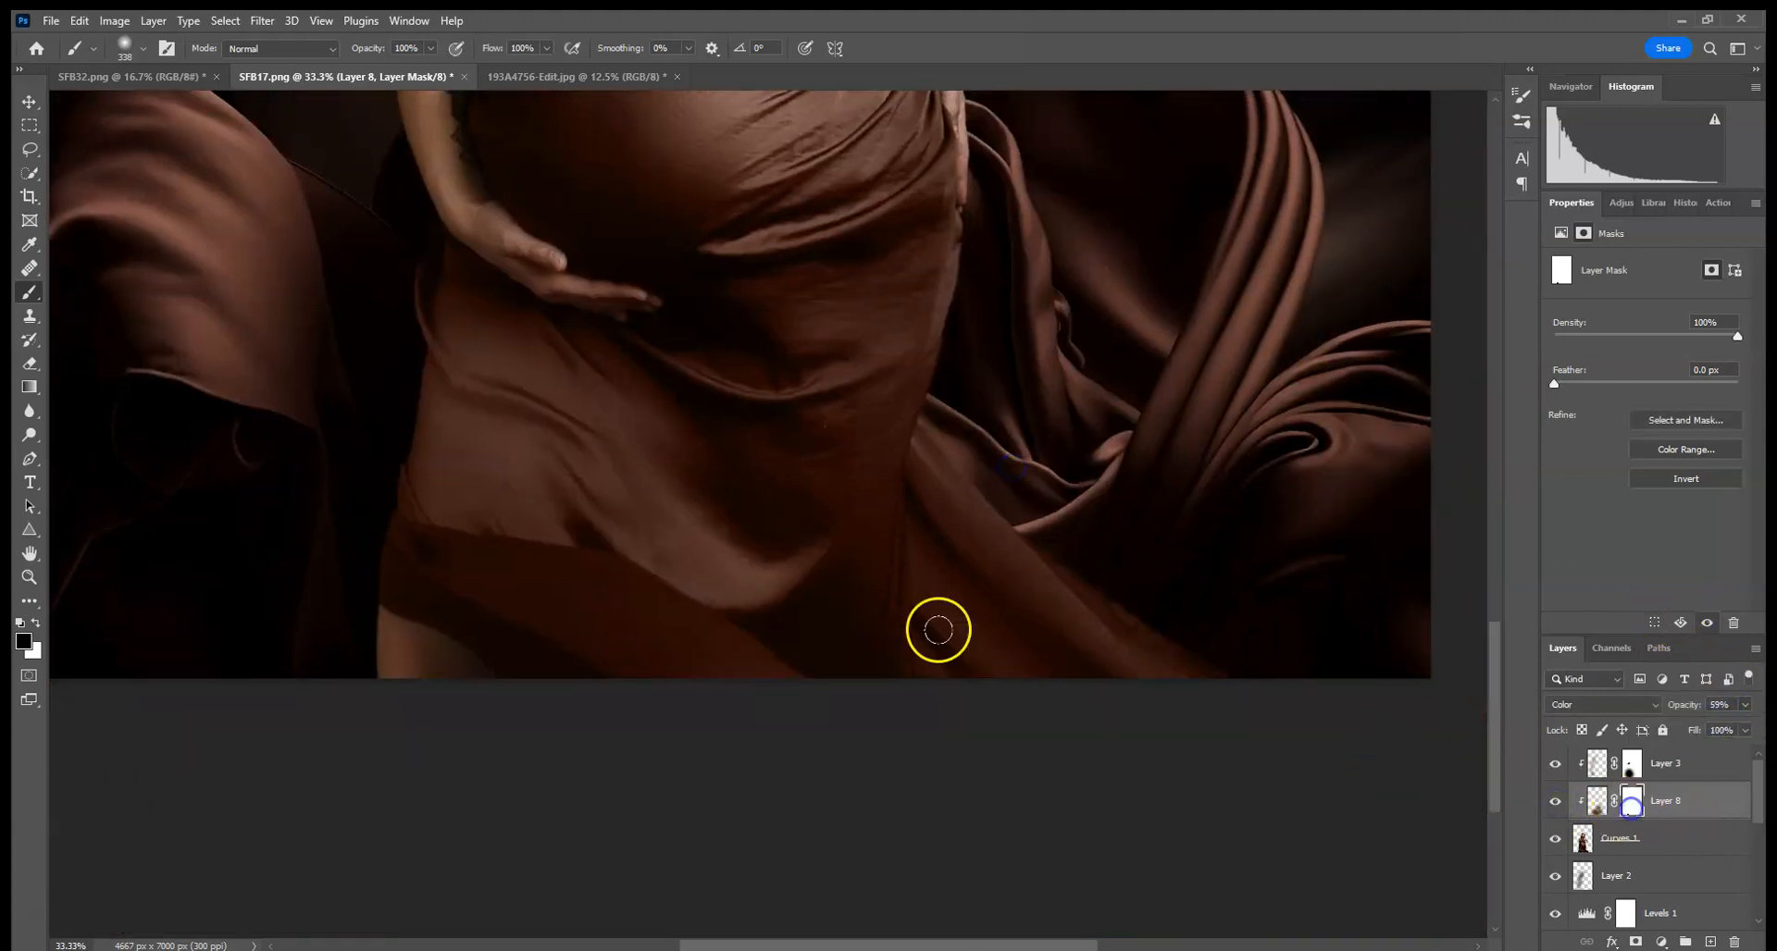
left_click_drag(478, 244, 484, 215)
key("ctrl+0")
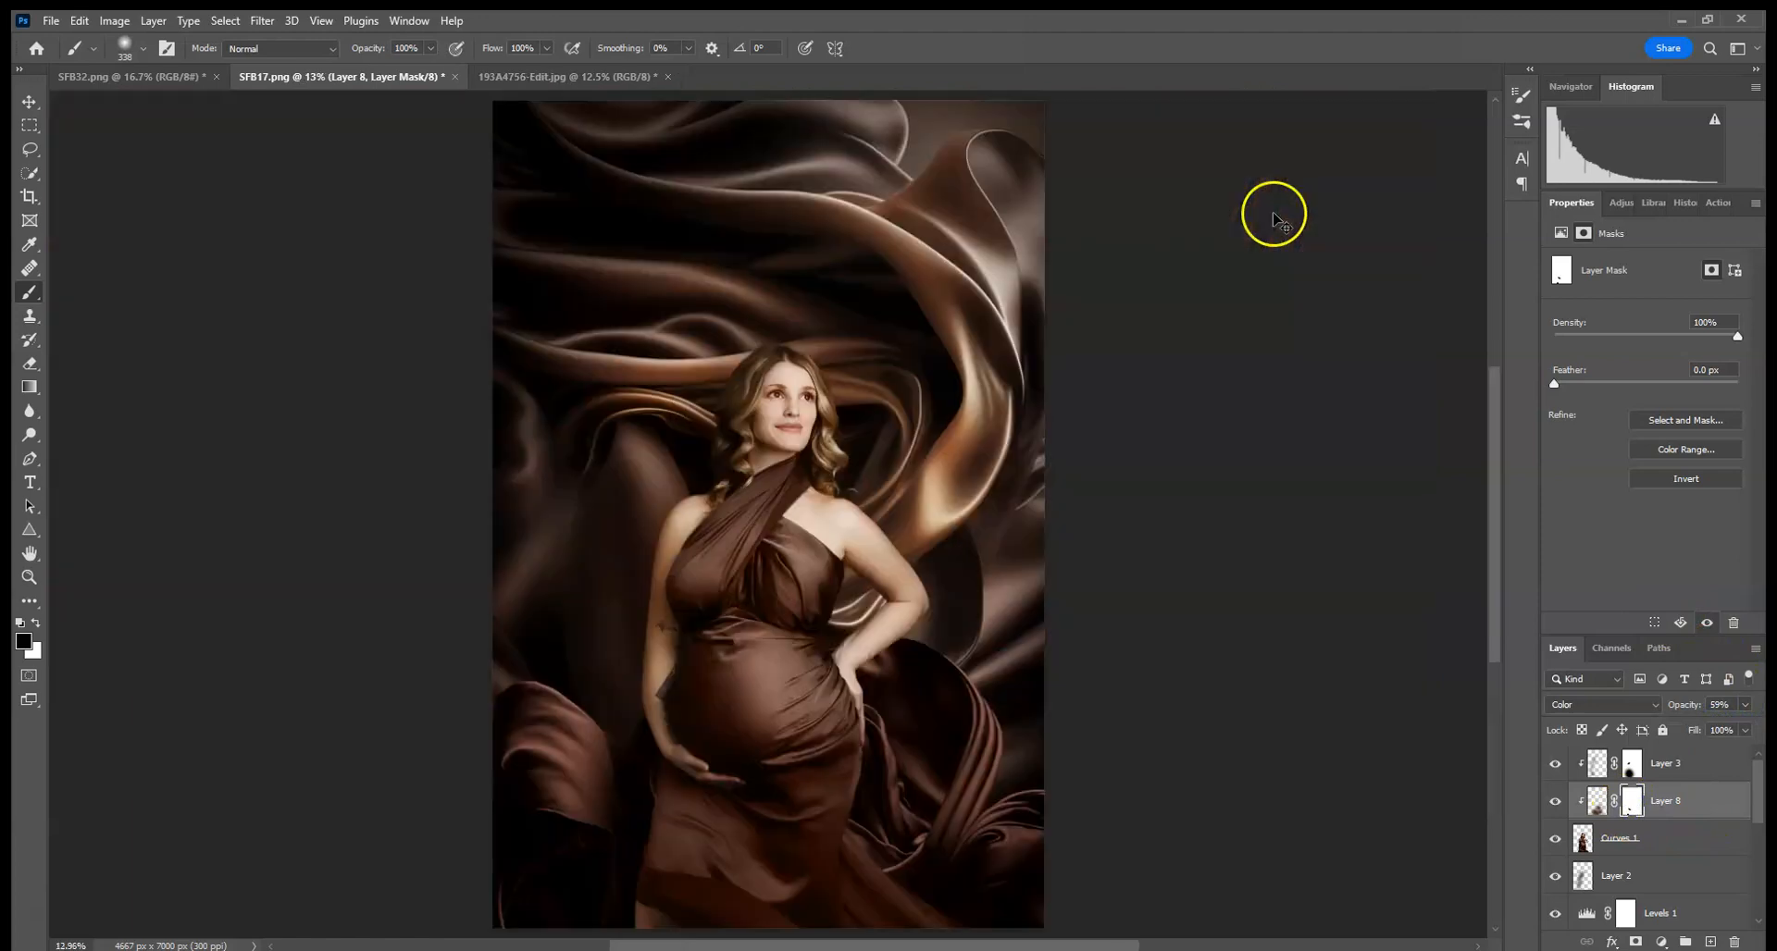
key("ctrl+minus")
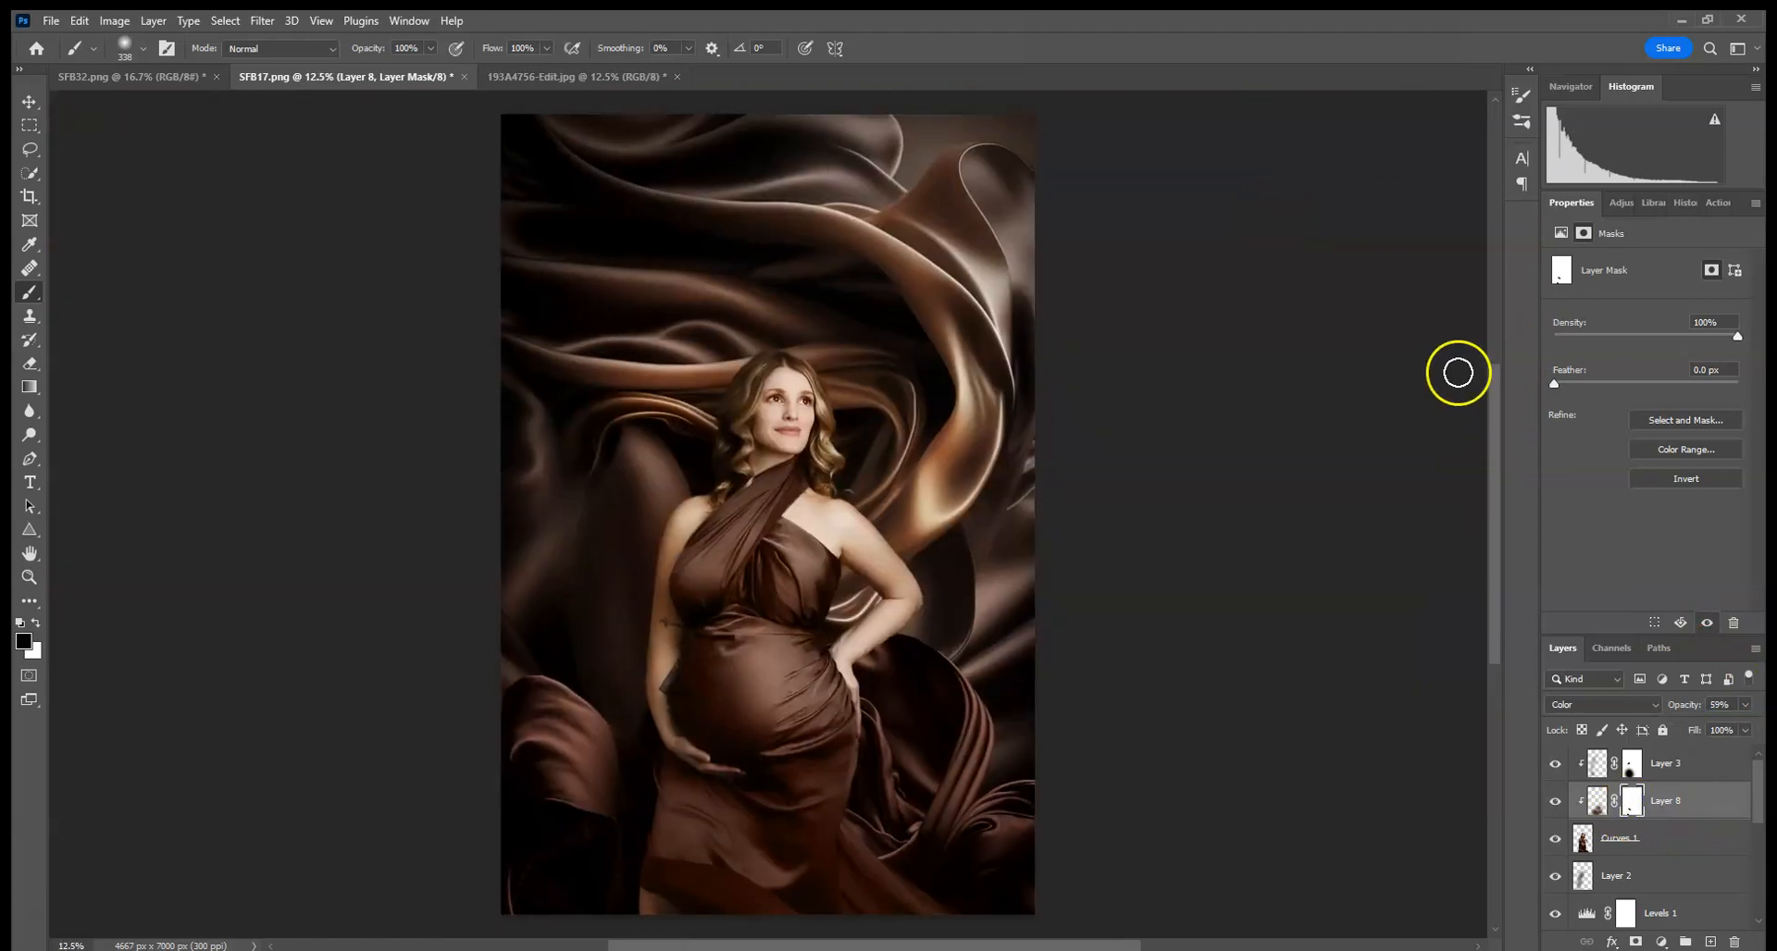
key("ctrl+plus")
key("ctrl+plus")
key("ctrl+plus")
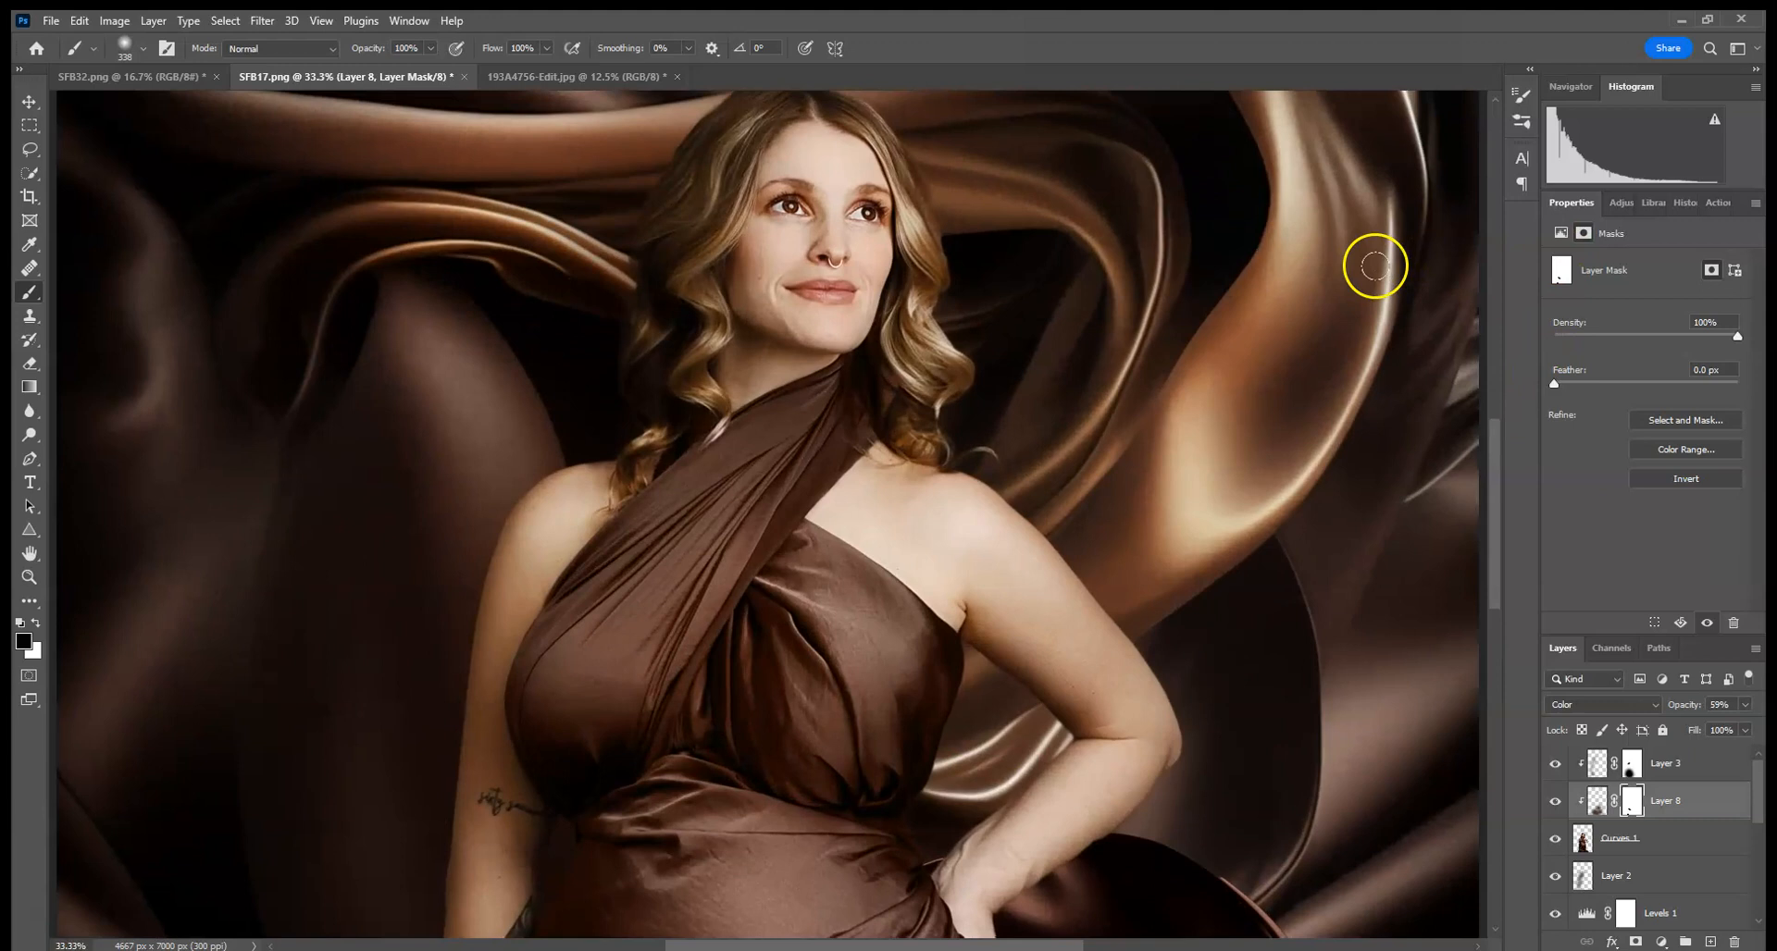
- Apply a Gaussian Blur with a 2-pixel radius to Layer 4
left_click_drag(1064, 626, 1323, 296)
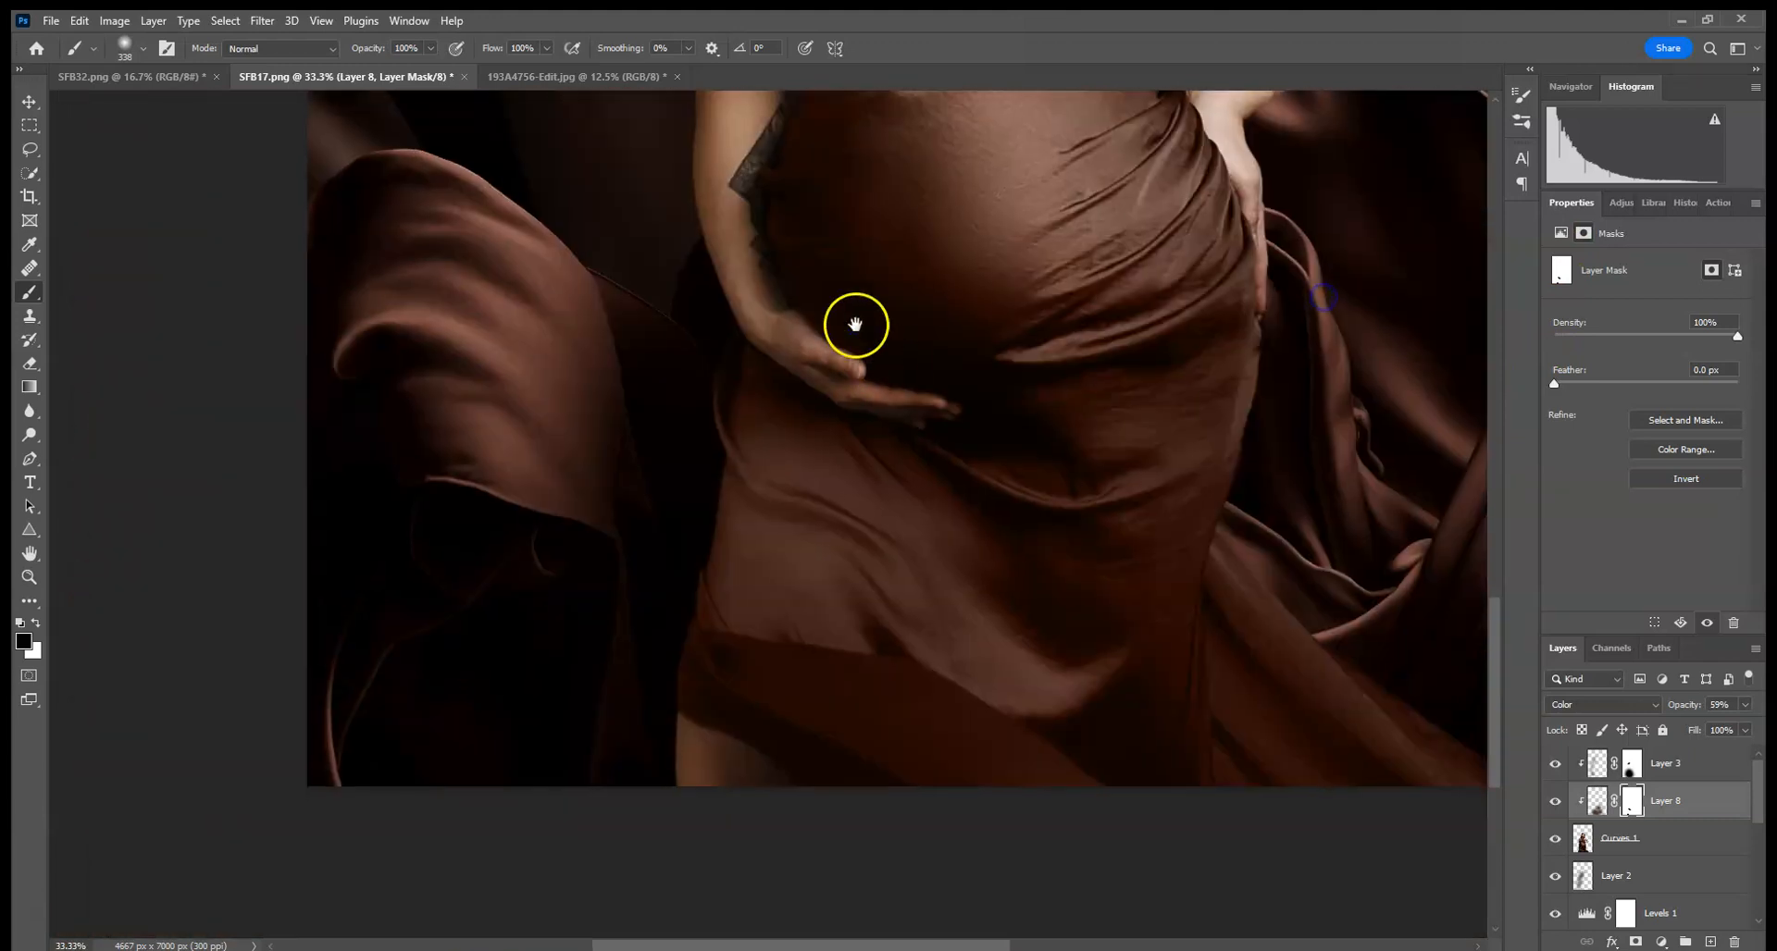
left_click_drag(855, 324, 853, 472)
scroll(1642, 840, "down", 5)
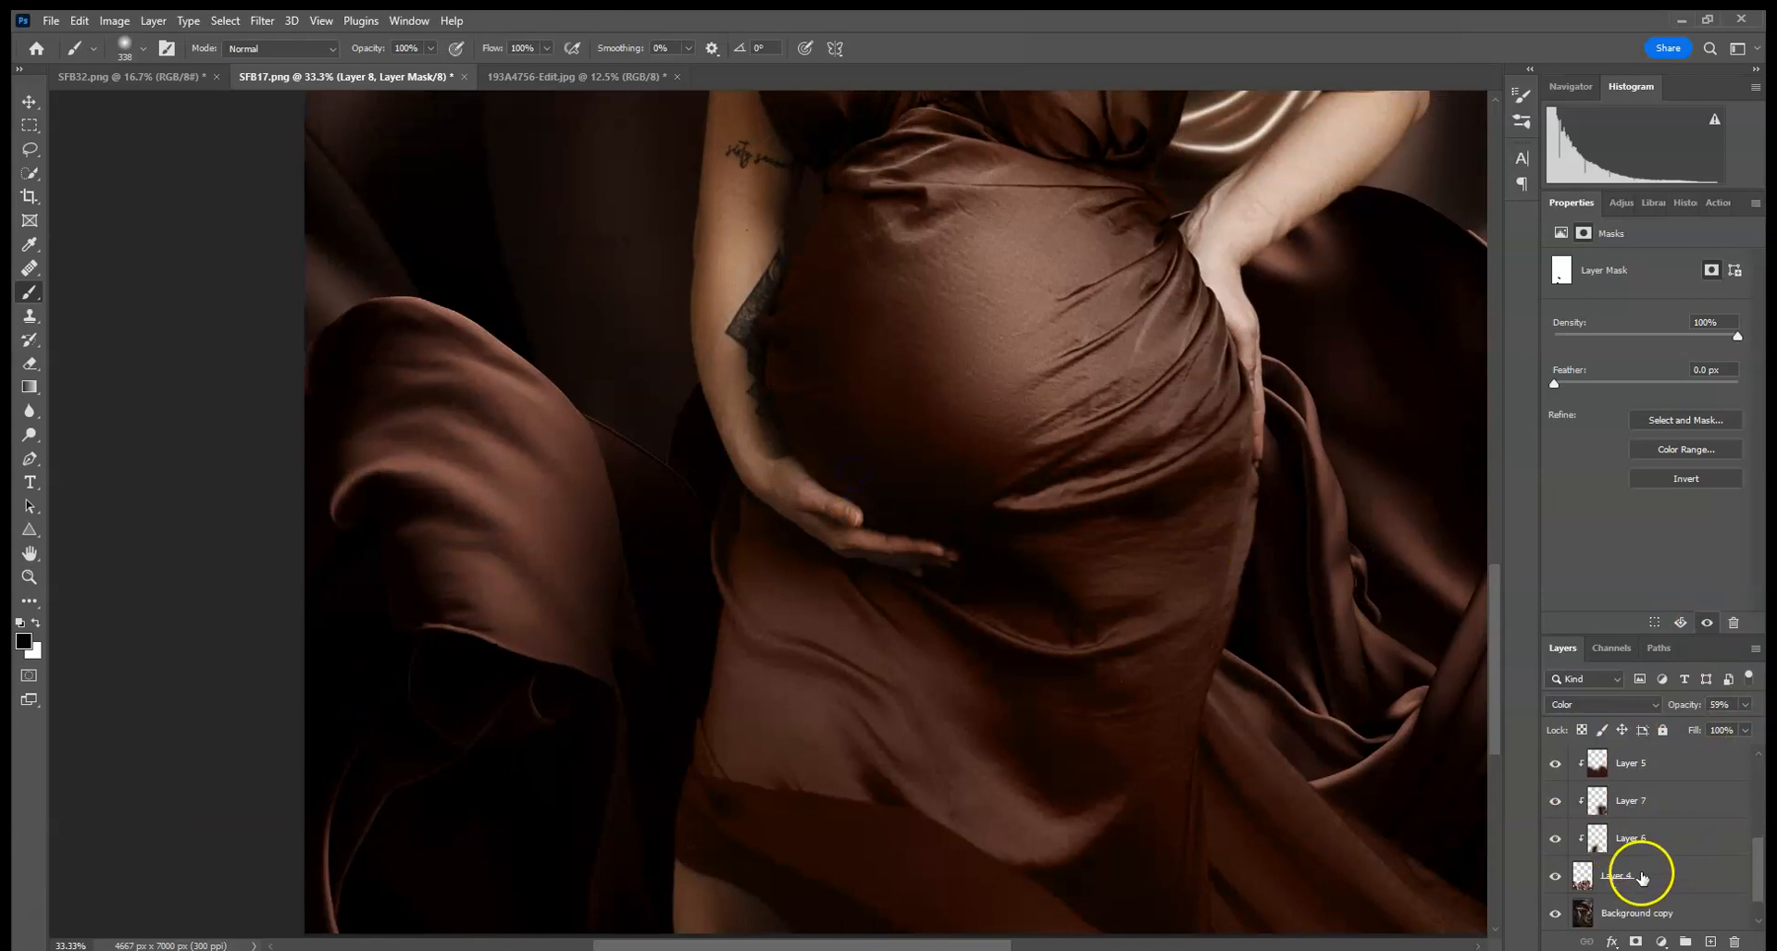
left_click(1642, 877)
left_click(252, 24)
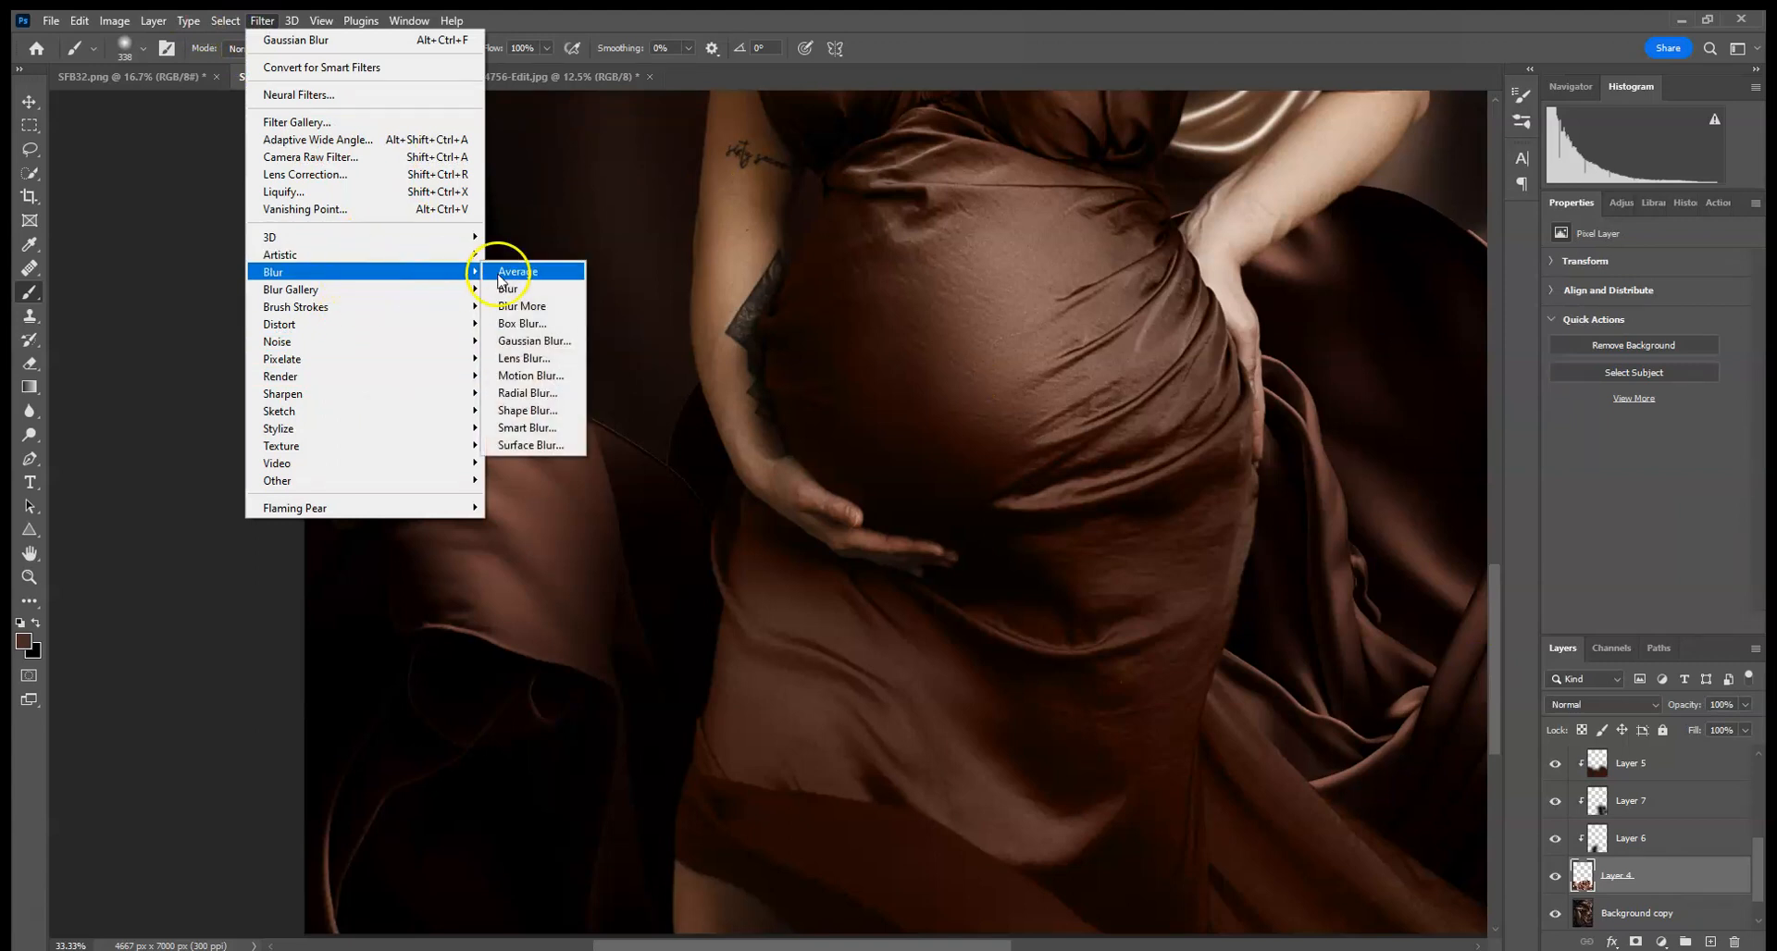
left_click(523, 340)
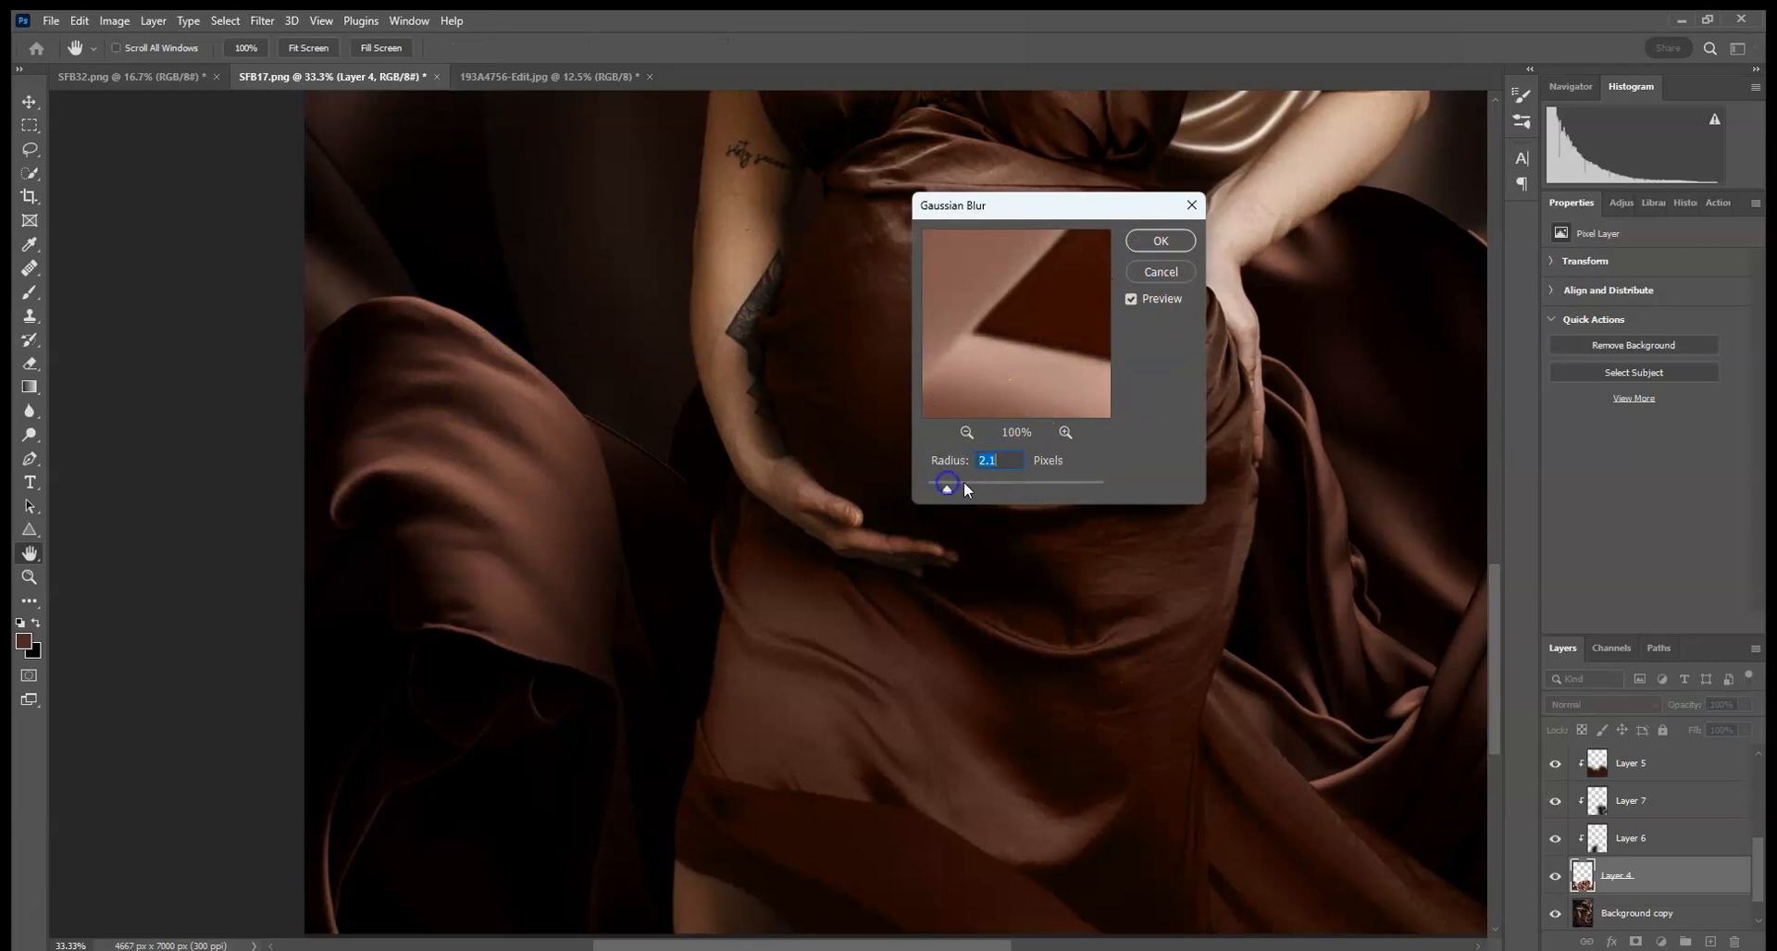
type("2")
left_click(1160, 242)
- Flatten the image into a single Background layer
key("b")
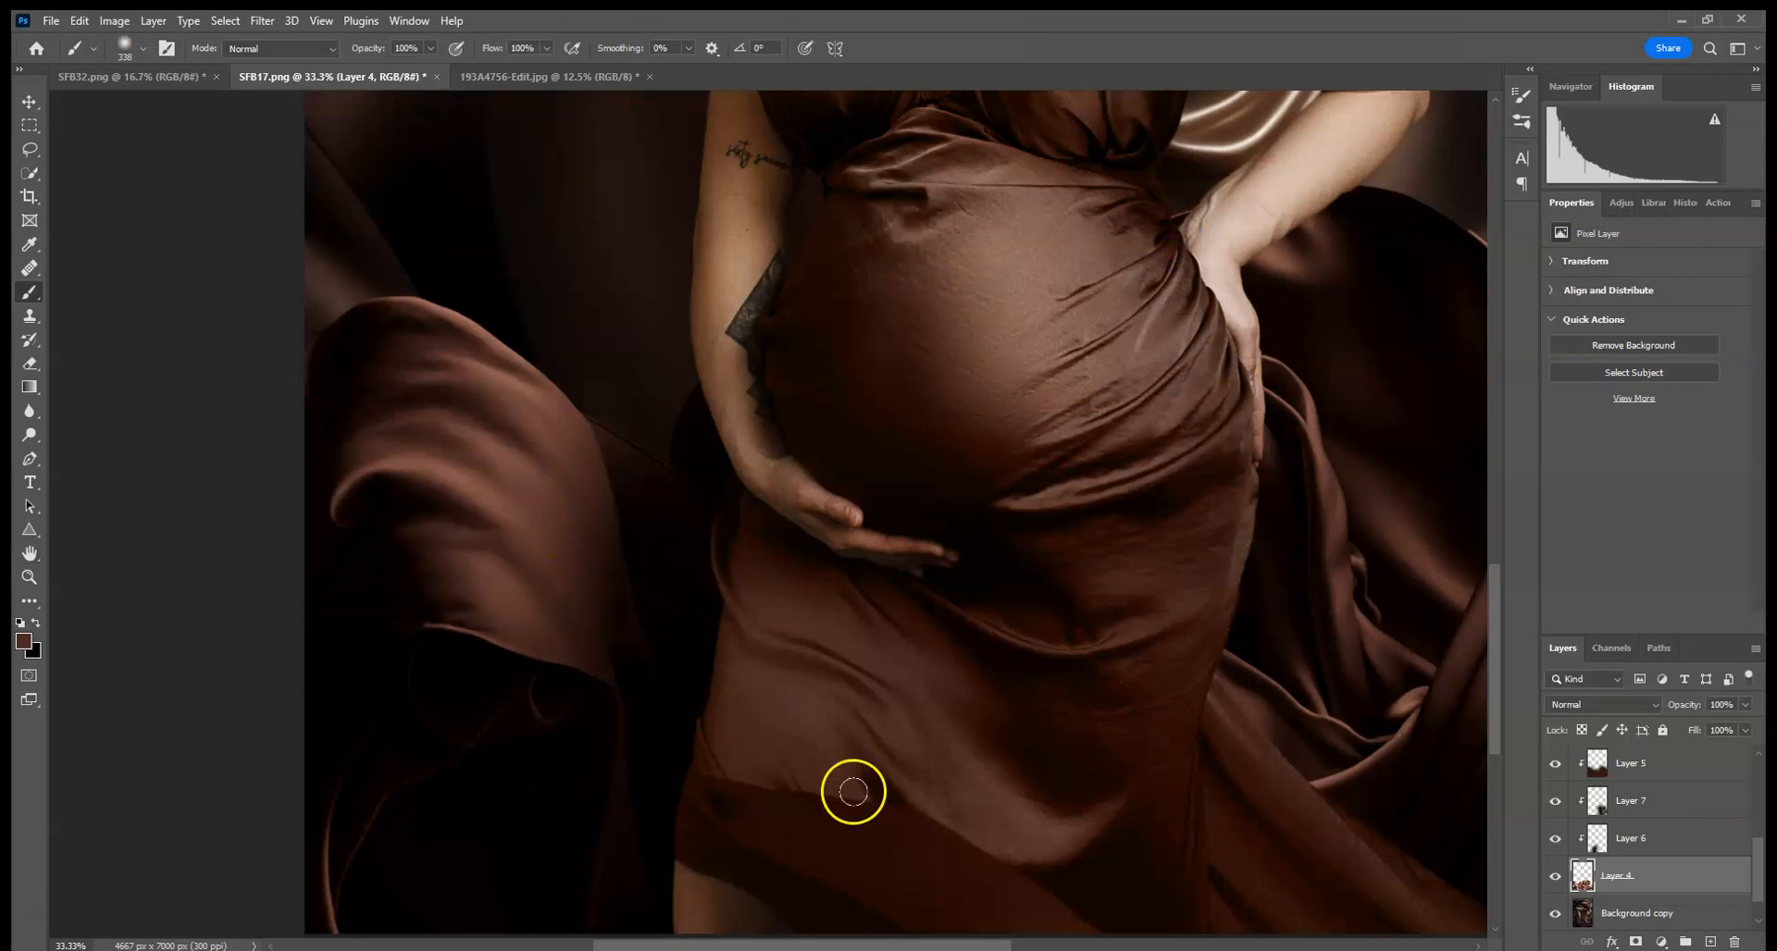
left_click_drag(723, 522, 586, 574)
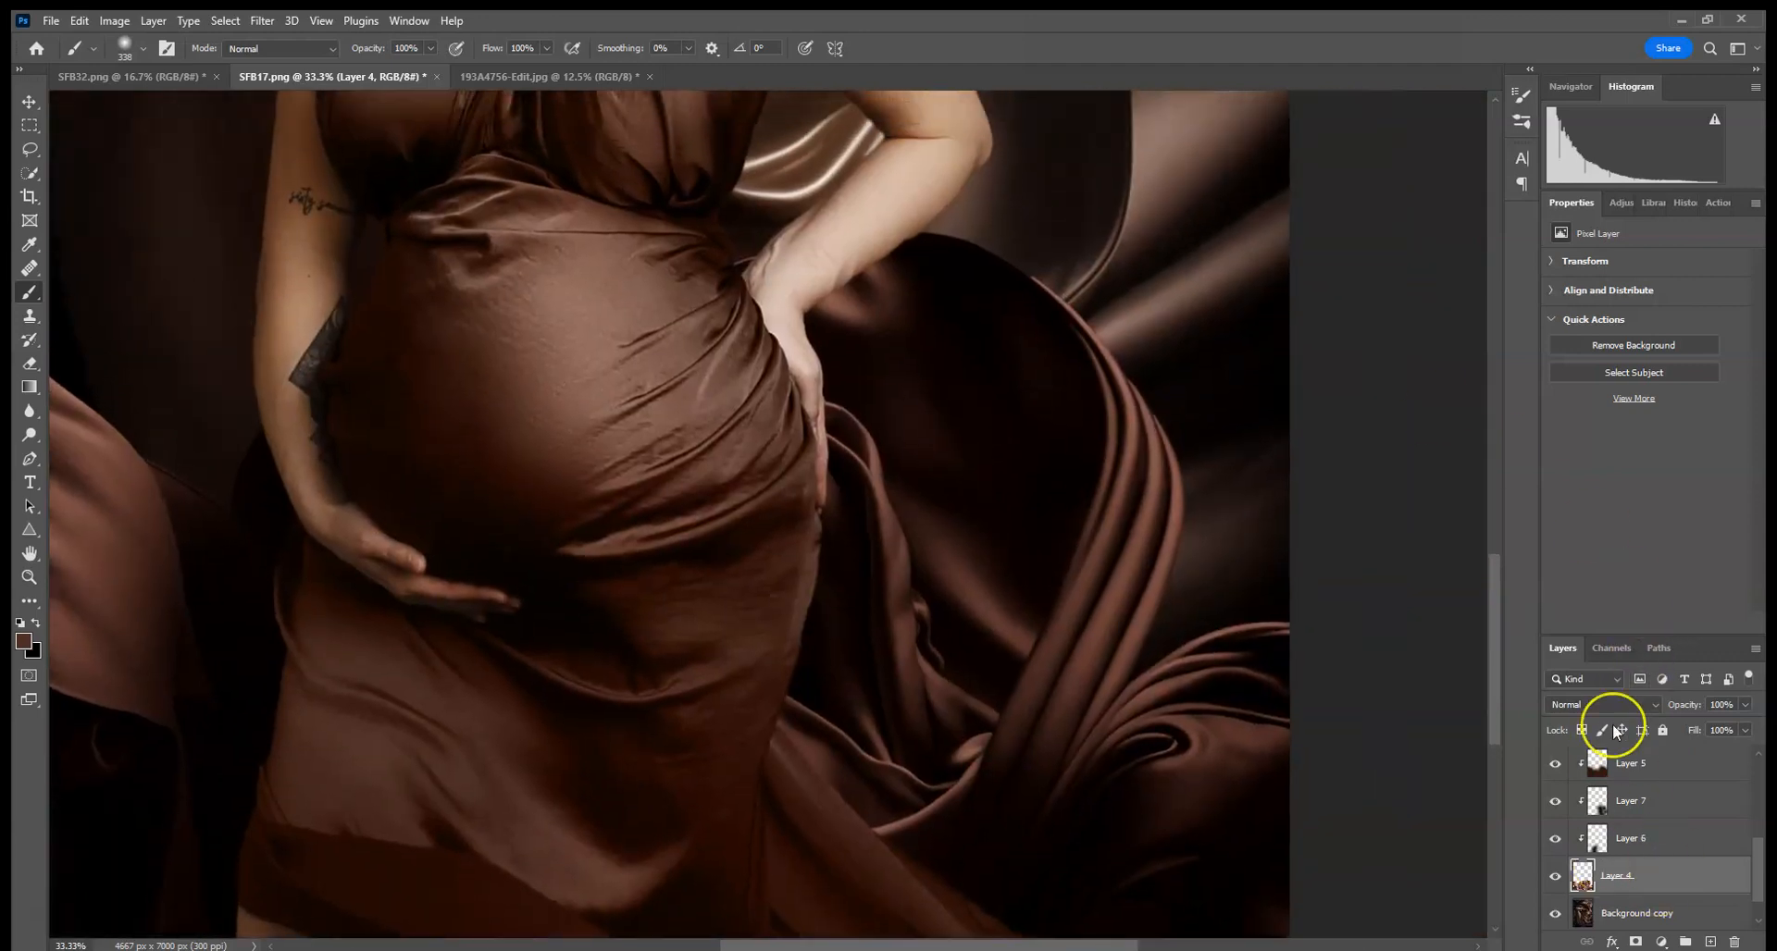
key("ctrl+0")
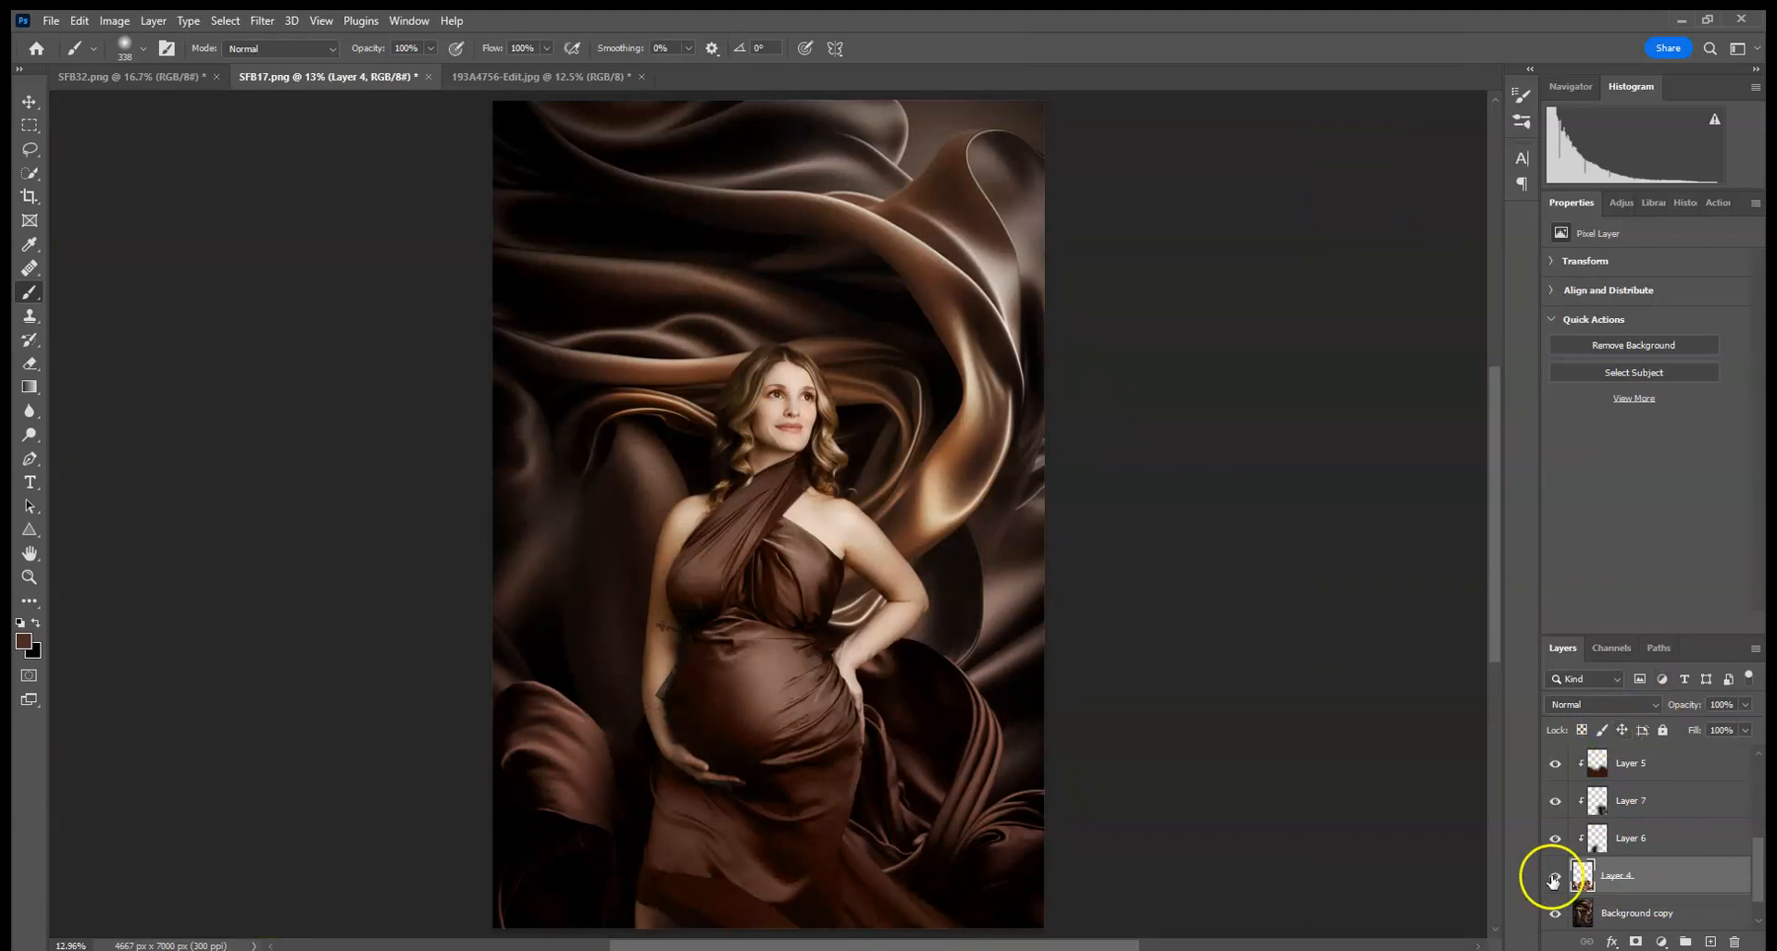
right_click(1631, 911)
left_click(1634, 701)
- Soften the lower-left edge of the dress with the Blur tool at a 495 px size
key("ctrl+plus")
key("ctrl+plus")
key("ctrl+plus")
scroll(1003, 516, "down", 5)
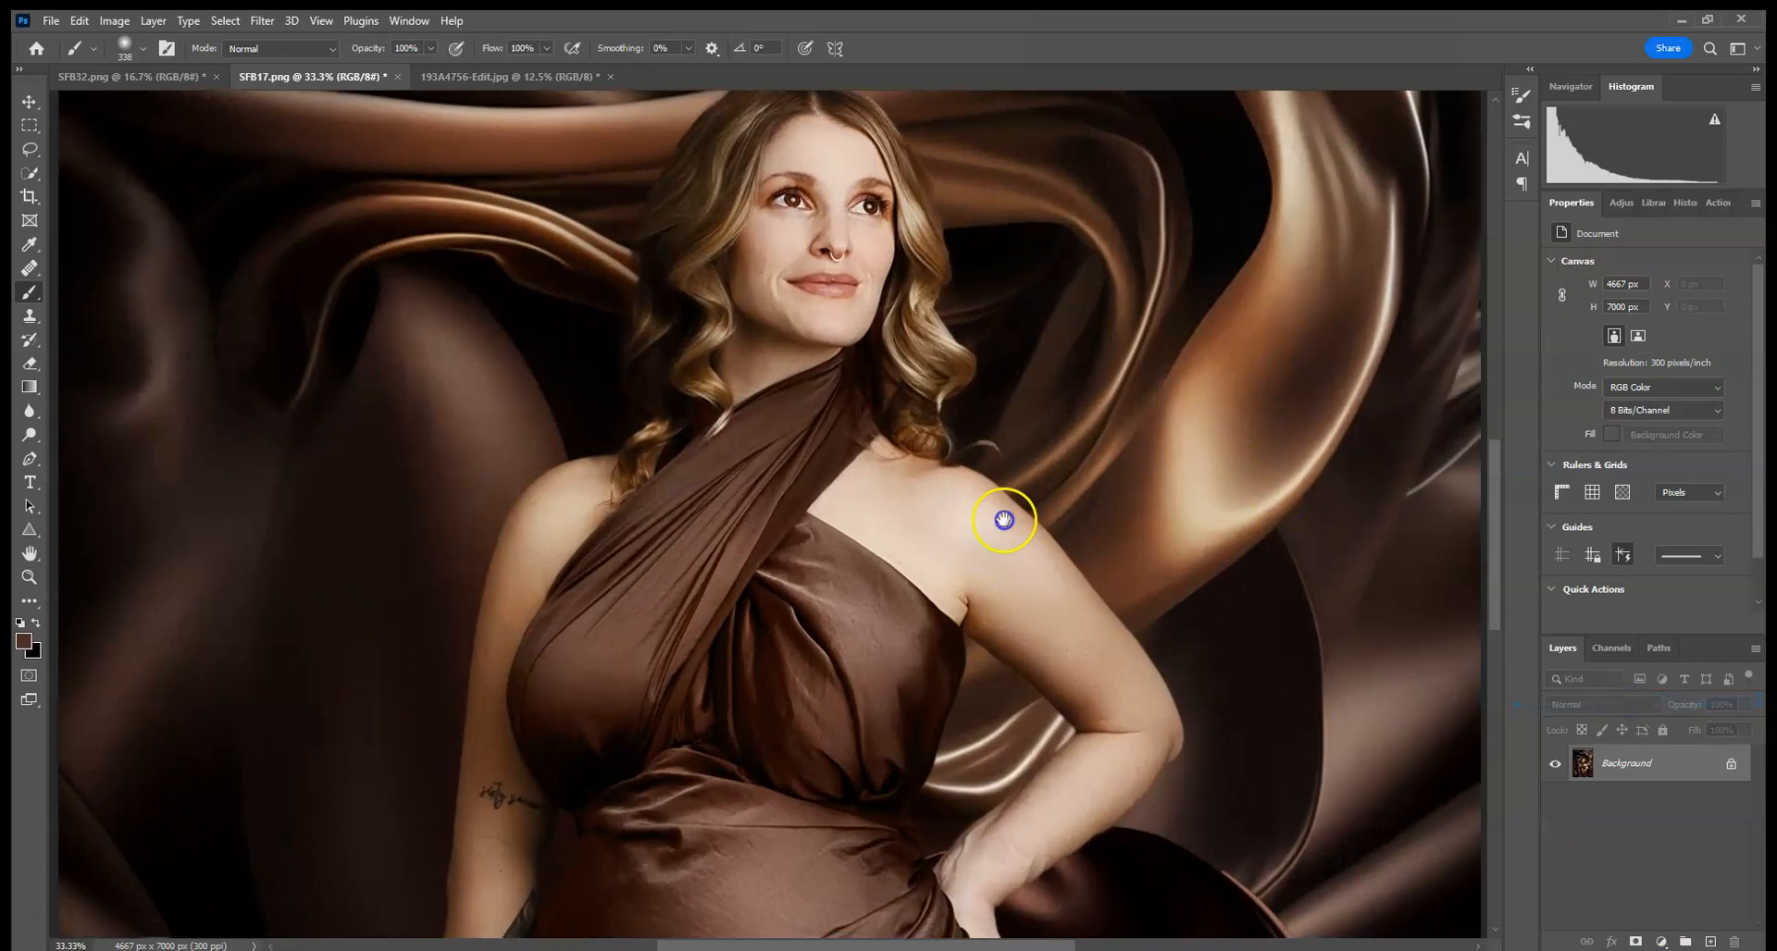
left_click(30, 418)
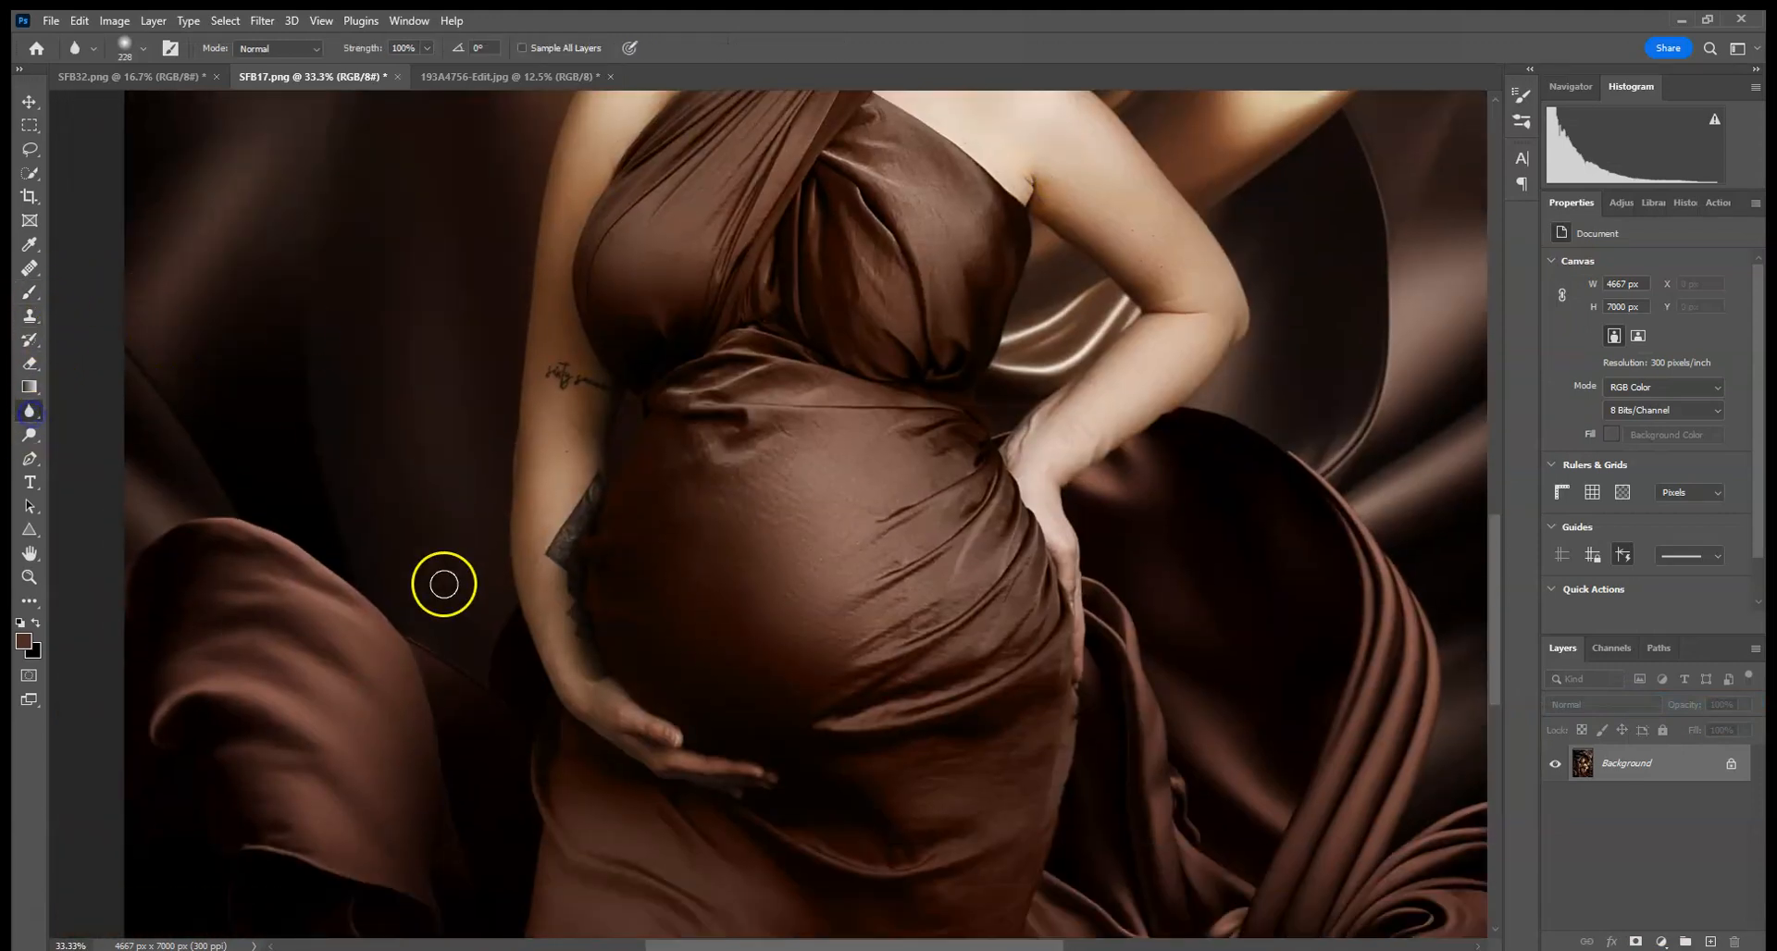
scroll(679, 814, "down", 3)
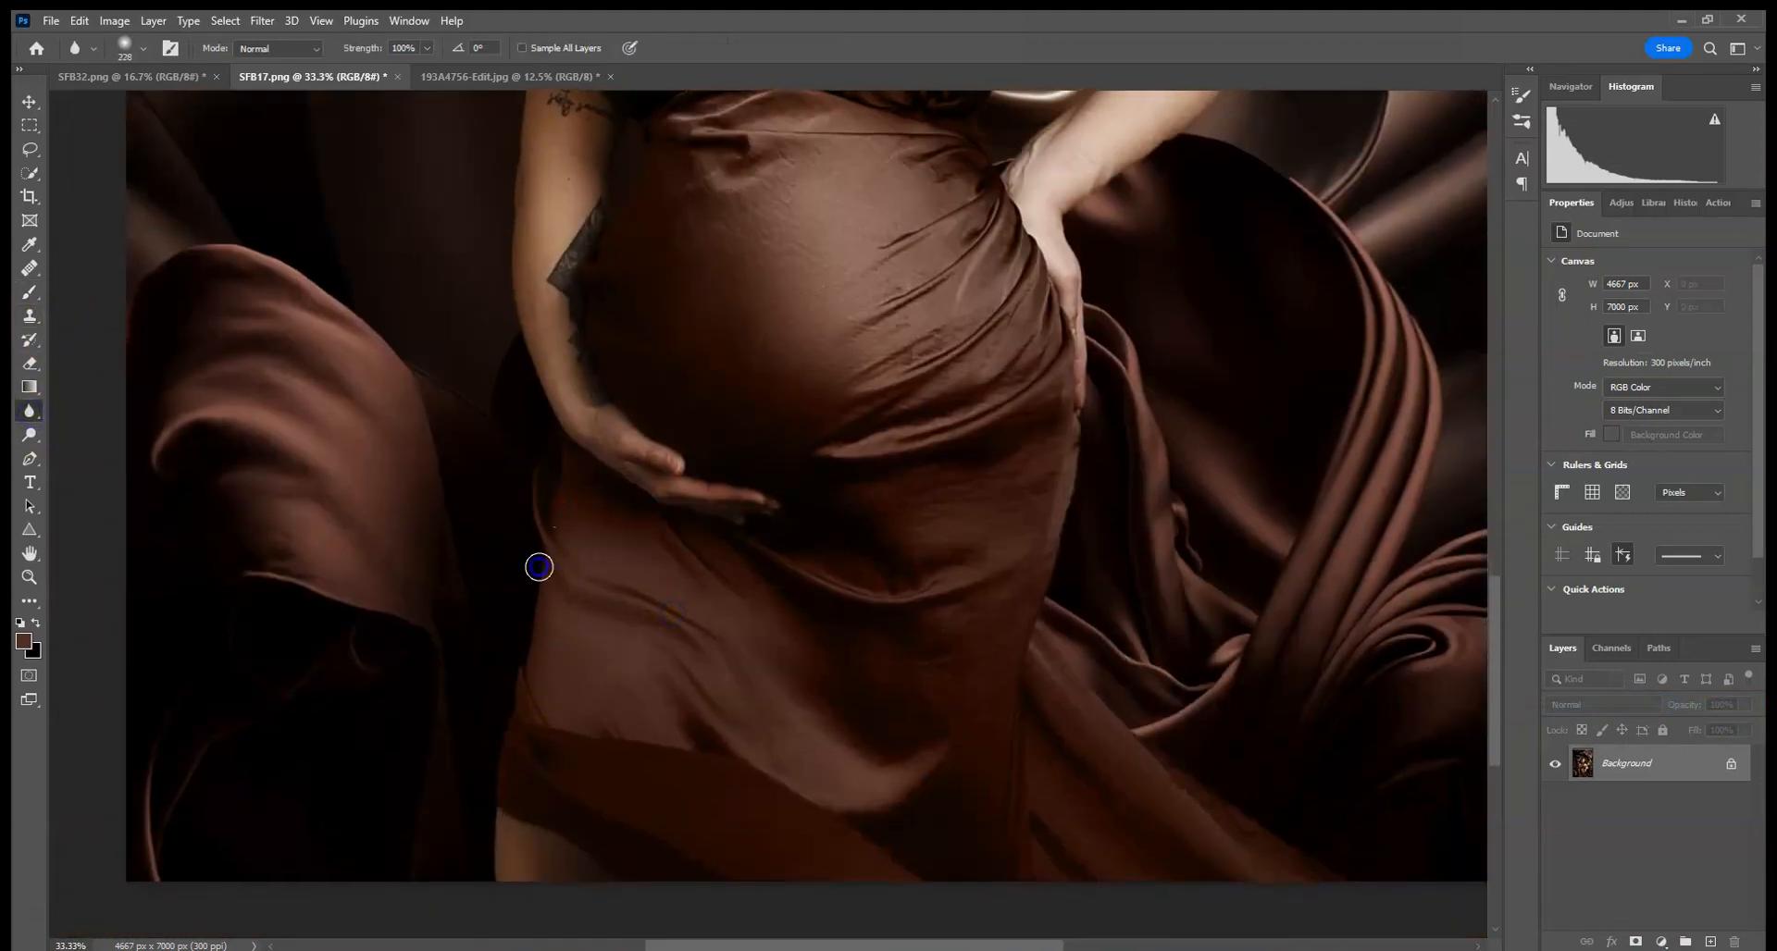
left_click(143, 48)
left_click_drag(206, 107, 218, 107)
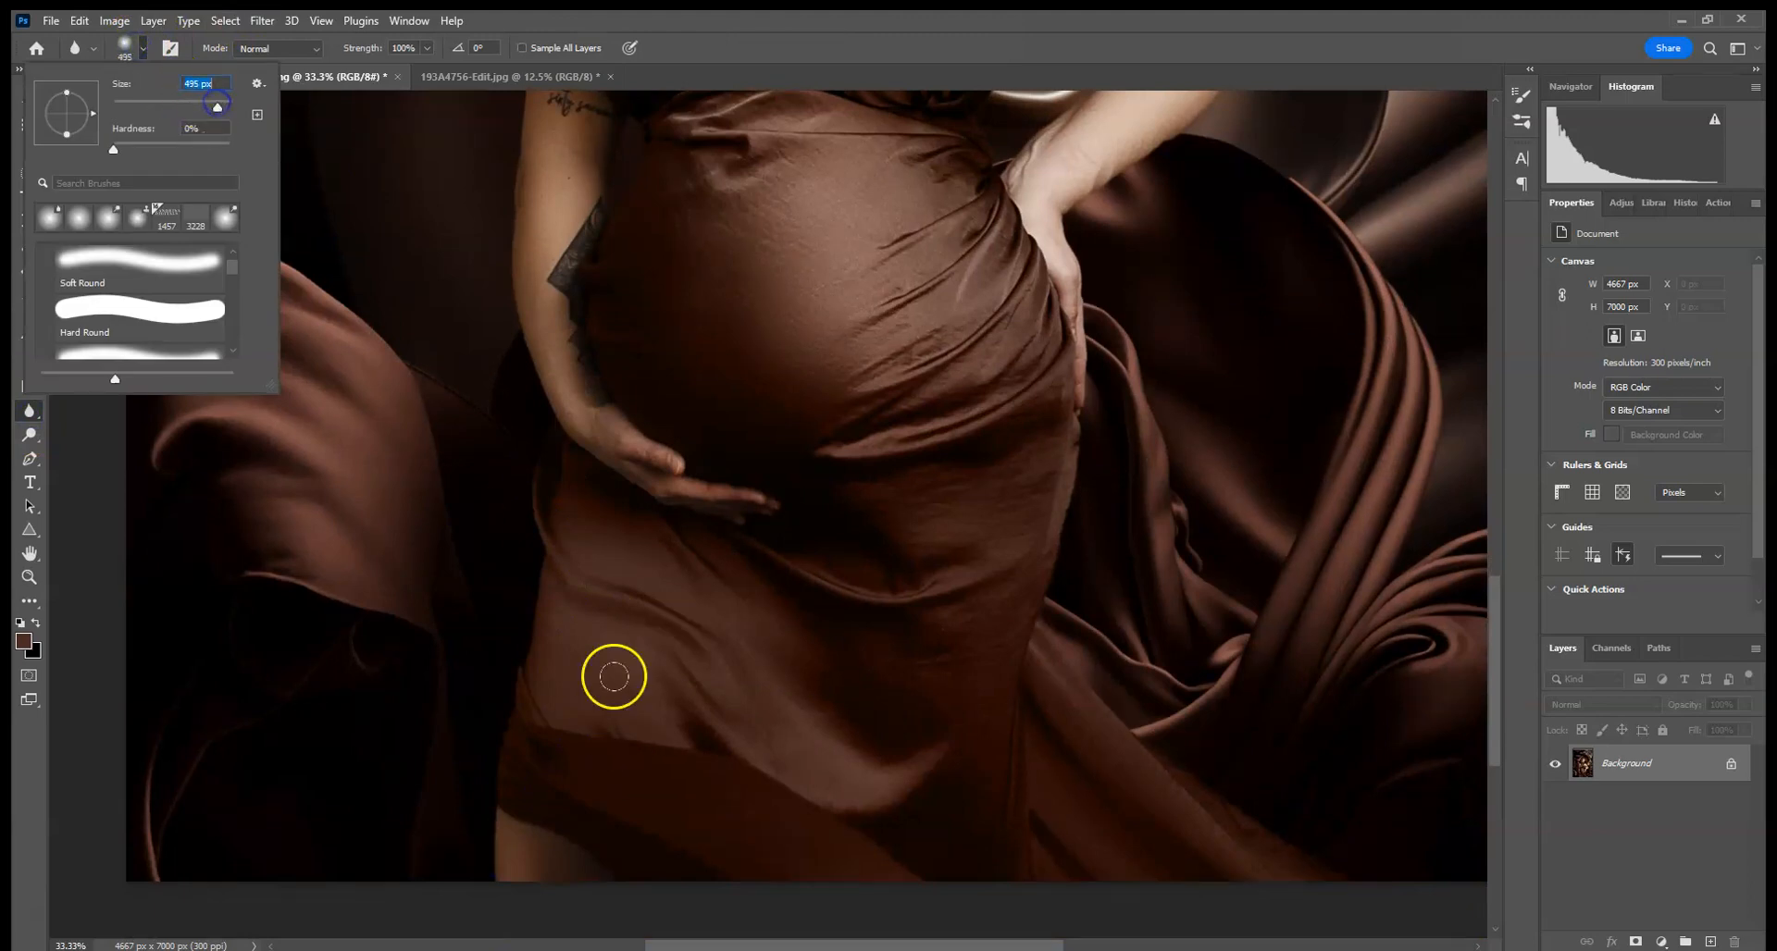
left_click(614, 677)
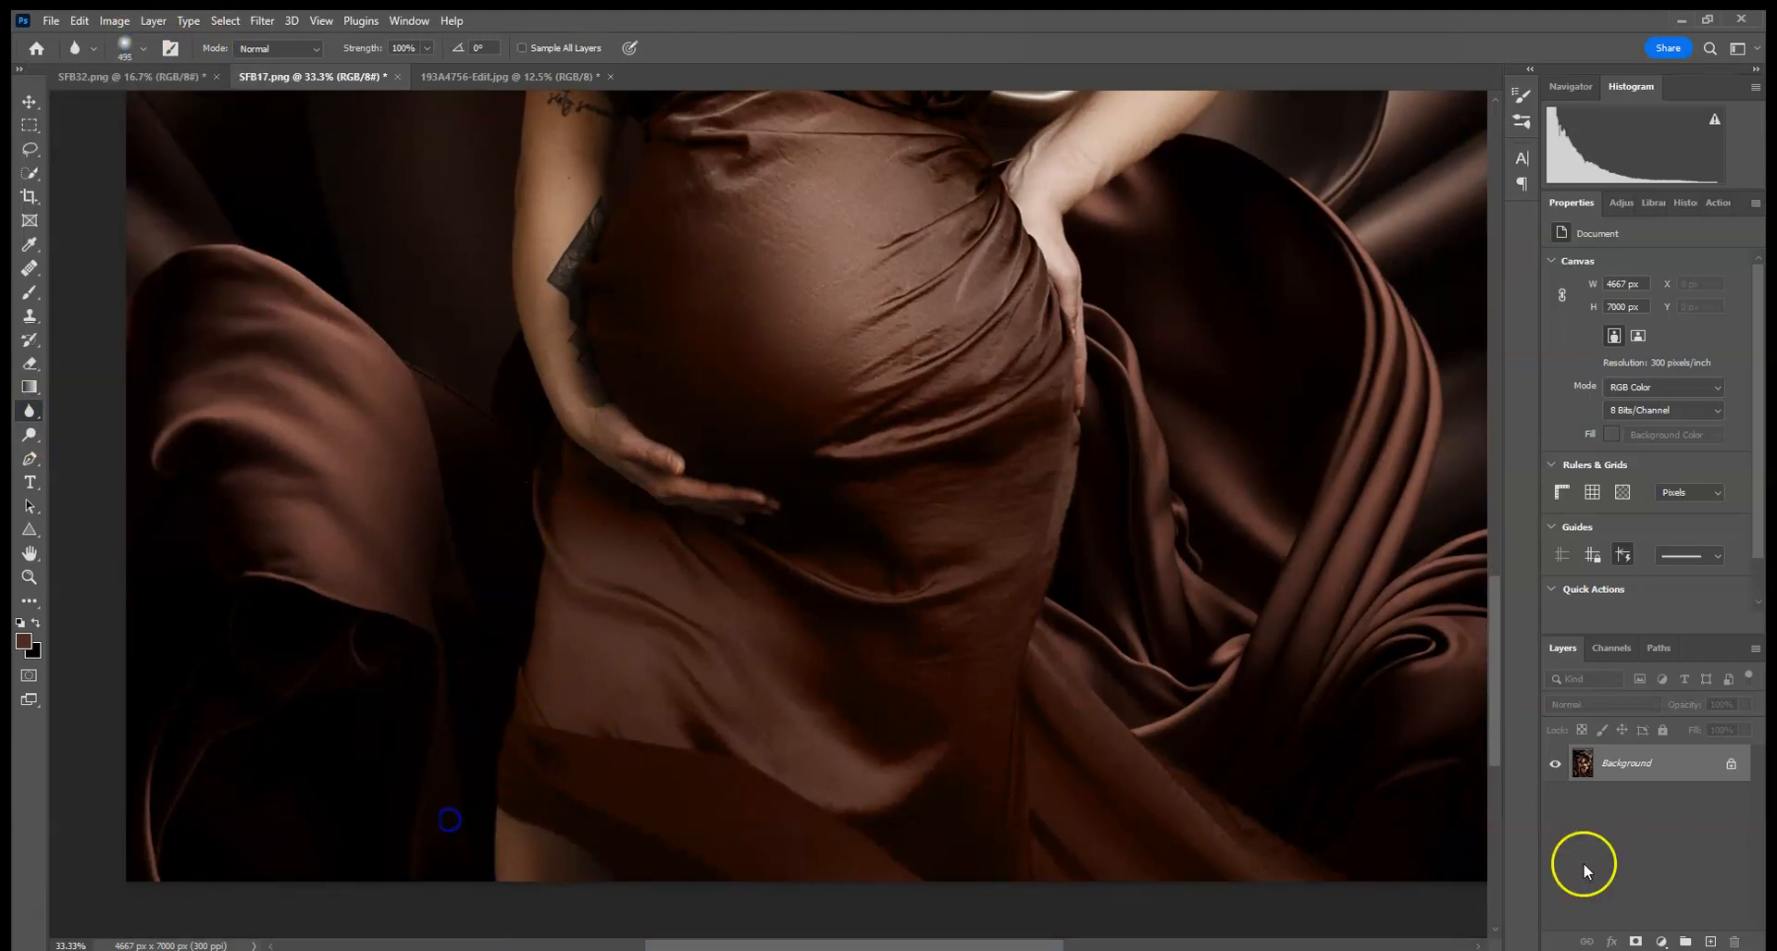
- Create a new Multiply layer and set a dark brown brush to 10% opacity
left_click(1710, 941)
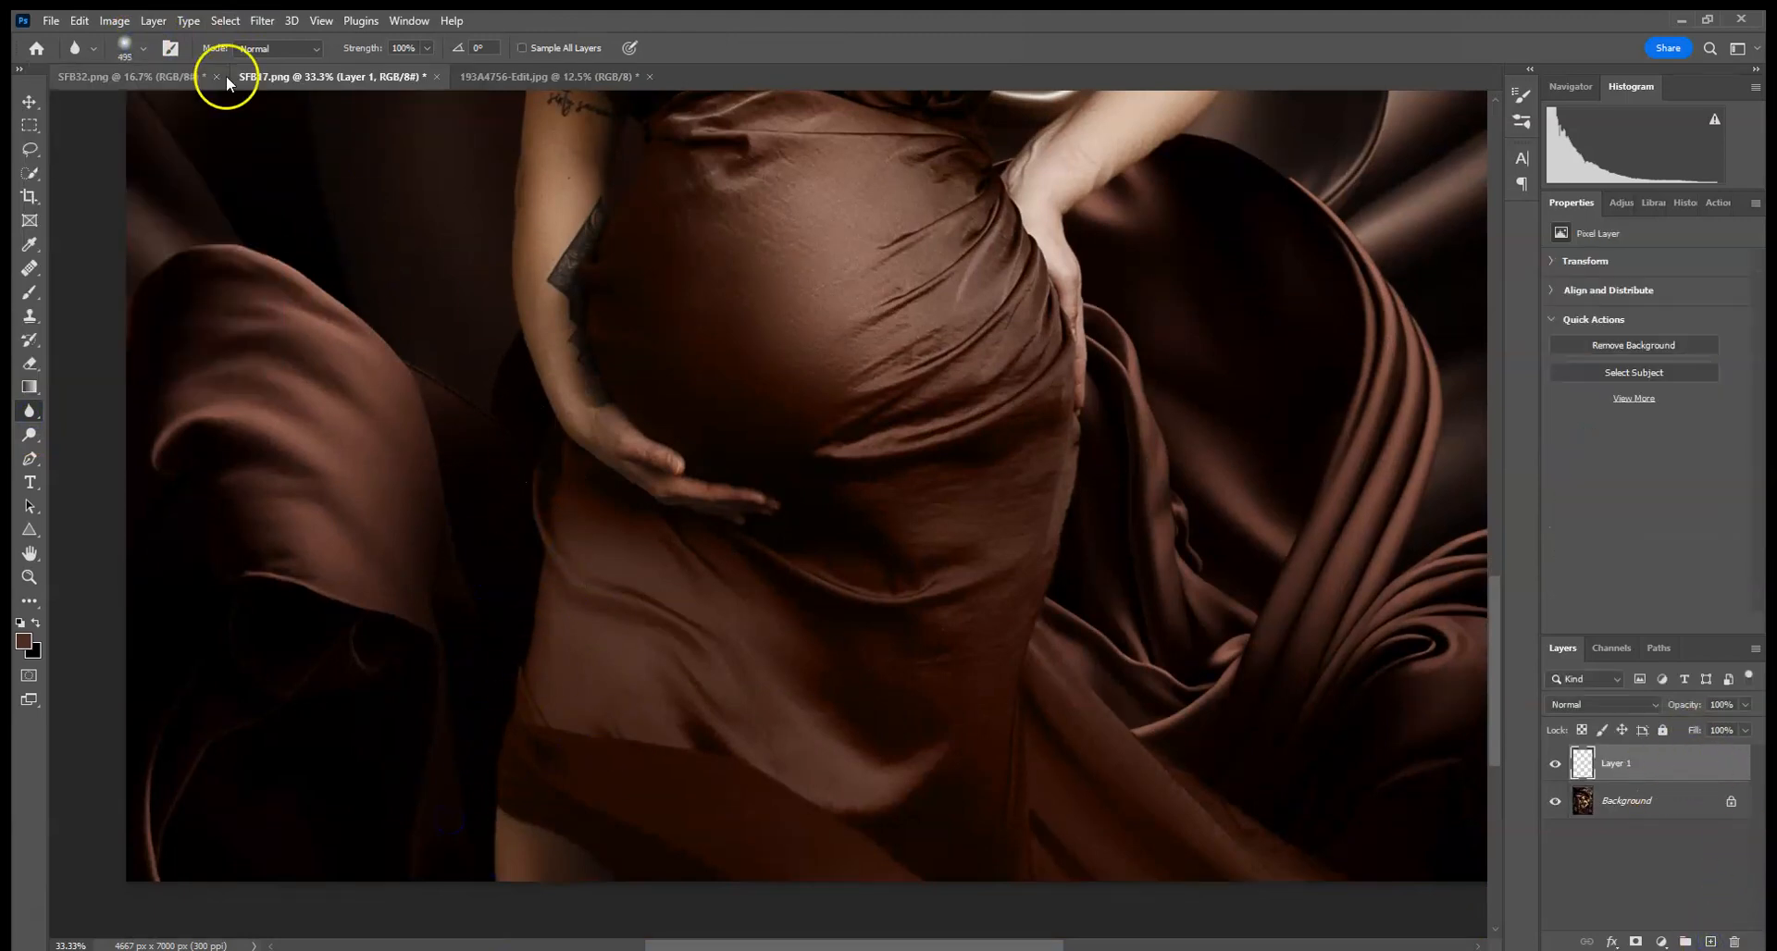
left_click(28, 292)
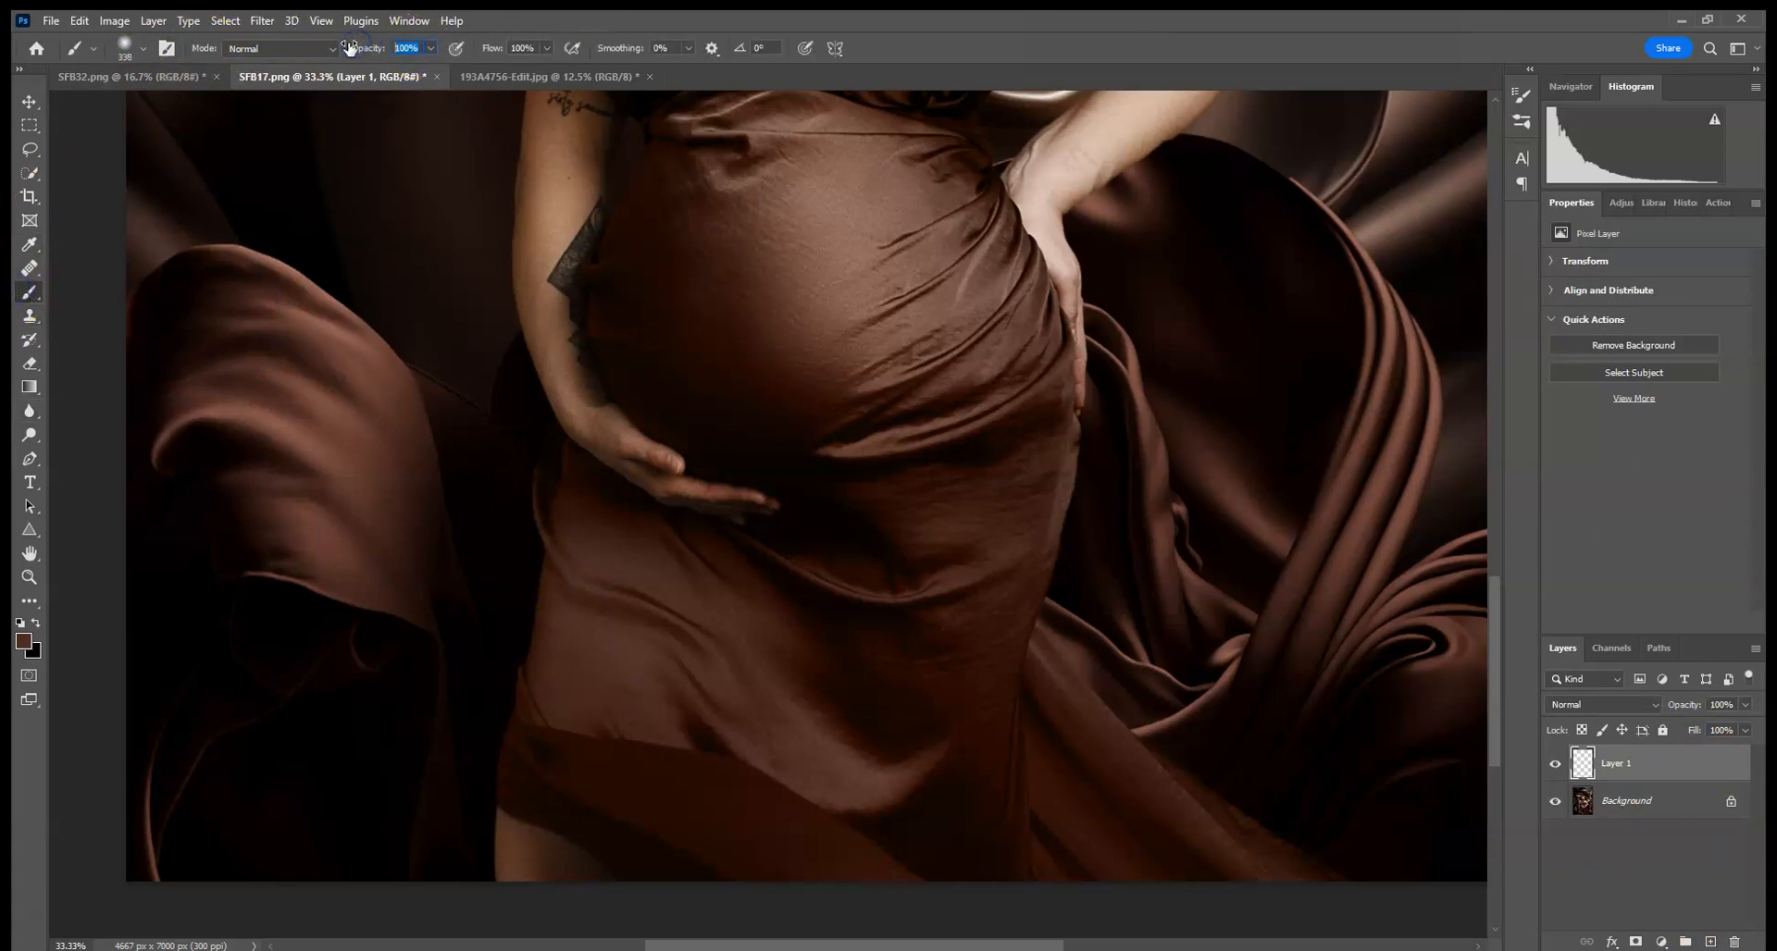
left_click(397, 531, "alt")
left_click(541, 605)
left_click(1599, 705)
left_click(1581, 569)
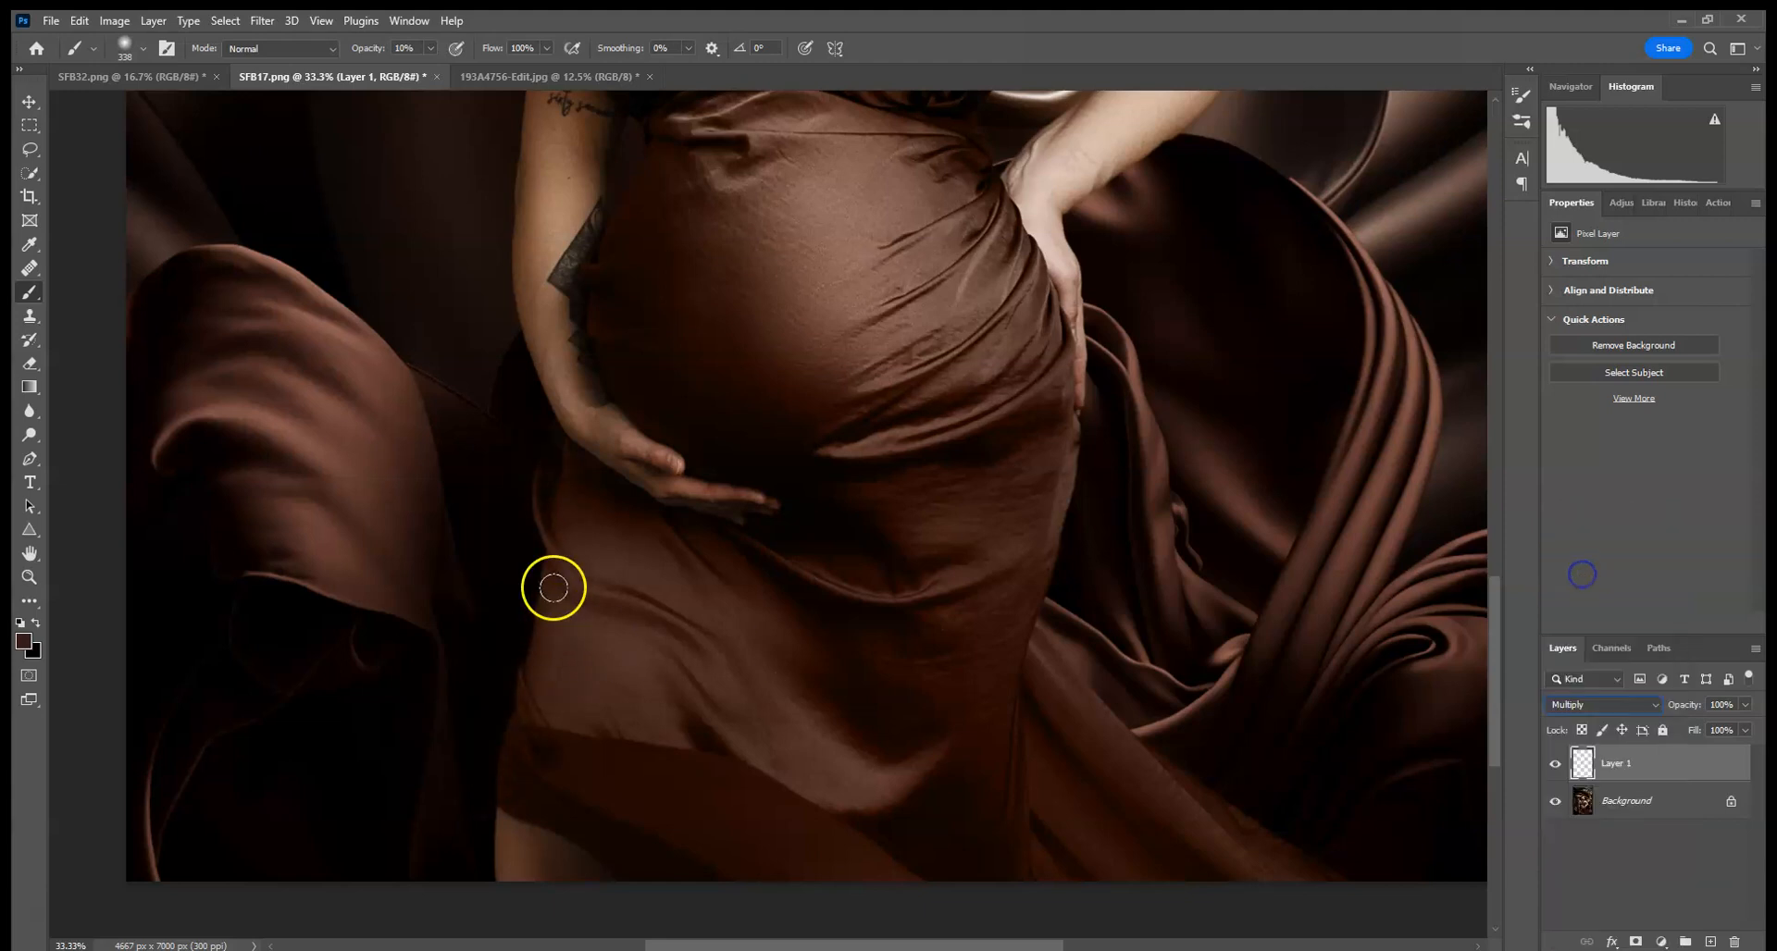
- Paint dark brown shading on the new layer along the dress's left and right edges
mouse_move(567, 734)
left_mouse_down()
mouse_move(520, 530)
mouse_move(527, 637)
mouse_move(597, 560)
left_mouse_up()
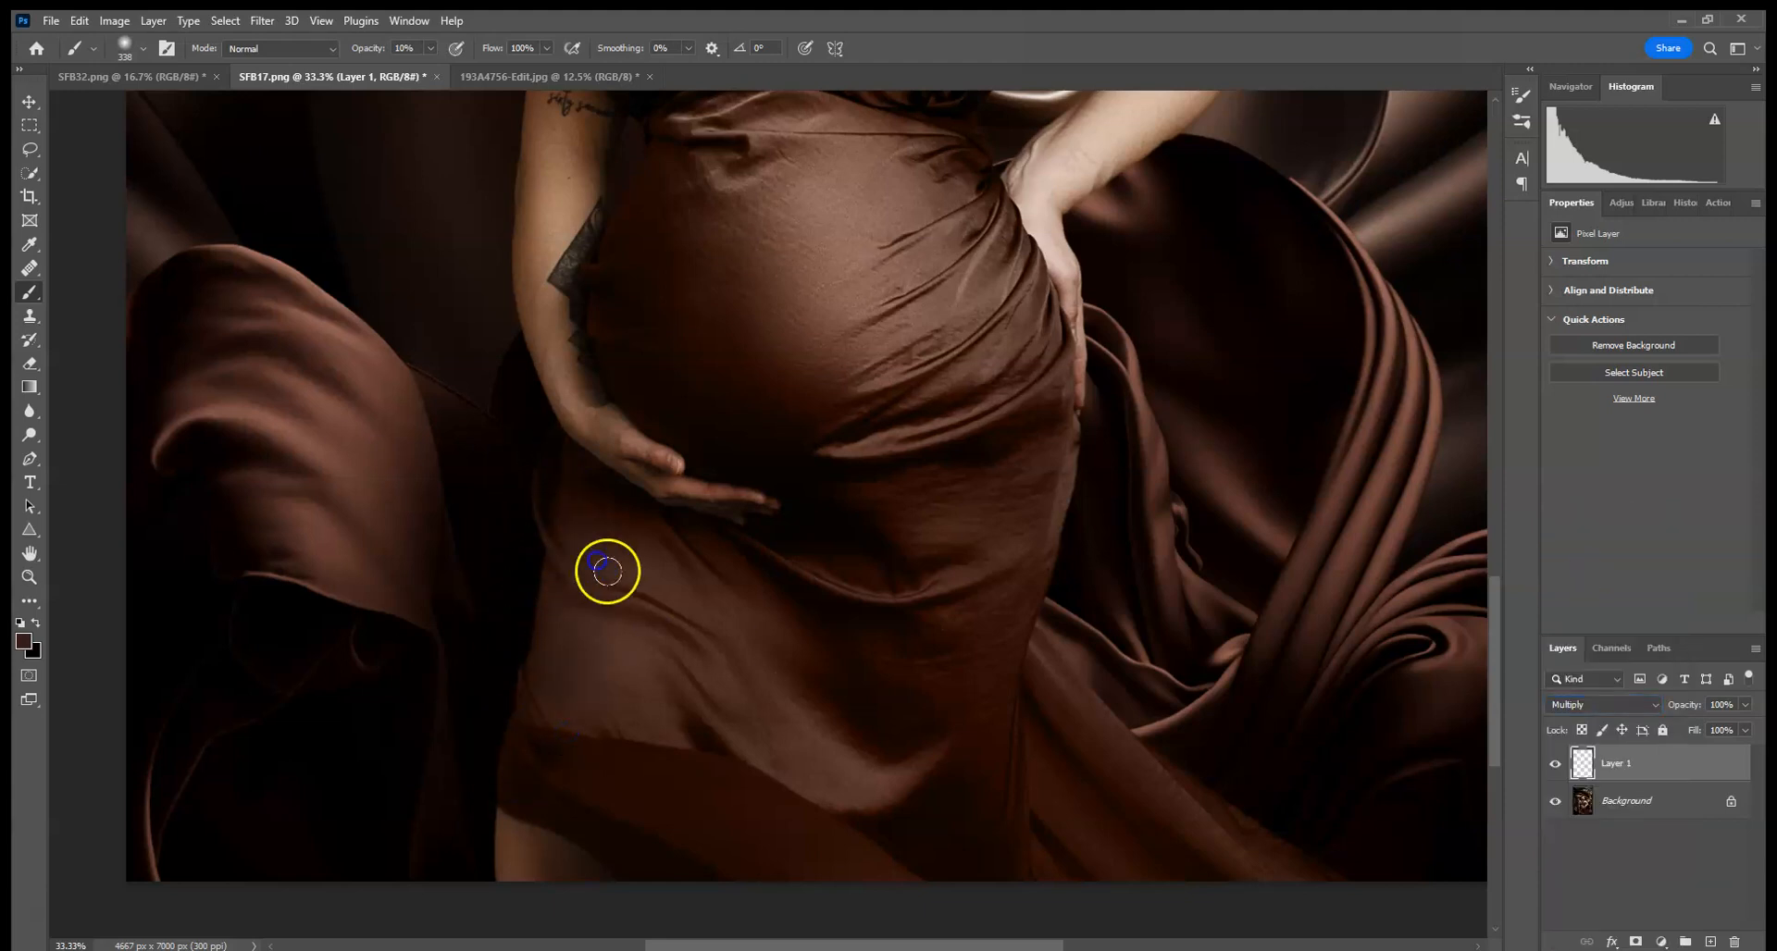
mouse_move(509, 462)
left_mouse_down()
mouse_move(546, 686)
mouse_move(550, 477)
left_mouse_up()
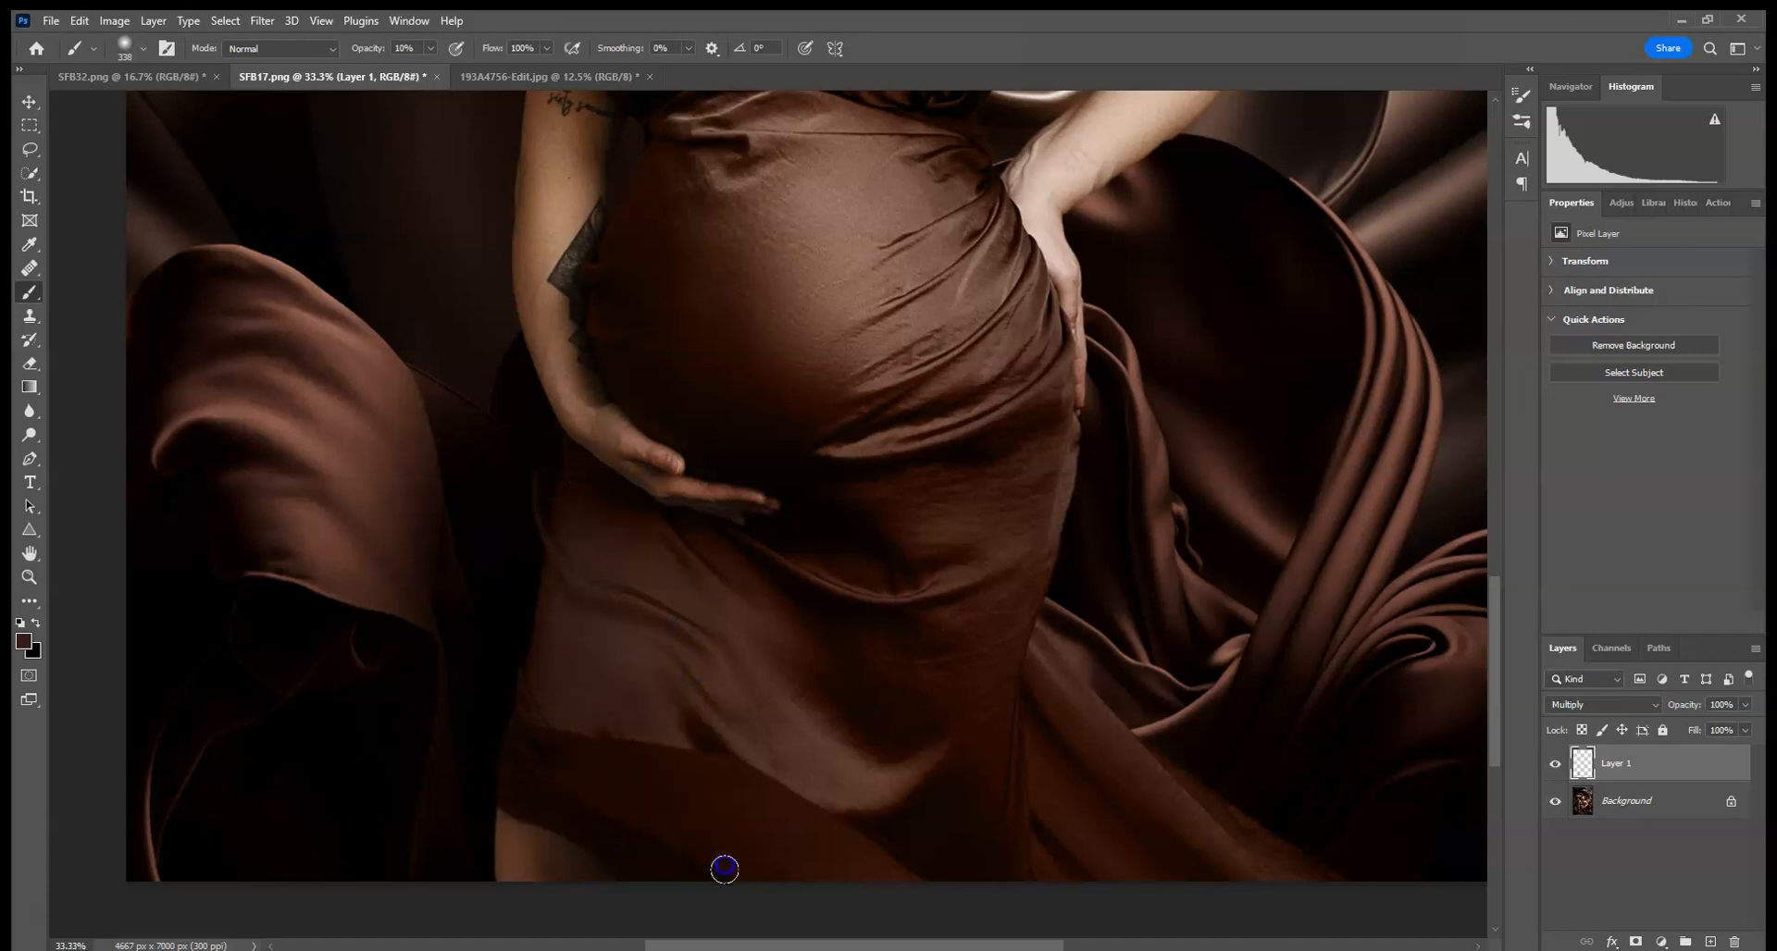
left_click_drag(597, 754, 547, 508)
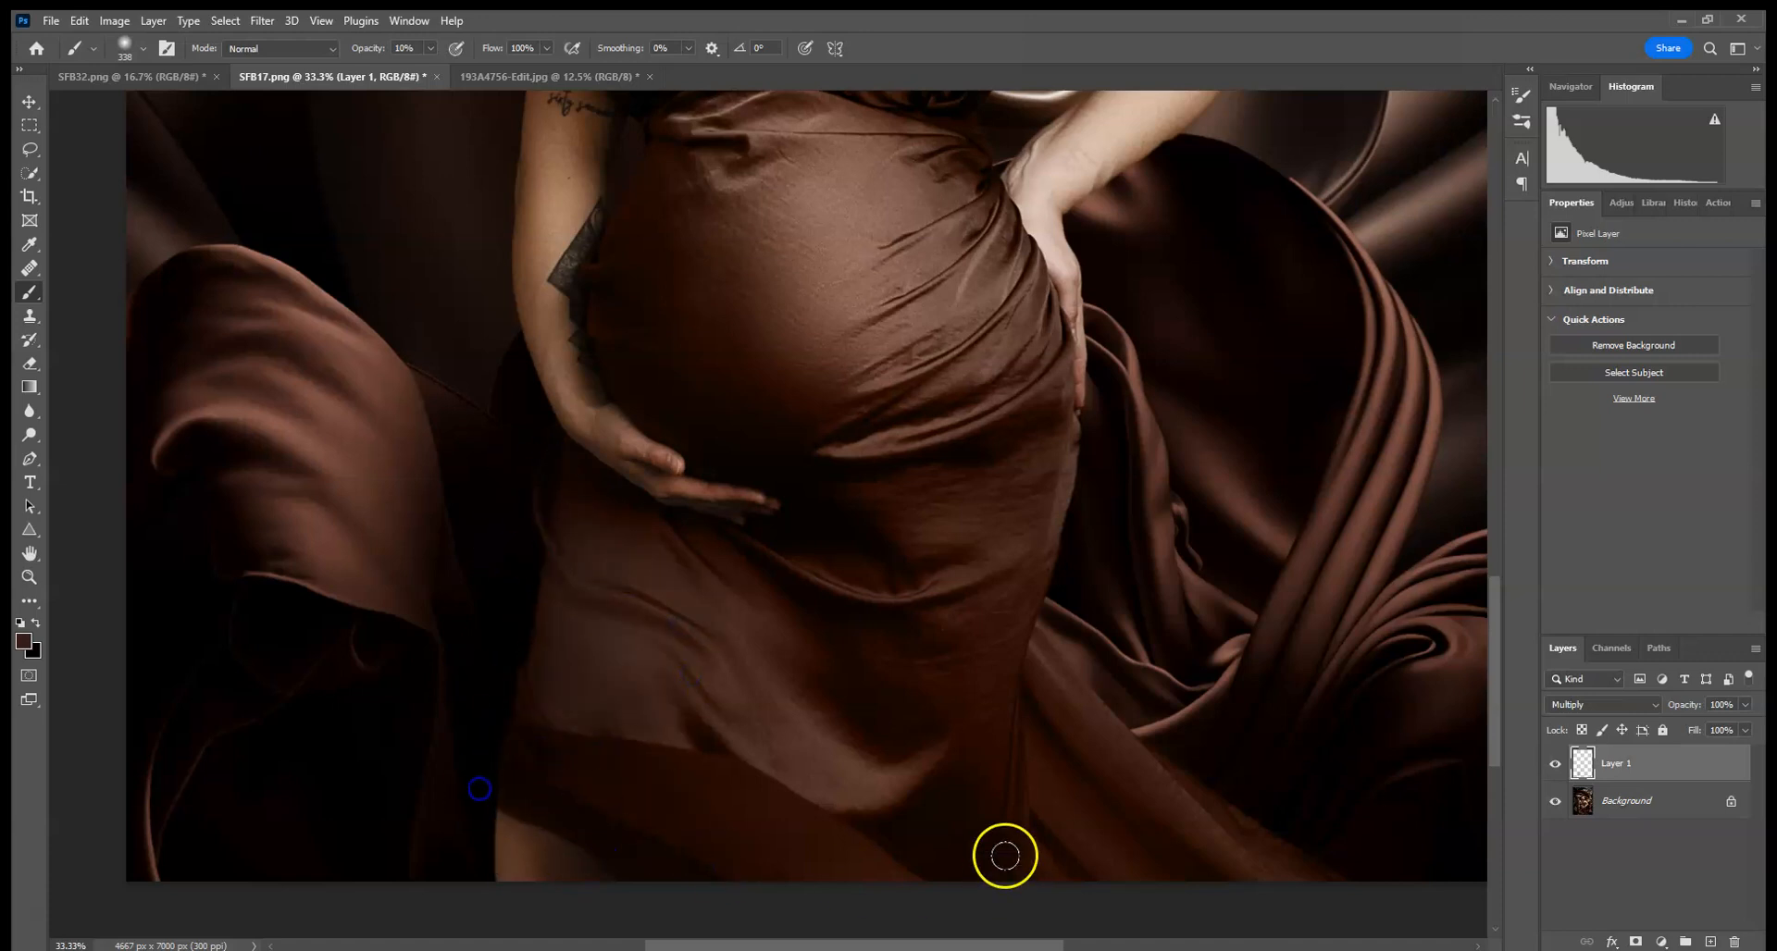
left_click(1097, 586, "alt")
left_click_drag(1015, 818, 1015, 818)
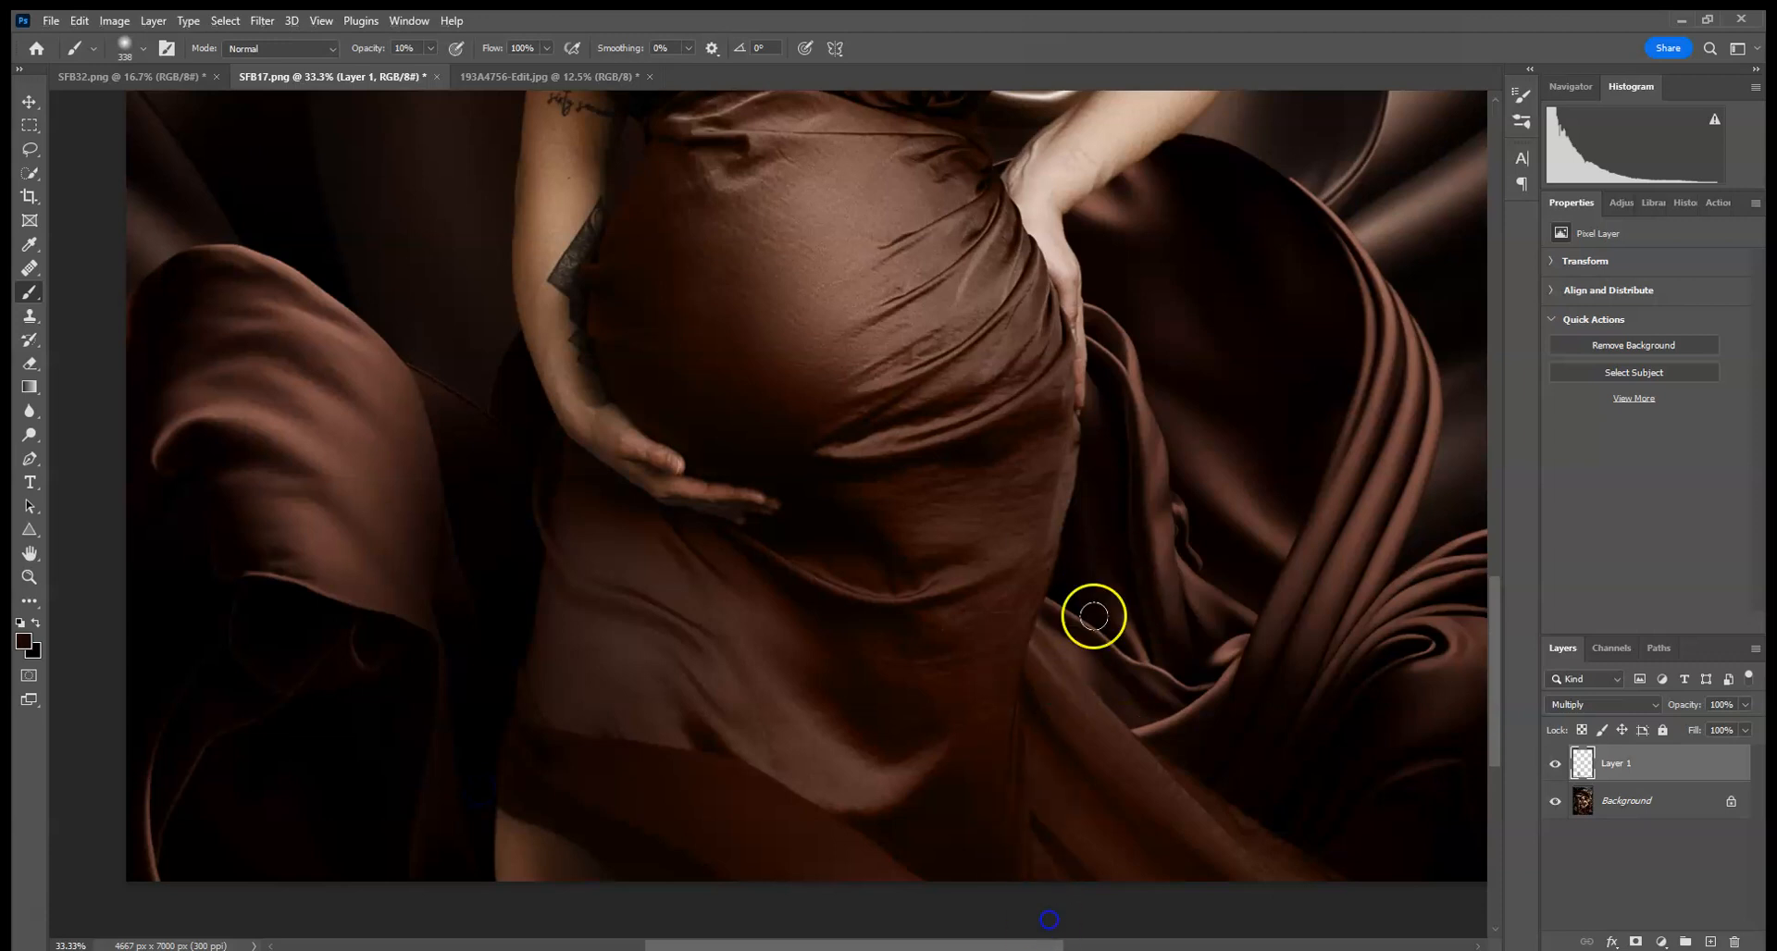
left_click(1095, 524, "alt")
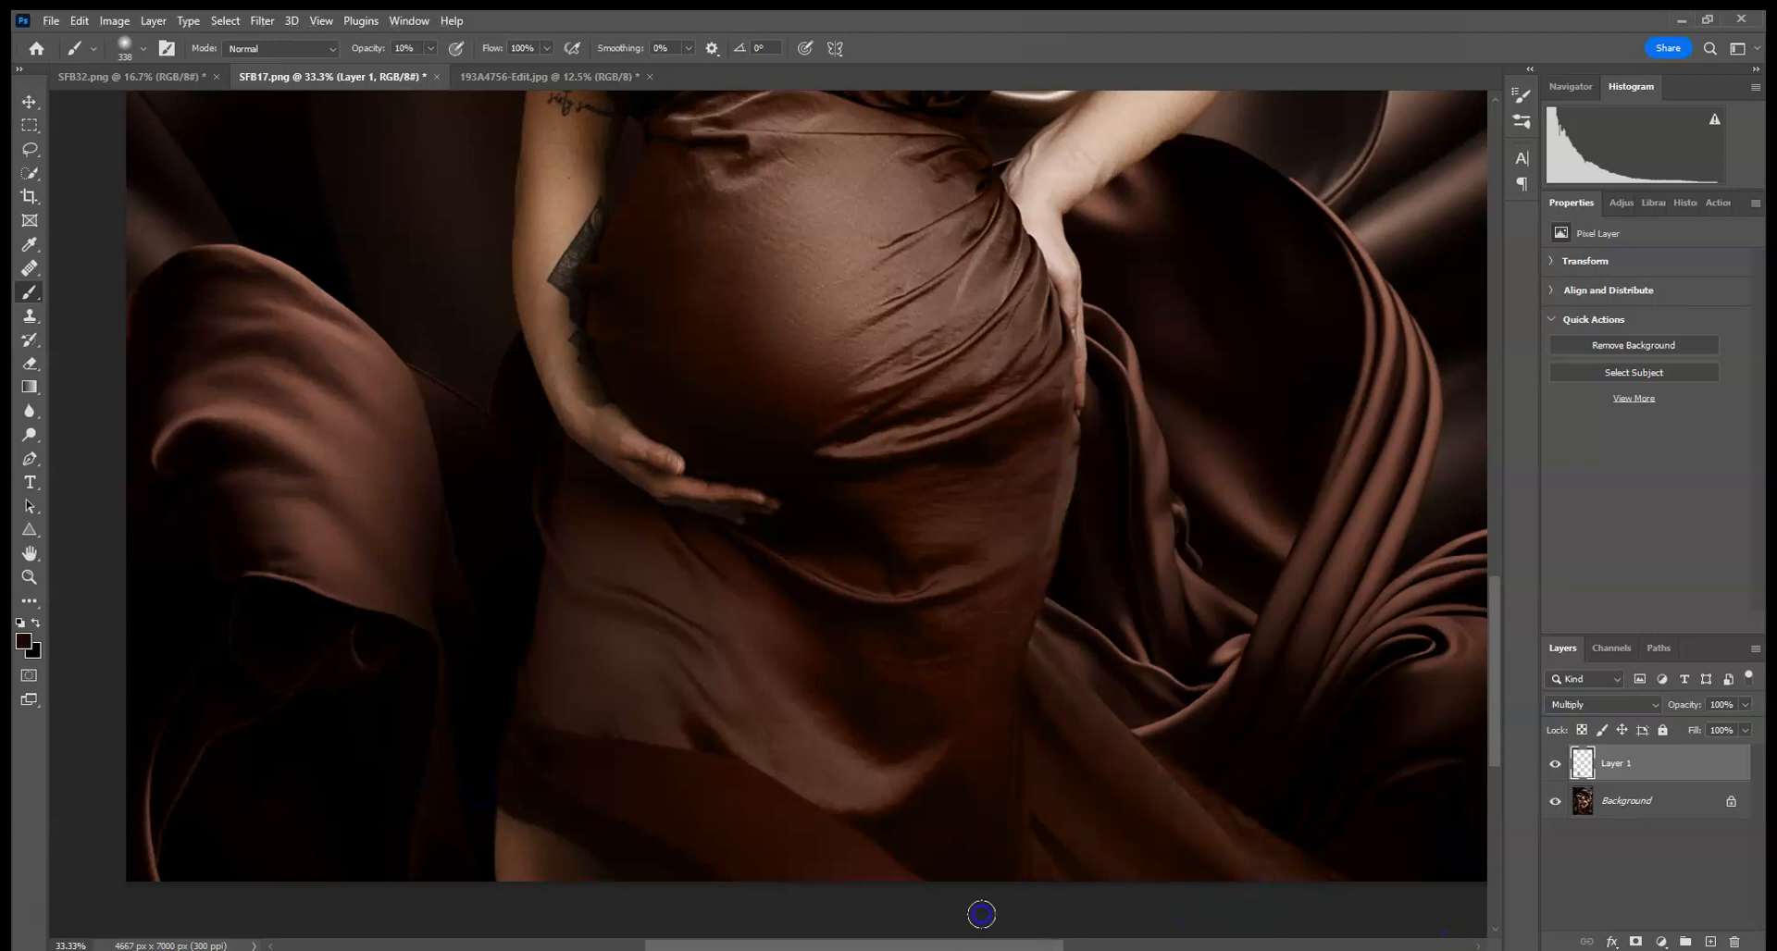
- Delete the last few brush strokes from the History panel
scroll(1282, 456, "right", 3)
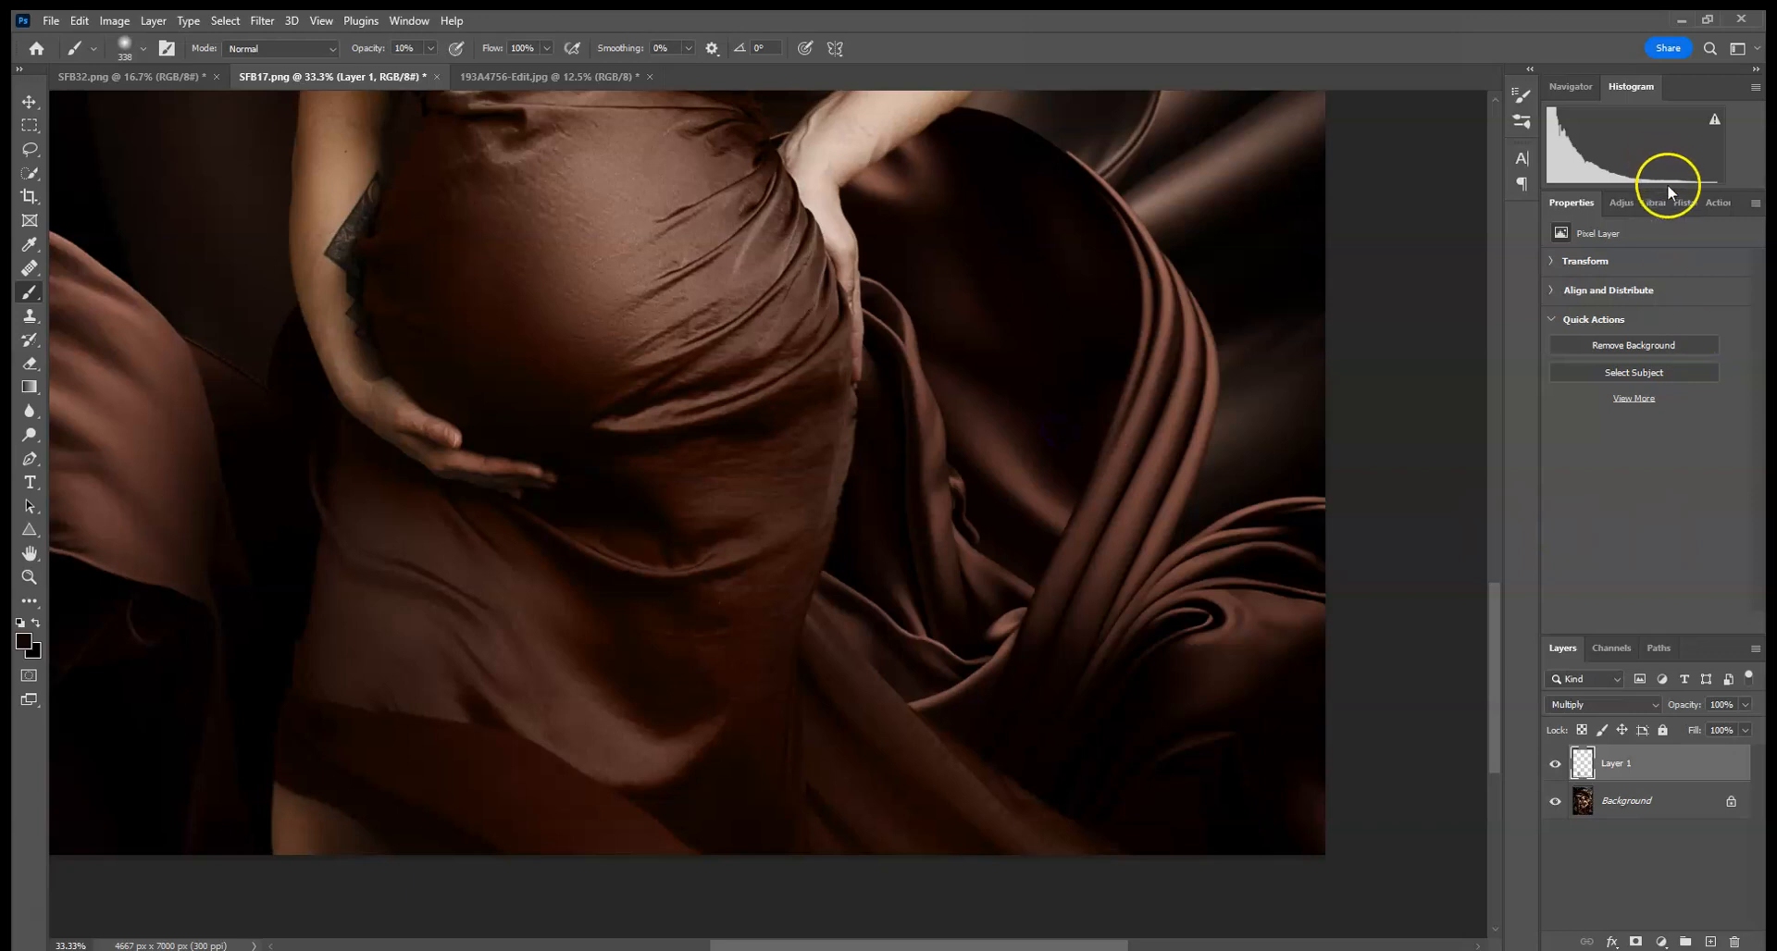
left_click(1672, 198)
left_click(1616, 535)
left_click(1733, 623)
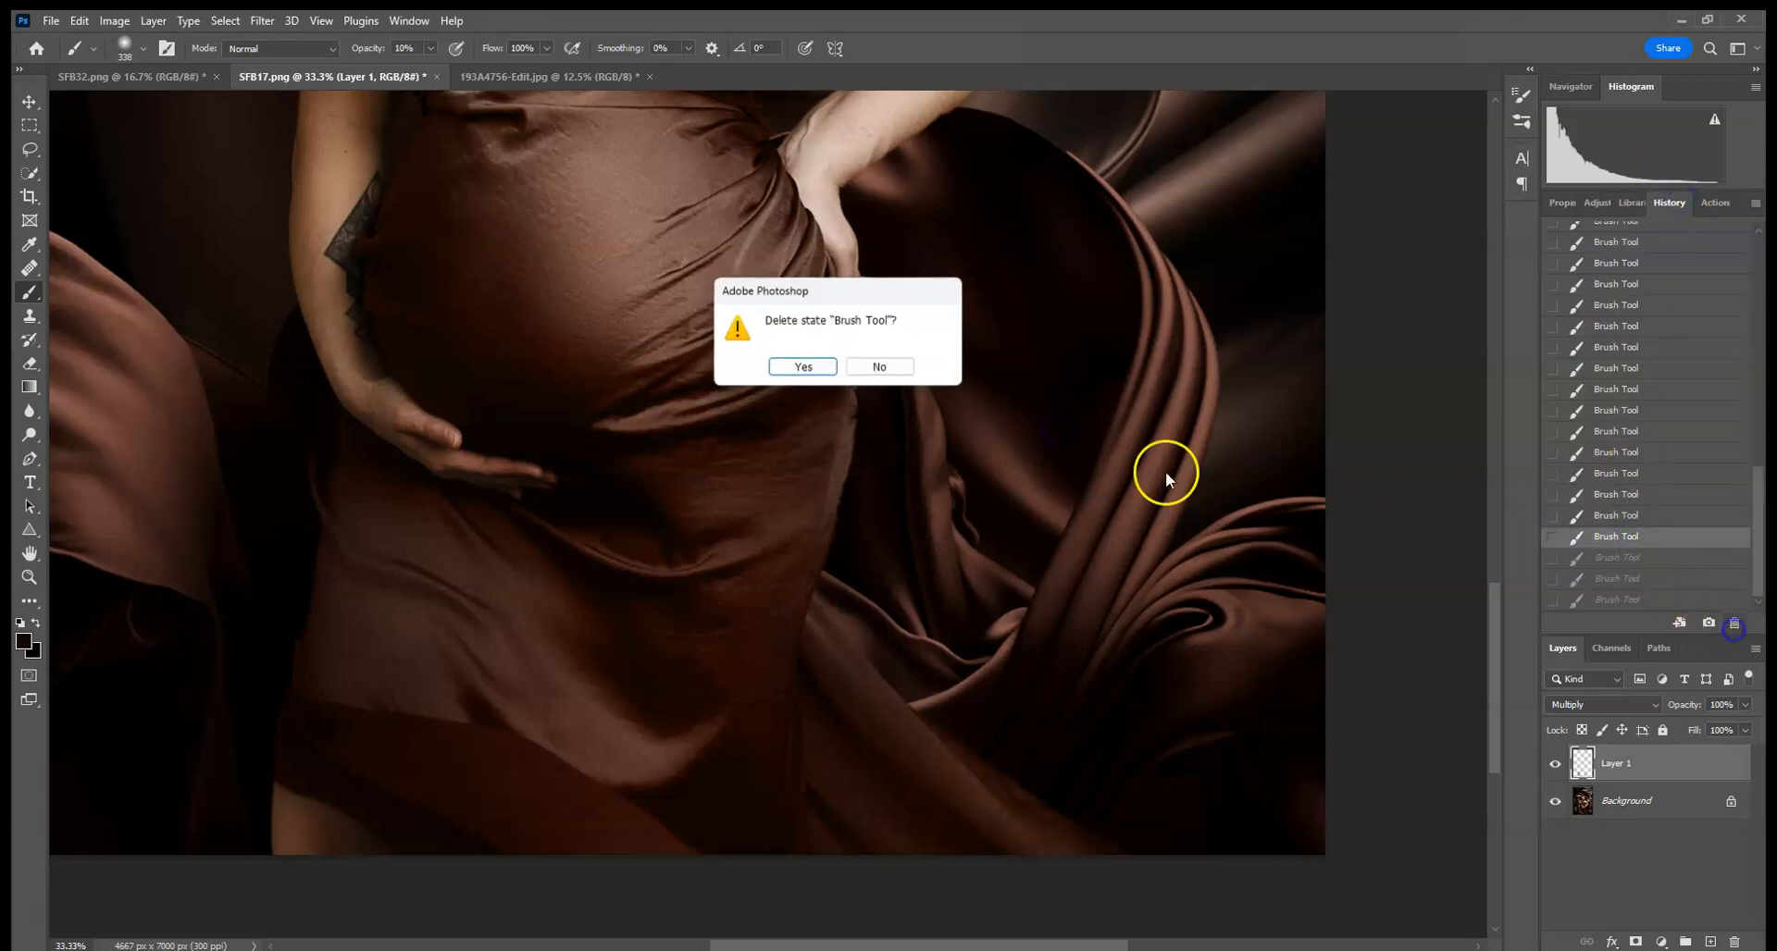
left_click(803, 366)
- Add another new layer and set the brush size to 512 px
left_click(1607, 707)
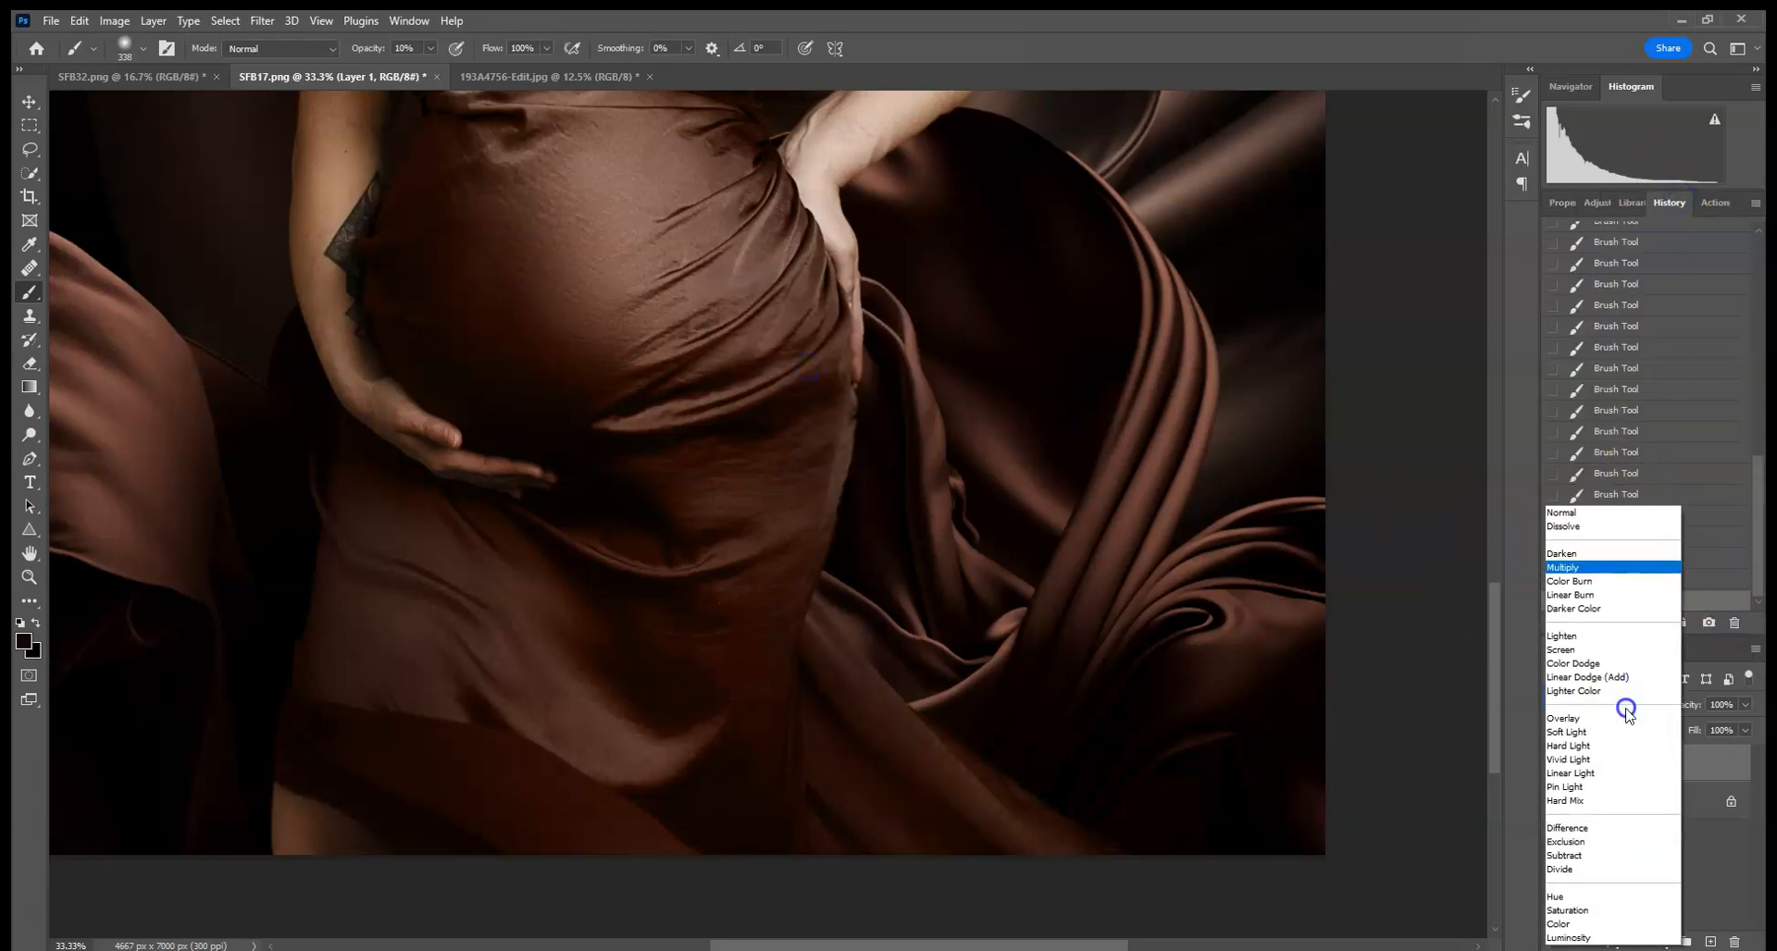
left_click(1709, 768)
left_click(1711, 942)
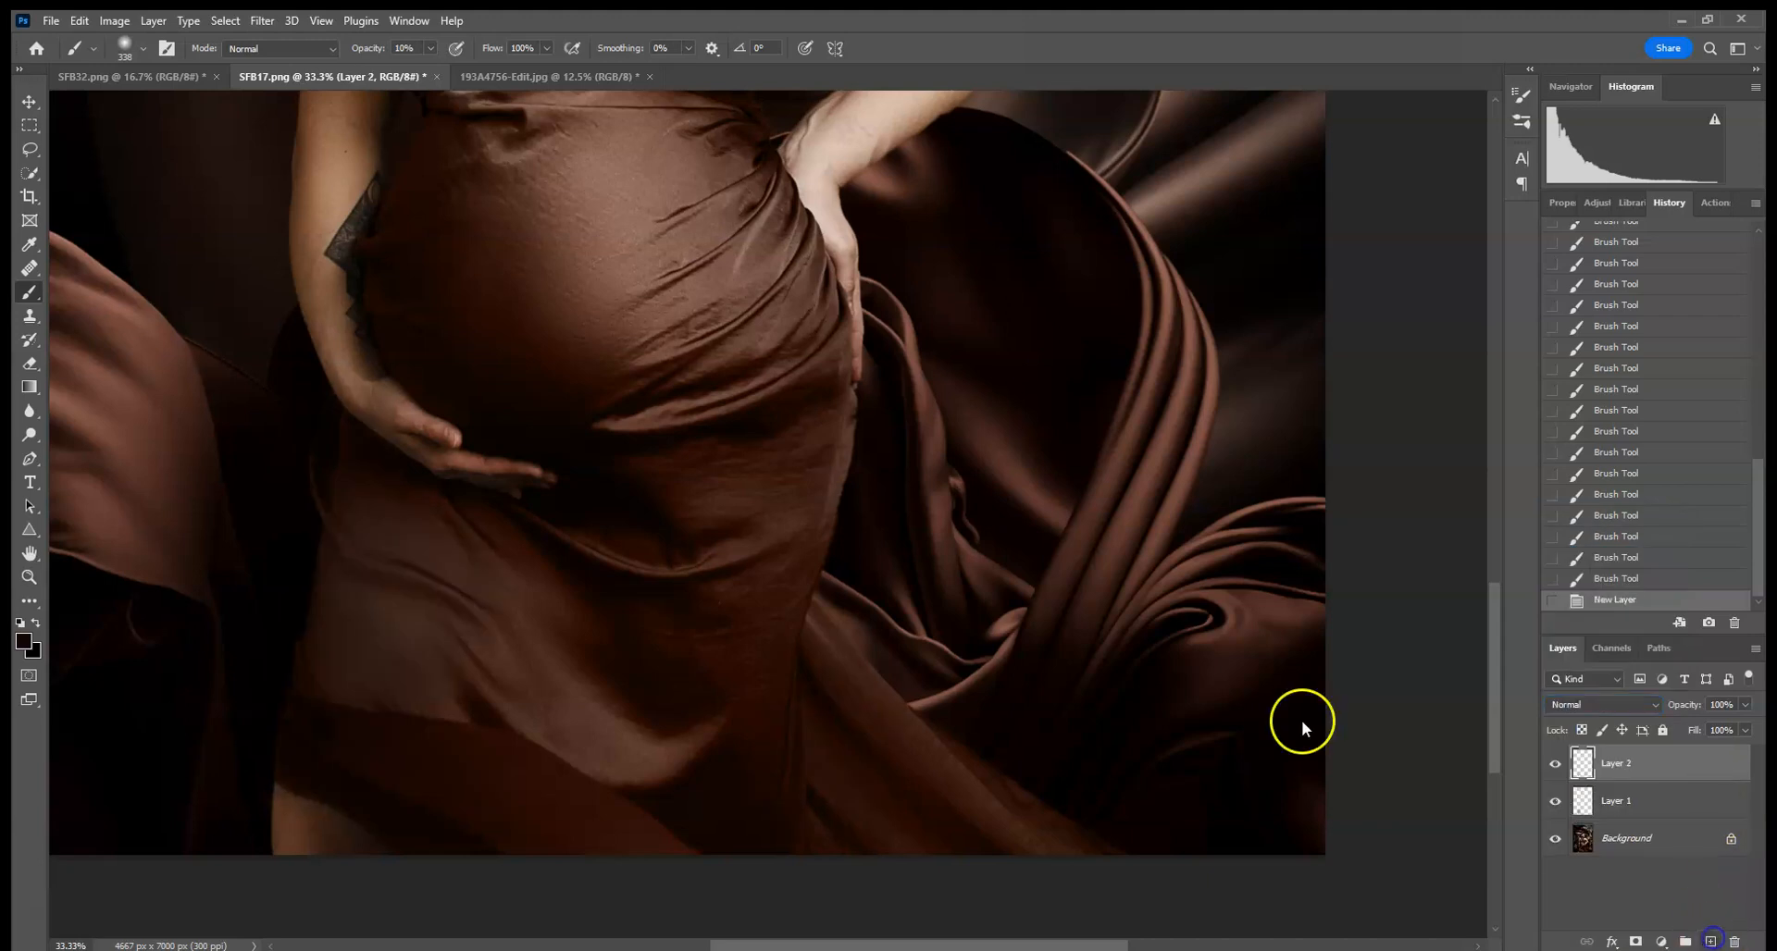
left_click(143, 47)
left_click_drag(213, 104, 220, 104)
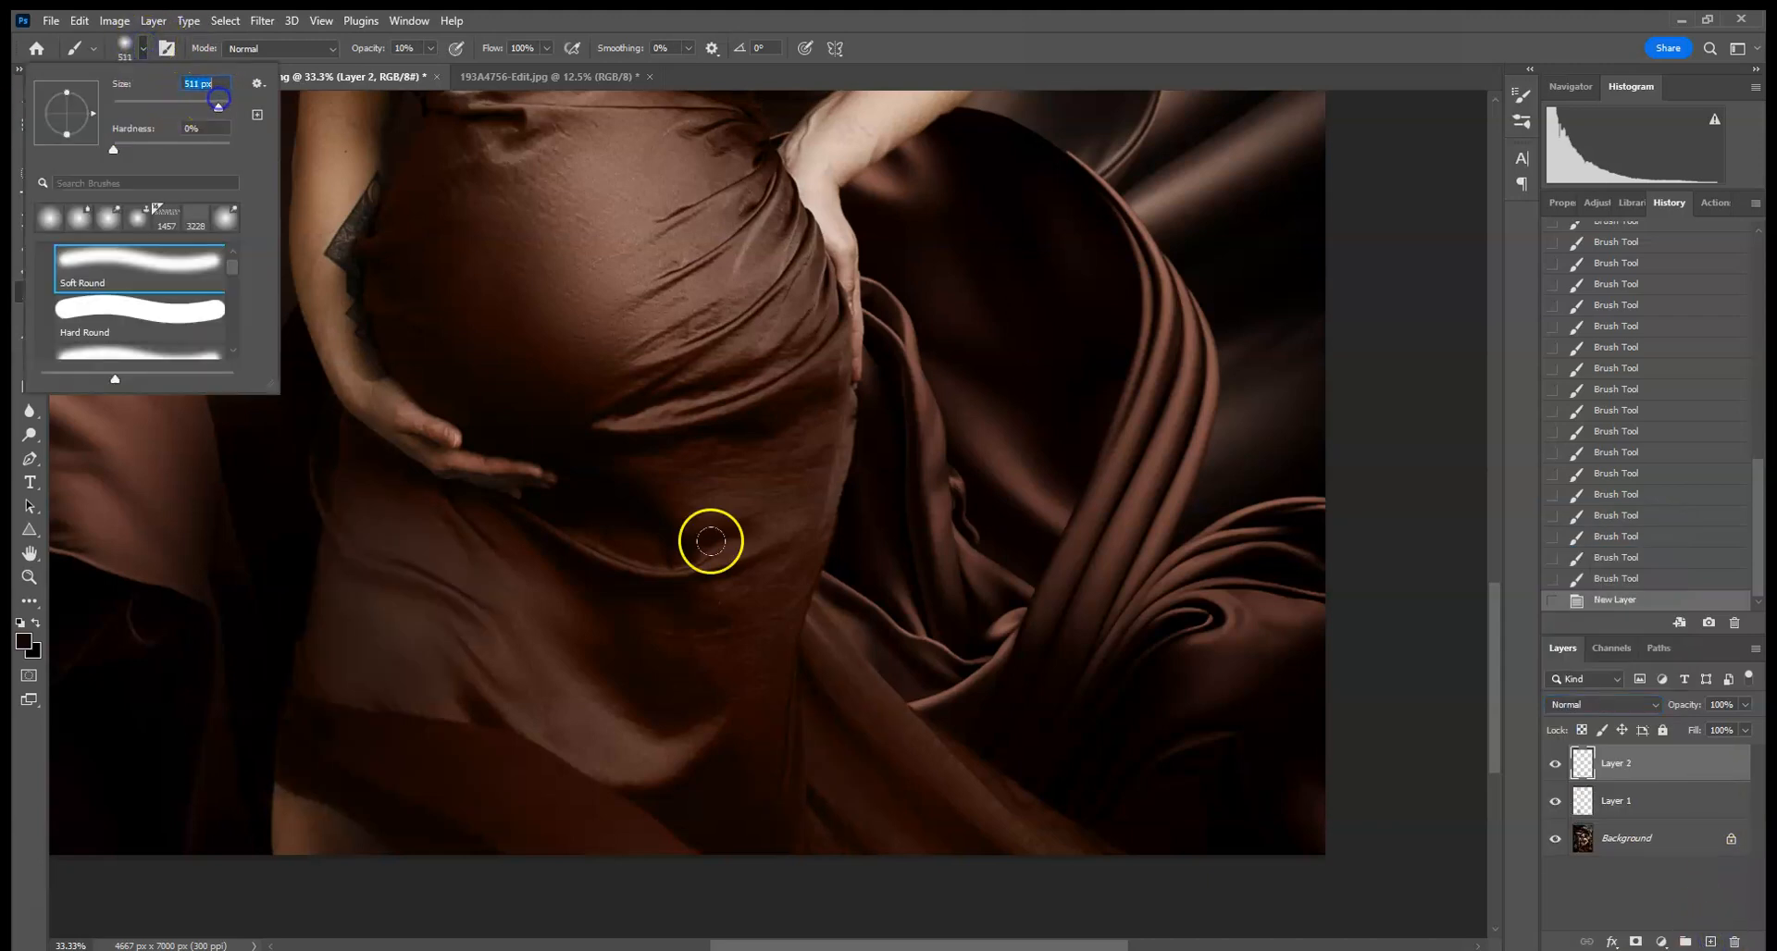
- Dab soft shading around the dress hem and the silk folds at the lower right
left_click(870, 611)
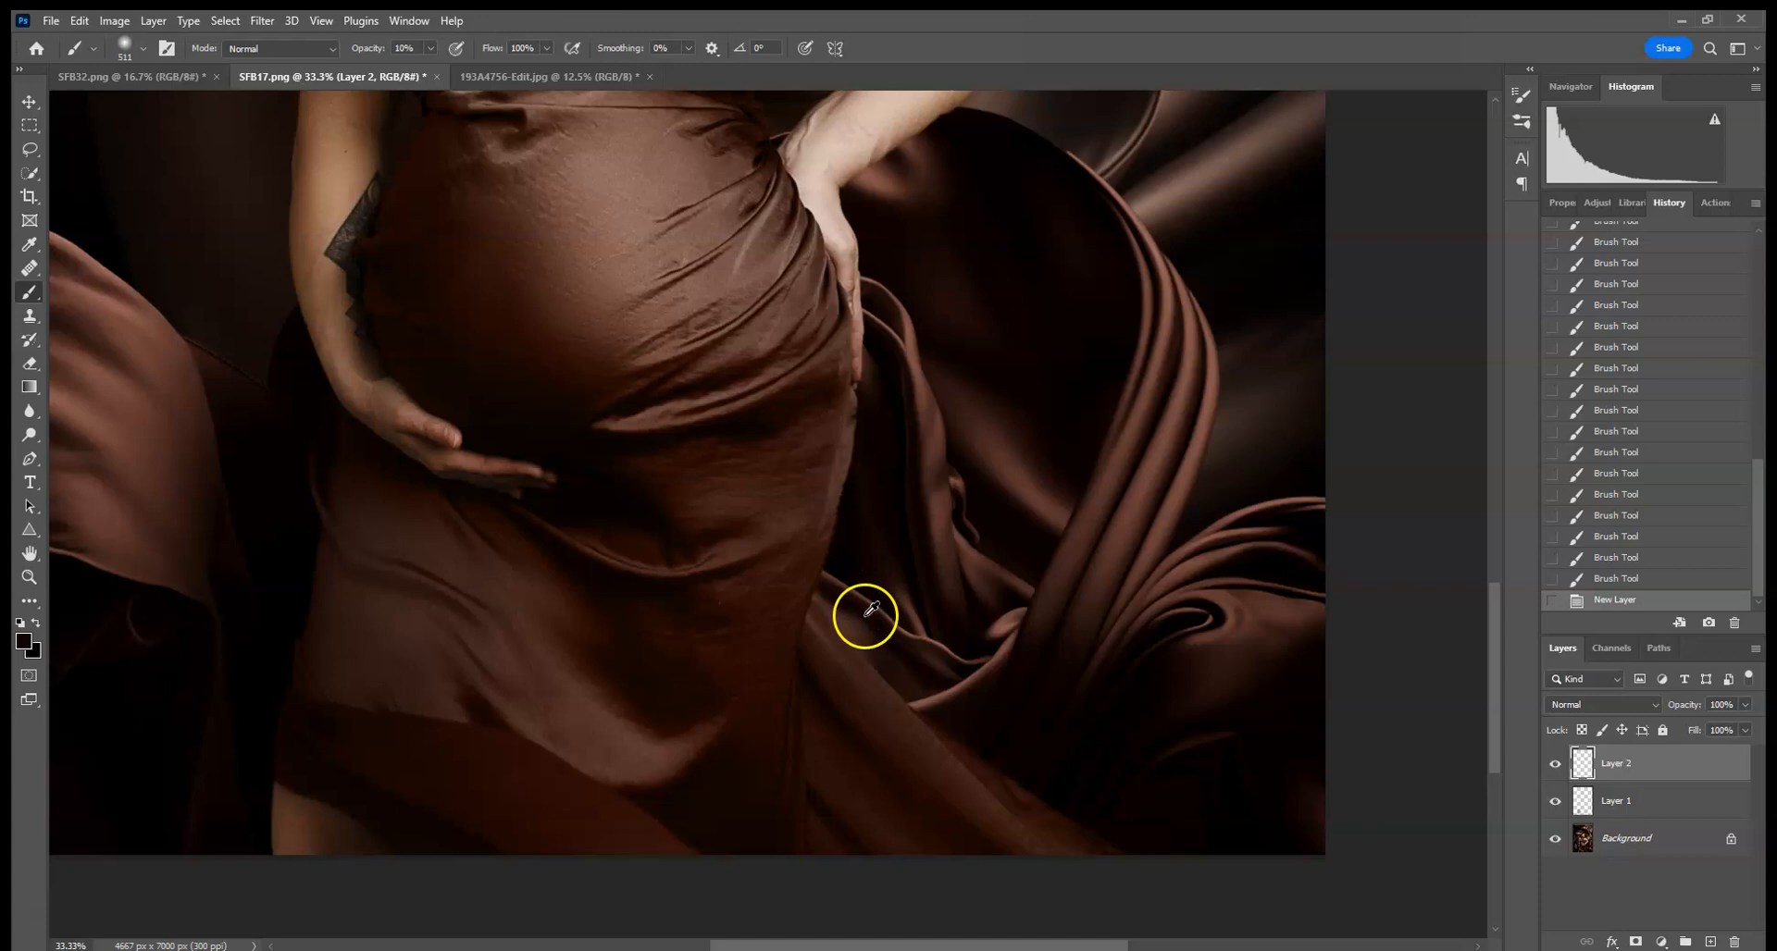
left_click(827, 505)
left_click(789, 614)
left_click(829, 783)
left_click(972, 827)
left_click(953, 640)
left_click(1007, 713)
left_click(1089, 889)
left_click(928, 593)
left_click(1059, 824)
left_click(1052, 884)
left_click(1245, 863)
key("ctrl+0")
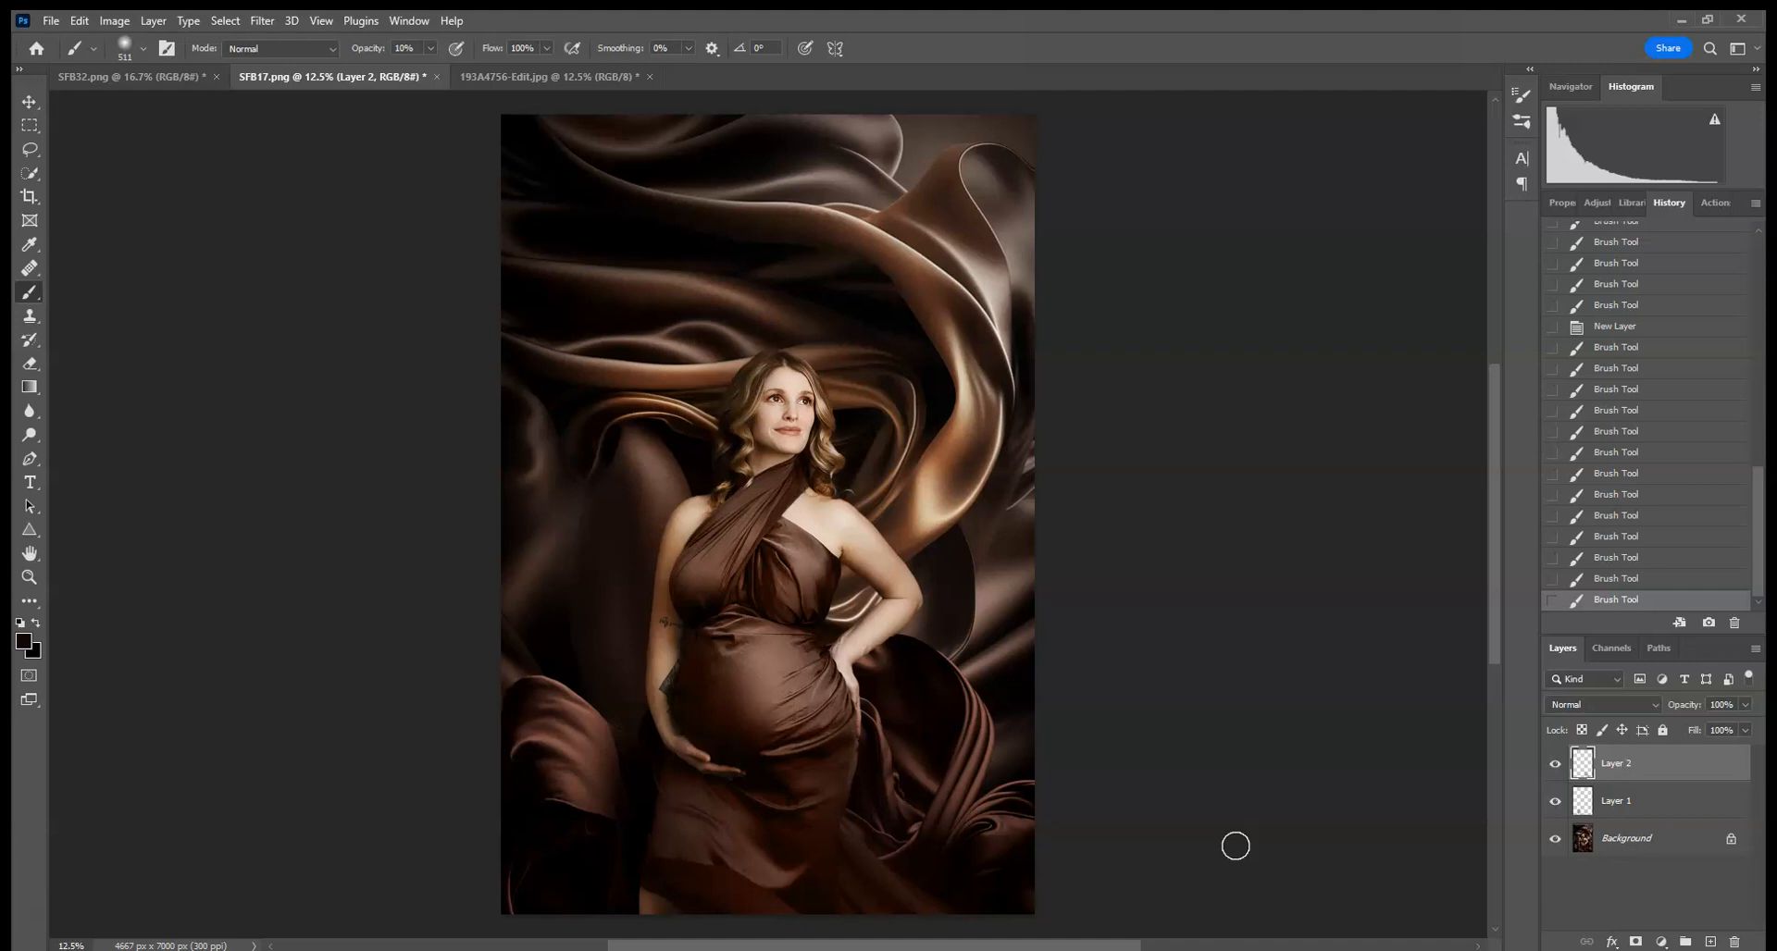
- Revert the SFB32.png silk document to its original opened snapshot in History
left_click(108, 77)
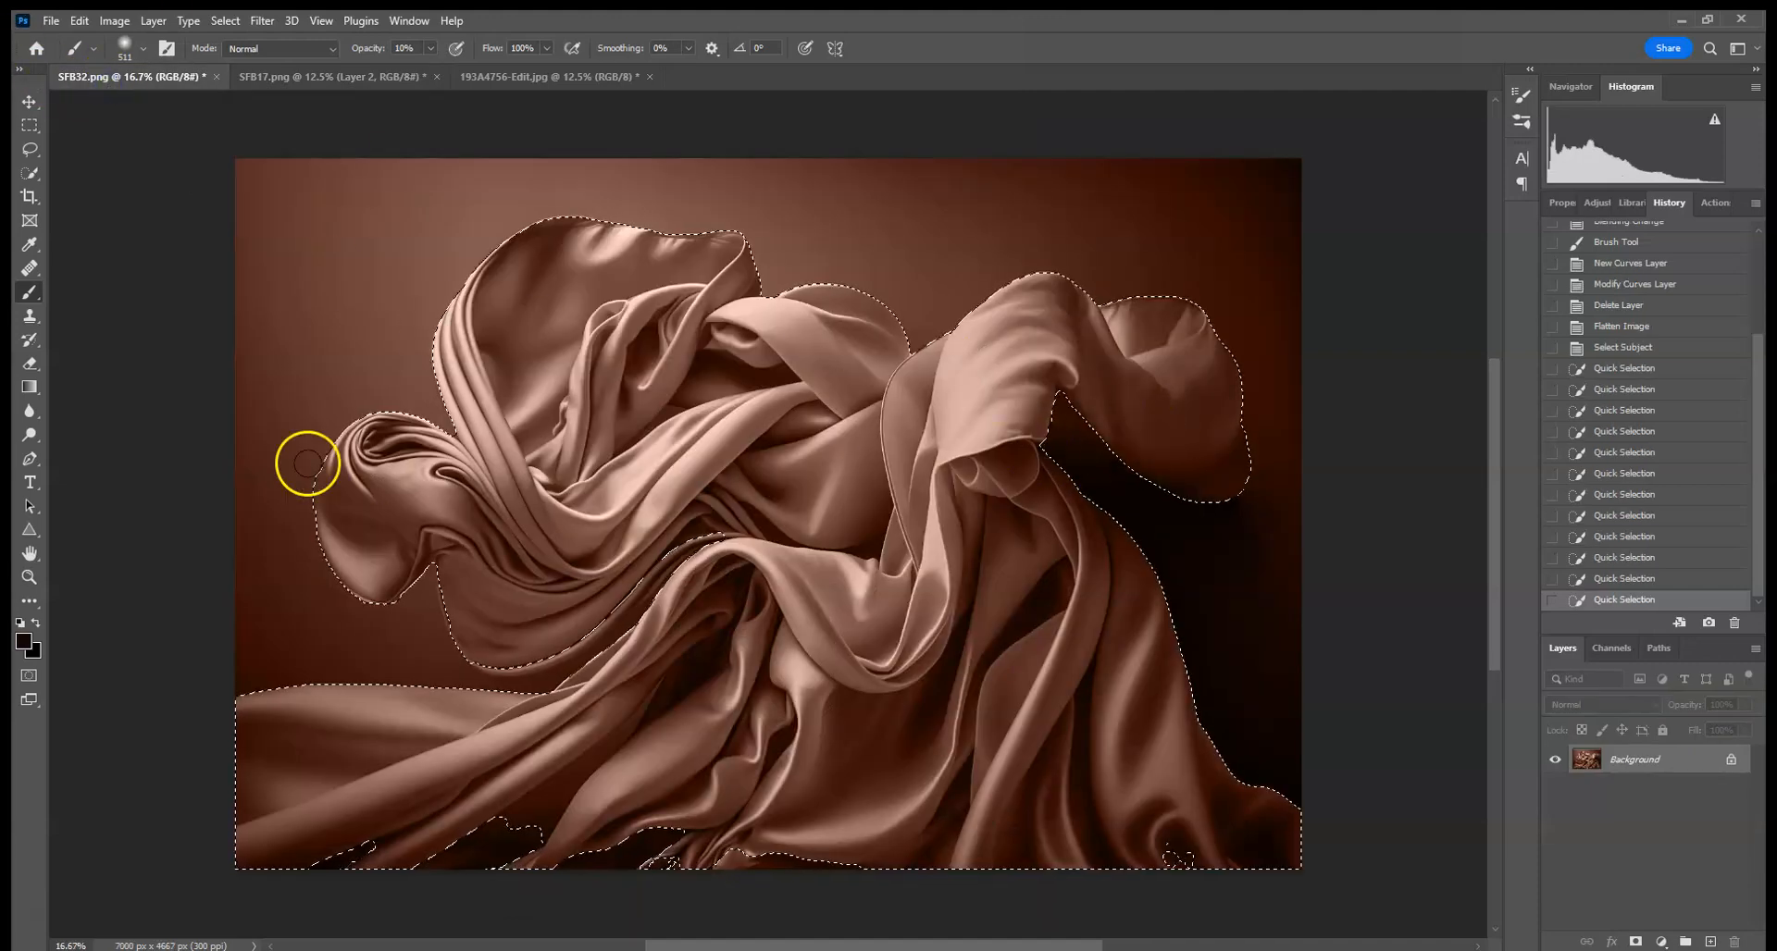
left_click(30, 125)
left_click(174, 198)
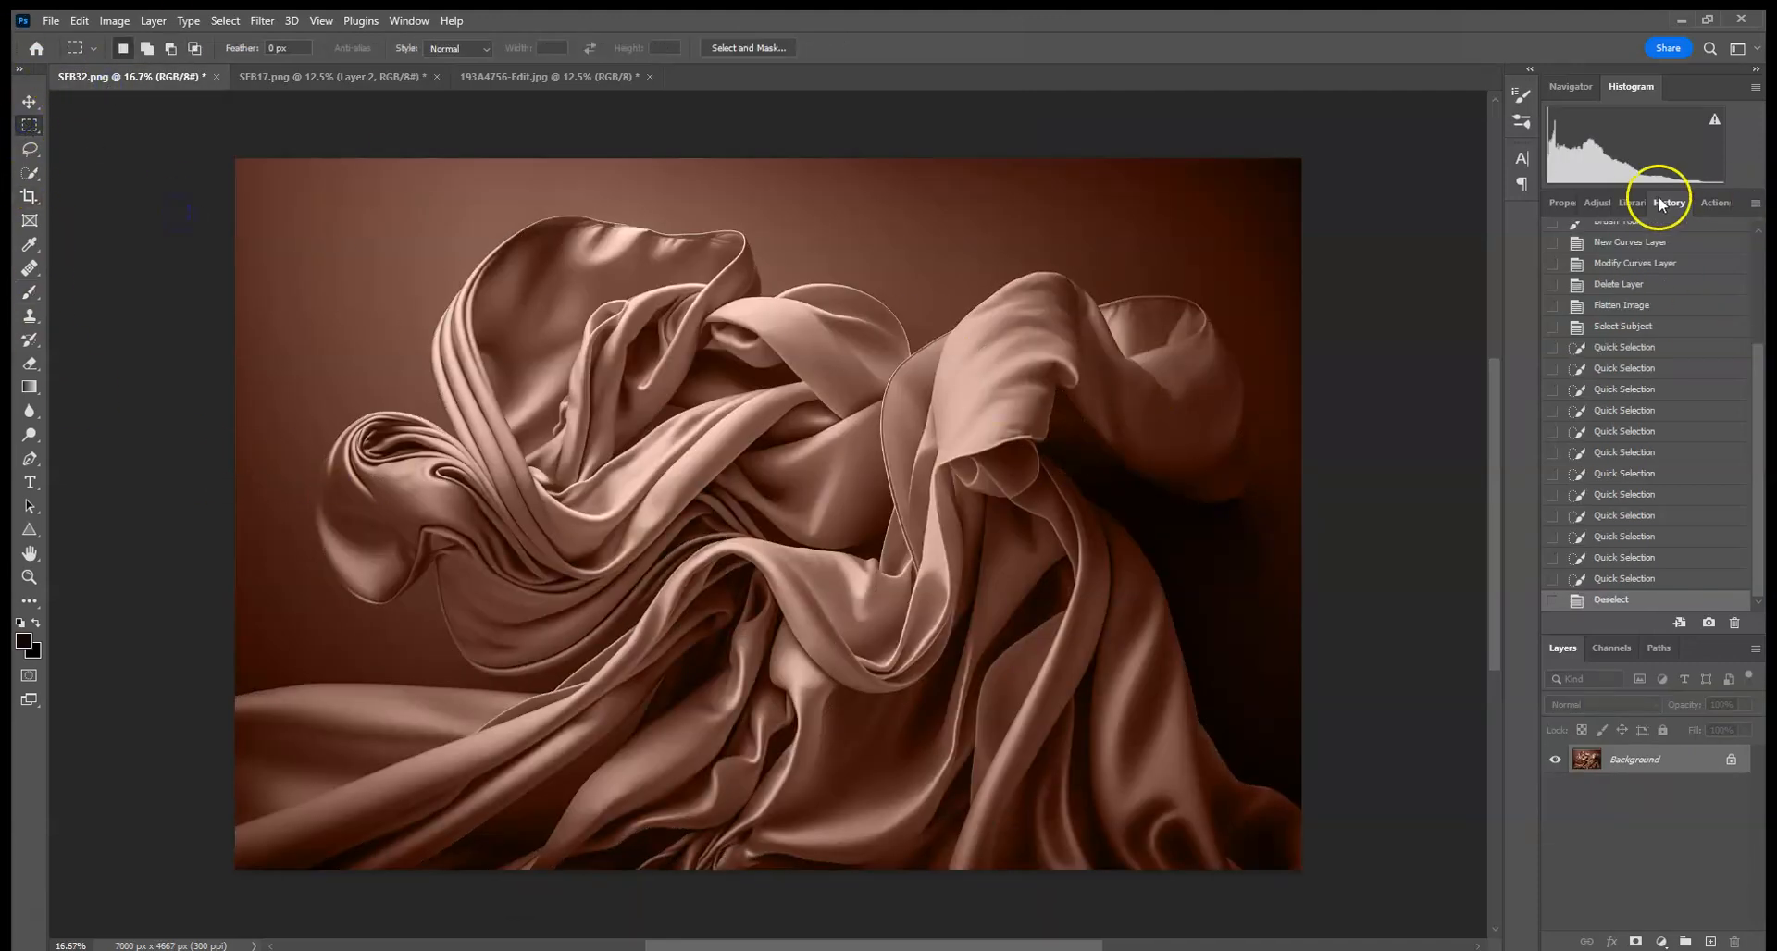
left_click_drag(1762, 376, 1758, 227)
left_click(1657, 232)
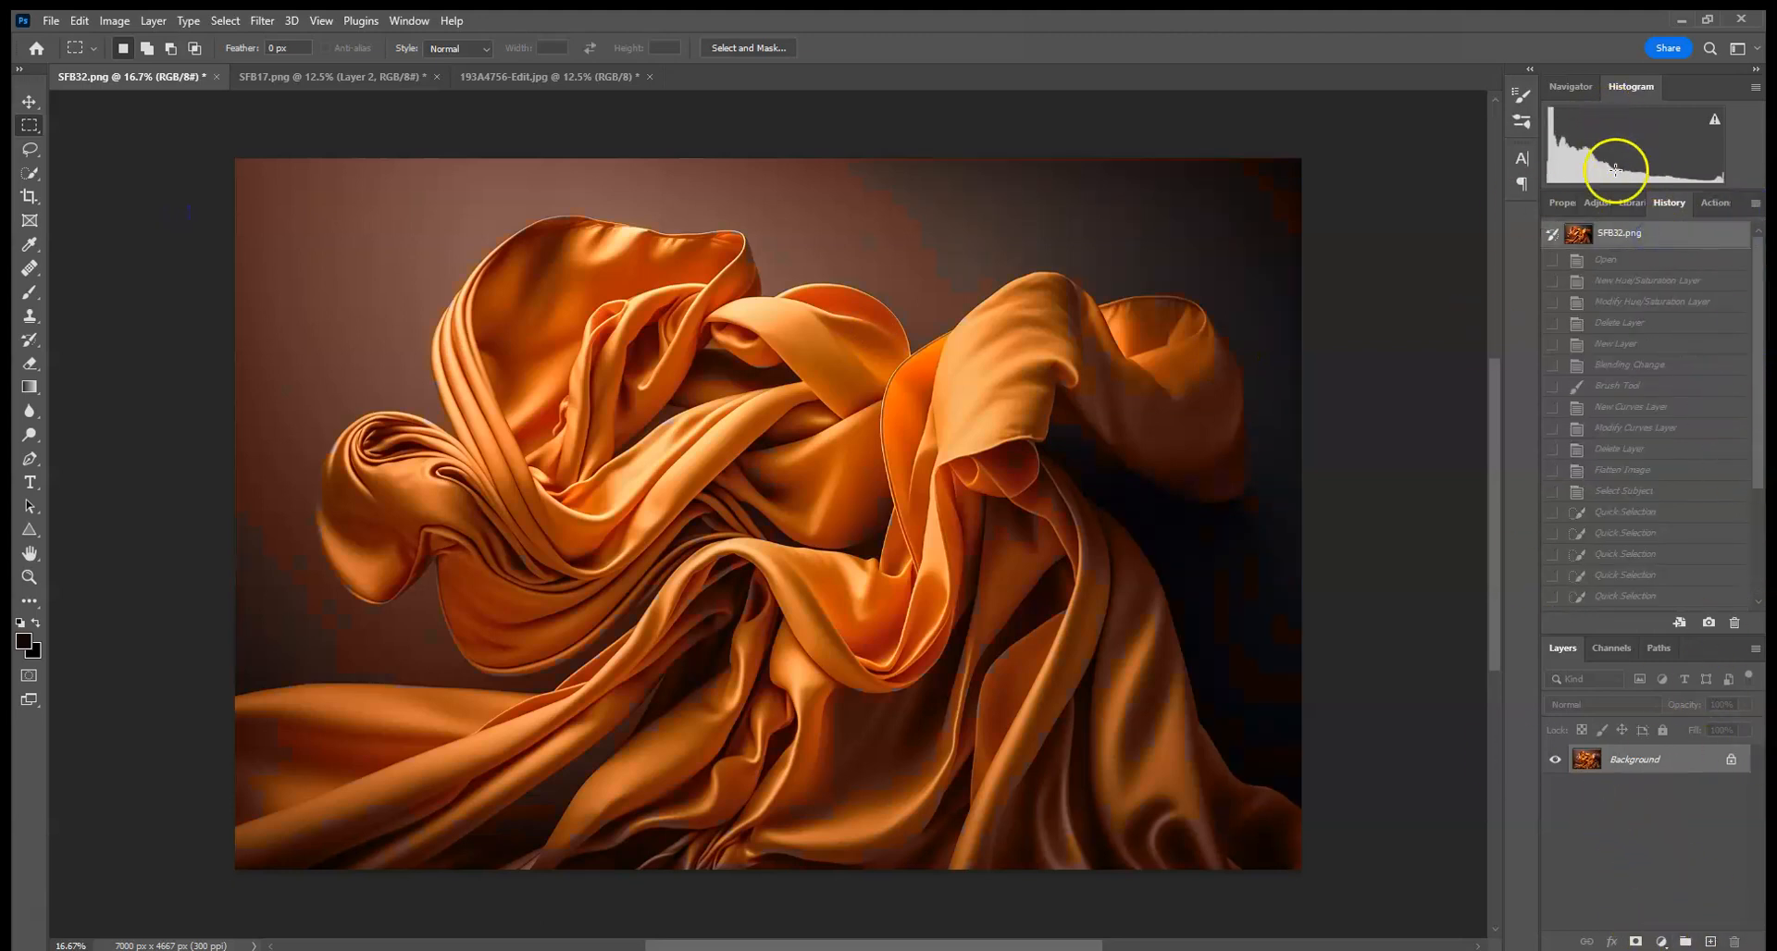
- Try a Hue/Saturation adjustment with hue shifted to -180, then delete the adjustment layer
left_click(1598, 203)
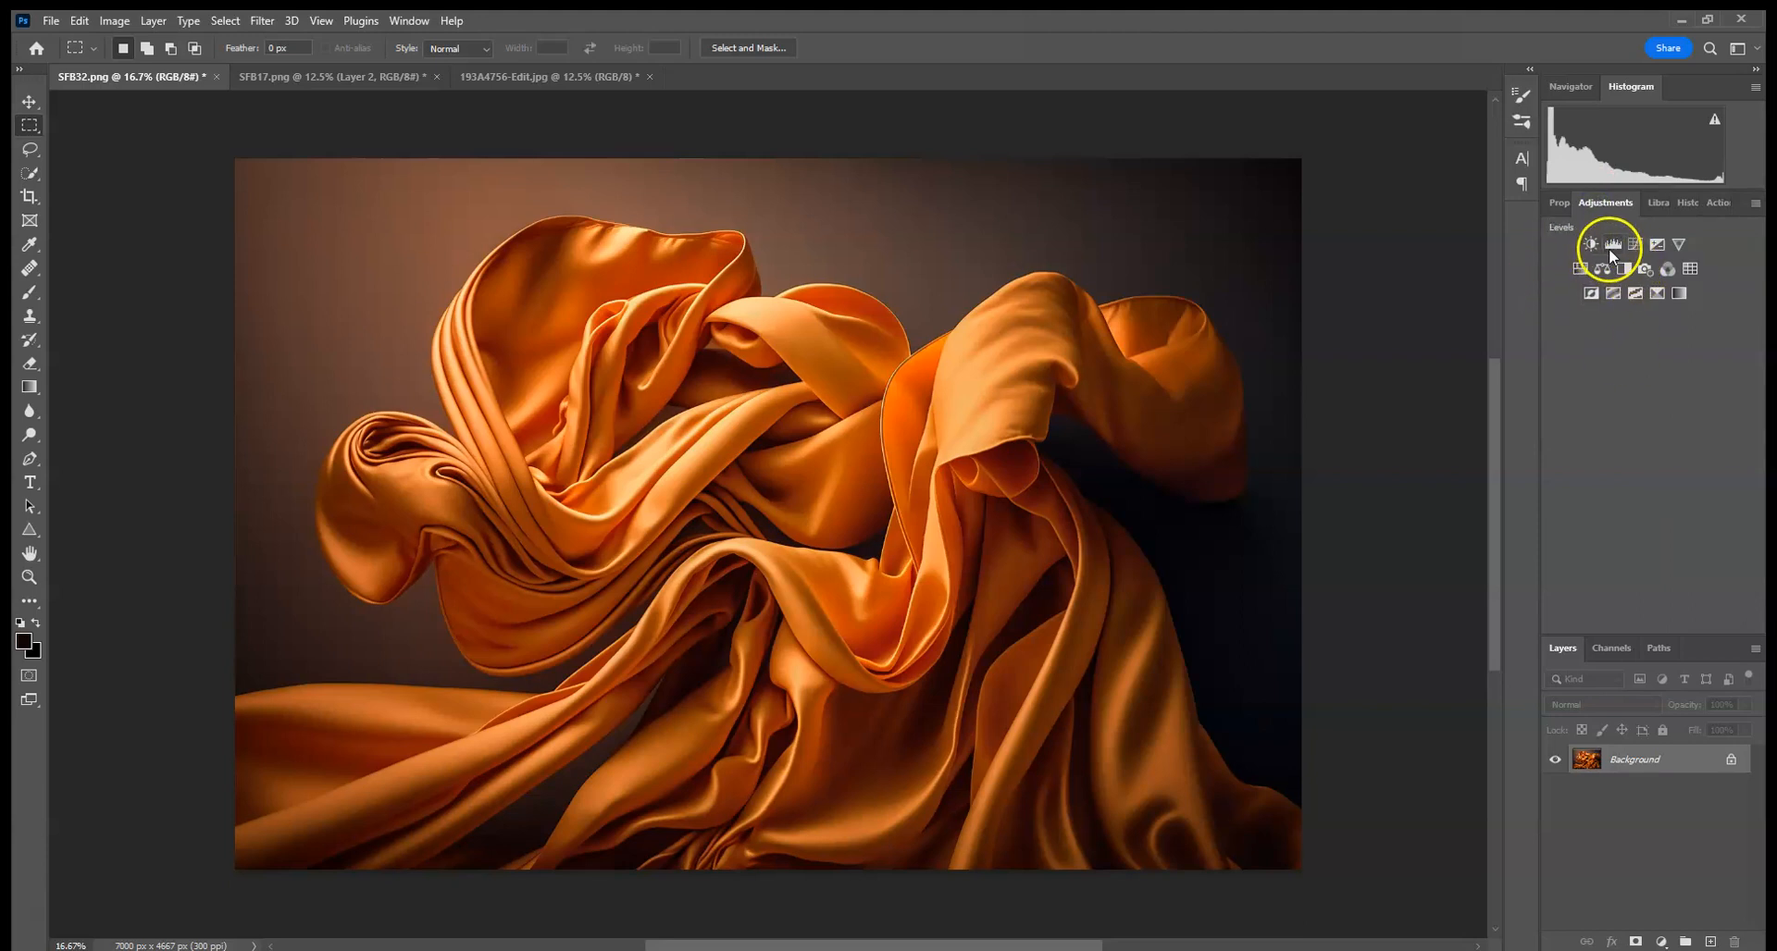
left_click(1582, 269)
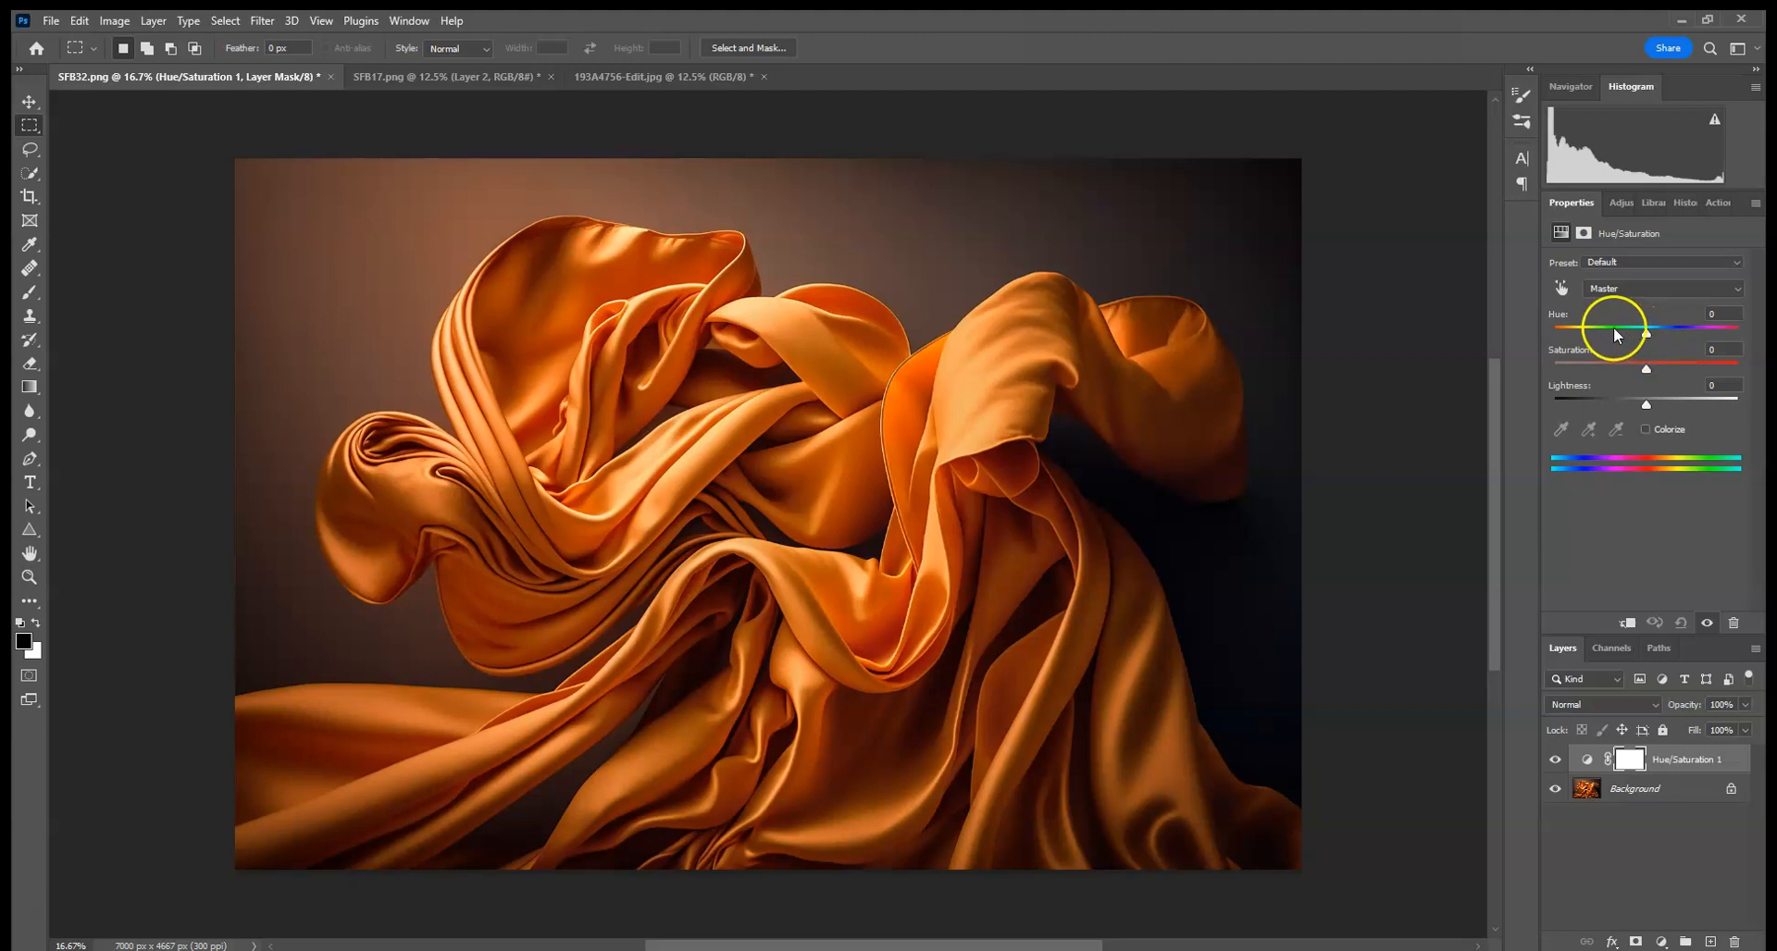
left_click_drag(1646, 337, 1555, 337)
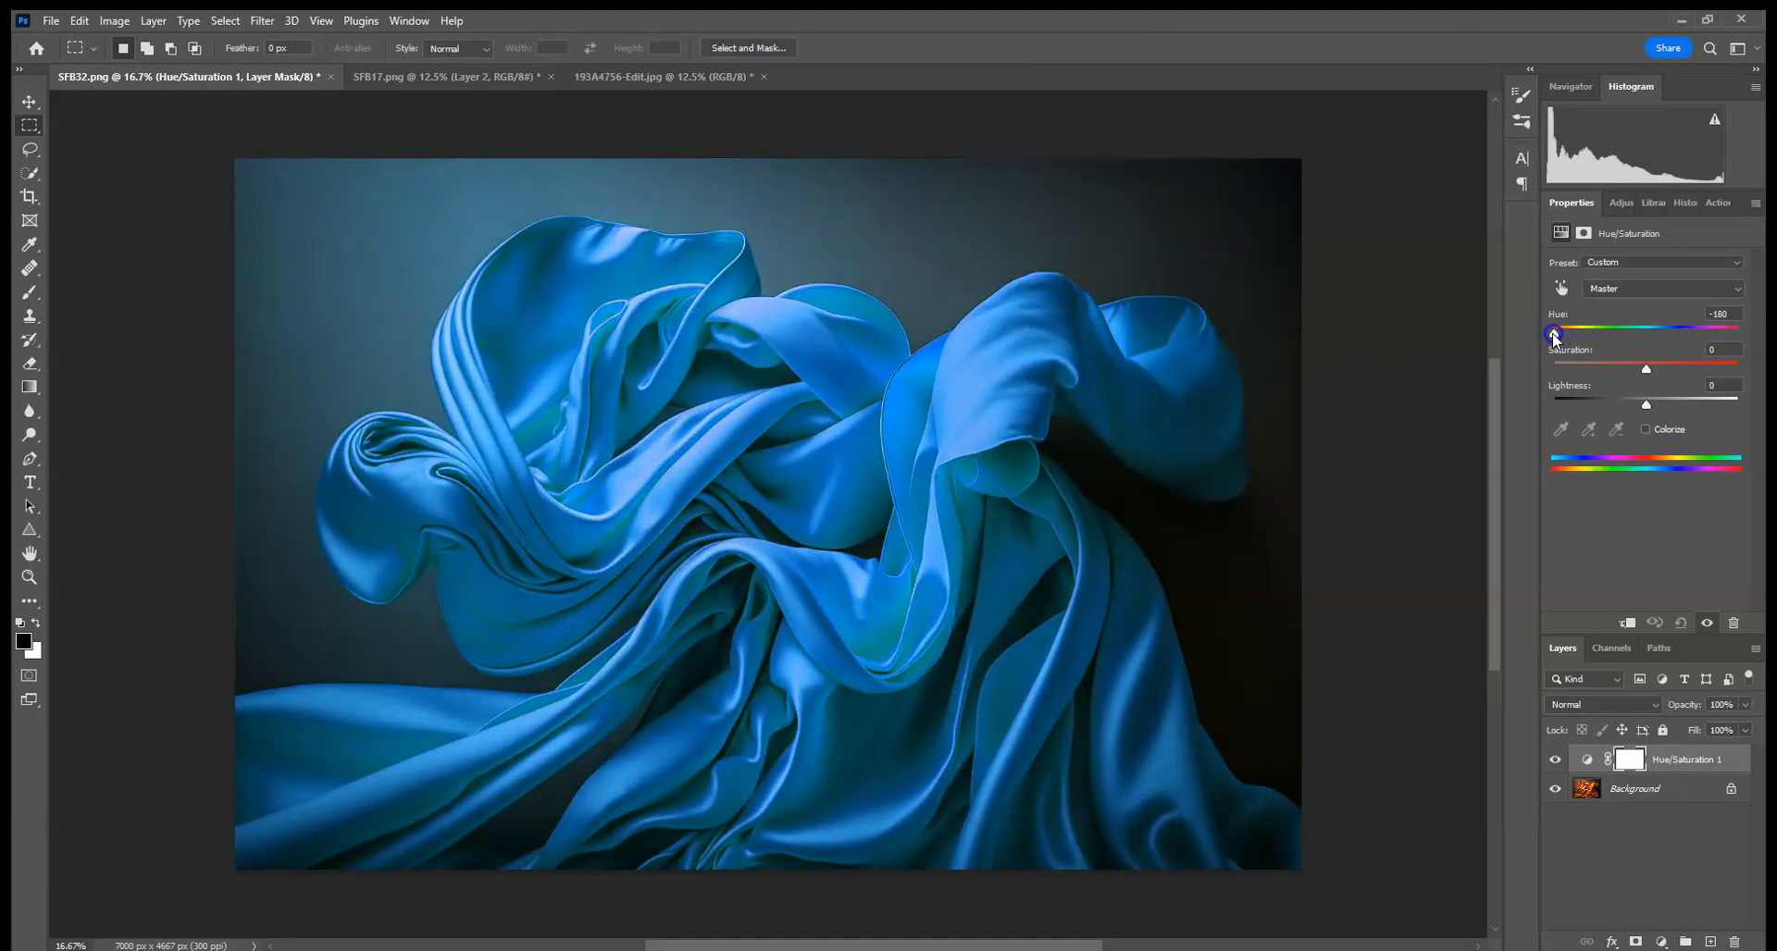
left_click_drag(1554, 337, 1460, 338)
left_click_drag(1684, 760, 1734, 941)
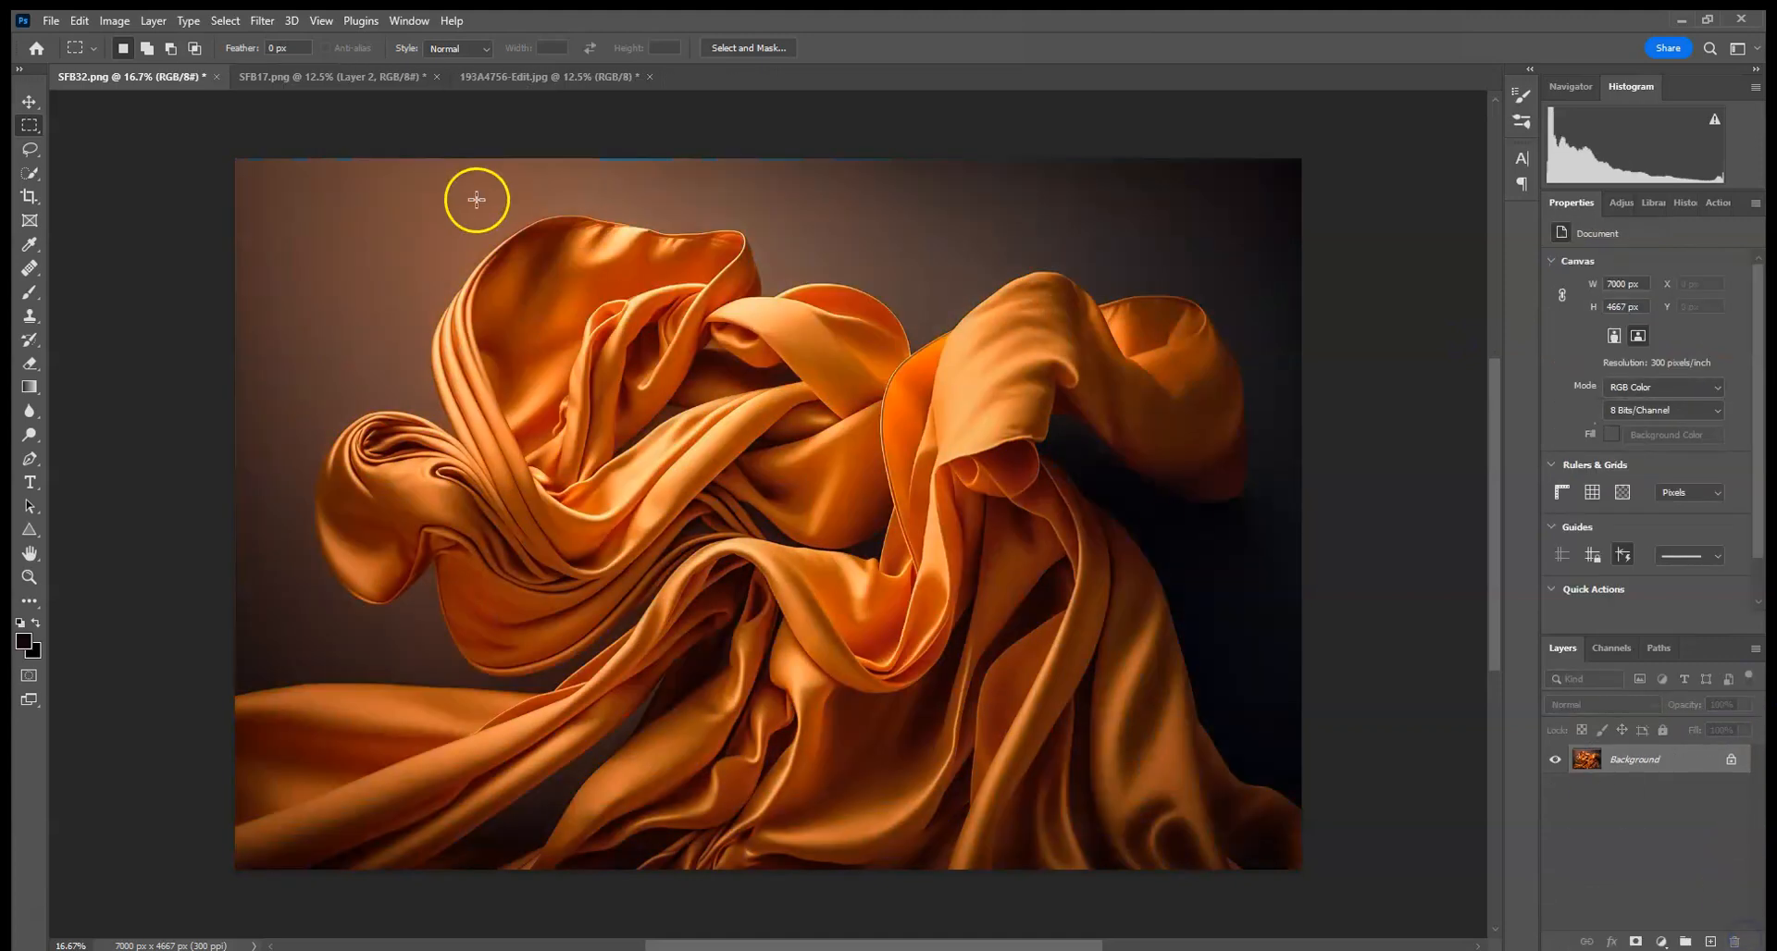
- Open the SFB42.png silk image from the Silk Backdrops folder
left_click(51, 21)
left_click(57, 60)
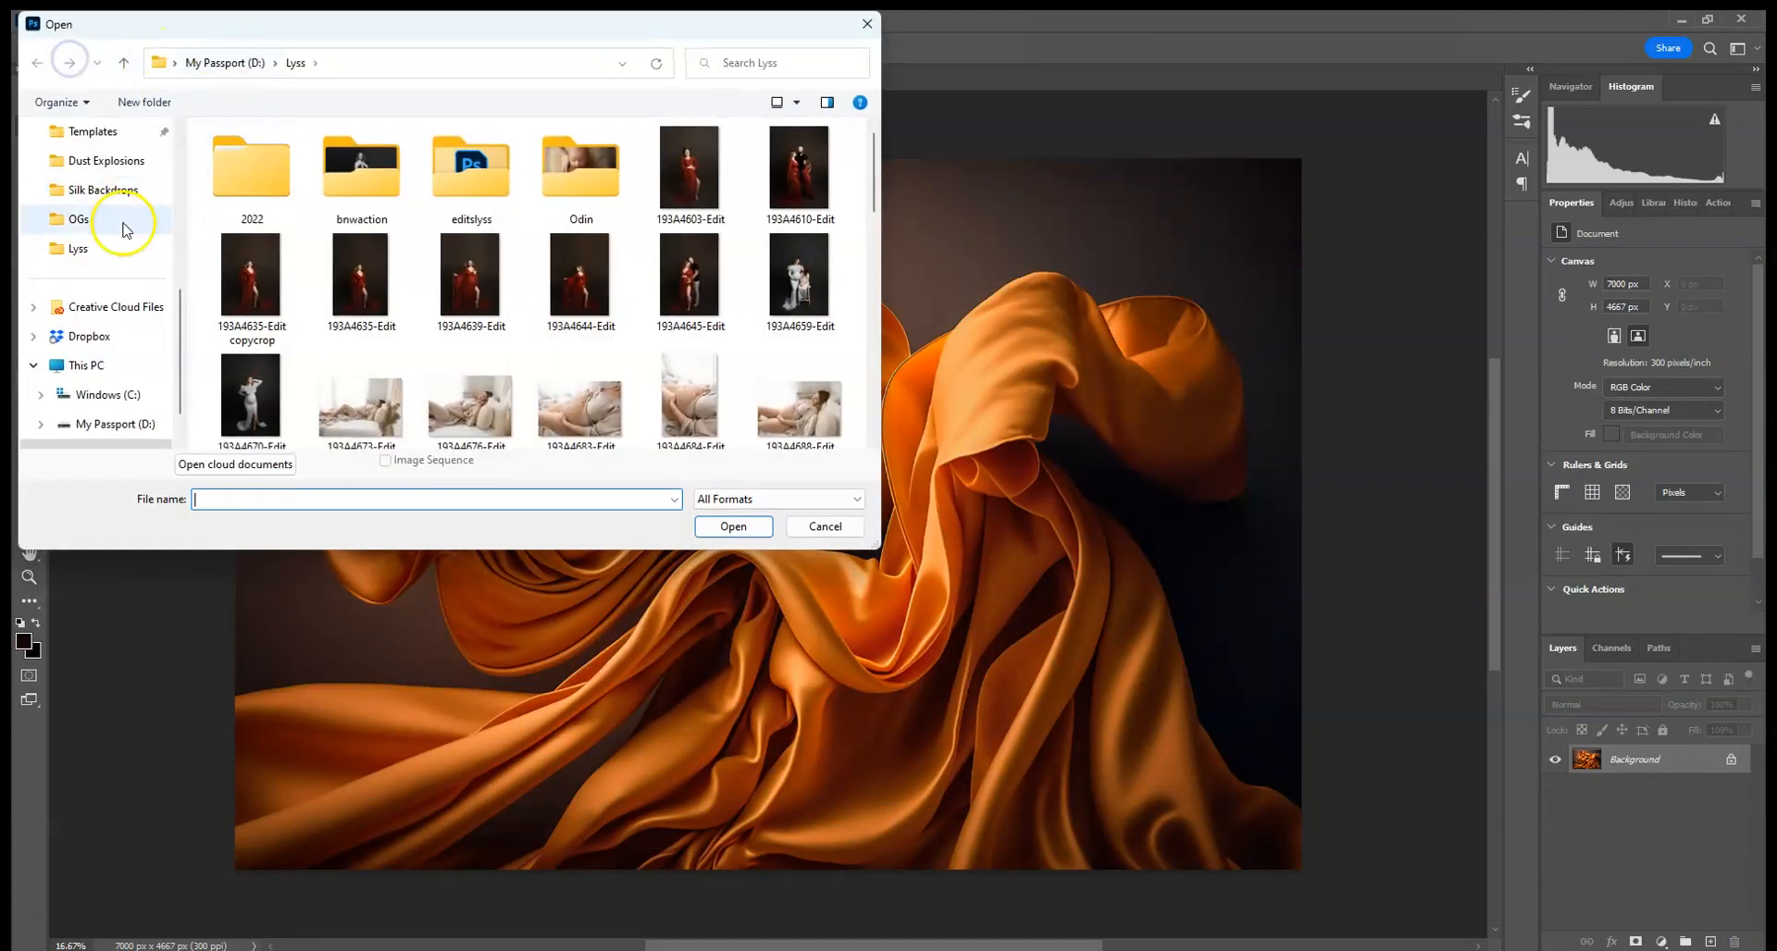
scroll(179, 340, "down", 1)
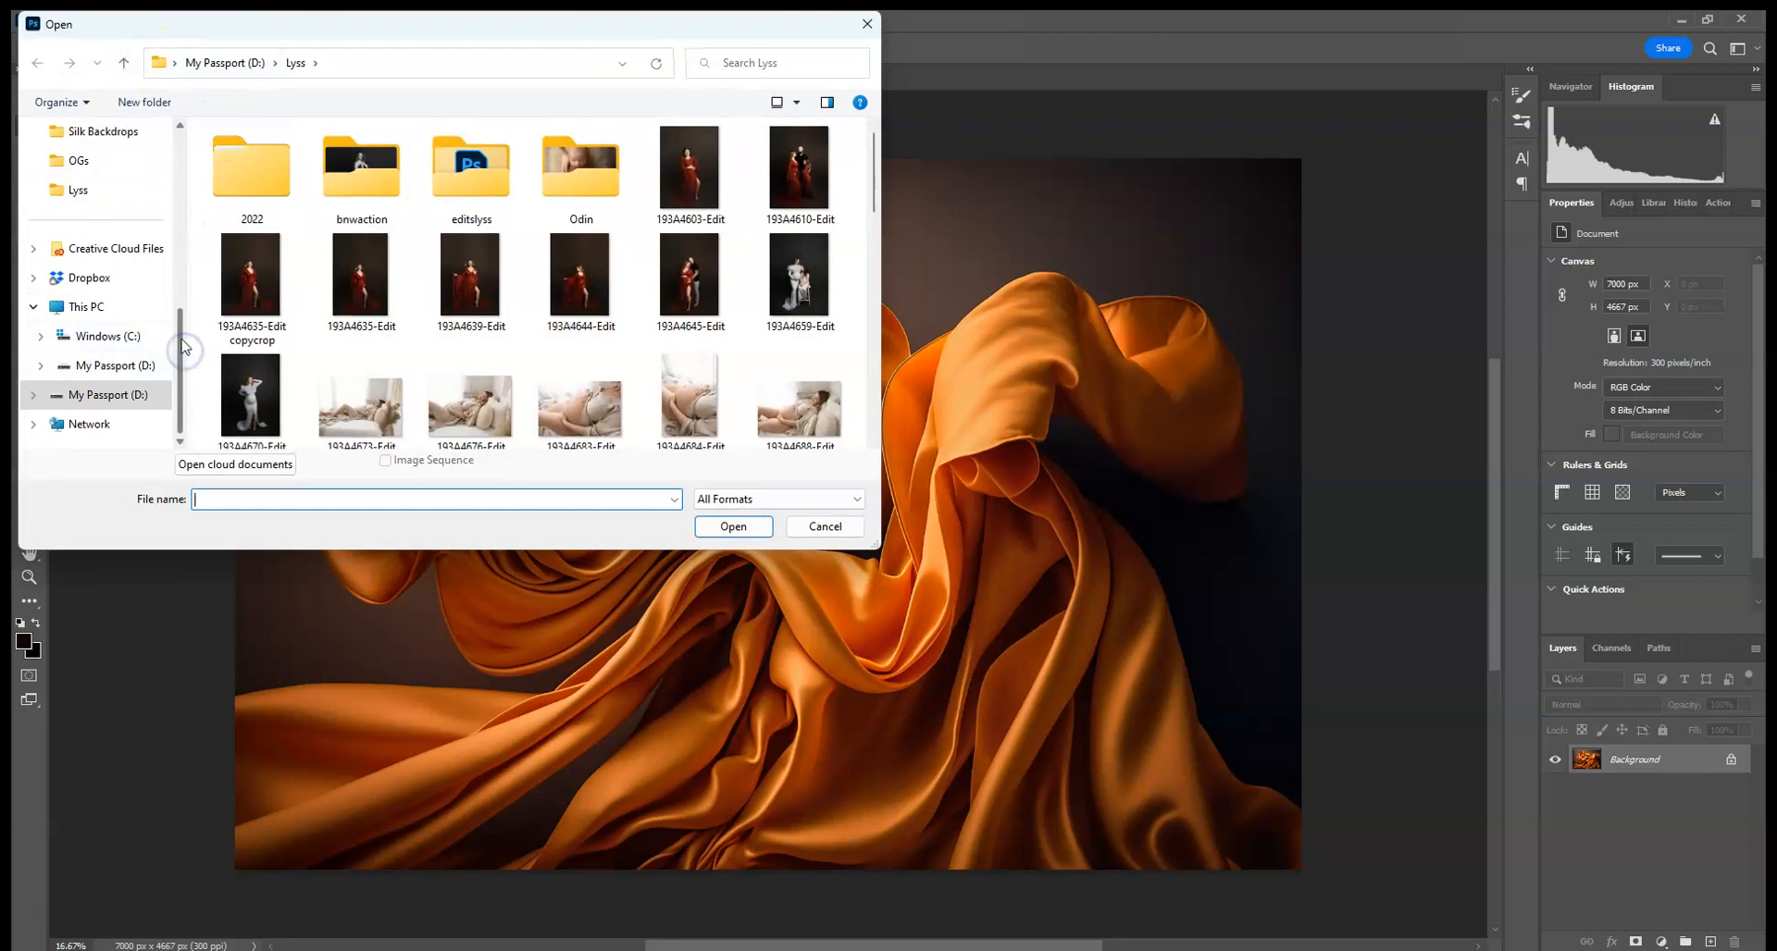
scroll(192, 350, "up", 2)
left_click(113, 219)
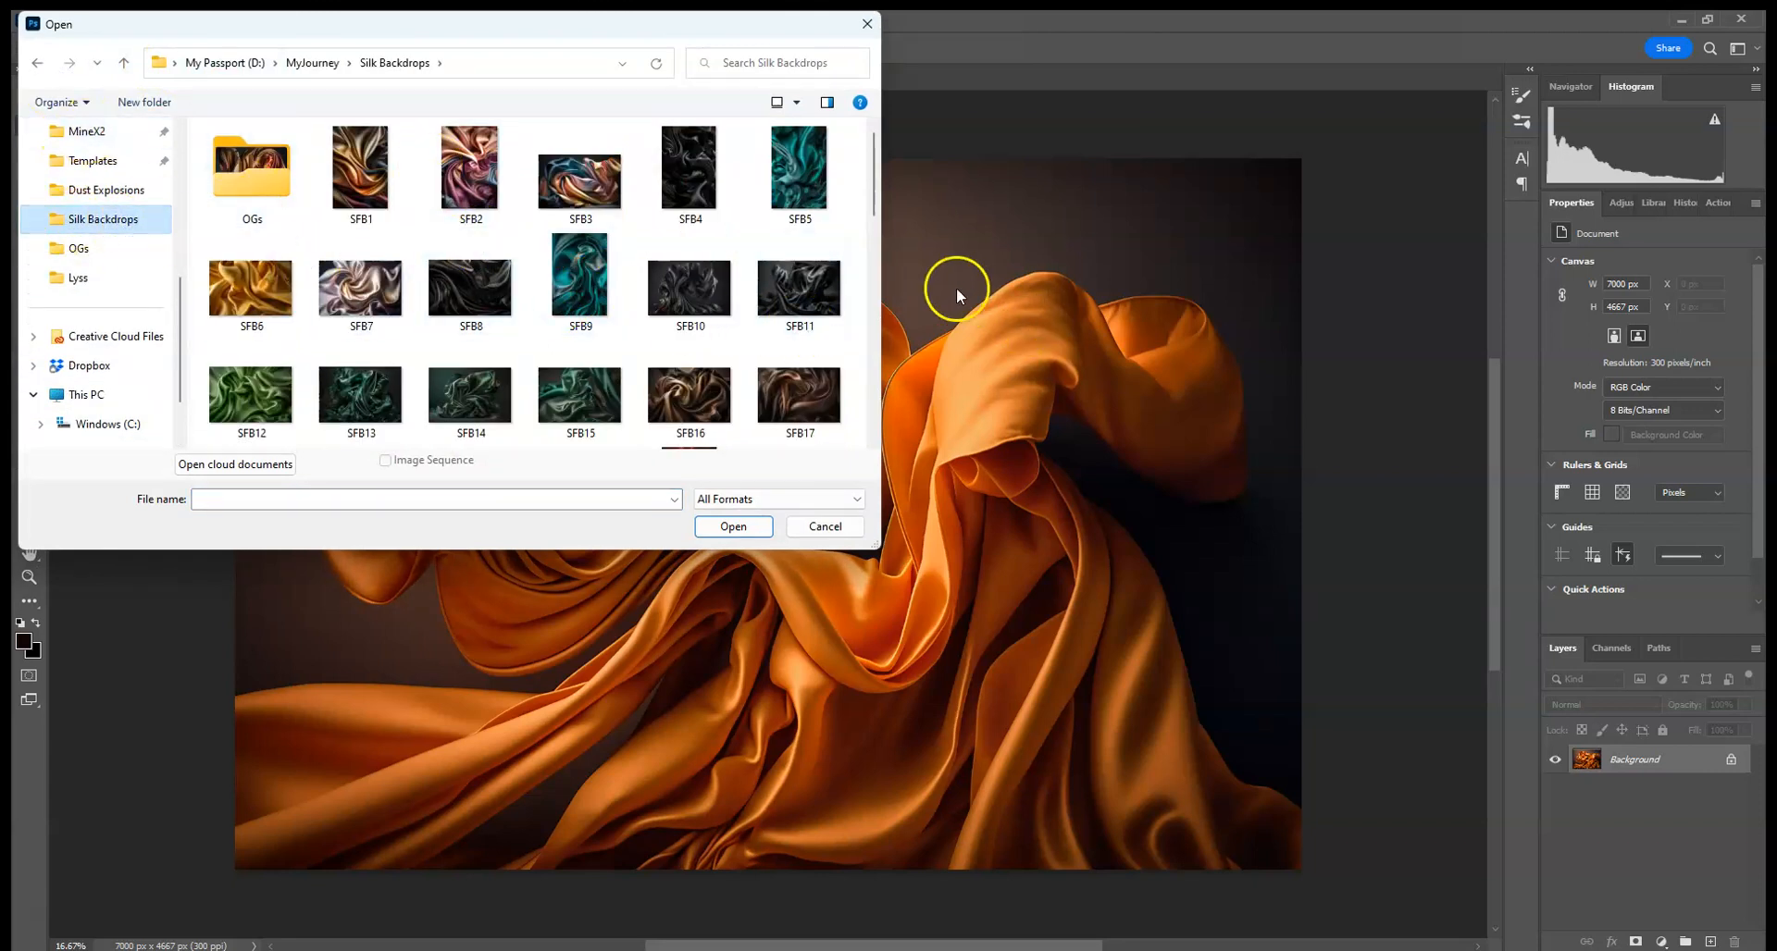
left_click_drag(870, 173, 902, 321)
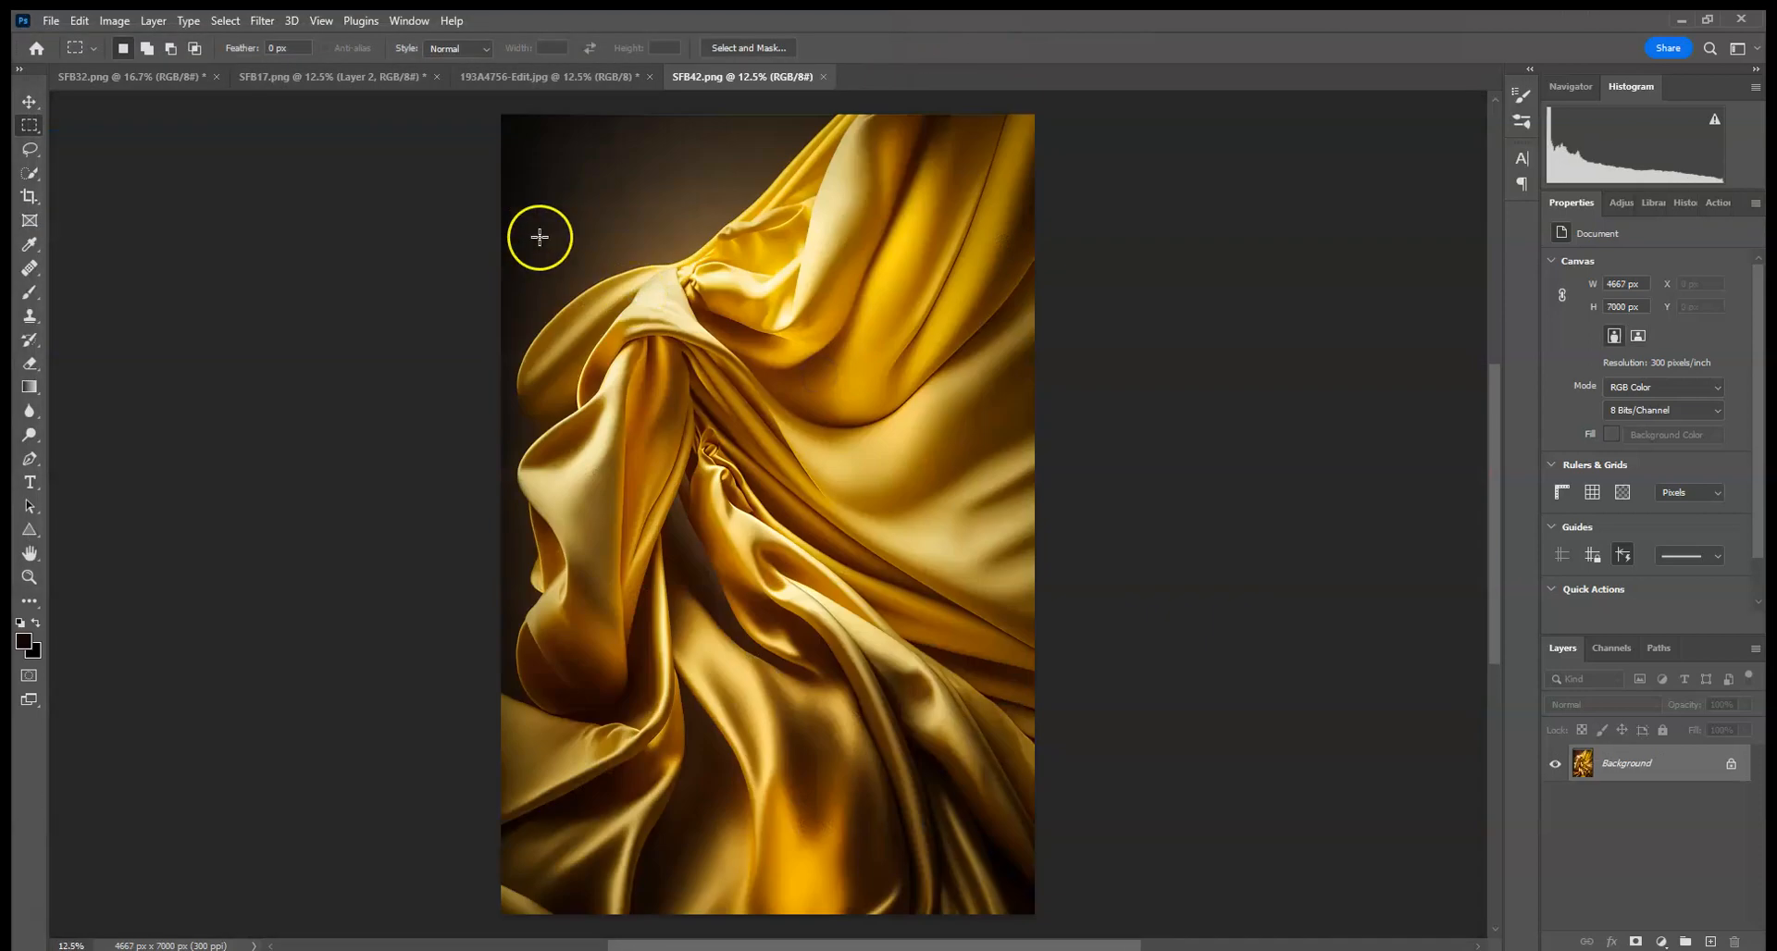
- Reshape the folds of the SFB42.png silk with the Liquify filter
left_click(340, 86)
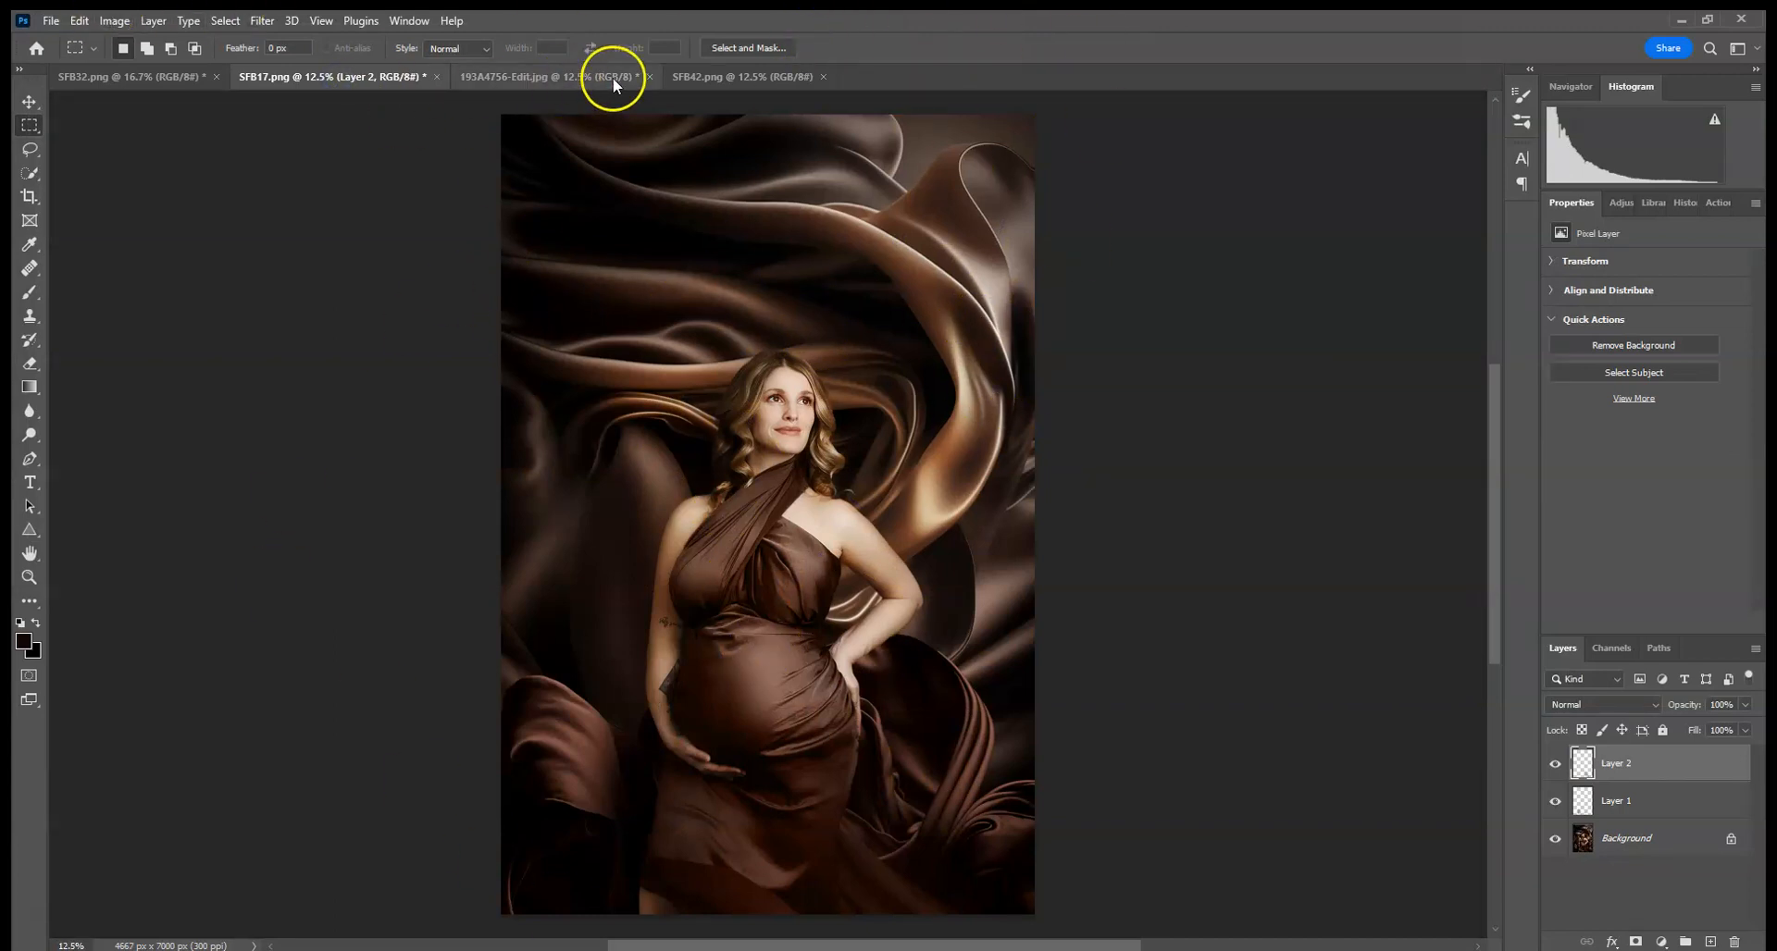
left_click(742, 77)
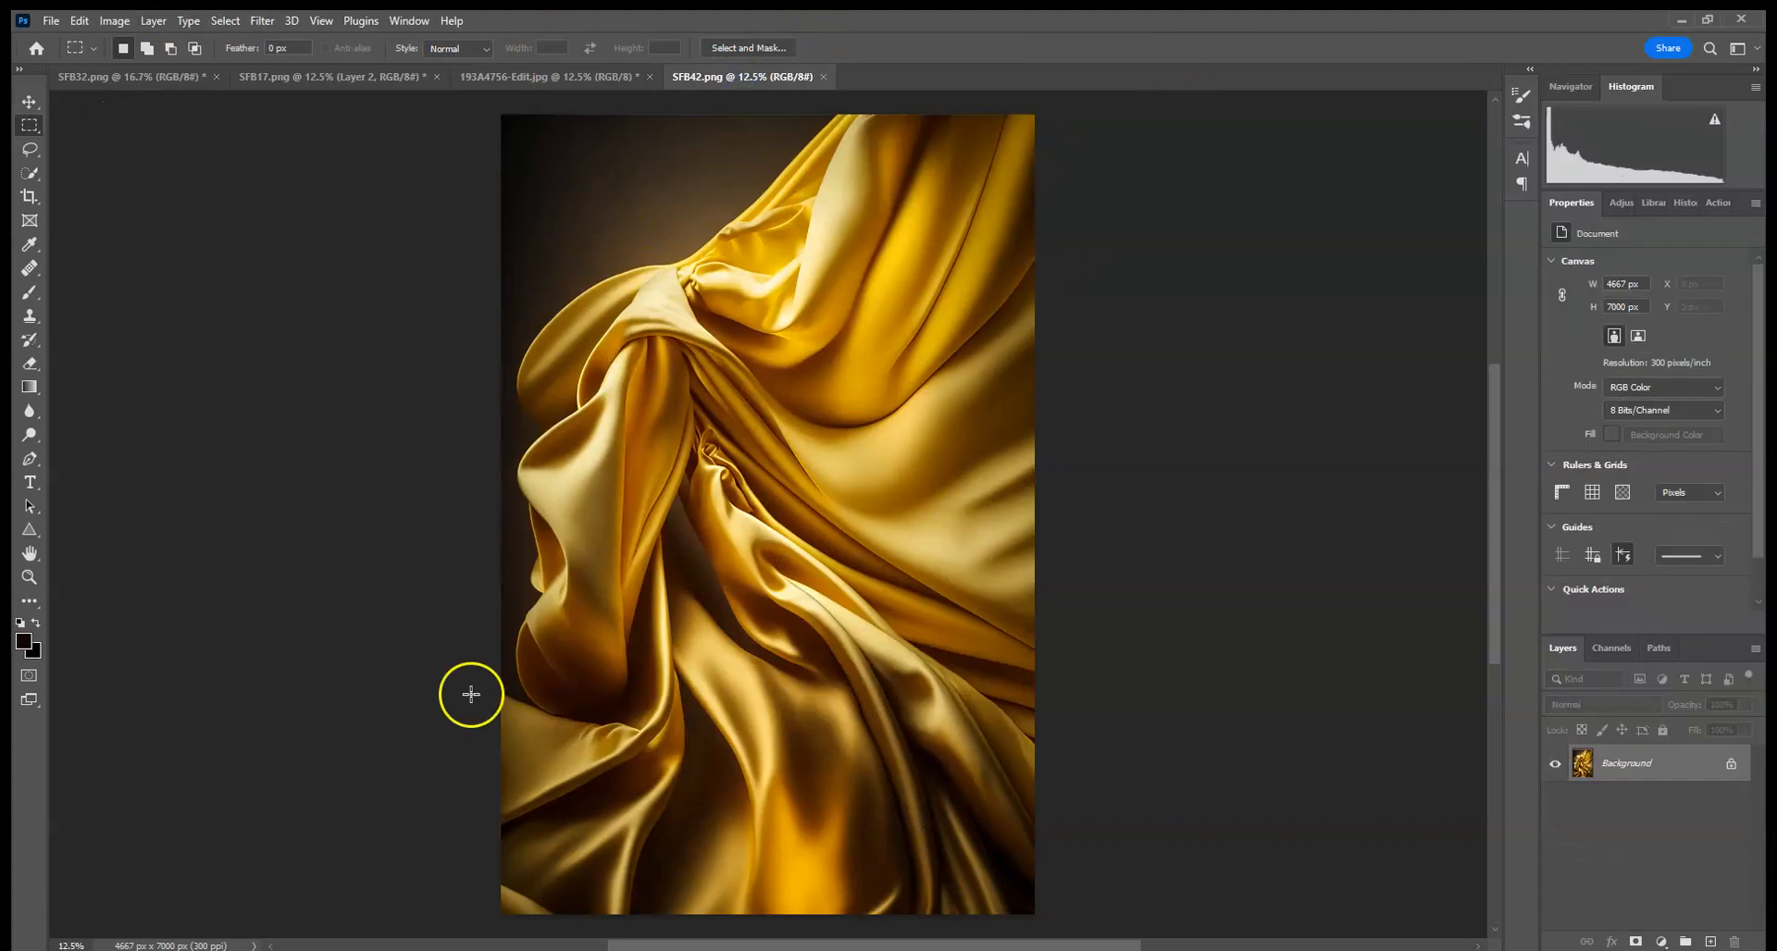
left_click(262, 20)
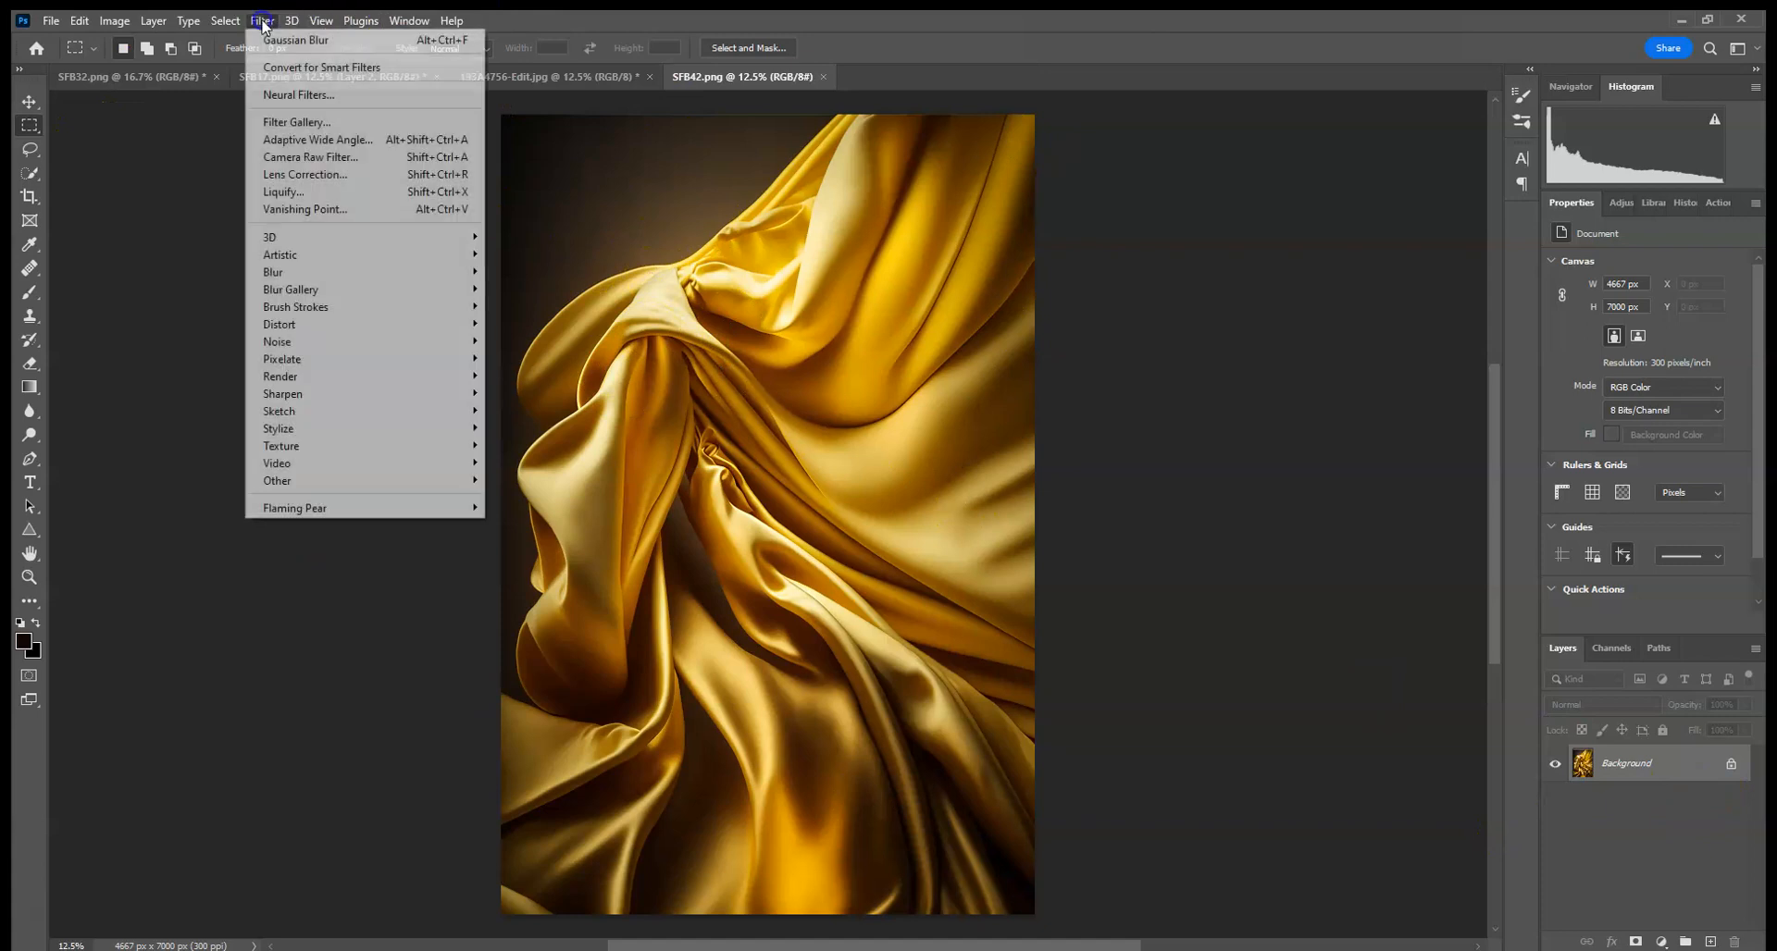
left_click(323, 194)
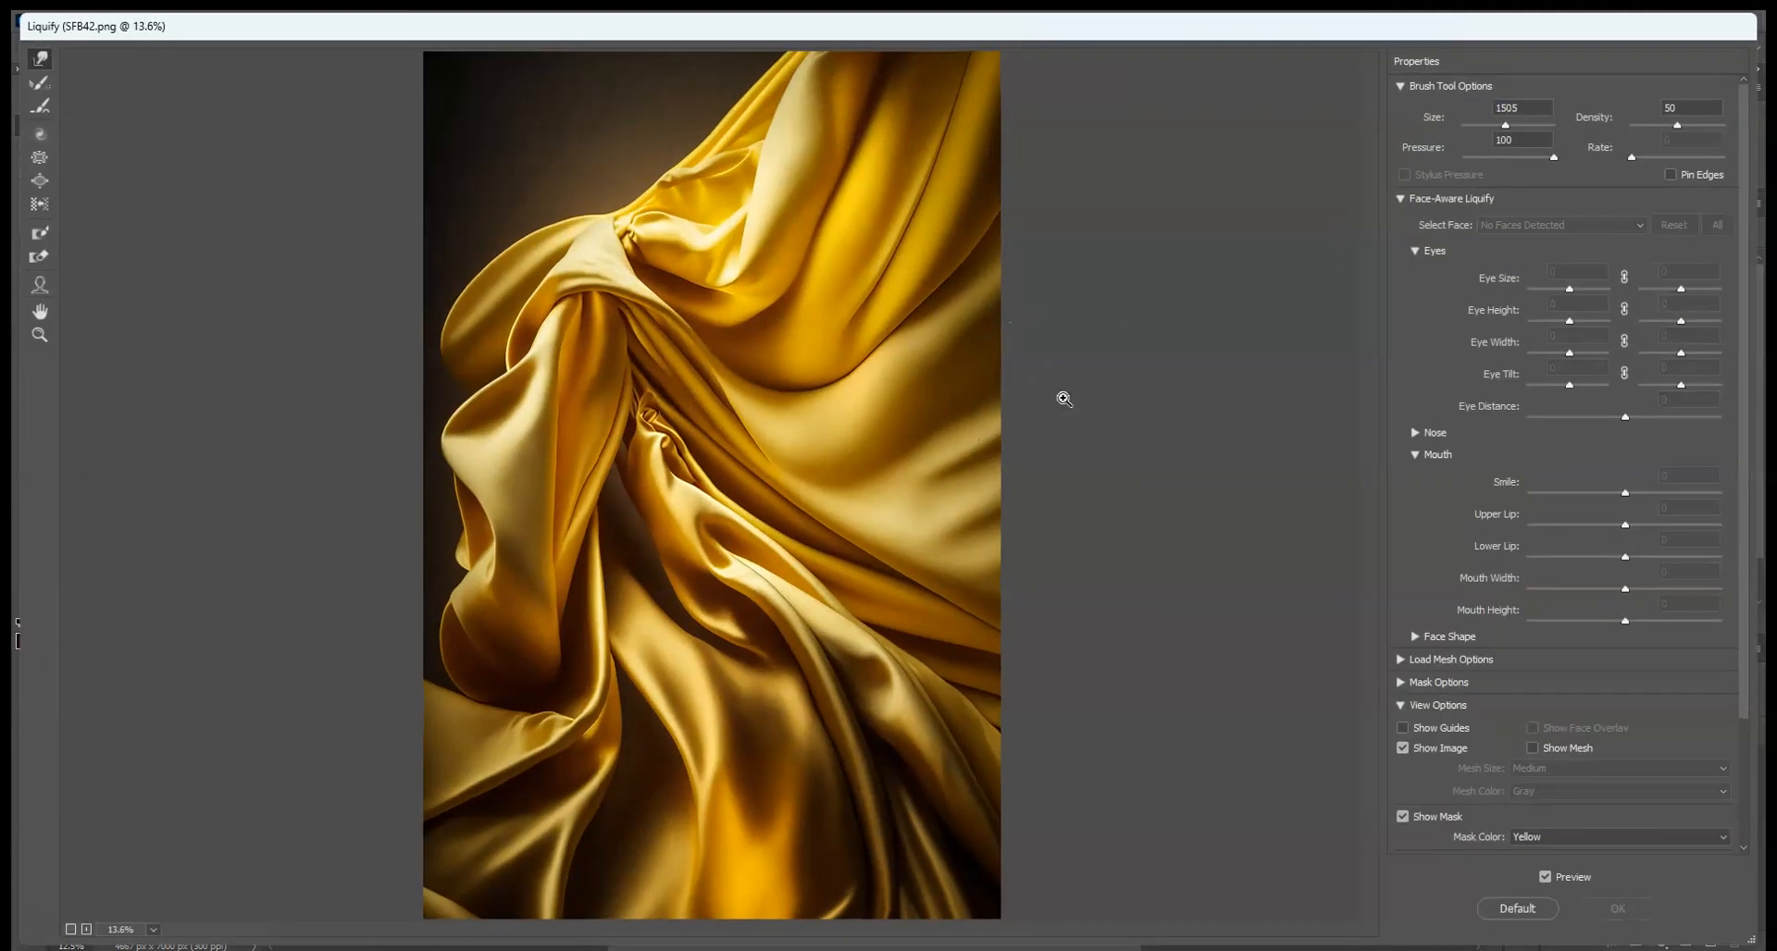
key("ctrl+minus")
key("ctrl+minus")
key("ctrl+minus")
key("ctrl+minus")
key("ctrl+minus")
key("ctrl+minus")
key("ctrl+plus")
key("ctrl+plus")
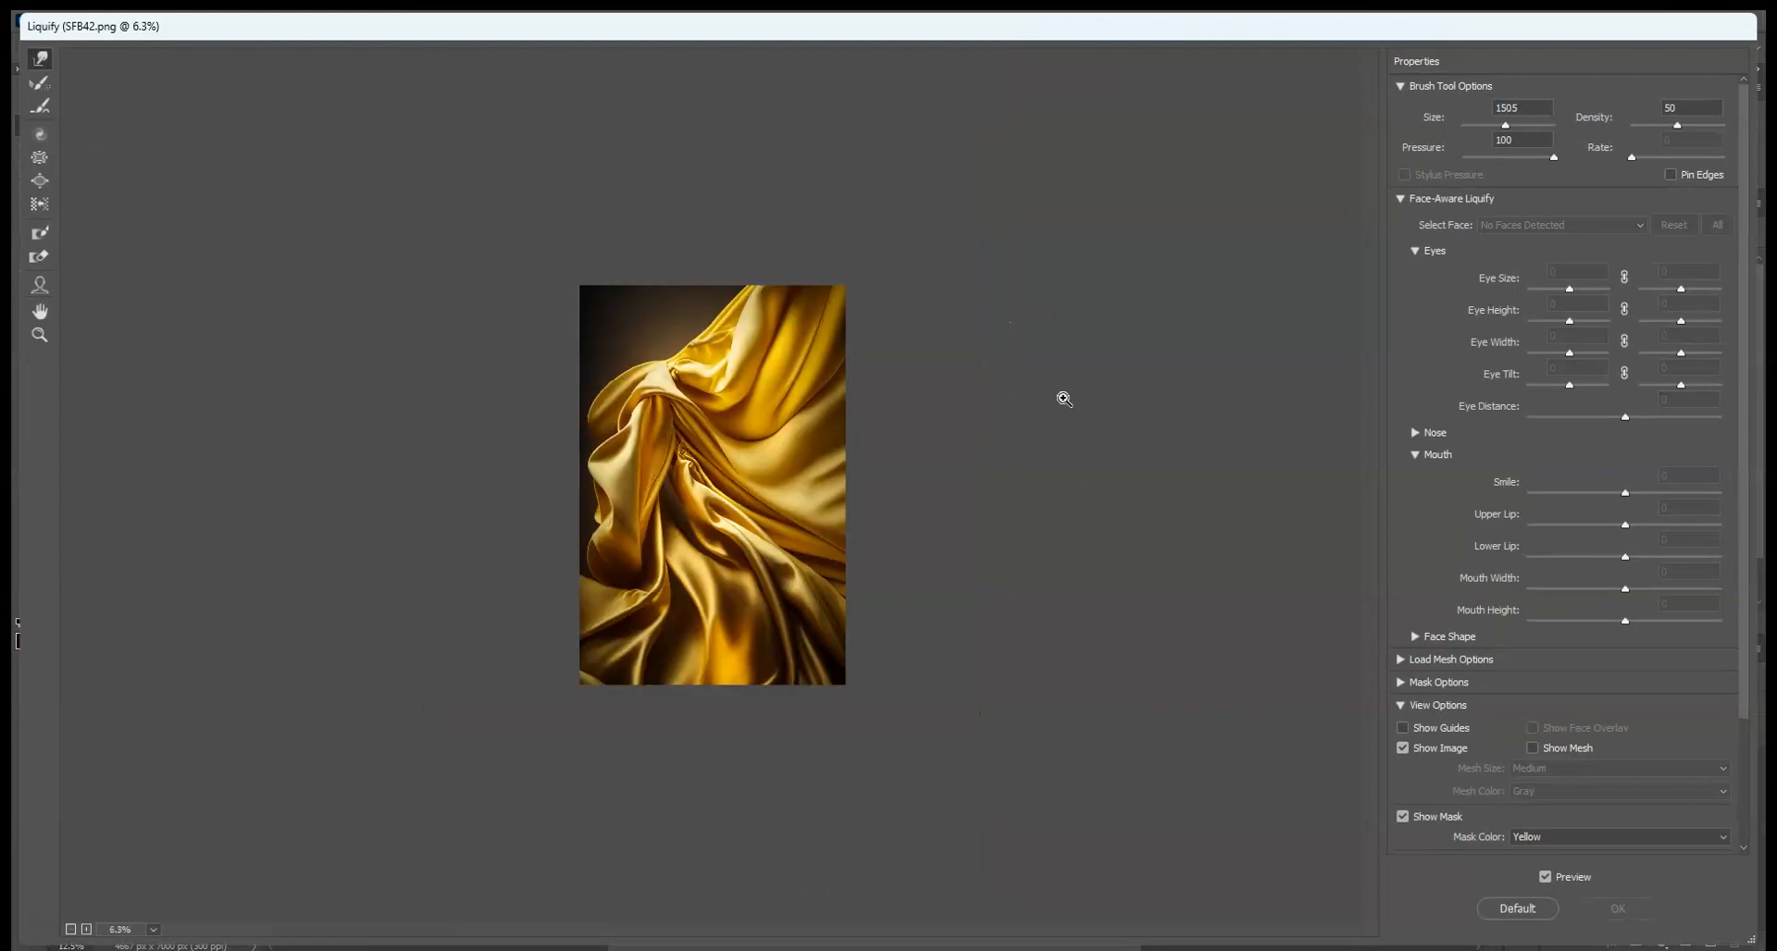
left_click_drag(1515, 123, 1529, 126)
left_click_drag(655, 369, 639, 346)
left_click_drag(790, 323, 783, 302)
mouse_move(607, 490)
left_mouse_down()
mouse_move(586, 488)
mouse_move(594, 502)
left_mouse_up()
mouse_move(853, 357)
left_mouse_down()
mouse_move(758, 344)
mouse_move(737, 296)
mouse_move(671, 352)
mouse_move(621, 349)
mouse_move(567, 502)
mouse_move(568, 554)
mouse_move(746, 398)
mouse_move(691, 306)
mouse_move(568, 322)
mouse_move(592, 282)
mouse_move(690, 308)
mouse_move(744, 370)
mouse_move(830, 362)
mouse_move(623, 241)
left_mouse_up()
mouse_move(595, 250)
left_mouse_down()
mouse_move(604, 516)
mouse_move(568, 596)
left_mouse_up()
left_click(1620, 910)
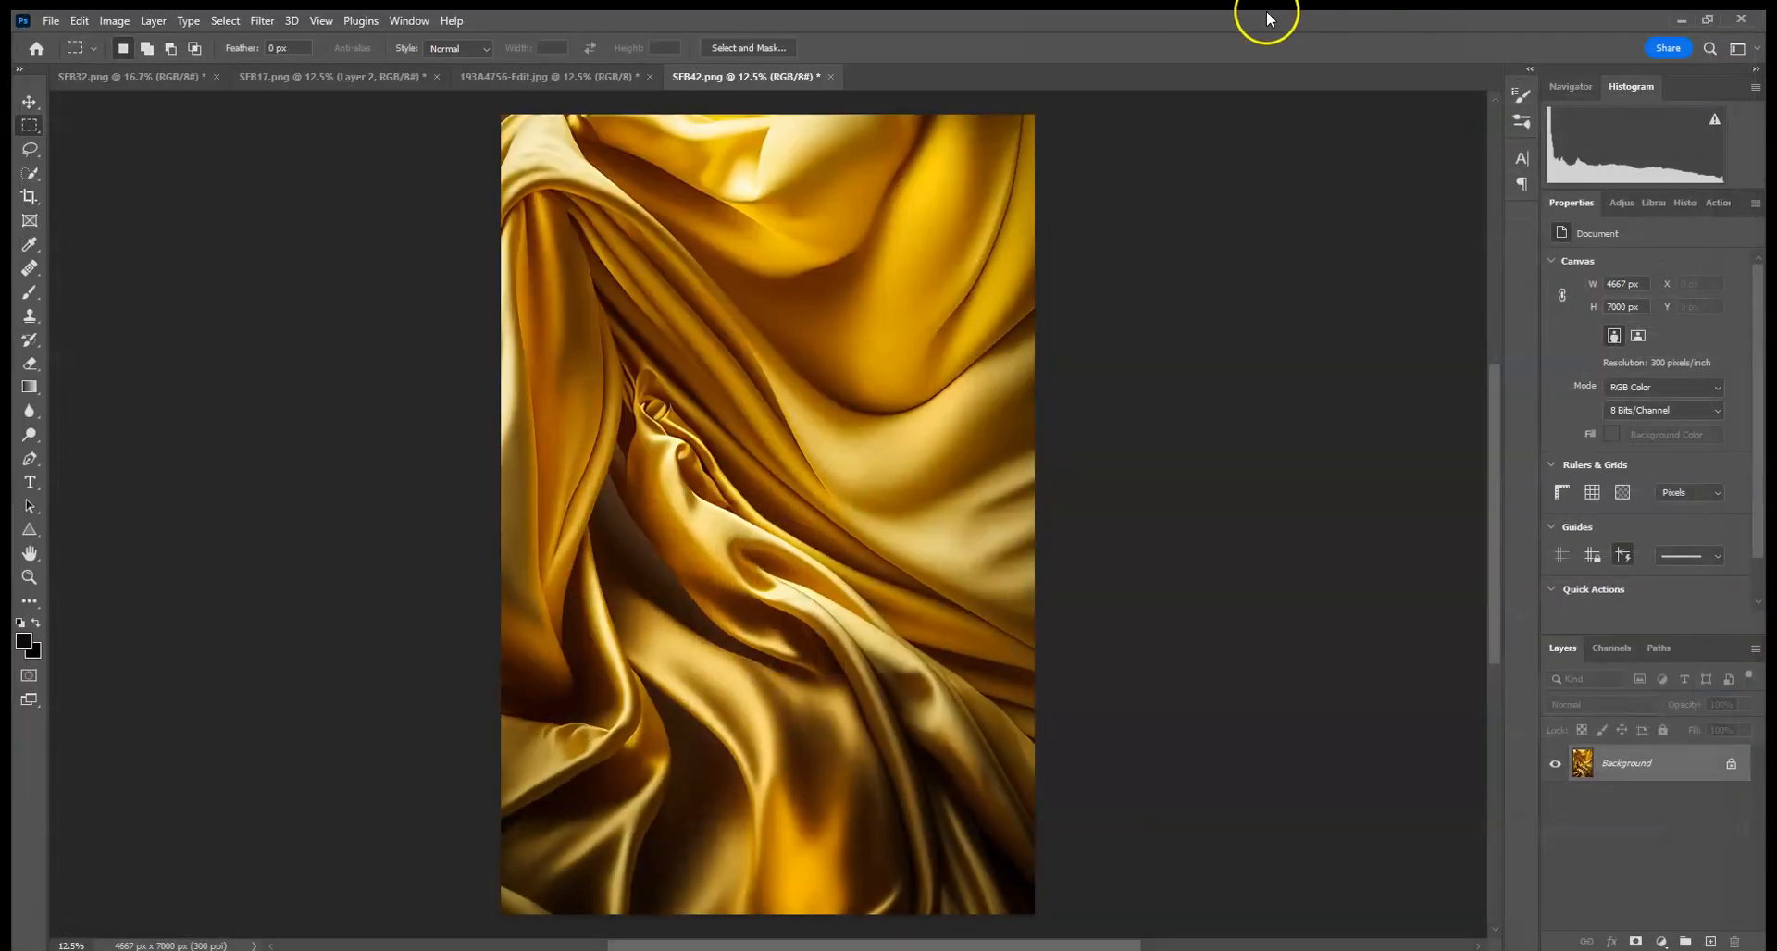
- Open the SFB56 silk backdrop from the Silk Backdrops folder
left_click(52, 26)
left_click(56, 59)
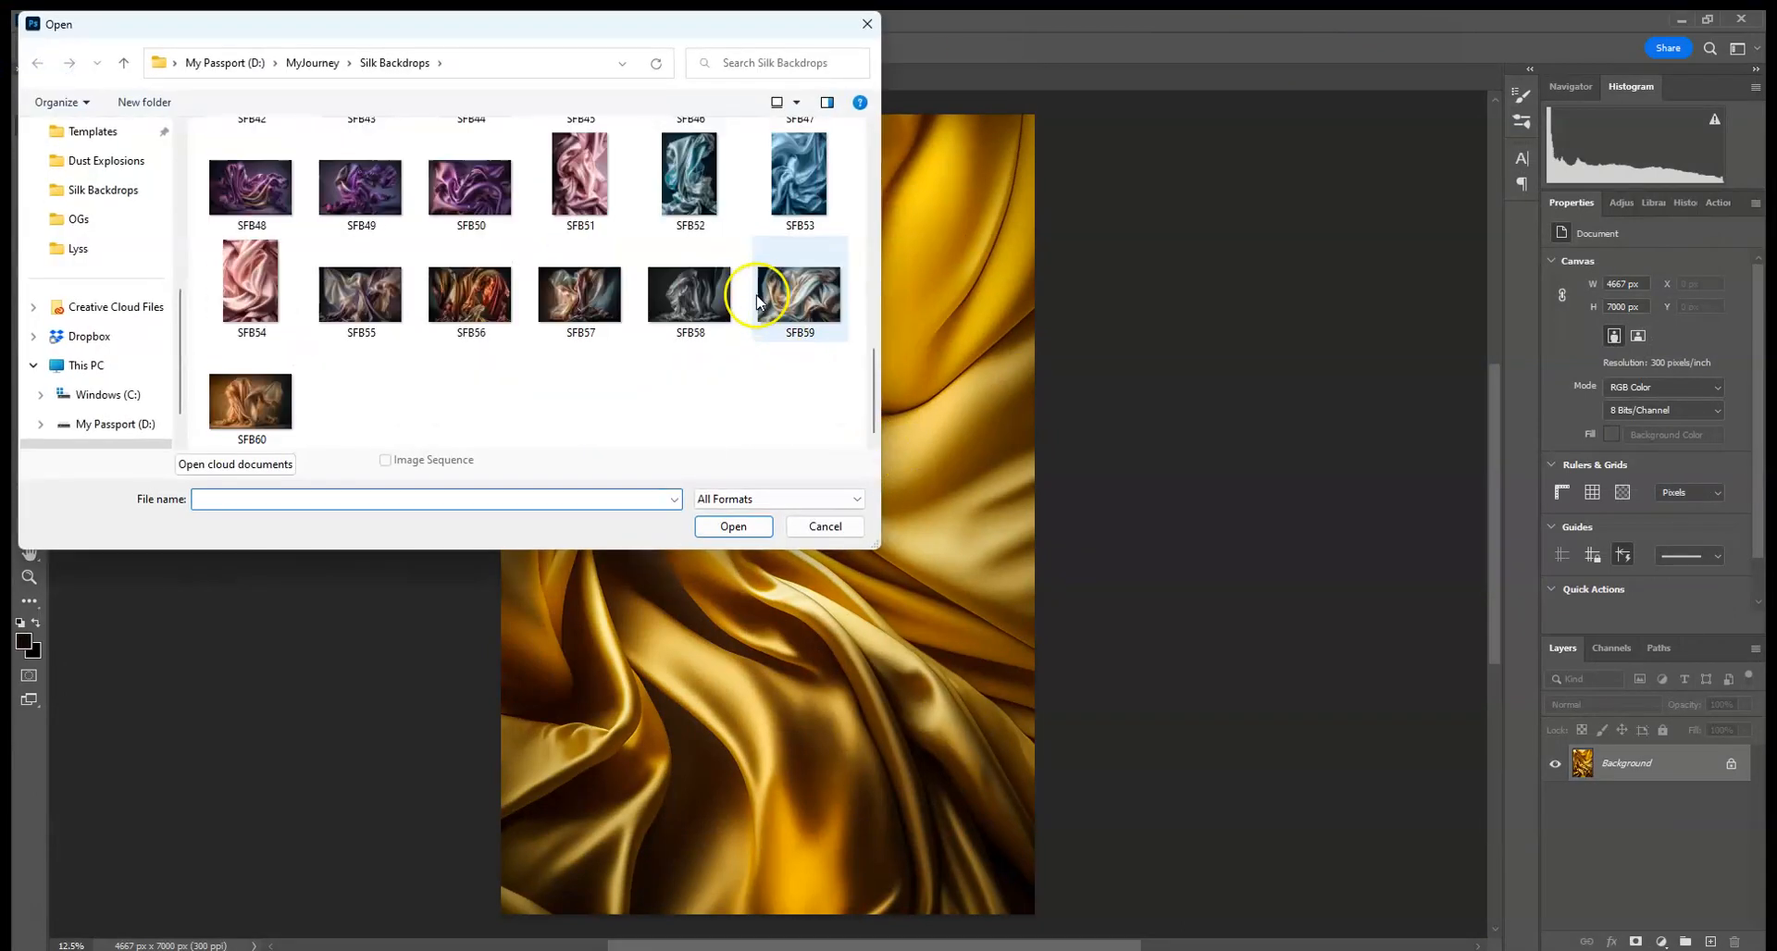
double_click(466, 301)
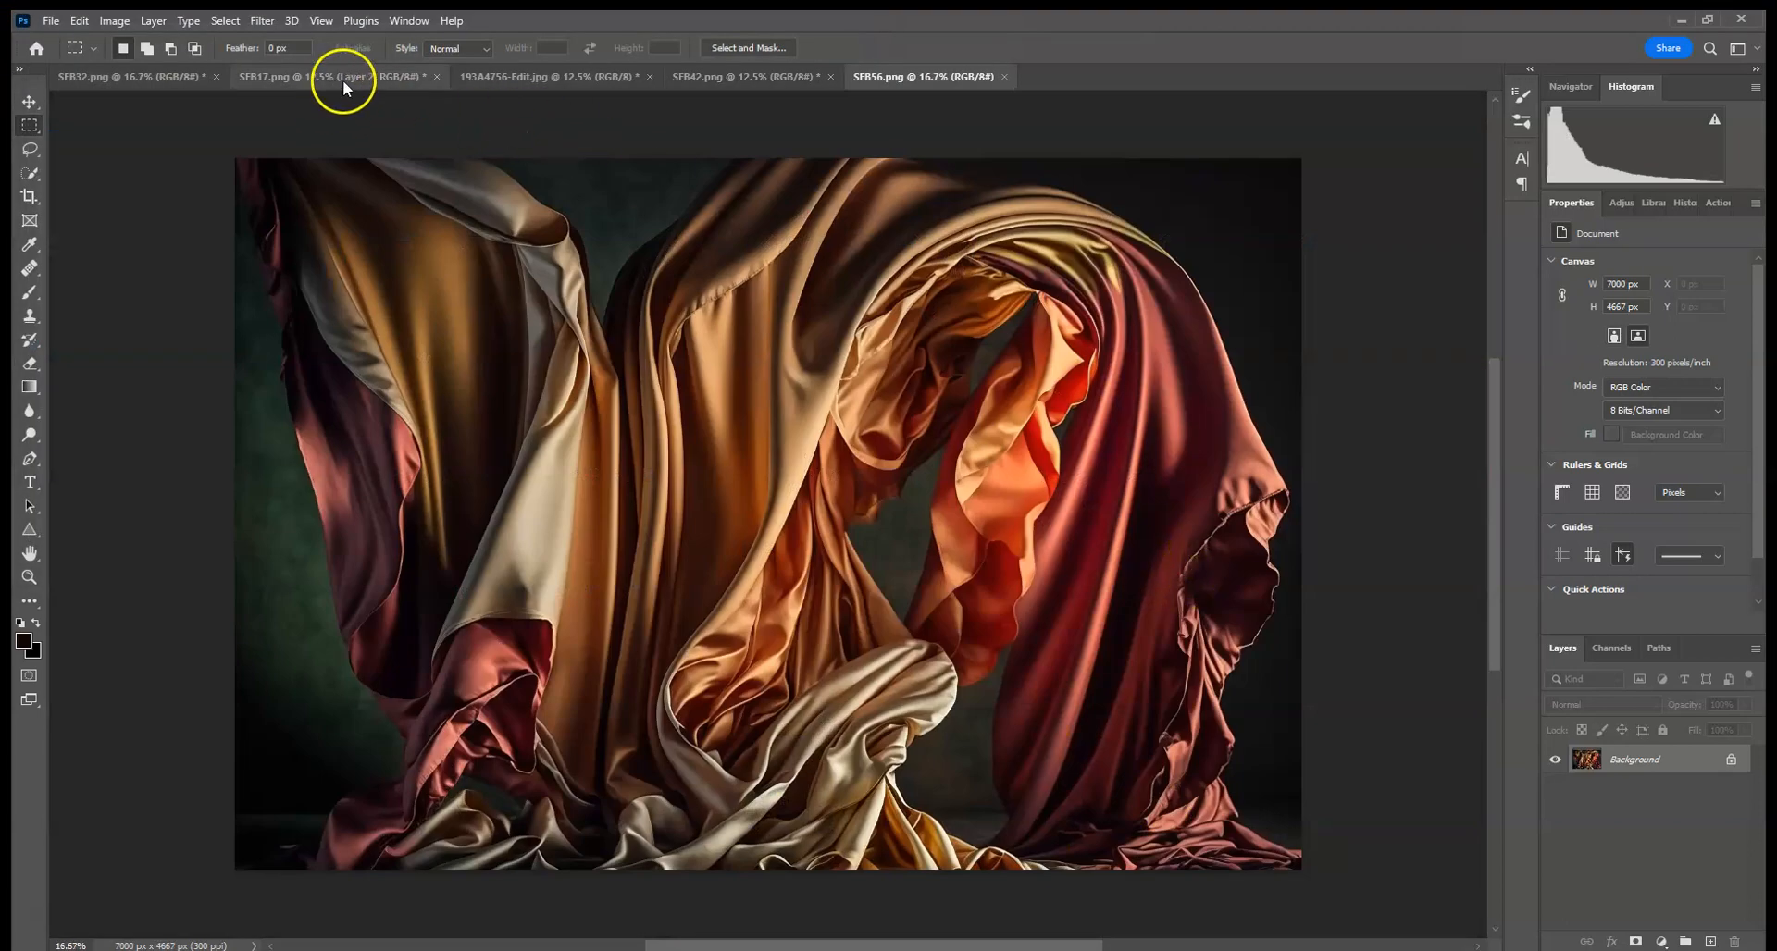
- Open the 193A0087 copy.psd maternity photo
left_click(53, 22)
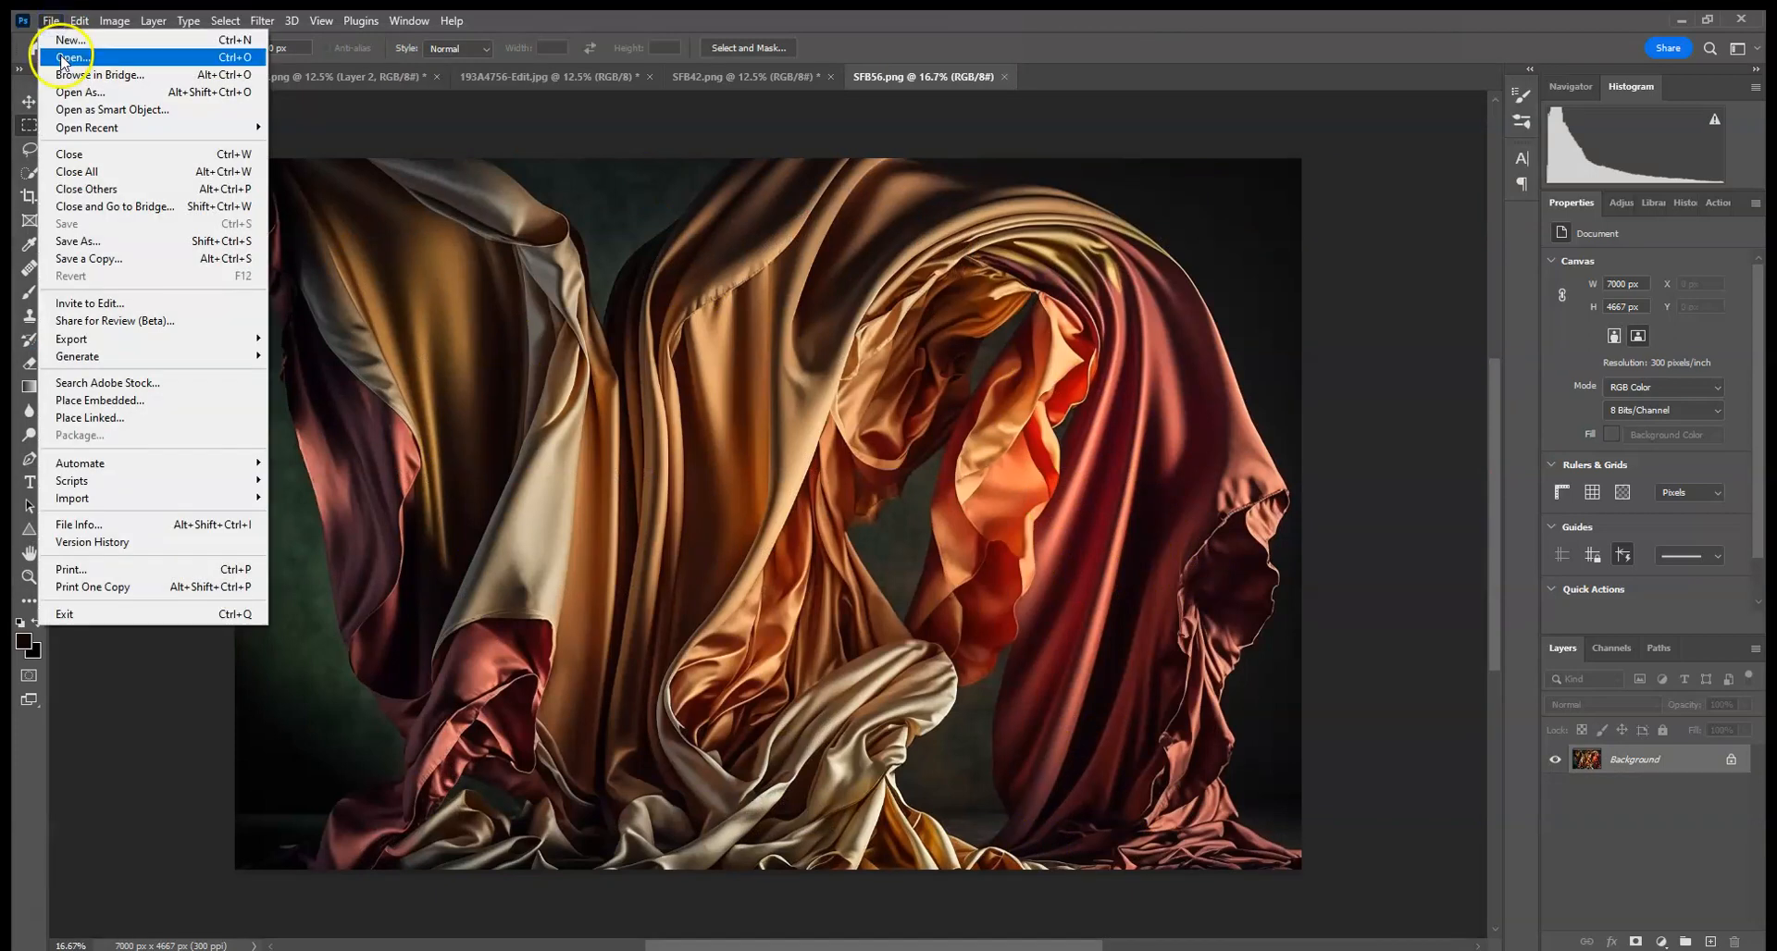
left_click(63, 59)
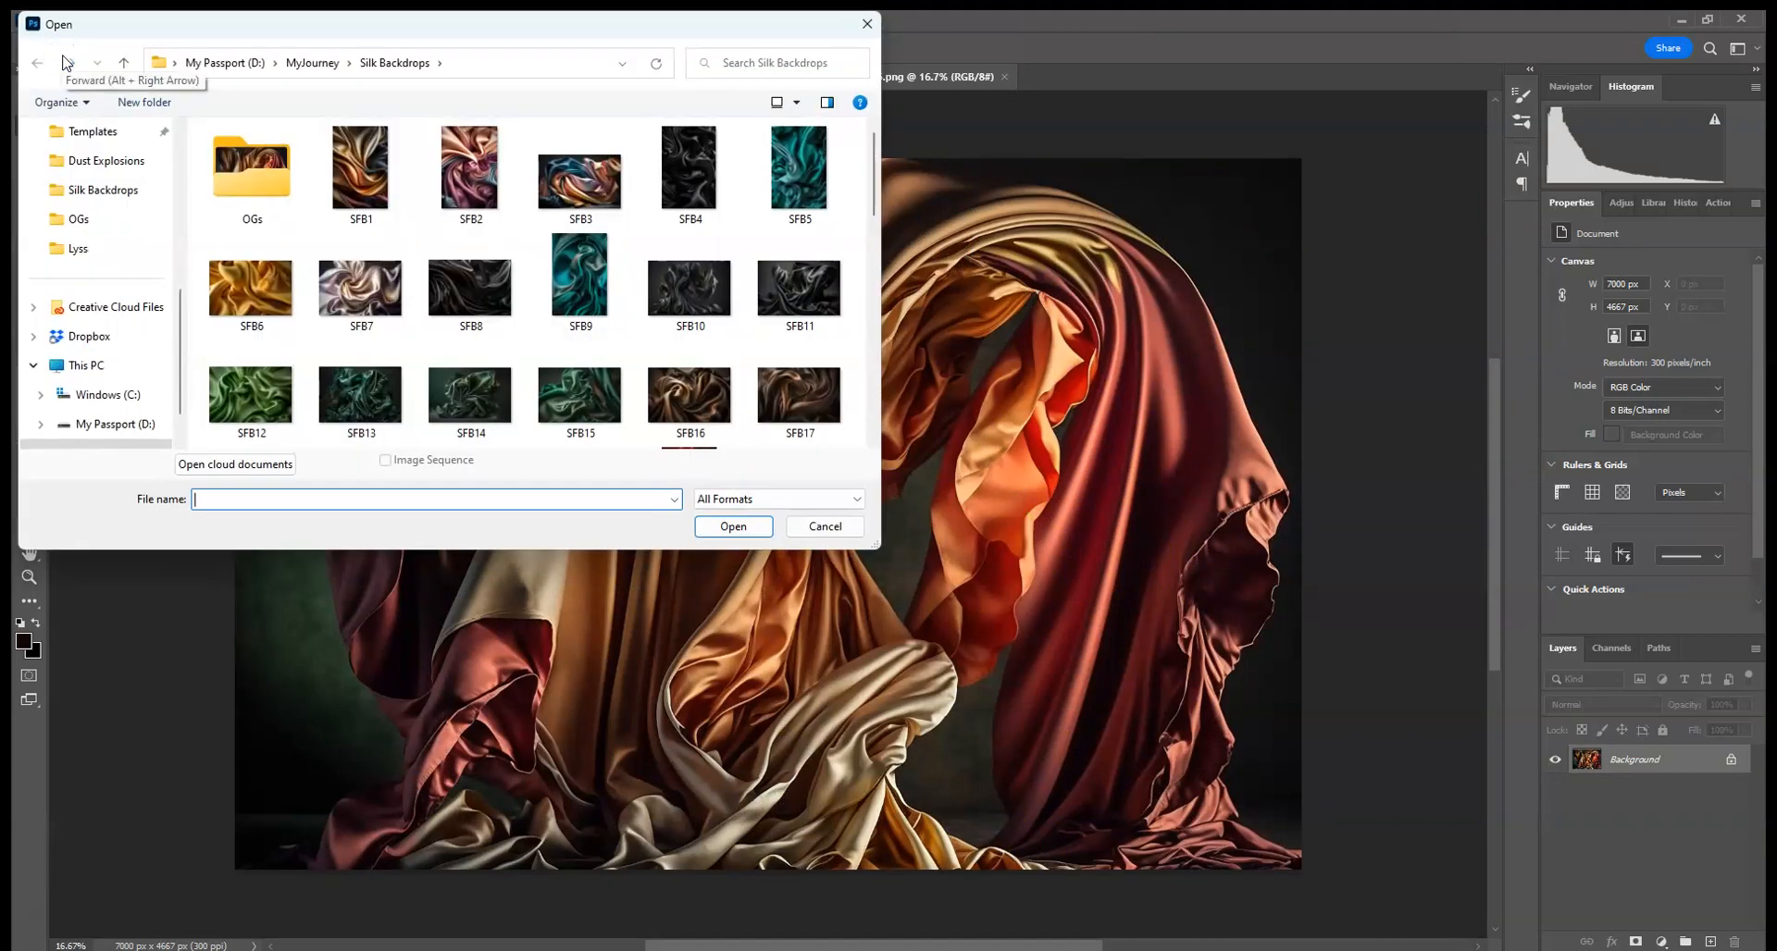
left_click(823, 527)
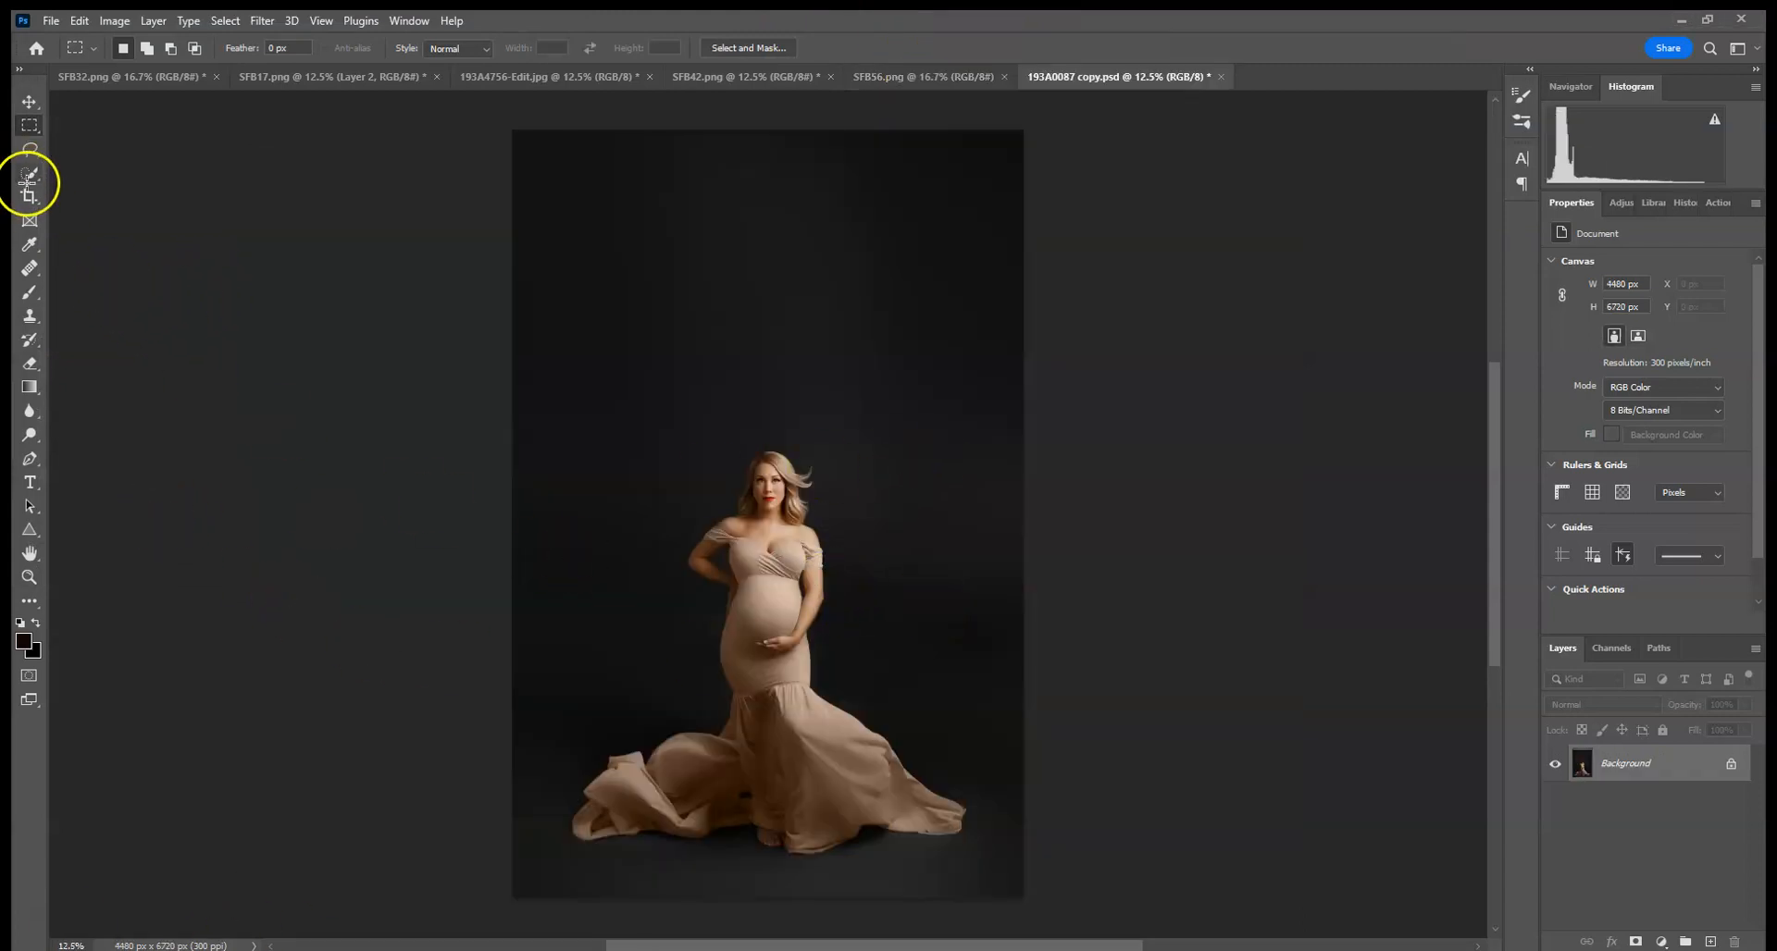
- Select the woman with the Quick Selection tool, subtracting stray background around her arm and hair
left_click(30, 175)
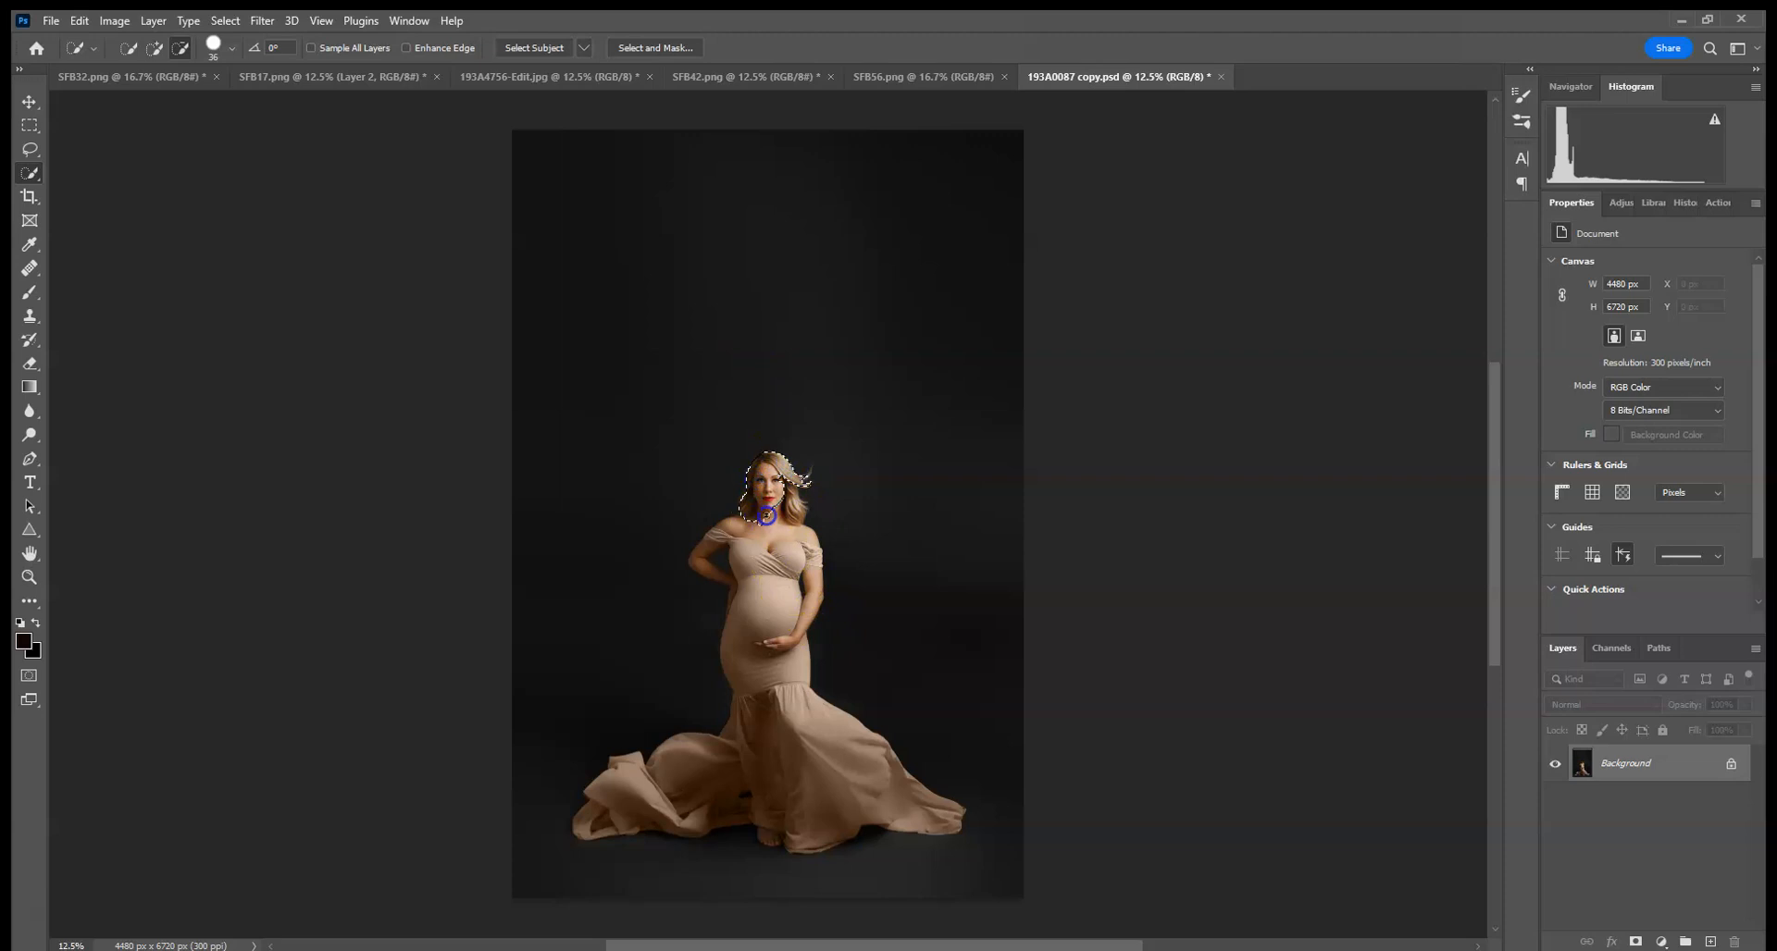
left_click_drag(772, 631, 766, 553)
mouse_move(795, 630)
left_mouse_down()
mouse_move(785, 742)
mouse_move(733, 781)
mouse_move(591, 824)
left_mouse_up()
key("ctrl+plus")
key("ctrl+plus")
key("ctrl+plus")
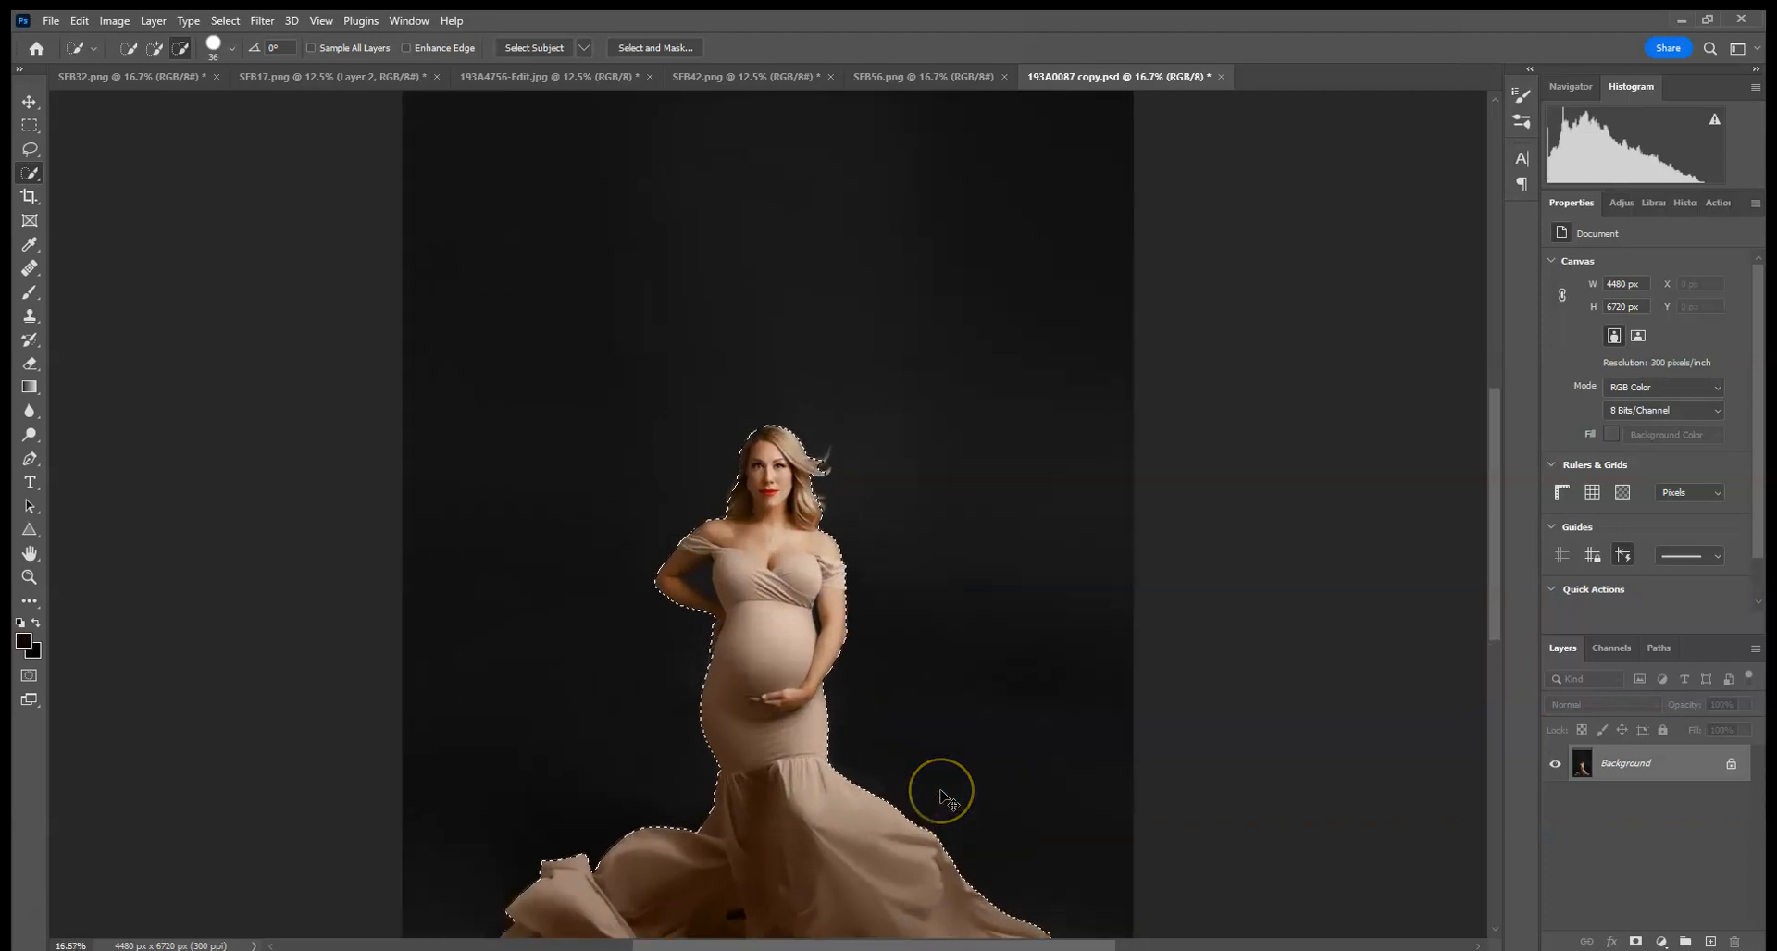
key("ctrl+plus")
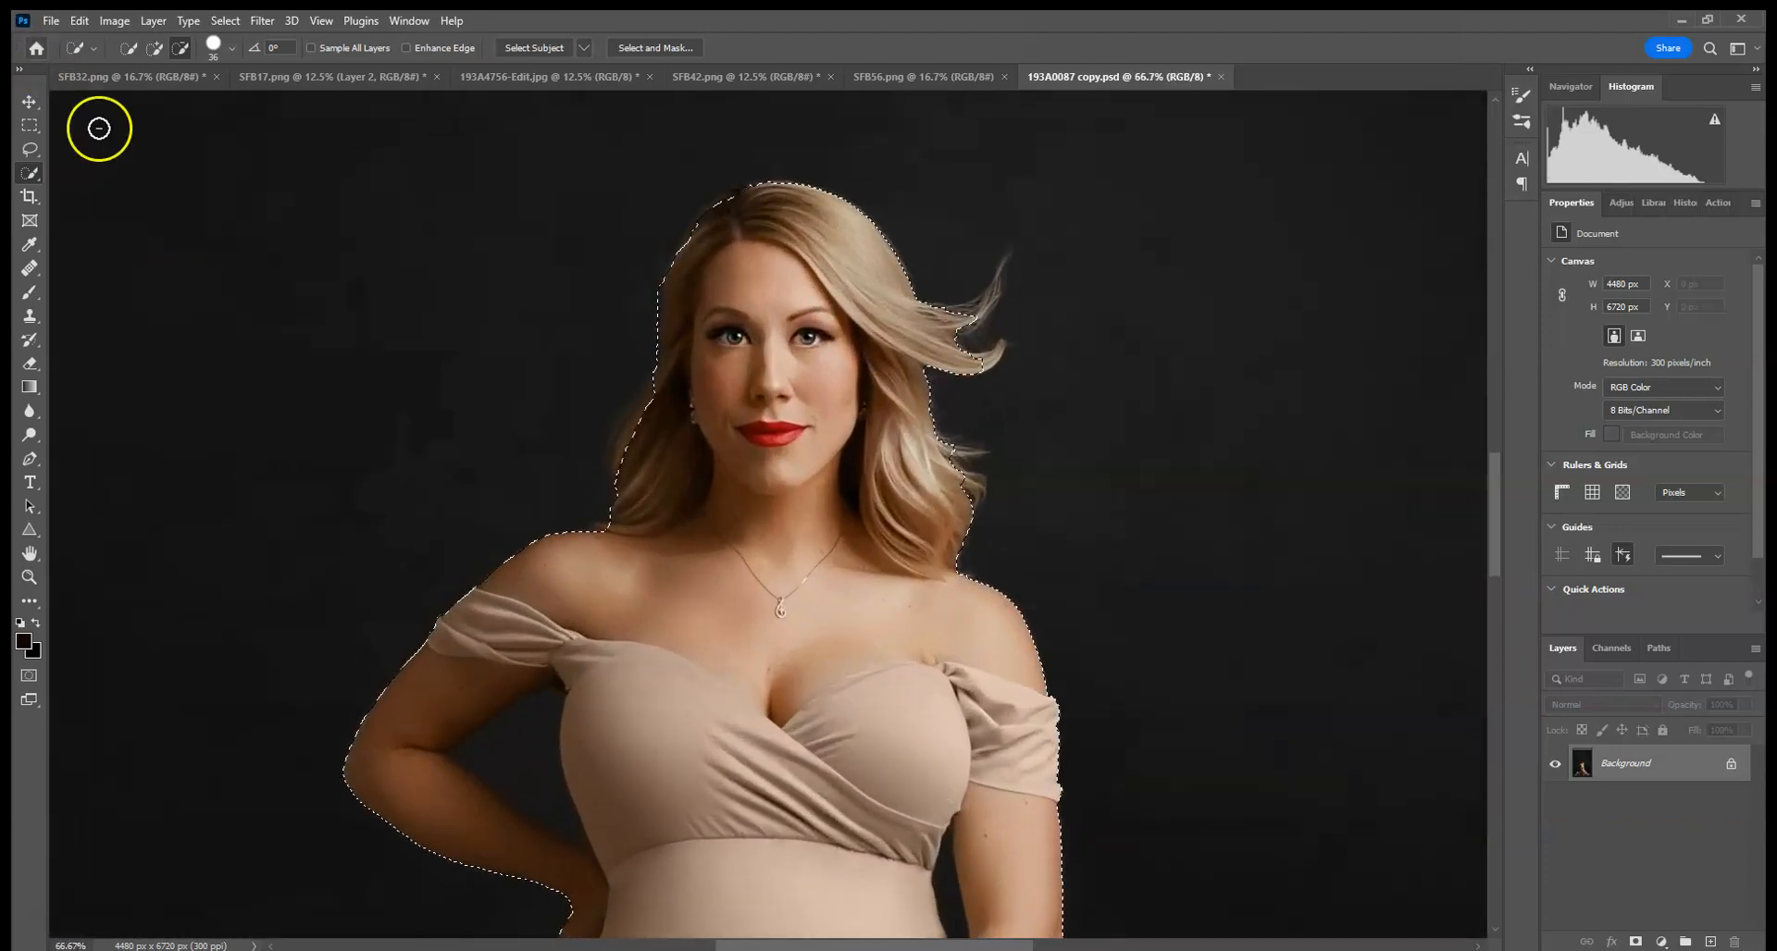
left_click_drag(530, 751, 487, 765)
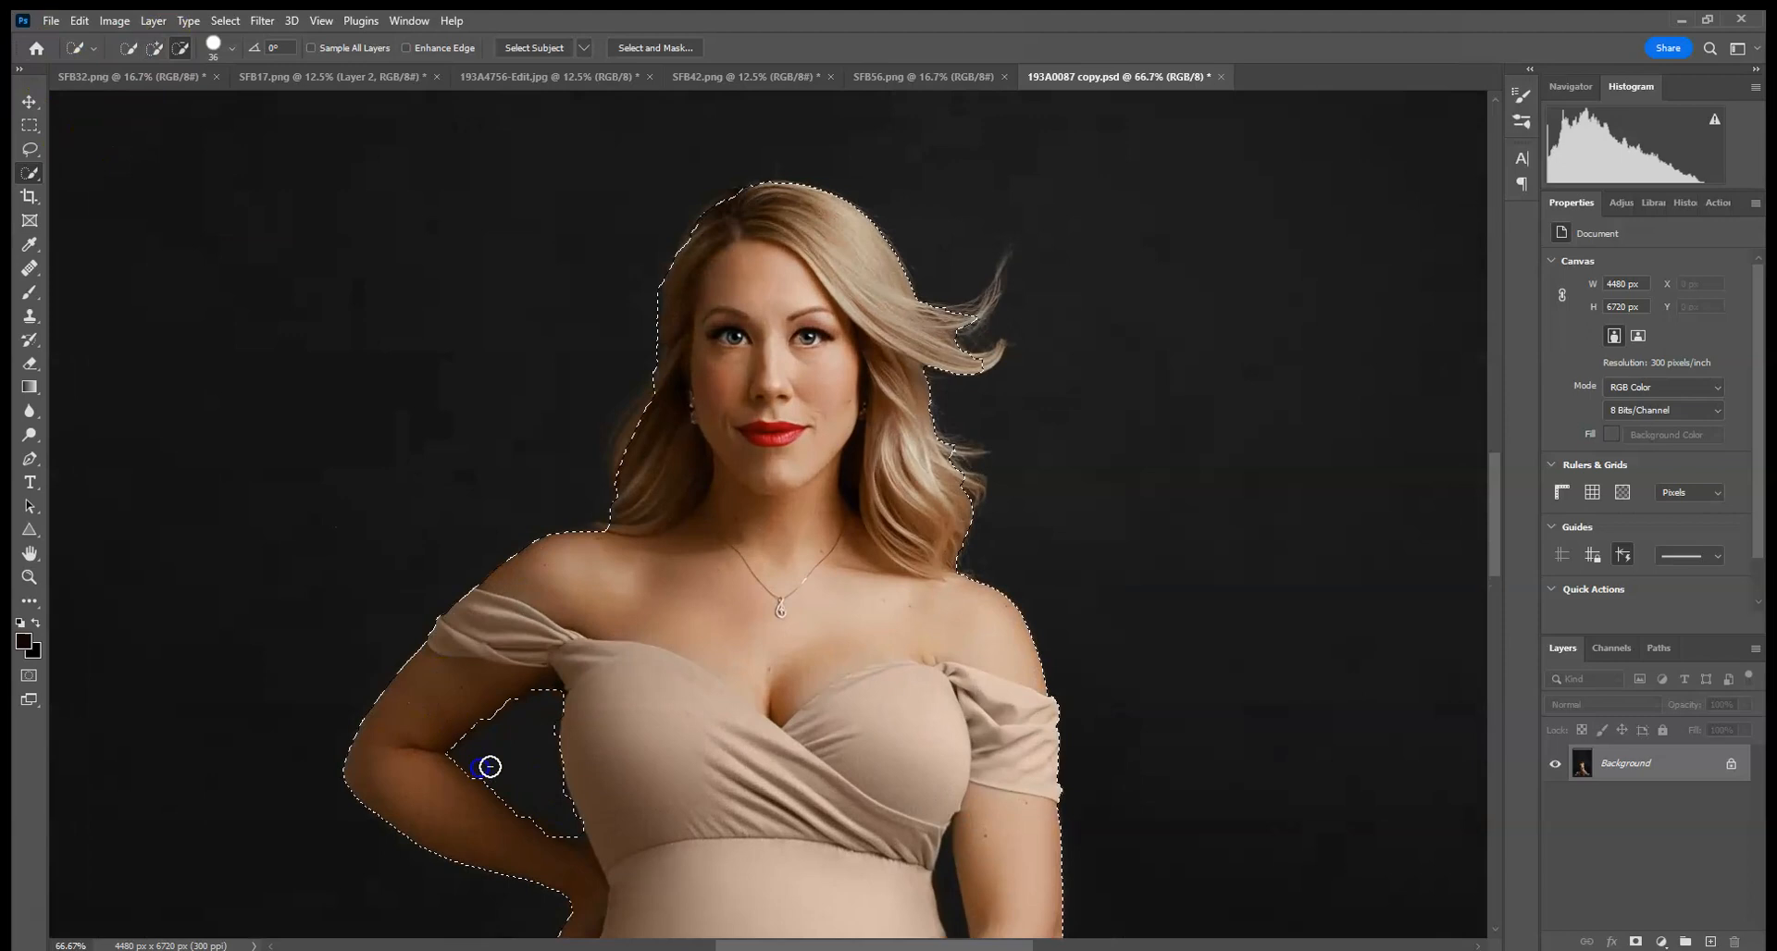
left_click(155, 47)
left_click_drag(694, 444, 629, 457)
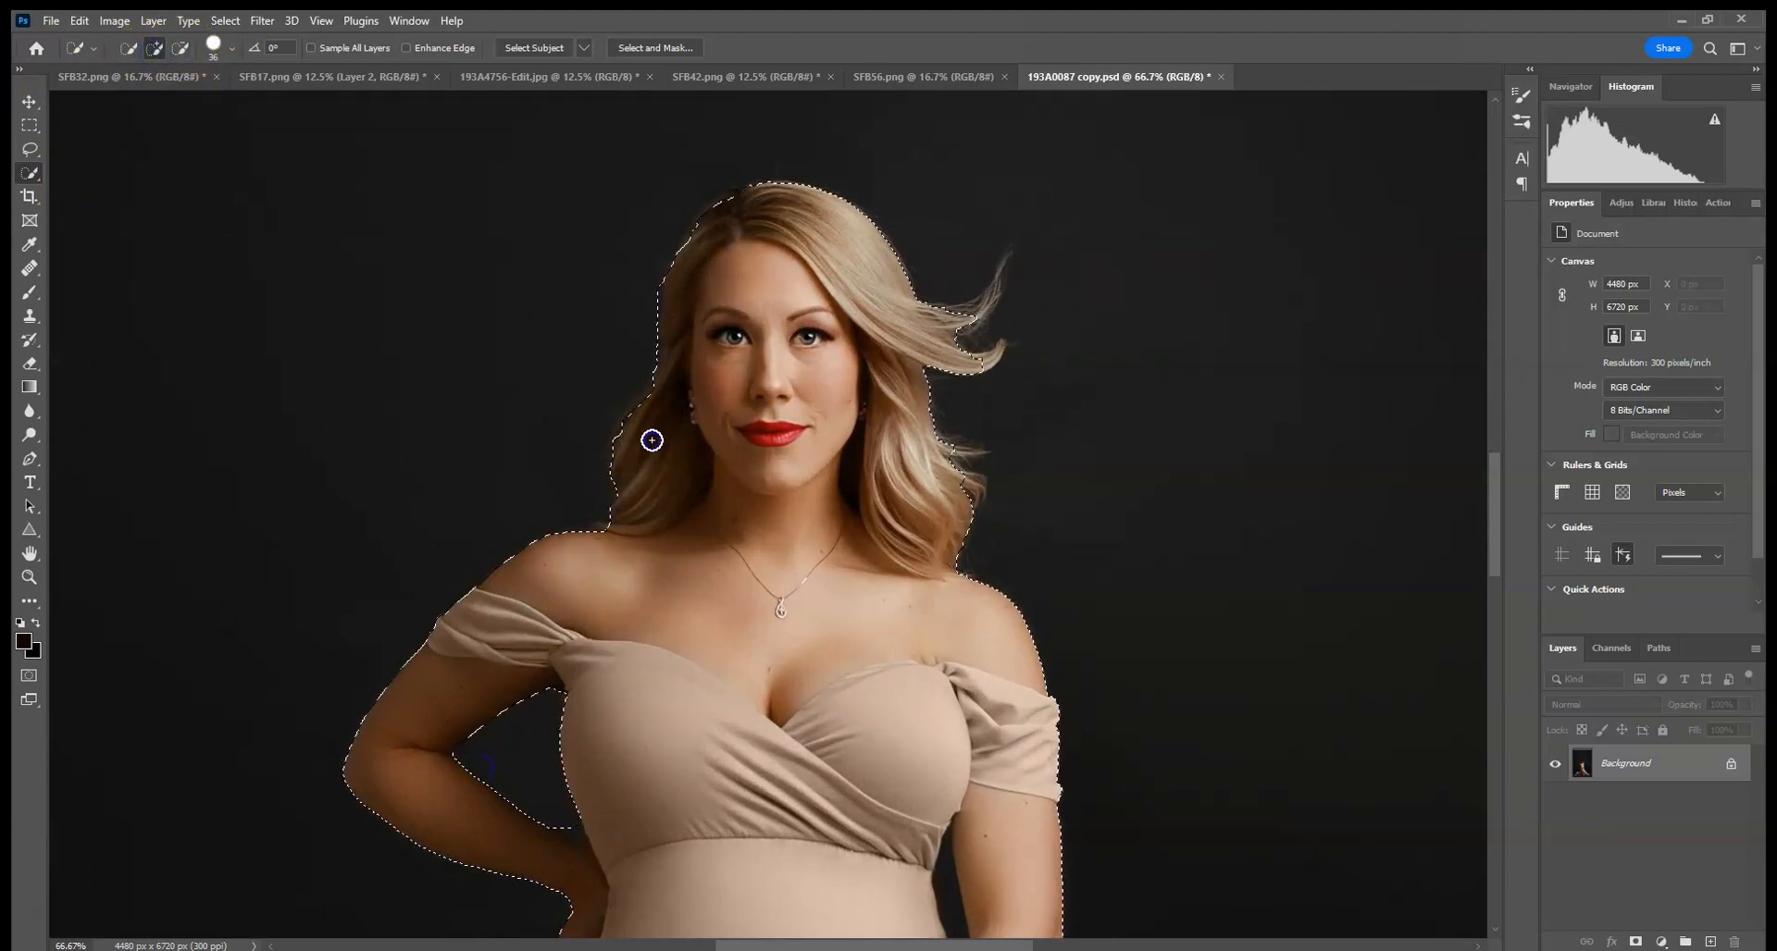
left_click_drag(981, 360, 972, 334)
left_click_drag(1100, 607, 1073, 199)
left_click_drag(1139, 440, 1148, 297)
left_click_drag(1106, 704, 1142, 272)
mouse_move(807, 742)
left_mouse_down()
mouse_move(814, 758)
mouse_move(890, 740)
left_mouse_up()
key("ctrl+0")
key("ctrl+minus")
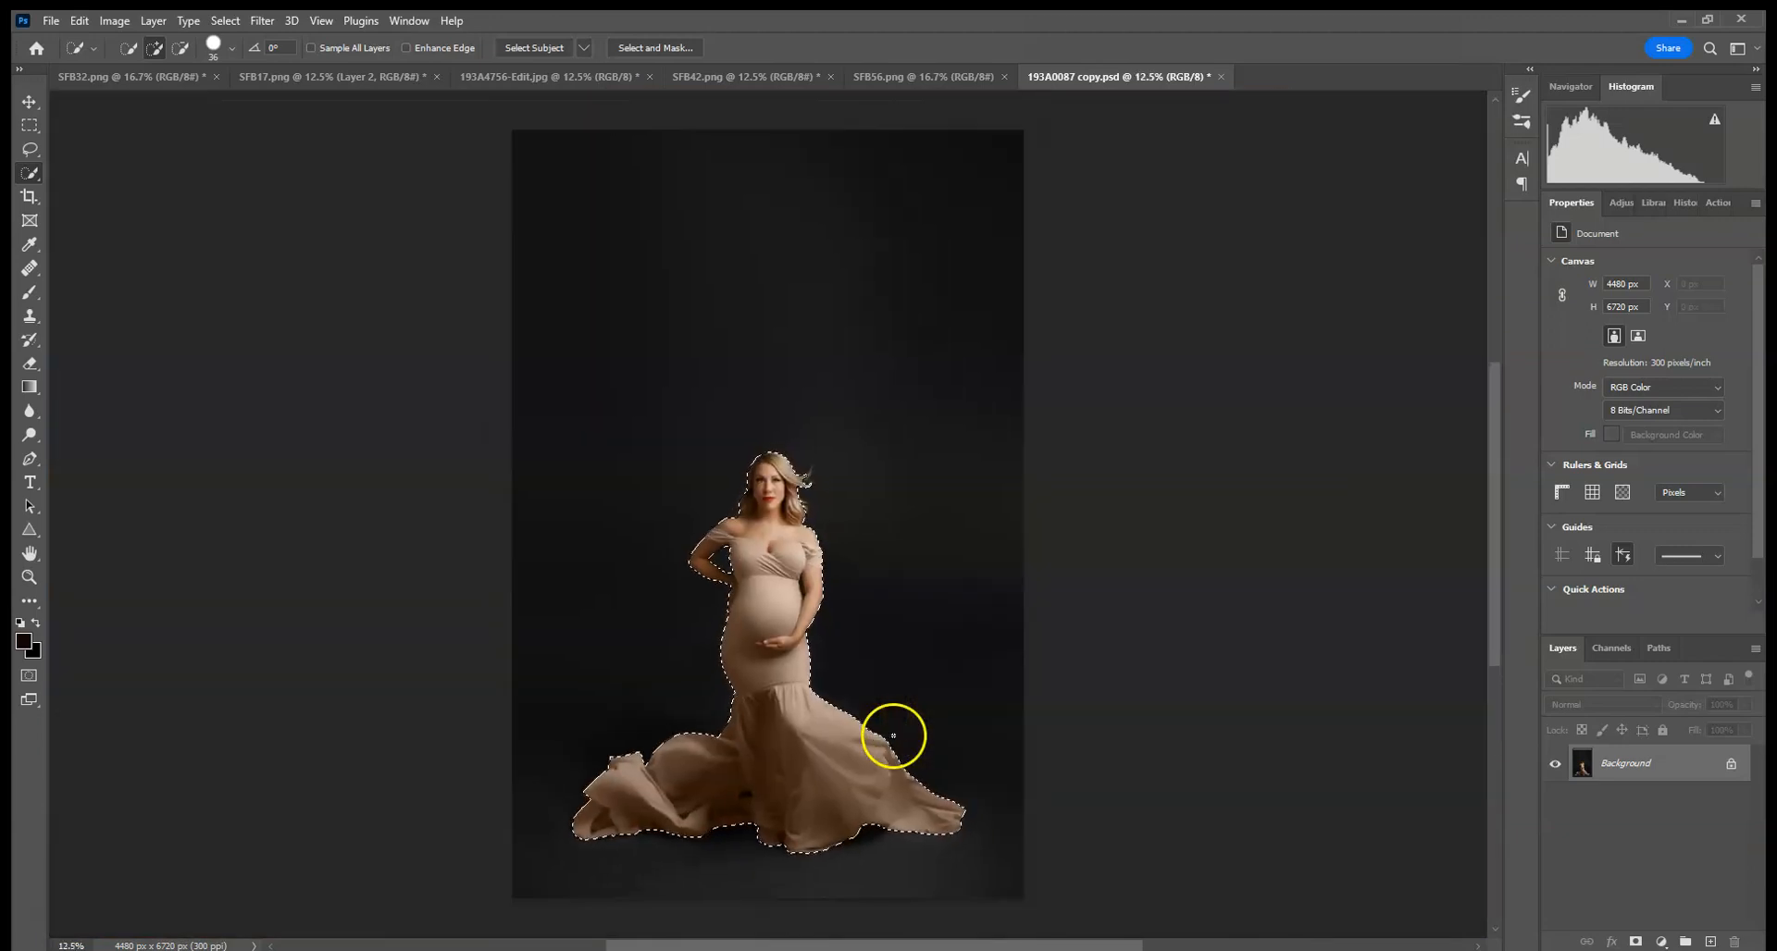
- Copy the selected woman and paste her into the SFB56.png document
left_click(69, 21)
left_click(102, 145)
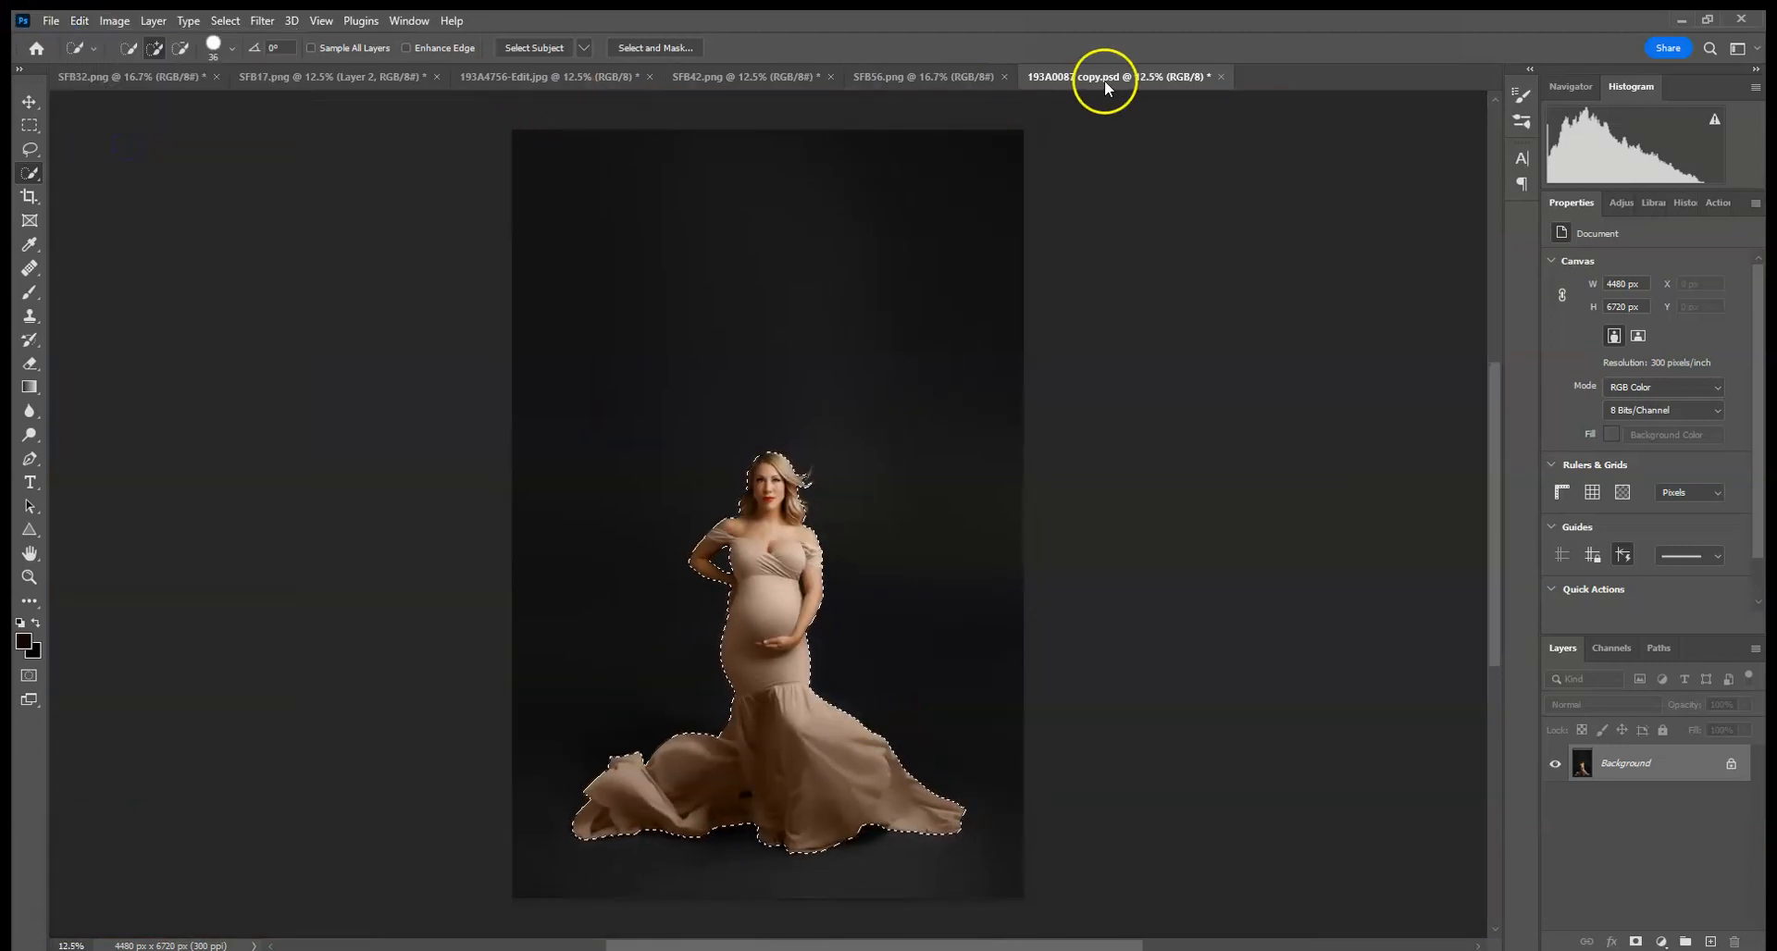
left_click(928, 76)
left_click(76, 20)
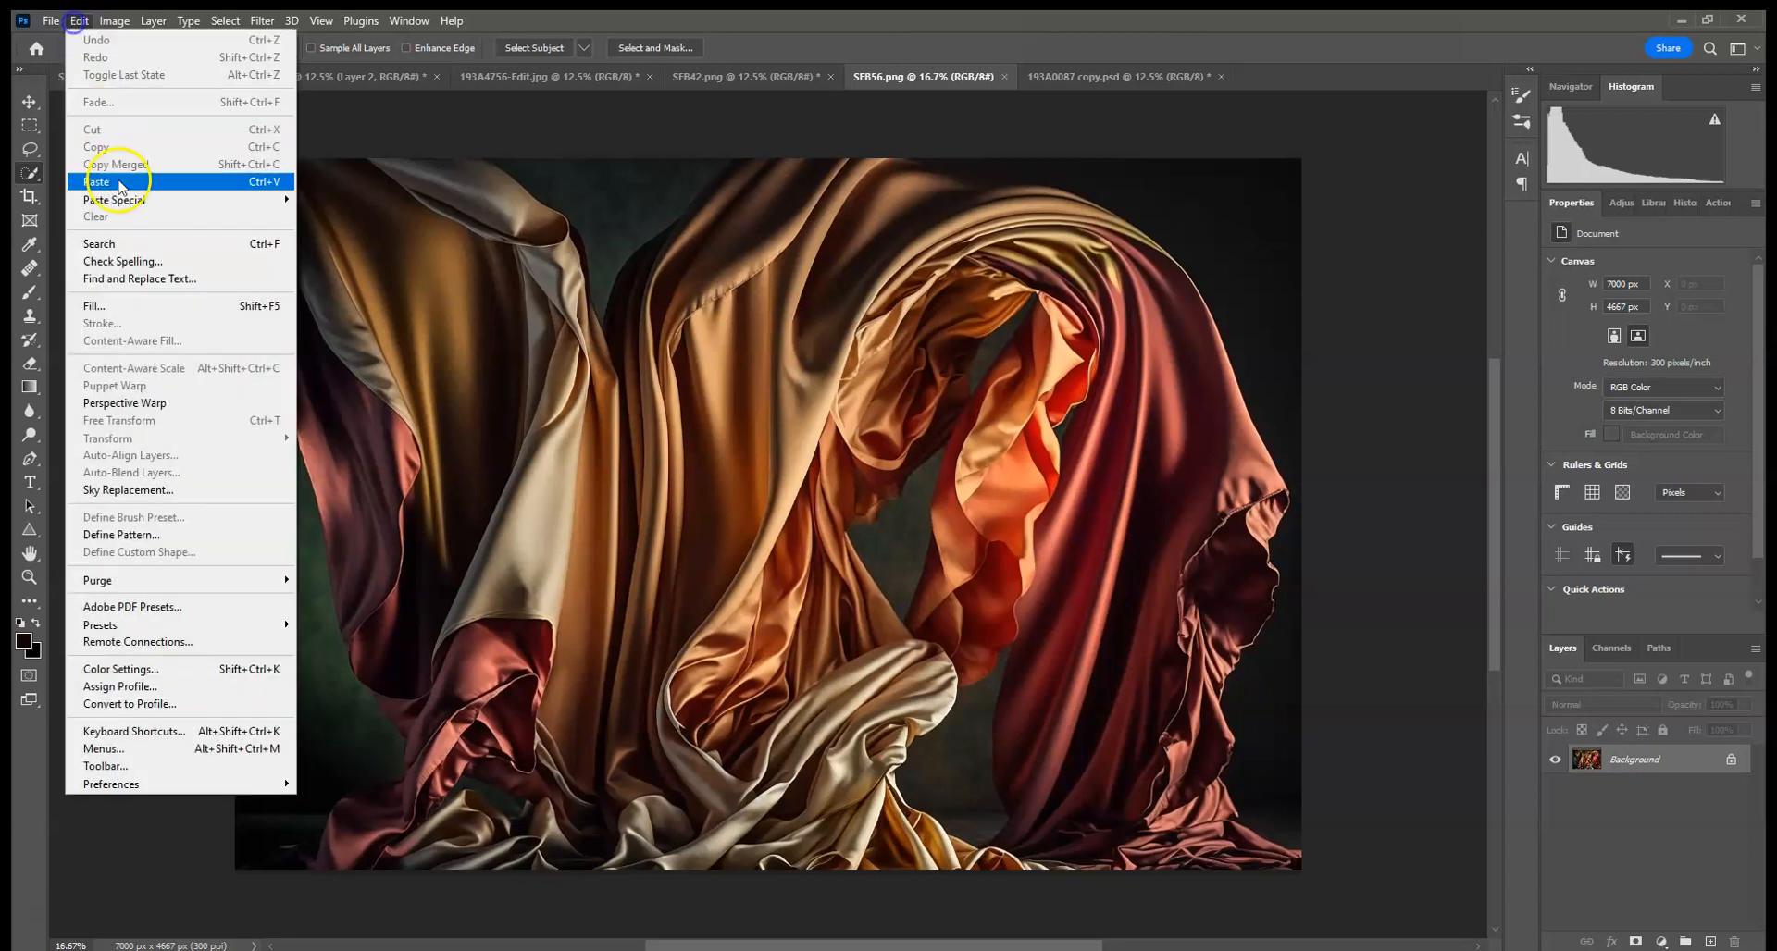
left_click(119, 185)
- Scale the pasted woman up to about 119% and reposition her in front of the silk
key("ctrl+t")
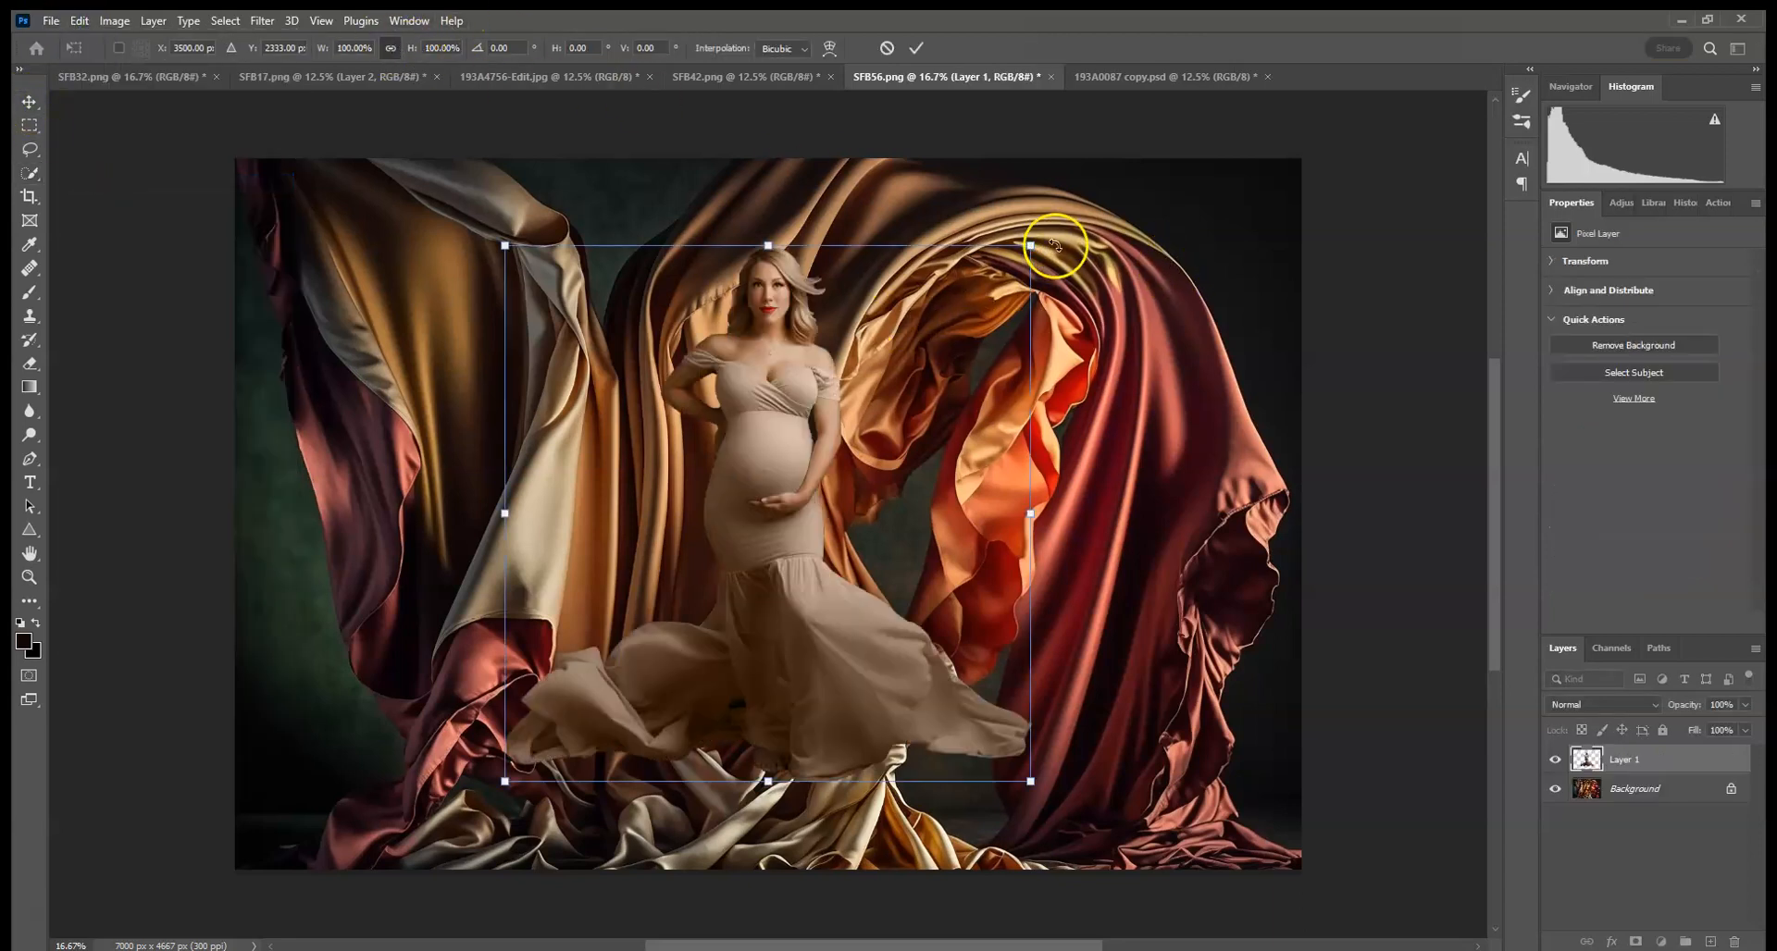
left_click_drag(1033, 247, 1129, 145)
left_click_drag(888, 319, 850, 457)
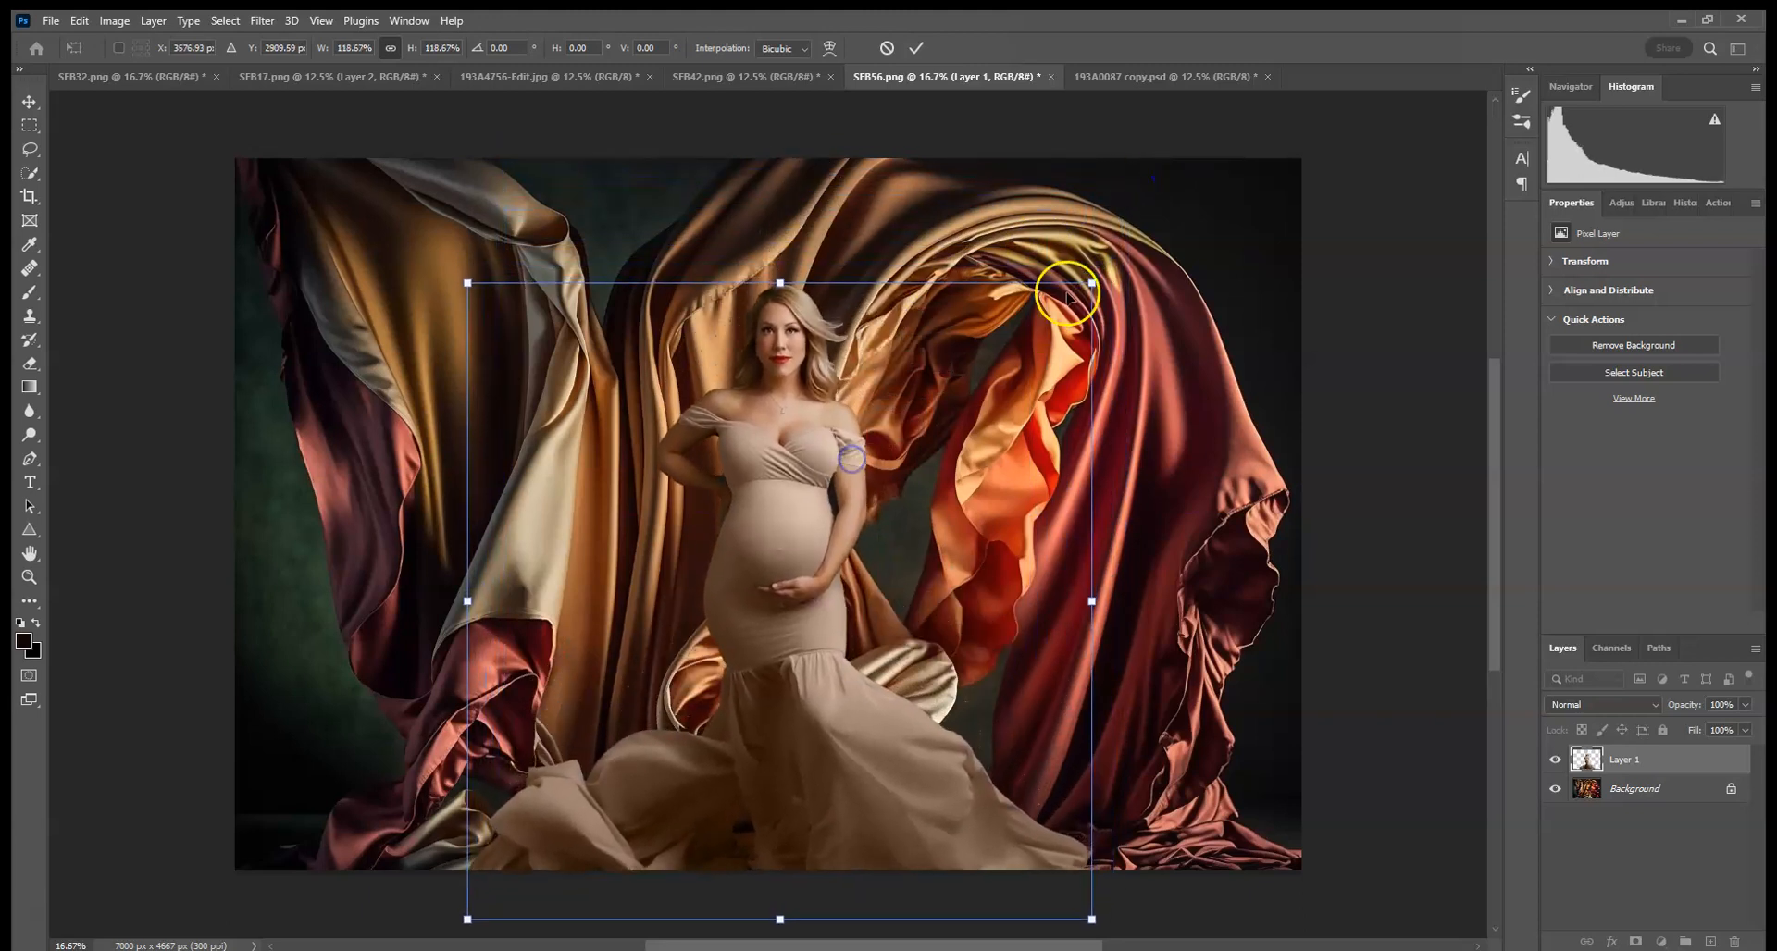
left_click_drag(1092, 283, 1039, 336)
left_click_drag(878, 470, 895, 471)
key("Return")
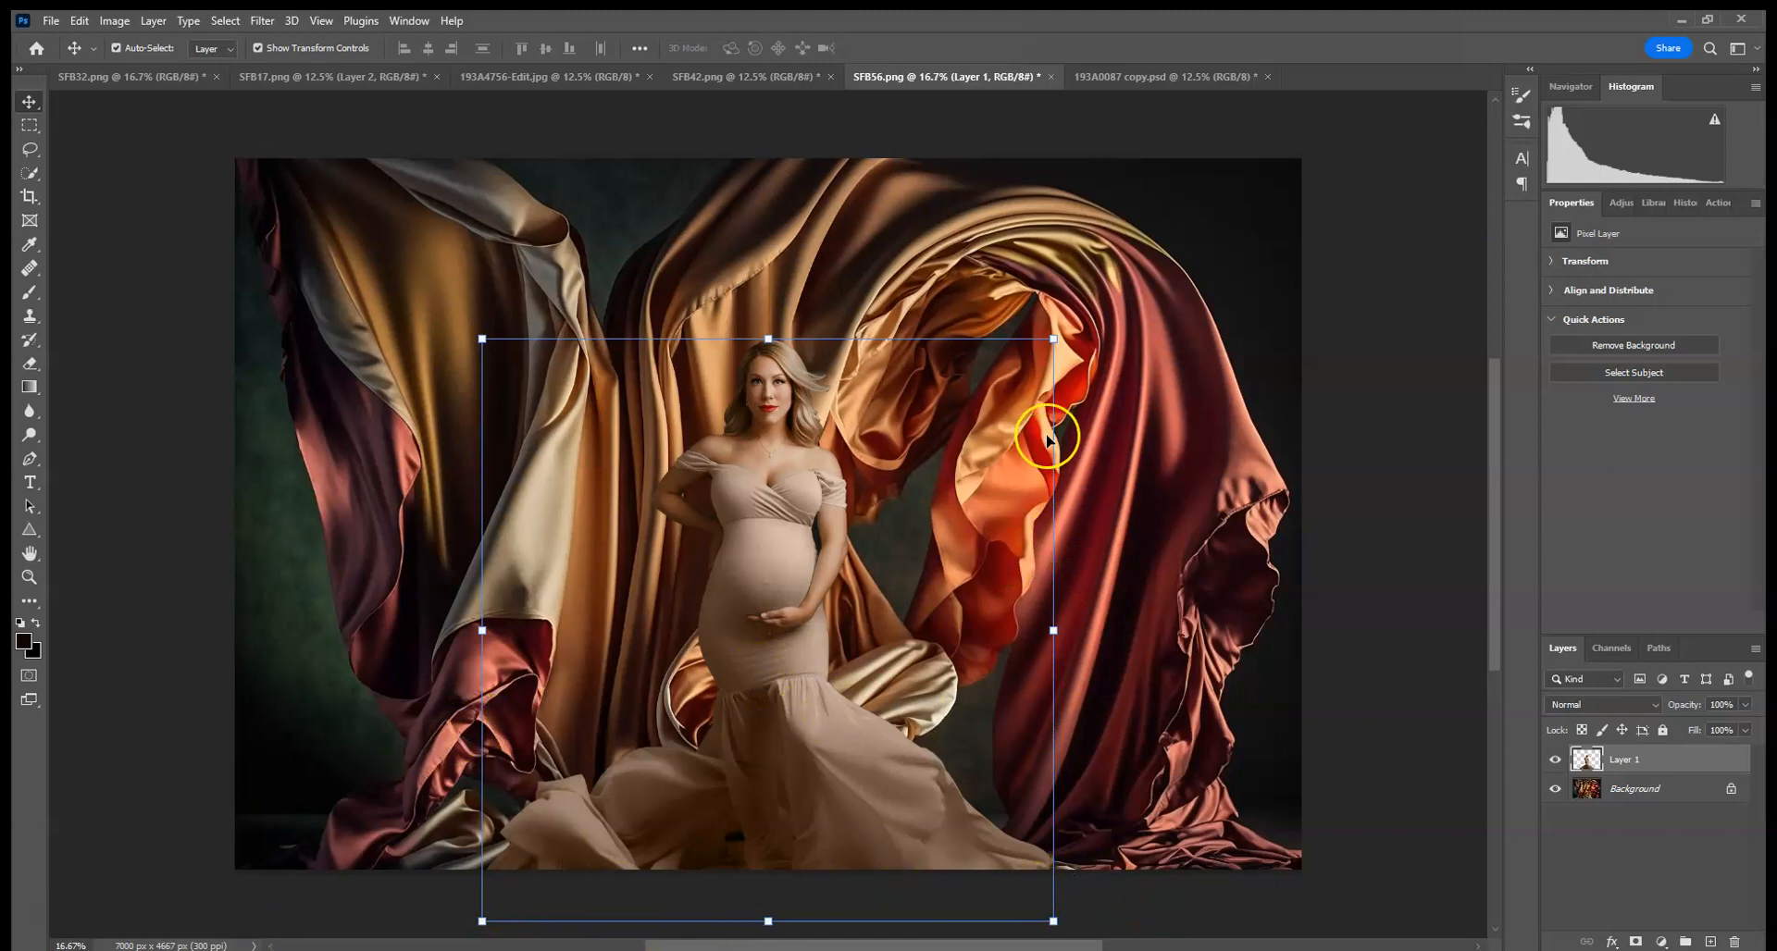
- Add a Brightness/Contrast adjustment with brightness 25 and contrast 20
left_click(1618, 205)
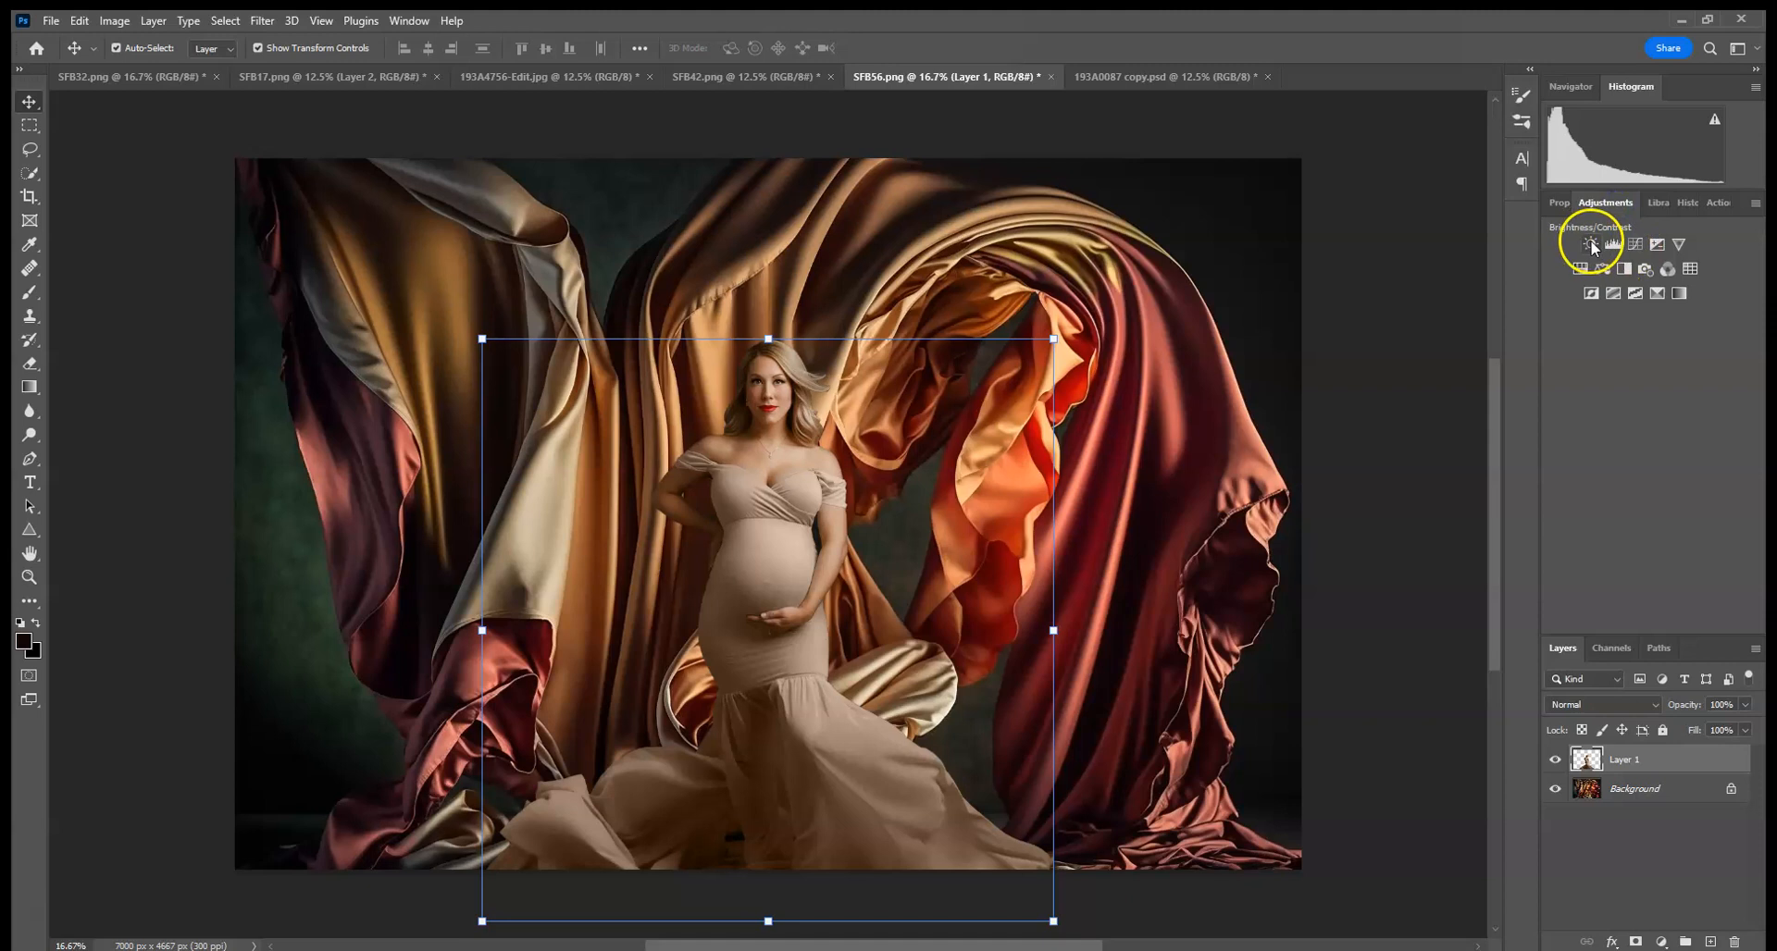
left_click(1592, 244)
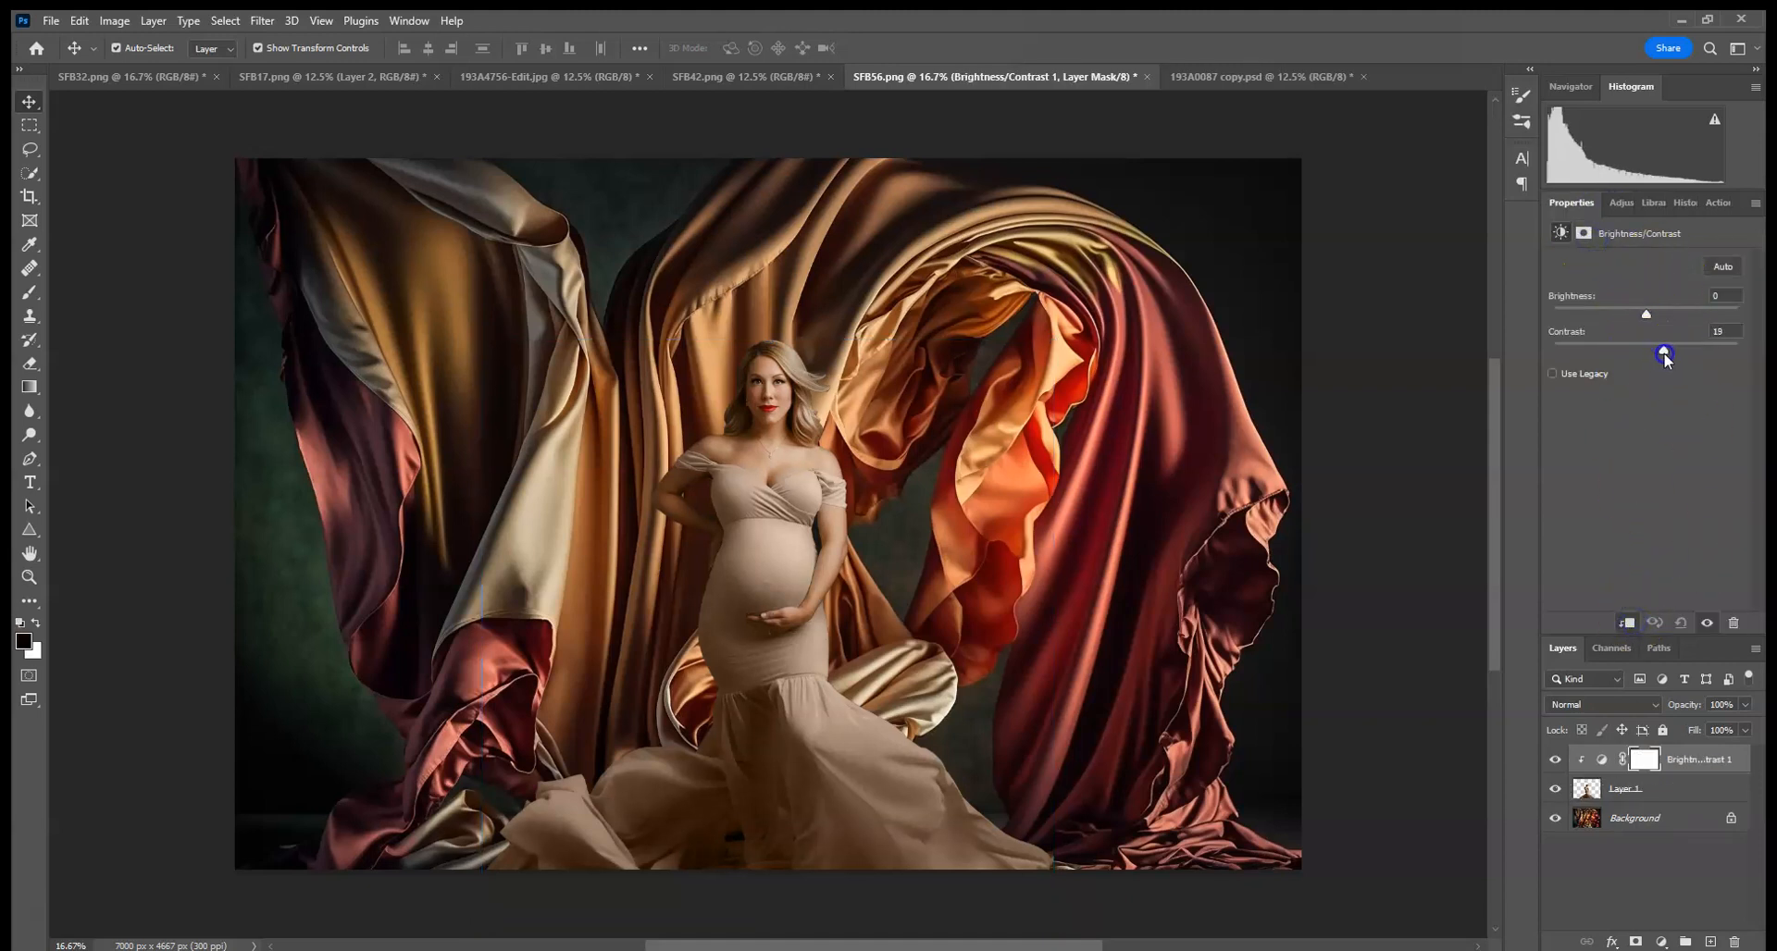
left_click_drag(1652, 316, 1656, 319)
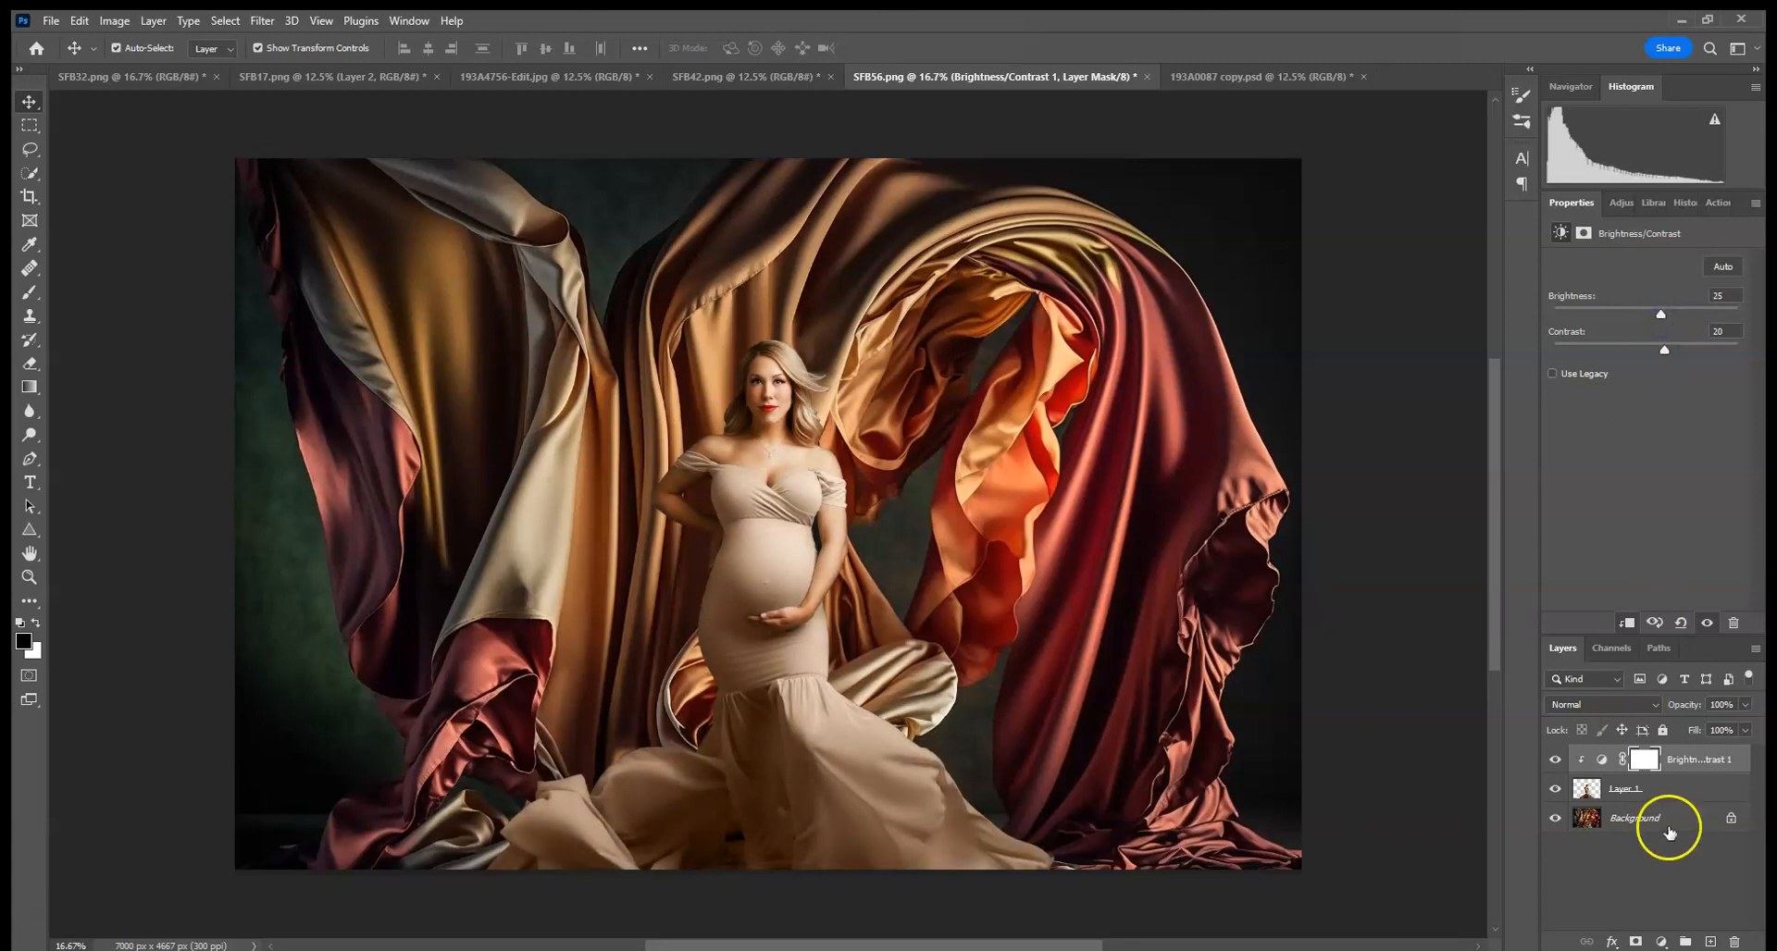
- Apply a Gaussian Blur to the silk Background layer
key("ctrl+plus")
key("ctrl+plus")
key("ctrl+plus")
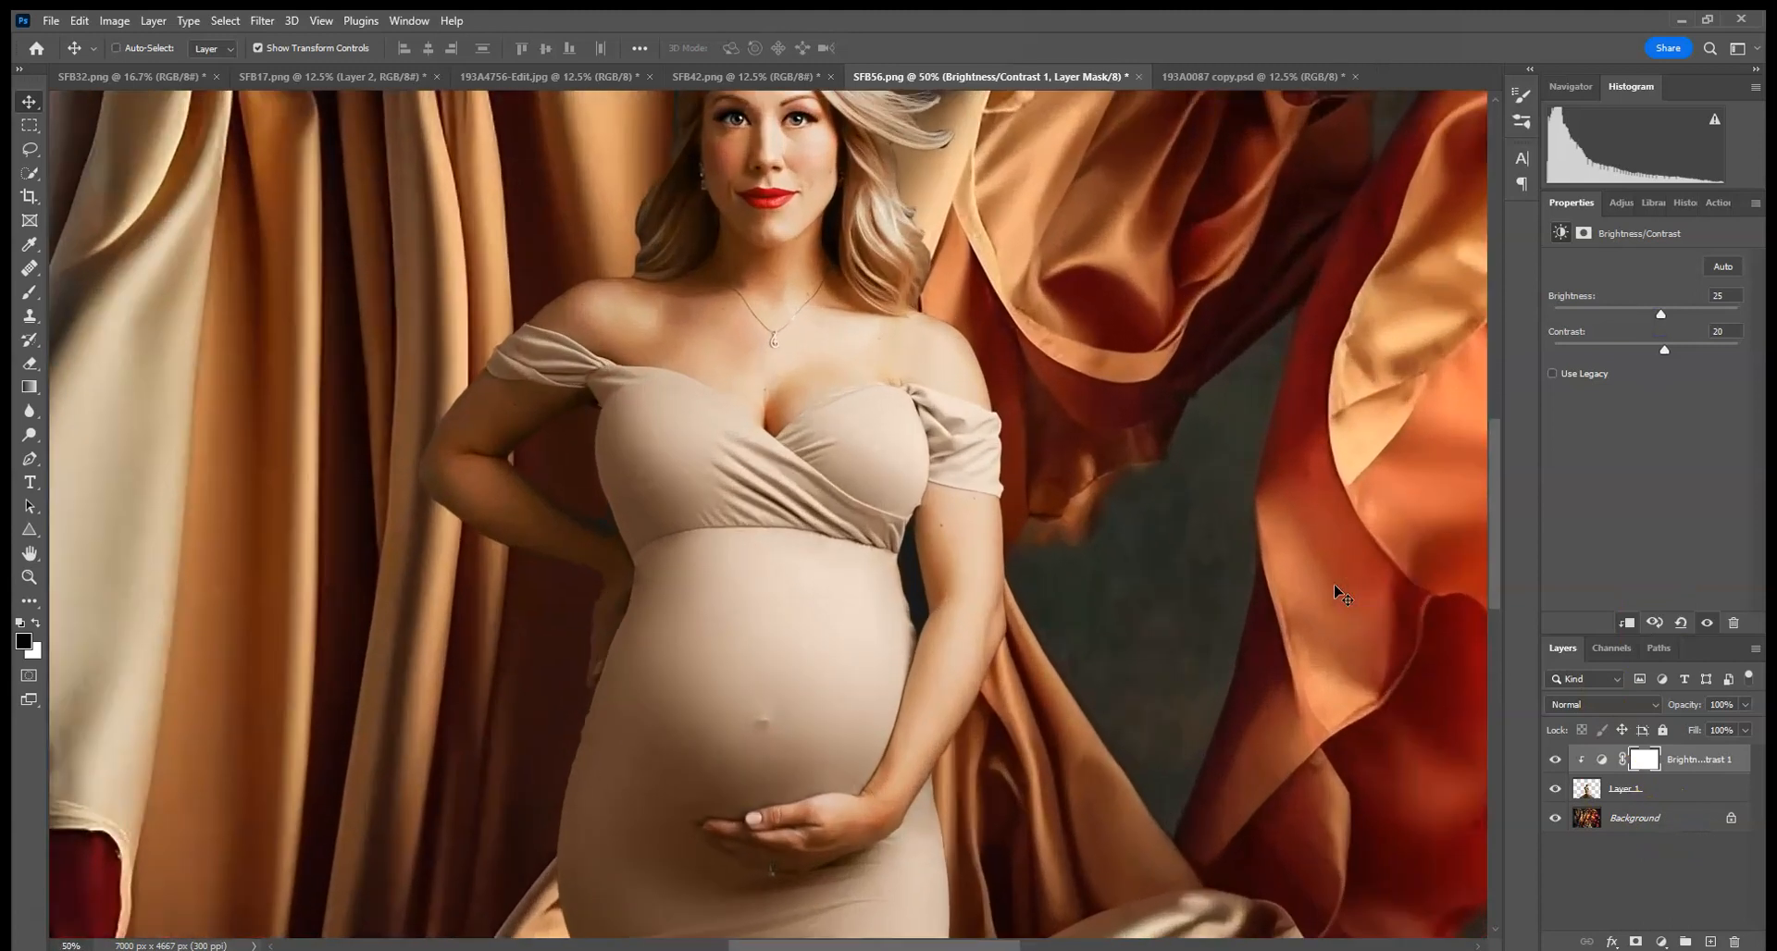
left_click_drag(605, 645, 1095, 260)
mouse_move(972, 541)
left_mouse_down()
mouse_move(1063, 246)
mouse_move(980, 556)
left_mouse_up()
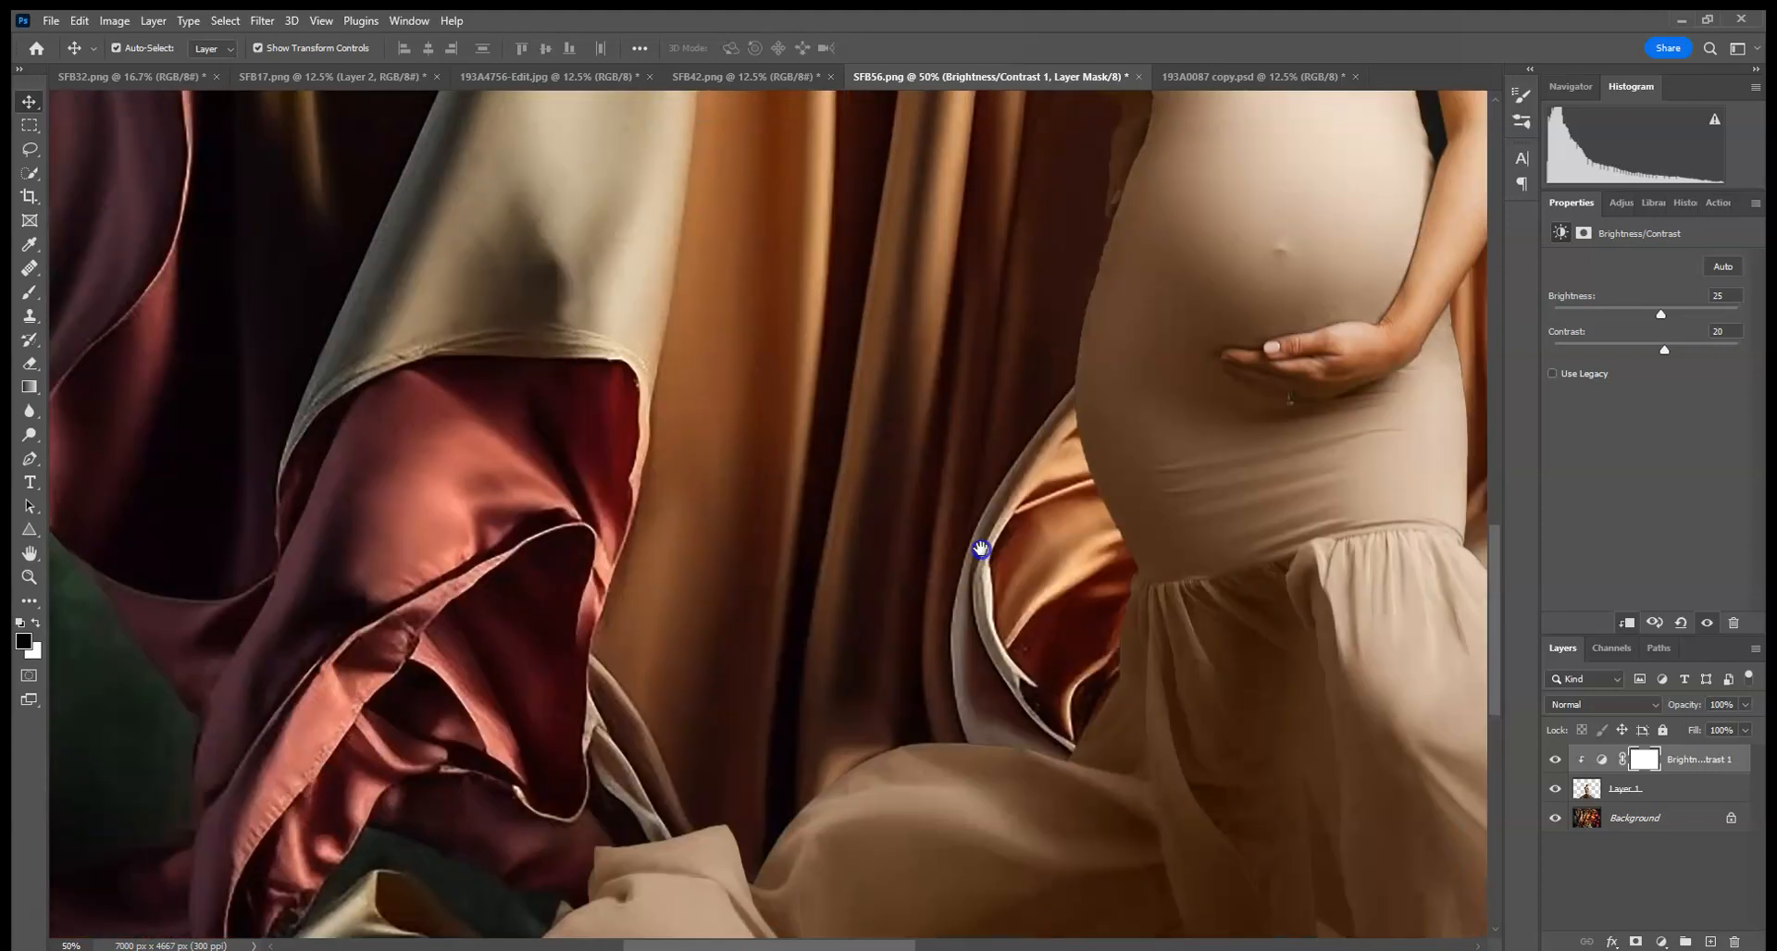
left_click(1679, 823)
left_click(262, 21)
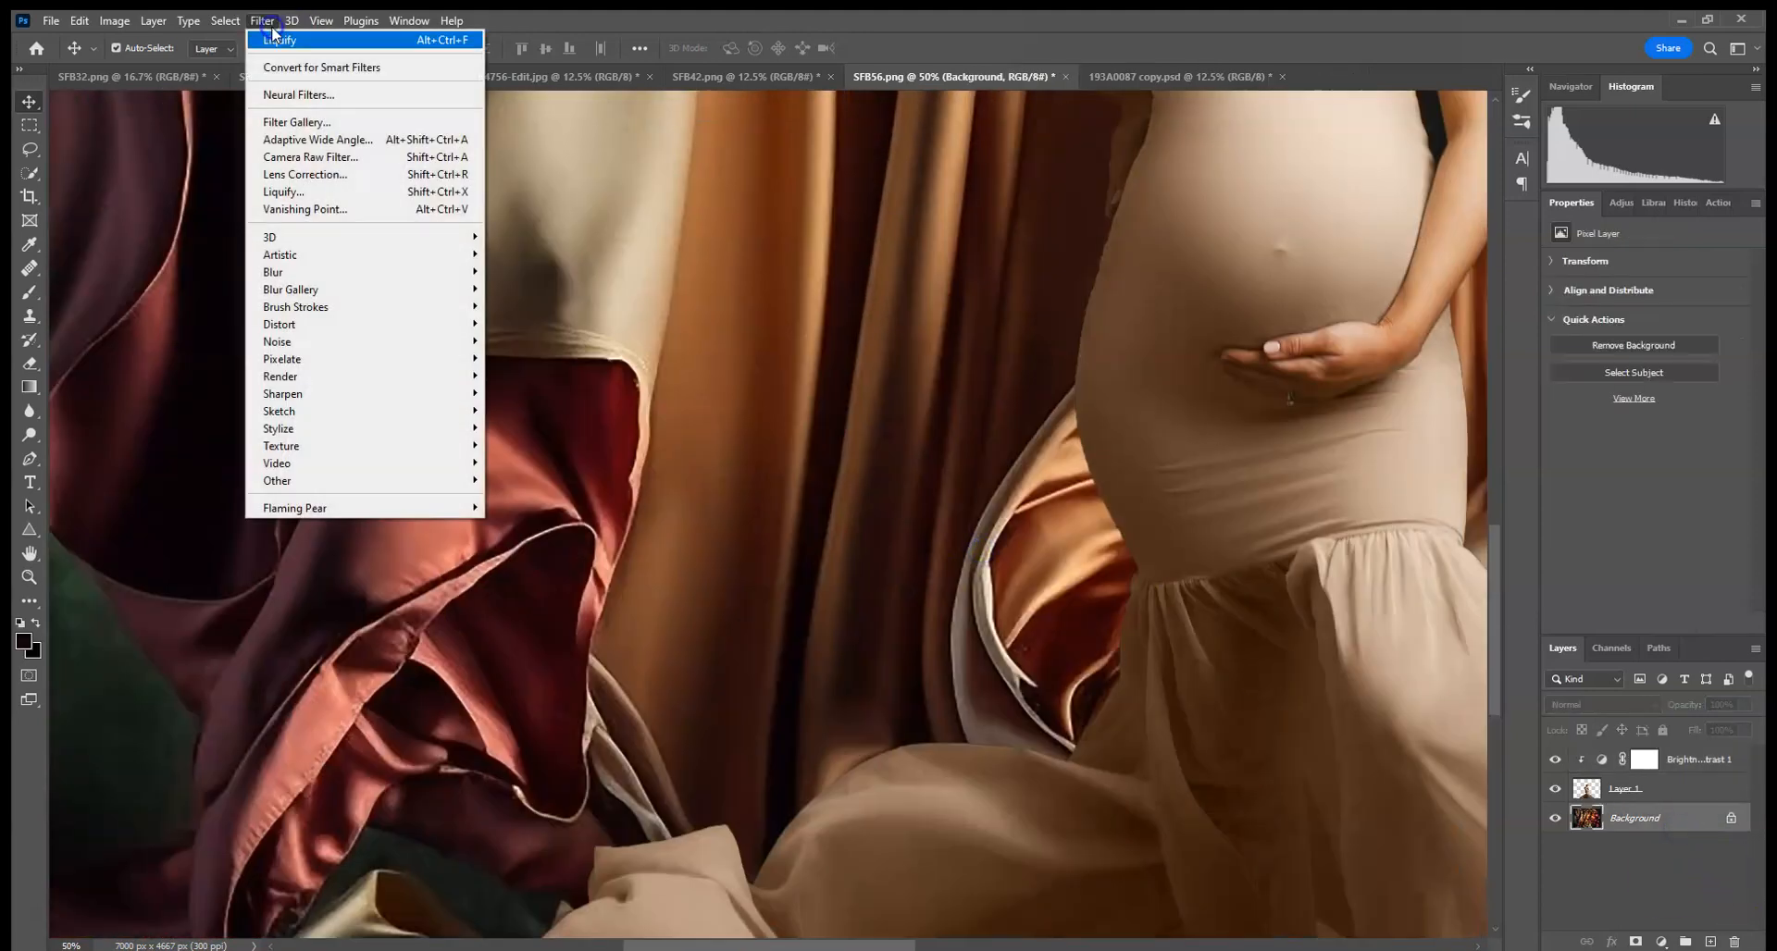
mouse_move(357, 281)
left_click(528, 342)
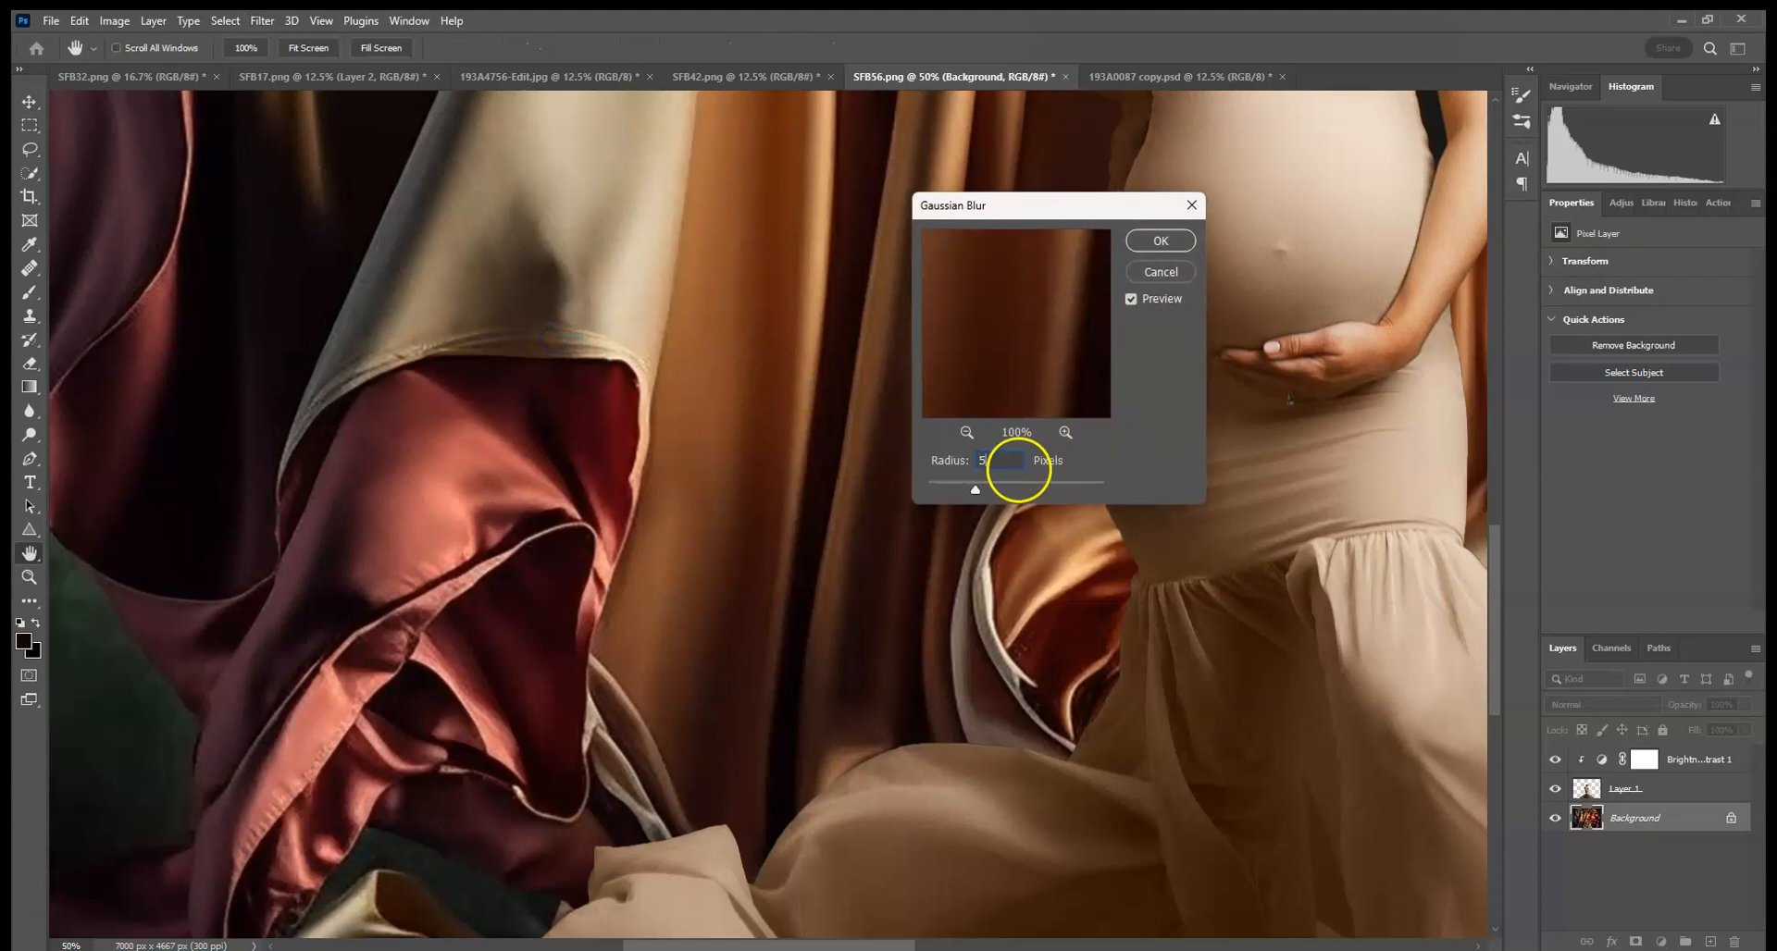
key("ctrl+0")
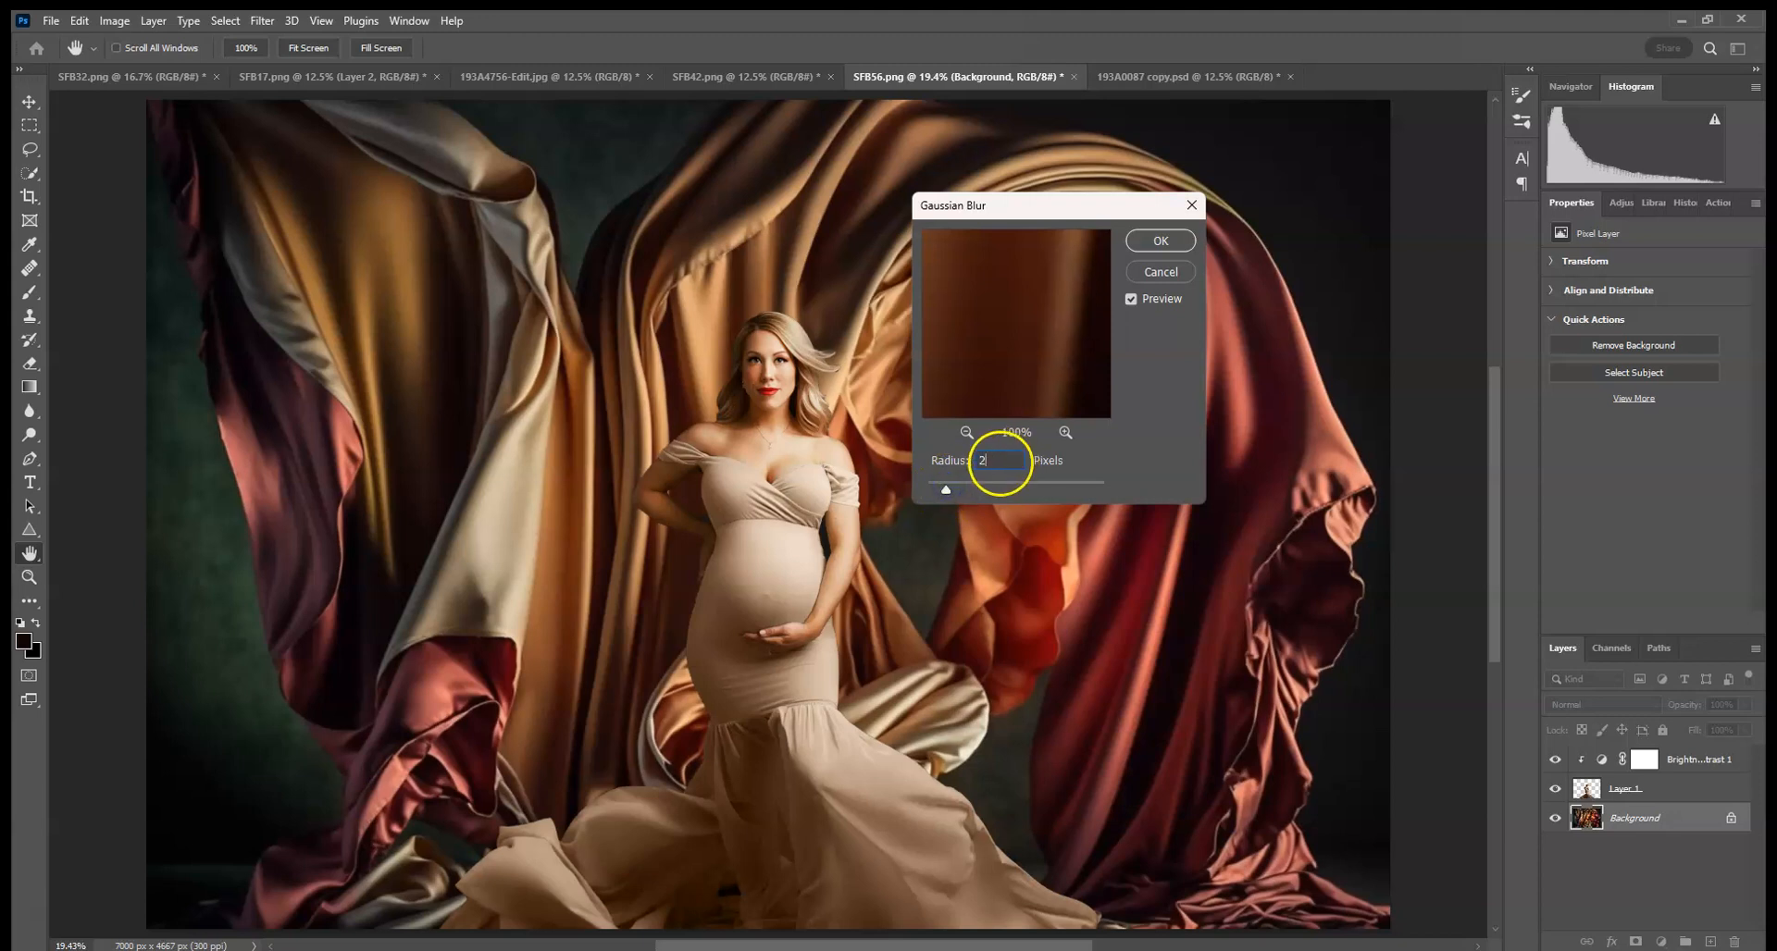
left_click(1160, 243)
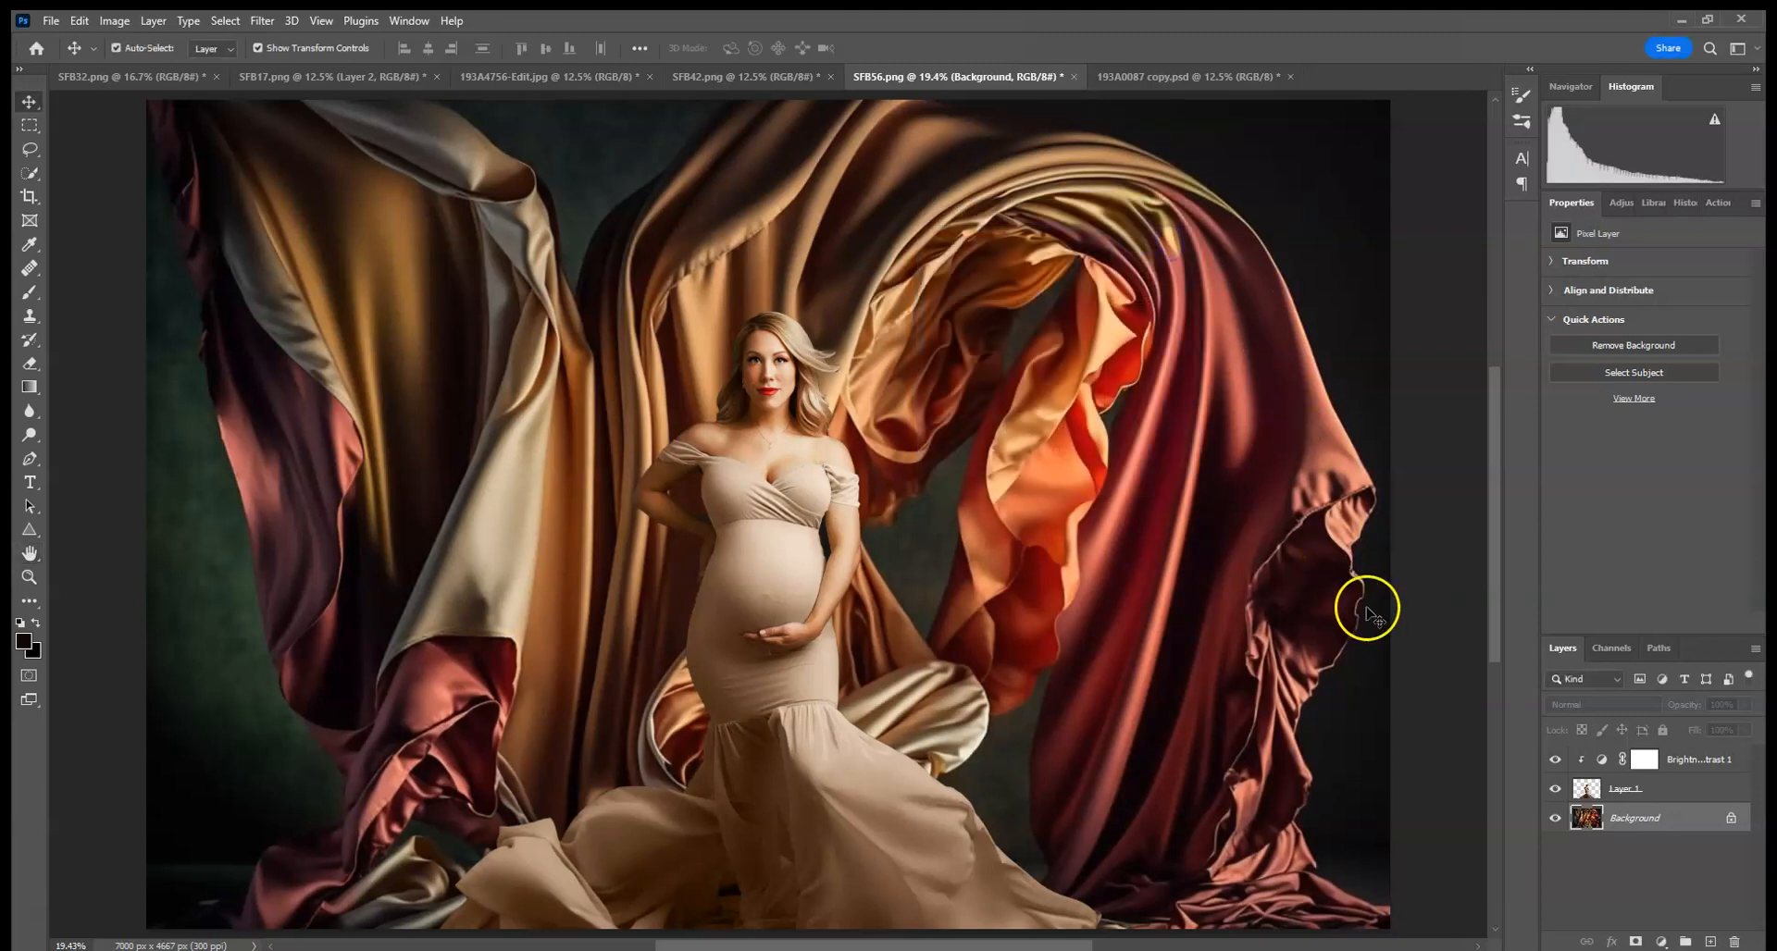
- Add a new empty layer above the silk background and set its blend mode to Multiply
left_click(1710, 941)
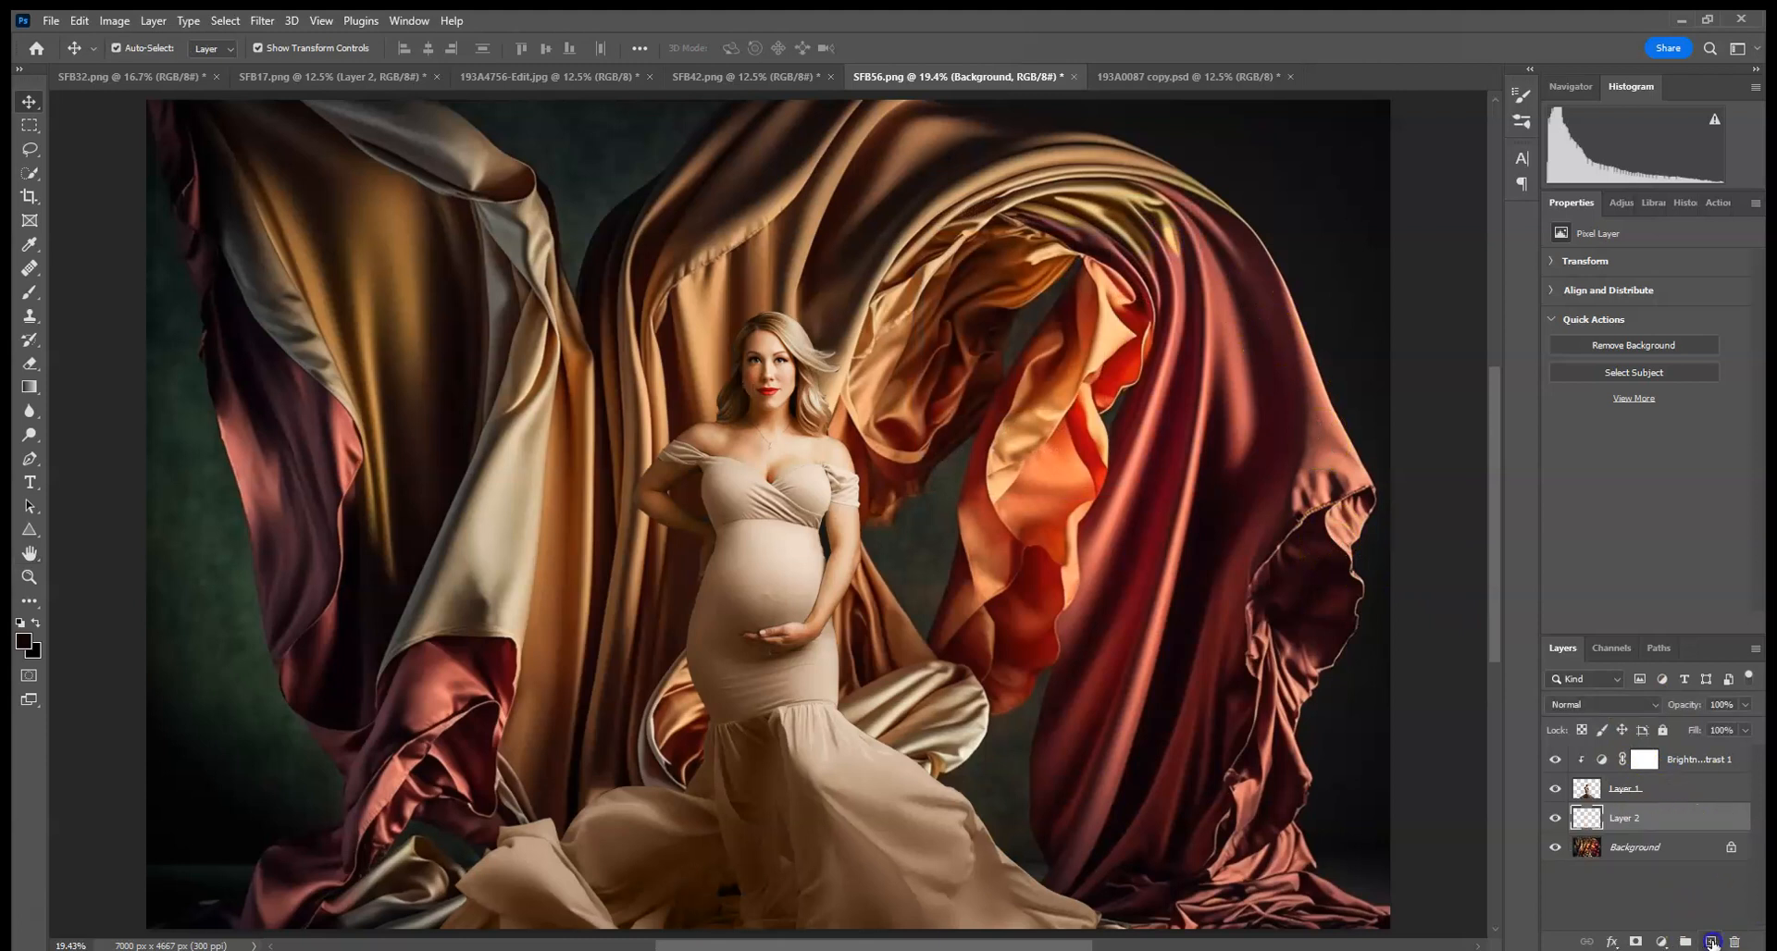
left_click(1597, 709)
left_click(1578, 571)
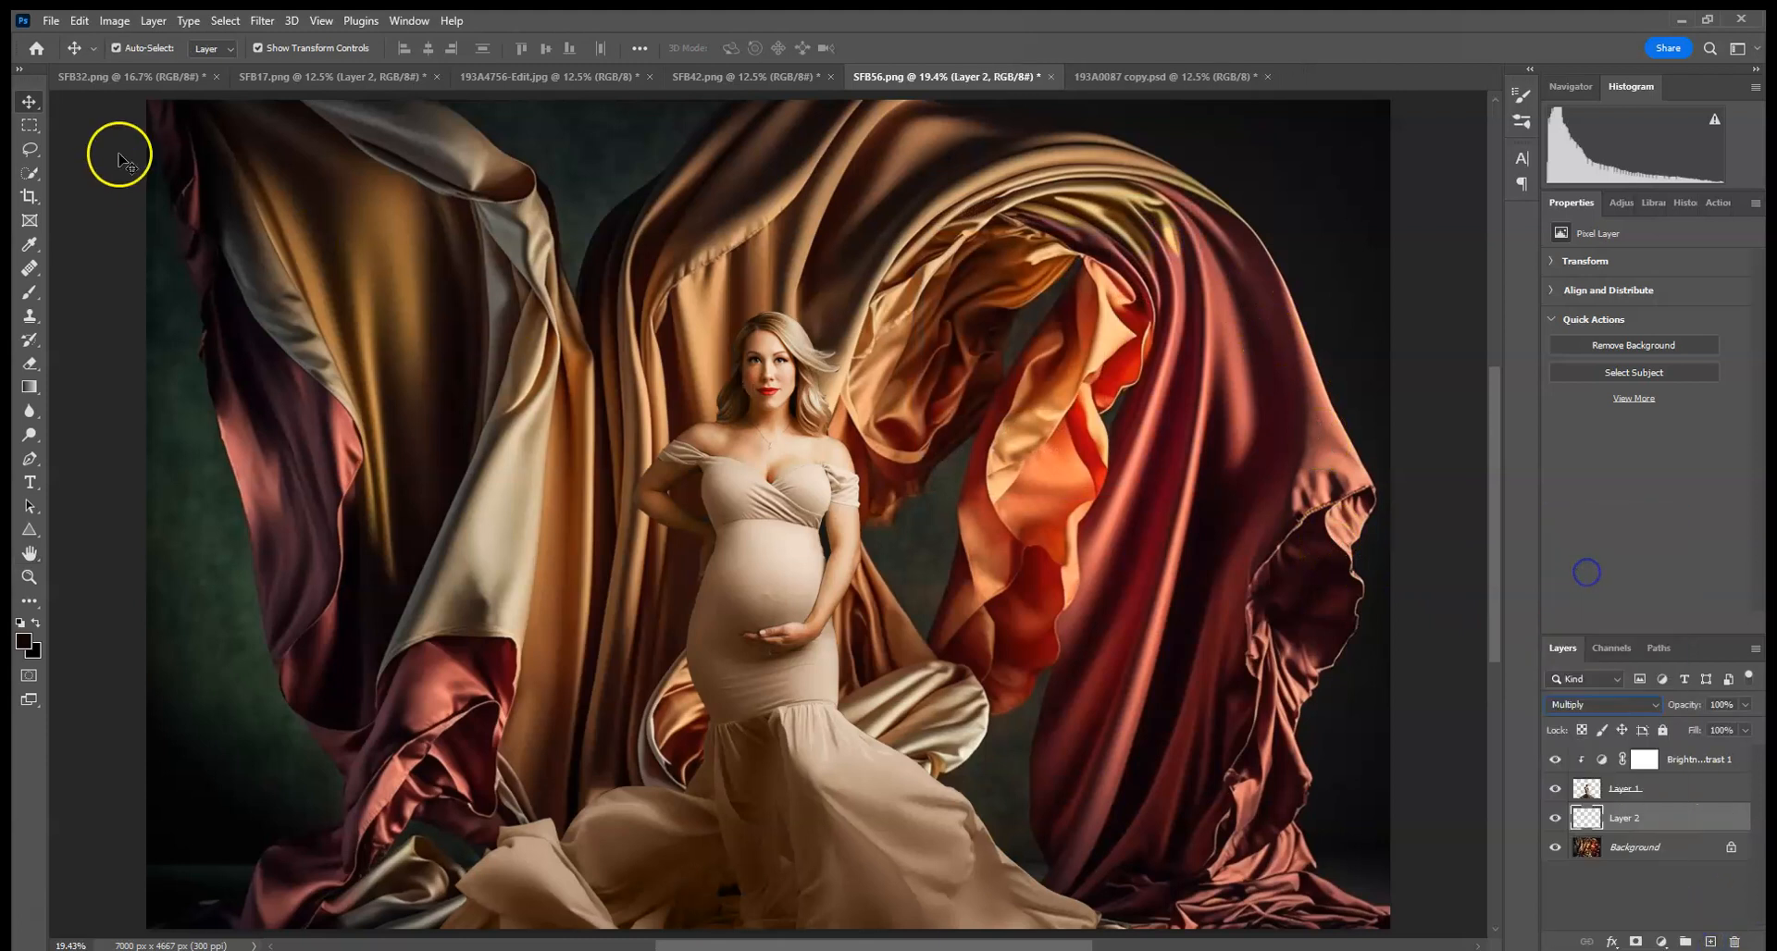
- Set the Brush tool to a soft round tip at 20% opacity
left_click(29, 292)
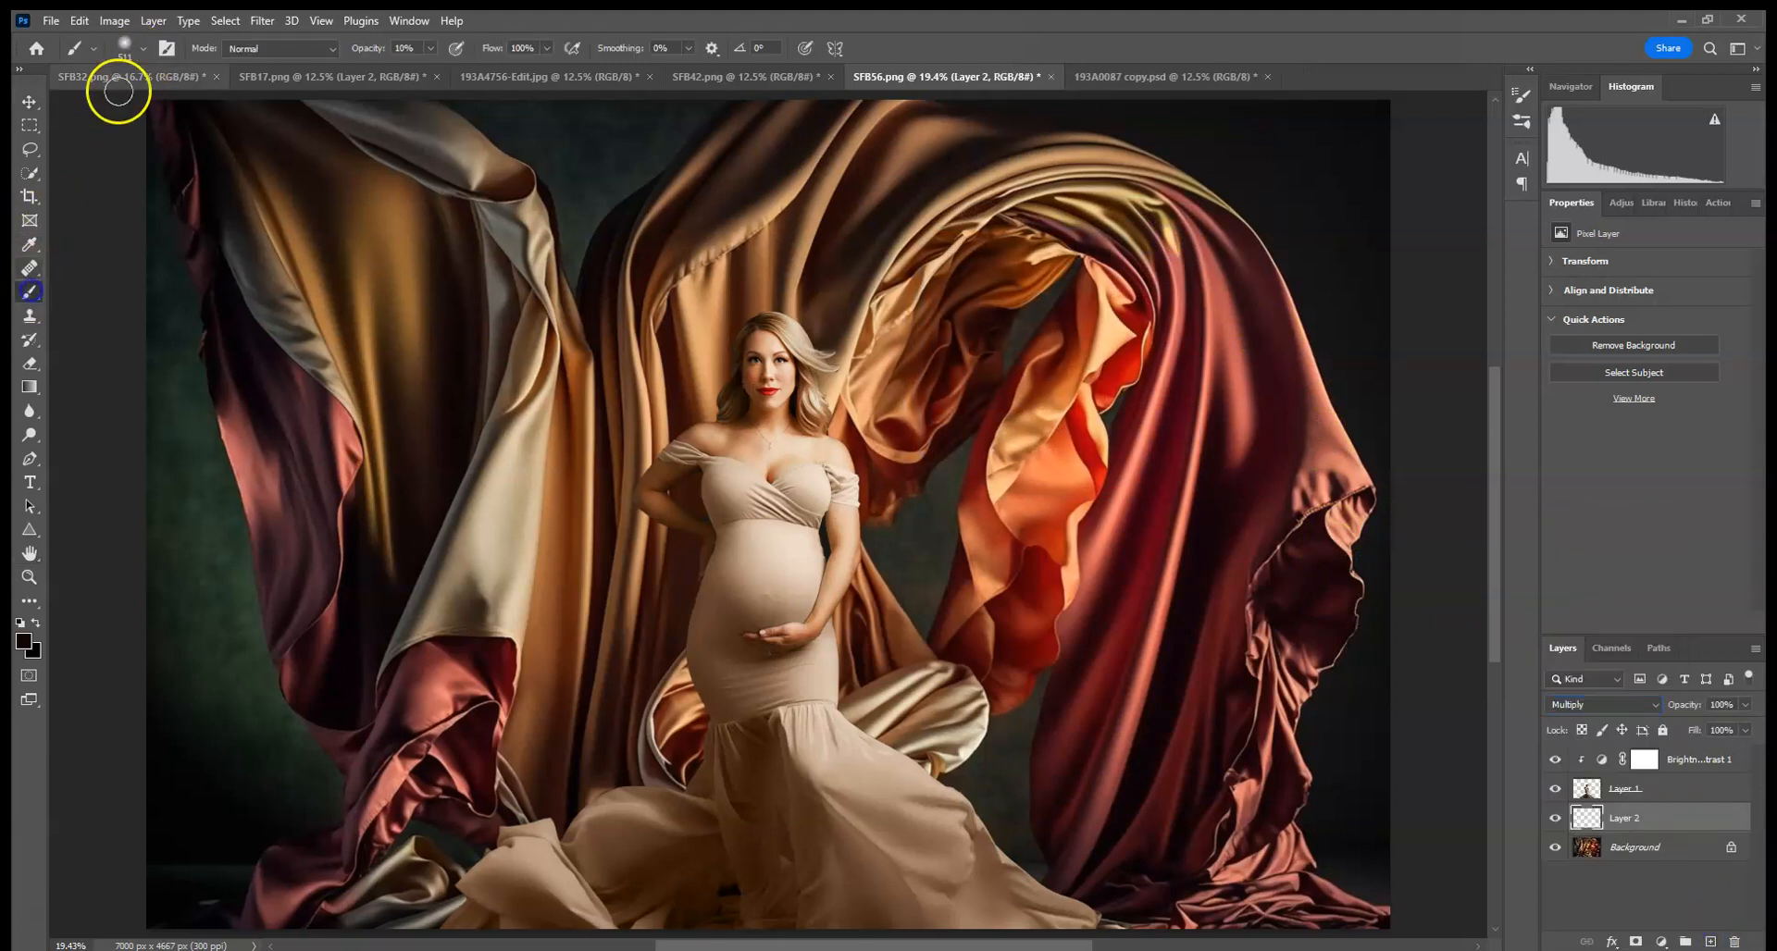
left_click(141, 48)
left_click(223, 103)
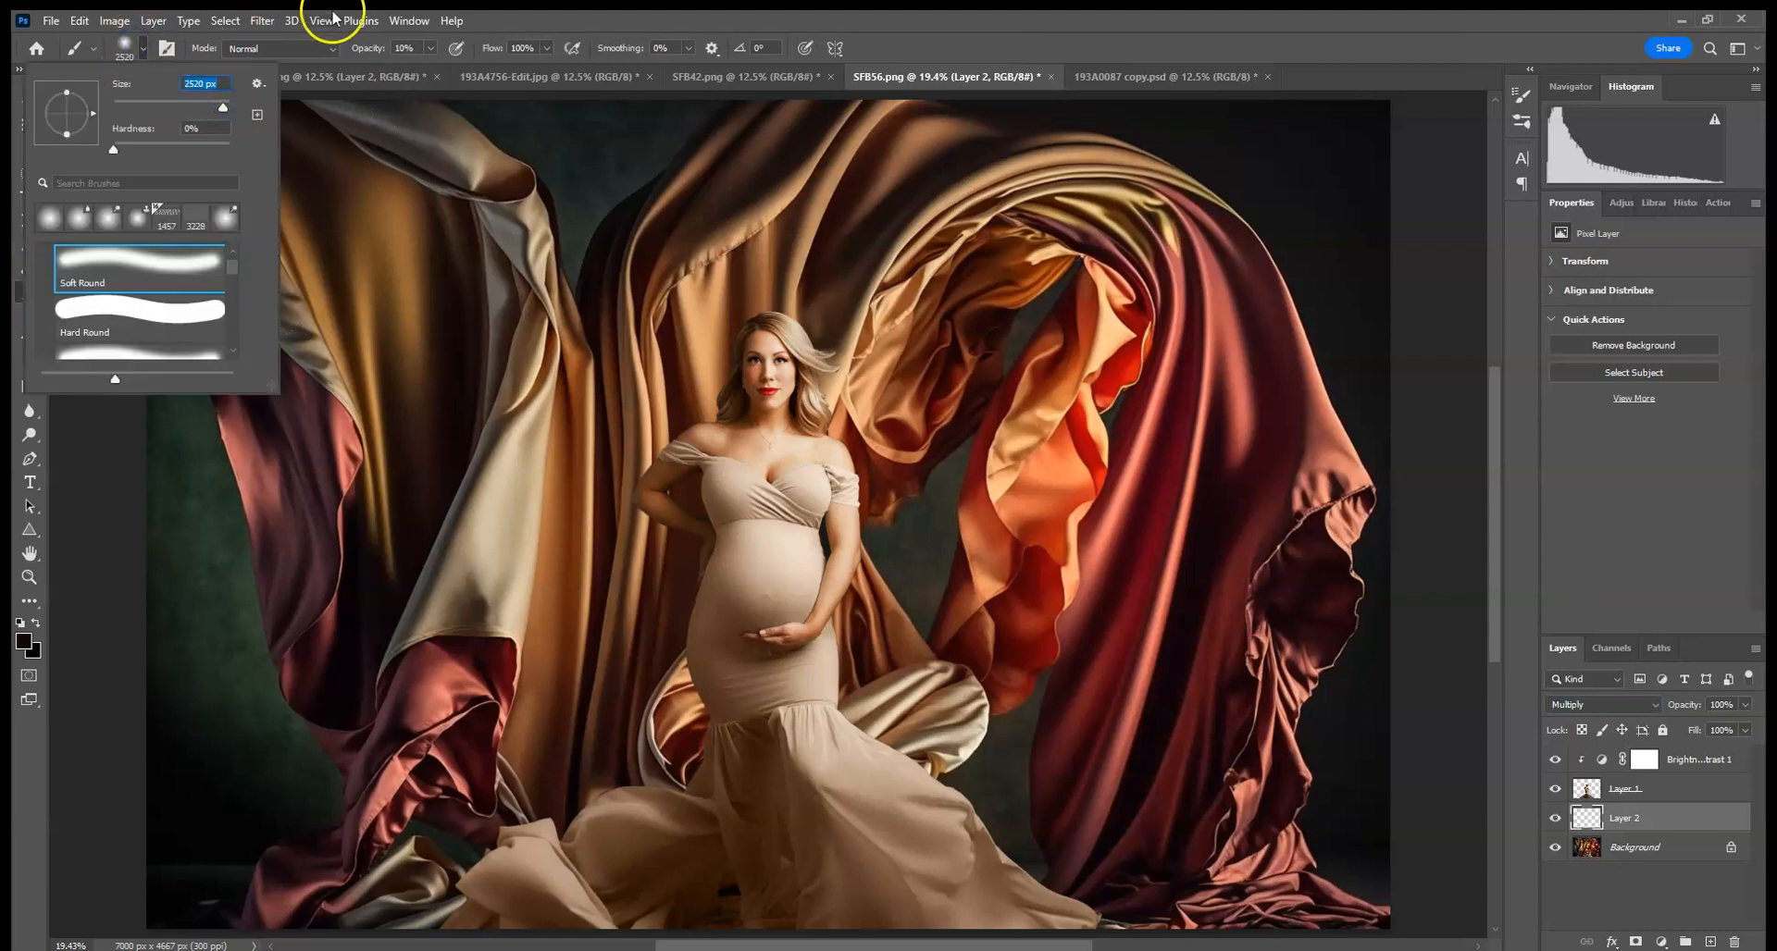
left_click(414, 49)
type("20")
key("Return")
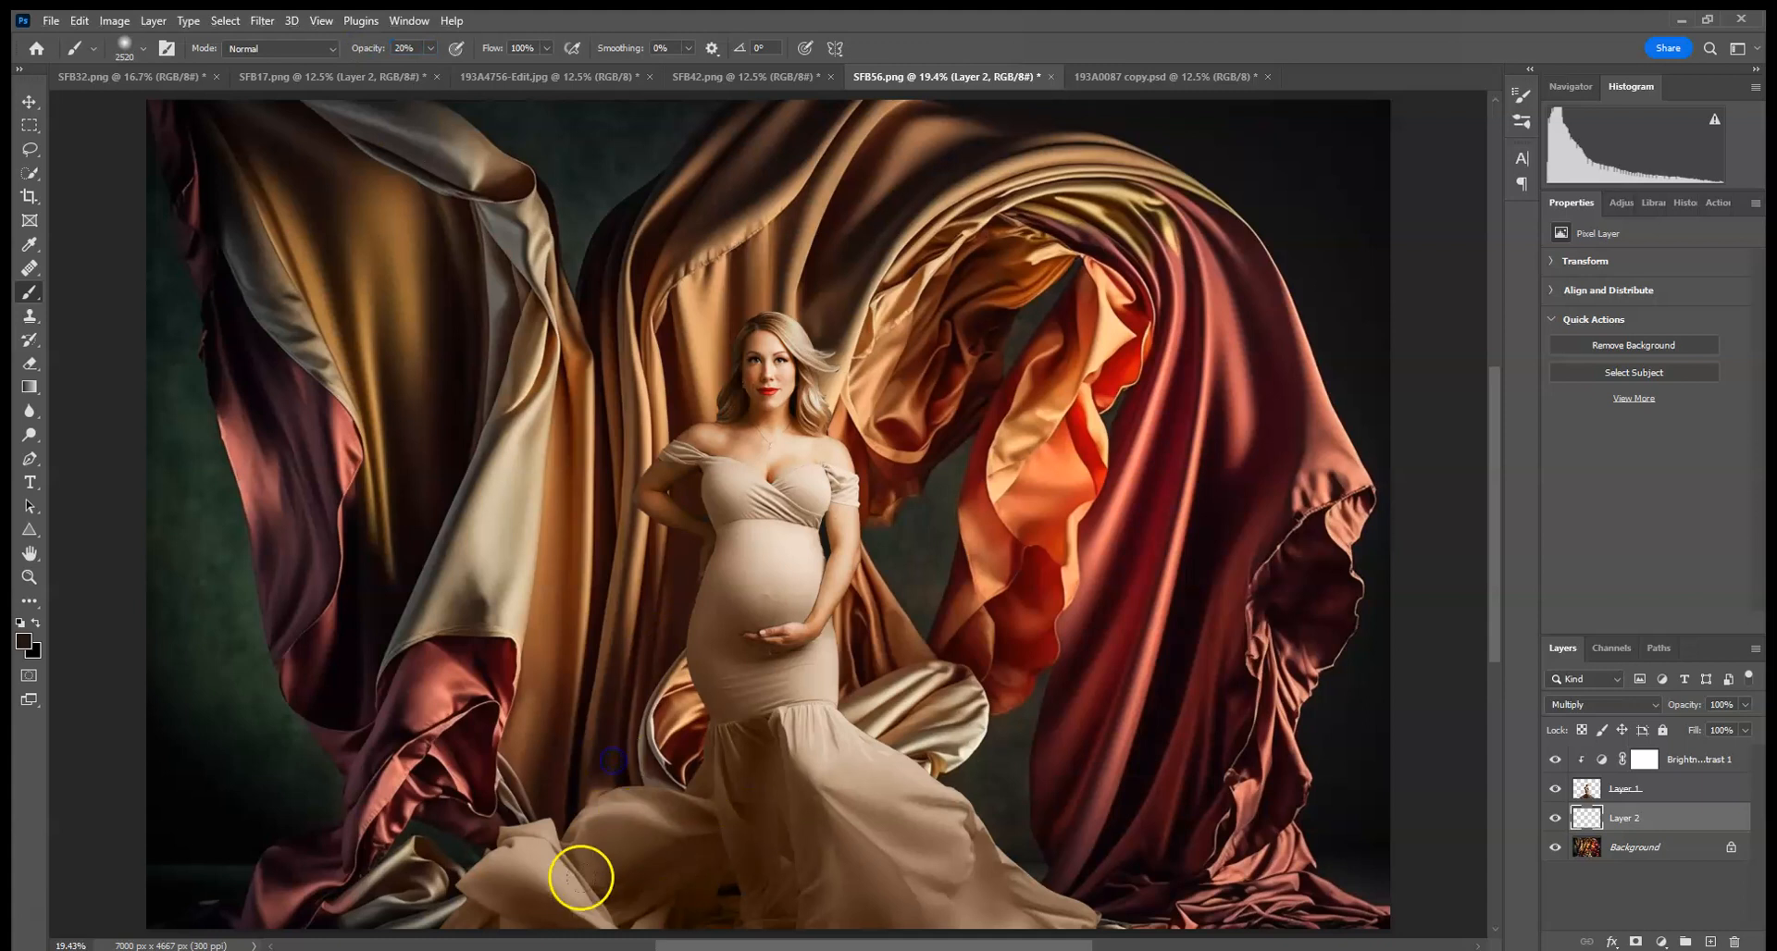
left_click(510, 943)
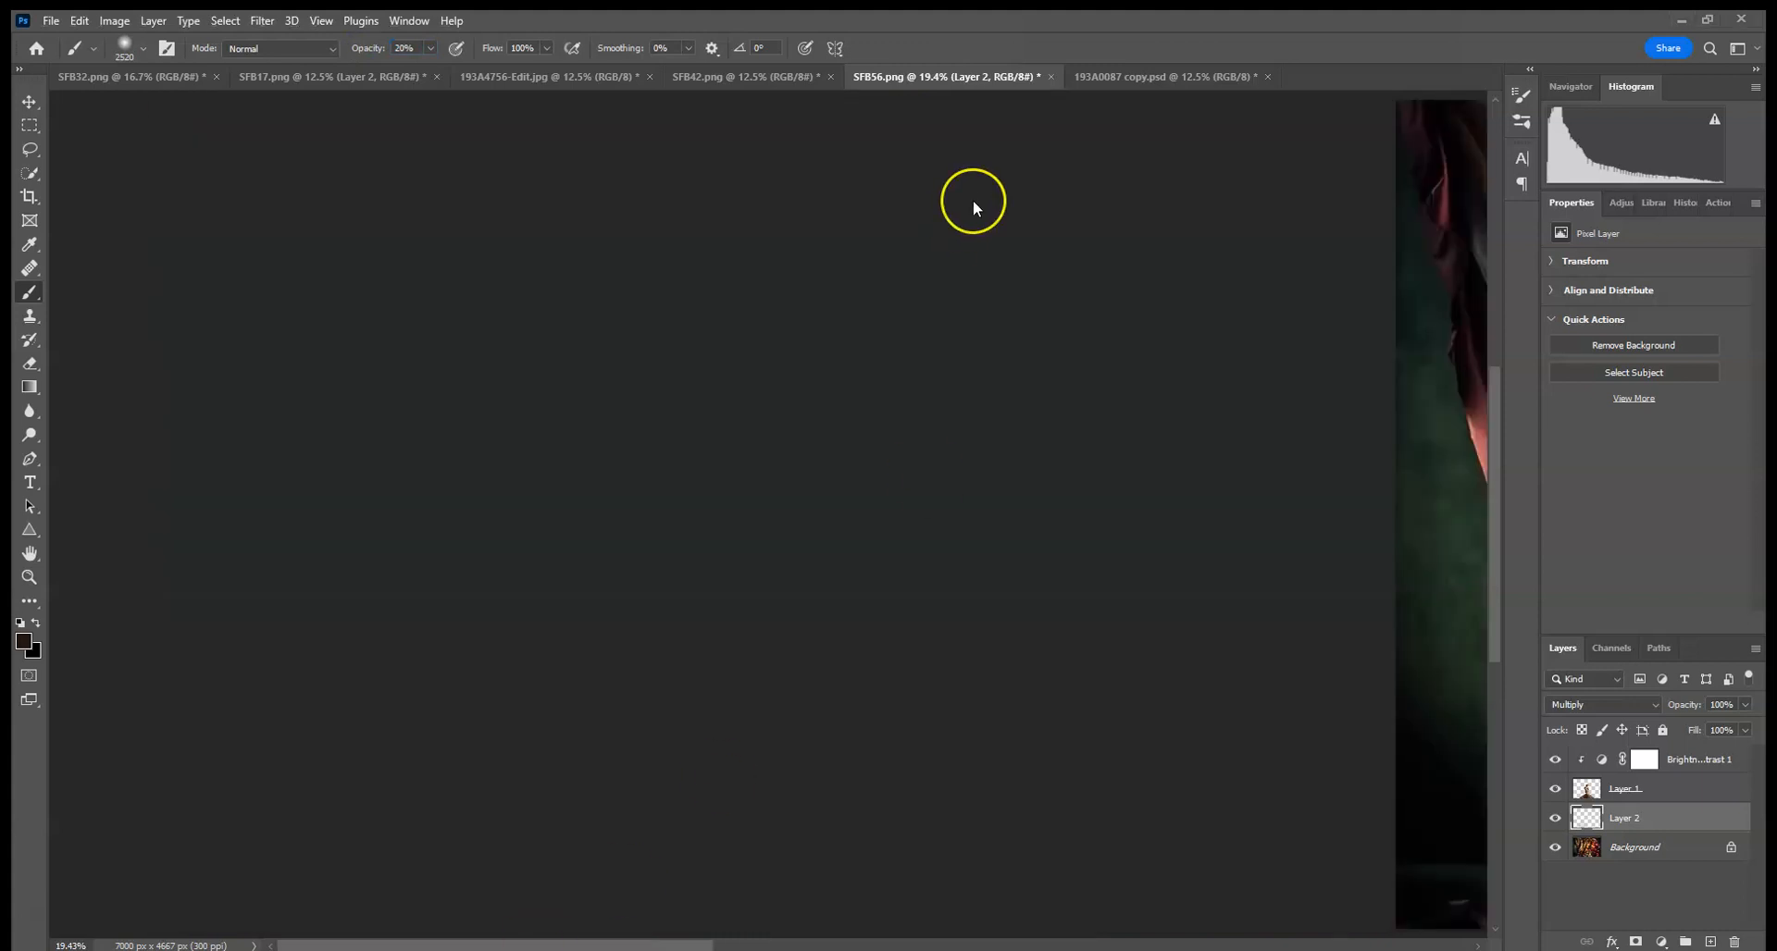
left_click(1414, 114, "alt")
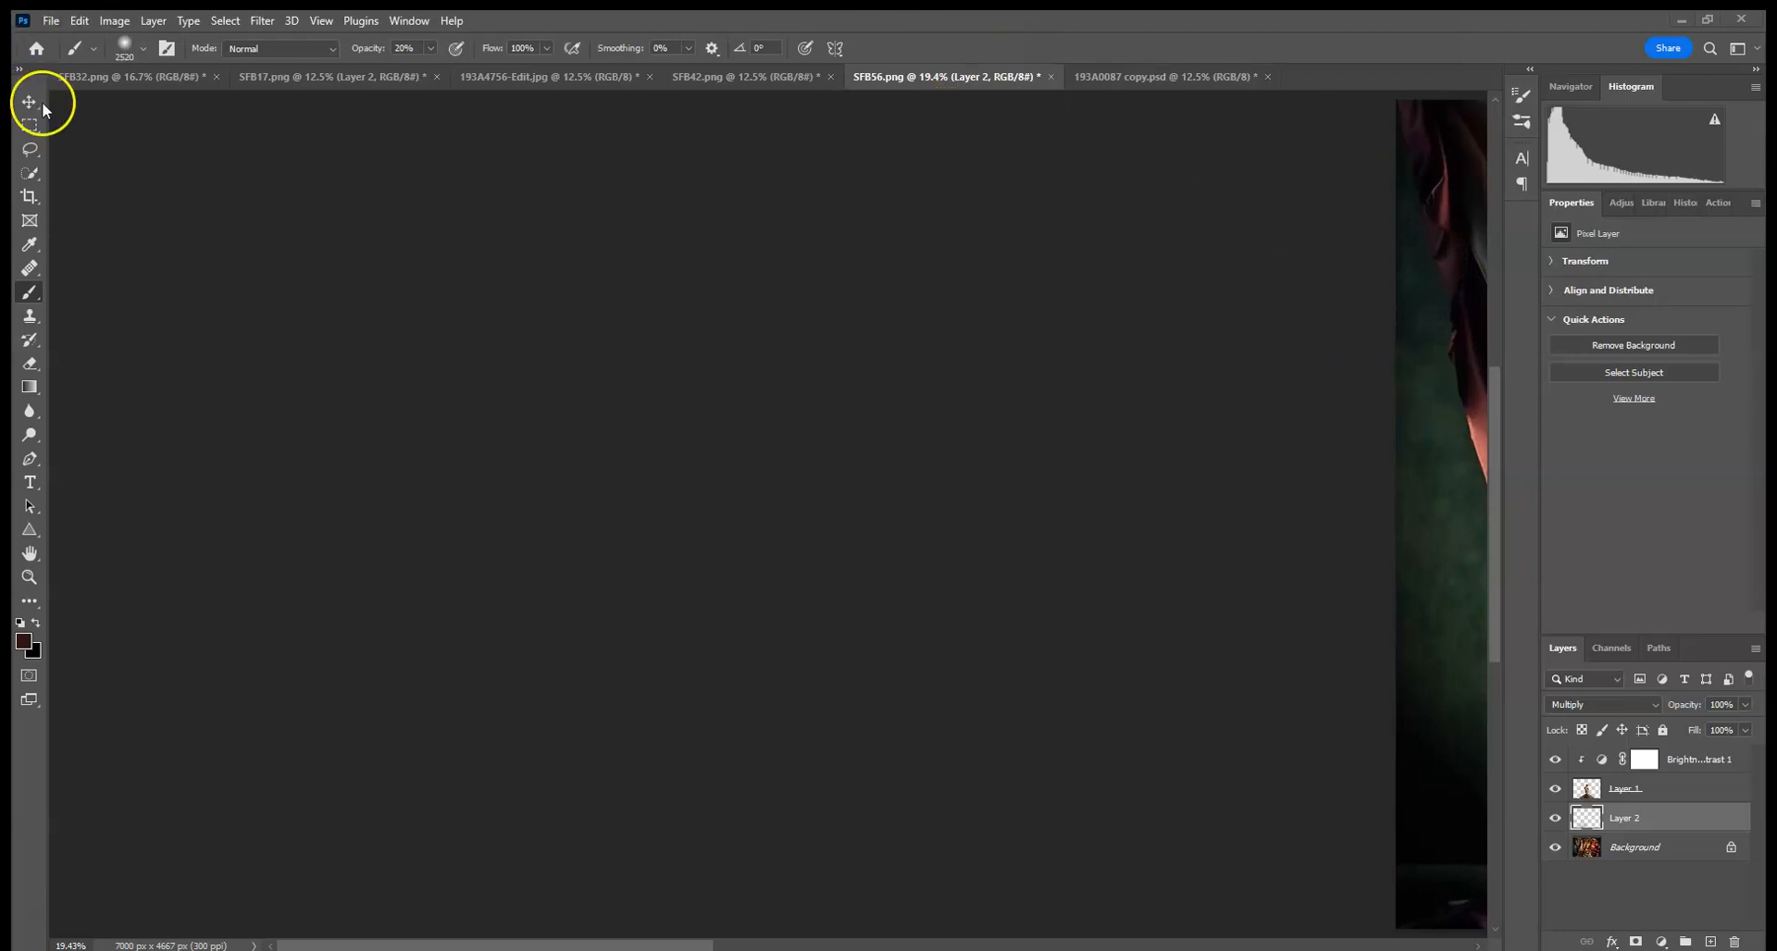
left_click(1683, 763)
left_click(1693, 796)
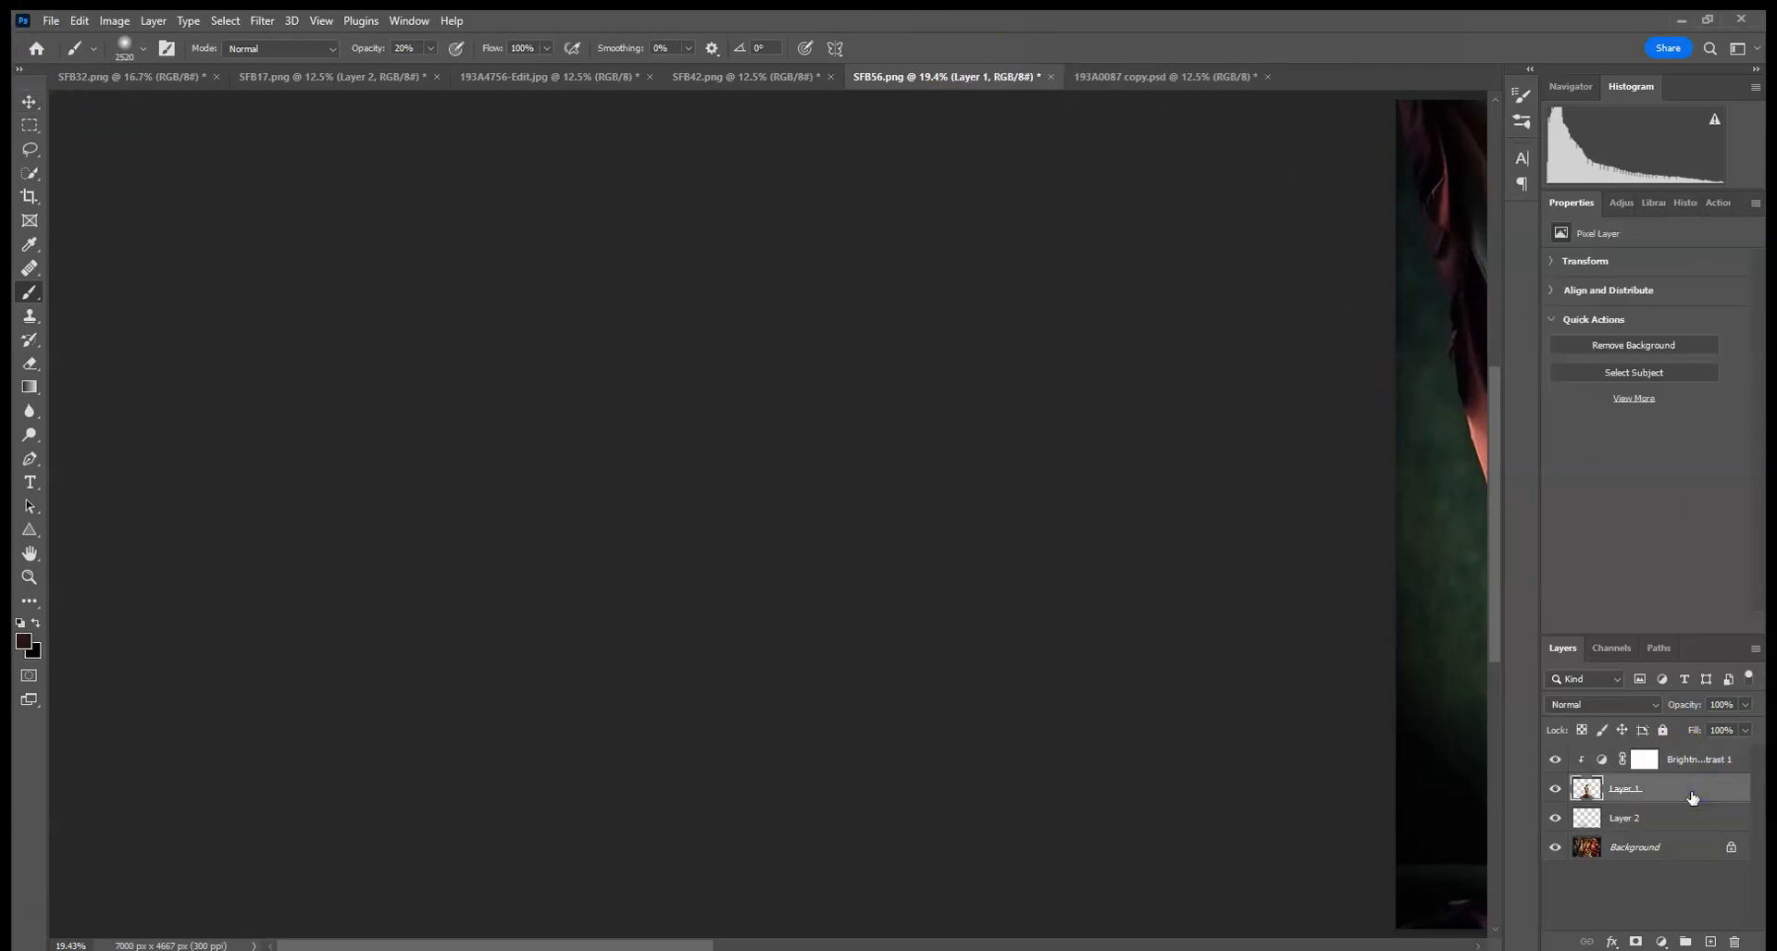
key("ctrl+0")
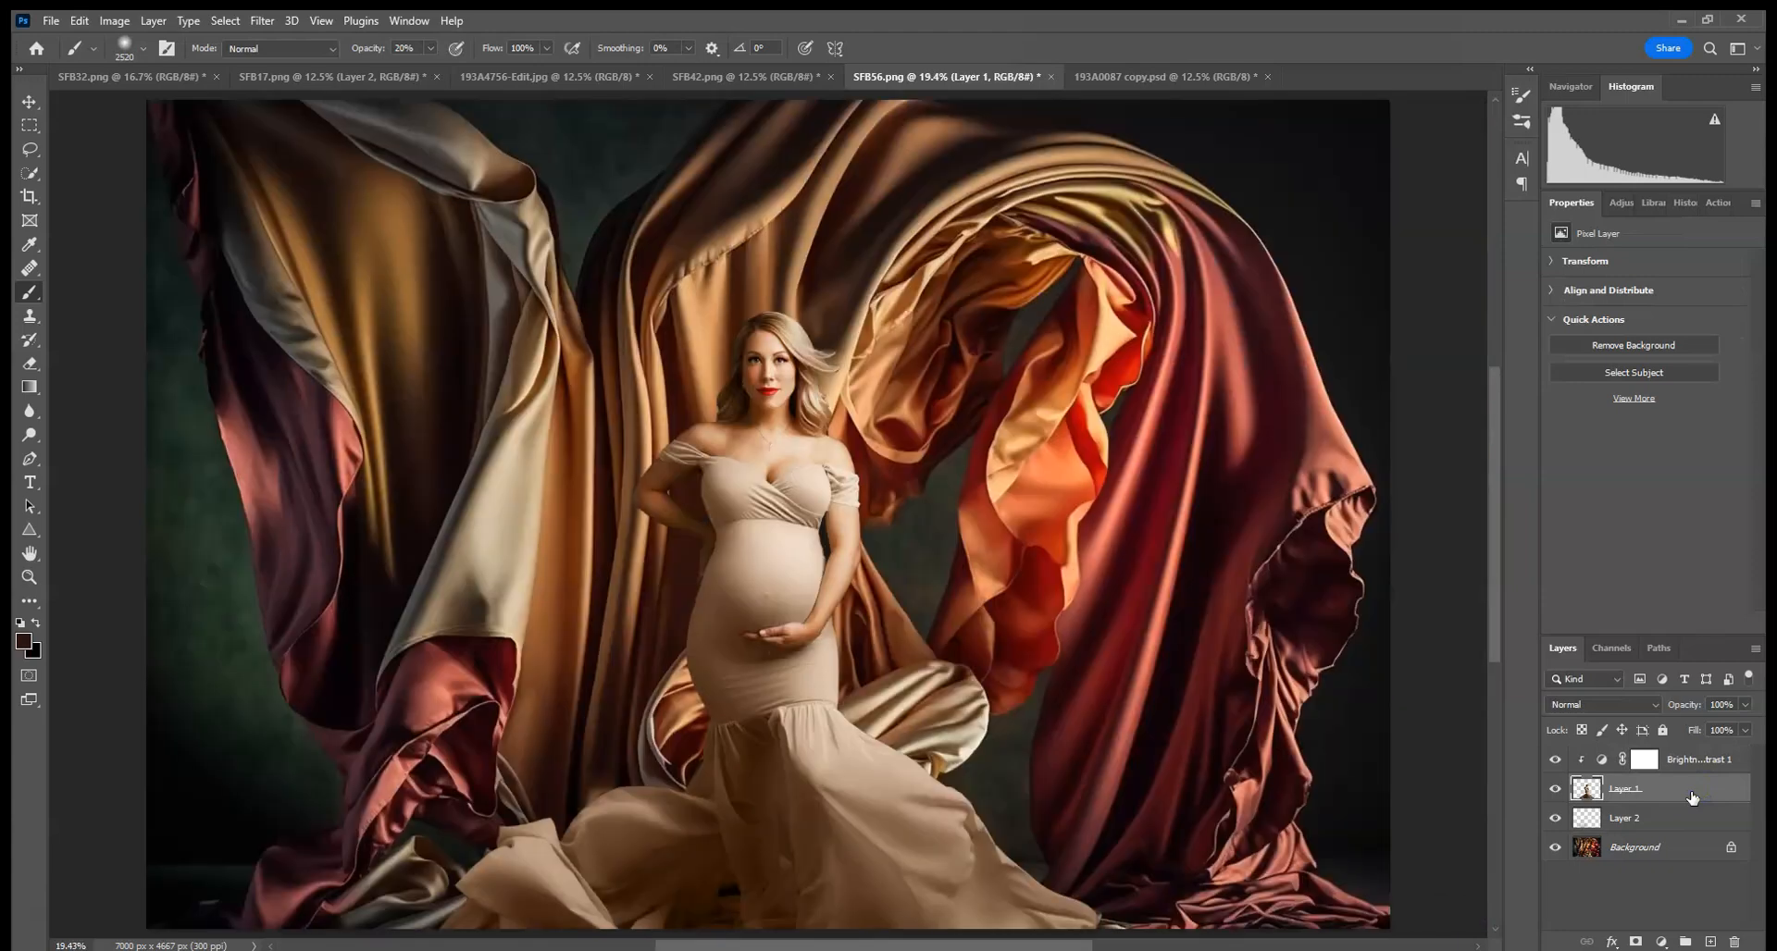
key("ctrl+minus")
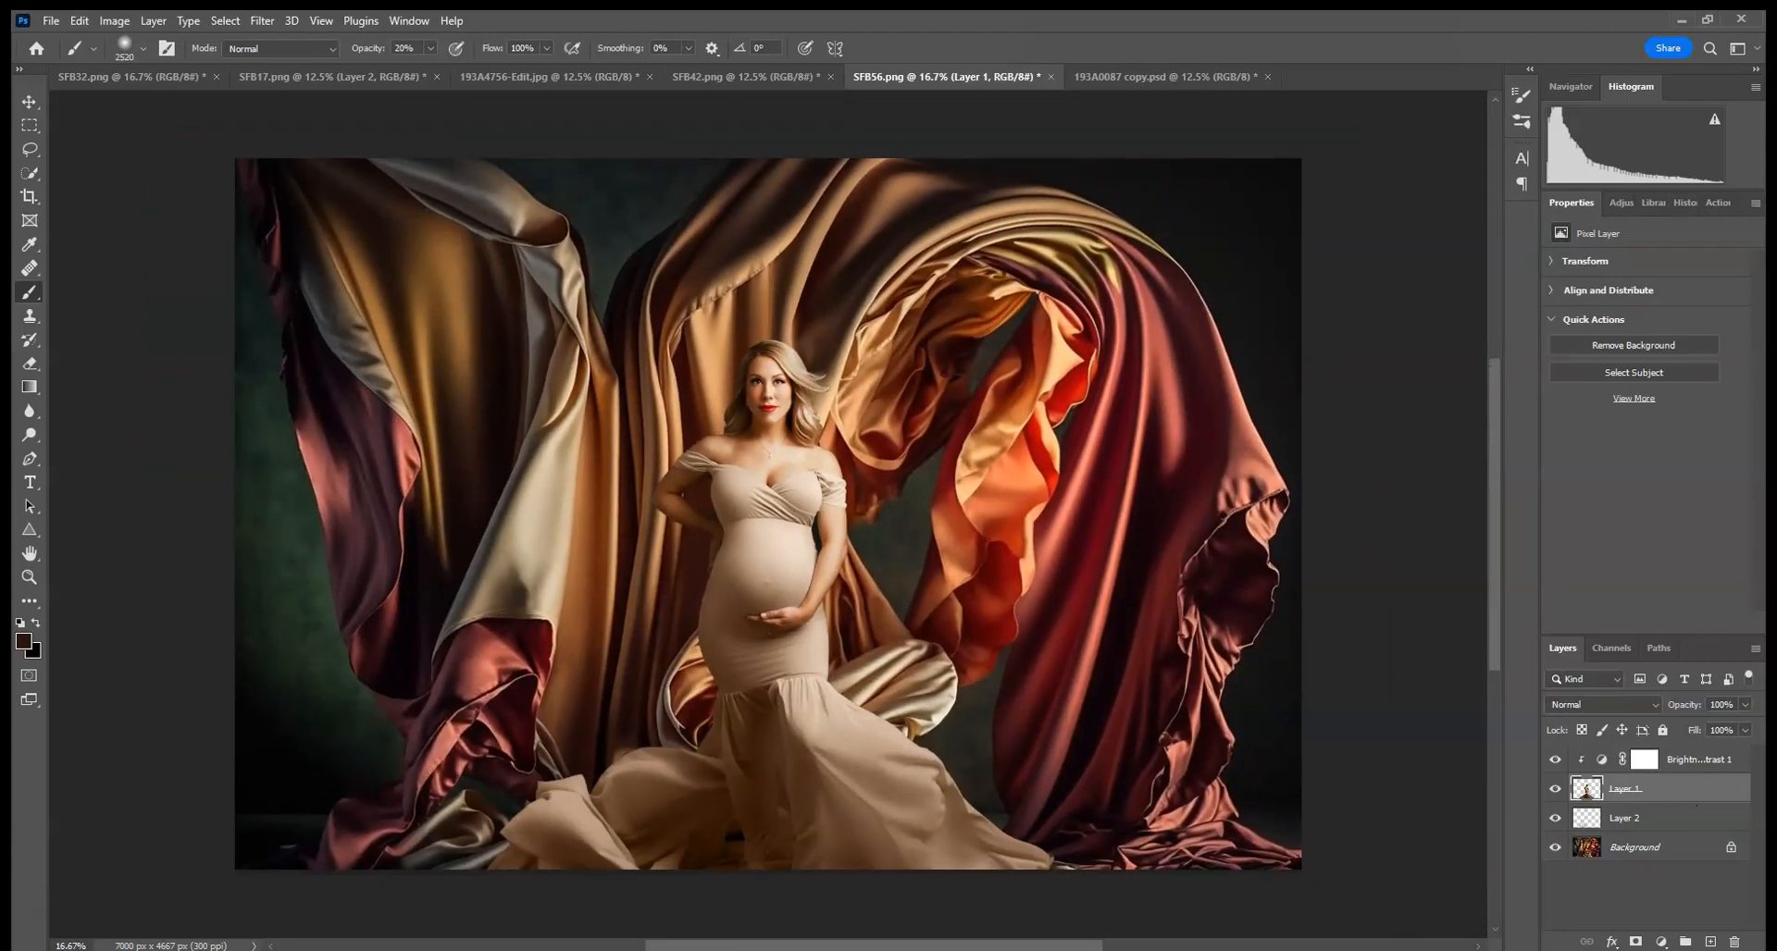
left_click(558, 876)
left_click(557, 877)
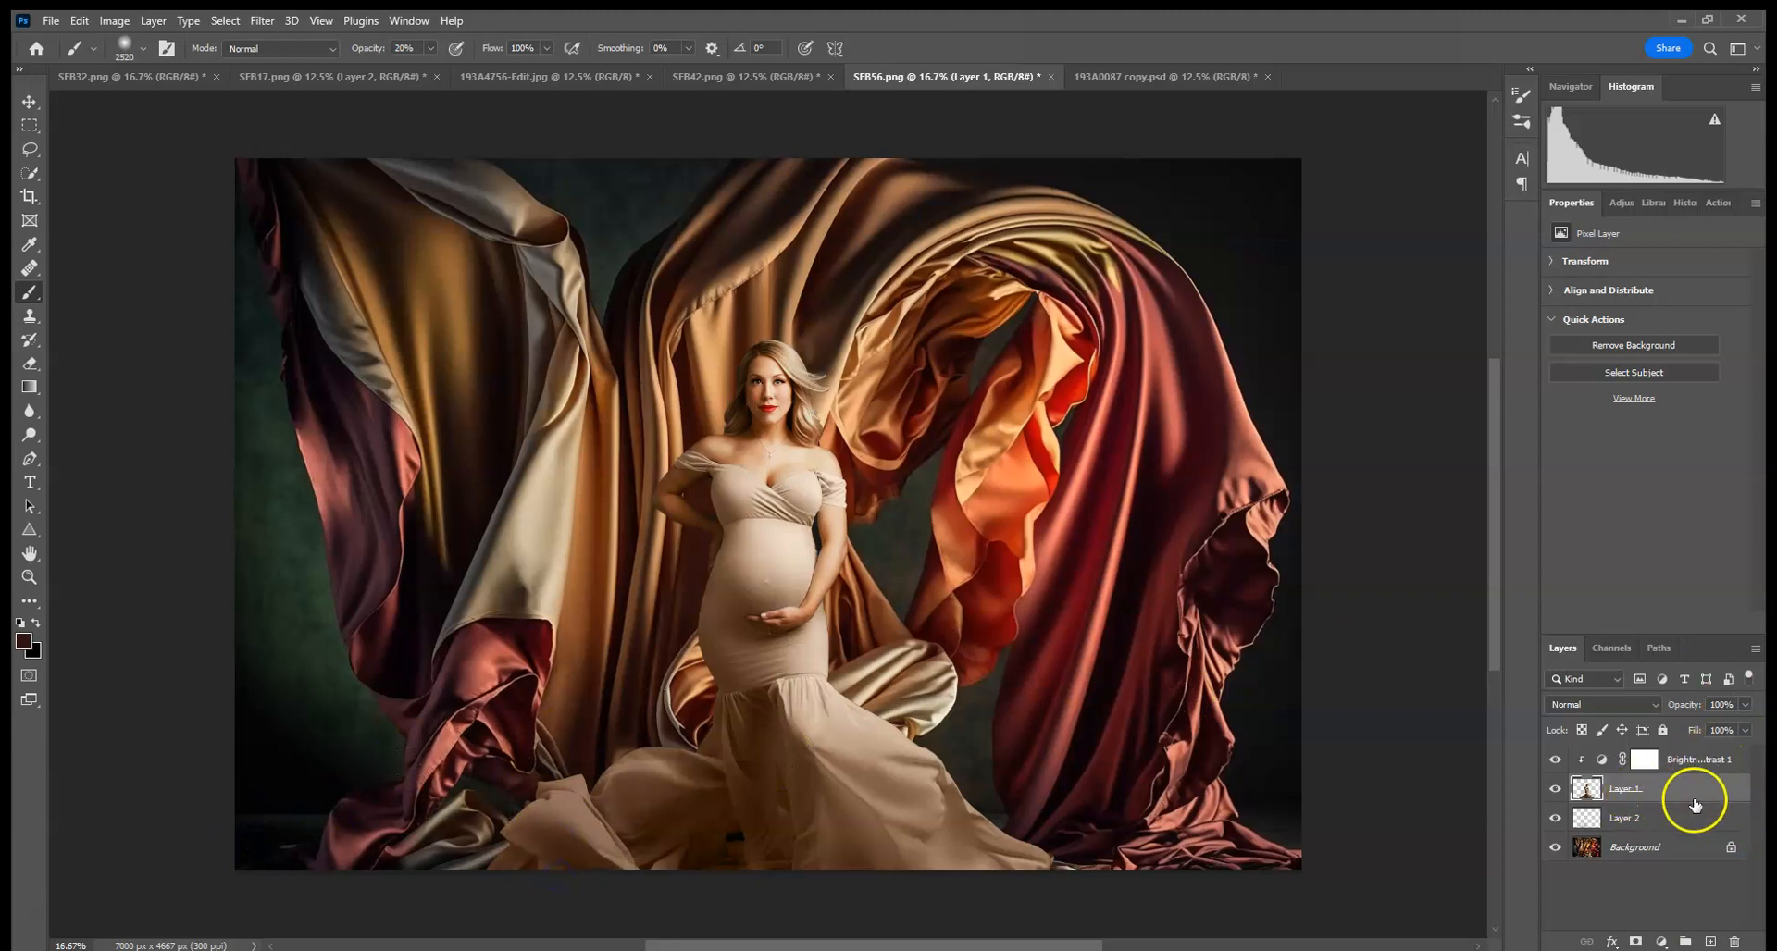
- Delete all brush stroke states from the history
left_click(1682, 204)
left_click(1646, 491)
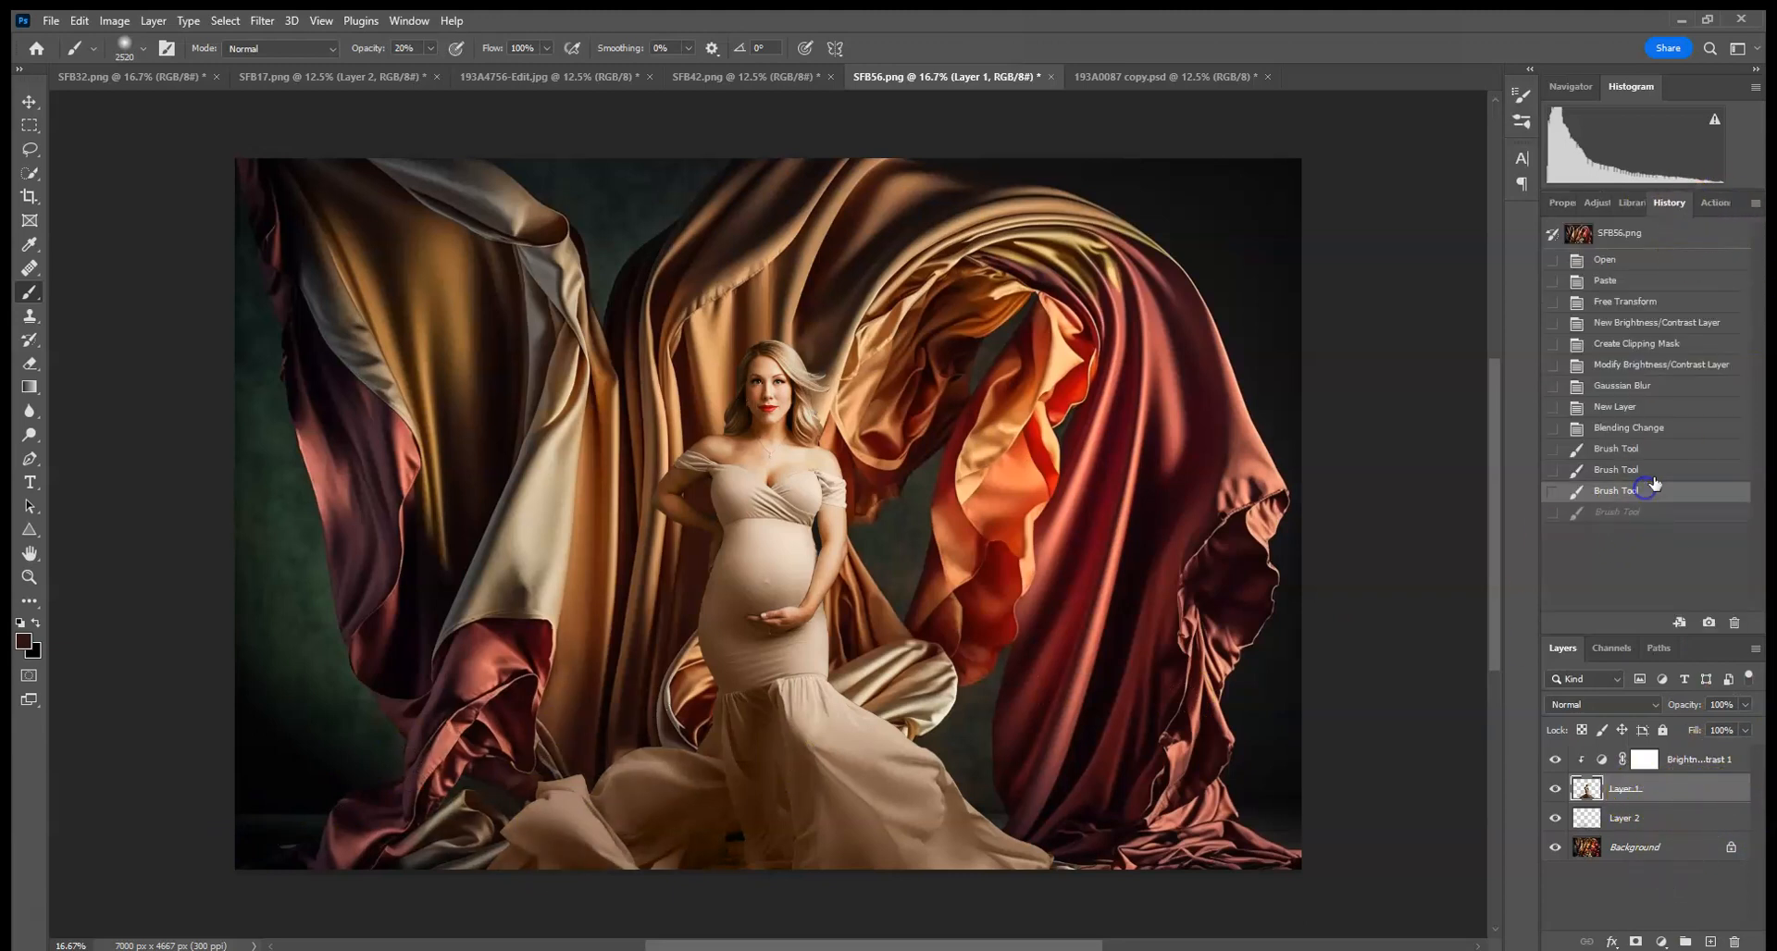
left_click(1663, 451)
left_click(1735, 622)
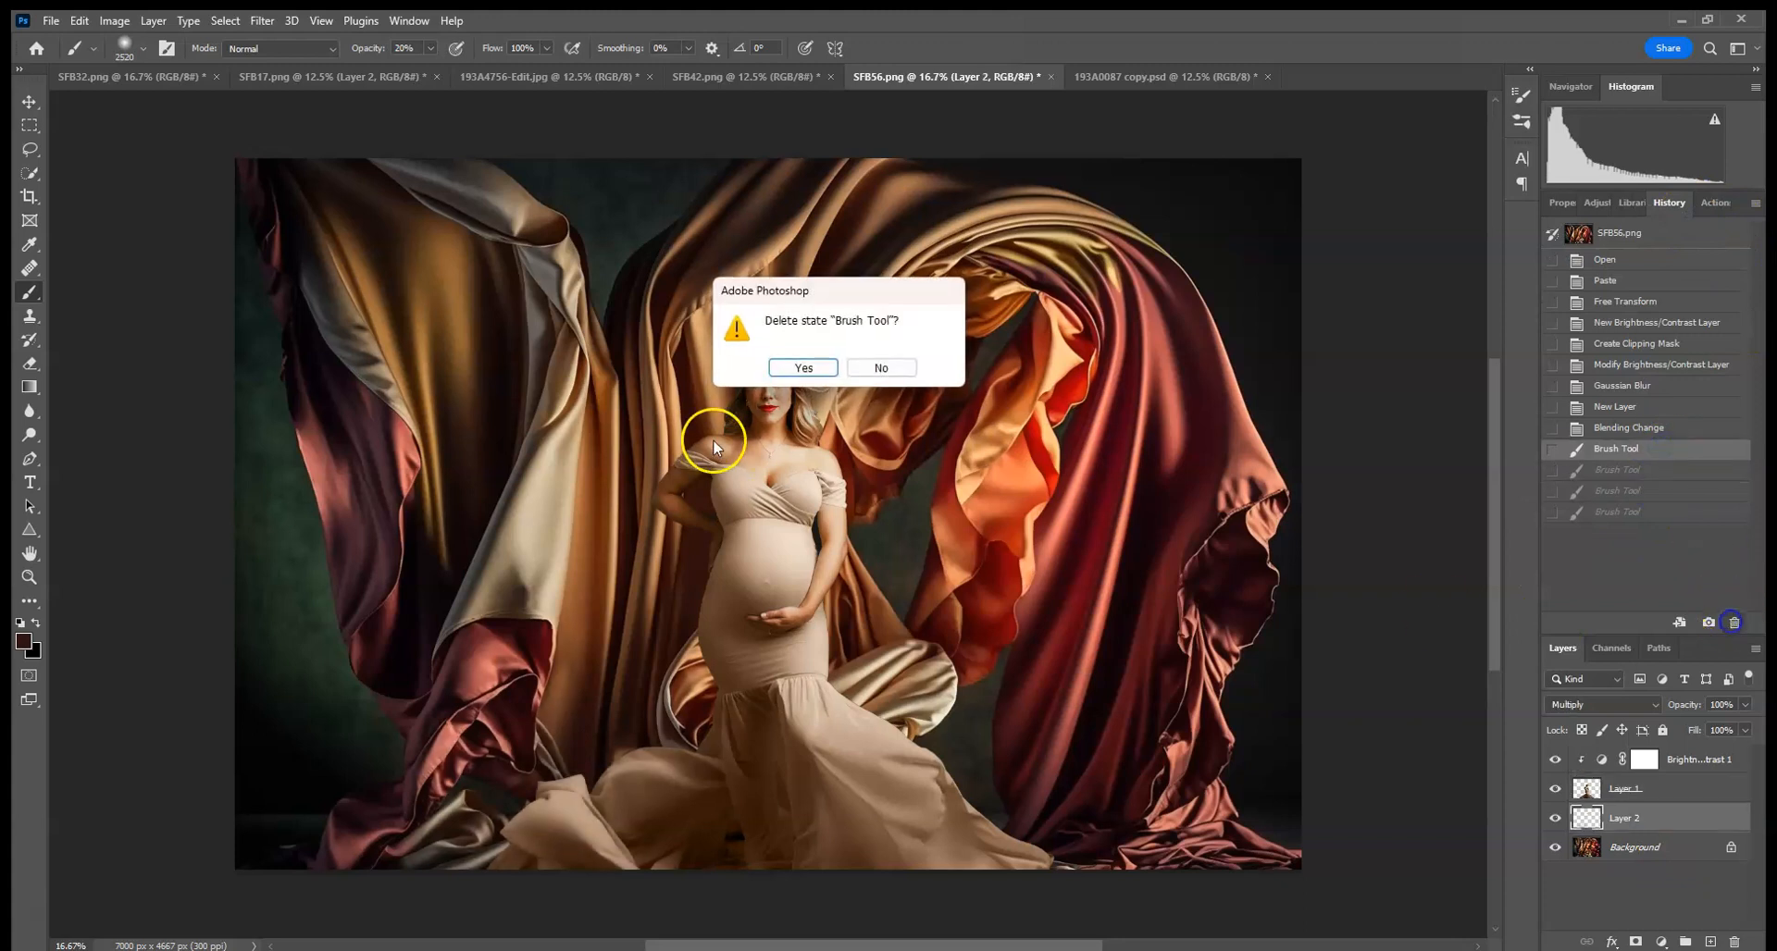
left_click(805, 365)
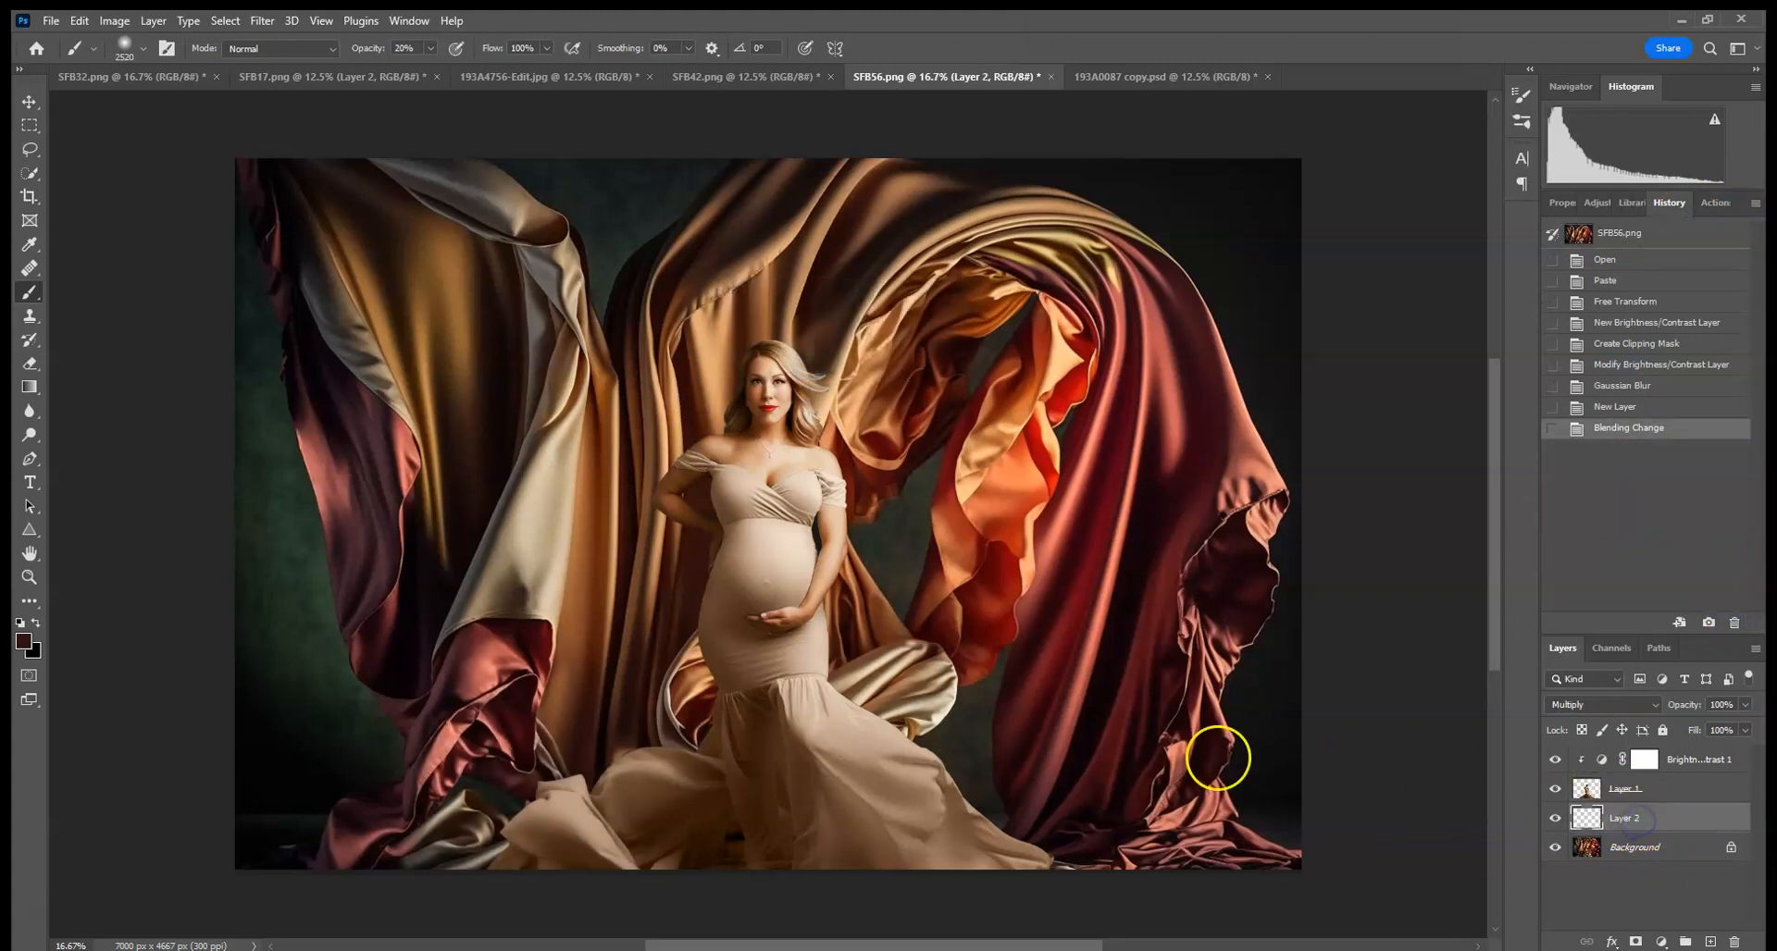
- Paint soft shadows on the Multiply layer around the dress hem and silk near the floor
left_click(574, 801)
left_click(518, 851)
left_click(562, 894)
left_click(529, 898)
left_click(505, 897)
left_click(706, 768)
left_click(717, 775)
left_click(729, 781)
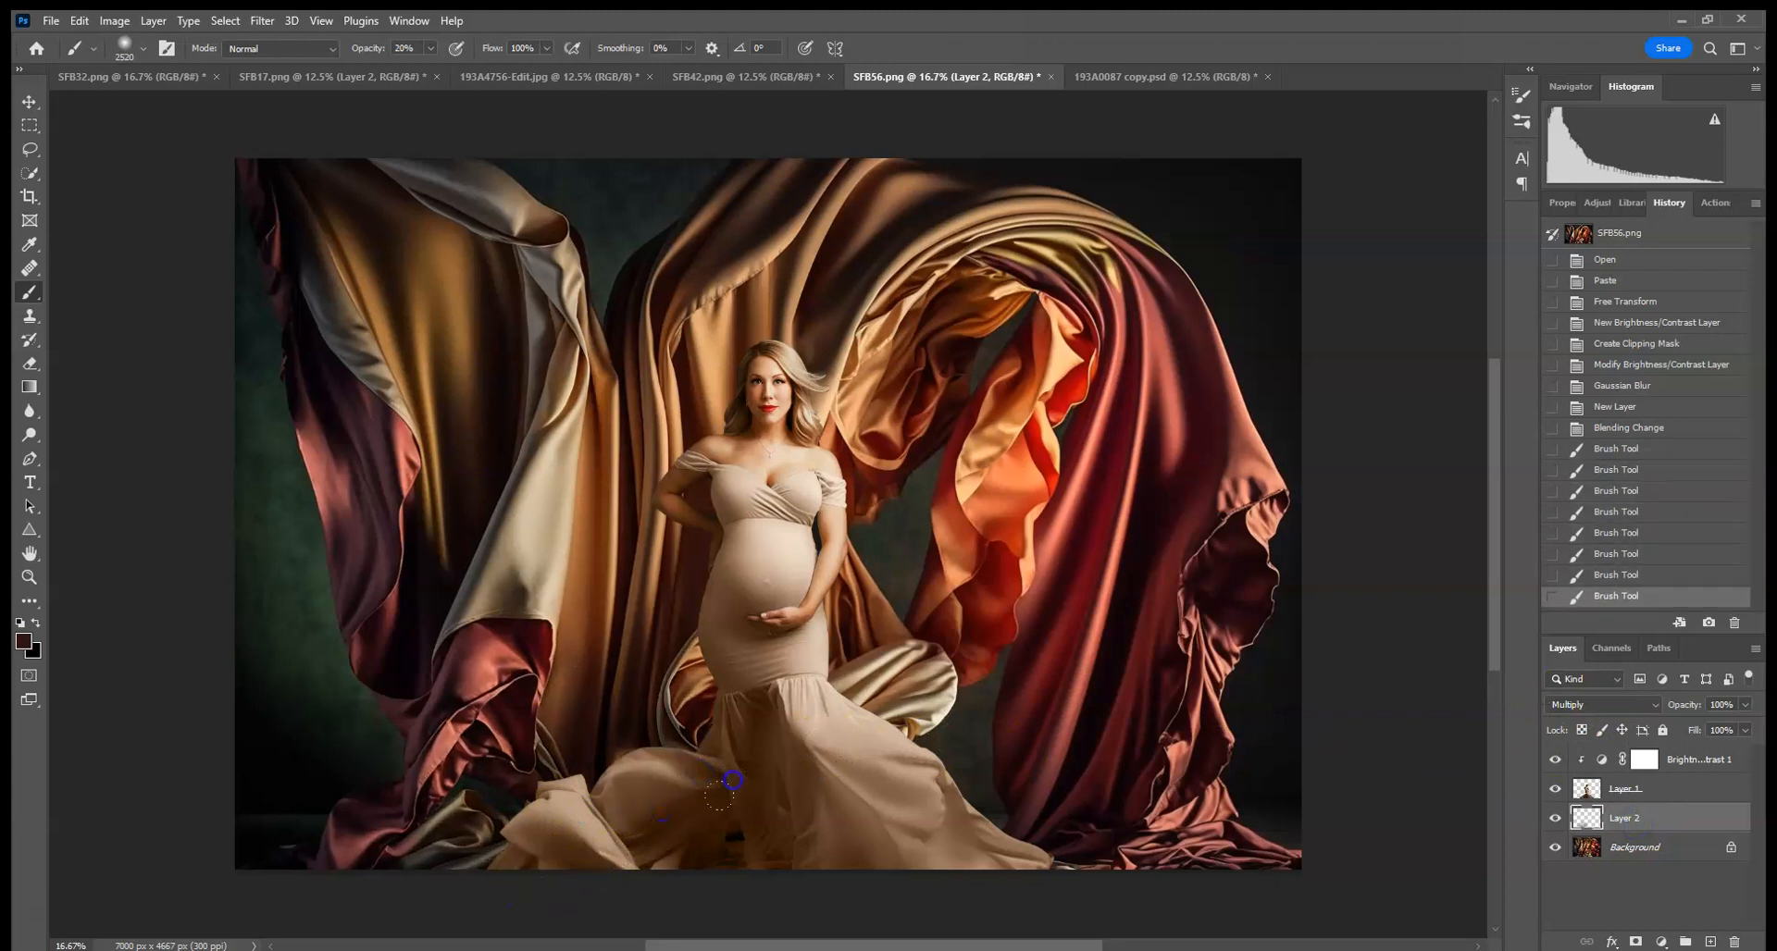
left_click(512, 910)
left_click(592, 917)
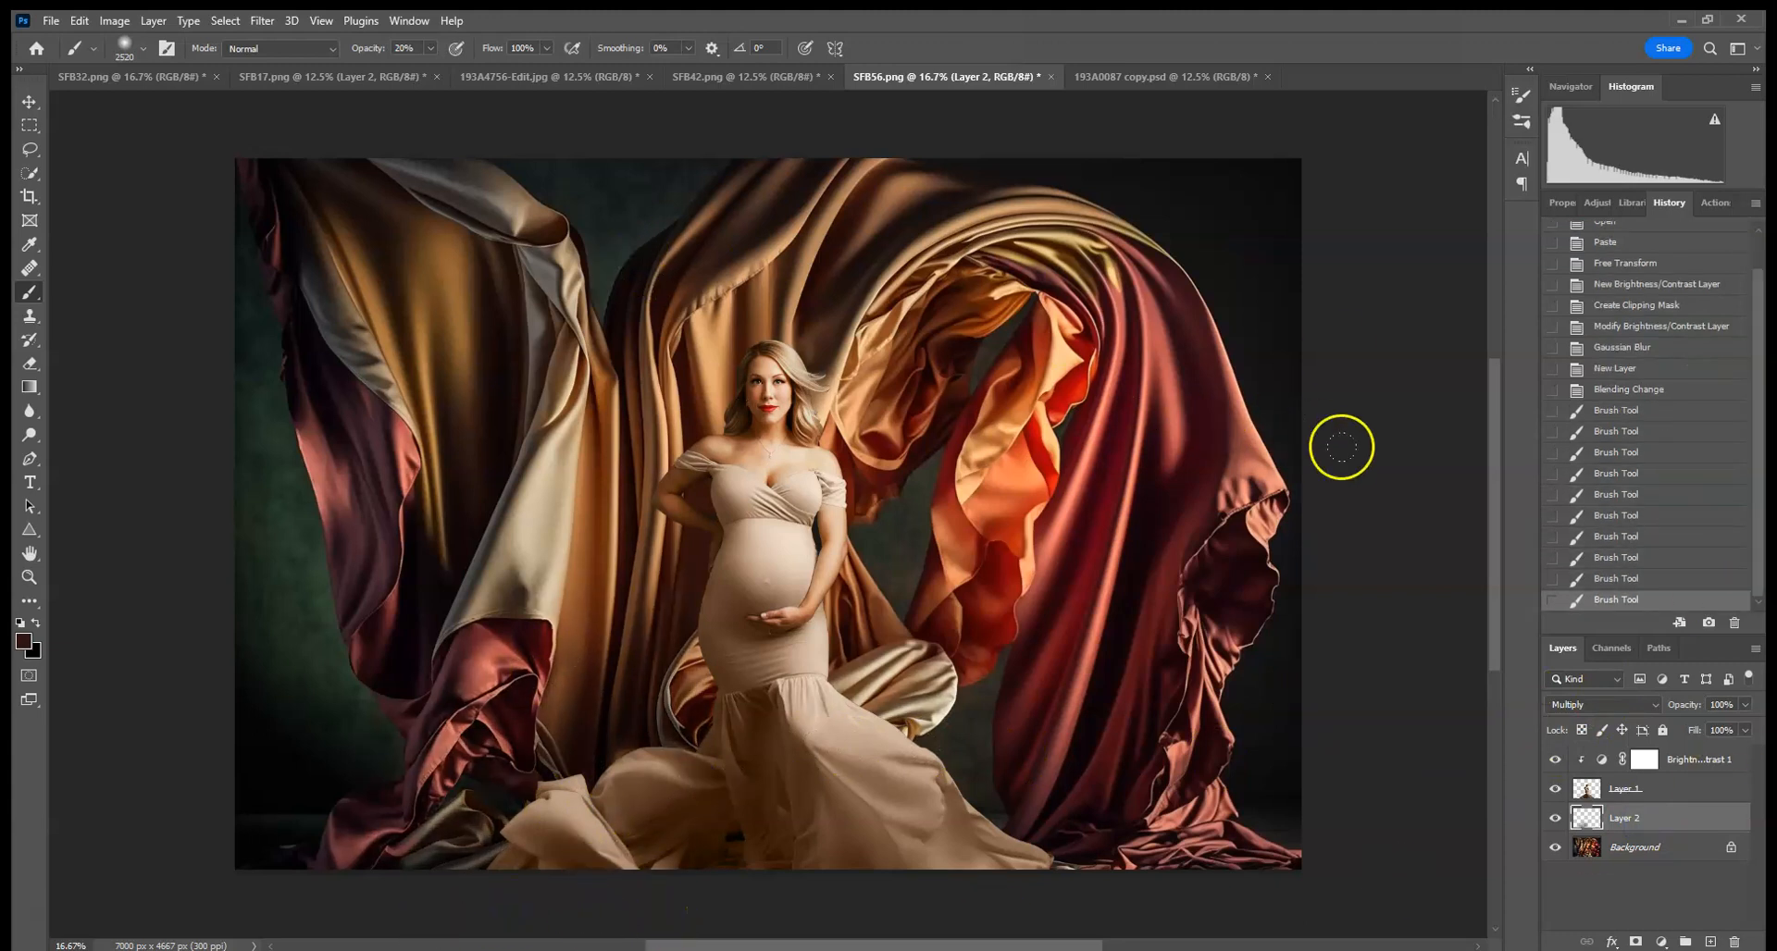
- Add another new layer above the woman's layer and set its blend mode to Multiply
left_click(1631, 788)
key("ctrl+plus")
key("ctrl+plus")
key("ctrl+plus")
key("ctrl+plus")
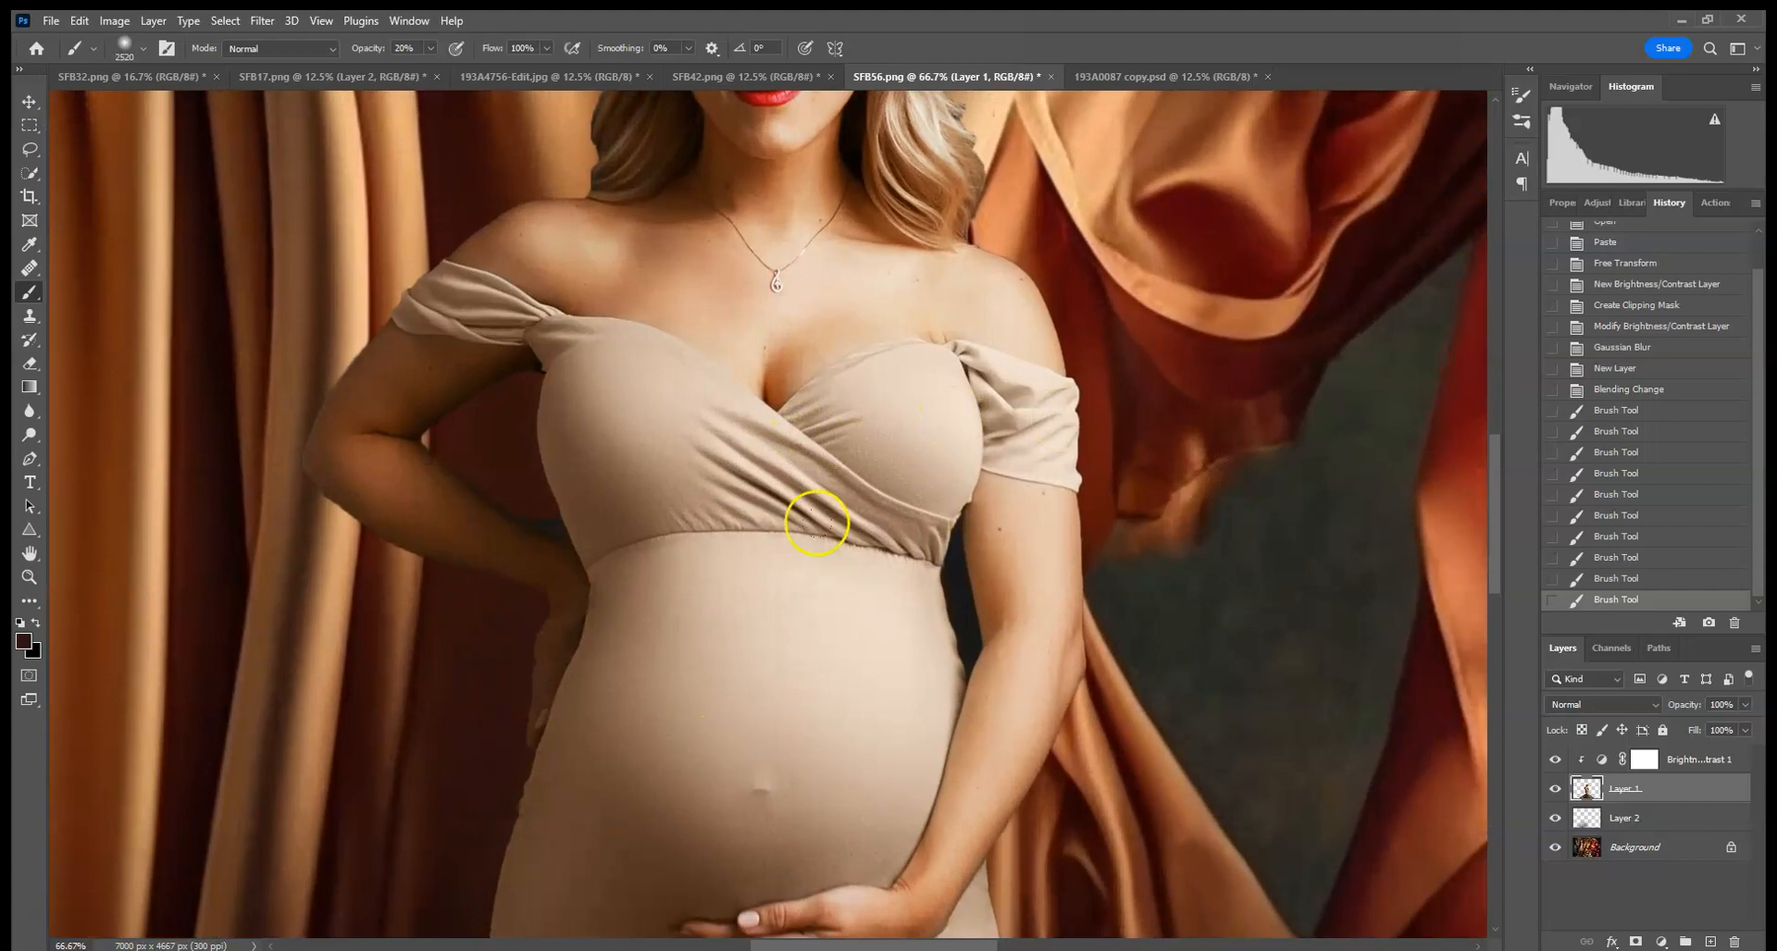
key("ctrl+minus")
key("ctrl+minus")
key("ctrl+minus")
key("ctrl+minus")
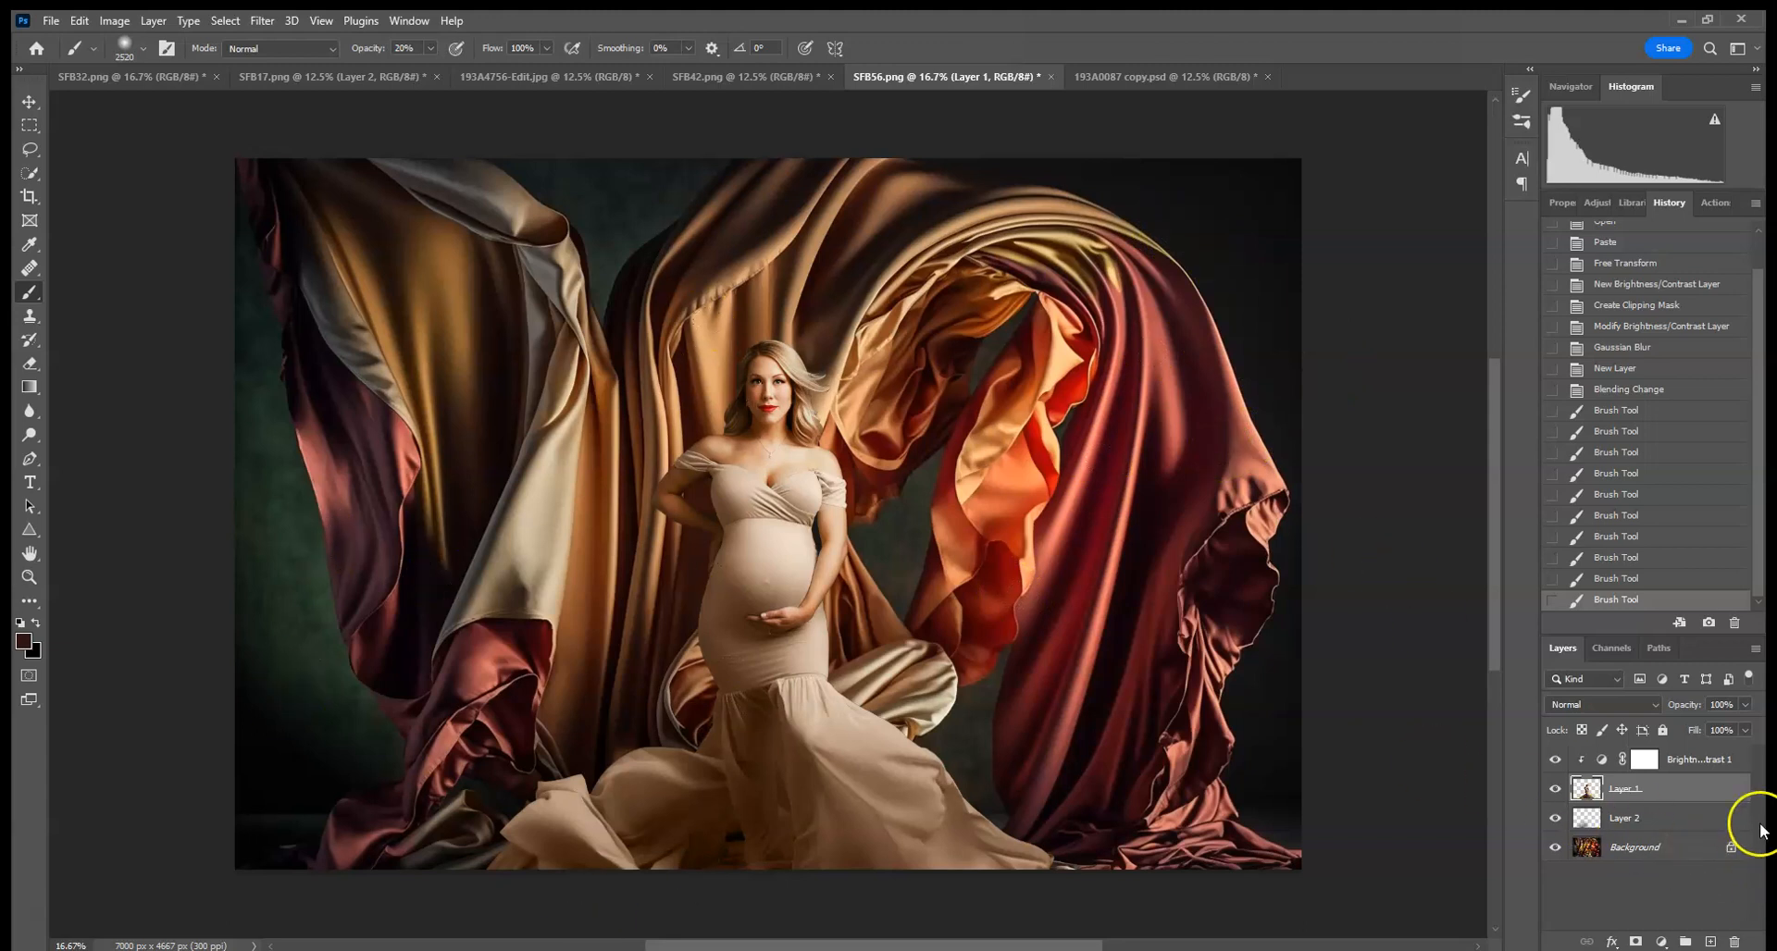
left_click(1713, 942)
left_click(1601, 704)
left_click(1575, 560)
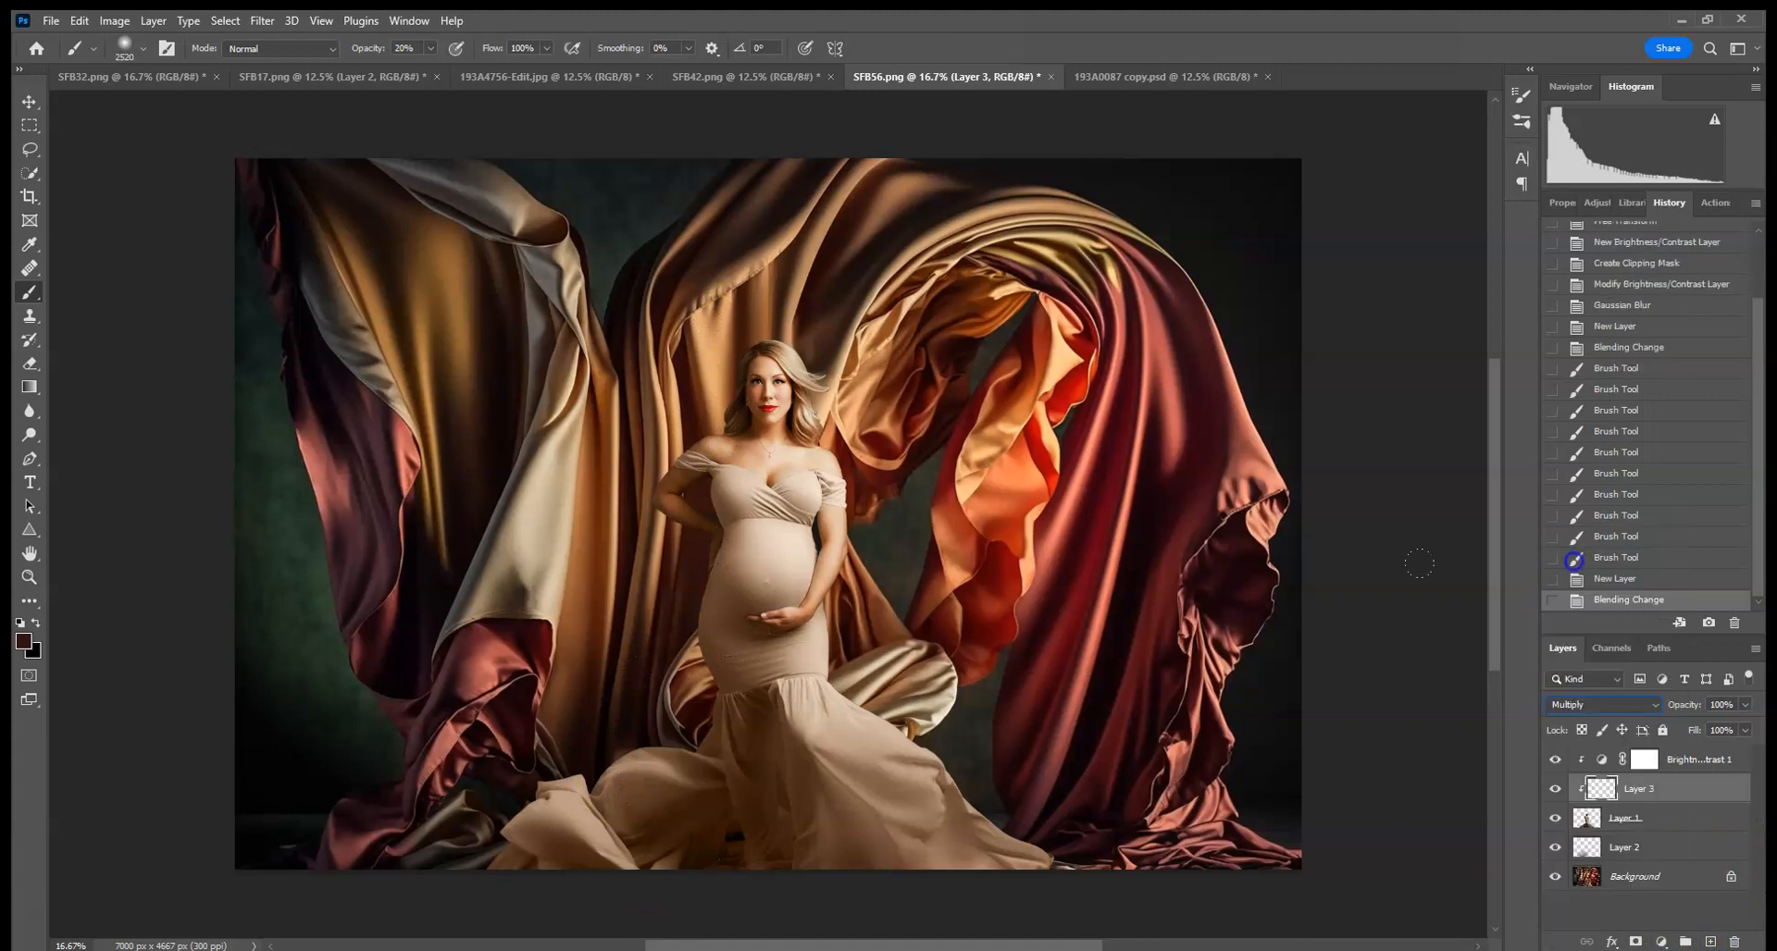
- Paint shading over the woman's body and dress with a 464 px soft brush on the new layer
left_click(144, 48)
left_click(215, 107)
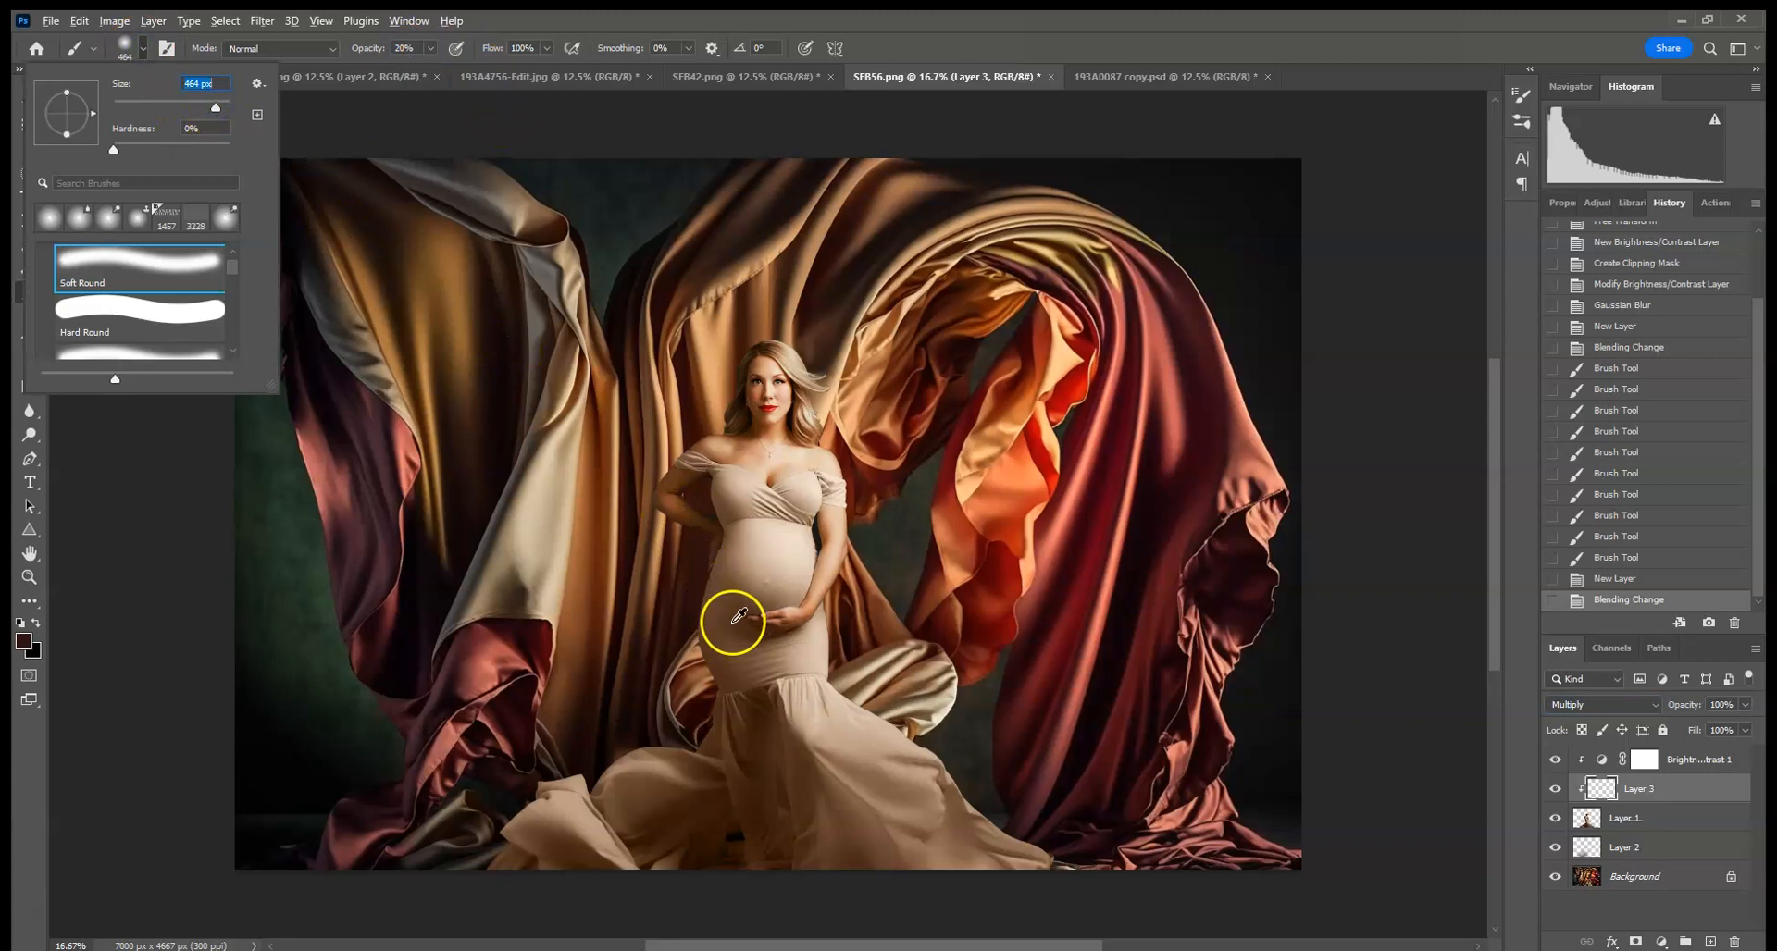
left_click(761, 700)
mouse_move(714, 707)
left_mouse_down()
mouse_move(692, 588)
mouse_move(723, 551)
mouse_move(704, 636)
mouse_move(708, 683)
left_mouse_up()
left_click_drag(701, 772, 692, 712)
left_click_drag(693, 712, 505, 847)
mouse_move(498, 856)
left_mouse_down()
mouse_move(482, 884)
mouse_move(518, 833)
left_mouse_up()
mouse_move(586, 753)
left_mouse_down()
mouse_move(657, 757)
mouse_move(699, 684)
left_mouse_up()
left_click_drag(676, 451, 672, 436)
left_click_drag(715, 495, 737, 528)
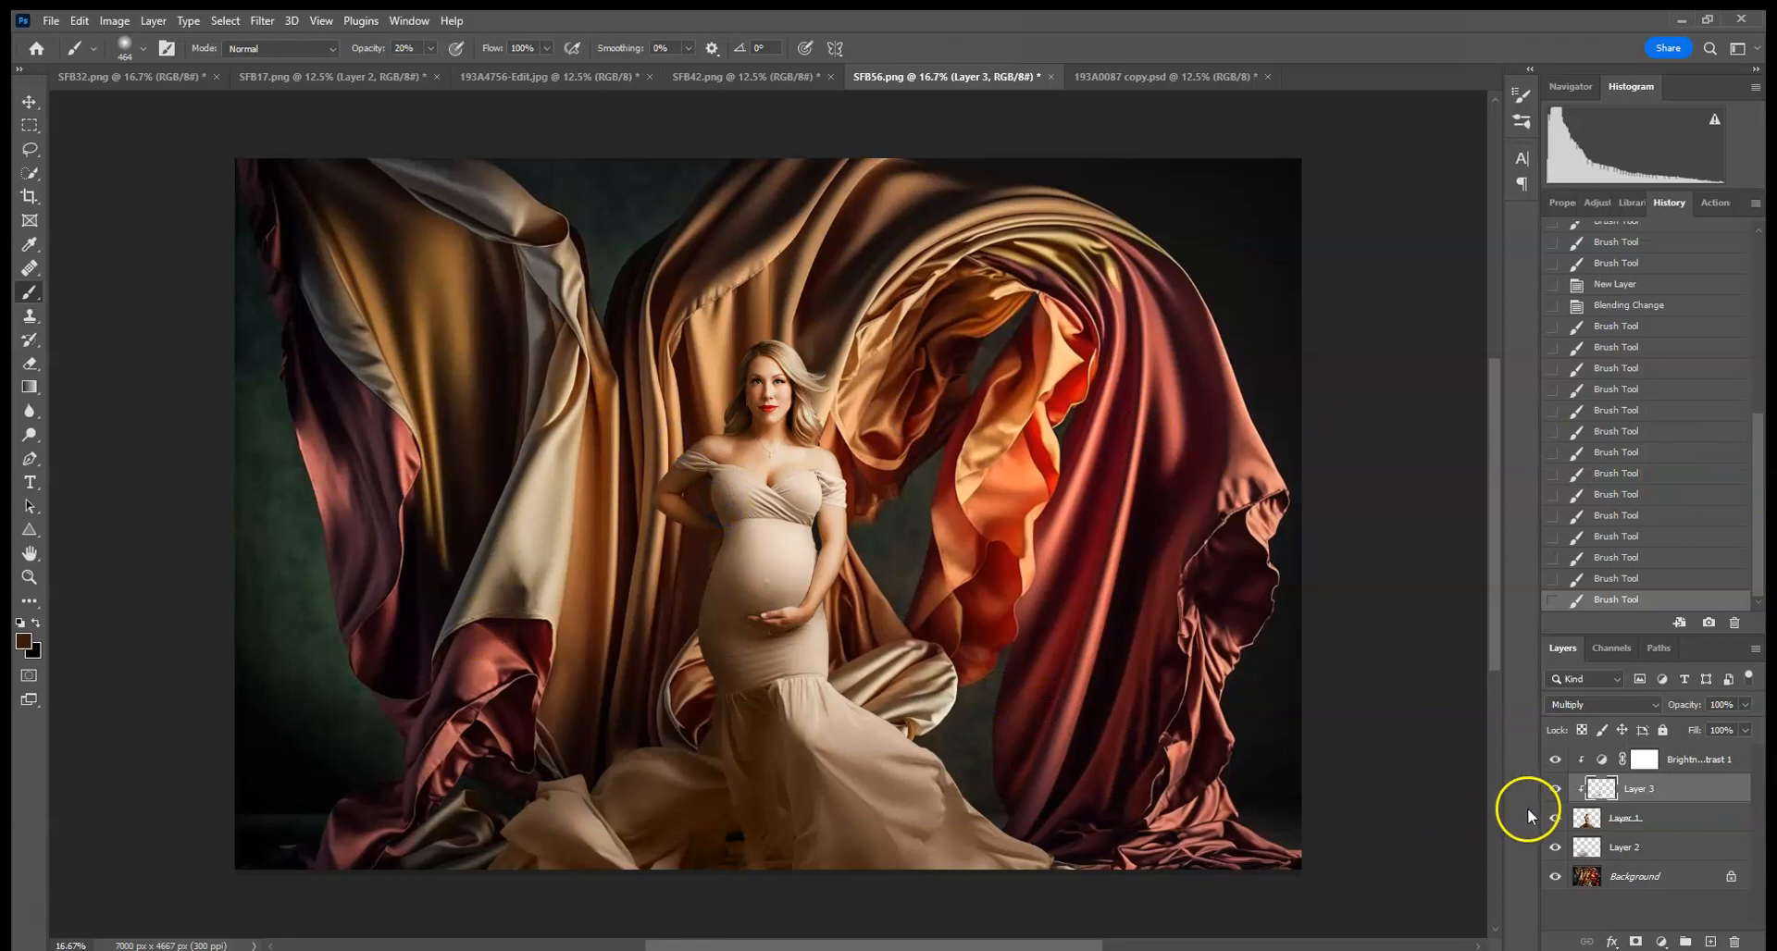
- Toggle the shading layer and the woman's layer off and on to compare the effect
left_click(1554, 789)
left_click(1554, 789)
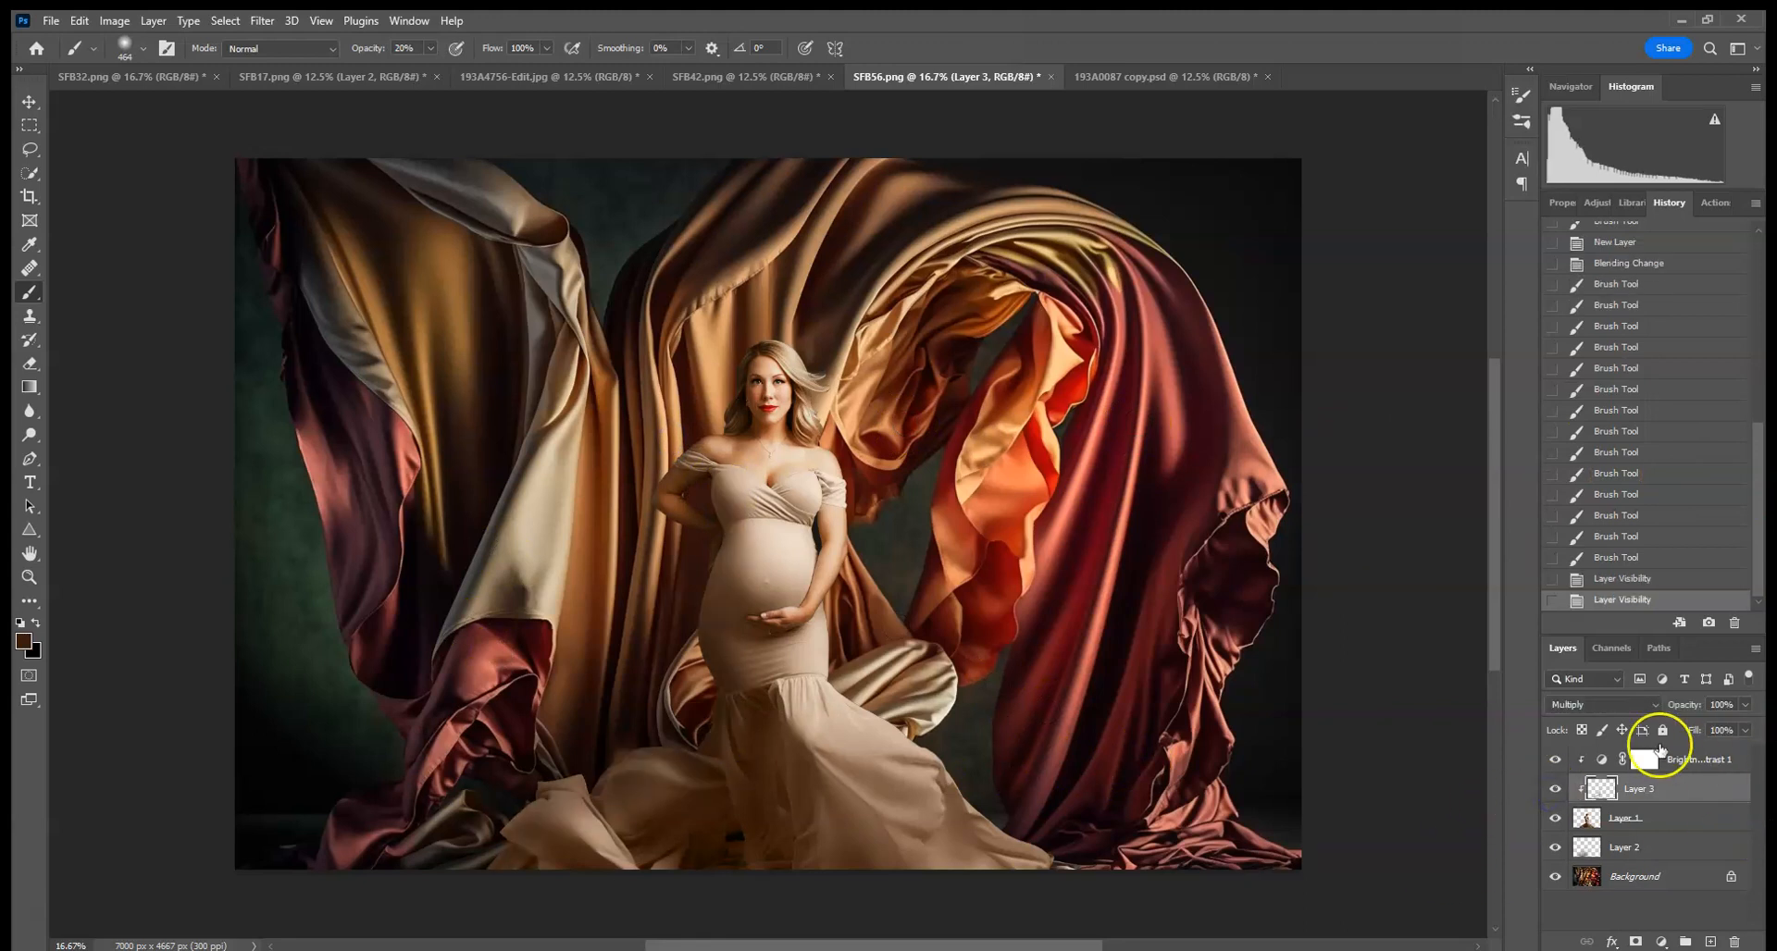
left_click(1555, 818)
left_click(1555, 819)
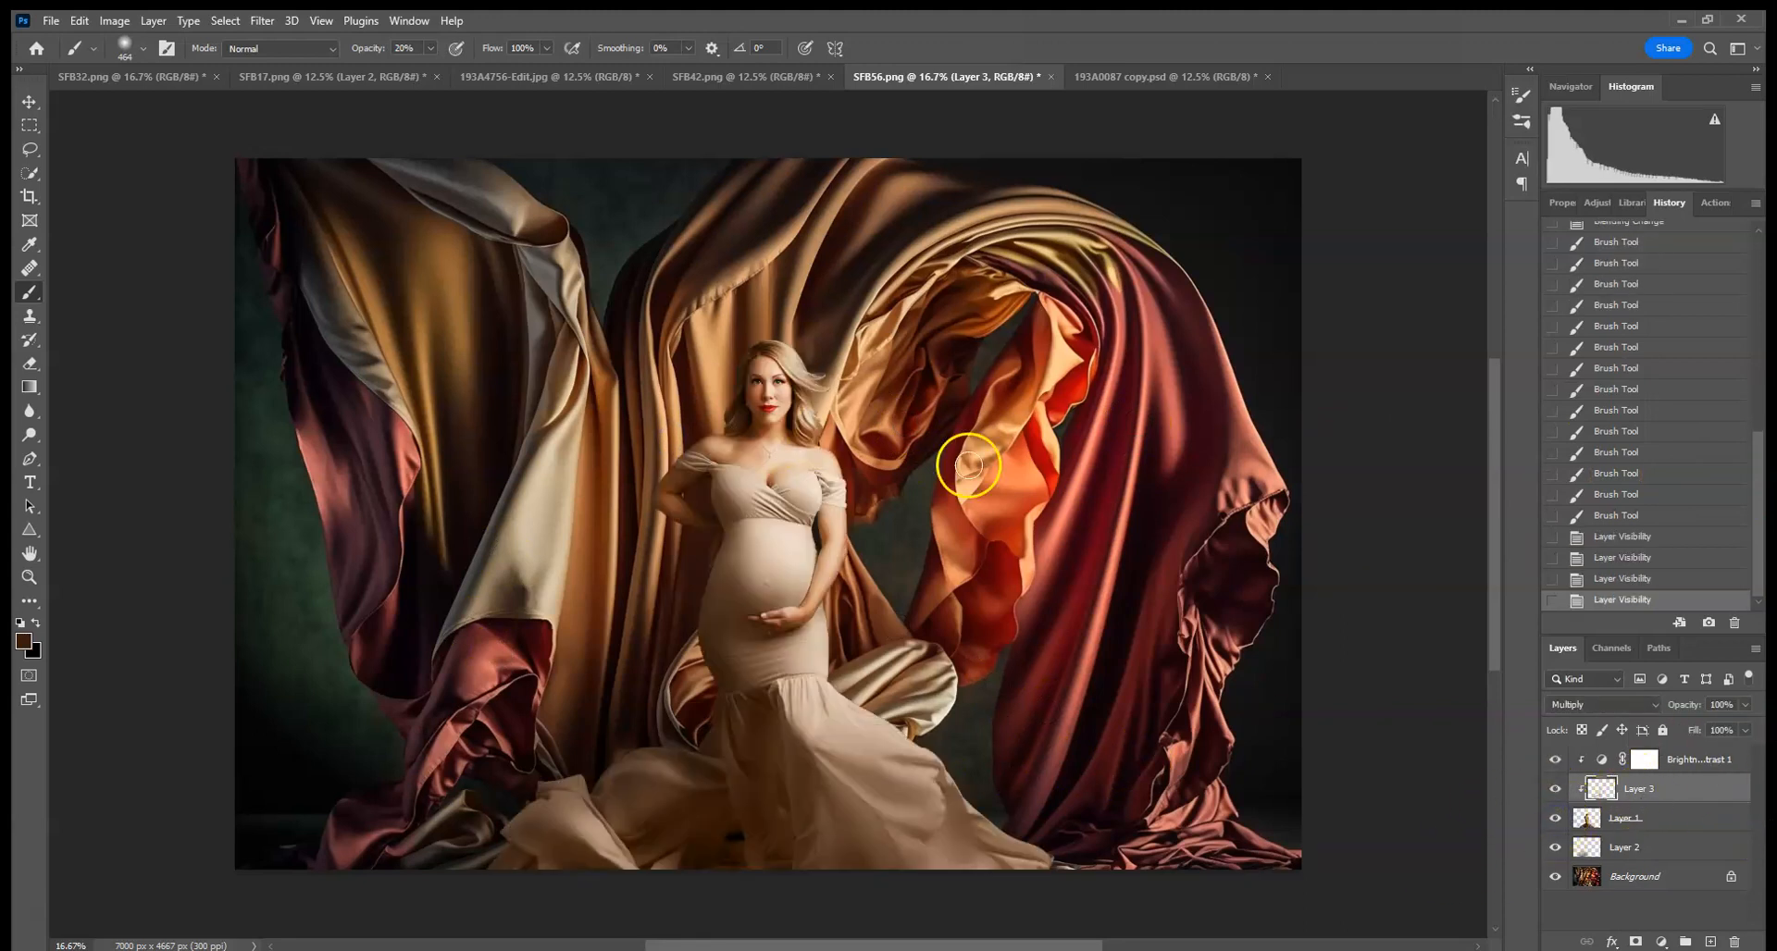
- Add a layer mask to the woman's layer
scroll(968, 465, "up", 3)
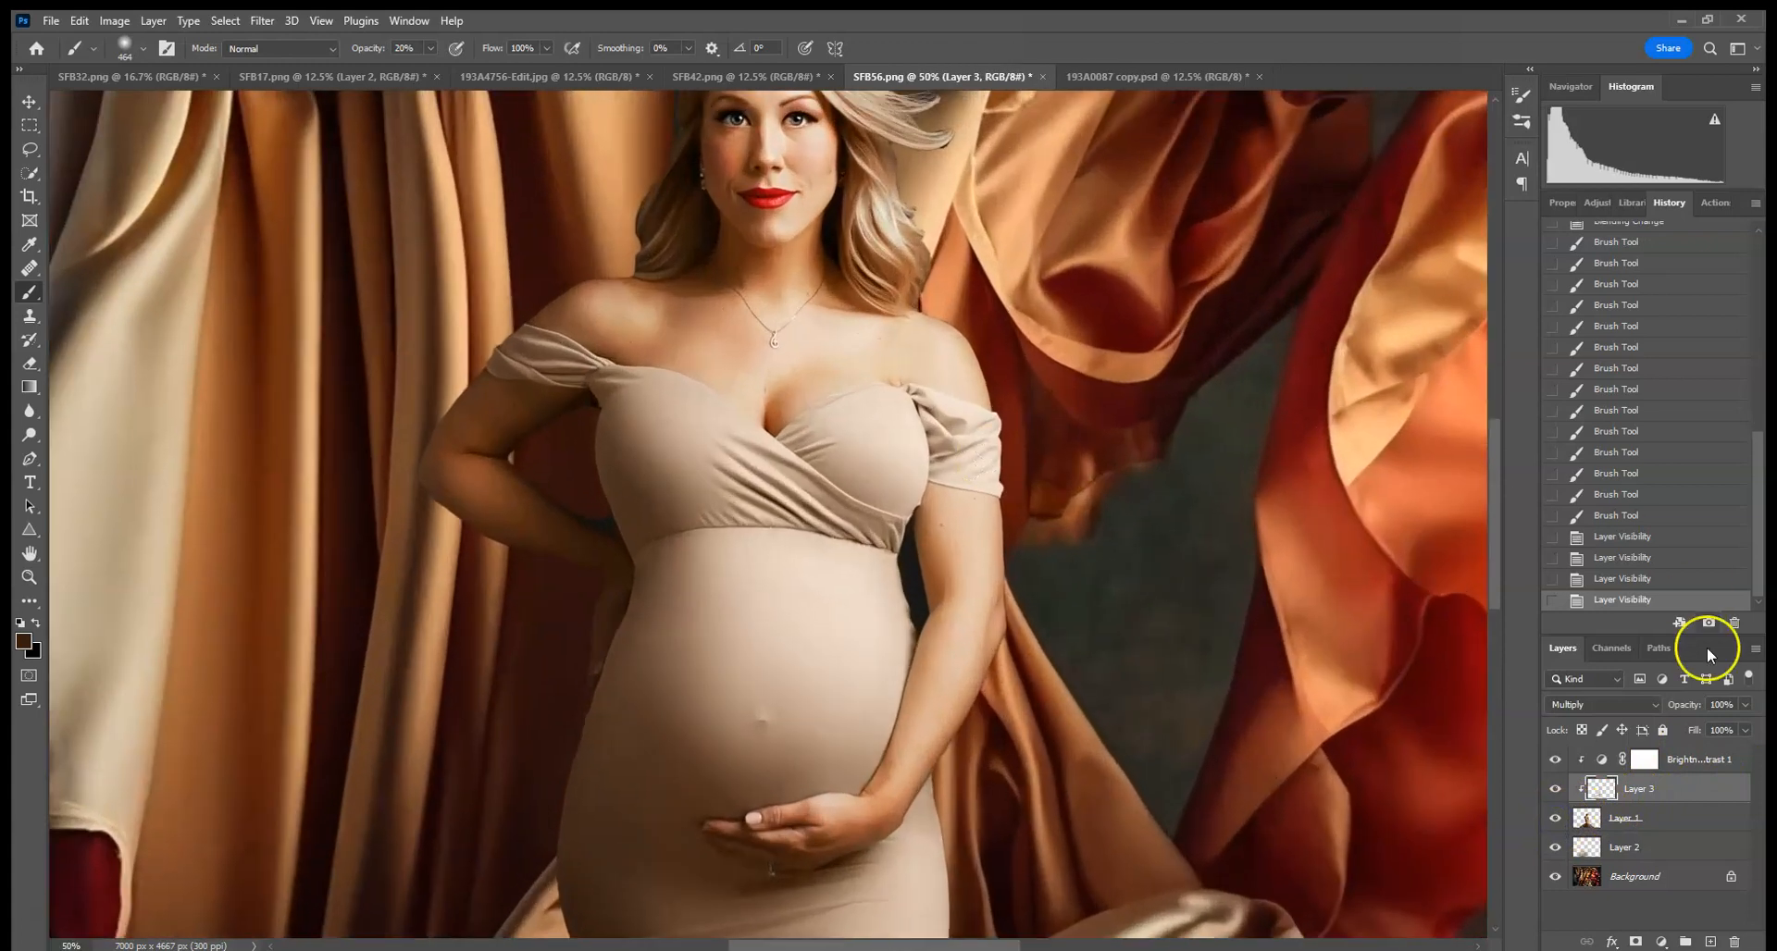
left_click(1643, 818)
left_click(1636, 941)
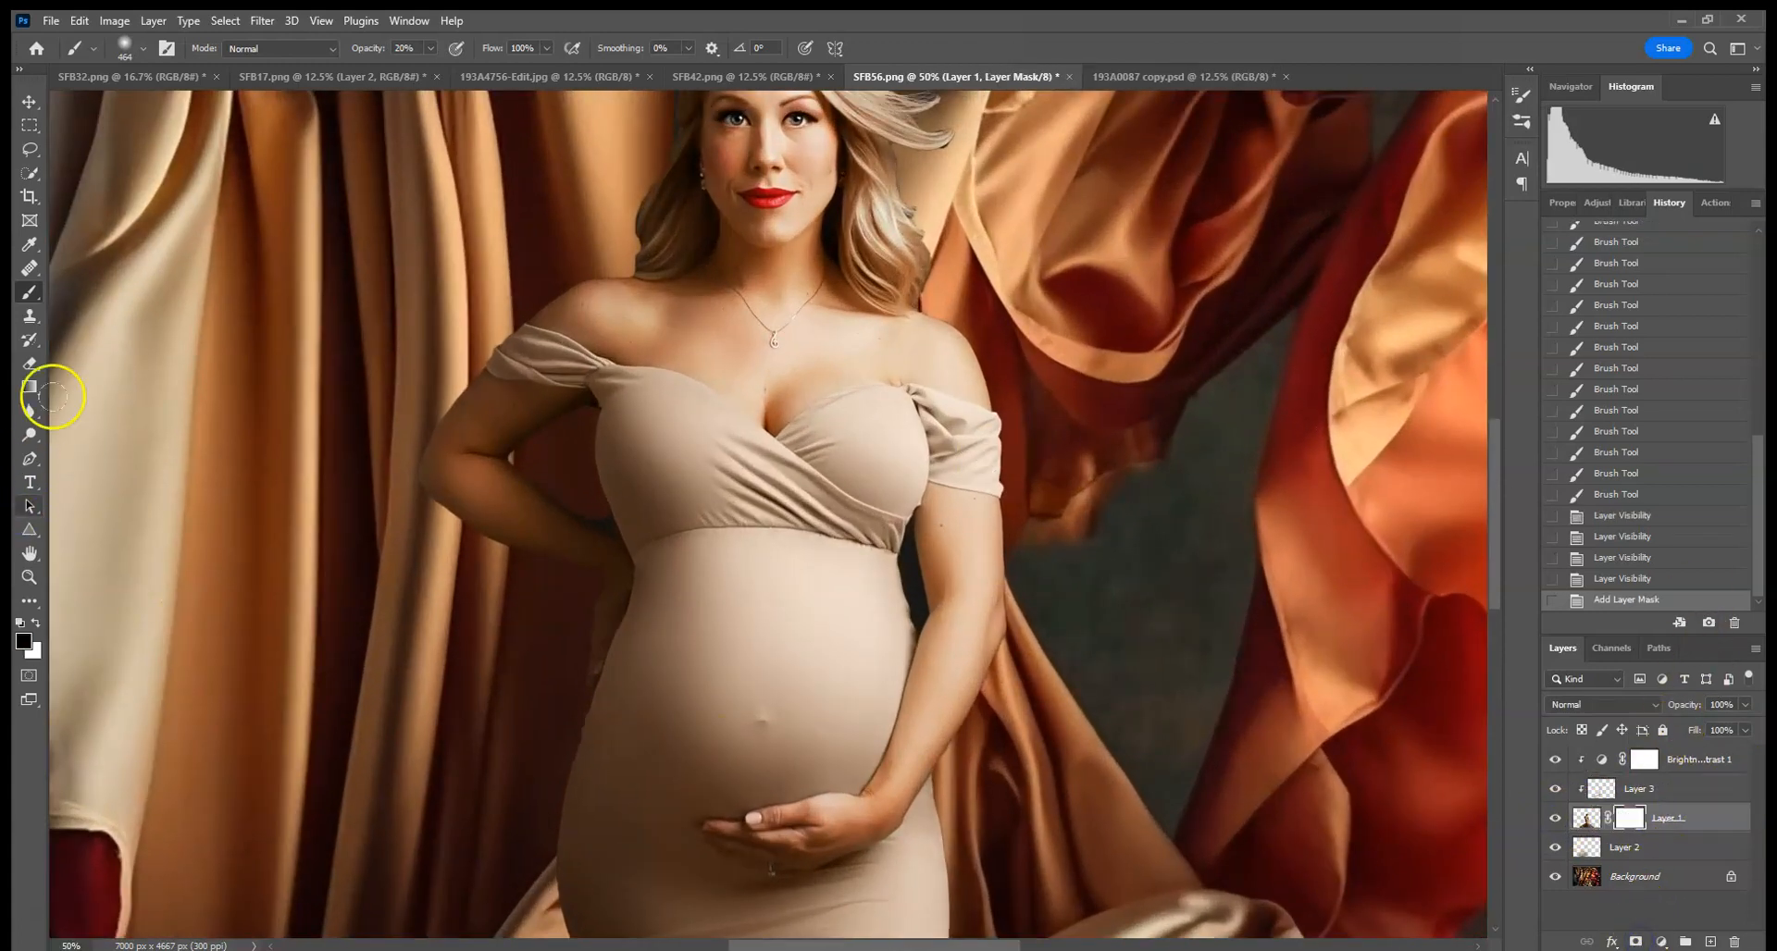
- Mask out the background gaps between the woman's arms and body with a 32 px brush at 100% opacity
left_click(143, 50)
left_click(143, 108)
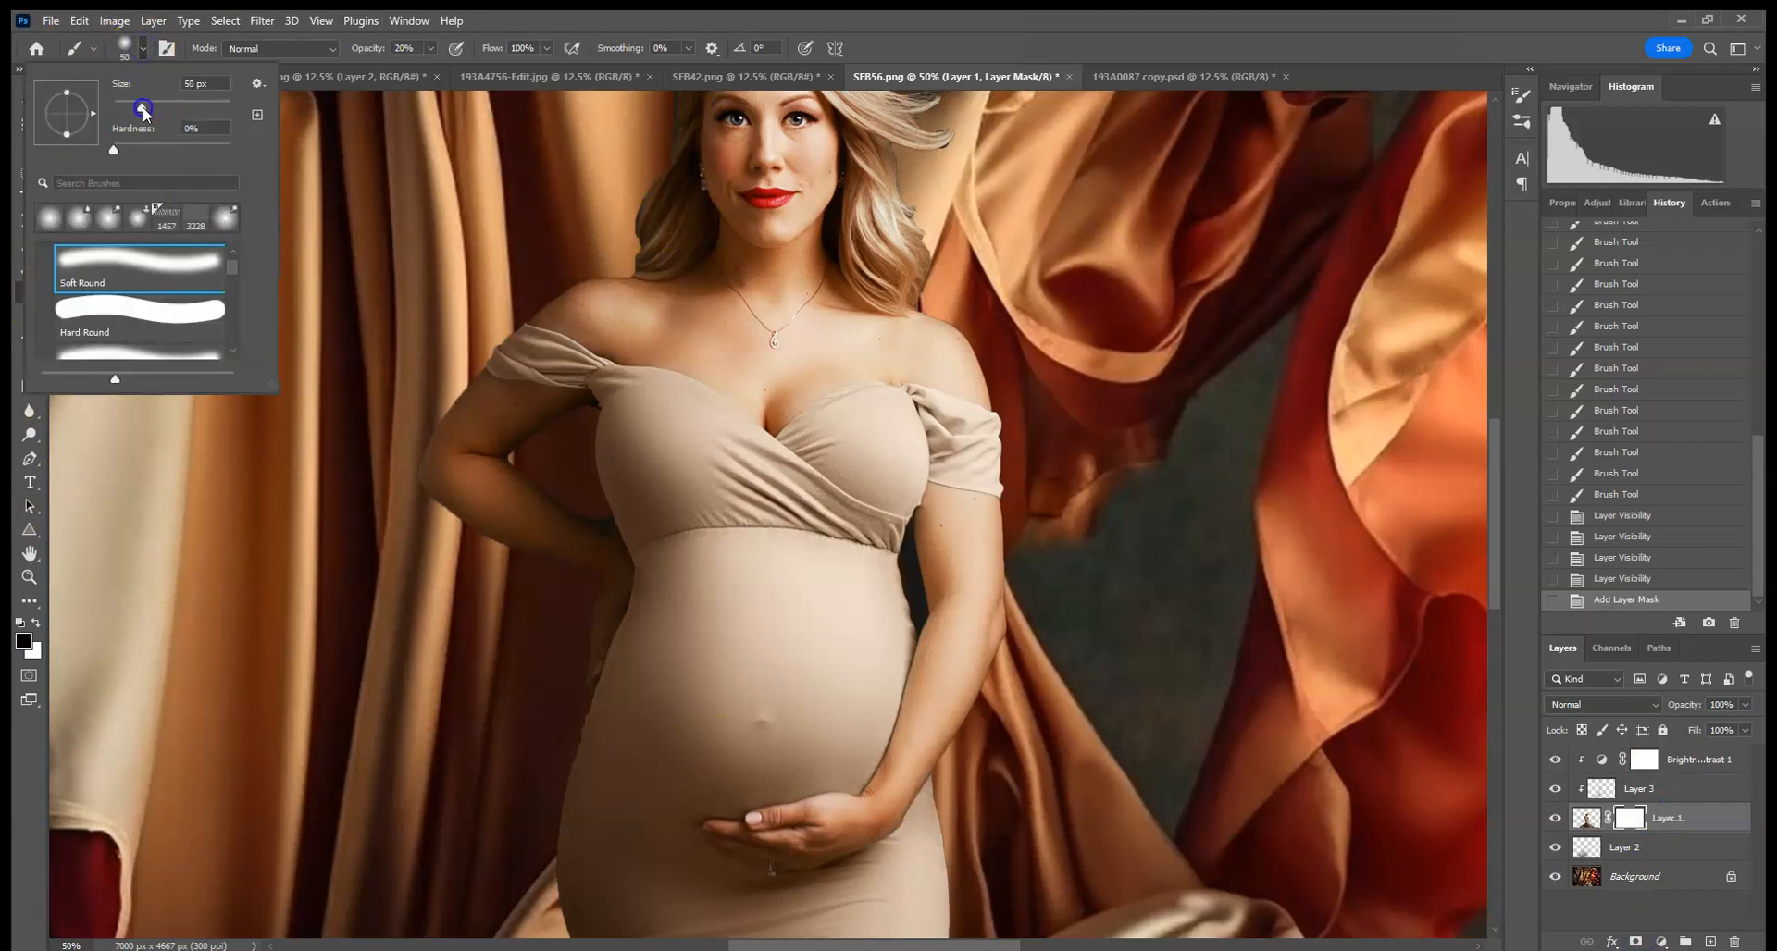
left_click(609, 524)
left_click(586, 512)
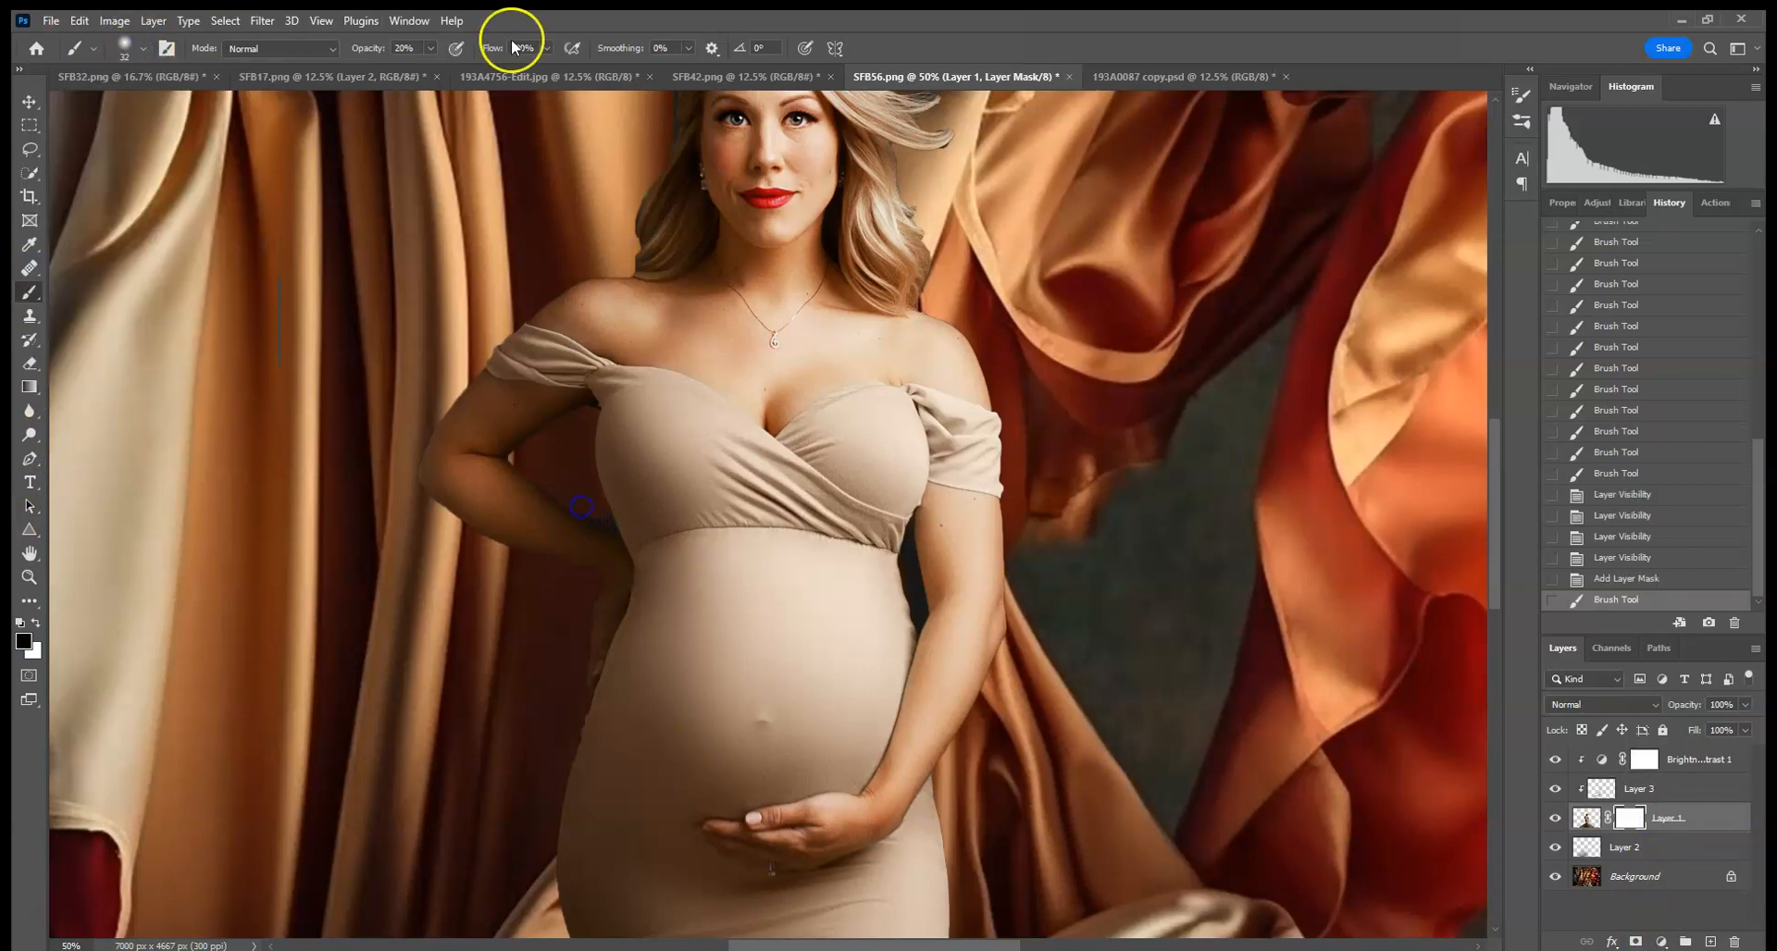
left_click_drag(430, 49, 626, 210)
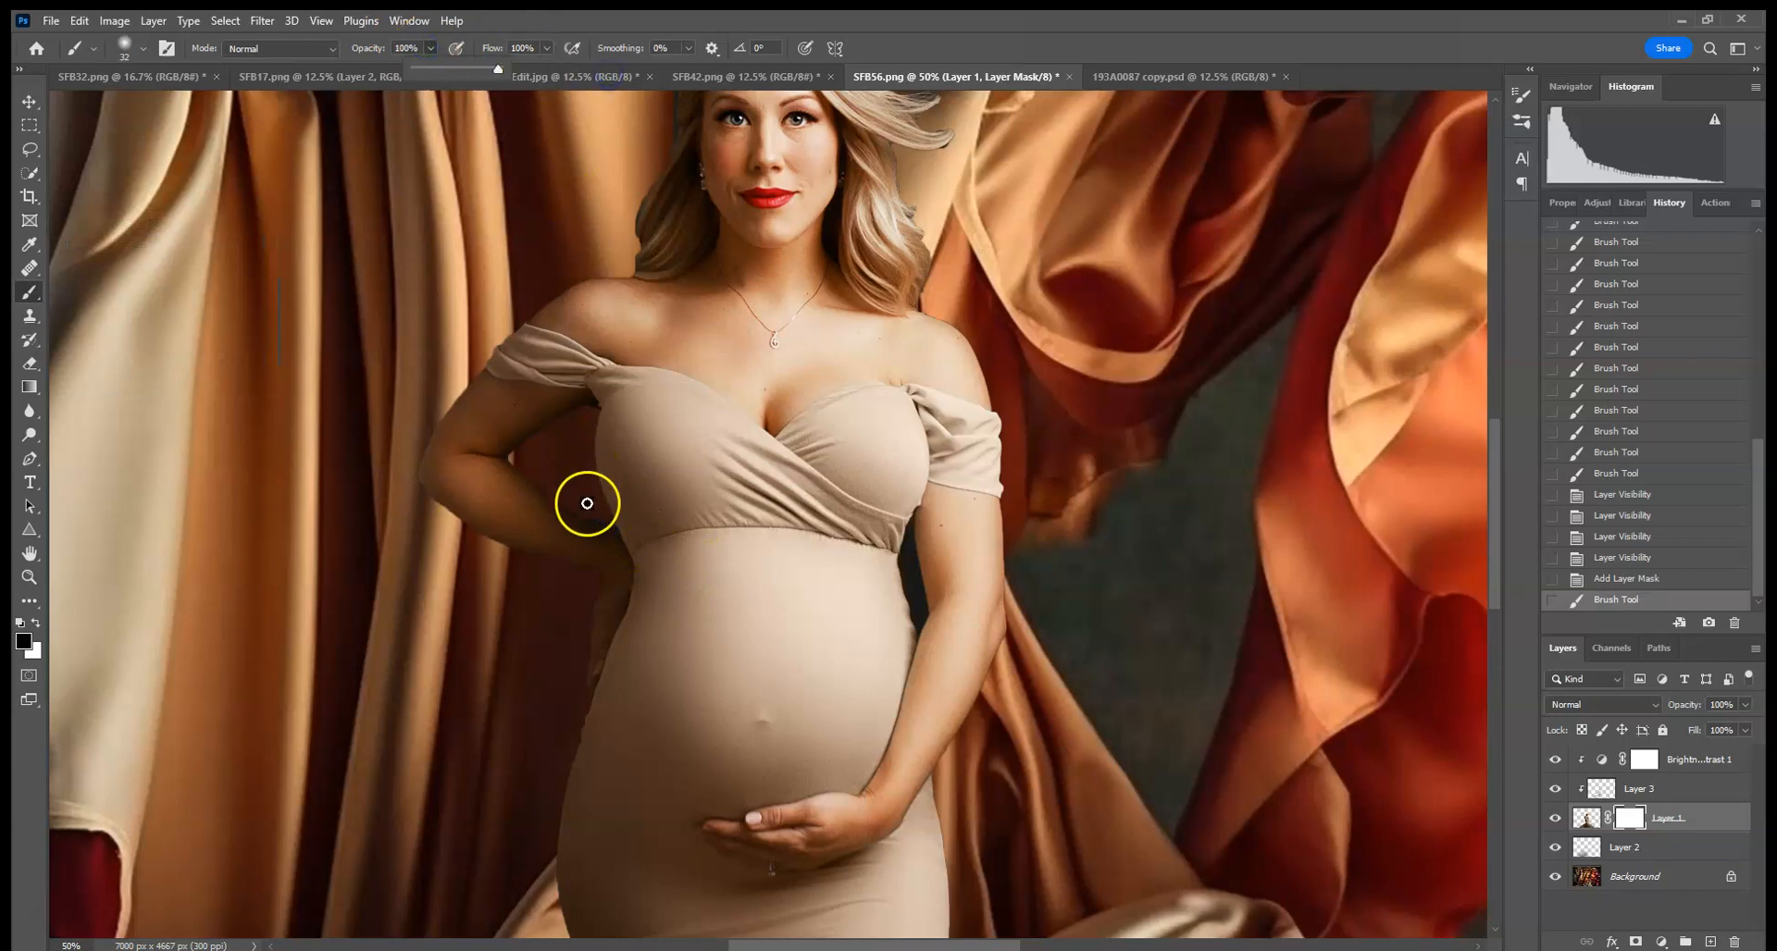
left_click_drag(590, 511, 609, 525)
left_click(587, 422)
mouse_move(926, 630)
left_mouse_down()
mouse_move(932, 595)
mouse_move(908, 561)
left_mouse_up()
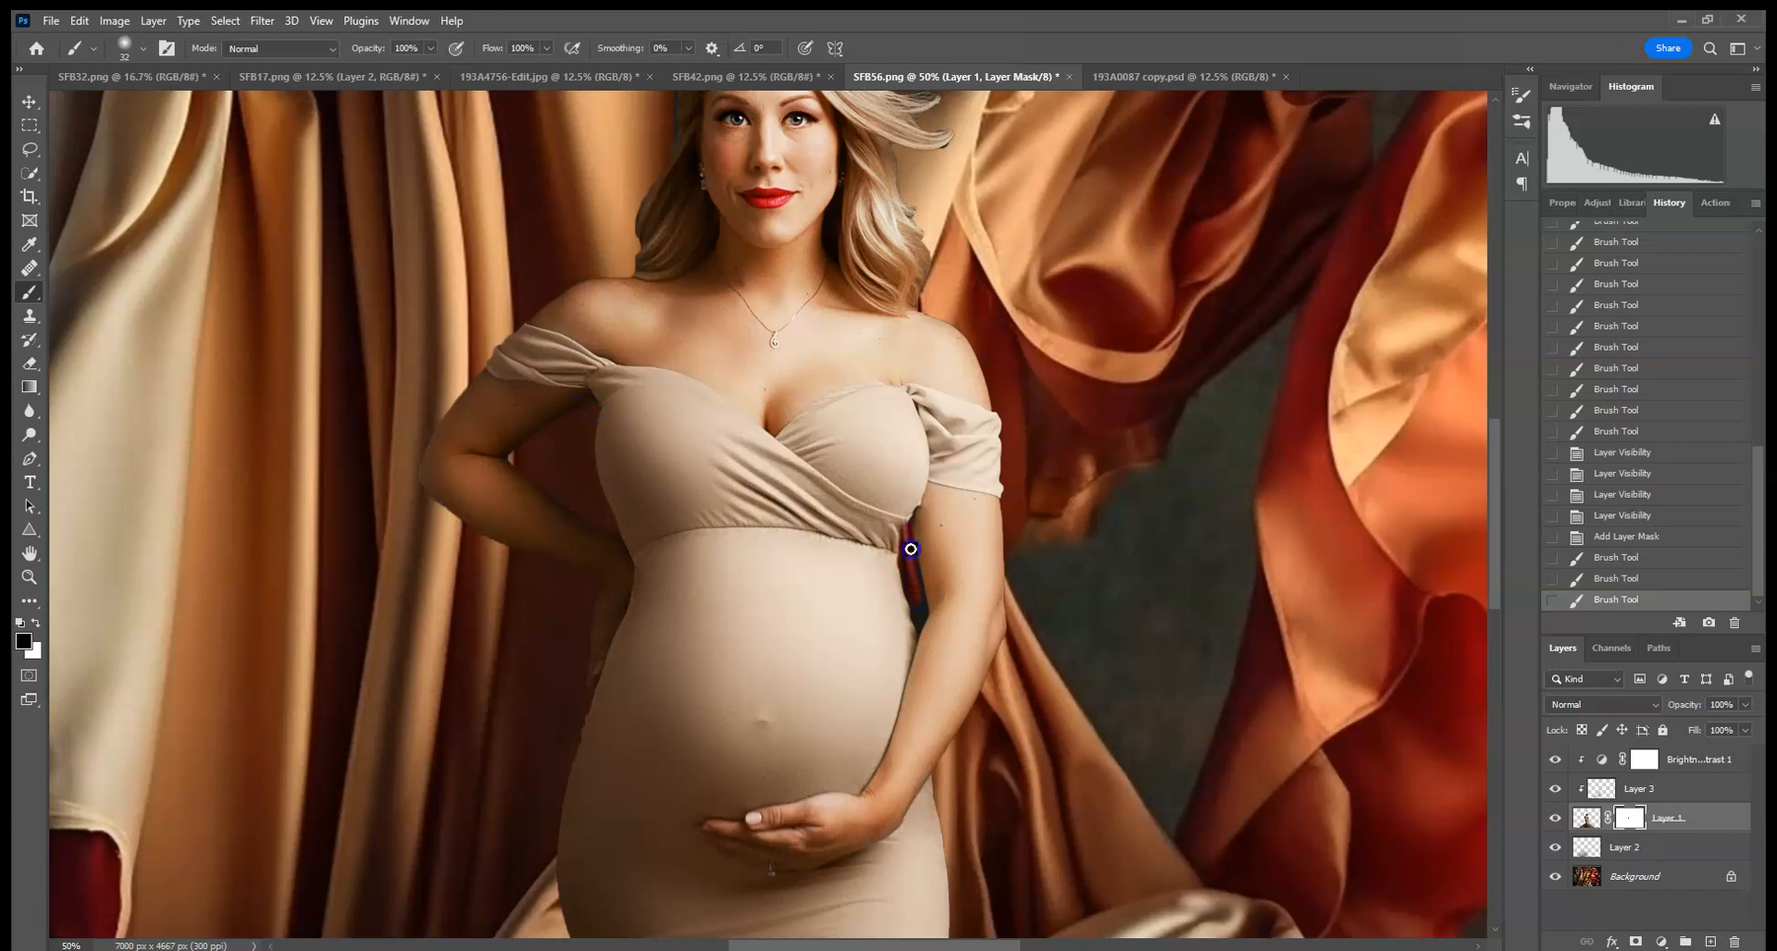
left_click(918, 565)
left_click(925, 220)
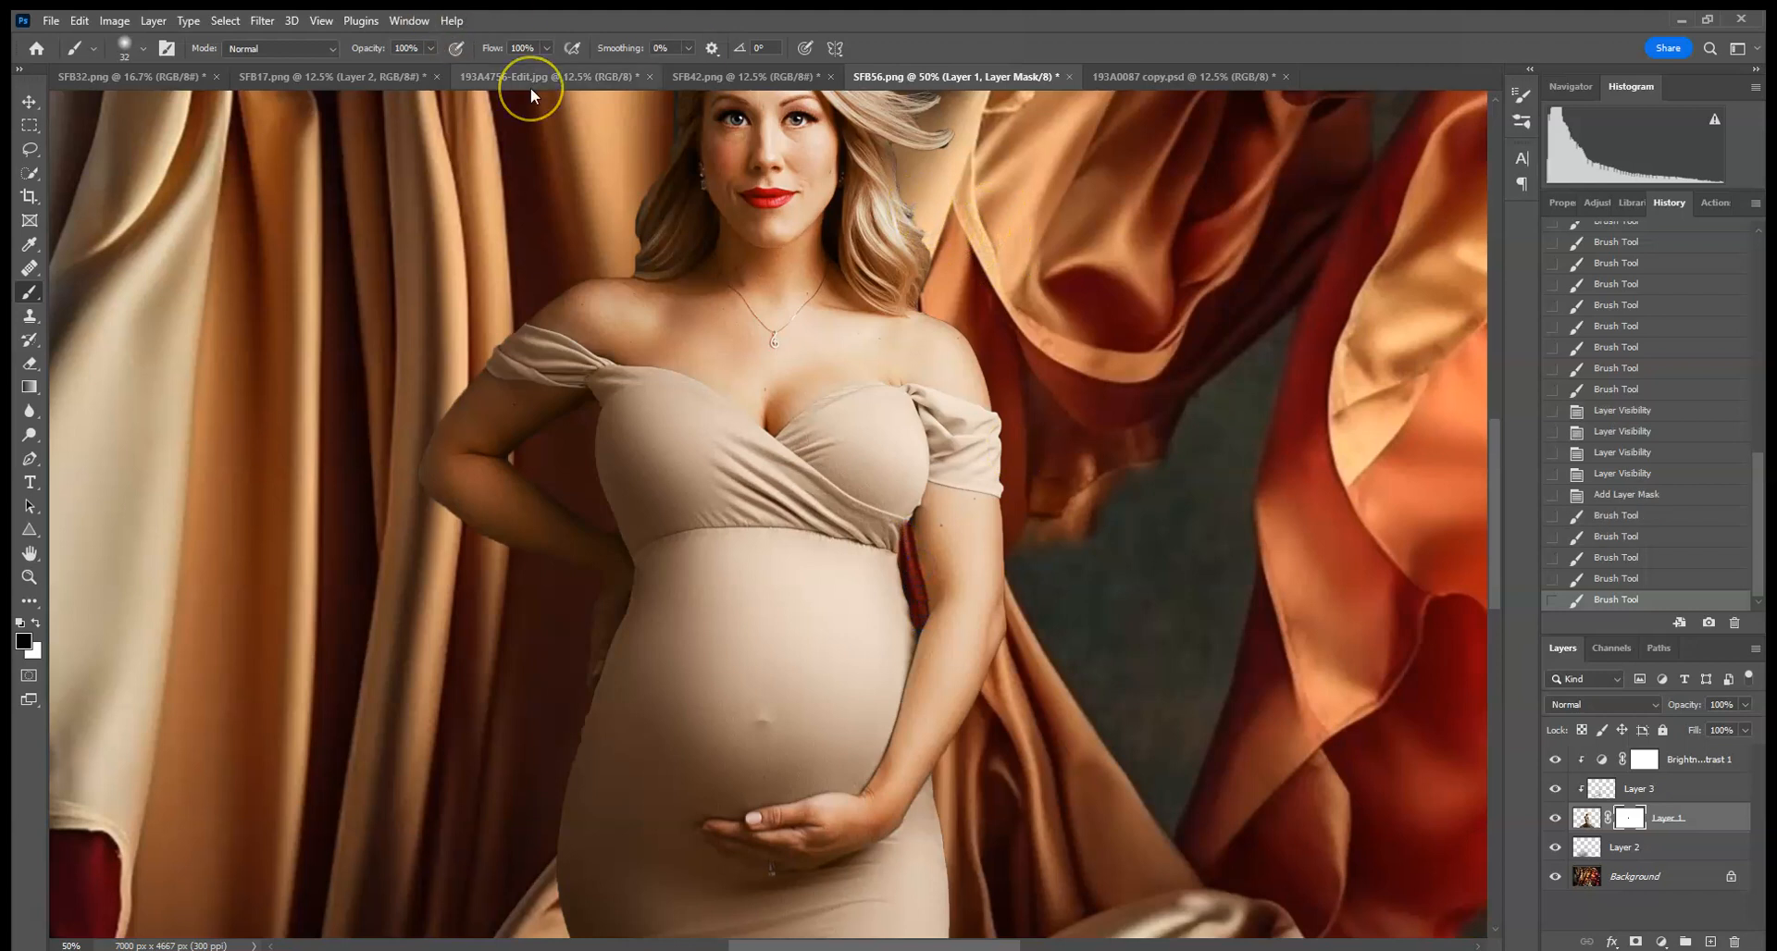
- Refine the mask along the hair and shoulder edge with a 17 px brush at 34% opacity
key("ctrl+plus")
key("ctrl+plus")
key("ctrl+plus")
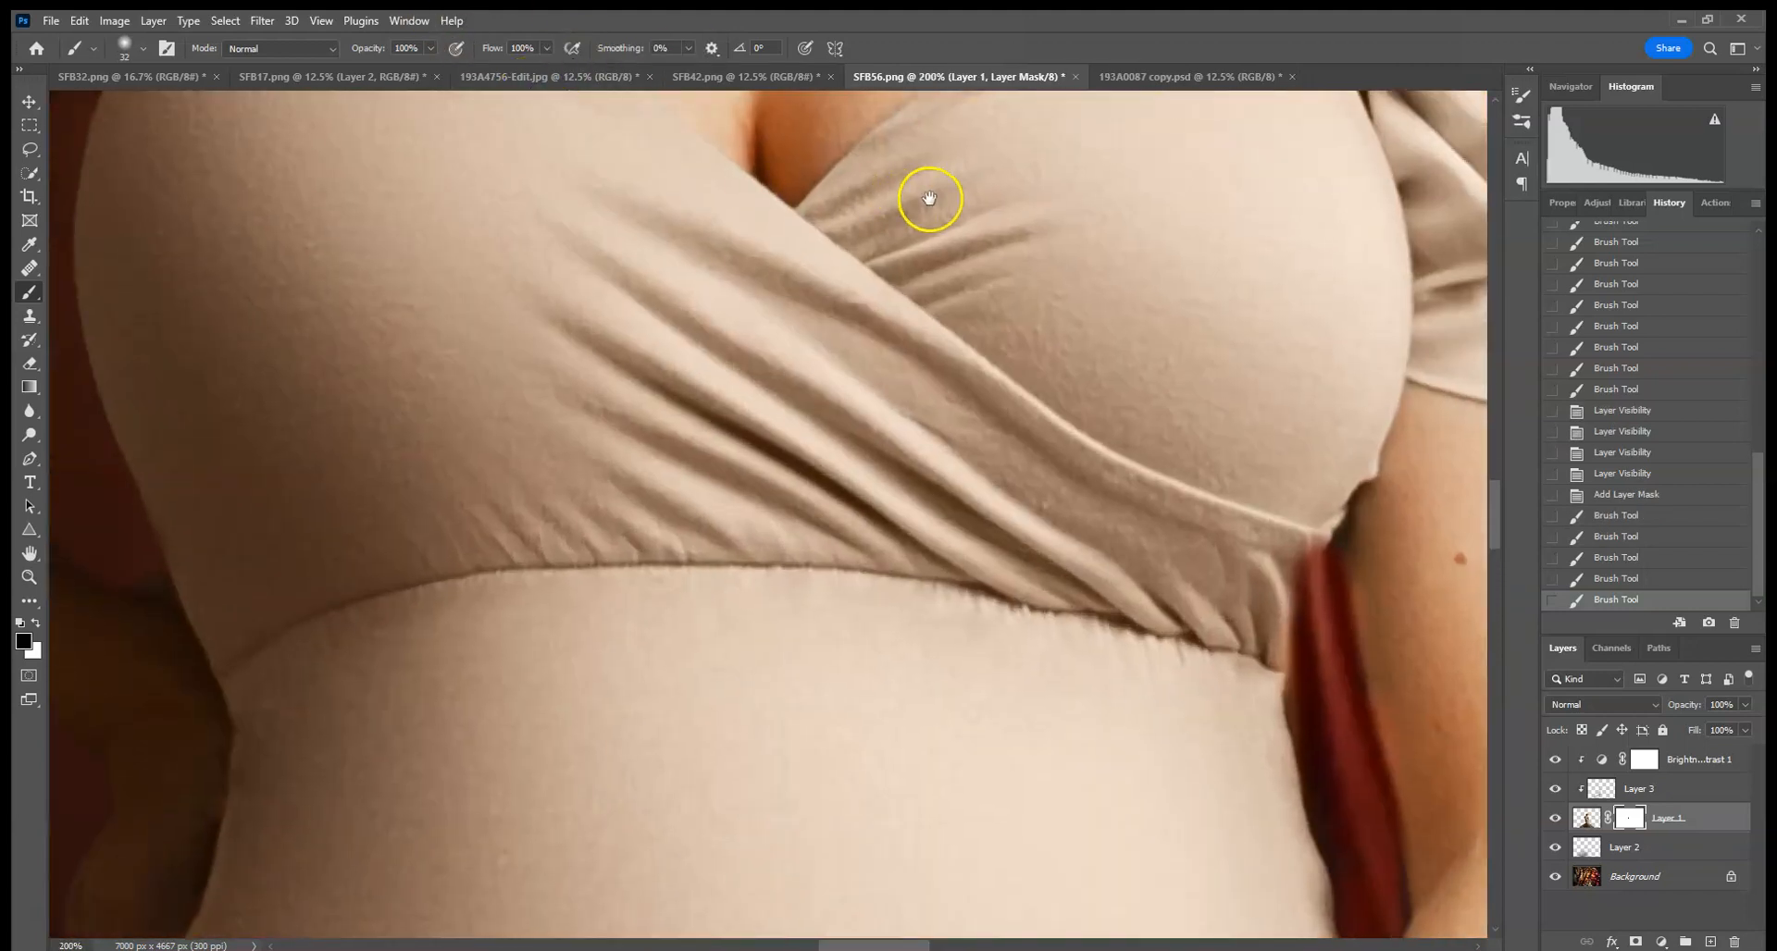
left_click_drag(929, 198, 555, 815)
left_click_drag(1091, 324, 829, 833)
left_click_drag(862, 505, 892, 671)
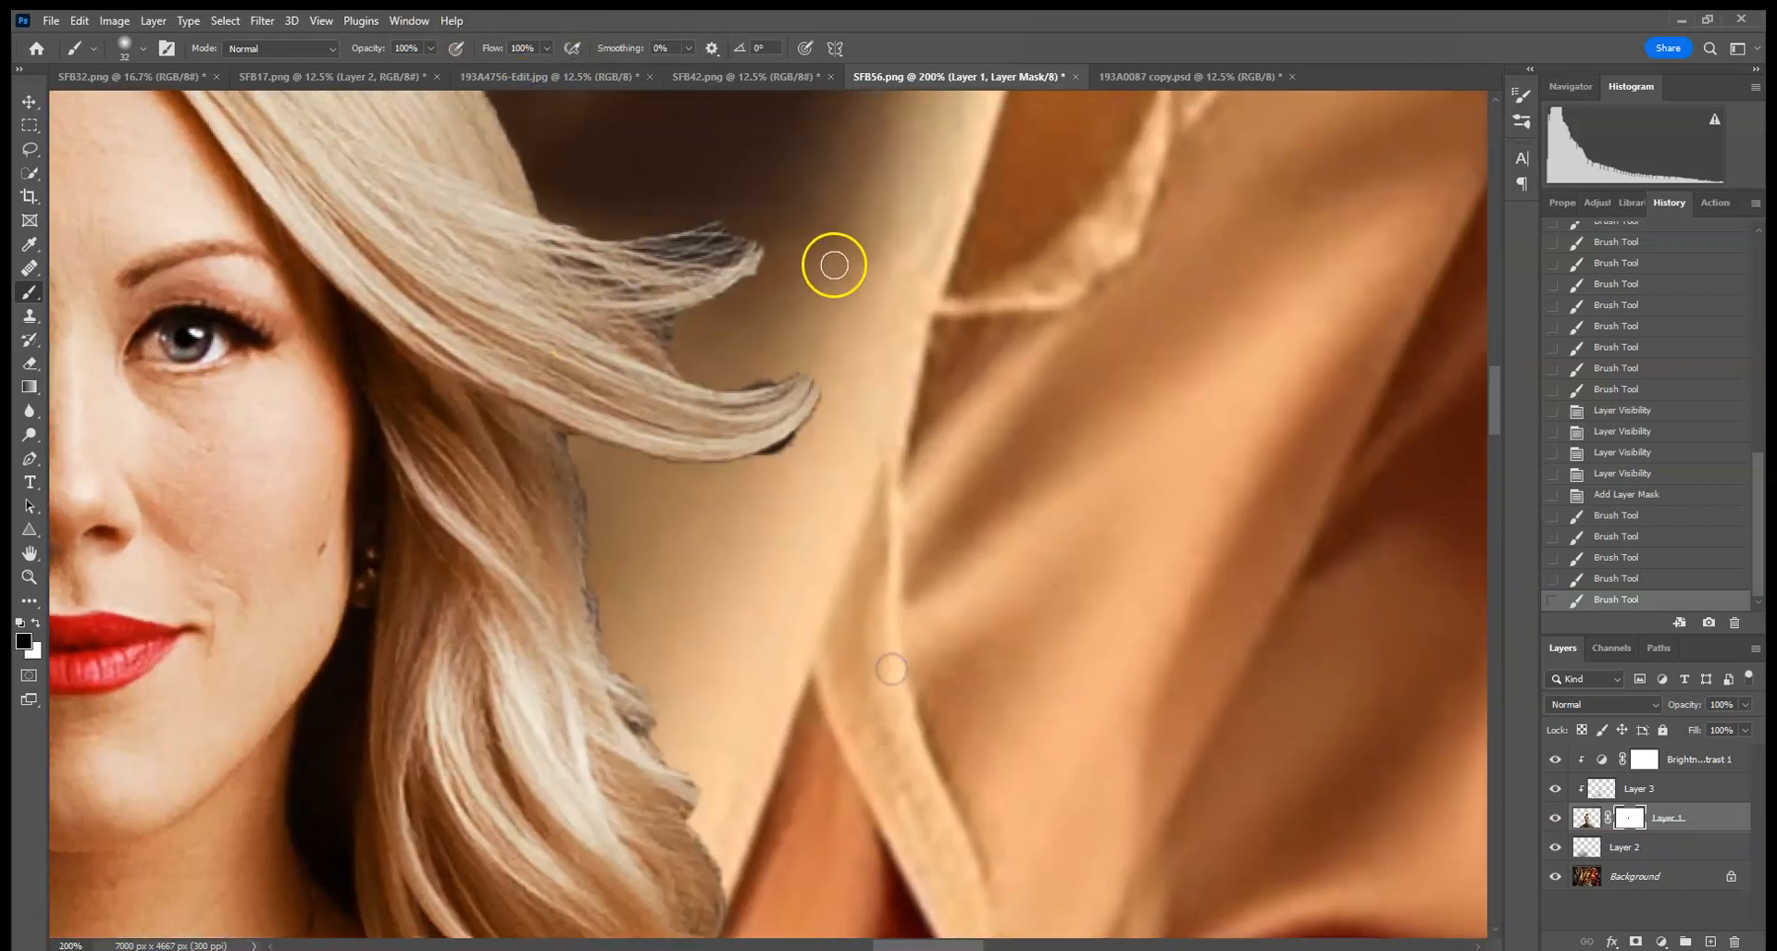
left_click(138, 48)
left_click_drag(140, 106, 123, 107)
left_click(429, 47)
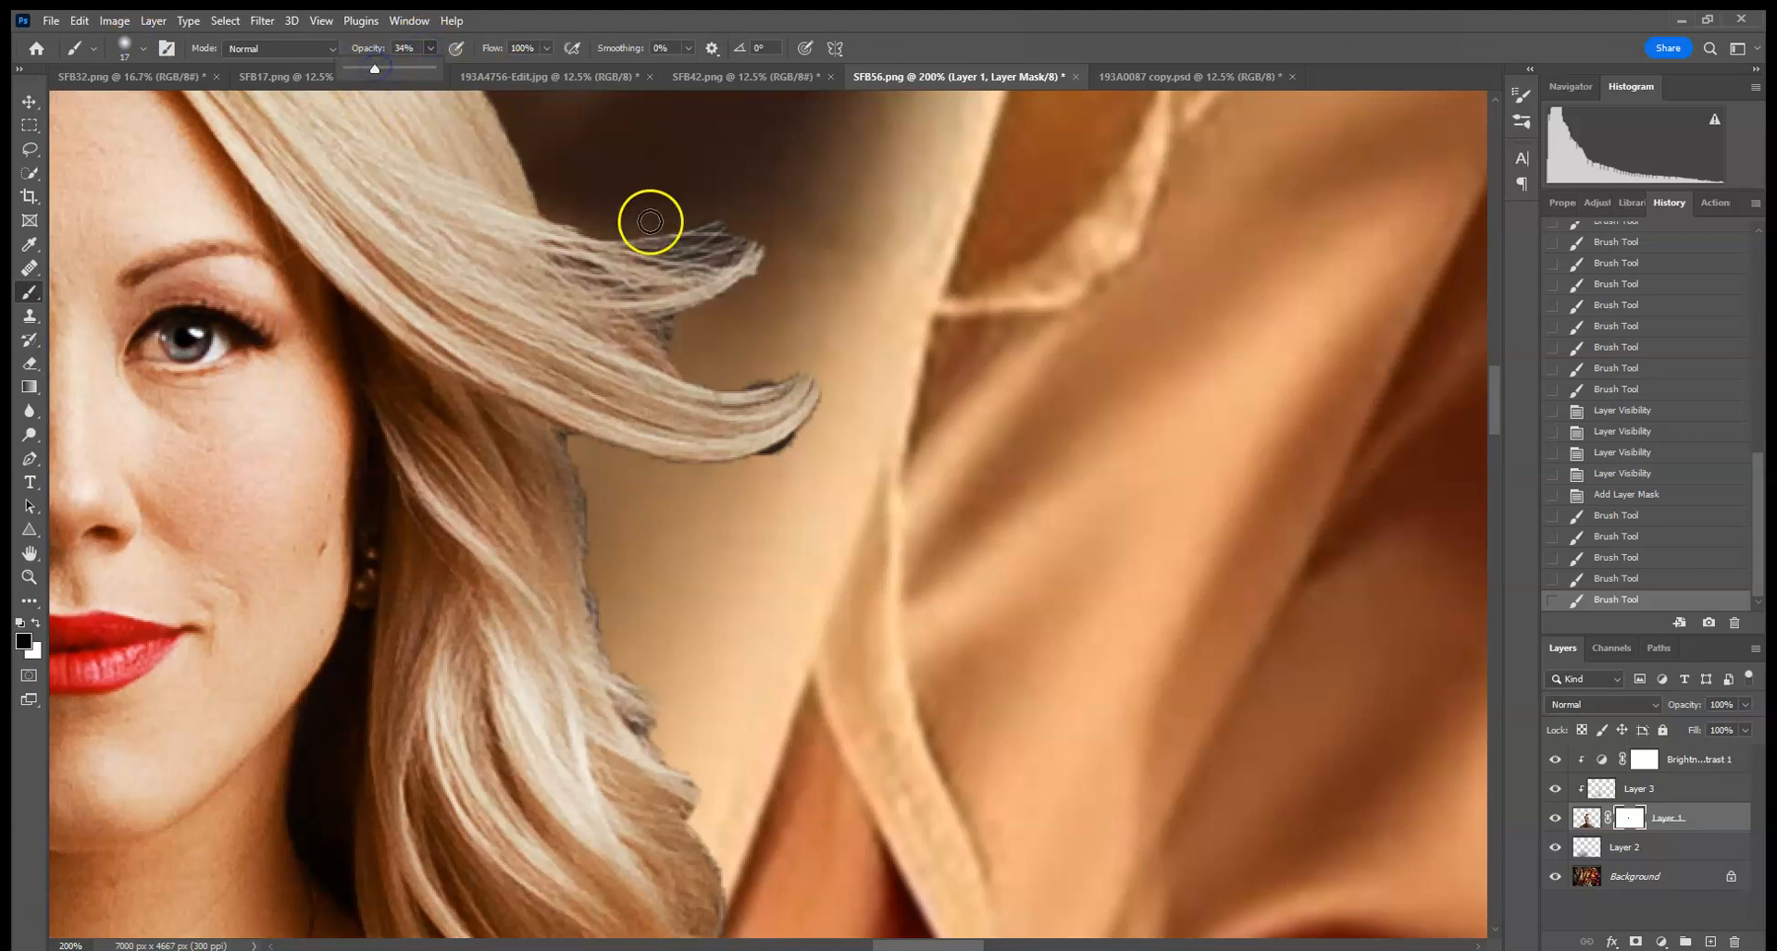
mouse_move(701, 239)
left_mouse_down()
mouse_move(746, 227)
mouse_move(585, 217)
mouse_move(706, 239)
mouse_move(687, 241)
mouse_move(700, 216)
mouse_move(735, 237)
mouse_move(701, 255)
mouse_move(734, 224)
mouse_move(594, 223)
mouse_move(752, 287)
mouse_move(646, 330)
mouse_move(711, 331)
left_mouse_up()
left_click_drag(620, 298, 696, 290)
left_click_drag(563, 263, 618, 276)
mouse_move(792, 375)
left_mouse_down()
mouse_move(845, 373)
mouse_move(773, 459)
mouse_move(825, 398)
mouse_move(823, 428)
left_mouse_up()
mouse_move(753, 468)
left_mouse_down()
mouse_move(836, 420)
mouse_move(805, 443)
mouse_move(839, 383)
mouse_move(630, 457)
mouse_move(791, 467)
left_mouse_up()
left_click_drag(611, 461, 824, 461)
left_click_drag(678, 463, 771, 473)
left_click_drag(580, 473, 822, 475)
left_click_drag(567, 440, 592, 562)
left_click_drag(595, 488, 611, 650)
mouse_move(562, 424)
left_mouse_down()
mouse_move(580, 480)
mouse_move(662, 544)
left_mouse_up()
mouse_move(648, 319)
left_mouse_down()
mouse_move(805, 342)
mouse_move(754, 298)
mouse_move(758, 356)
left_mouse_up()
mouse_move(544, 683)
left_mouse_down()
mouse_move(636, 674)
mouse_move(706, 833)
left_mouse_up()
left_click_drag(628, 708, 638, 738)
left_click_drag(586, 572, 561, 461)
left_click_drag(864, 523, 868, 352)
left_click_drag(700, 433, 744, 537)
mouse_move(734, 509)
left_mouse_down()
mouse_move(686, 681)
mouse_move(701, 610)
mouse_move(698, 733)
left_mouse_up()
left_click_drag(777, 335, 810, 747)
mouse_move(740, 477)
left_mouse_down()
mouse_move(774, 424)
mouse_move(685, 401)
mouse_move(814, 278)
mouse_move(663, 361)
mouse_move(627, 552)
left_mouse_up()
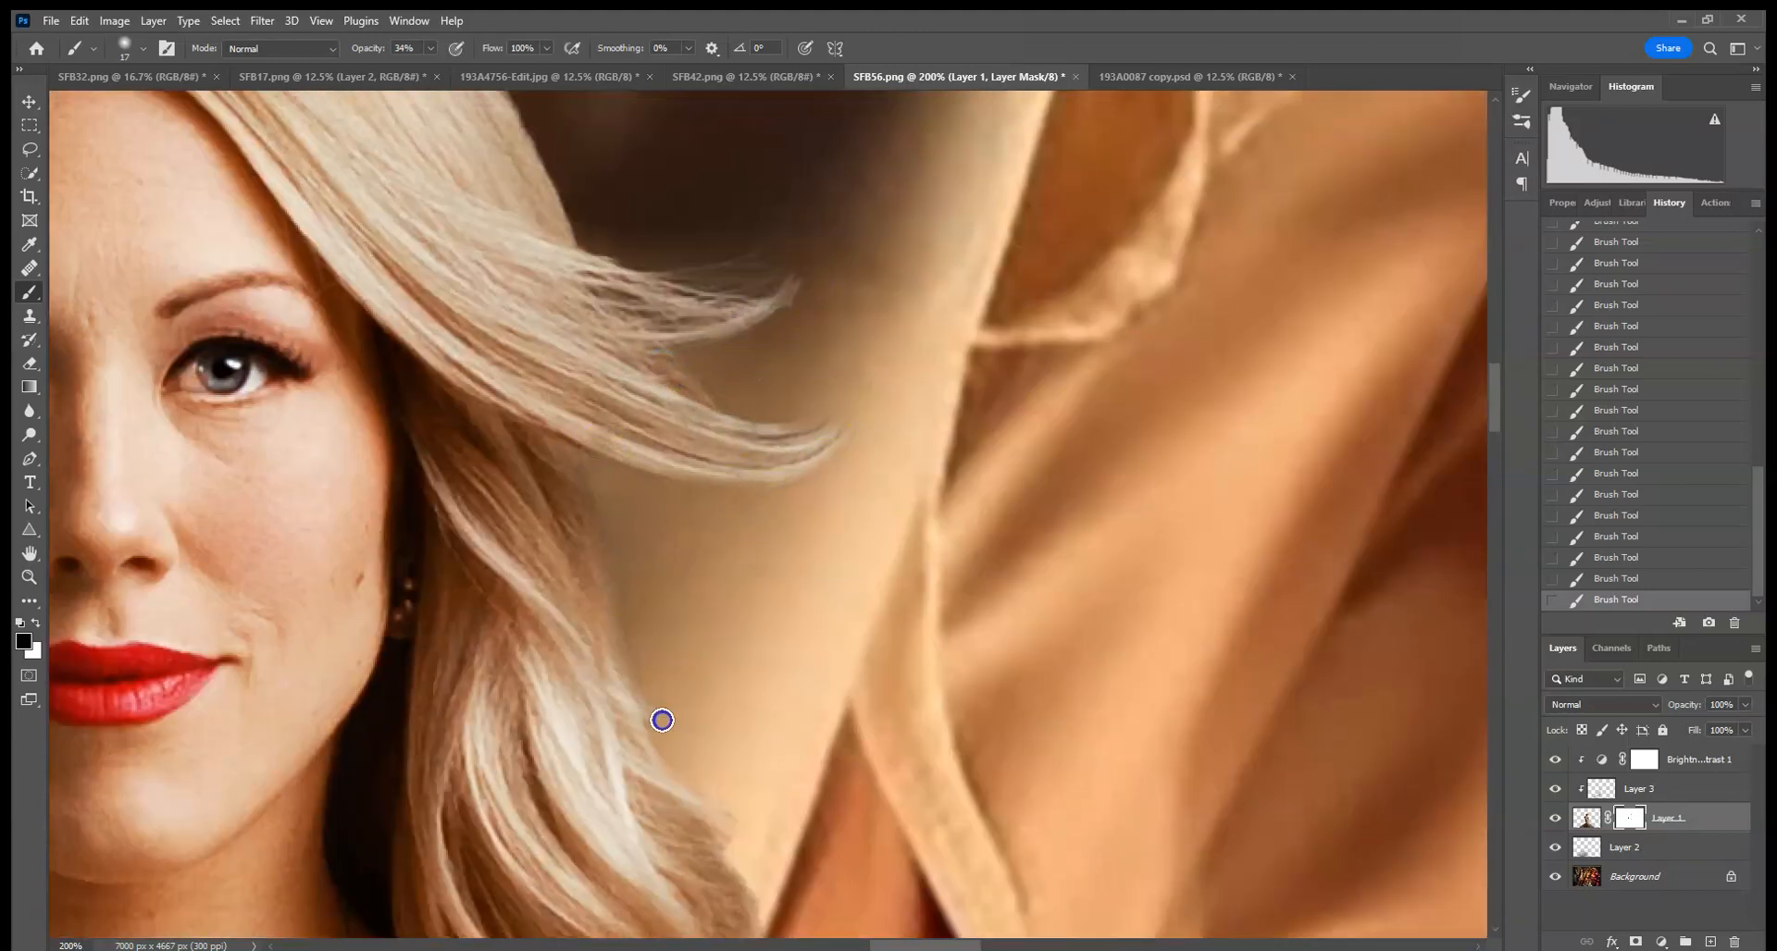
left_click(1586, 818)
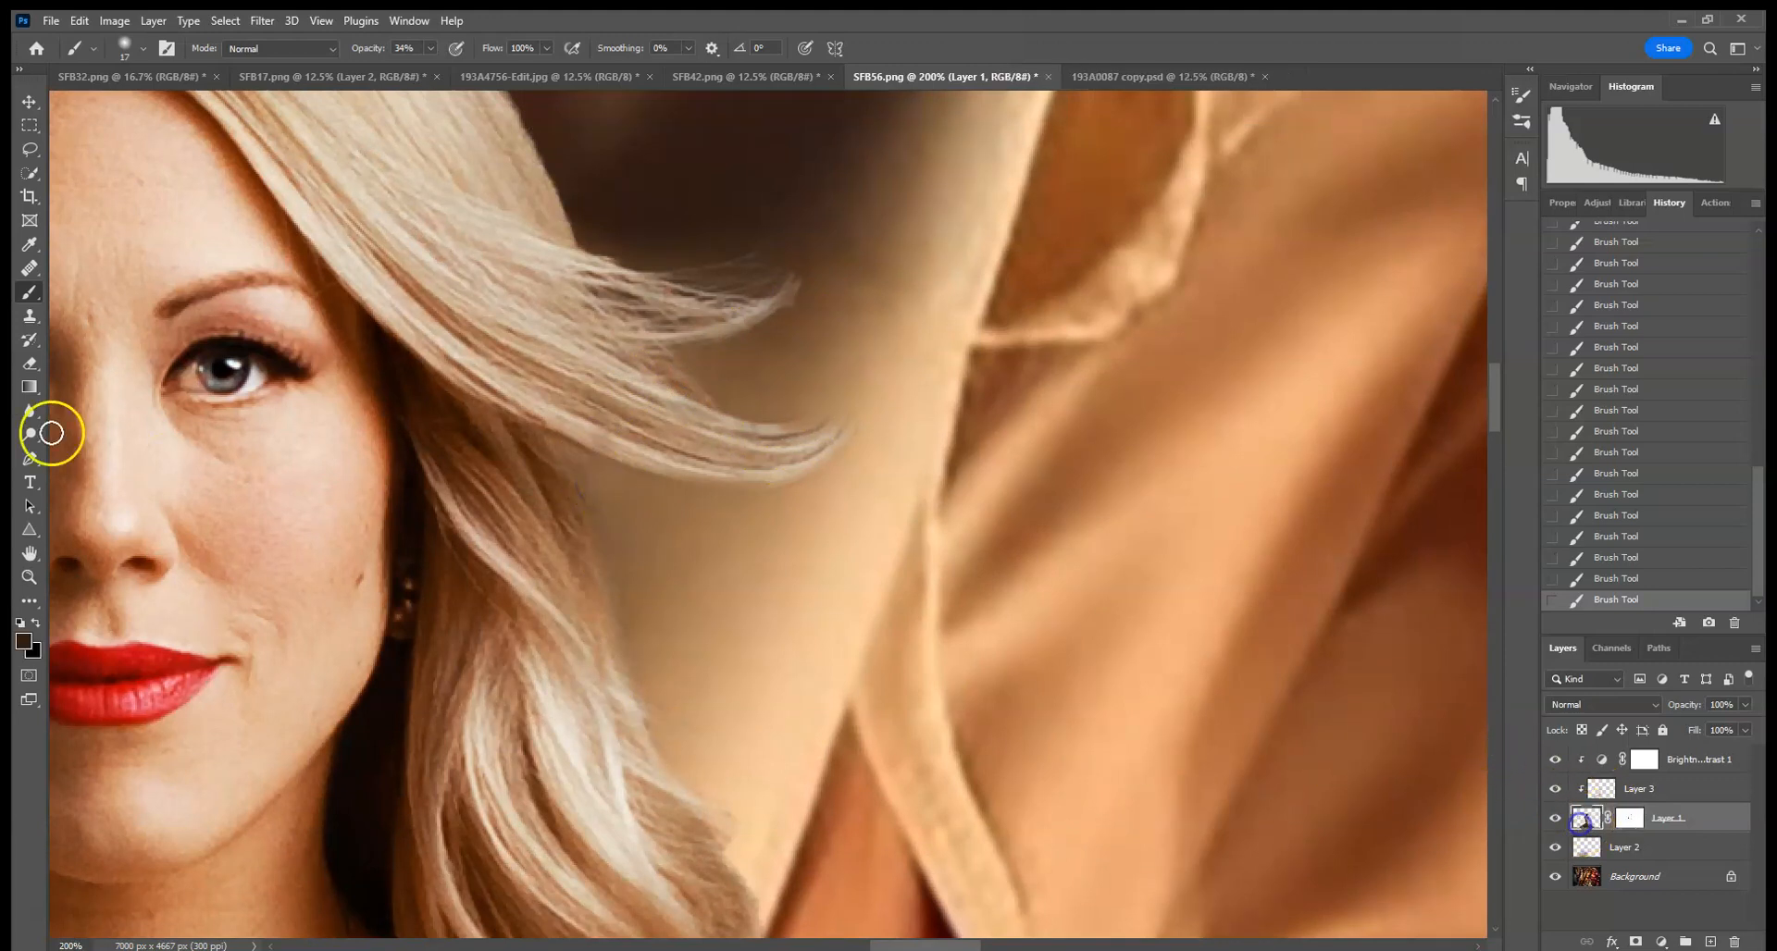
- Soften the hair edges and surrounding background of the woman's layer with the Blur tool at 100% strength
left_click(30, 410)
left_click(829, 335)
left_click(1010, 714)
mouse_move(1023, 422)
left_mouse_down()
mouse_move(992, 691)
mouse_move(1087, 349)
left_mouse_up()
left_click_drag(935, 486, 1027, 592)
left_click(1106, 663)
left_click_drag(986, 425, 1179, 678)
mouse_move(911, 208)
left_mouse_down()
mouse_move(1098, 408)
mouse_move(1242, 785)
left_mouse_up()
left_click(1296, 487)
mouse_move(873, 321)
left_mouse_down()
mouse_move(1039, 352)
mouse_move(663, 278)
left_mouse_up()
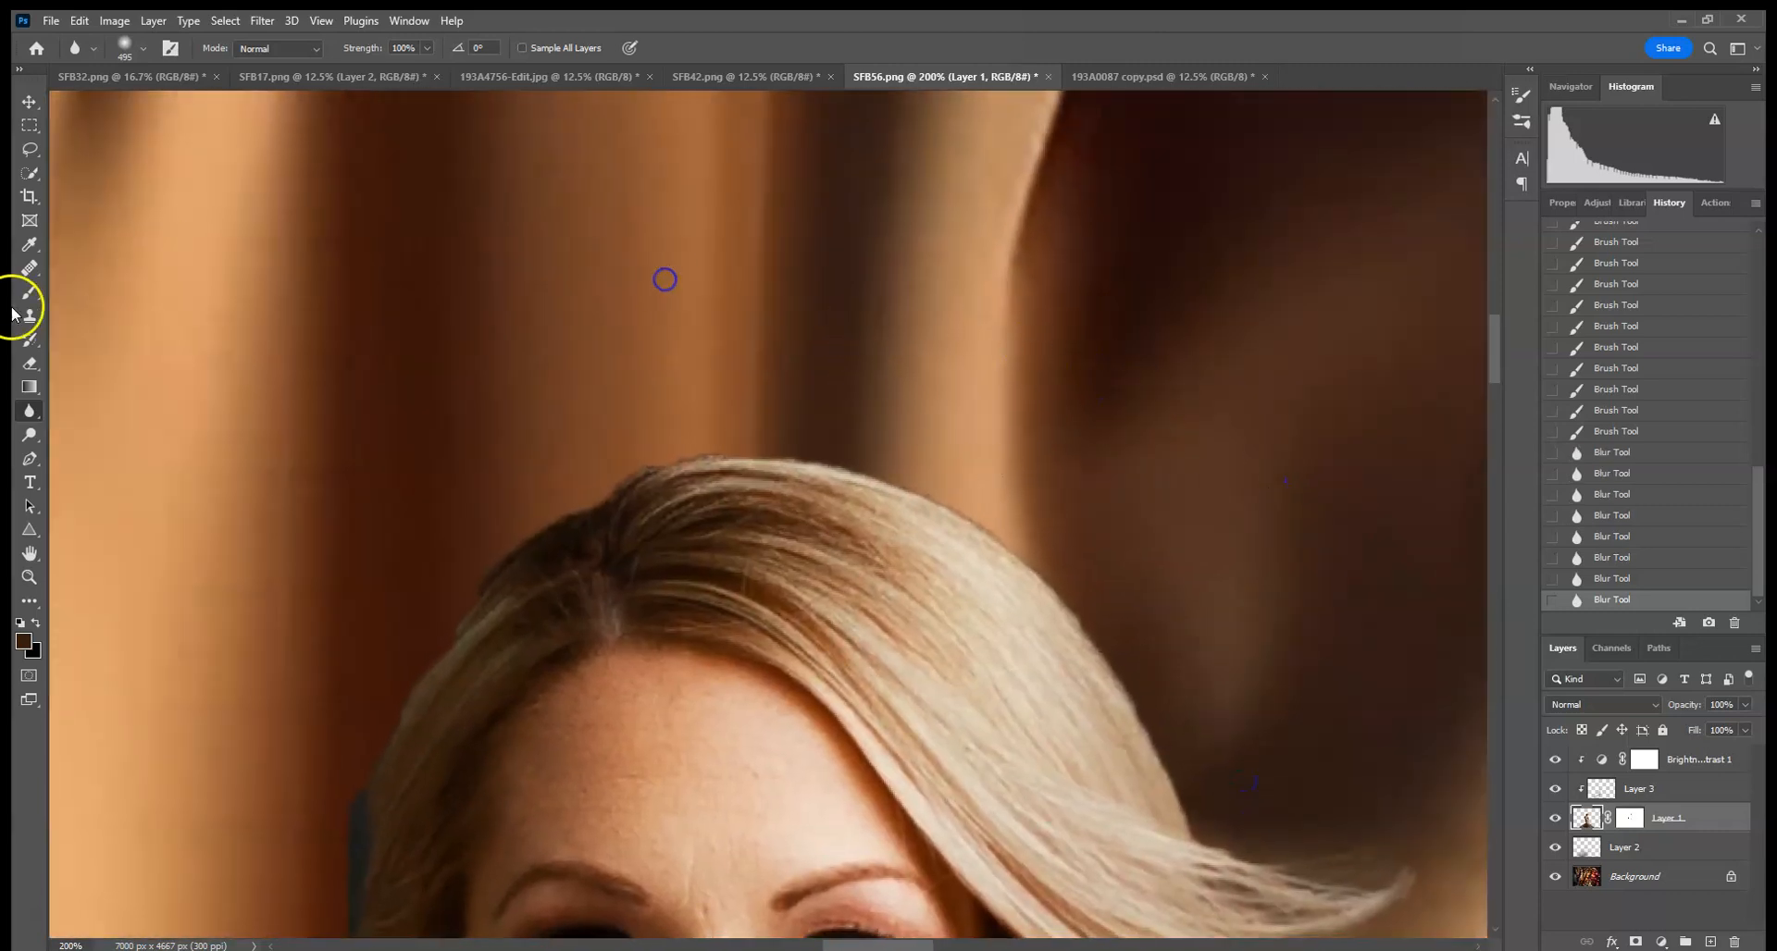
left_click_drag(534, 592, 681, 210)
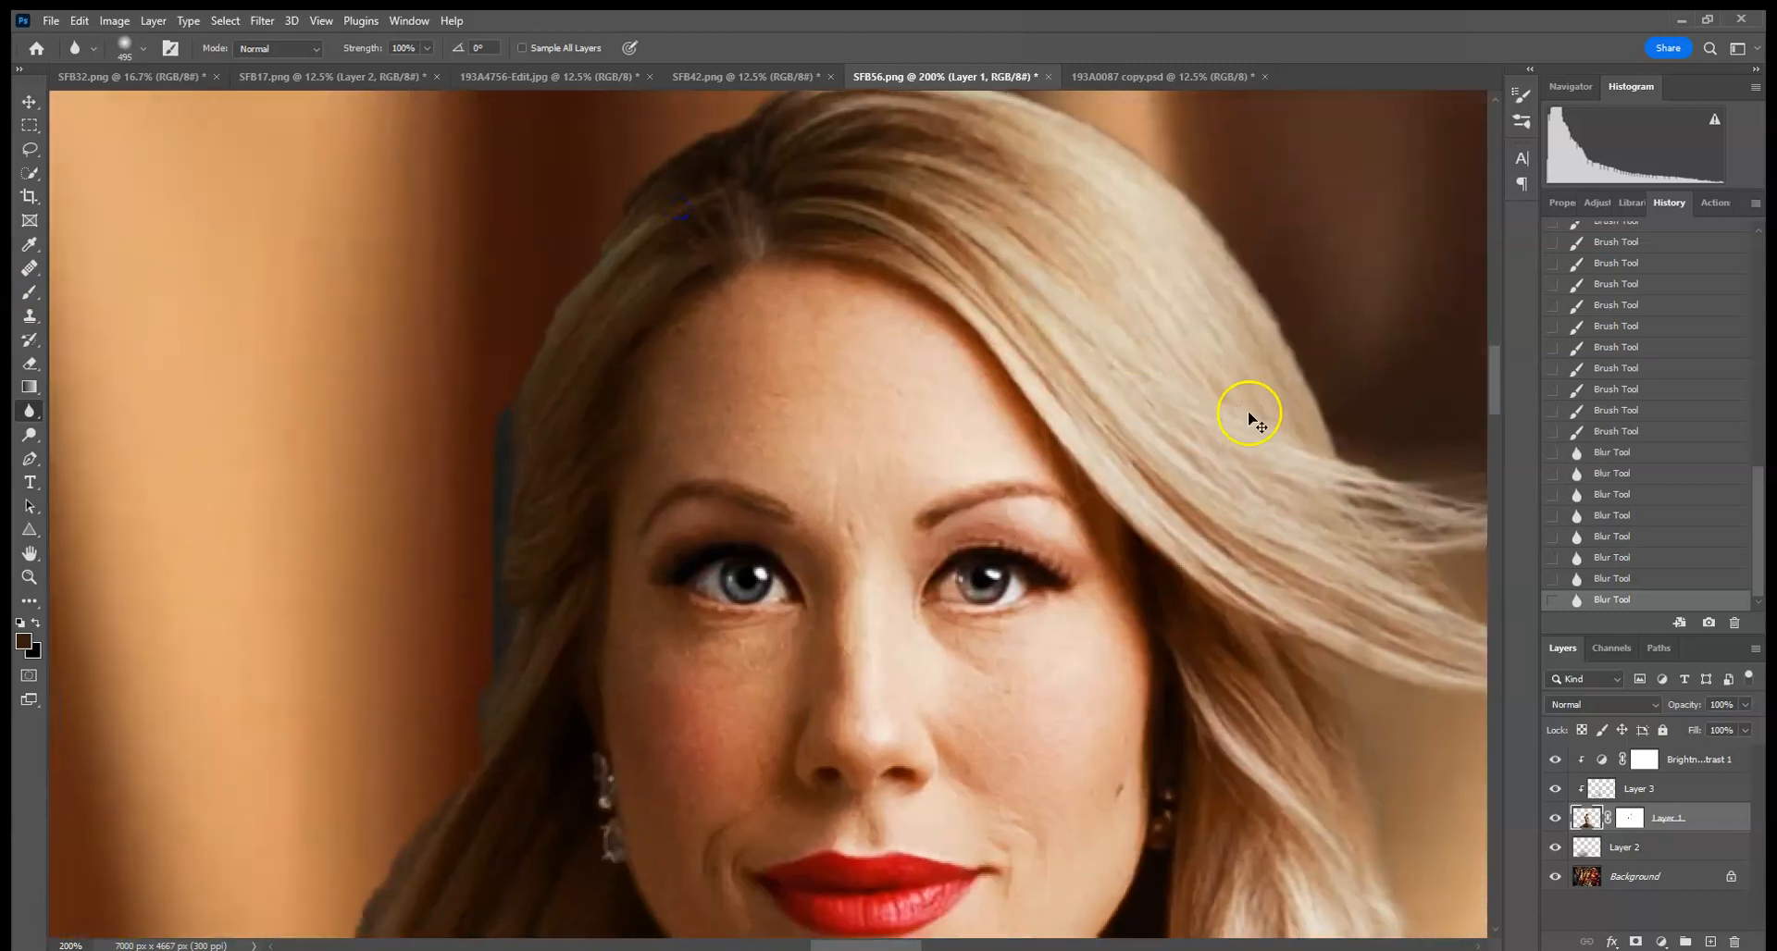
- Add a Hue/Saturation adjustment layer above the Background and shift the hue to +25 to recolor the silk
key("ctrl+0")
key("ctrl+minus")
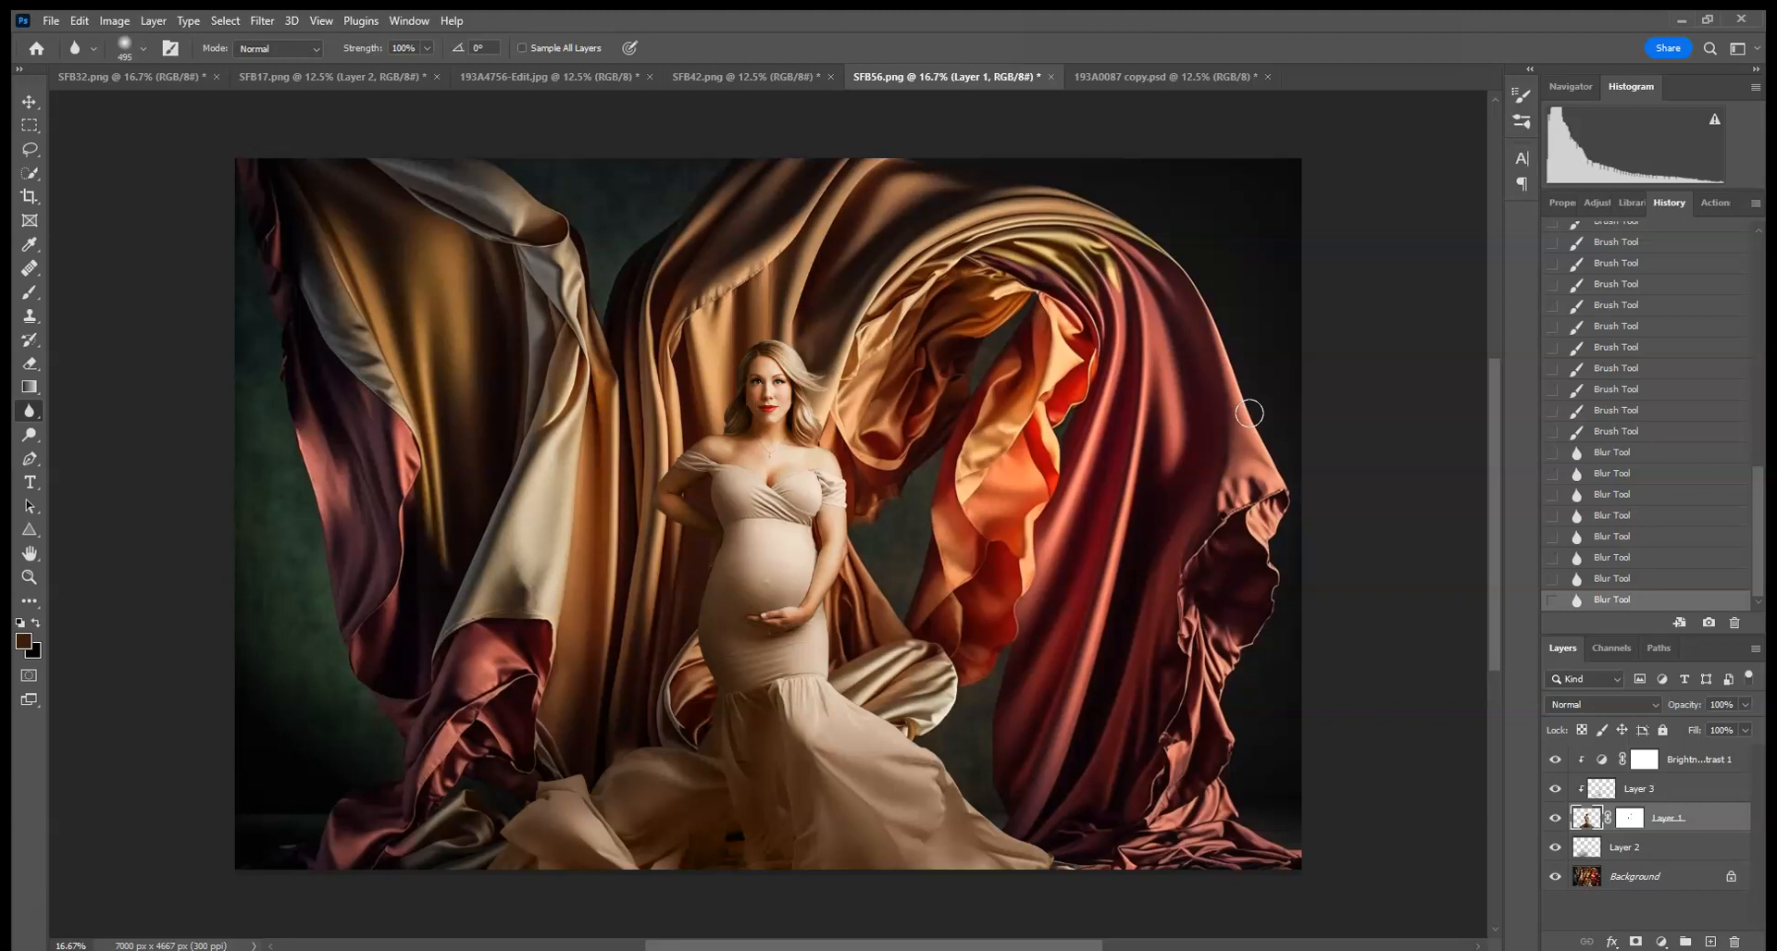
left_click(1655, 878)
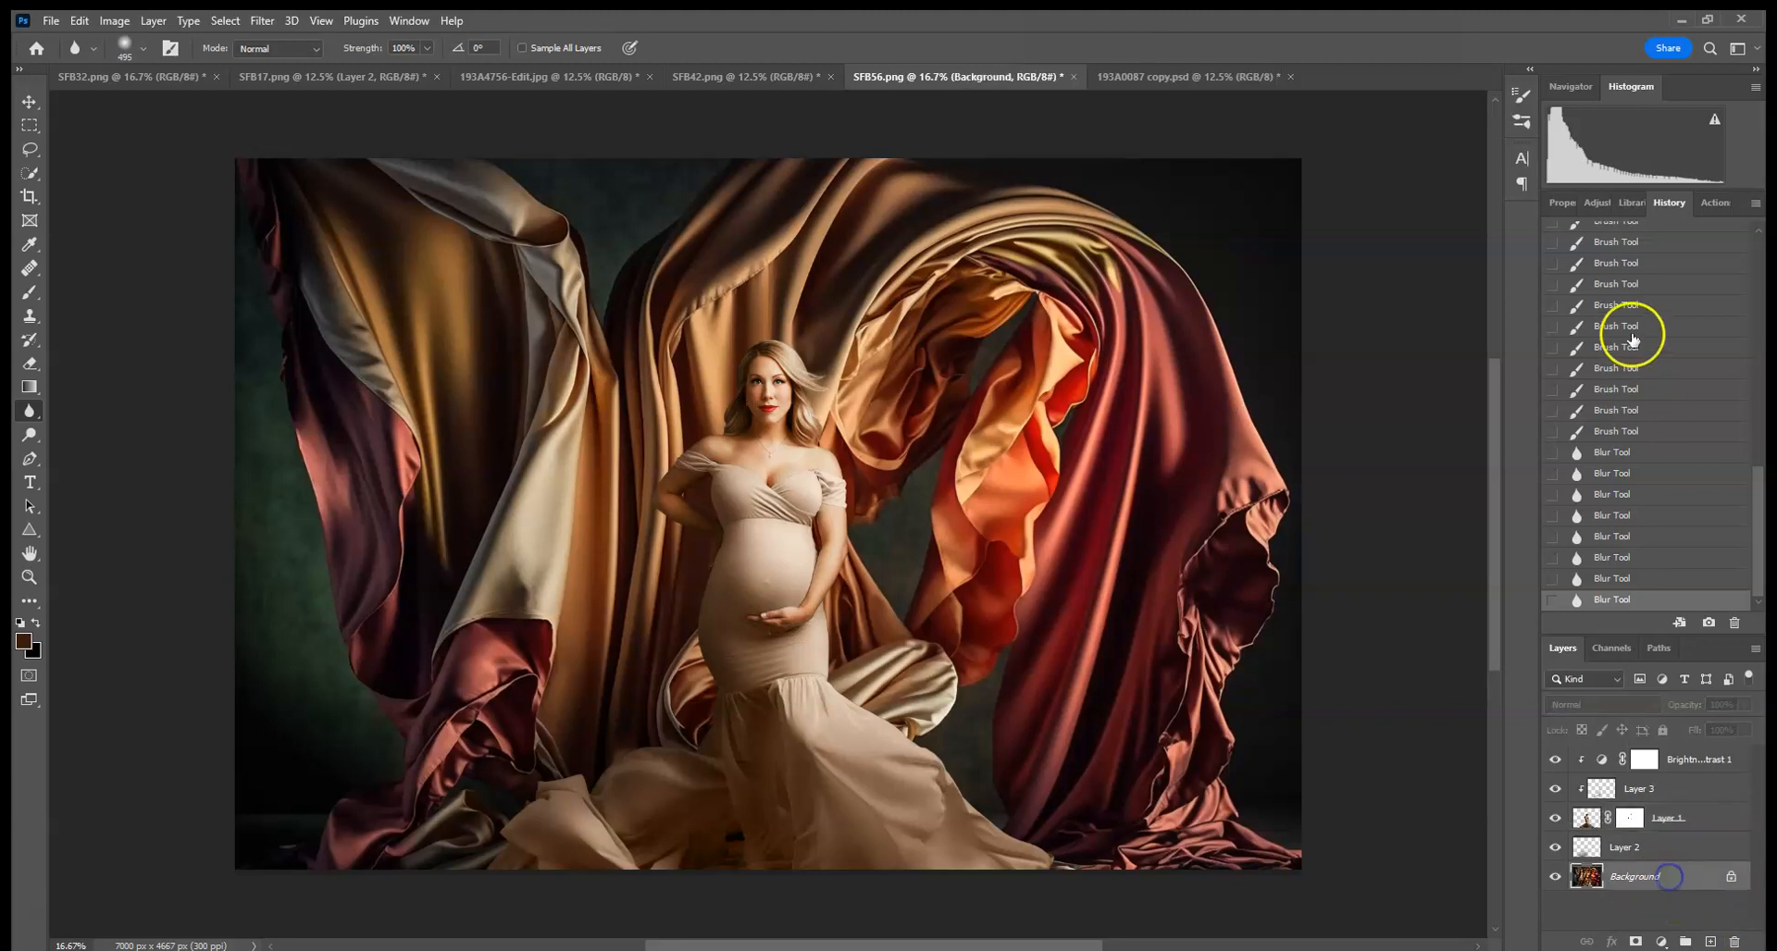
left_click(1600, 205)
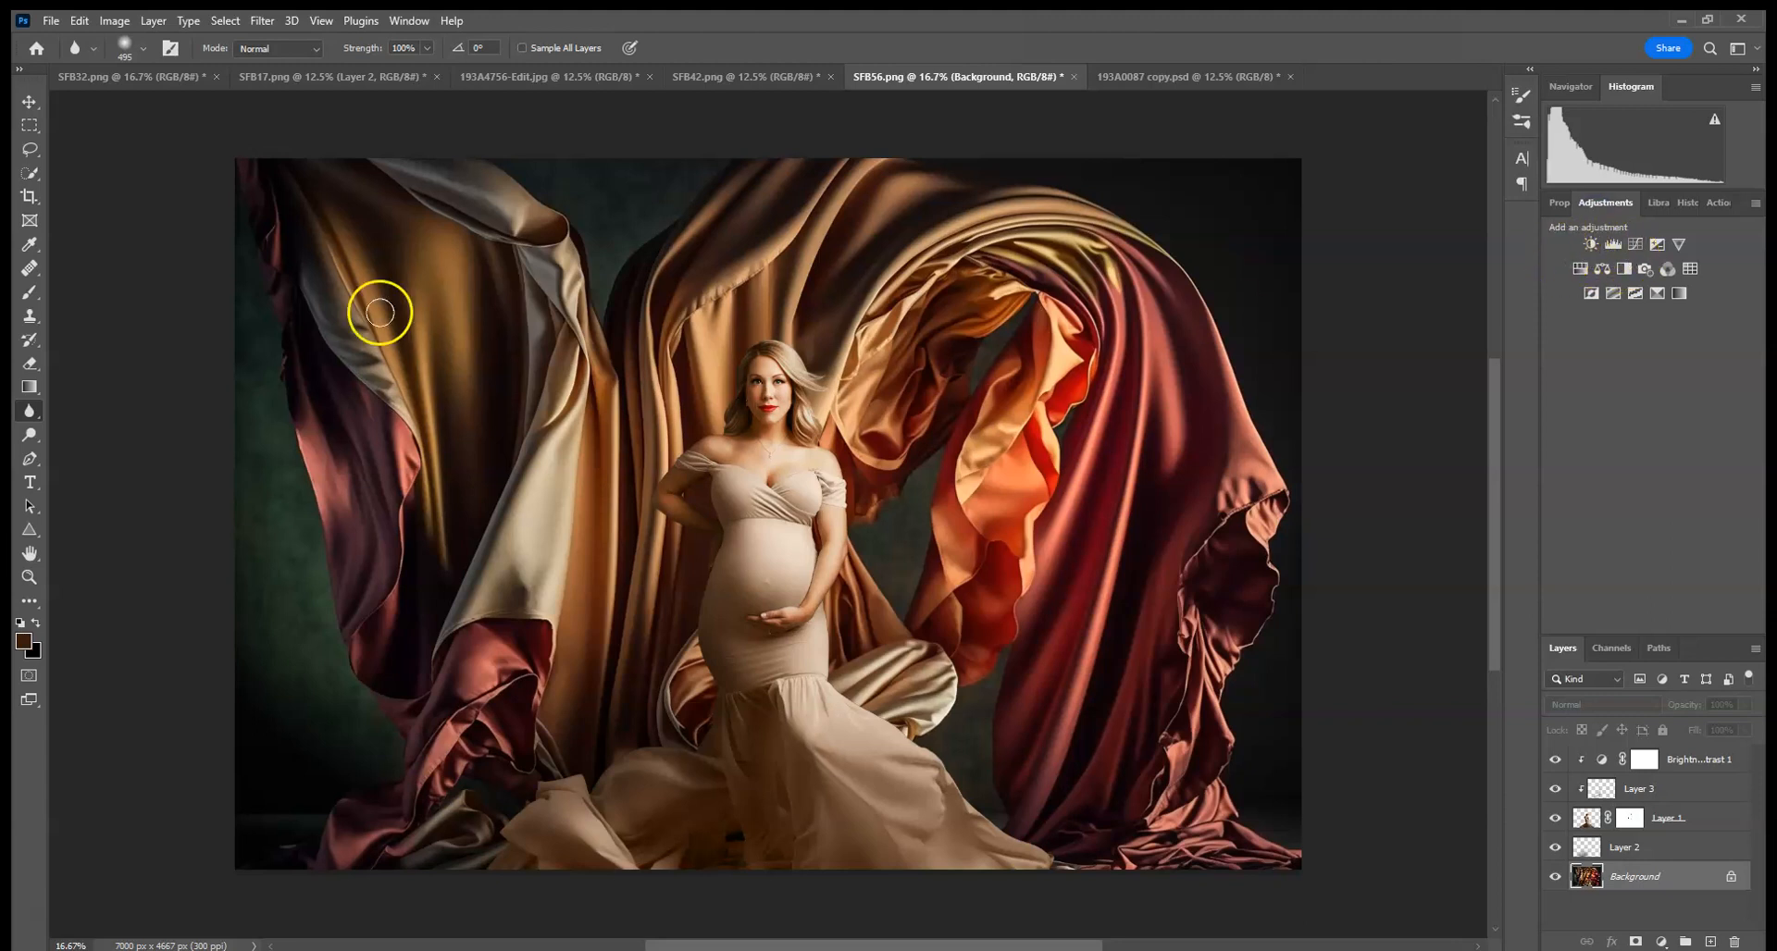
left_click(1579, 270)
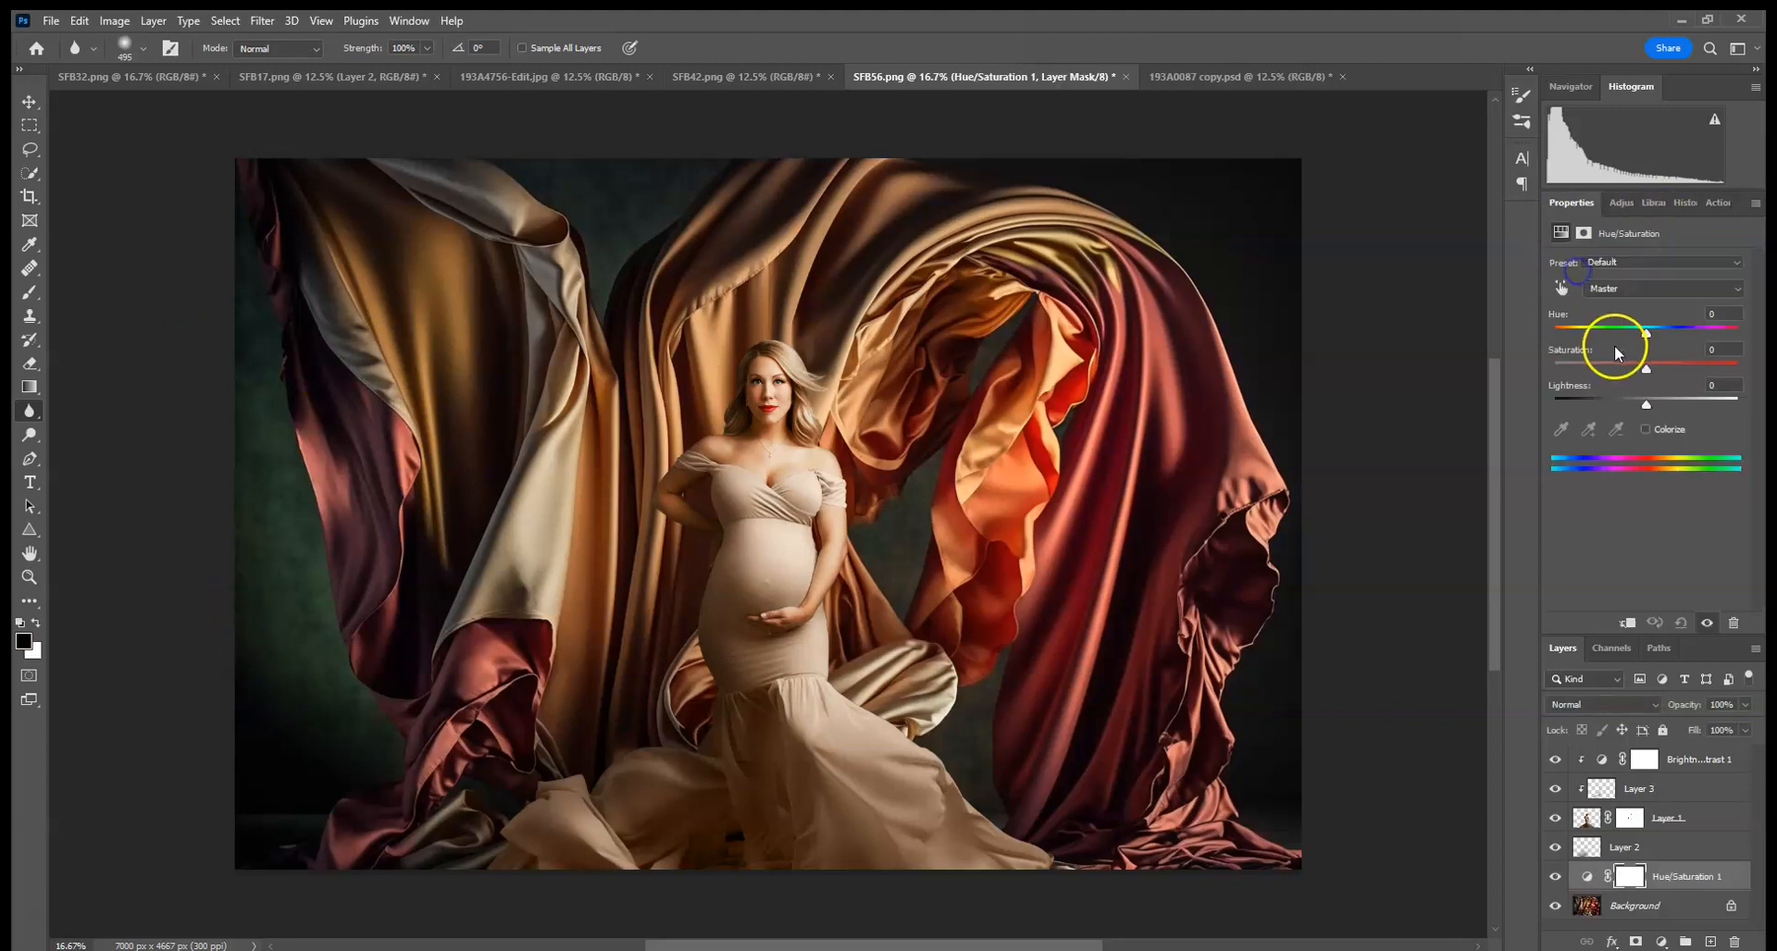
mouse_move(1646, 339)
left_mouse_down()
mouse_move(1606, 334)
mouse_move(1667, 345)
left_mouse_up()
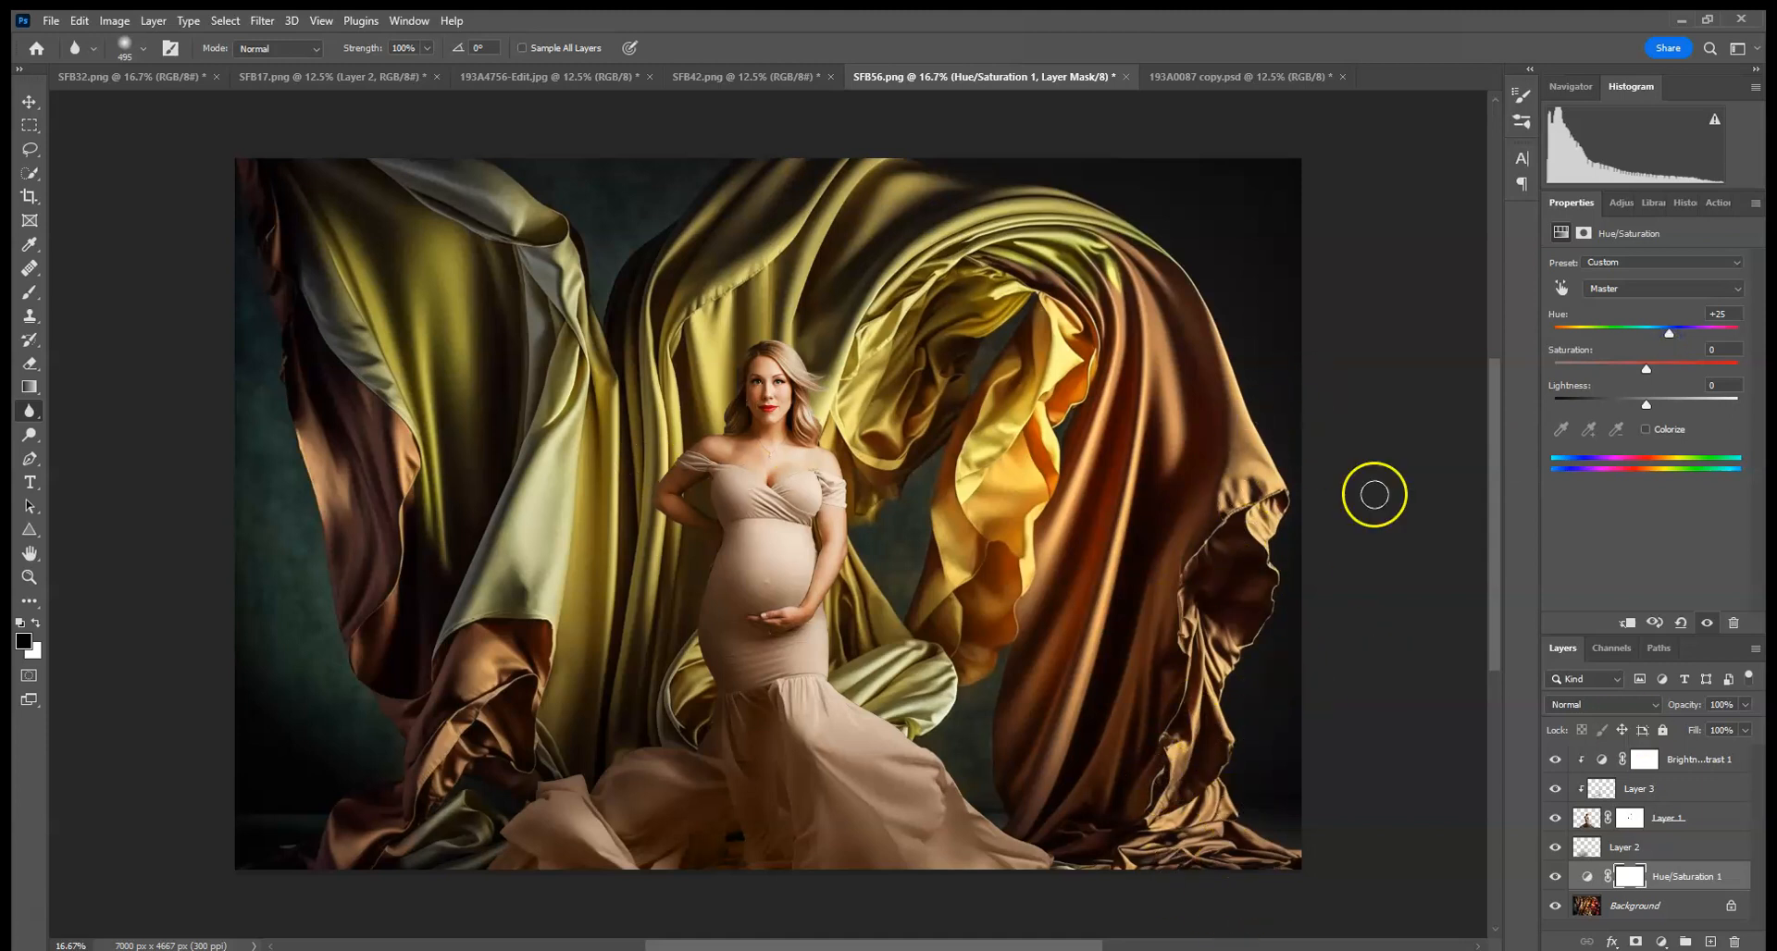
mouse_move(944, 283)
left_mouse_down()
mouse_move(825, 246)
mouse_move(933, 169)
mouse_move(1124, 174)
left_mouse_up()
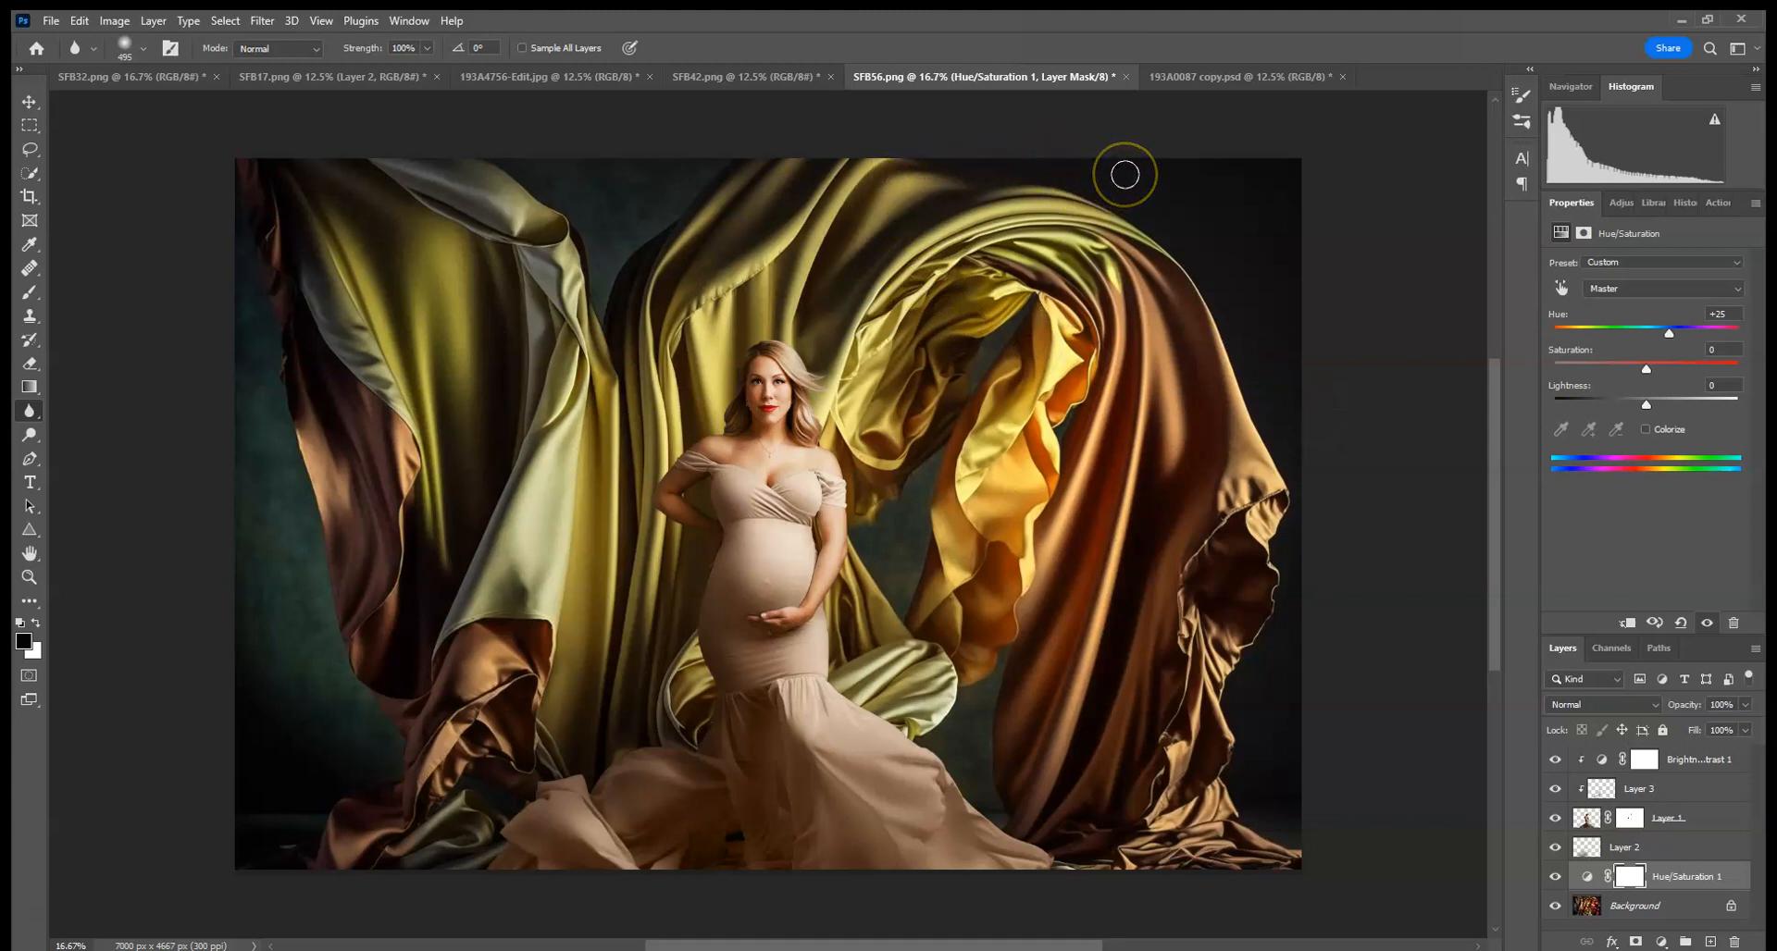
mouse_move(1126, 175)
left_mouse_down()
mouse_move(1251, 360)
mouse_move(1367, 396)
left_mouse_up()
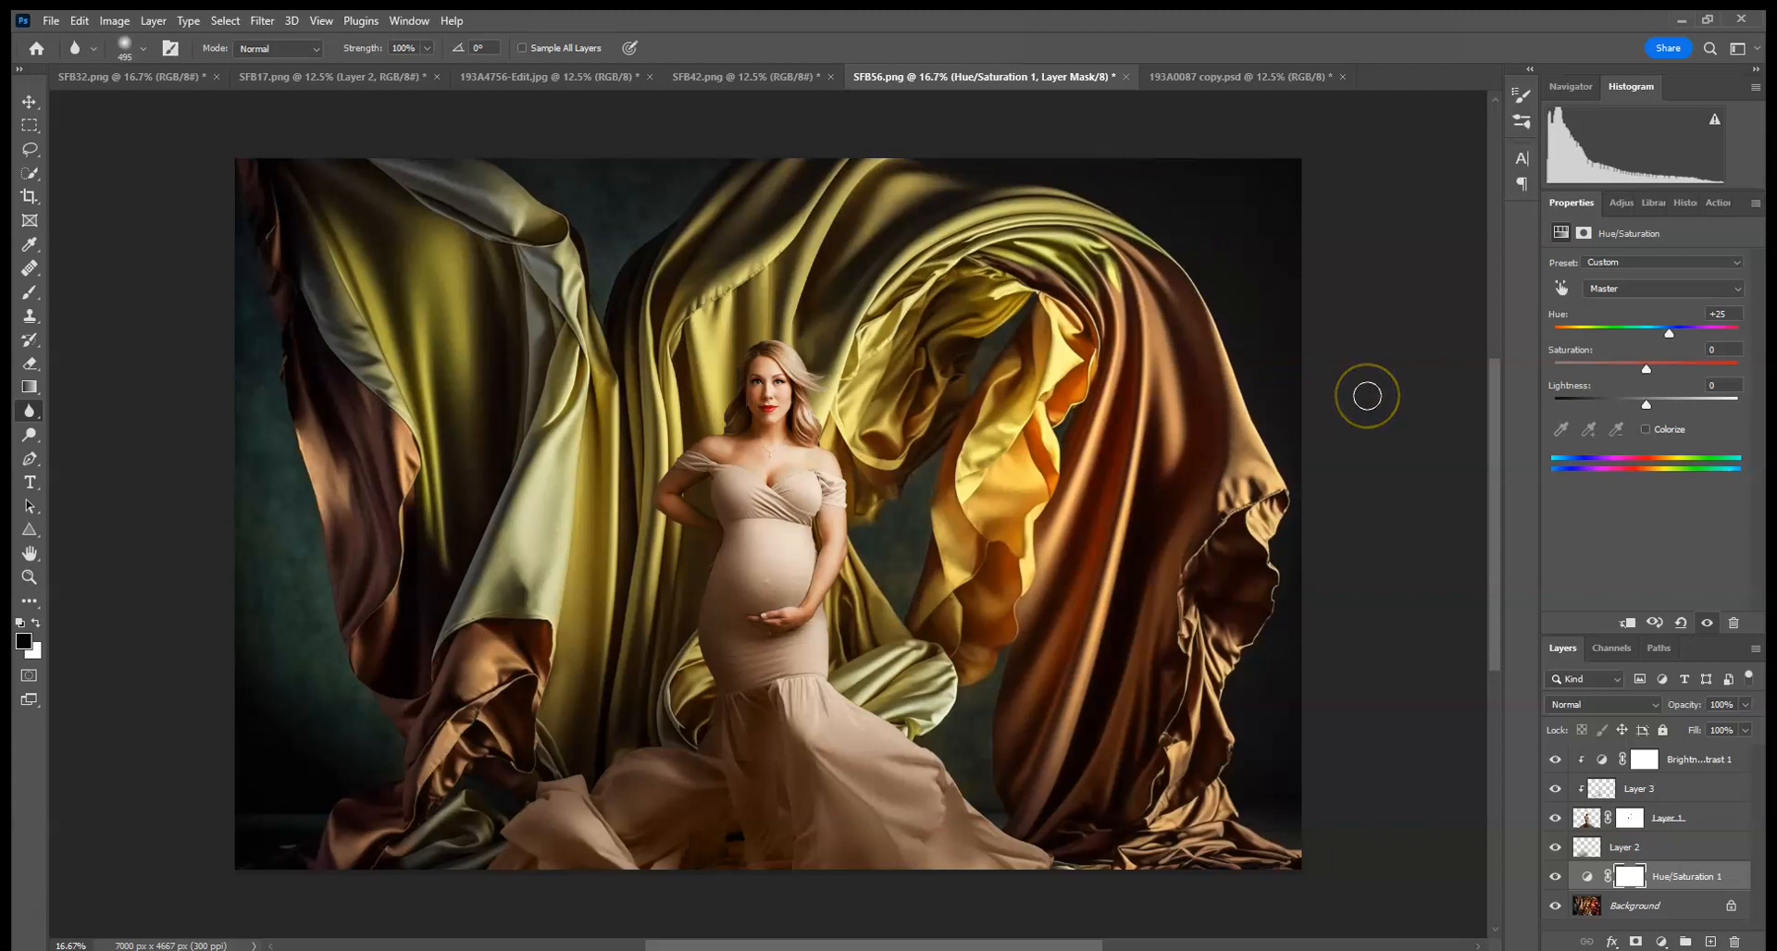